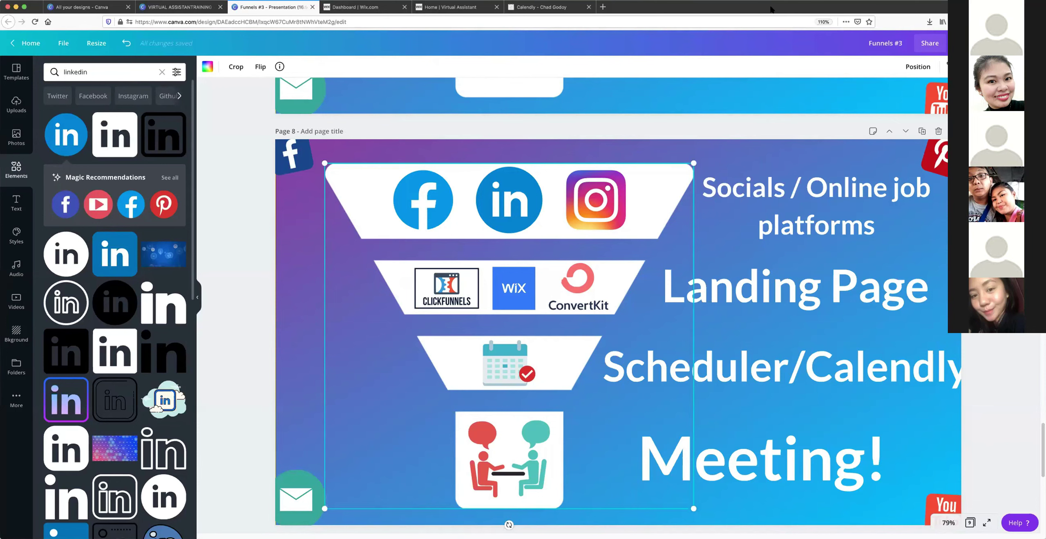
Switch from the Canva funnel presentation to the Wix dashboard of the Virtual Assistant site.
{"action": "key", "text": "Escape"}
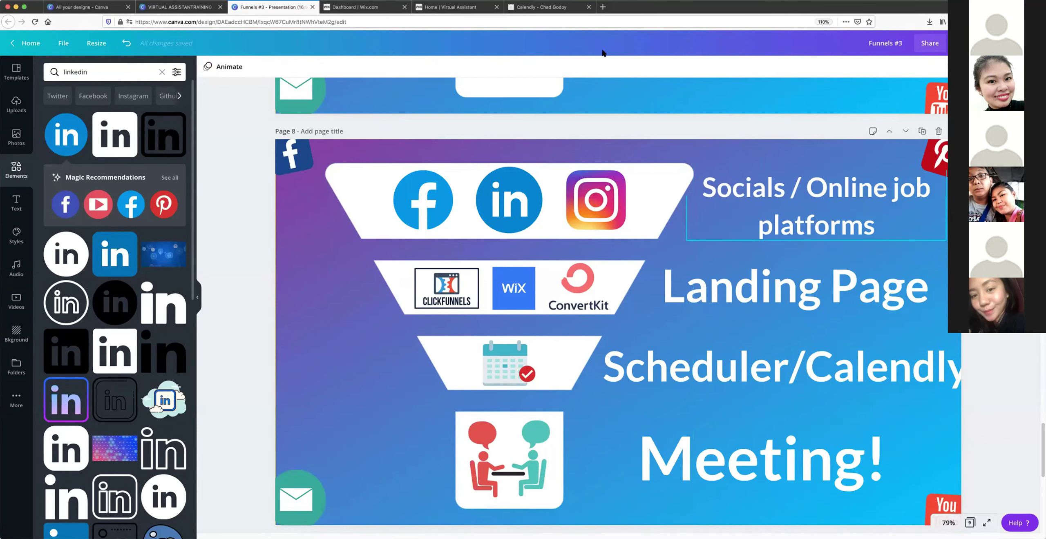
{"action": "left_click", "coordinate": [450, 8]}
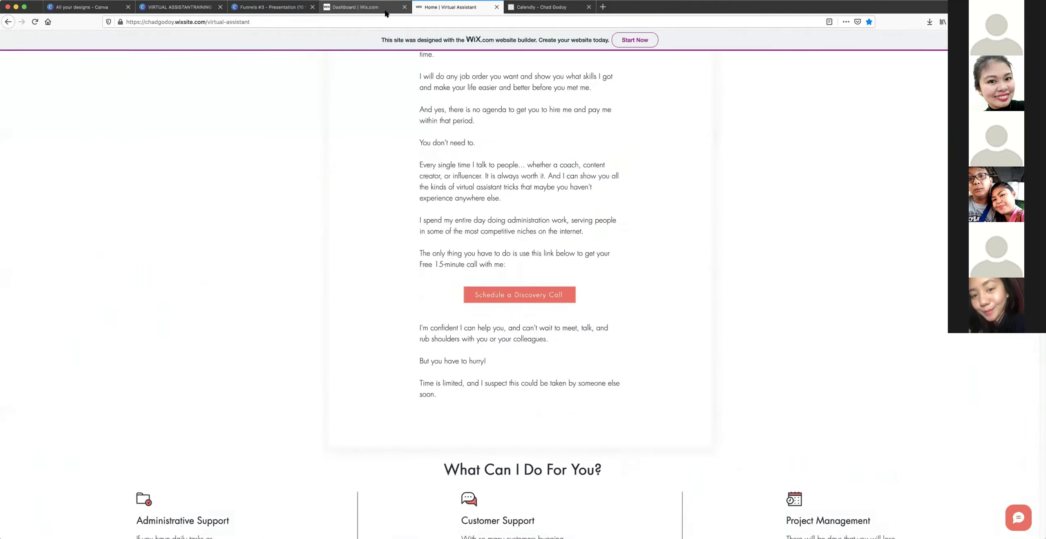
{"action": "left_click", "coordinate": [357, 8]}
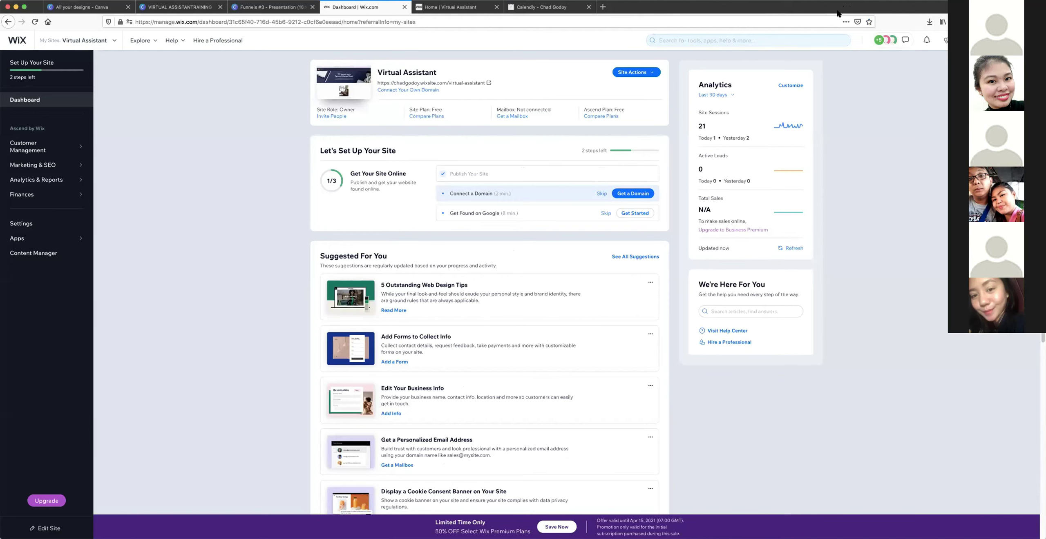
Open wix.com in a new browser tab.
{"action": "left_click", "coordinate": [603, 7]}
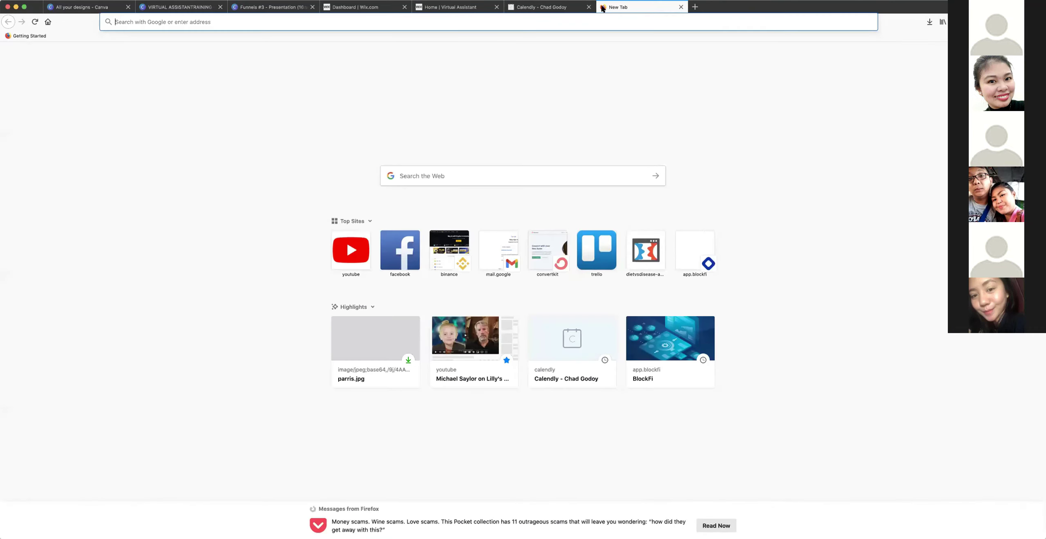
{"action": "type", "text": "wix.com"}
{"action": "key", "text": "Return"}
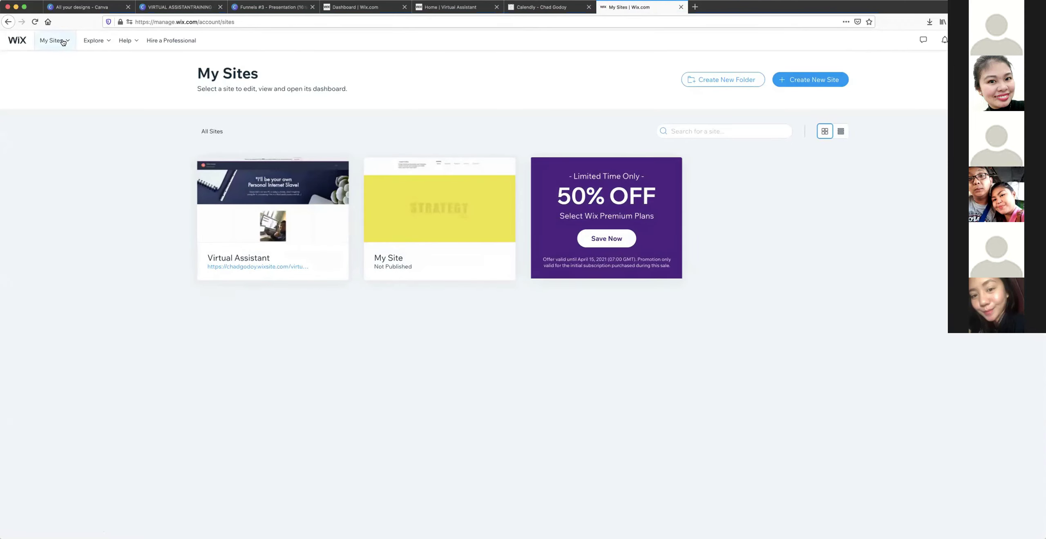
Return to the Virtual Assistant dashboard and start creating a new site by editing a template.
{"action": "left_click", "coordinate": [419, 8]}
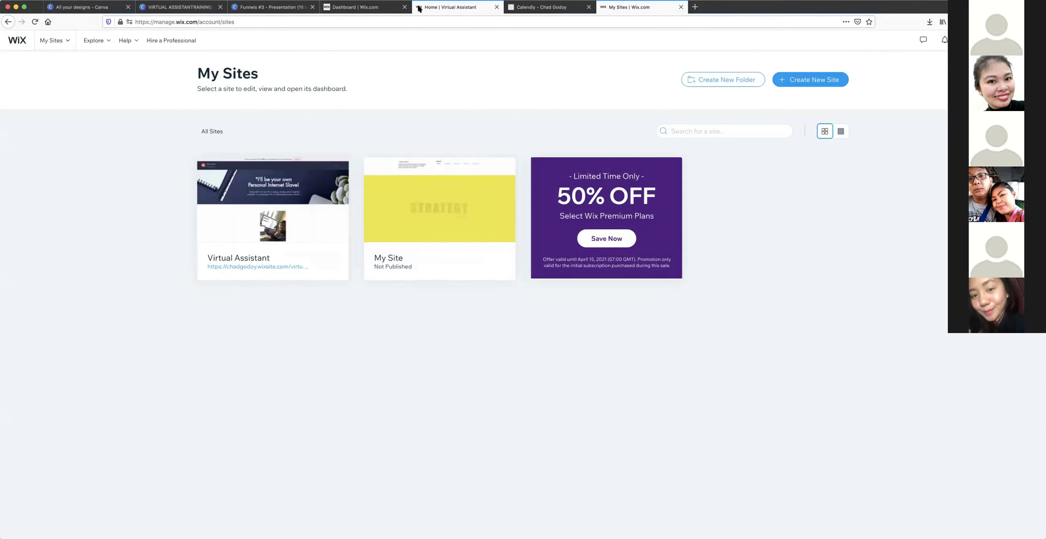
{"action": "left_click", "coordinate": [347, 11]}
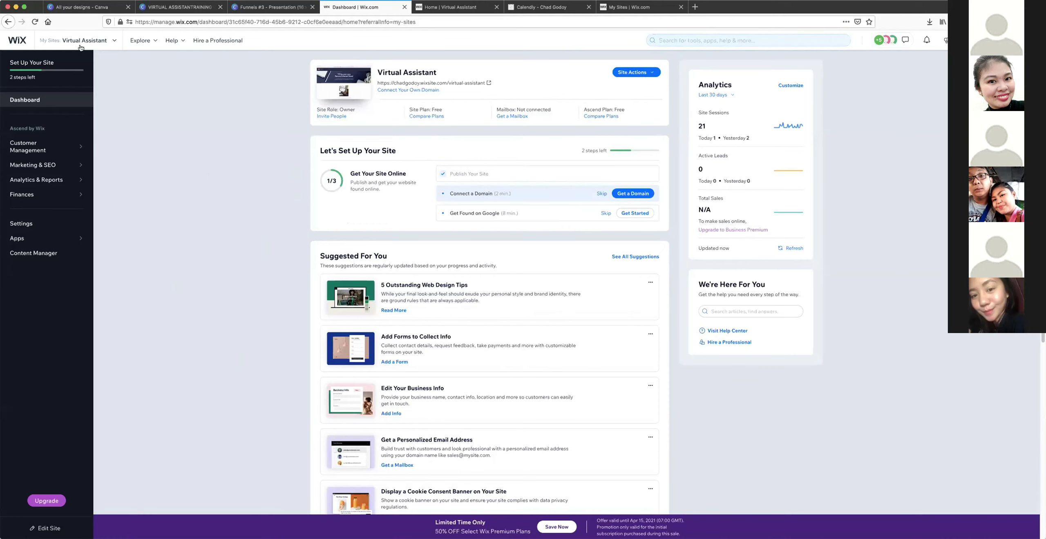
{"action": "left_click", "coordinate": [108, 41]}
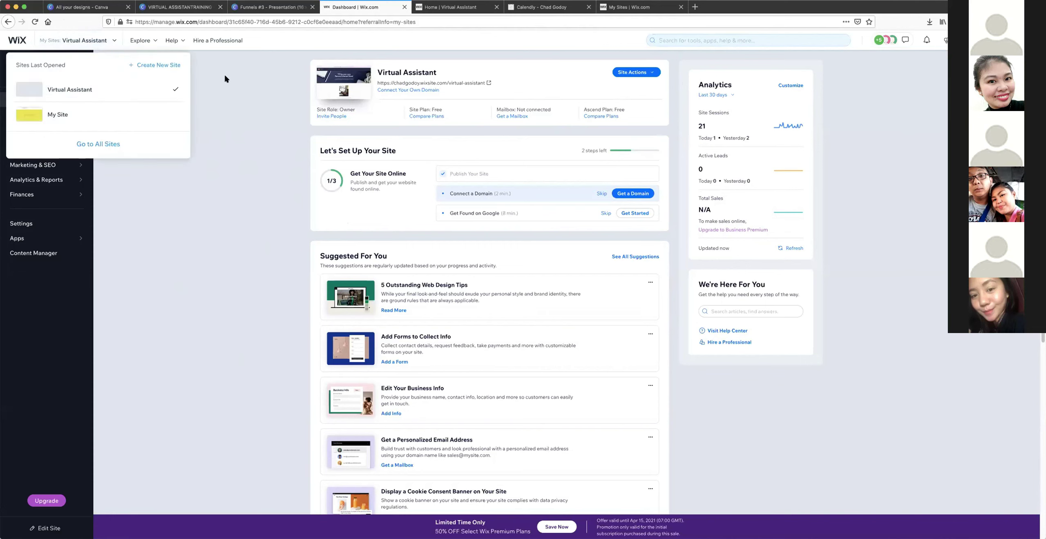
{"action": "left_click", "coordinate": [69, 38]}
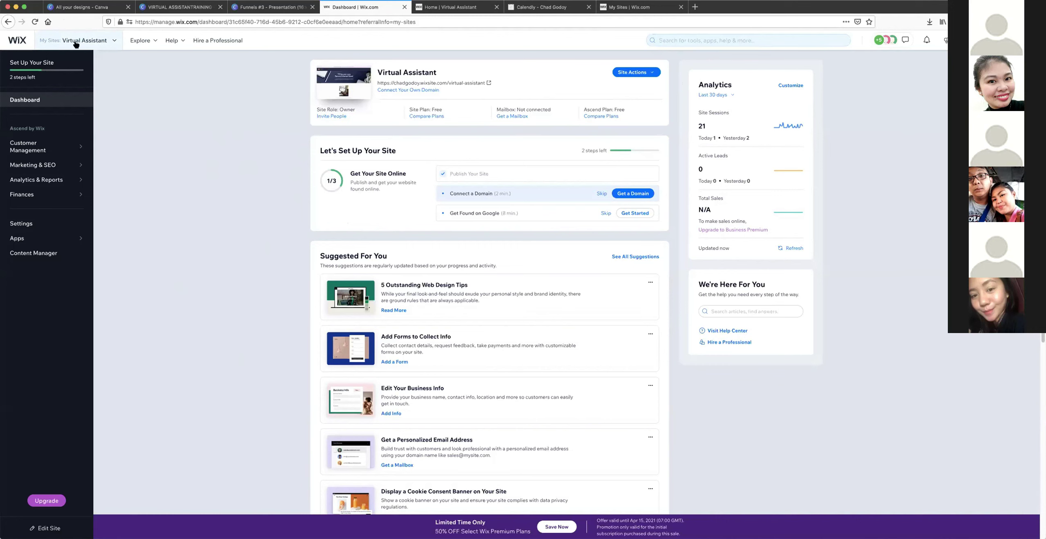
{"action": "left_click", "coordinate": [80, 43]}
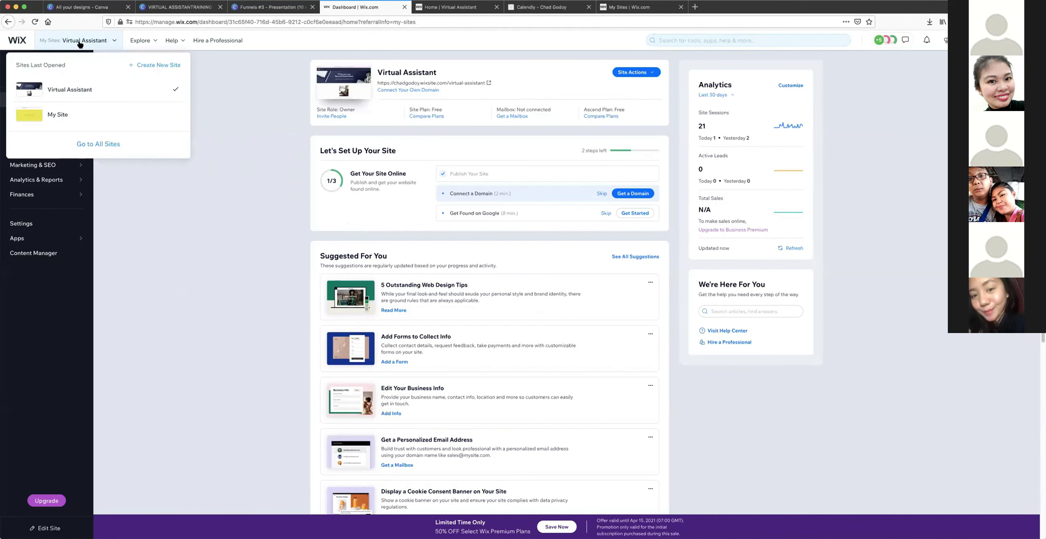
{"action": "left_click", "coordinate": [159, 67]}
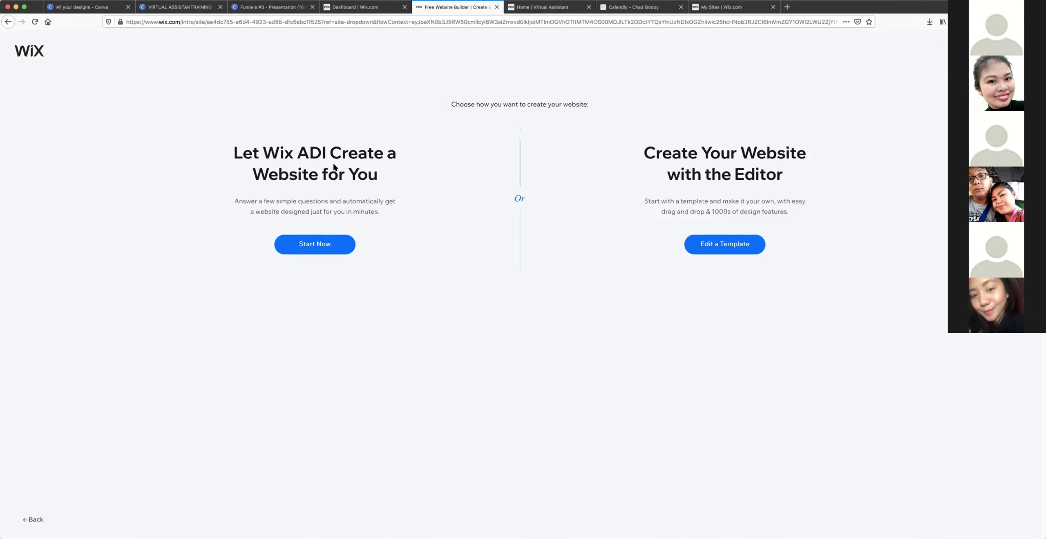
{"action": "left_click", "coordinate": [721, 253]}
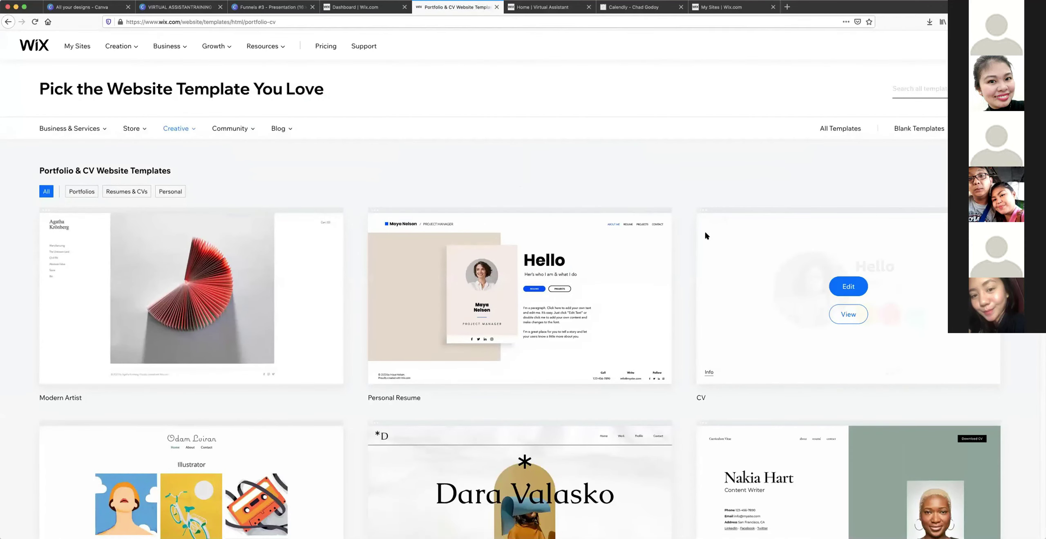
Examine the designs offered among the Portfolio & CV website templates.
{"action": "scroll", "coordinate": [705, 232], "scroll_direction": "down", "scroll_amount": 4}
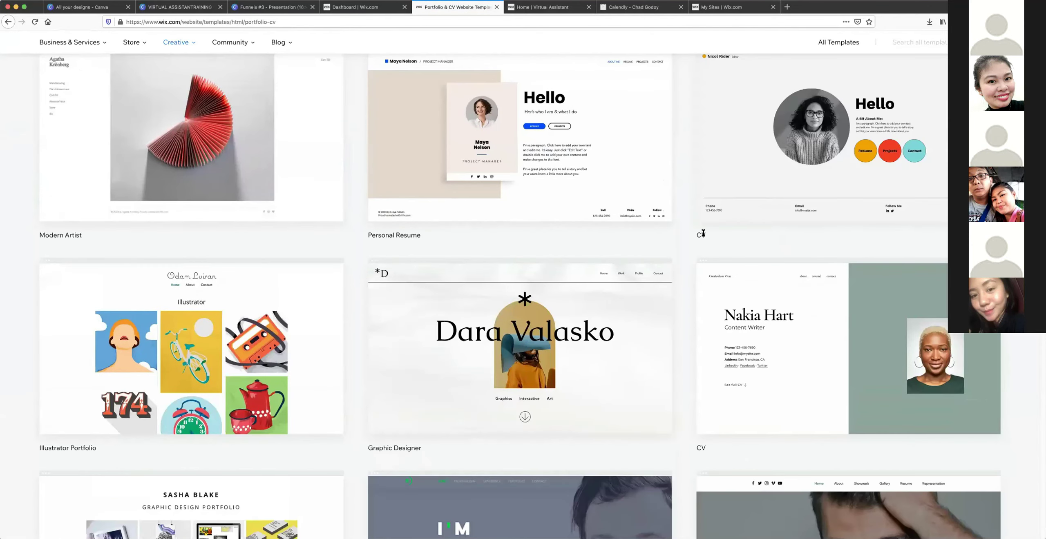
{"action": "scroll", "coordinate": [373, 266], "scroll_direction": "up", "scroll_amount": 1}
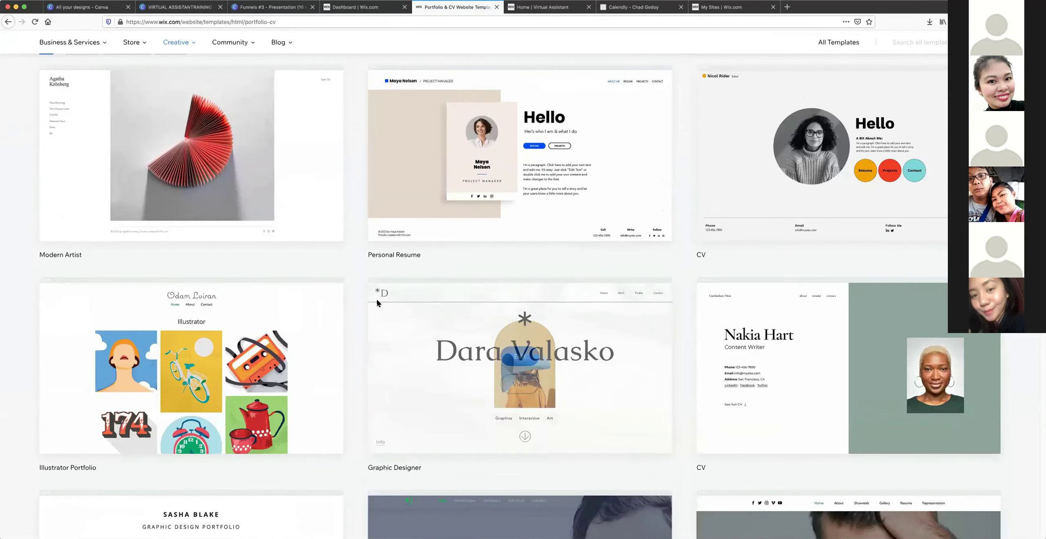
{"action": "scroll", "coordinate": [376, 302], "scroll_direction": "up", "scroll_amount": 3}
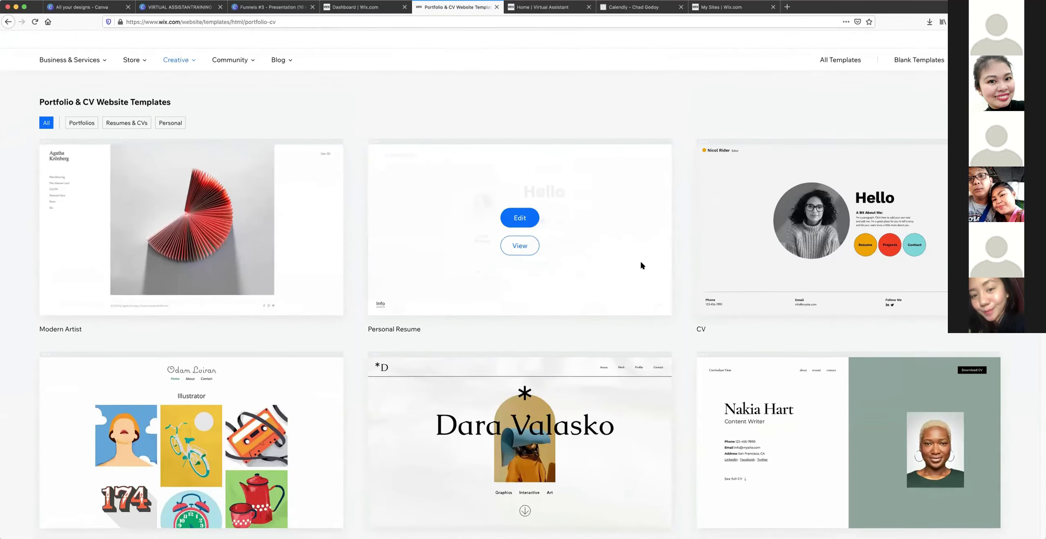
{"action": "scroll", "coordinate": [641, 266], "scroll_direction": "down", "scroll_amount": 5}
{"action": "scroll", "coordinate": [637, 266], "scroll_direction": "down", "scroll_amount": 1}
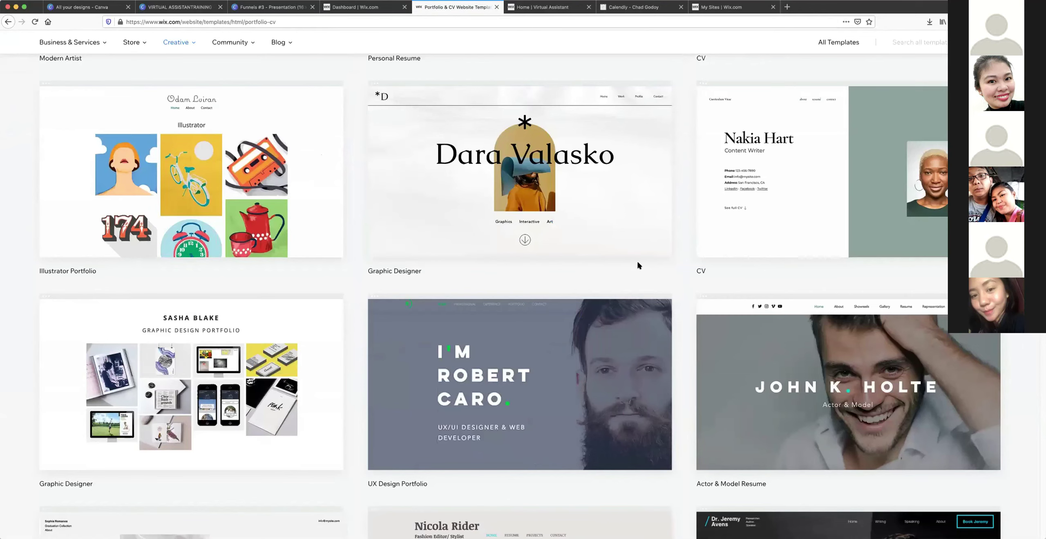
{"action": "scroll", "coordinate": [638, 265], "scroll_direction": "up", "scroll_amount": 7}
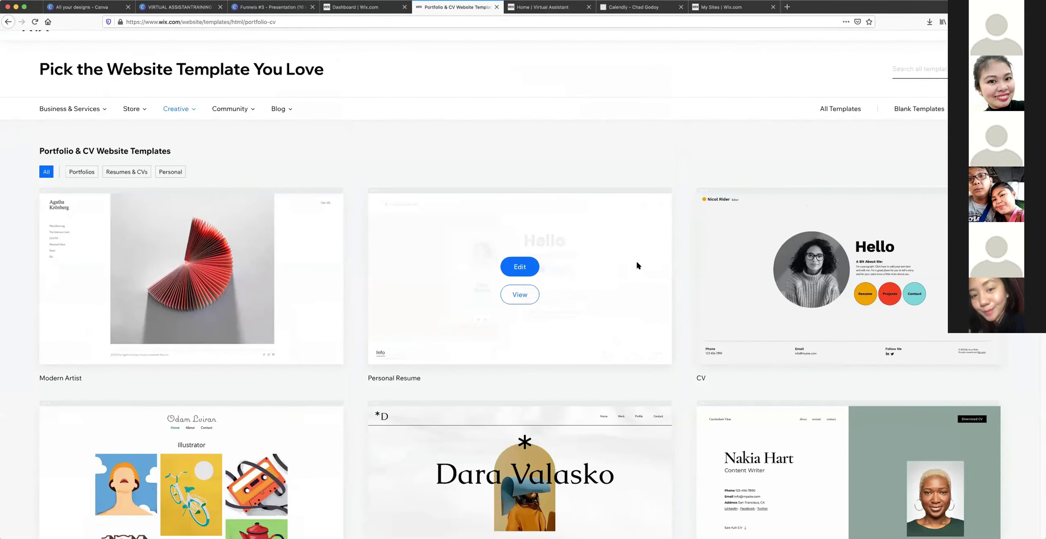
{"action": "scroll", "coordinate": [636, 265], "scroll_direction": "up", "scroll_amount": 1}
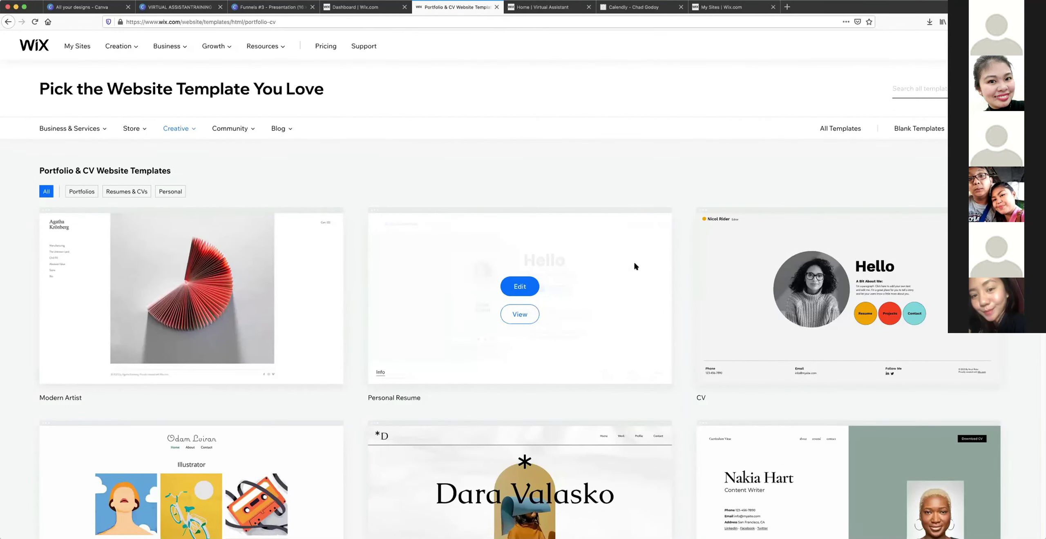
{"action": "scroll", "coordinate": [634, 264], "scroll_direction": "down", "scroll_amount": 4}
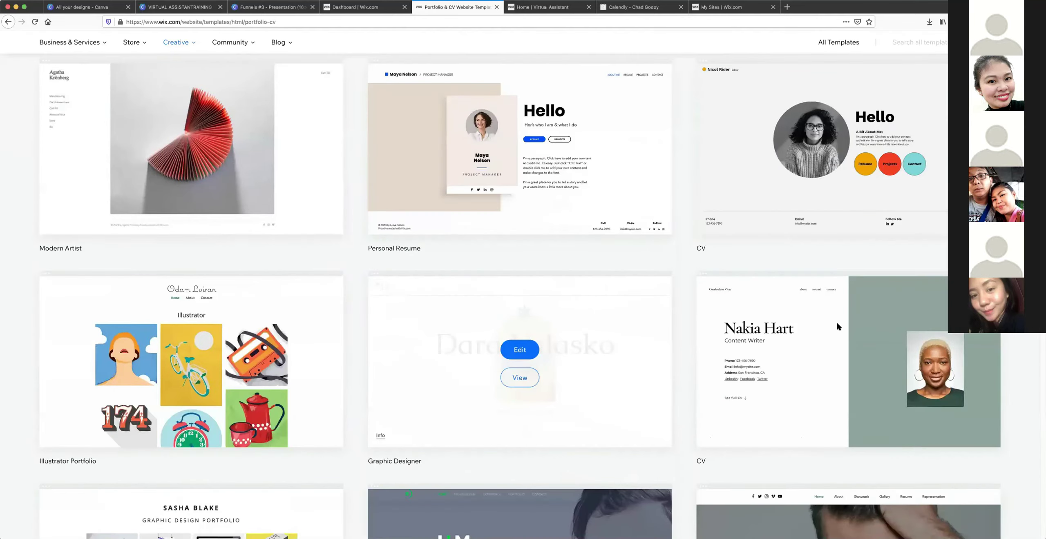
{"action": "scroll", "coordinate": [775, 313], "scroll_direction": "down", "scroll_amount": 2}
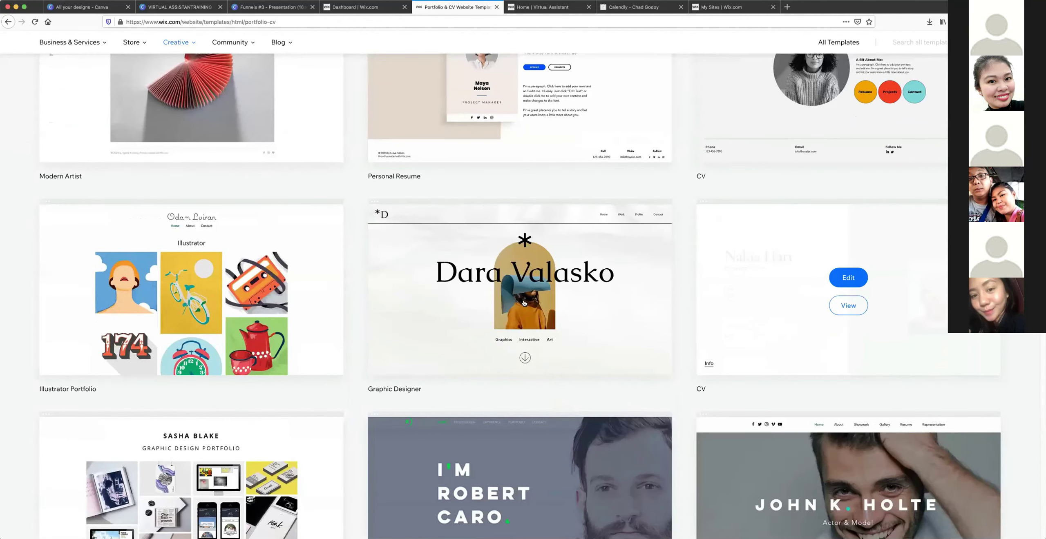
{"action": "scroll", "coordinate": [604, 293], "scroll_direction": "up", "scroll_amount": 1}
{"action": "scroll", "coordinate": [603, 303], "scroll_direction": "down", "scroll_amount": 7}
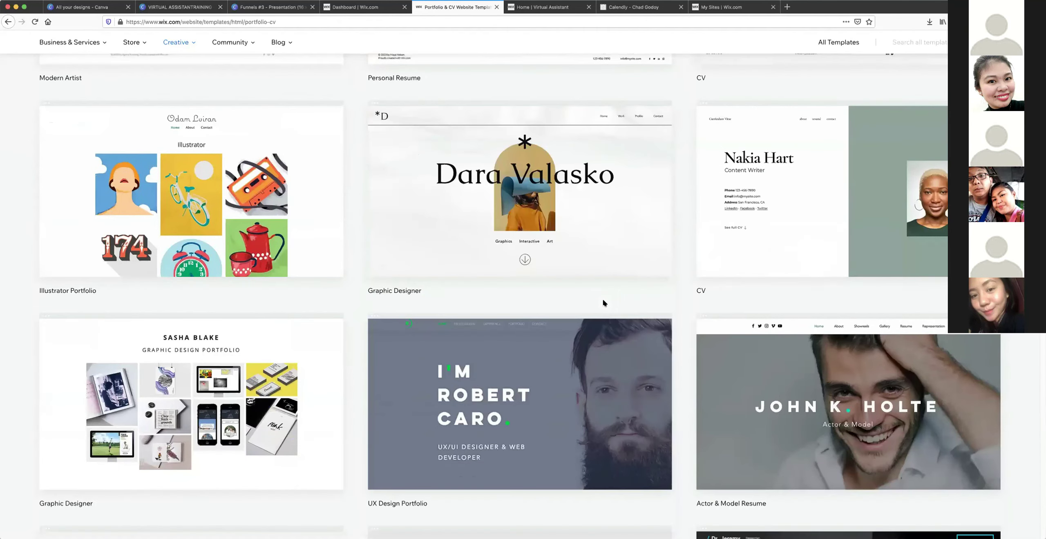
{"action": "scroll", "coordinate": [591, 294], "scroll_direction": "up", "scroll_amount": 12}
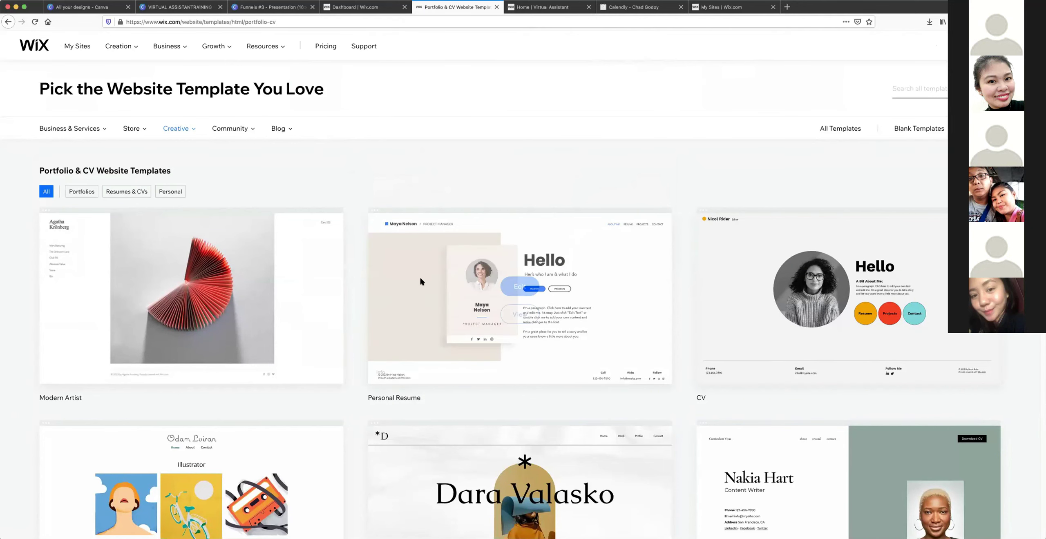
{"action": "scroll", "coordinate": [433, 261], "scroll_direction": "down", "scroll_amount": 2}
{"action": "scroll", "coordinate": [433, 261], "scroll_direction": "down", "scroll_amount": 2}
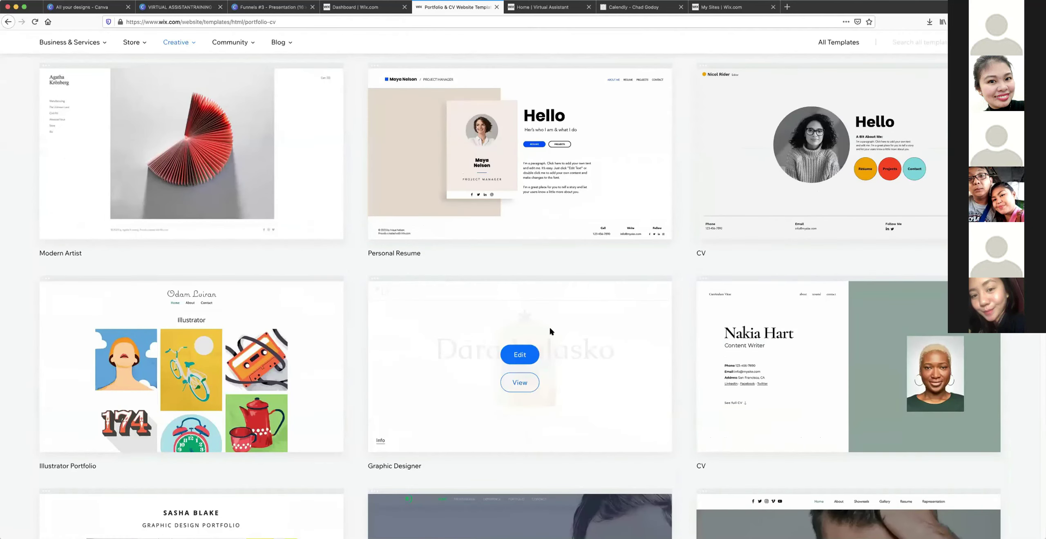
{"action": "scroll", "coordinate": [550, 327], "scroll_direction": "up", "scroll_amount": 3}
{"action": "scroll", "coordinate": [550, 329], "scroll_direction": "up", "scroll_amount": 1}
Search all website templates for "virtual assistant".
{"action": "left_click", "coordinate": [924, 88]}
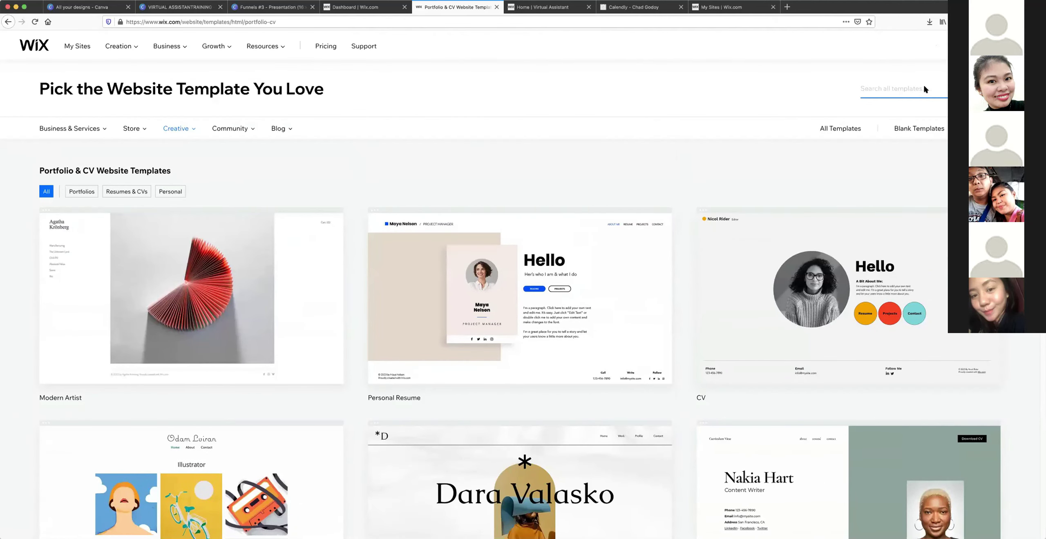
{"action": "type", "text": "virtual assis"}
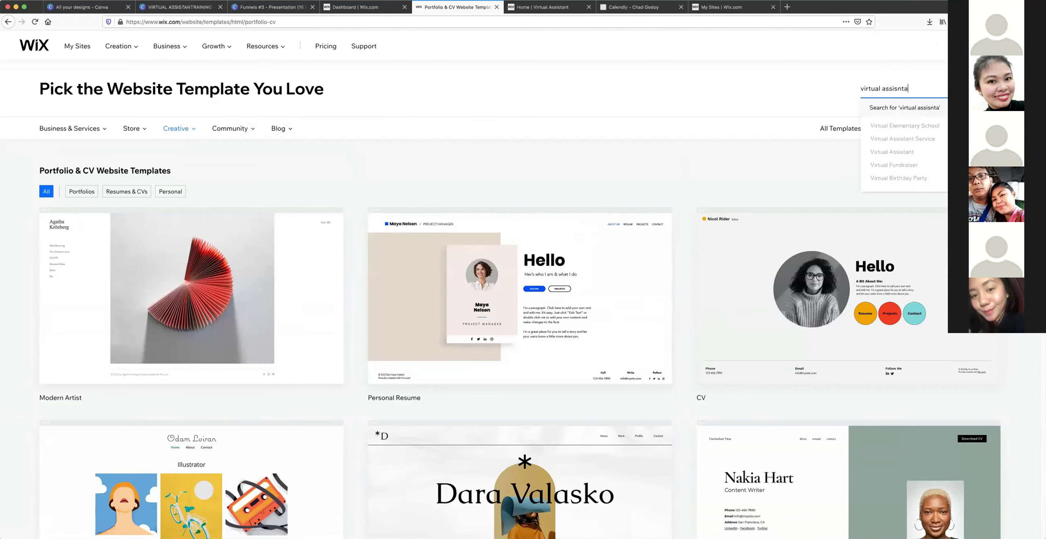
{"action": "type", "text": "tant"}
{"action": "key", "text": "Return"}
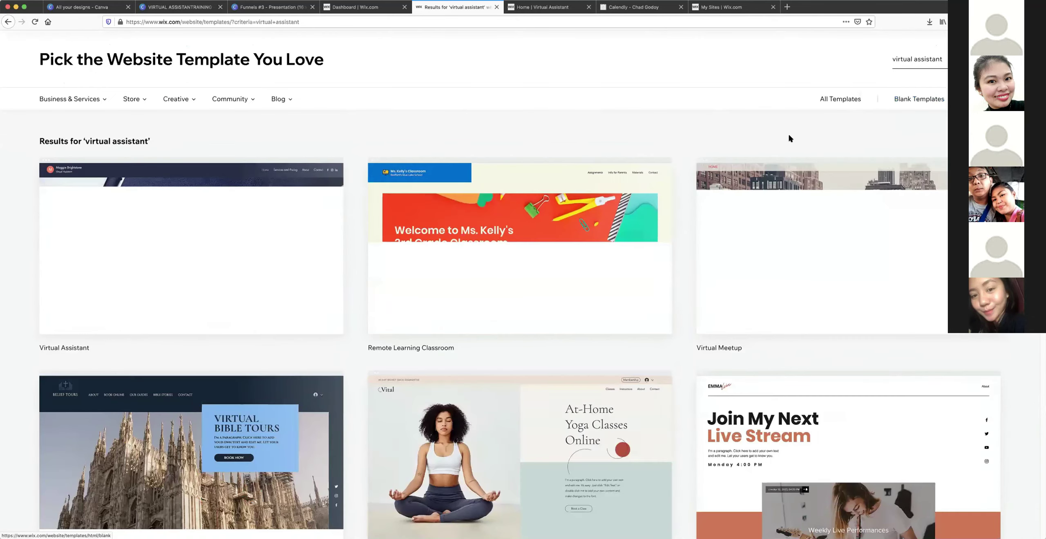
Look over the search results and open the Virtual Assistant template for editing.
{"action": "scroll", "coordinate": [392, 164], "scroll_direction": "down", "scroll_amount": 1}
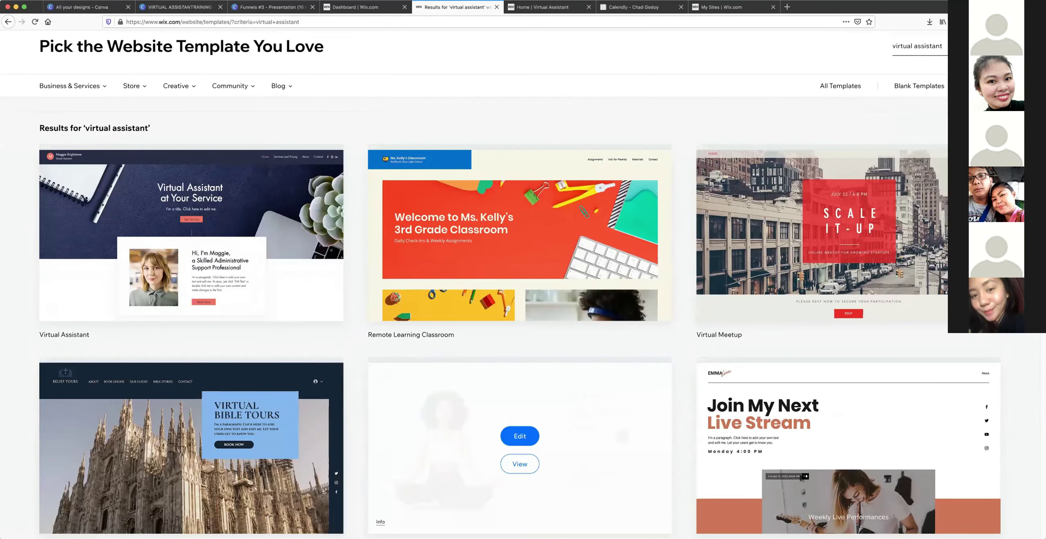
{"action": "scroll", "coordinate": [927, 92], "scroll_direction": "up", "scroll_amount": 2}
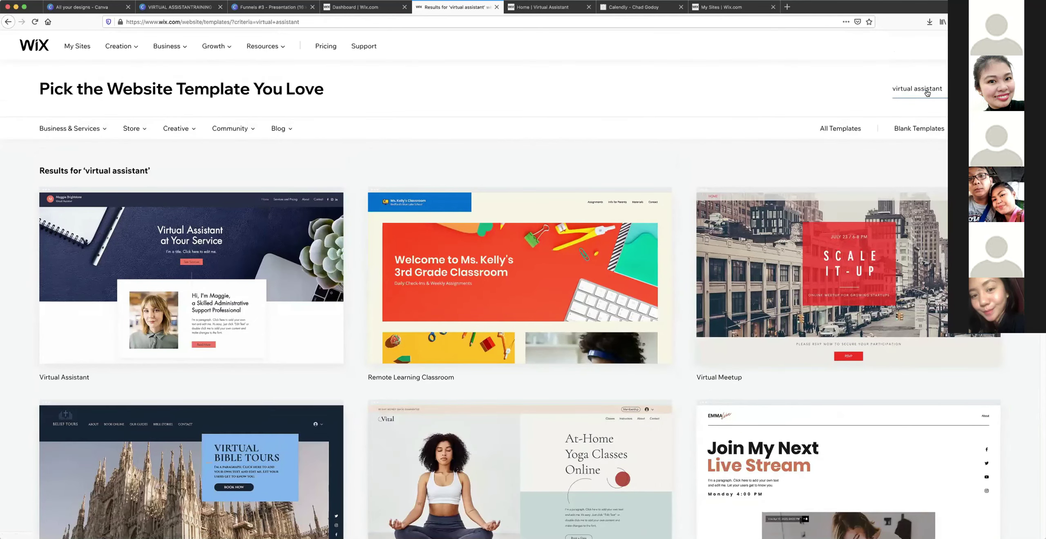
{"action": "mouse_move", "coordinate": [167, 290]}
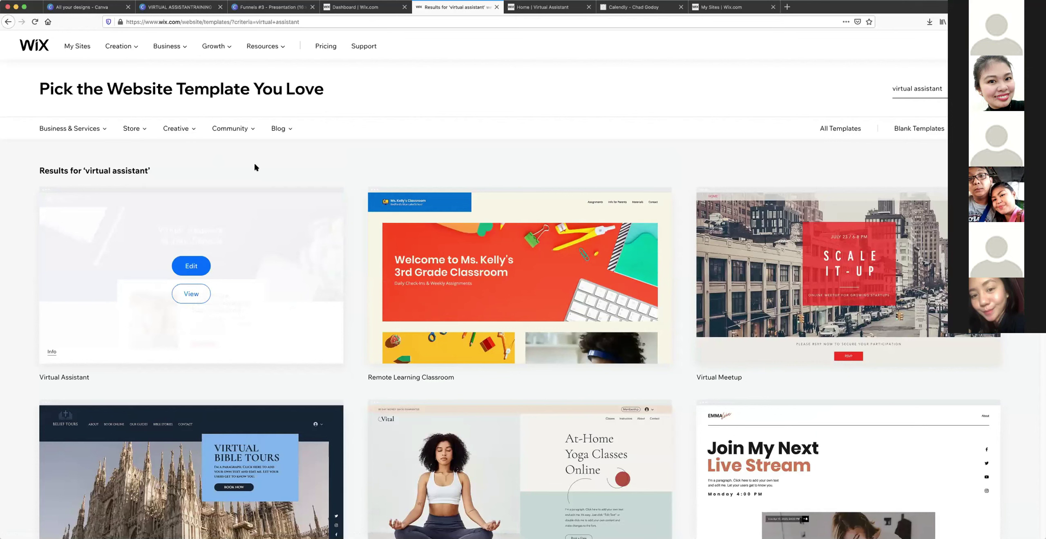
{"action": "left_click", "coordinate": [190, 267]}
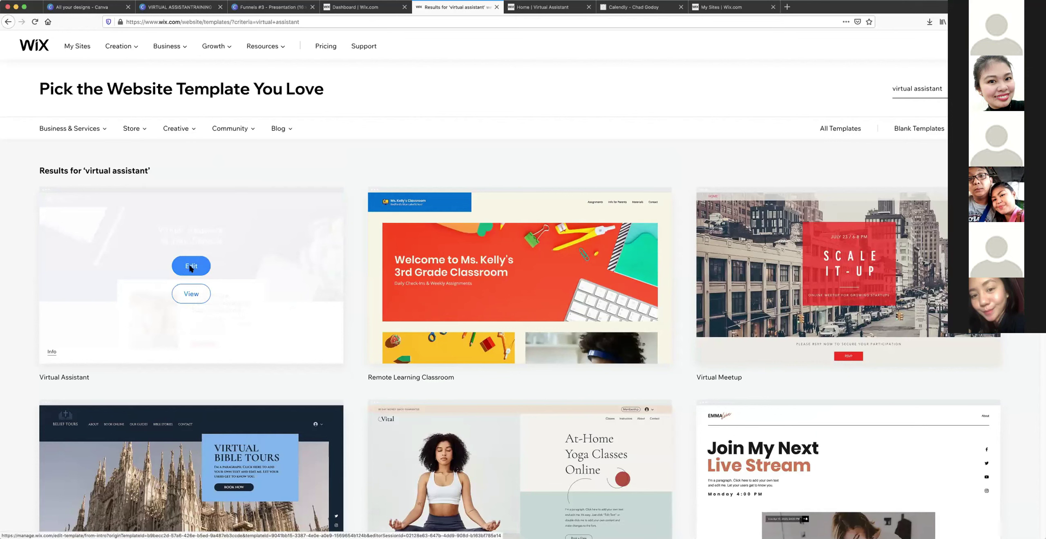
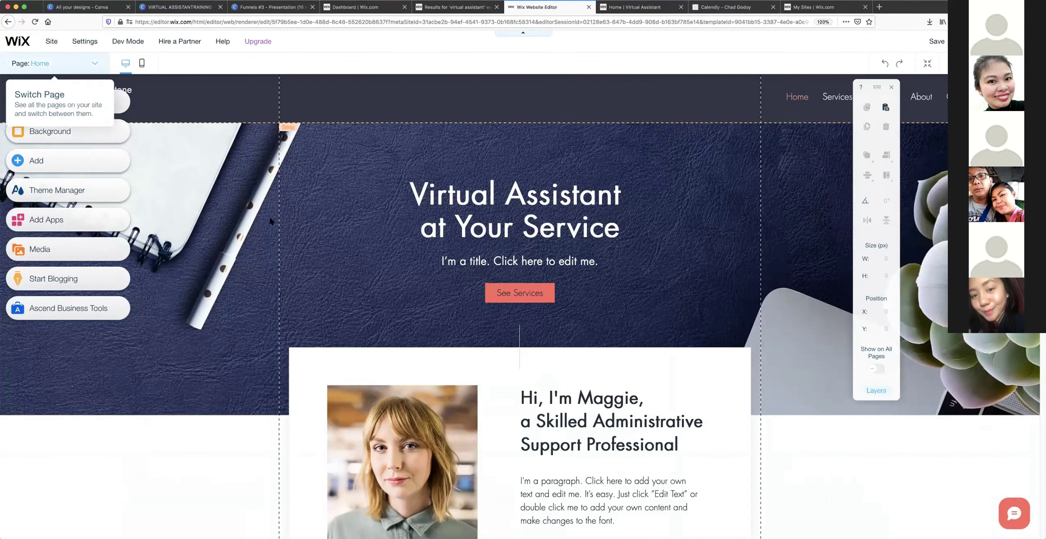
Look over the template's home page and the Embed, Social, Menu and Video & Music elements available to add.
{"action": "scroll", "coordinate": [649, 171], "scroll_direction": "down", "scroll_amount": 3}
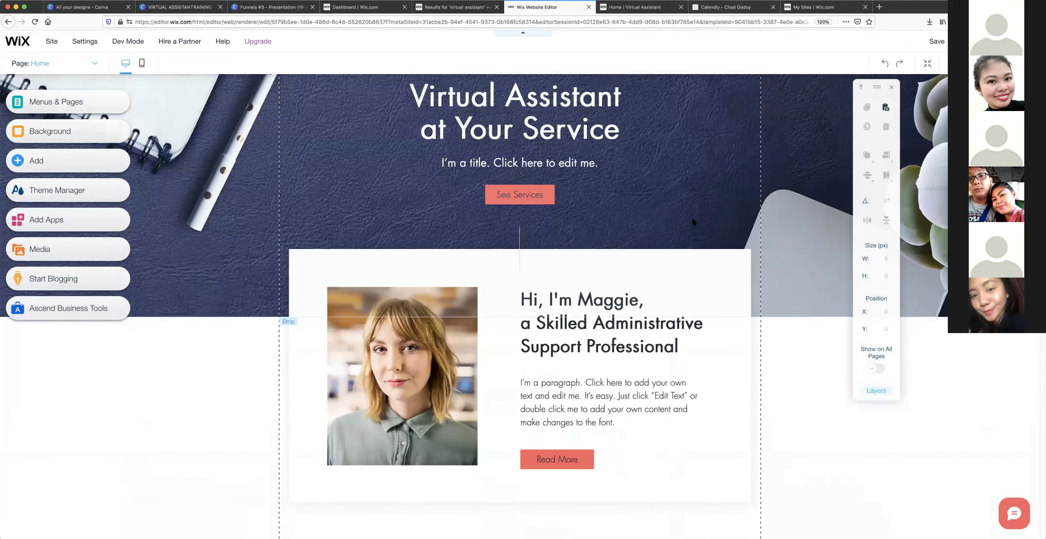
{"action": "scroll", "coordinate": [575, 196], "scroll_direction": "up", "scroll_amount": 2}
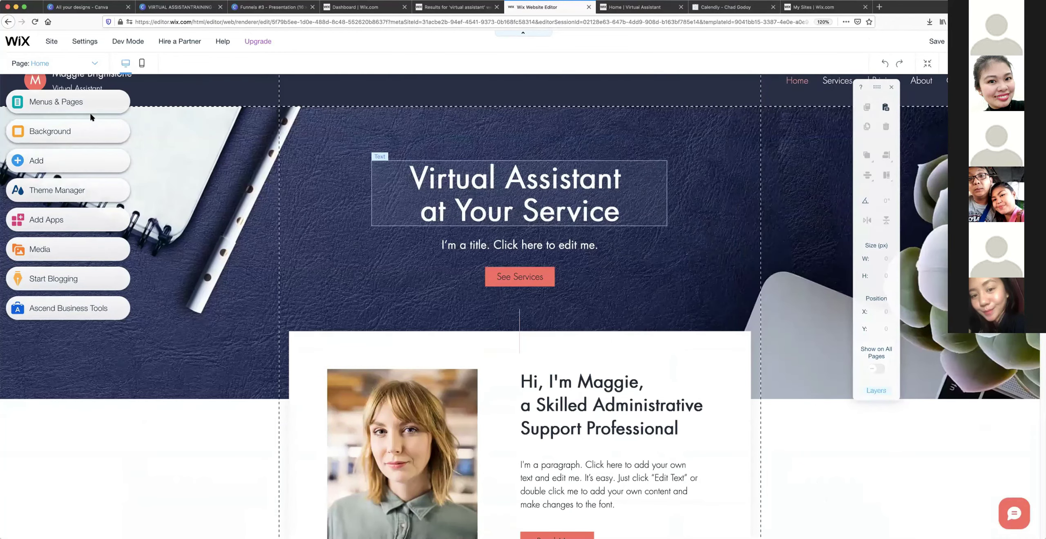
{"action": "scroll", "coordinate": [53, 105], "scroll_direction": "up", "scroll_amount": 1}
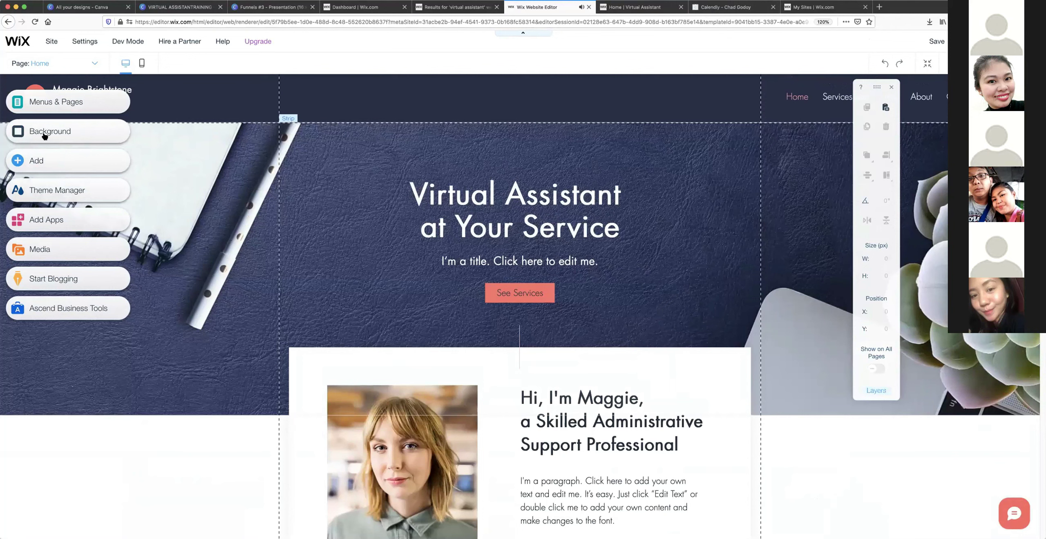
{"action": "left_click", "coordinate": [42, 165]}
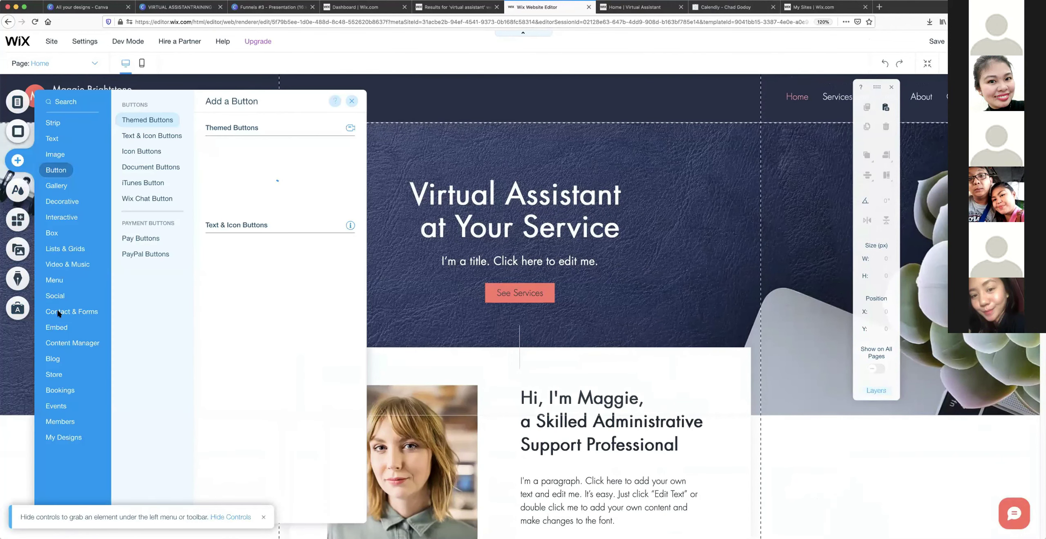
{"action": "left_click", "coordinate": [55, 329]}
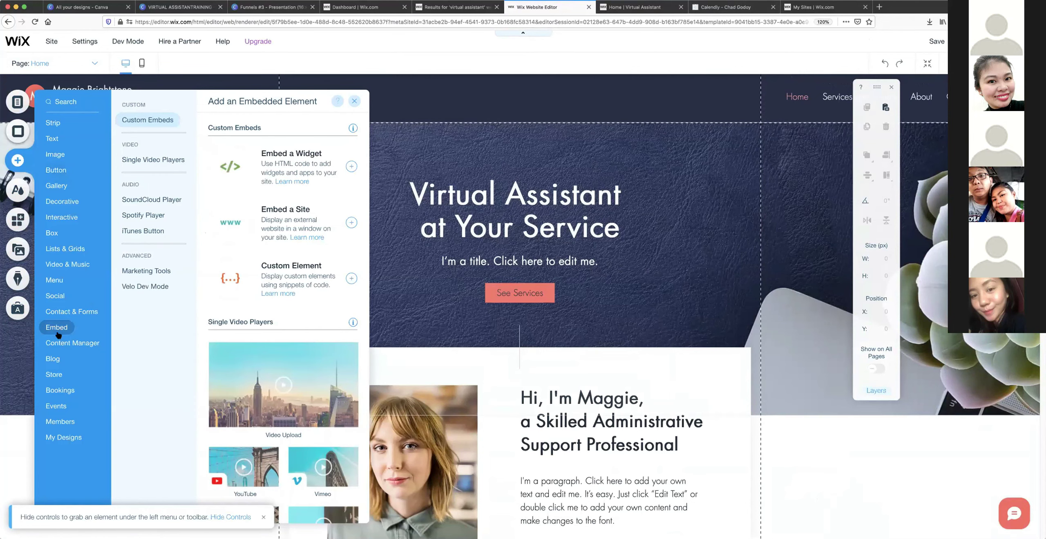
{"action": "left_click", "coordinate": [59, 297]}
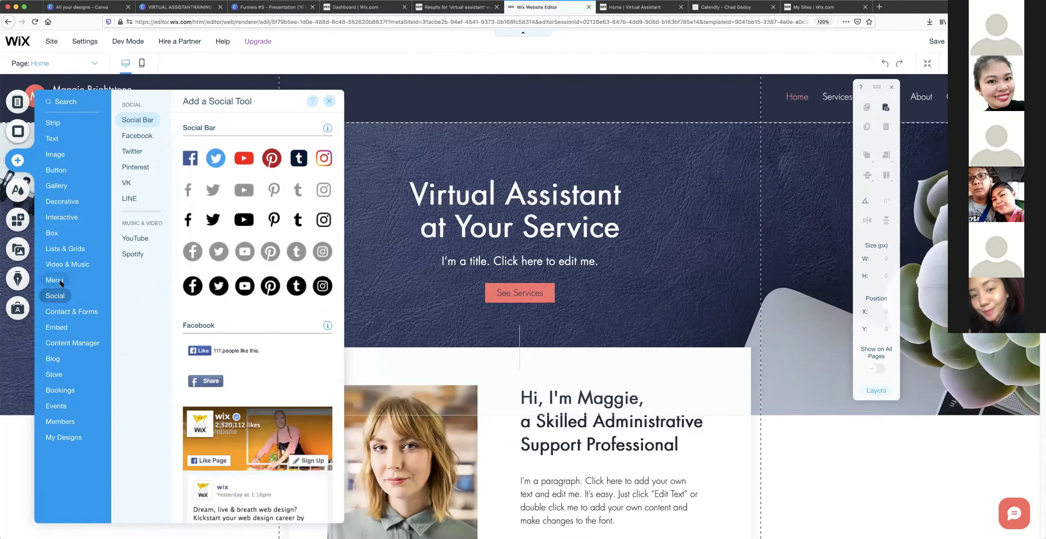
{"action": "left_click", "coordinate": [60, 282]}
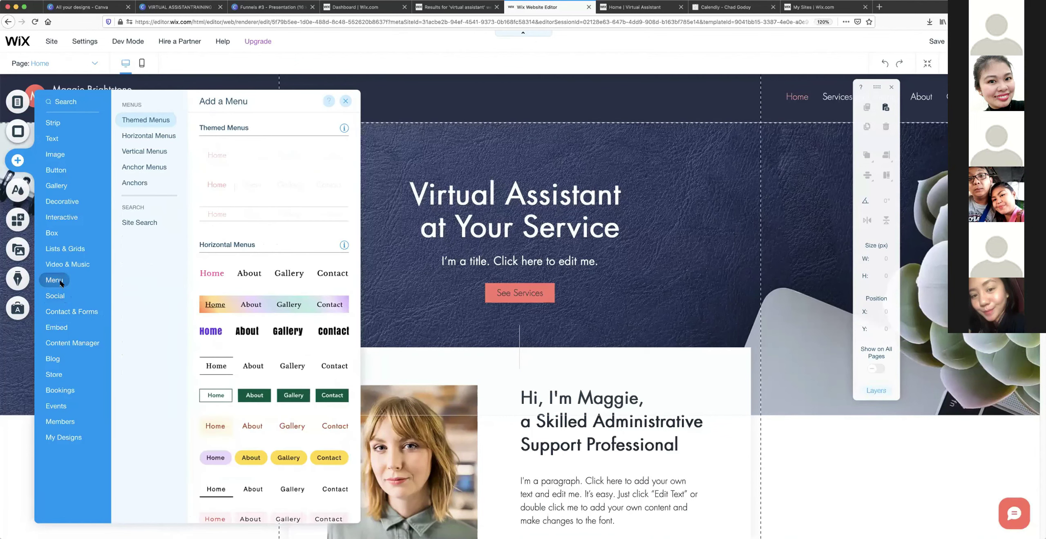
{"action": "mouse_move", "coordinate": [61, 340]}
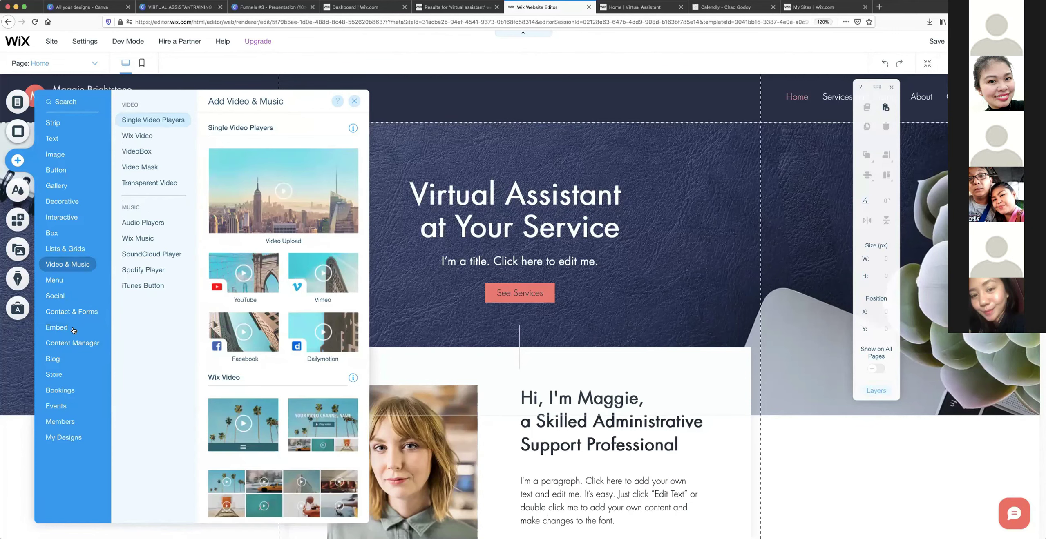
{"action": "left_click", "coordinate": [74, 331]}
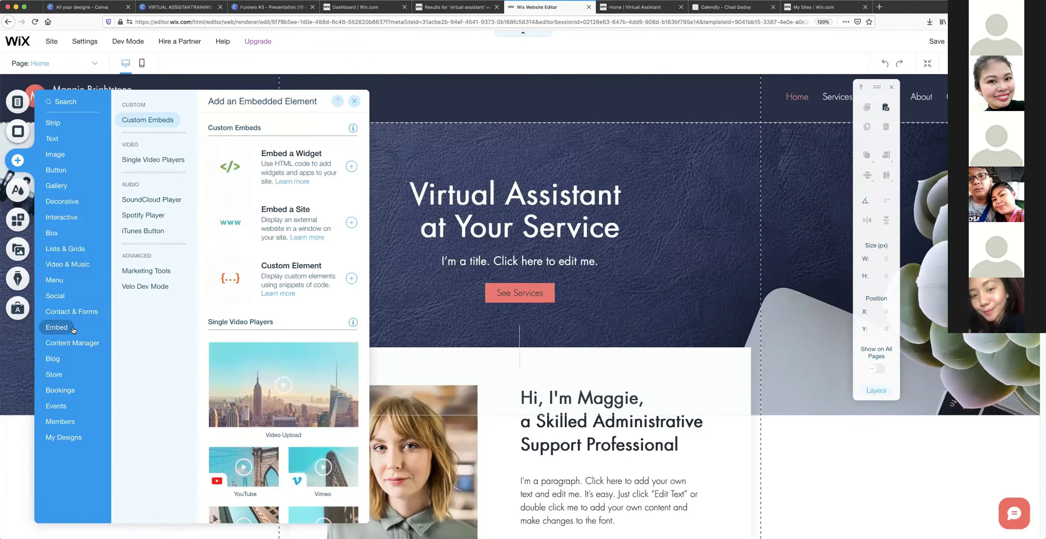
List the site's pages and examine the layouts of the Home, Services and Pricing, and About pages.
{"action": "left_click", "coordinate": [16, 102]}
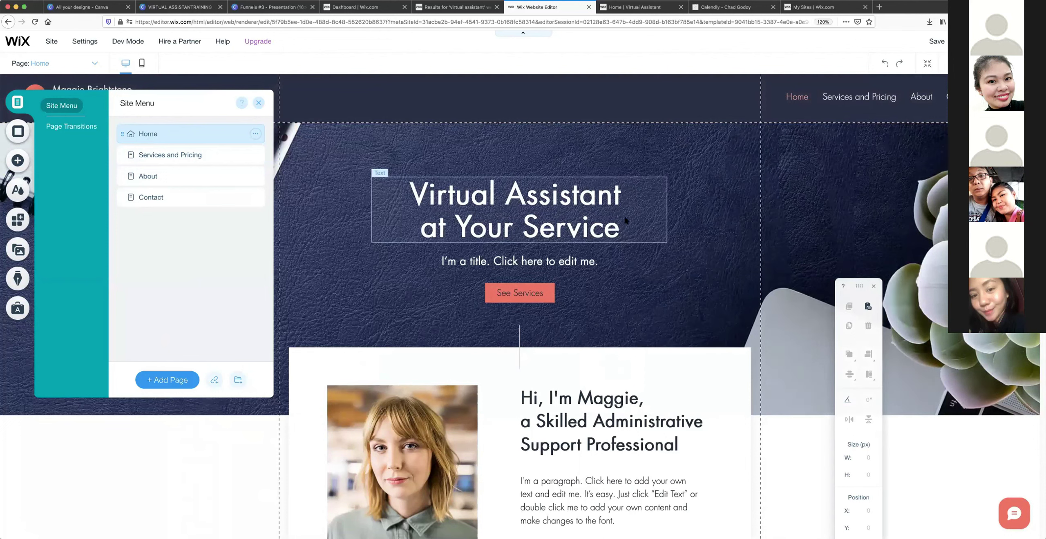
{"action": "scroll", "coordinate": [519, 298], "scroll_direction": "down", "scroll_amount": 1}
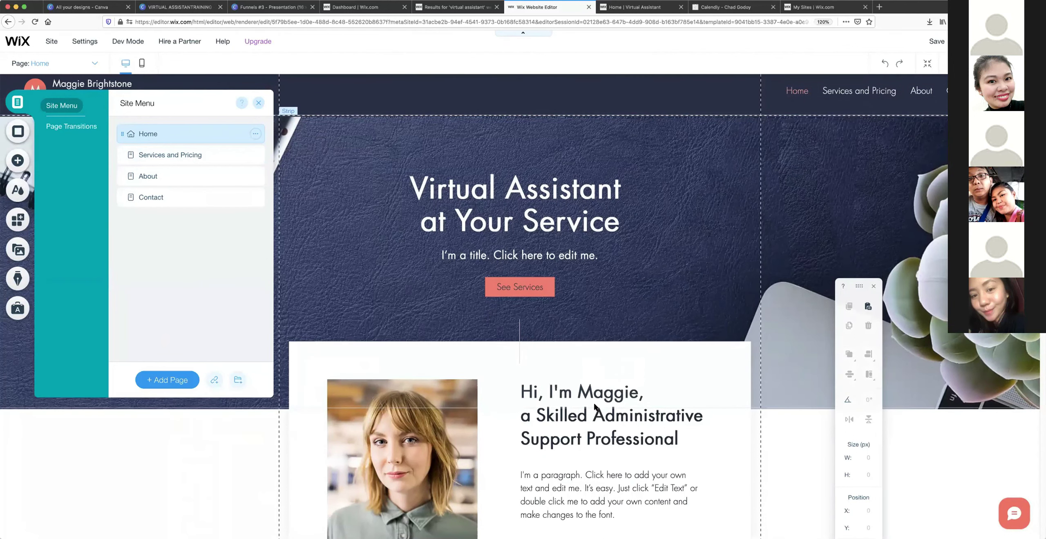
{"action": "scroll", "coordinate": [562, 275], "scroll_direction": "up", "scroll_amount": 1}
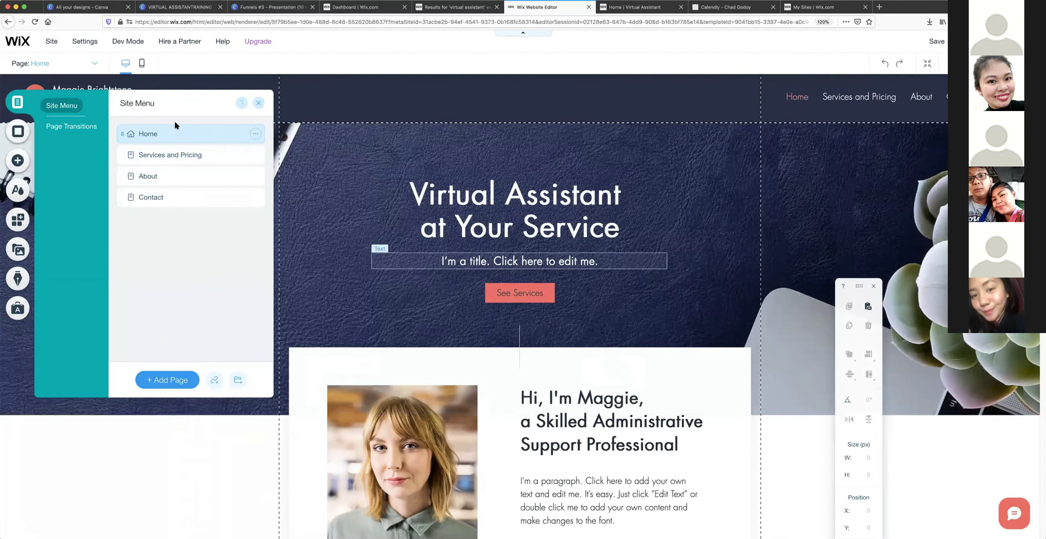
{"action": "left_click", "coordinate": [182, 159]}
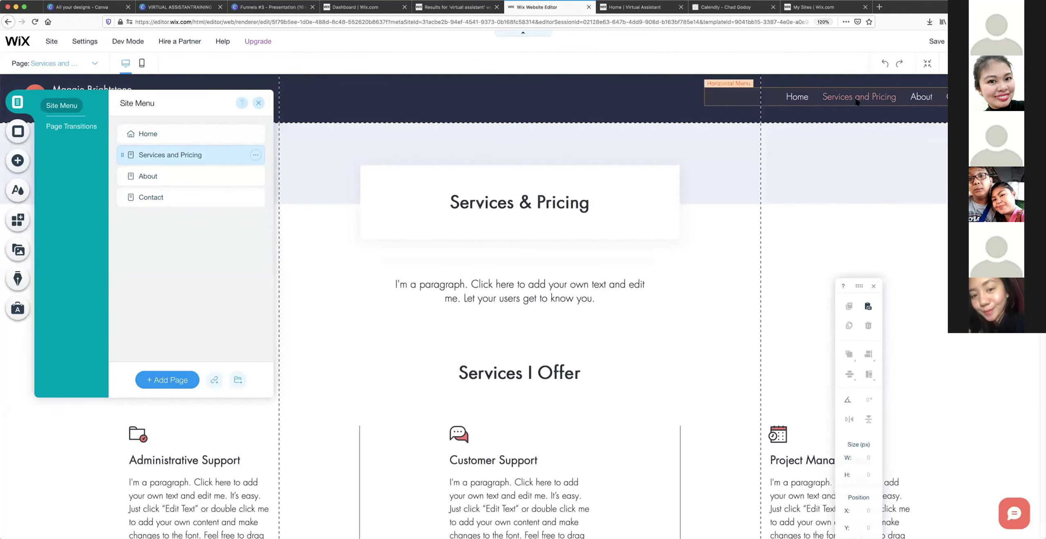
{"action": "scroll", "coordinate": [707, 174], "scroll_direction": "down", "scroll_amount": 4}
{"action": "scroll", "coordinate": [705, 202], "scroll_direction": "down", "scroll_amount": 3}
{"action": "scroll", "coordinate": [705, 200], "scroll_direction": "up", "scroll_amount": 7}
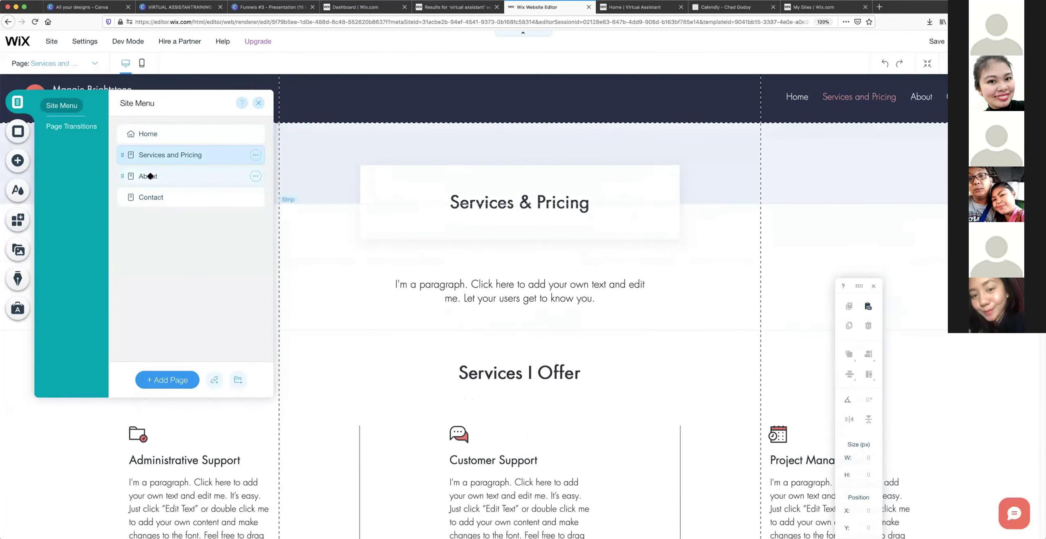
{"action": "left_click", "coordinate": [151, 177]}
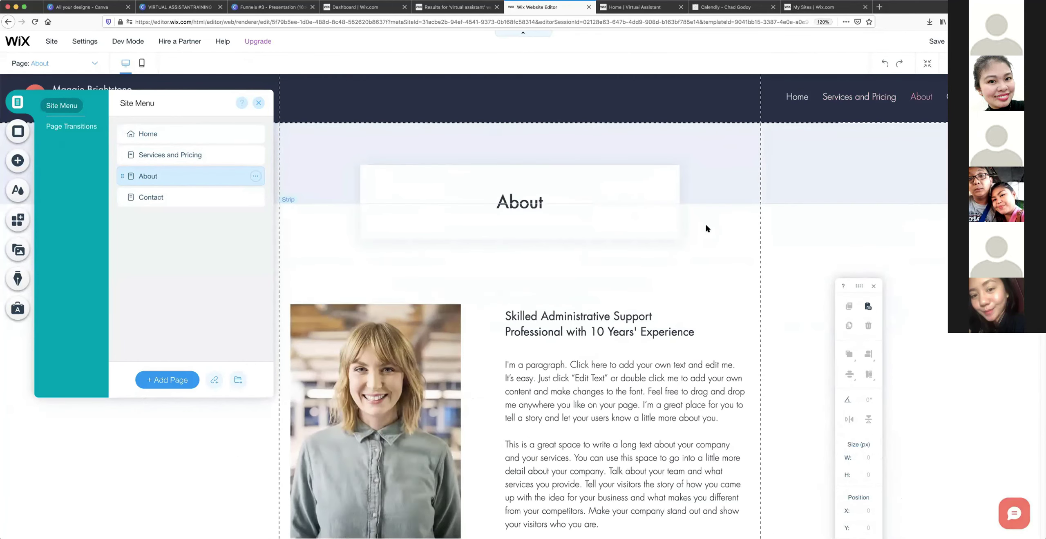
{"action": "scroll", "coordinate": [707, 229], "scroll_direction": "down", "scroll_amount": 4}
{"action": "scroll", "coordinate": [599, 253], "scroll_direction": "down", "scroll_amount": 5}
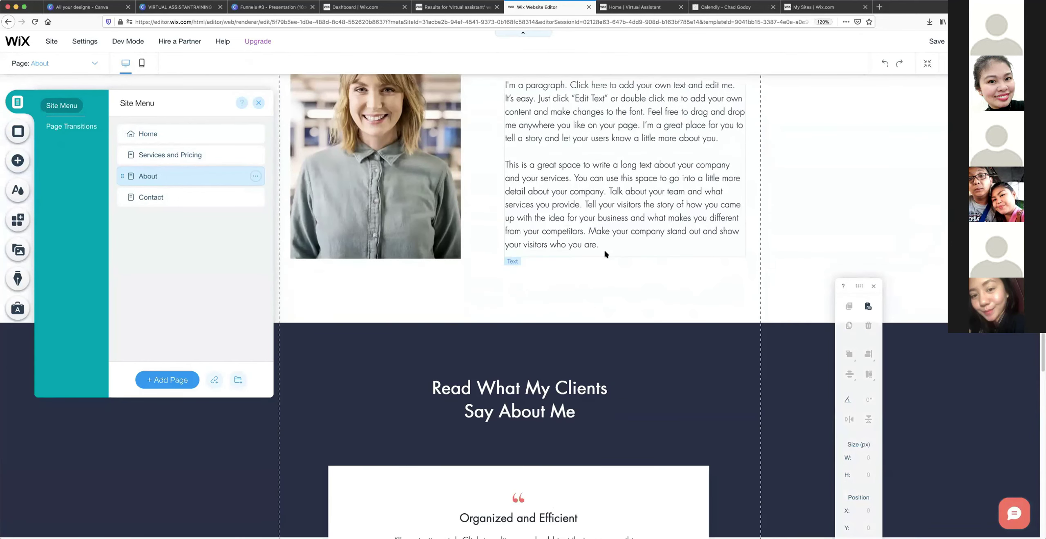
{"action": "scroll", "coordinate": [603, 249], "scroll_direction": "up", "scroll_amount": 9}
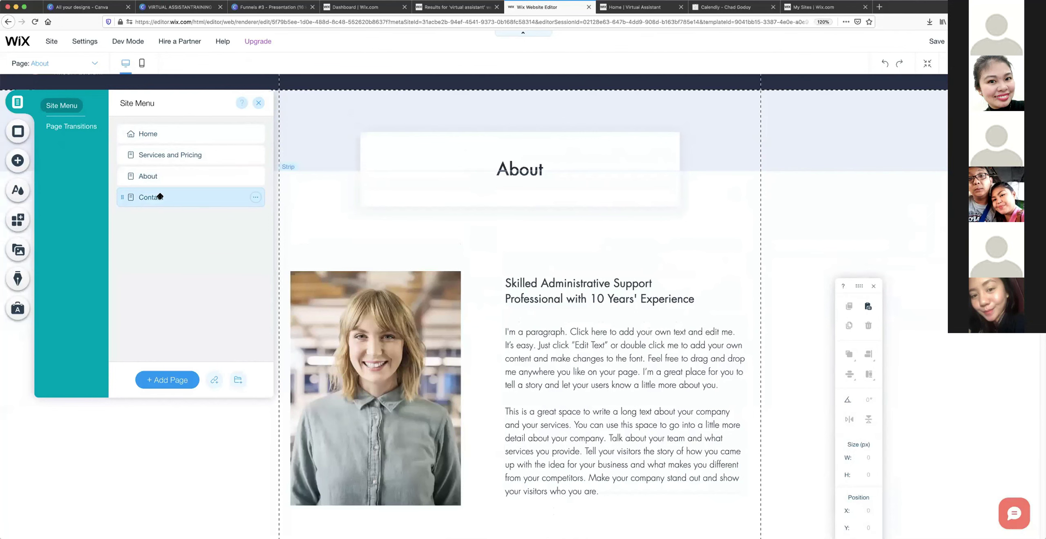
Open the Contact page and examine its message form, site chat box and social media section.
{"action": "left_click", "coordinate": [160, 196]}
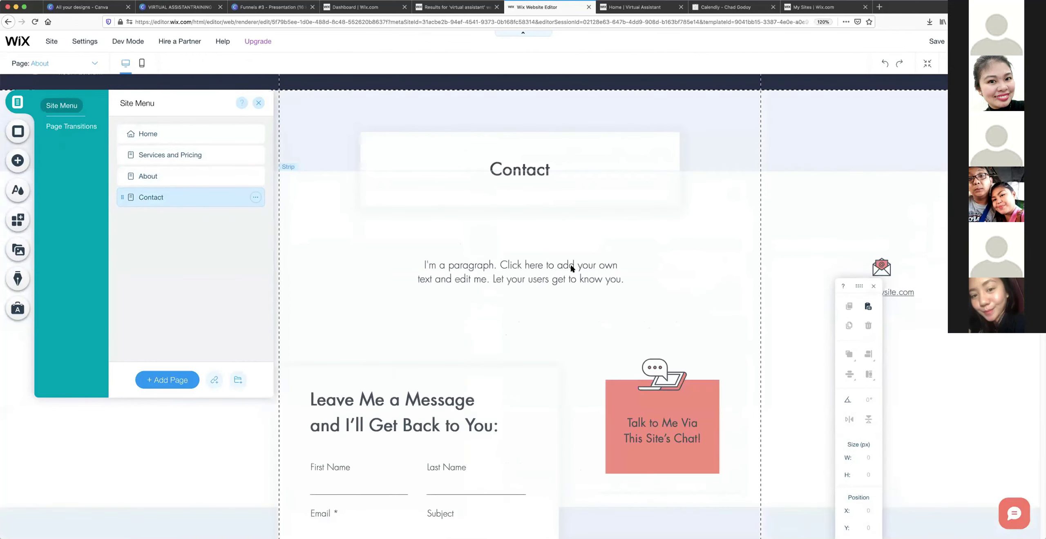
{"action": "scroll", "coordinate": [560, 274], "scroll_direction": "down", "scroll_amount": 2}
{"action": "scroll", "coordinate": [559, 272], "scroll_direction": "down", "scroll_amount": 3}
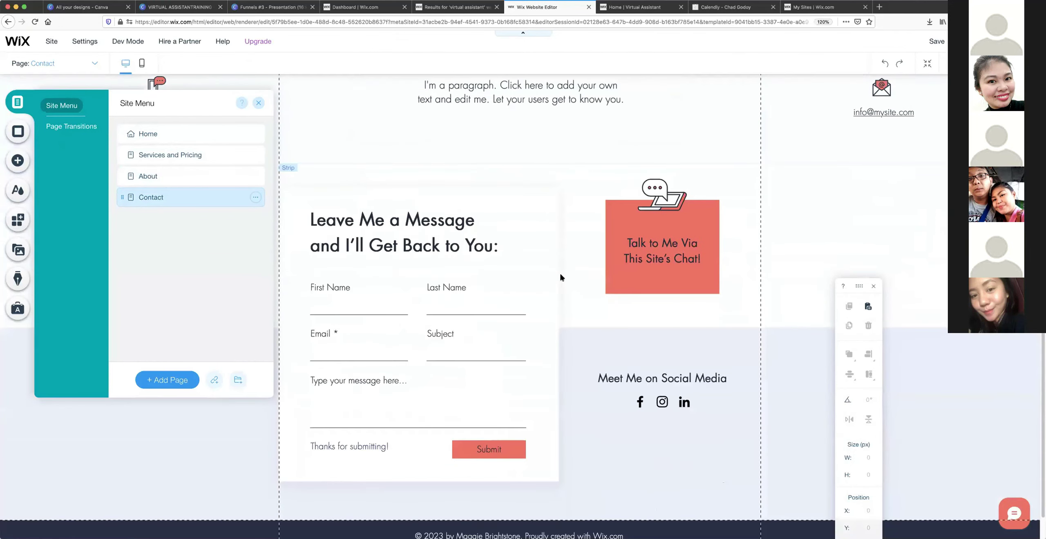
{"action": "scroll", "coordinate": [562, 274], "scroll_direction": "up", "scroll_amount": 2}
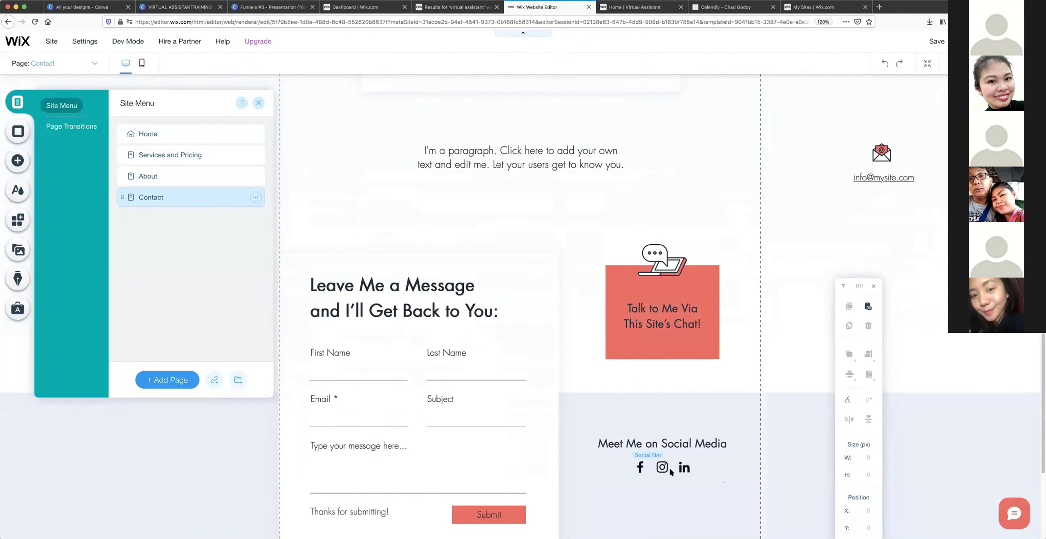
{"action": "scroll", "coordinate": [668, 467], "scroll_direction": "up", "scroll_amount": 1}
{"action": "scroll", "coordinate": [670, 470], "scroll_direction": "down", "scroll_amount": 3}
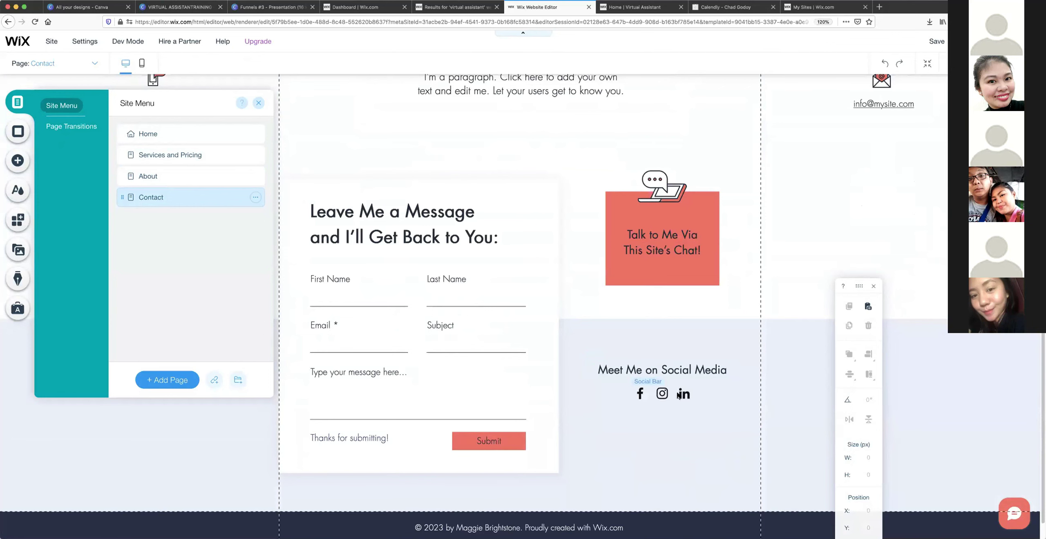
{"action": "scroll", "coordinate": [694, 396], "scroll_direction": "up", "scroll_amount": 4}
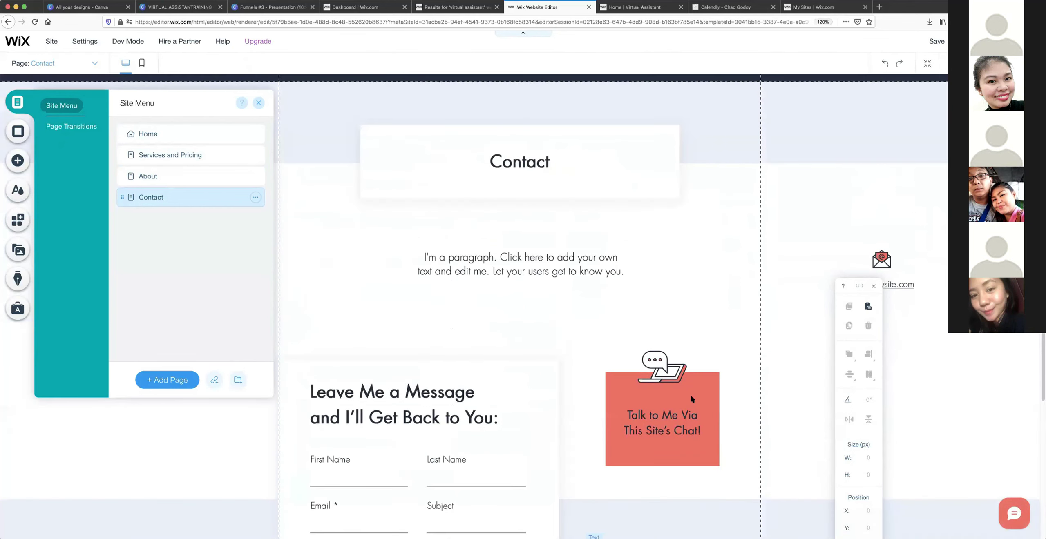
{"action": "scroll", "coordinate": [692, 398], "scroll_direction": "up", "scroll_amount": 2}
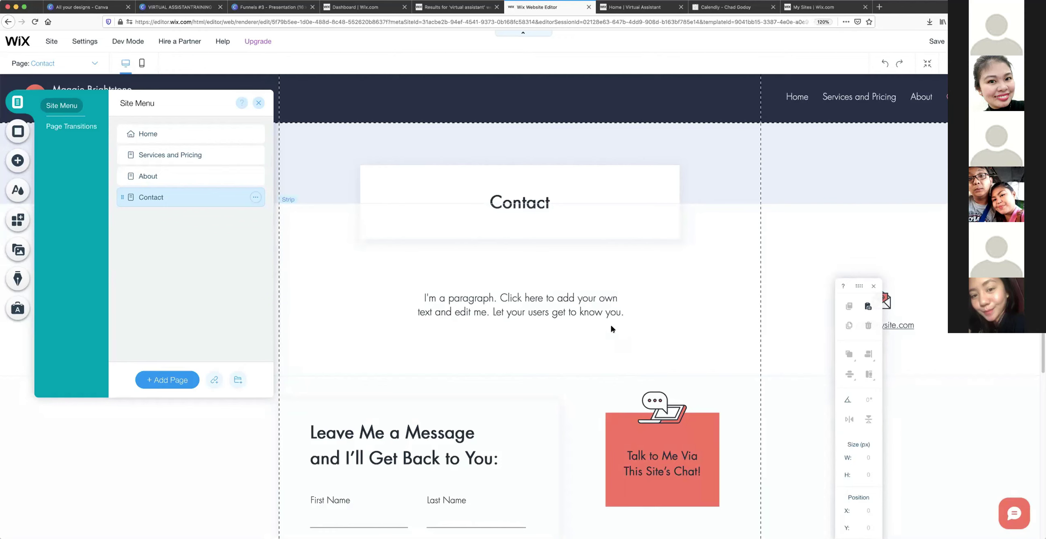
Delete the Services and Pricing page from the site.
{"action": "left_click", "coordinate": [157, 134]}
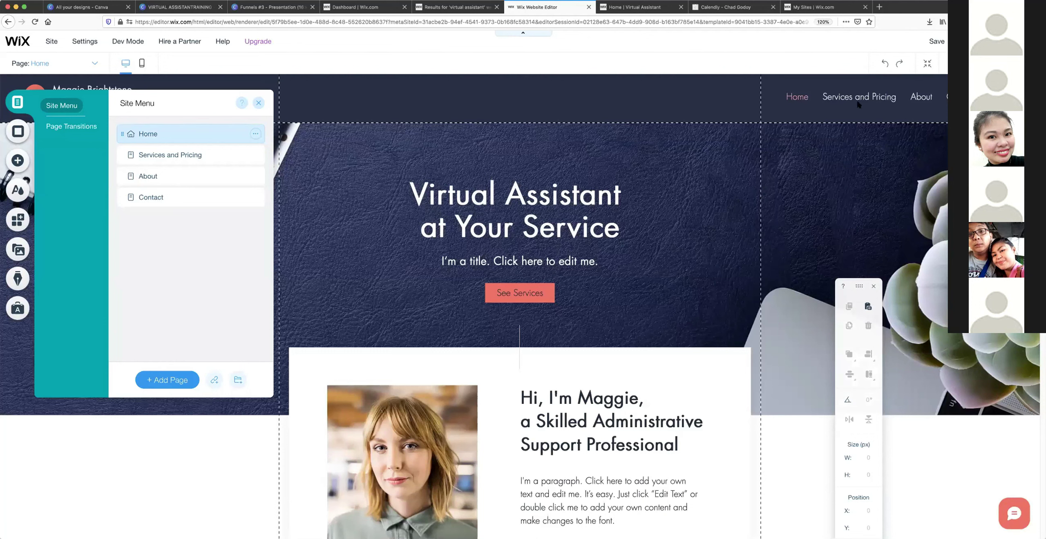
{"action": "left_click", "coordinate": [200, 158]}
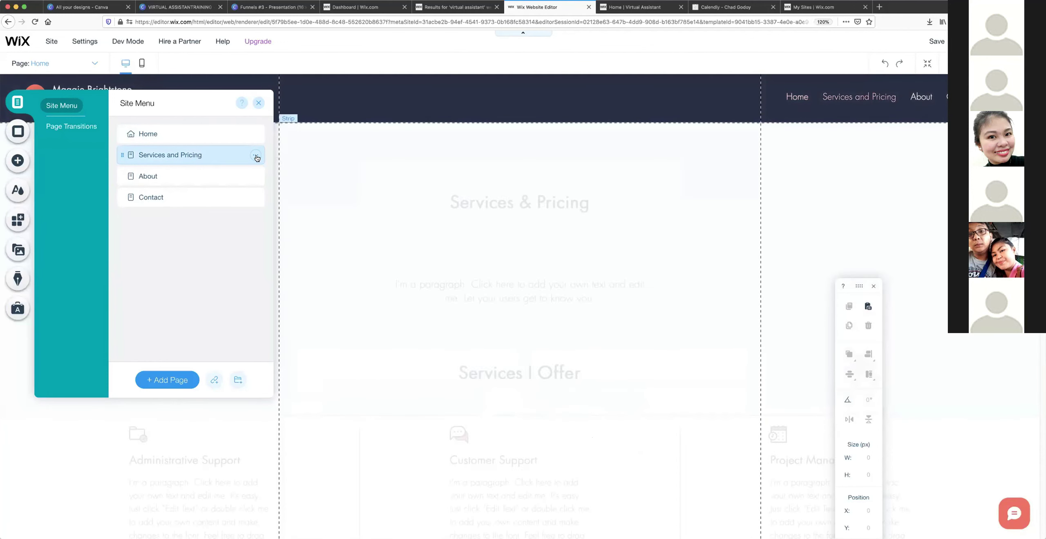
{"action": "left_click", "coordinate": [255, 156]}
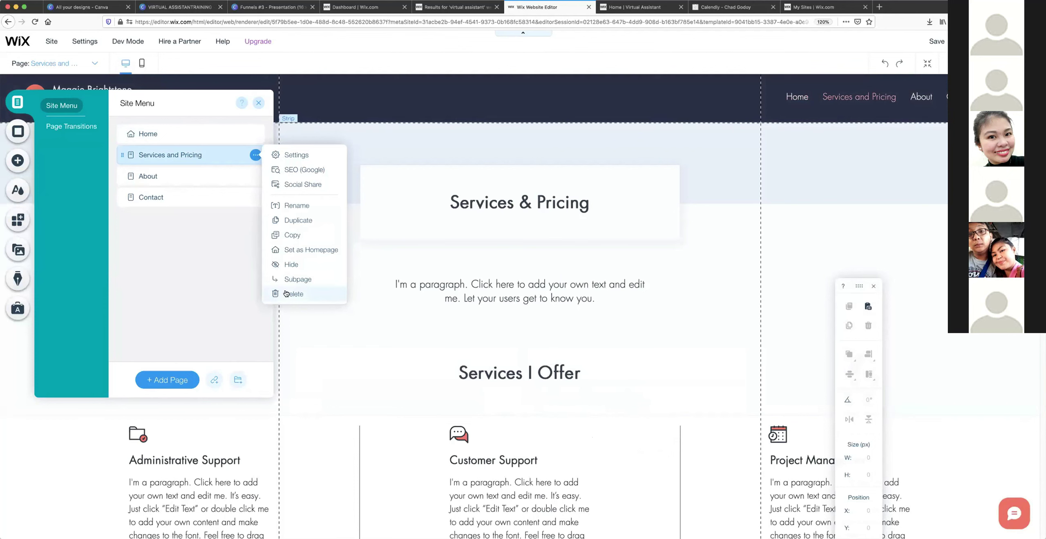
{"action": "left_click", "coordinate": [367, 105]}
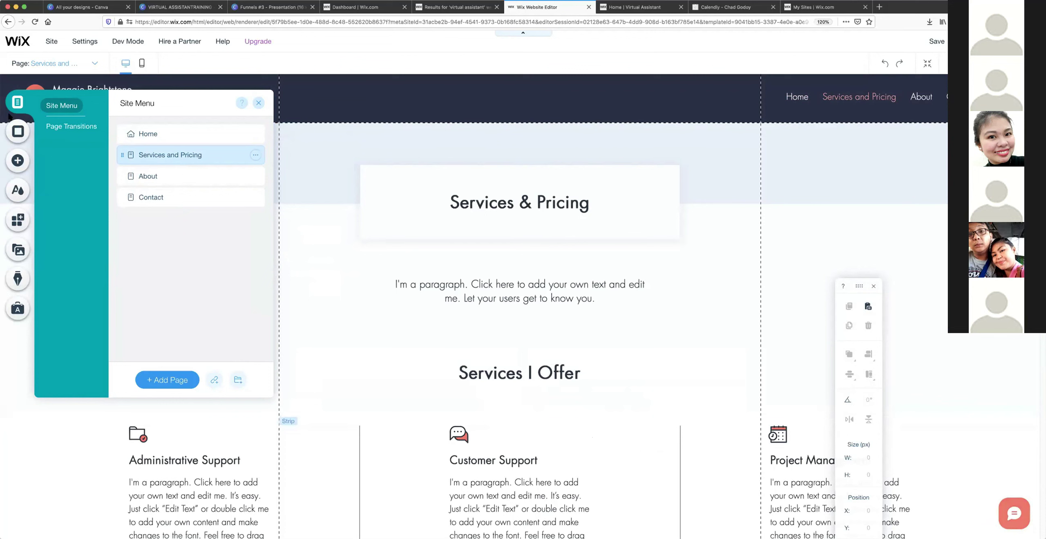
{"action": "left_click", "coordinate": [17, 102]}
{"action": "left_click", "coordinate": [17, 102]}
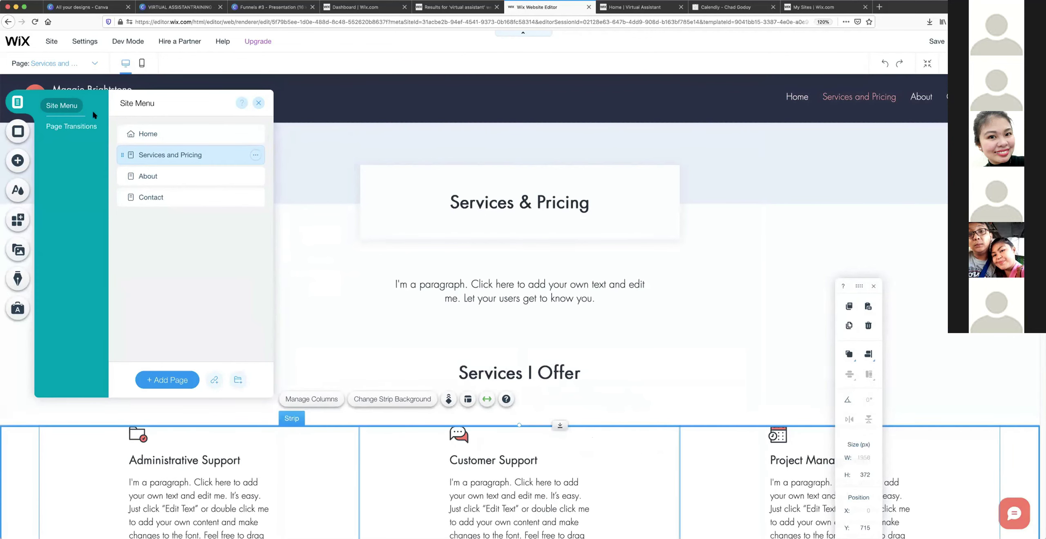
{"action": "left_click", "coordinate": [256, 157]}
{"action": "left_click", "coordinate": [293, 295]}
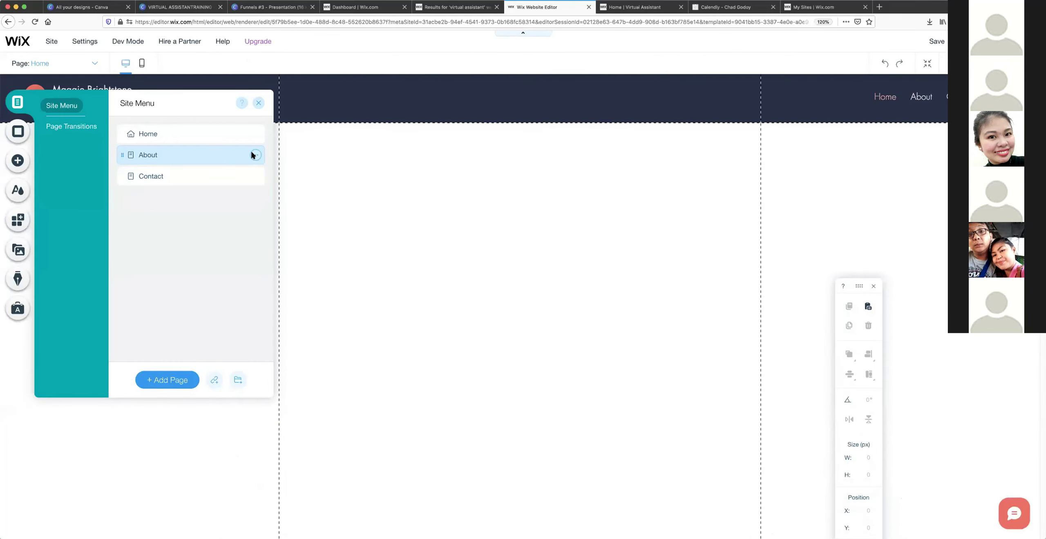
Delete the About page and the Contact page from the site, confirming each removal.
{"action": "left_click", "coordinate": [253, 154]}
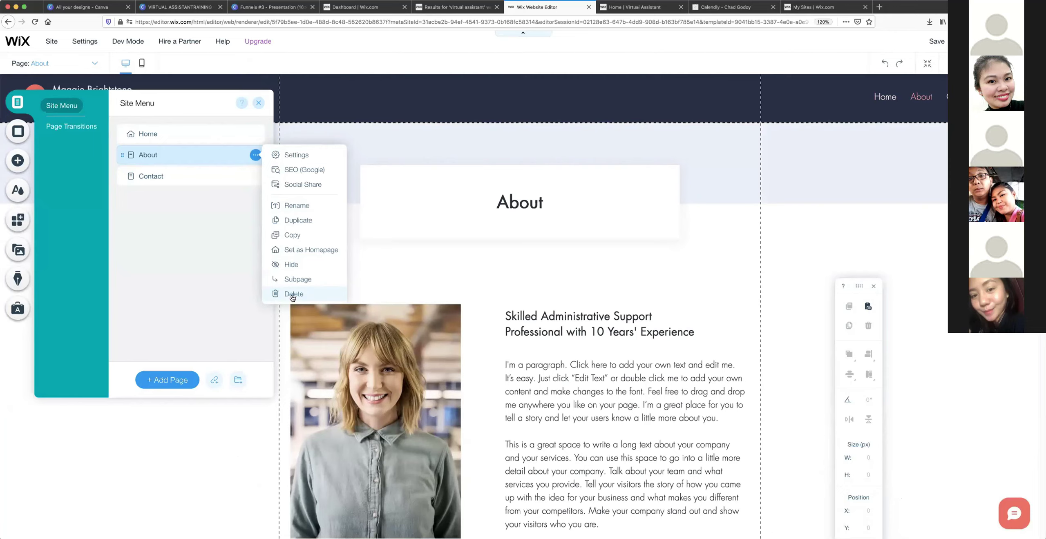
{"action": "left_click", "coordinate": [293, 295]}
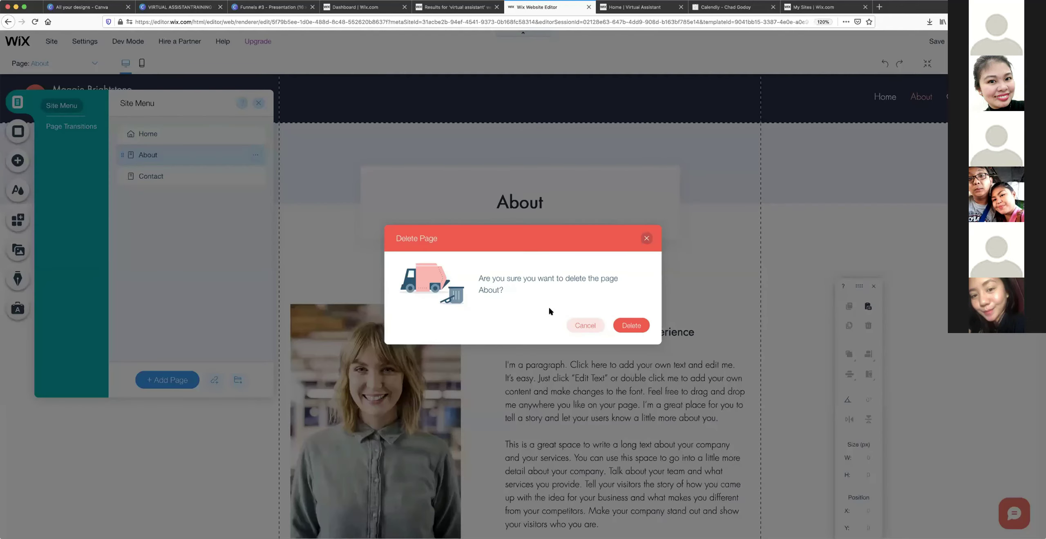
{"action": "left_click", "coordinate": [613, 325]}
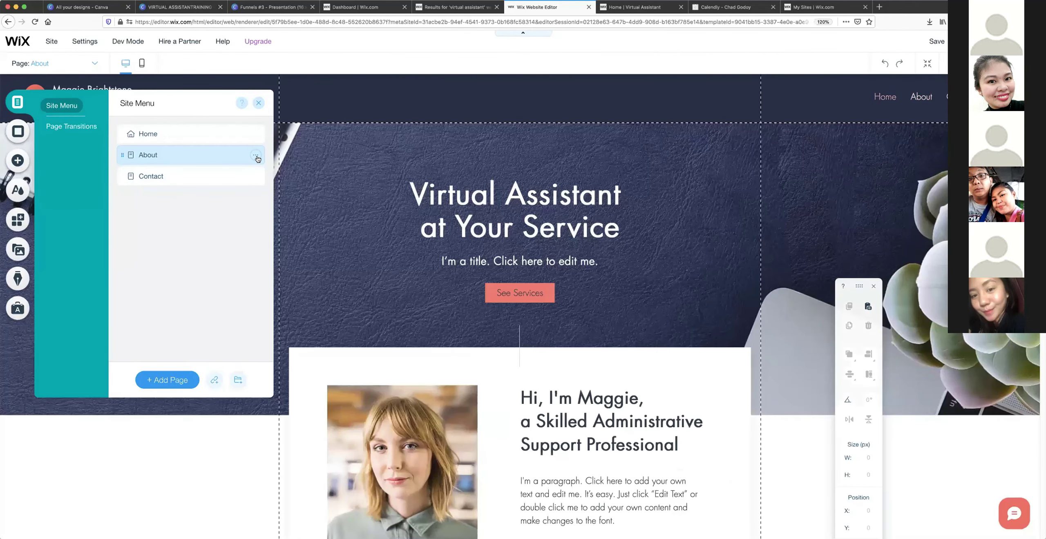
{"action": "left_click", "coordinate": [256, 155]}
{"action": "left_click", "coordinate": [292, 295]}
{"action": "left_click", "coordinate": [613, 325]}
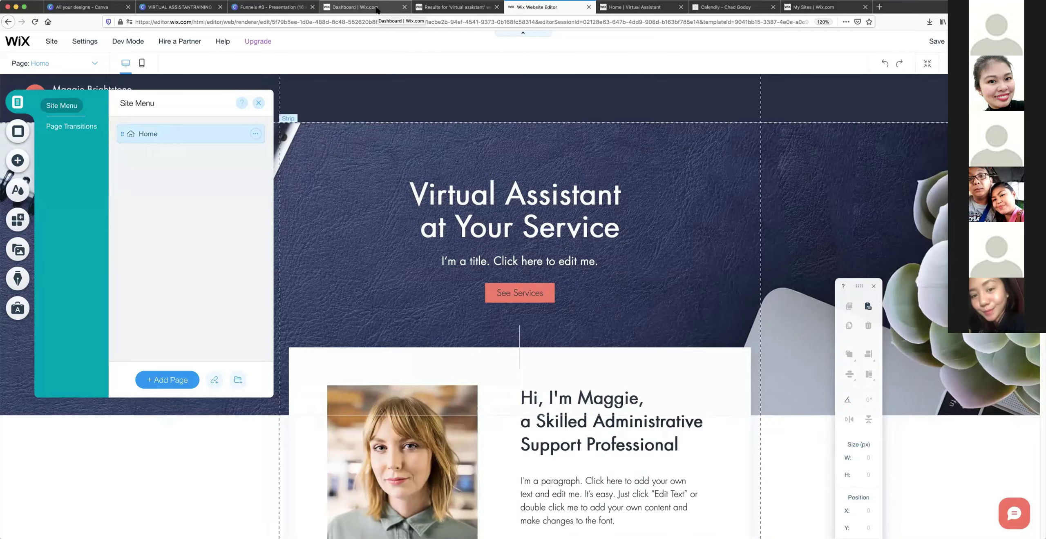
Switch to the published Virtual Assistant site and look over its landing page as a reference.
{"action": "left_click", "coordinate": [360, 7]}
{"action": "left_click", "coordinate": [454, 7]}
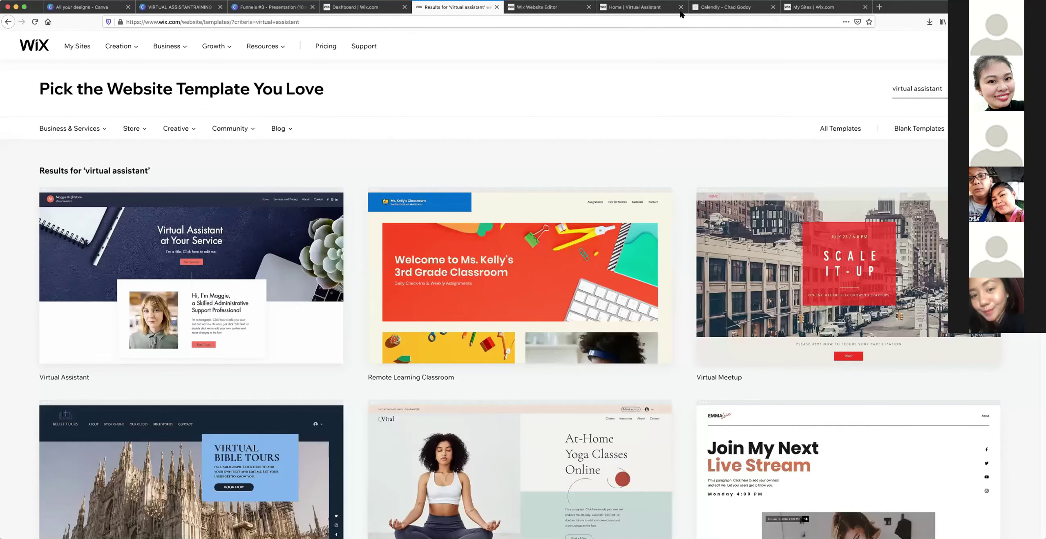
{"action": "left_click", "coordinate": [660, 8]}
{"action": "scroll", "coordinate": [555, 186], "scroll_direction": "up", "scroll_amount": 4}
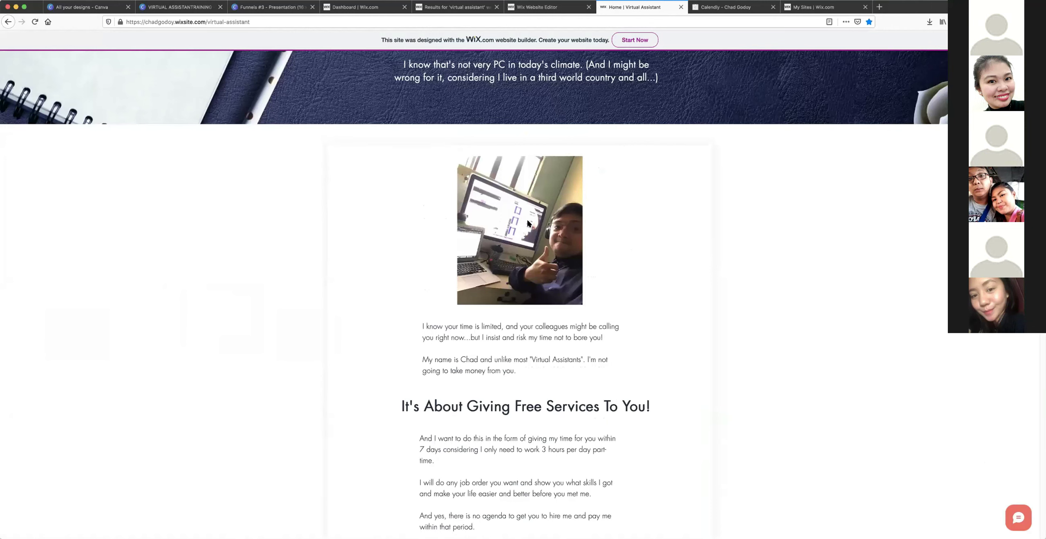
Examine the published landing page's hero headline, subtitle, photo and introduction text as a reference for the new page.
{"action": "scroll", "coordinate": [536, 250], "scroll_direction": "up", "scroll_amount": 2}
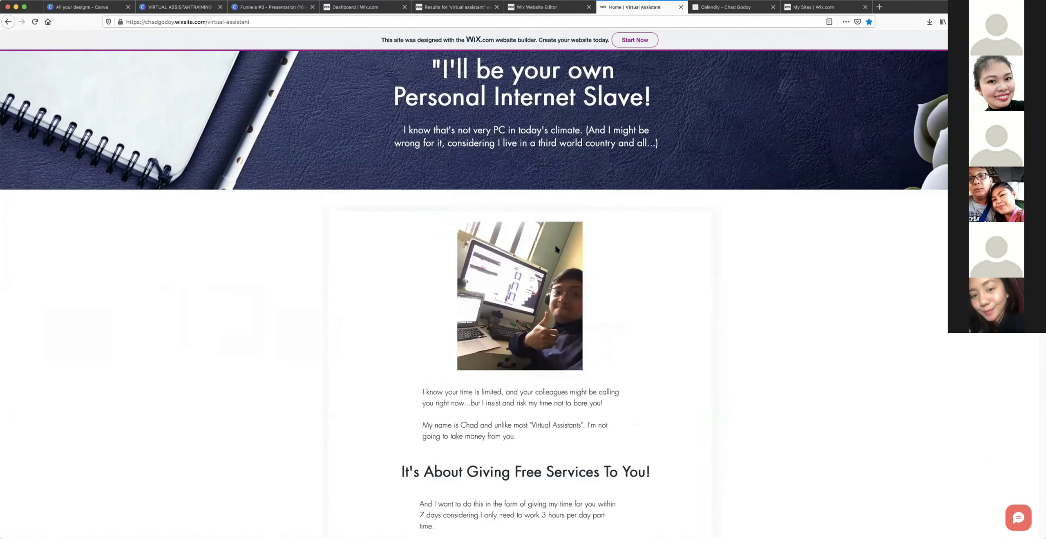
{"action": "scroll", "coordinate": [556, 250], "scroll_direction": "down", "scroll_amount": 1}
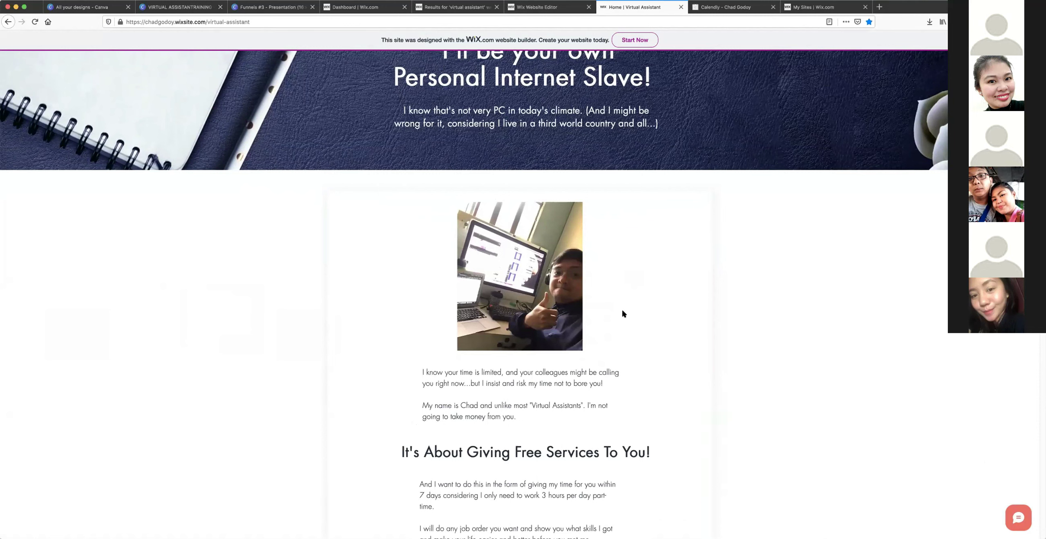
{"action": "scroll", "coordinate": [622, 311], "scroll_direction": "down", "scroll_amount": 1}
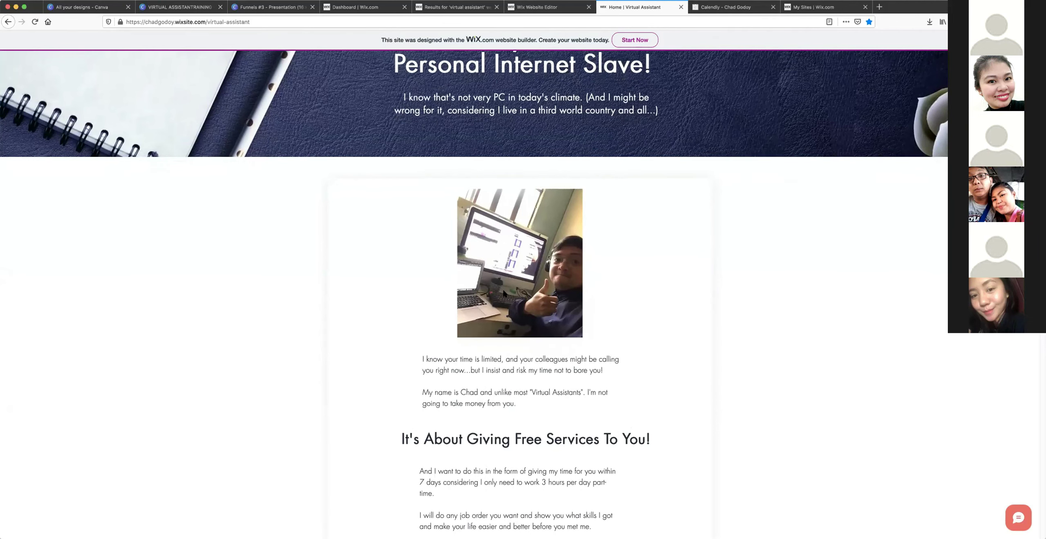
{"action": "scroll", "coordinate": [496, 319], "scroll_direction": "up", "scroll_amount": 3}
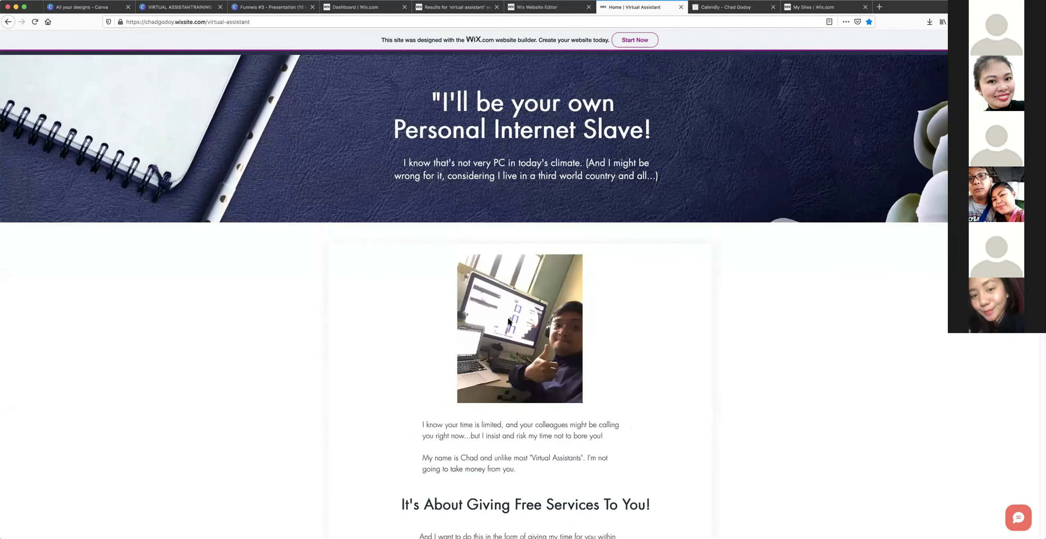
{"action": "scroll", "coordinate": [558, 300], "scroll_direction": "down", "scroll_amount": 2}
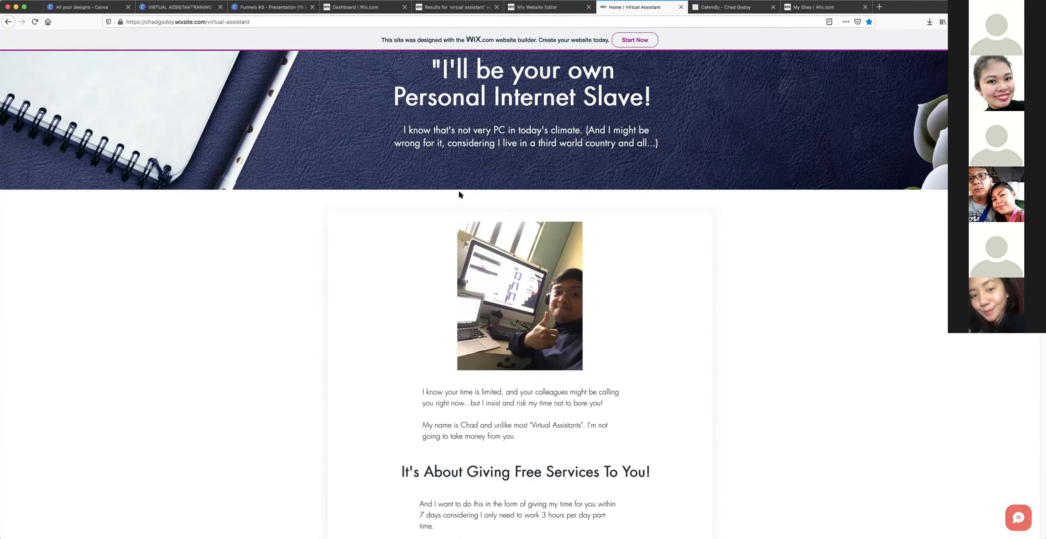
{"action": "scroll", "coordinate": [461, 194], "scroll_direction": "up", "scroll_amount": 2}
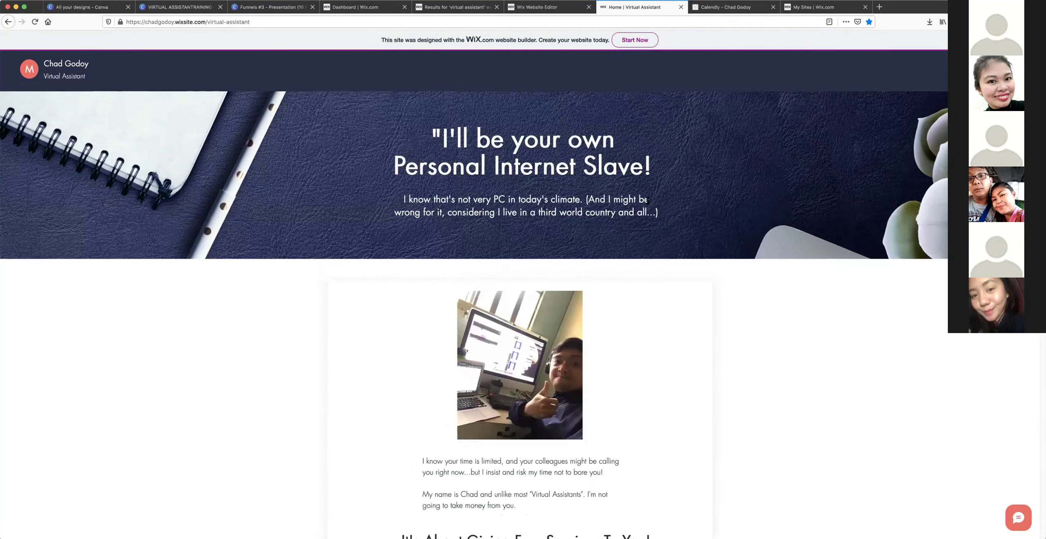
{"action": "left_click_drag", "start_coordinate": [671, 220], "coordinate": [658, 226]}
Switch back to the Wix editor and delete the social bar from the site header.
{"action": "left_click", "coordinate": [537, 7]}
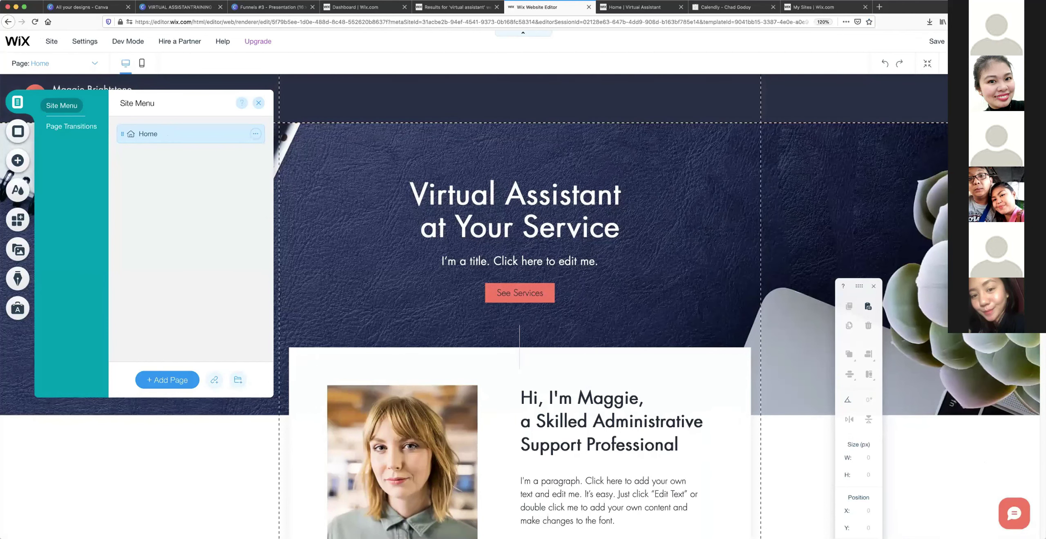
{"action": "left_click", "coordinate": [532, 99]}
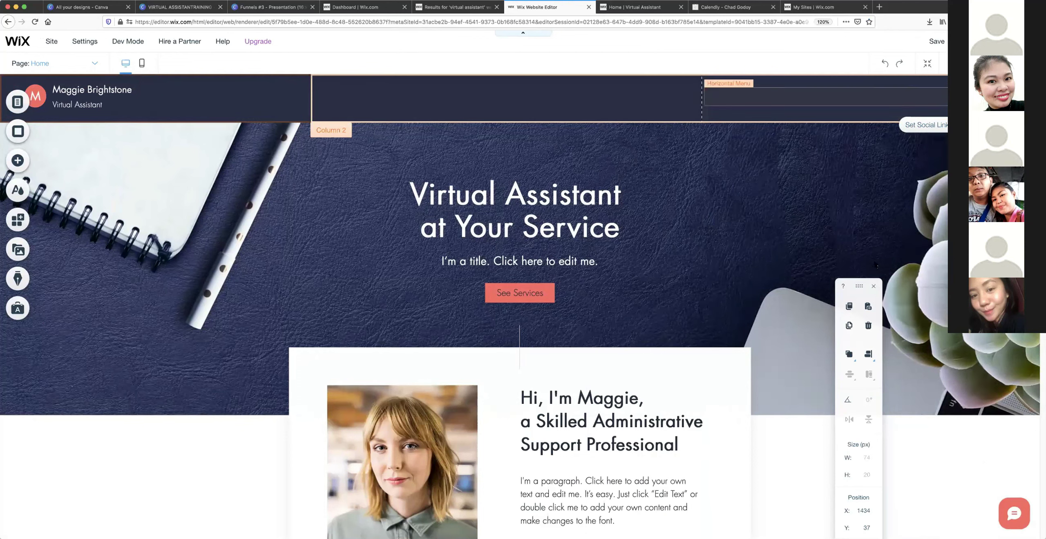
{"action": "left_click_drag", "start_coordinate": [859, 286], "coordinate": [769, 186]}
{"action": "left_click_drag", "start_coordinate": [717, 145], "coordinate": [710, 159]}
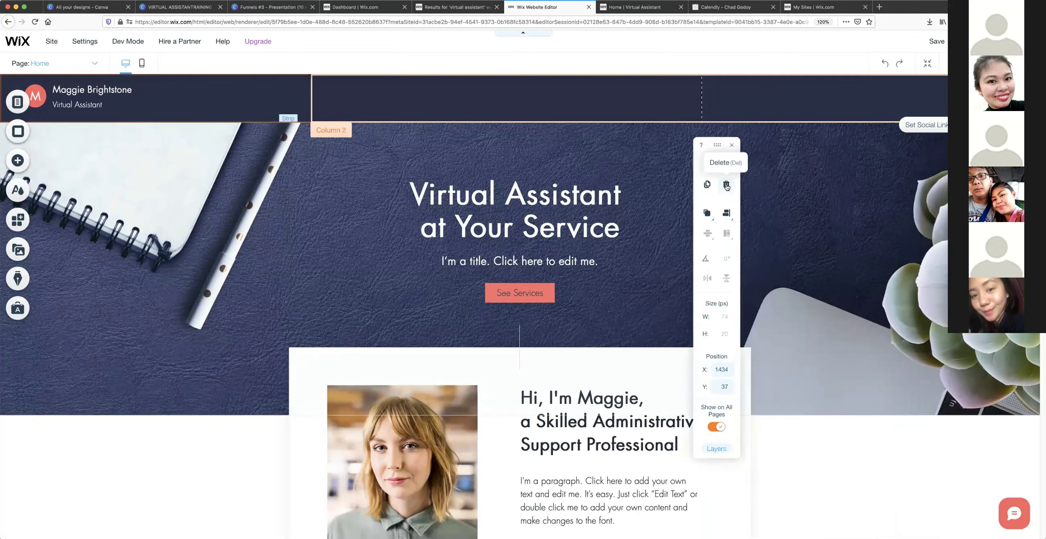
{"action": "left_click", "coordinate": [726, 186]}
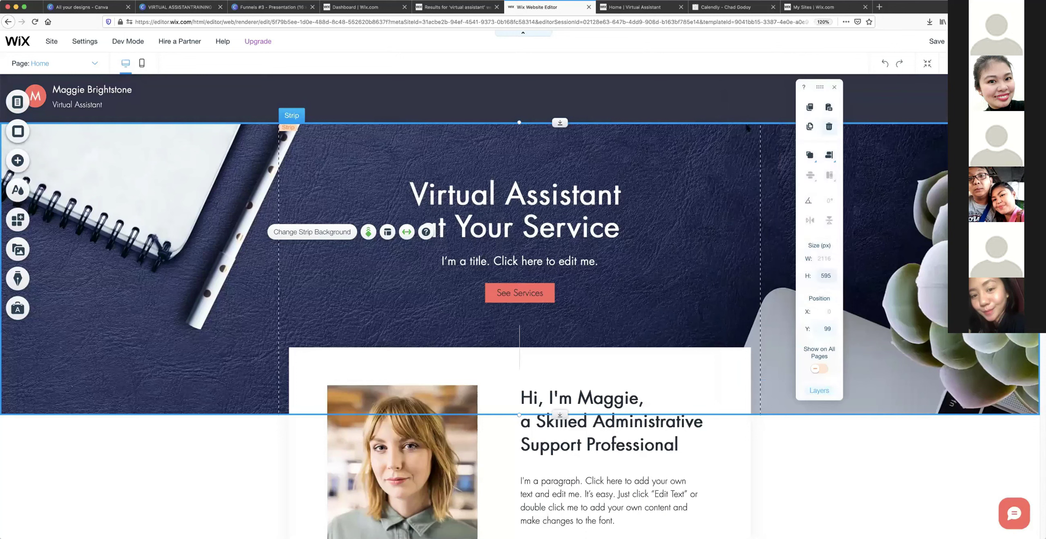
Delete the letter M and its red circle logo from the header.
{"action": "left_click", "coordinate": [70, 111]}
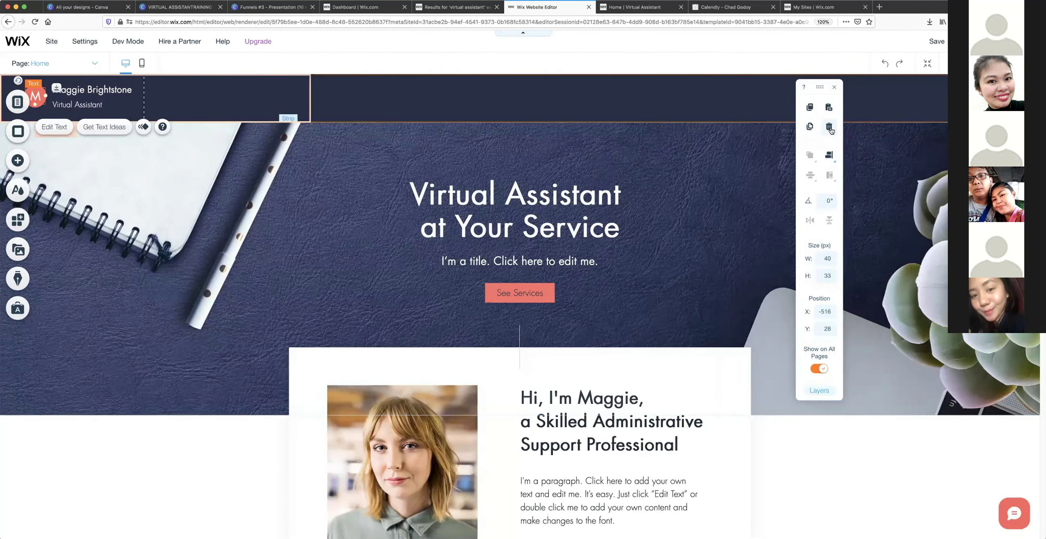
{"action": "left_click", "coordinate": [829, 127]}
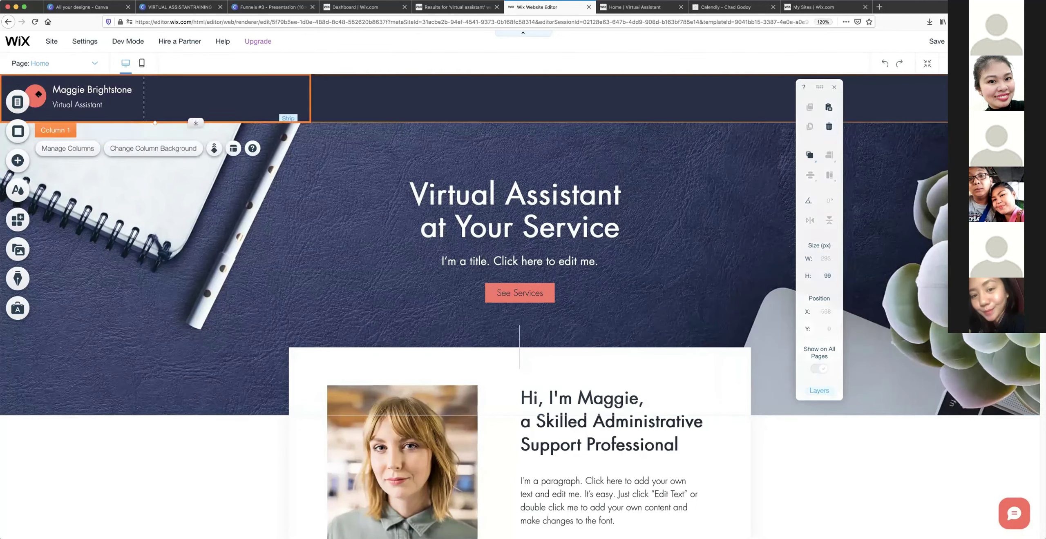
{"action": "left_click", "coordinate": [38, 95]}
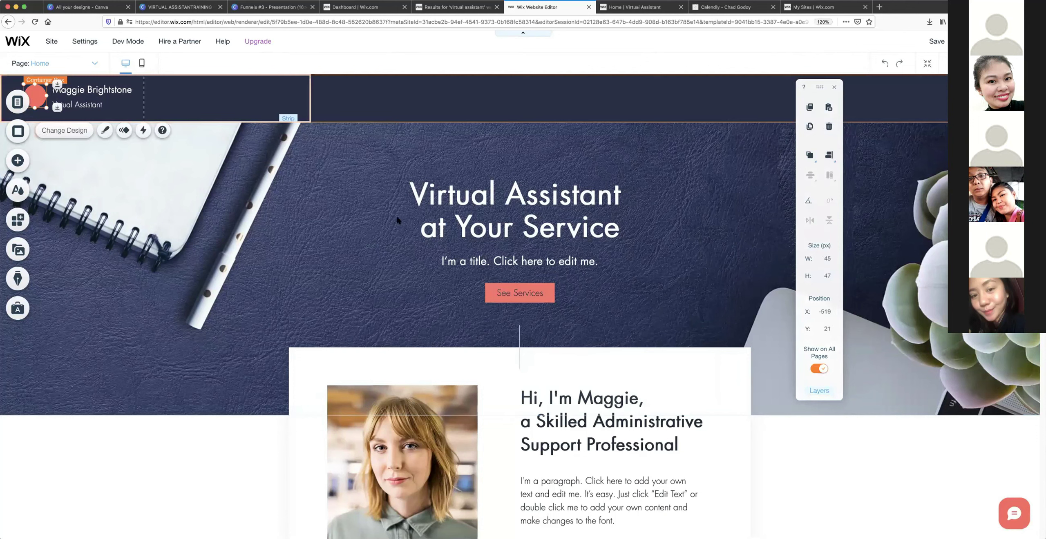
{"action": "key", "text": "Delete"}
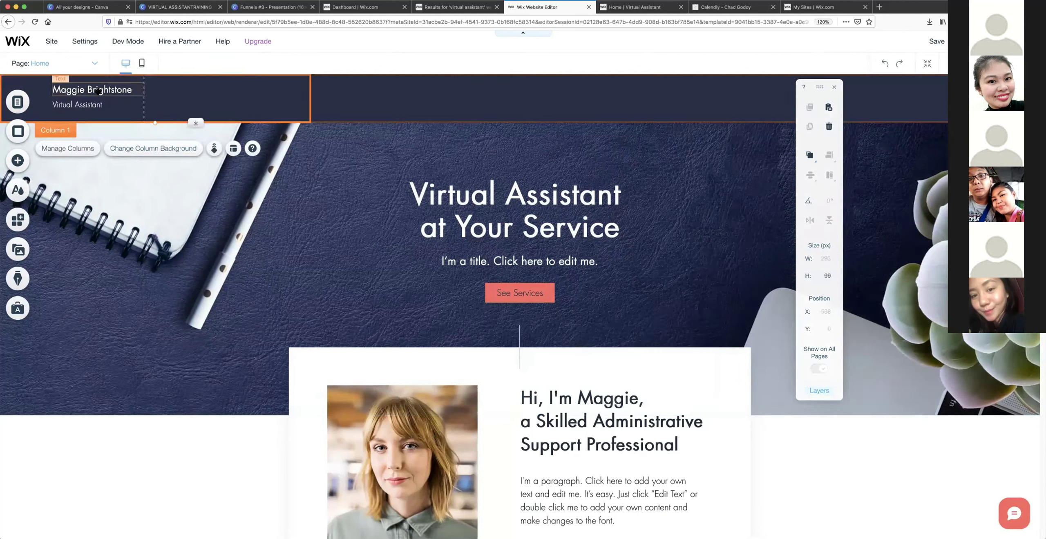
Replace the template's placeholder name in the header with the assistant's full name.
{"action": "left_click", "coordinate": [98, 91]}
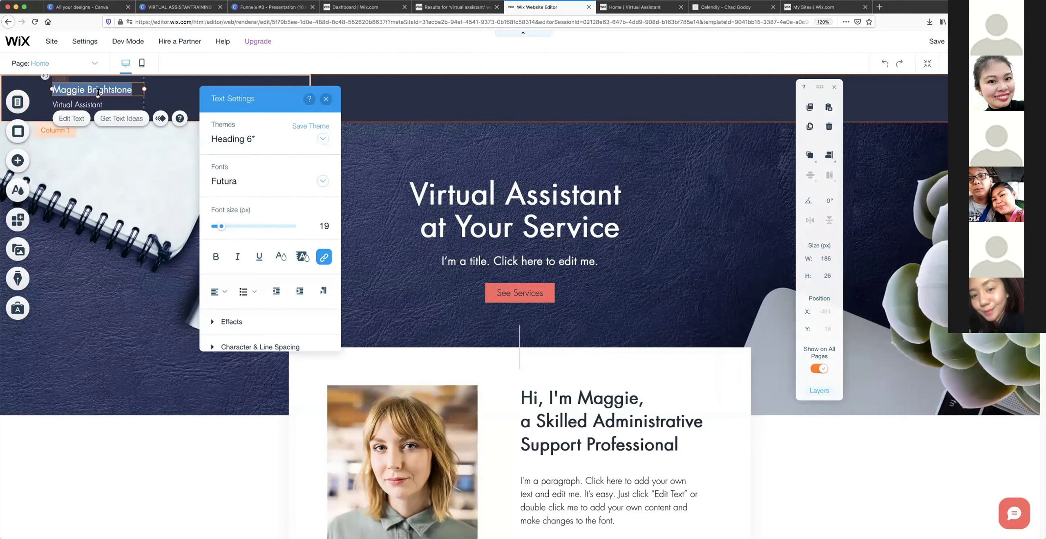
{"action": "key", "text": "BackSpace"}
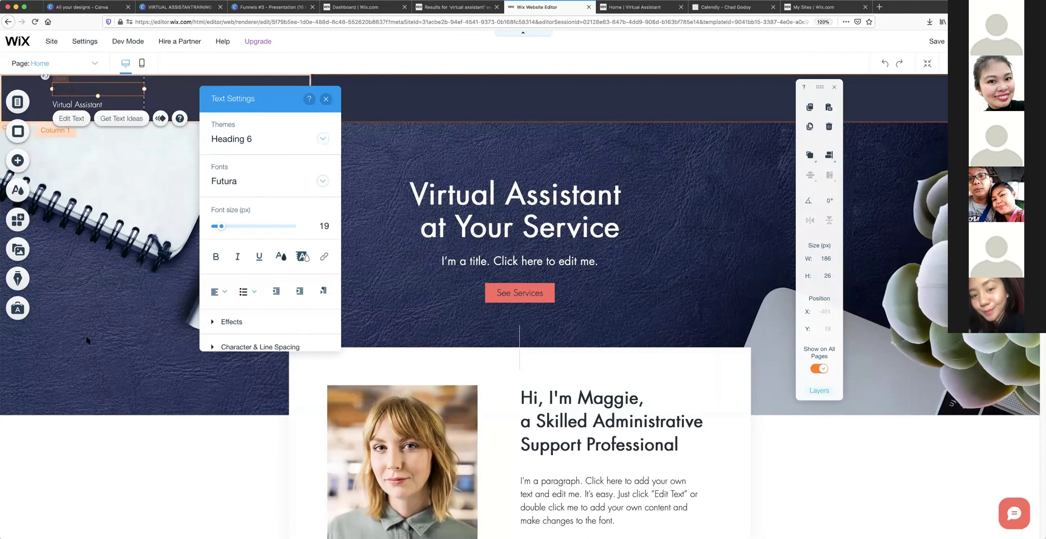
{"action": "left_click", "coordinate": [88, 158]}
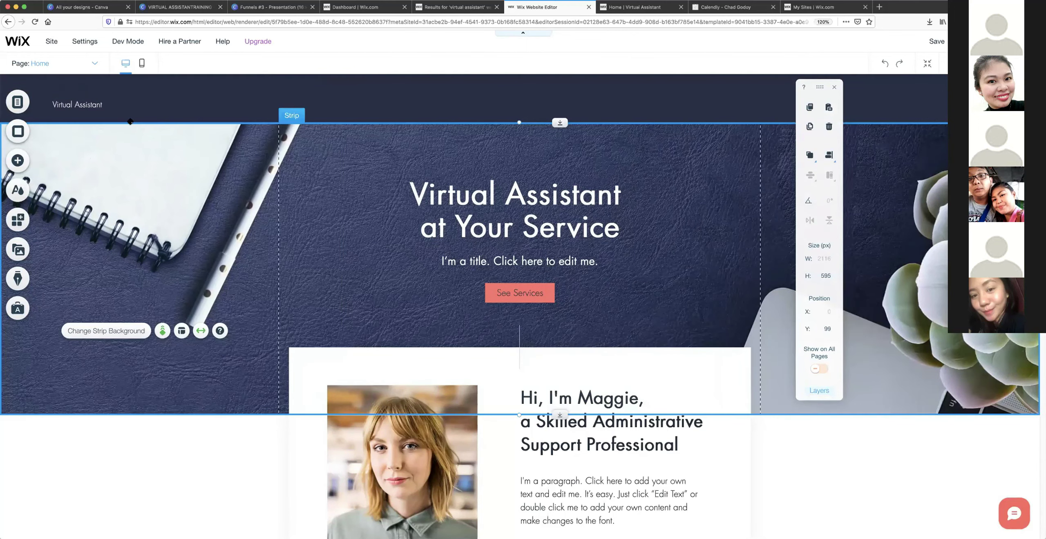
{"action": "left_click", "coordinate": [94, 90]}
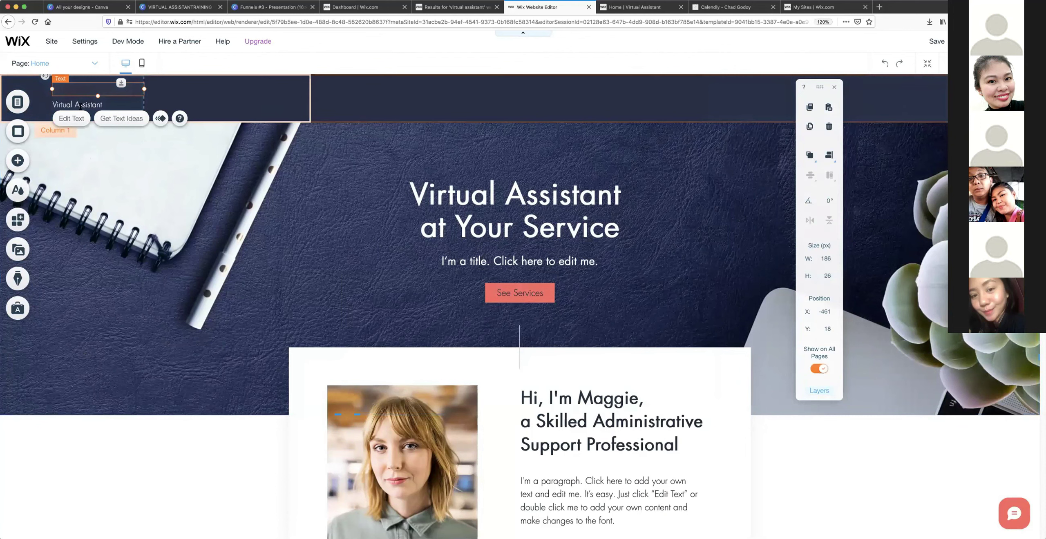
{"action": "double_click", "coordinate": [94, 89]}
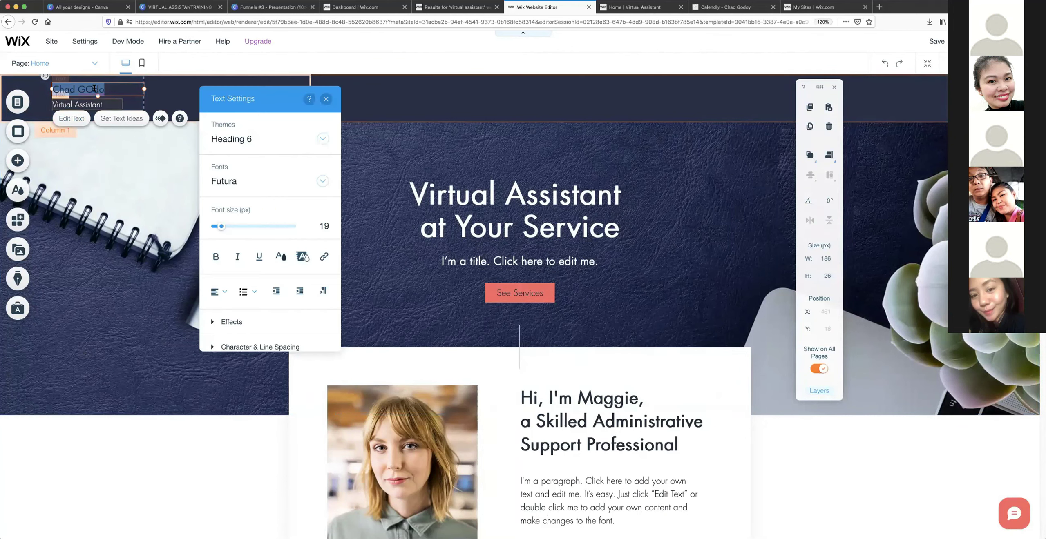
{"action": "key", "text": "BackSpace"}
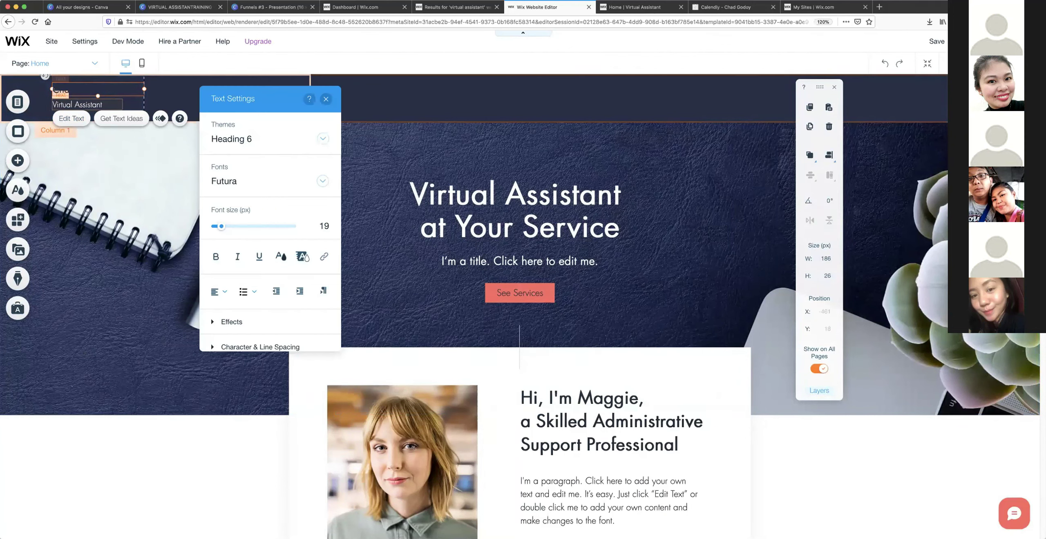
{"action": "type", "text": "Chad Godoy"}
Change the color of the header name text to white and finish editing it.
{"action": "key", "text": "ctrl+a"}
{"action": "left_click", "coordinate": [281, 256]}
{"action": "left_click", "coordinate": [210, 172]}
{"action": "left_click", "coordinate": [104, 288]}
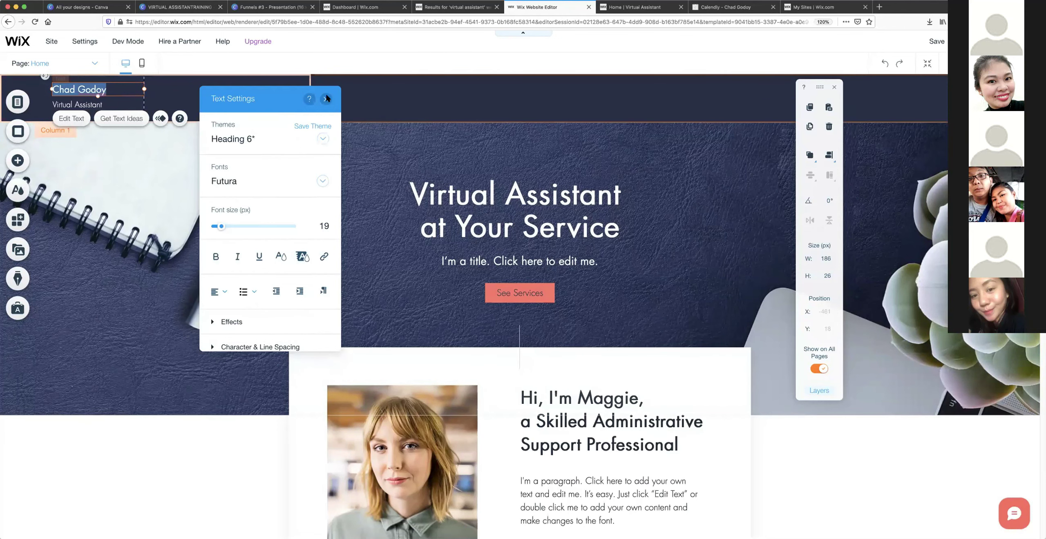
{"action": "key", "text": "Escape"}
{"action": "left_click", "coordinate": [335, 206]}
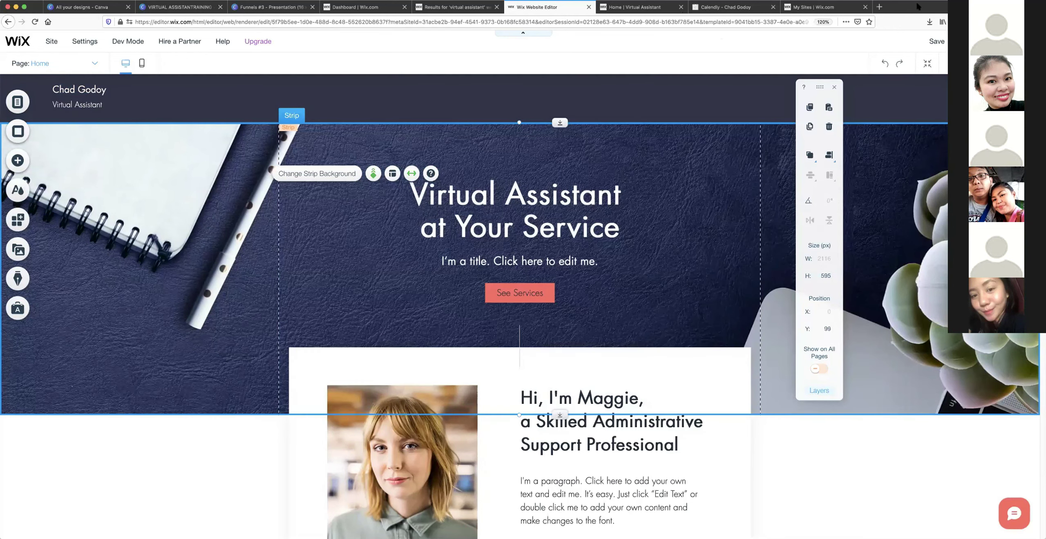
Copy the words "I'll be your own Personal" from the published site's headline and paste them over the hero heading in the editor.
{"action": "left_click", "coordinate": [651, 11]}
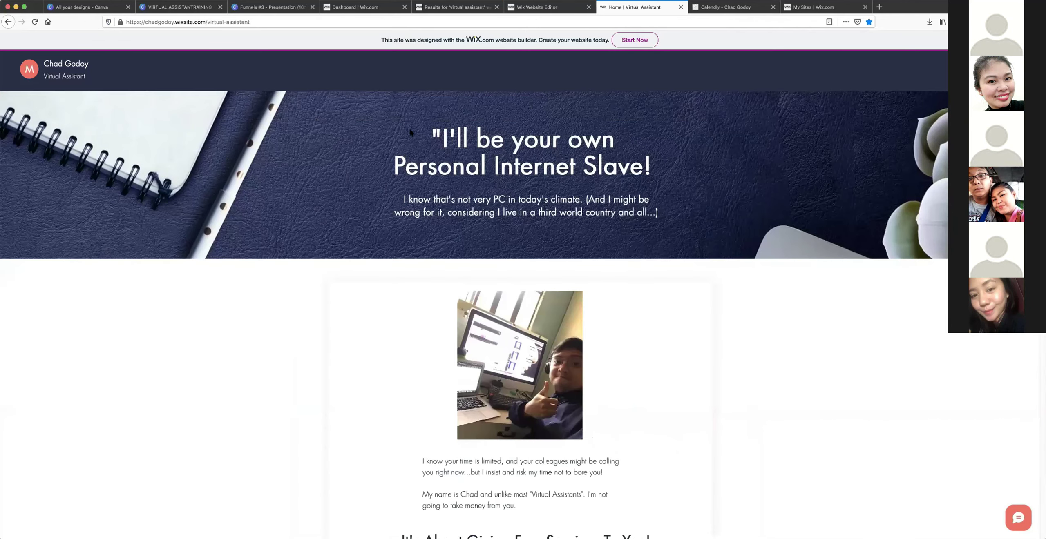
{"action": "left_click_drag", "start_coordinate": [479, 168], "coordinate": [432, 135]}
{"action": "key", "text": "ctrl+c"}
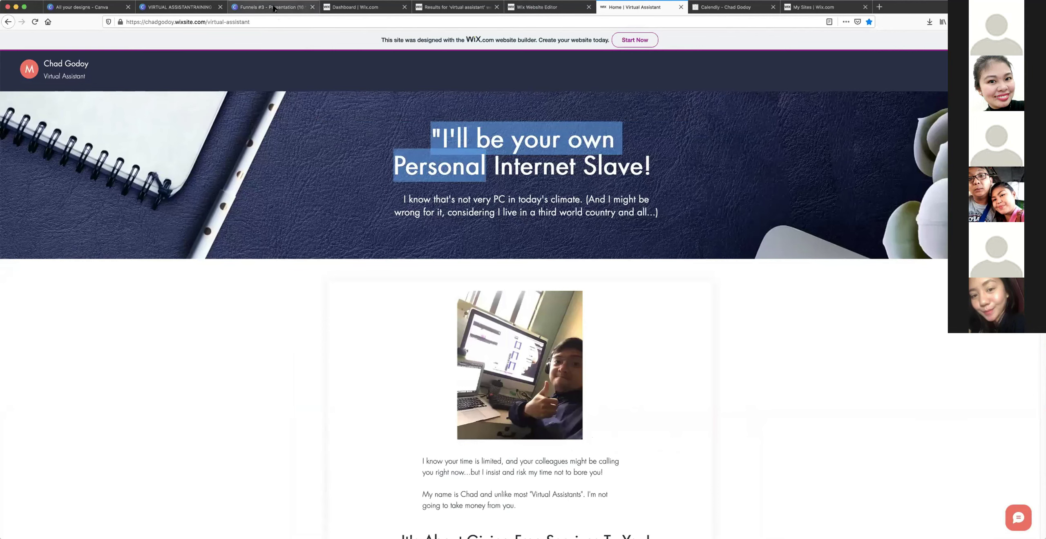
{"action": "left_click", "coordinate": [362, 8]}
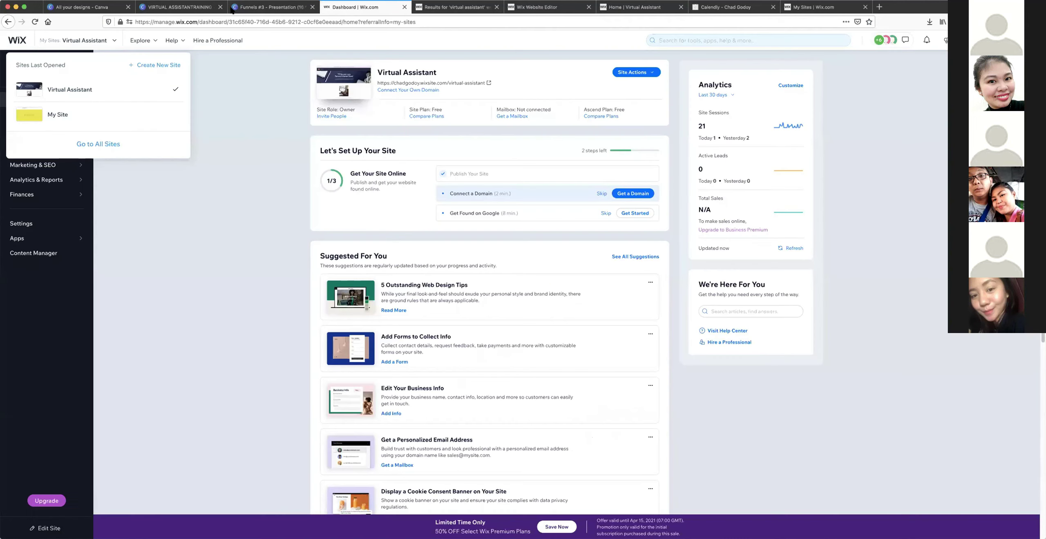
{"action": "left_click", "coordinate": [453, 8]}
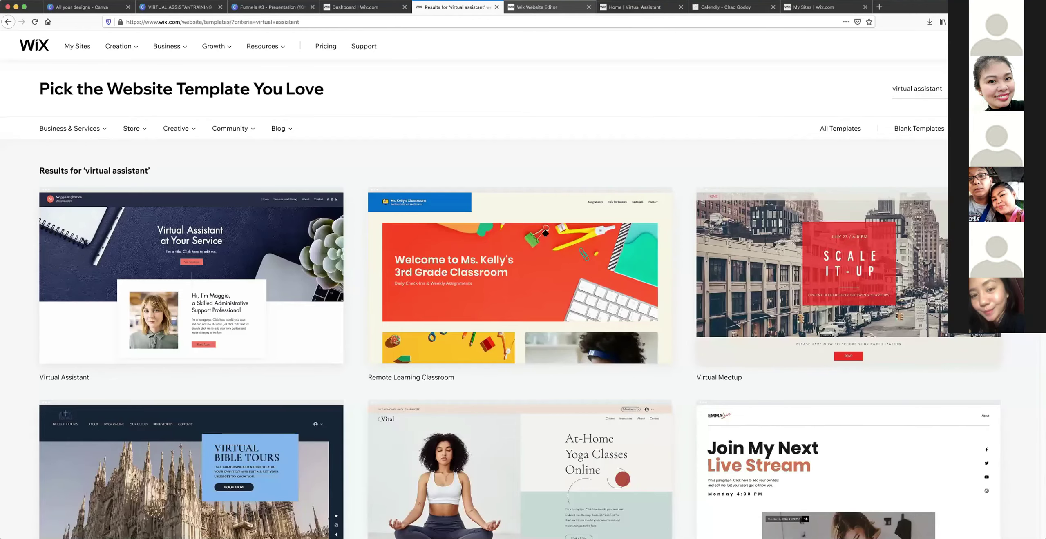
{"action": "key", "text": "ctrl+Tab"}
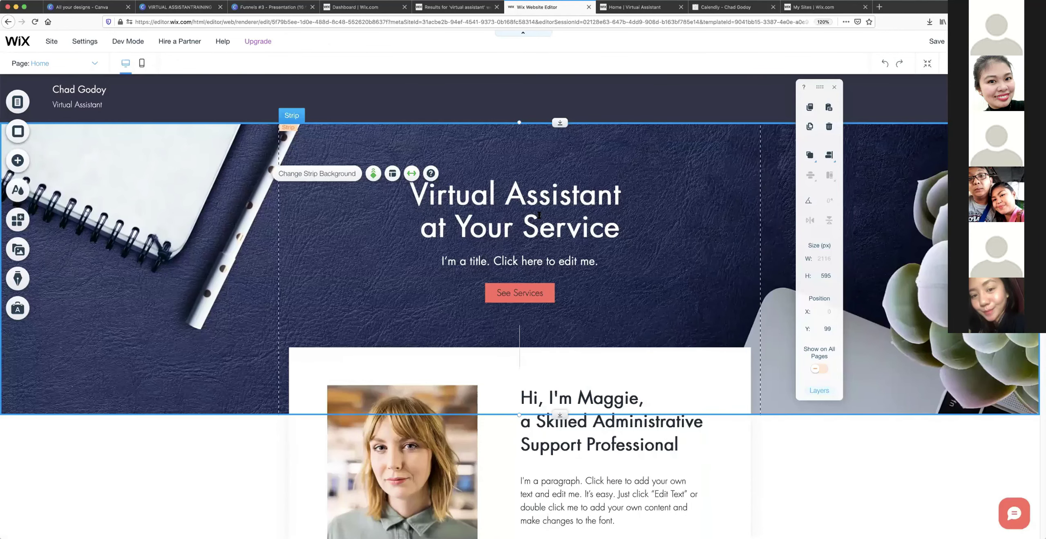
{"action": "double_click", "coordinate": [539, 216]}
{"action": "key", "text": "ctrl+v"}
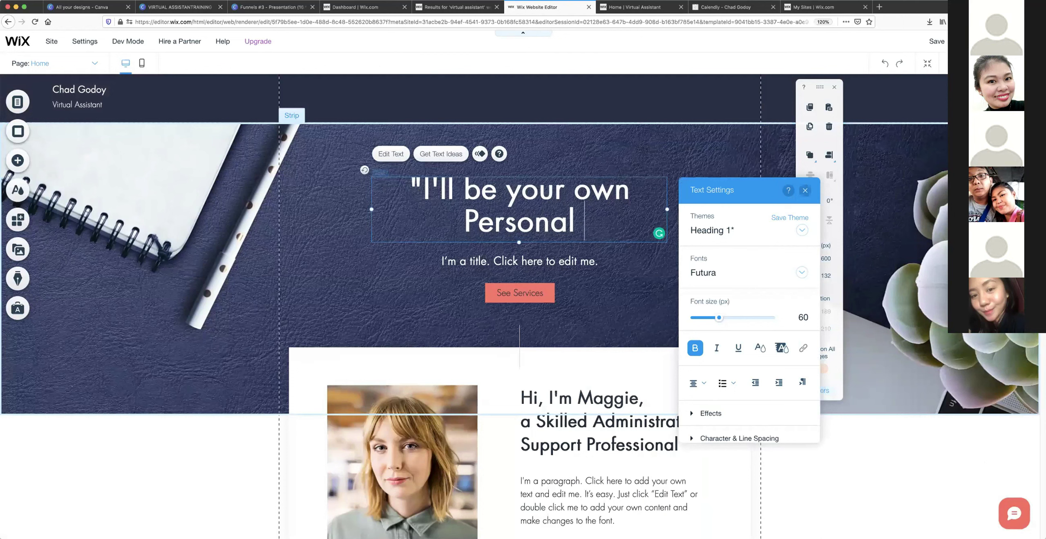
Complete the hero heading with the words "Virtual Assistant." and a closing quotation mark.
{"action": "type", "text": "Vir"}
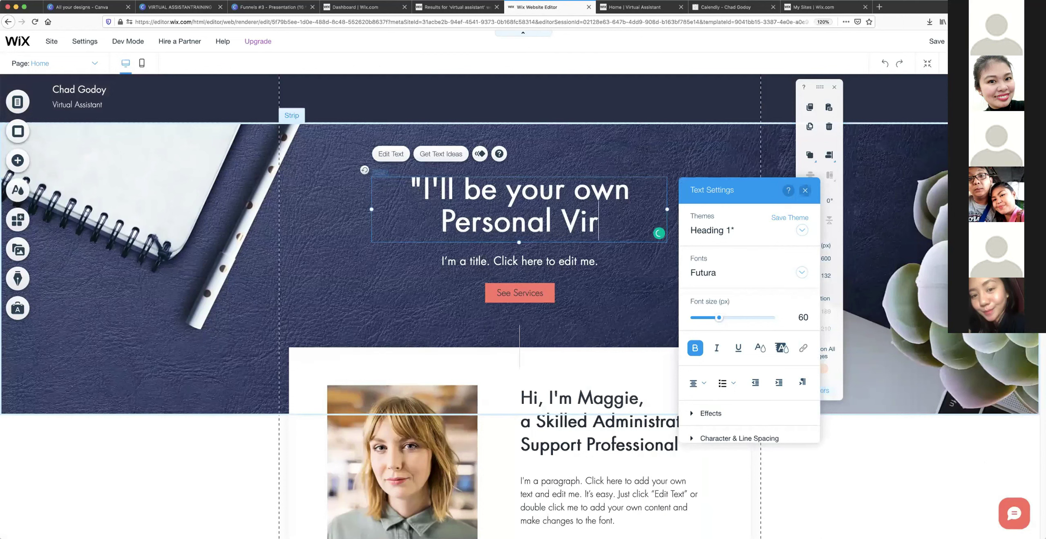
{"action": "type", "text": "tual Assist"}
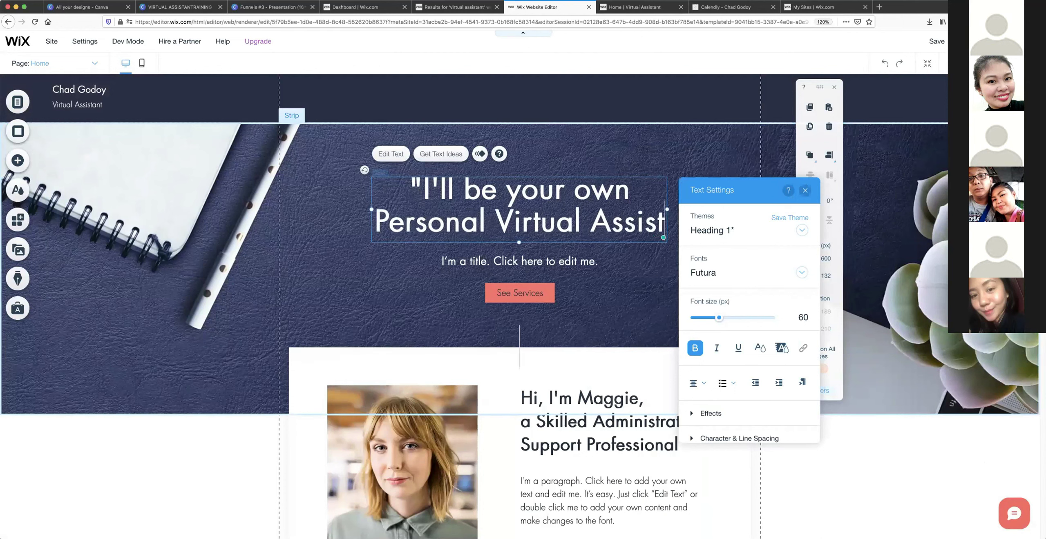
{"action": "type", "text": "ant."}
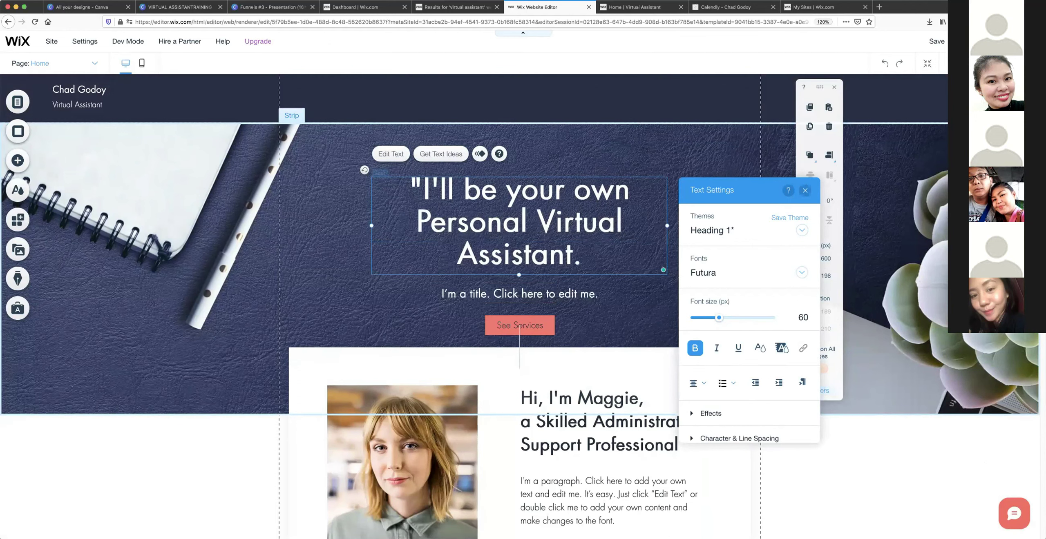
{"action": "type", "text": "\""}
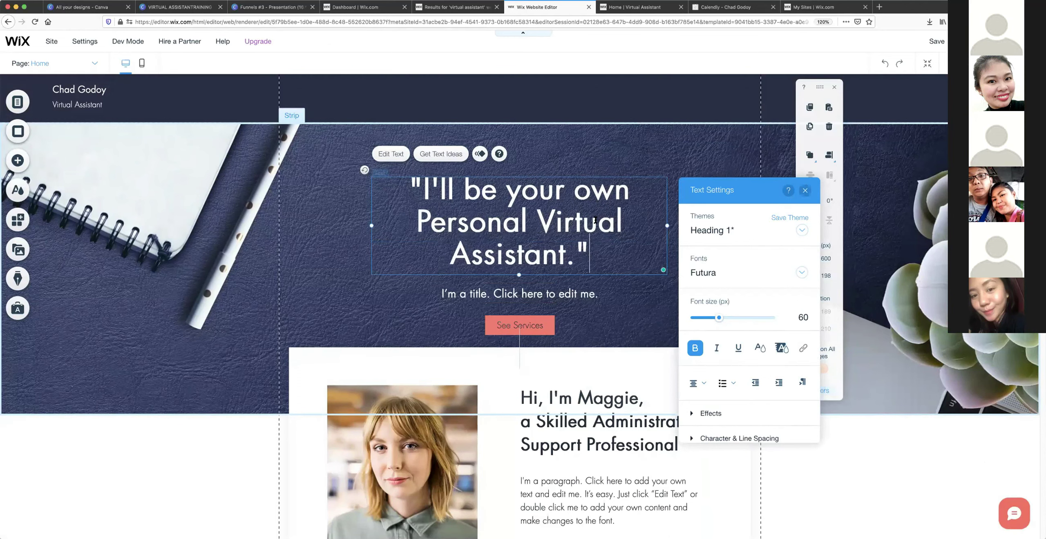
{"action": "left_click", "coordinate": [665, 109]}
Widen the hero heading's text box to about 737 px and center it horizontally on the page.
{"action": "left_click", "coordinate": [667, 224]}
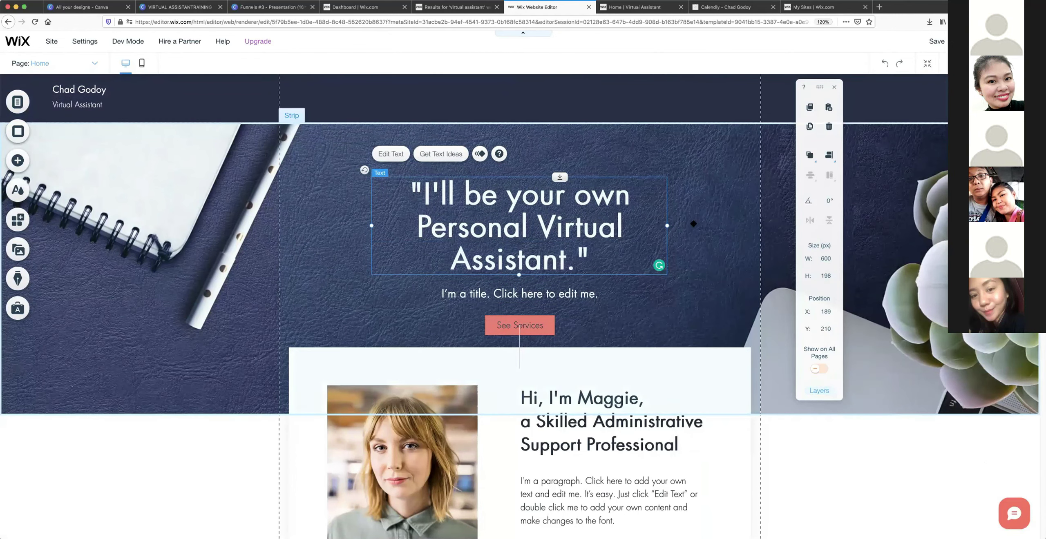
{"action": "left_click_drag", "start_coordinate": [700, 223], "coordinate": [738, 225]}
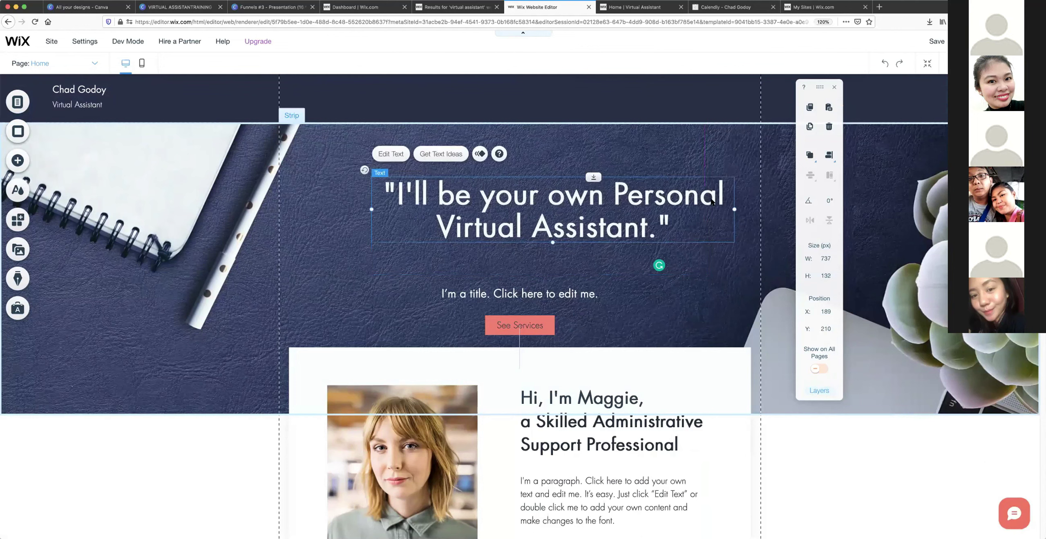
{"action": "left_click_drag", "start_coordinate": [622, 205], "coordinate": [588, 206]}
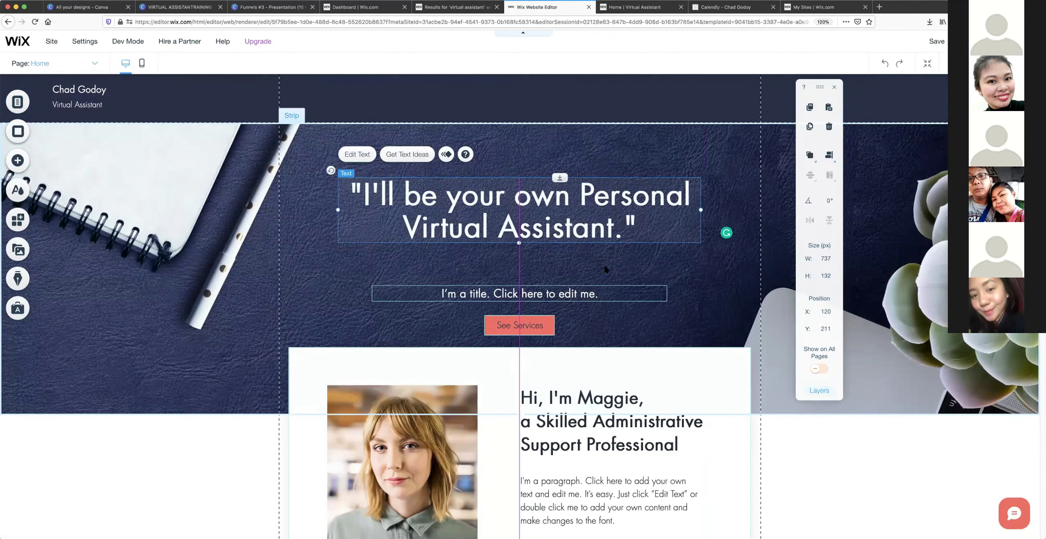
Move the hero subtitle up closer to the heading and check the subheading wording on the published reference site.
{"action": "left_click_drag", "start_coordinate": [578, 293], "coordinate": [600, 280]}
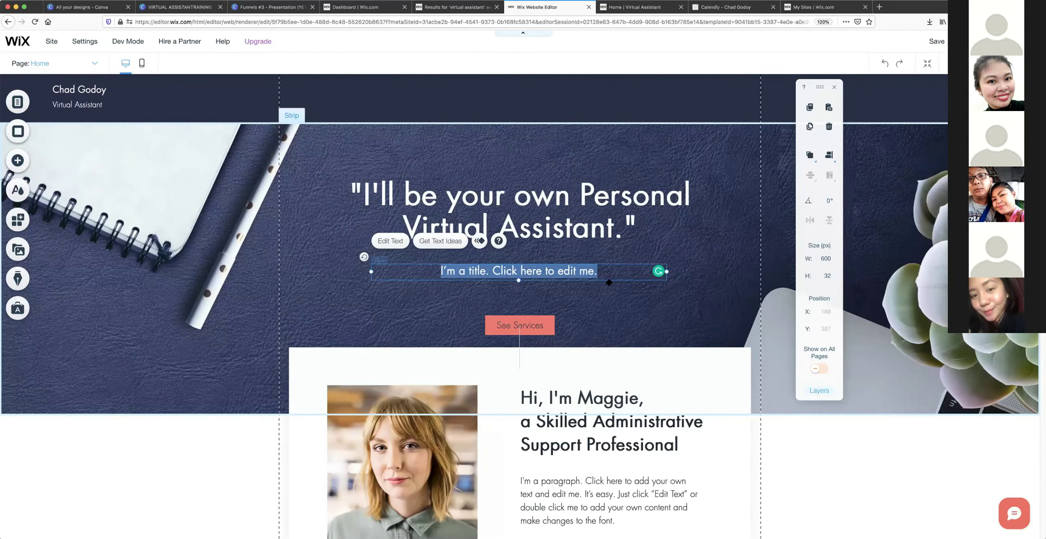
{"action": "left_click", "coordinate": [648, 9]}
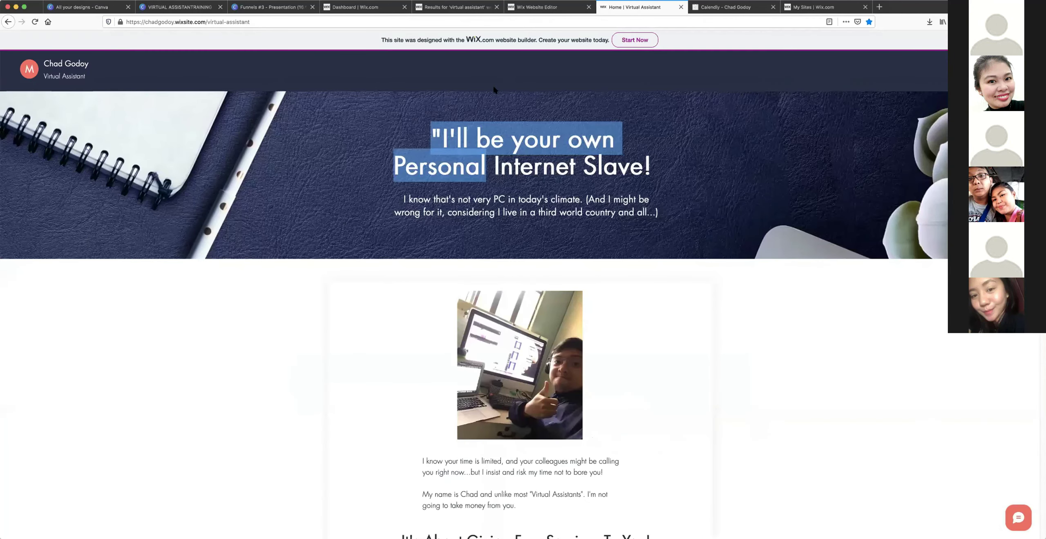
{"action": "left_click", "coordinate": [425, 205]}
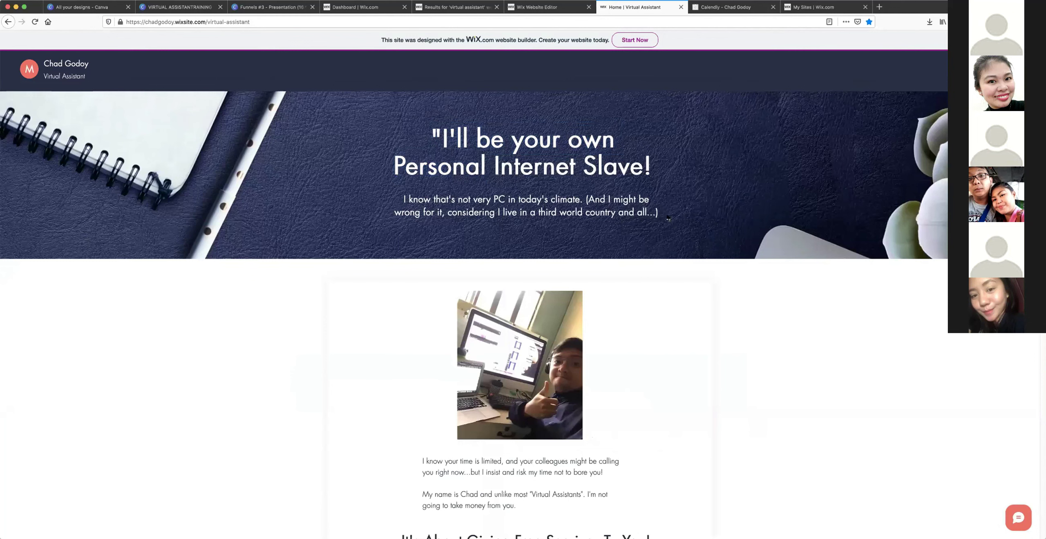
{"action": "left_click_drag", "start_coordinate": [658, 214], "coordinate": [481, 163]}
{"action": "left_click_drag", "start_coordinate": [385, 163], "coordinate": [388, 162]}
{"action": "left_click", "coordinate": [403, 161]}
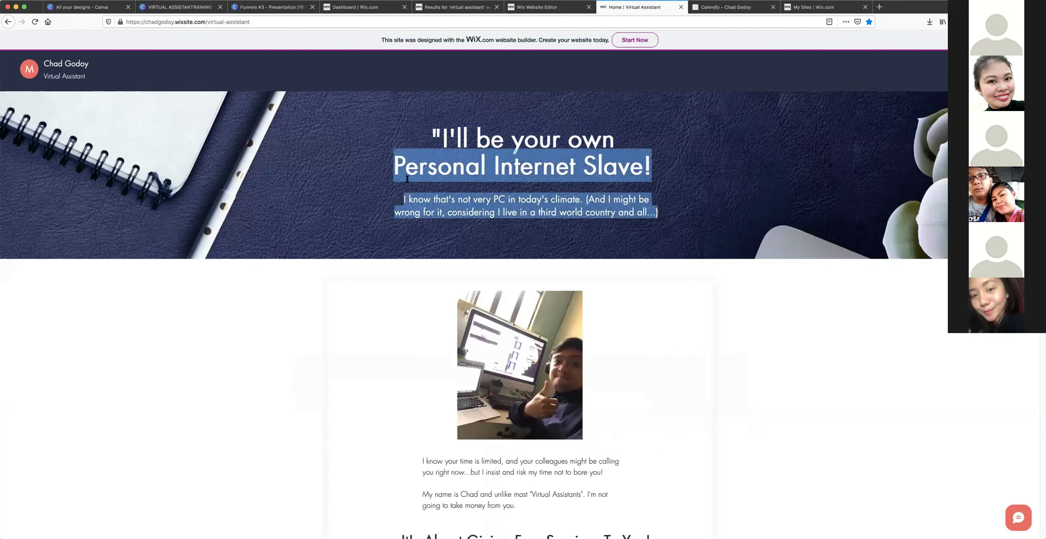
{"action": "left_click", "coordinate": [525, 7]}
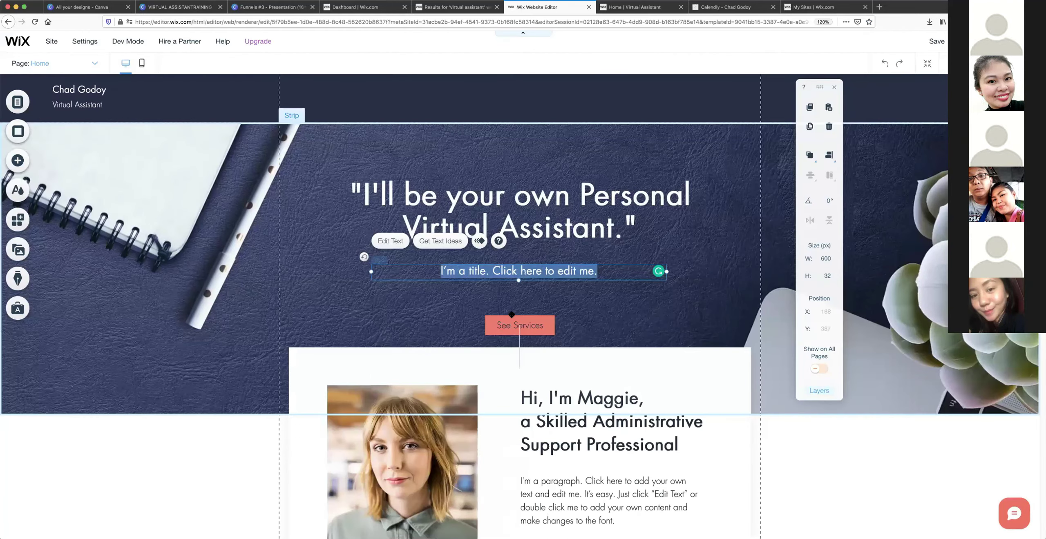
Replace the hero subtitle with an offer starting "IF you need a helping hand, with regards to your online business, or to streamline tasks".
{"action": "triple_click", "coordinate": [511, 270]}
{"action": "key", "text": "BackSpace"}
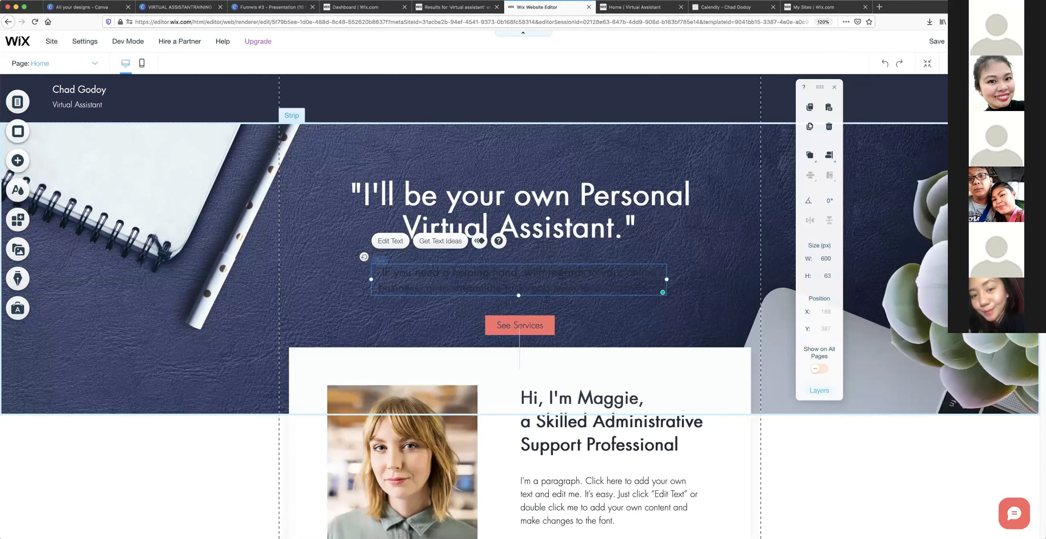
{"action": "key", "text": "Return"}
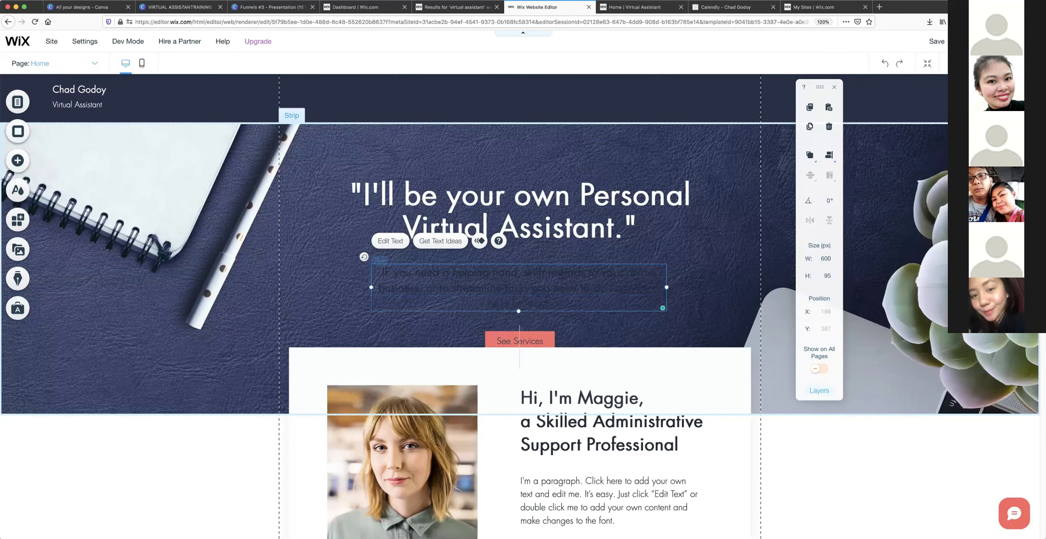
Change the color of the entire hero subtitle text to white (#FFFFFF) and finish editing it.
{"action": "key", "text": "ctrl+a"}
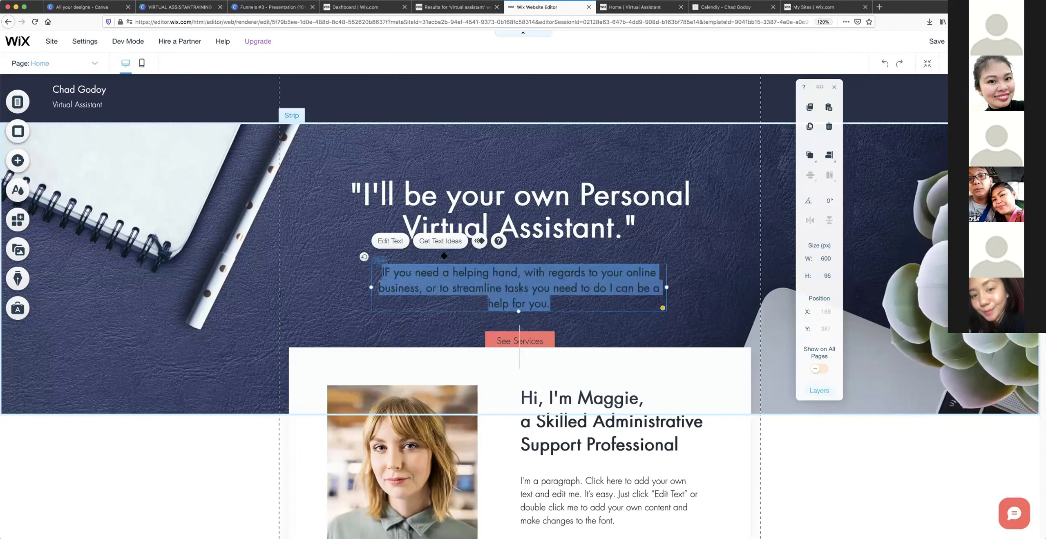
{"action": "left_click", "coordinate": [396, 244]}
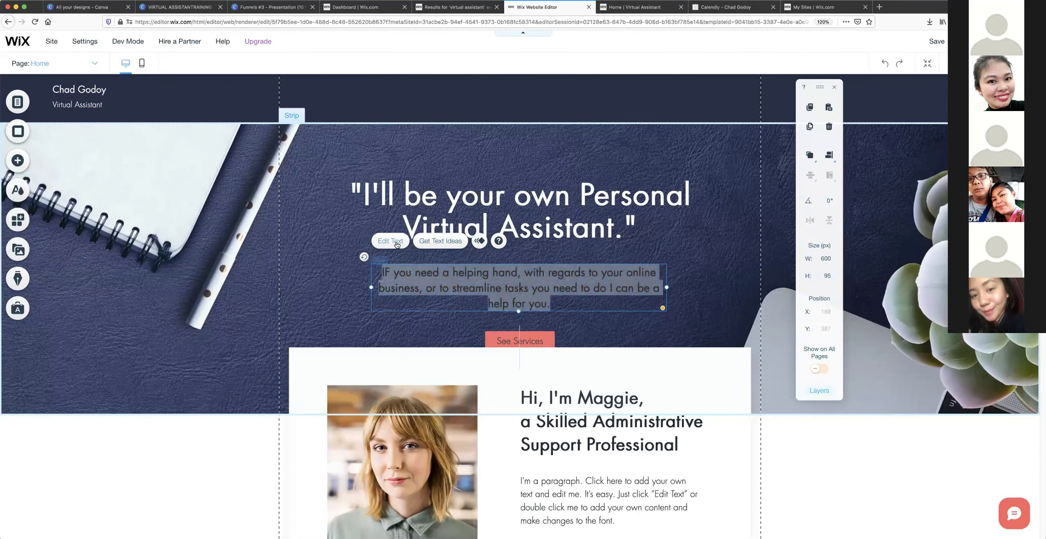
{"action": "scroll", "coordinate": [389, 240], "scroll_direction": "down", "scroll_amount": 1}
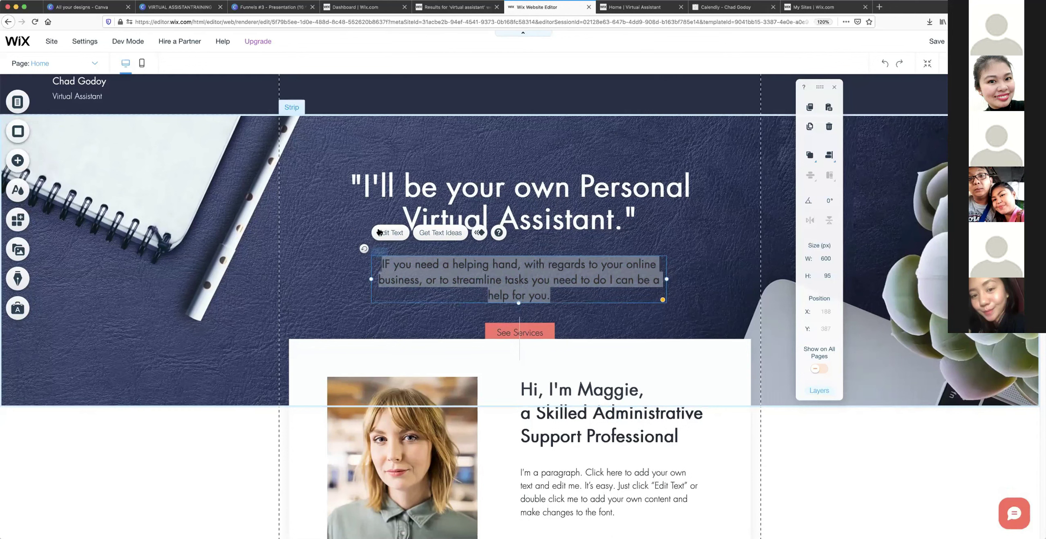
{"action": "key", "text": "BackSpace"}
{"action": "left_click", "coordinate": [566, 247]}
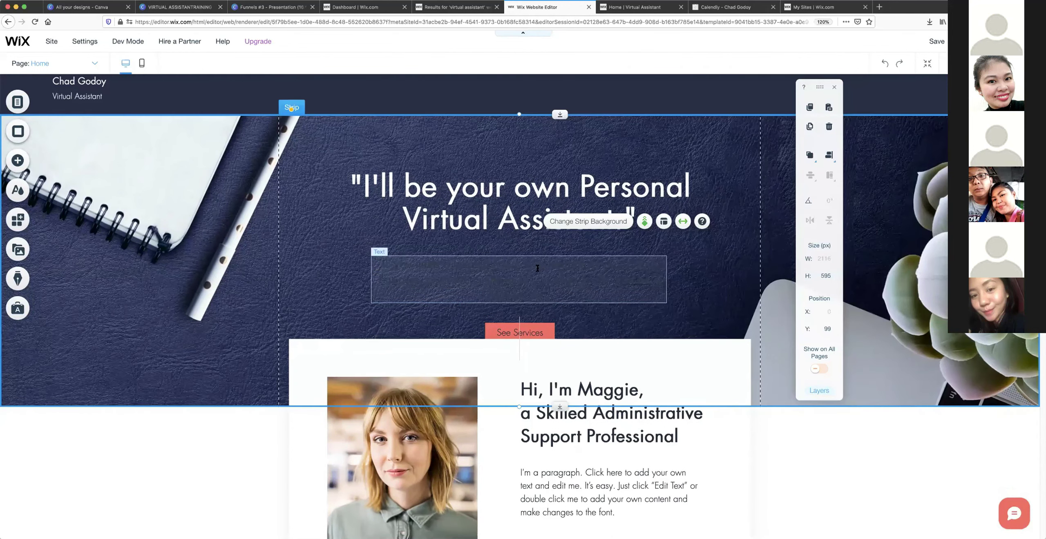
{"action": "key", "text": "super+z"}
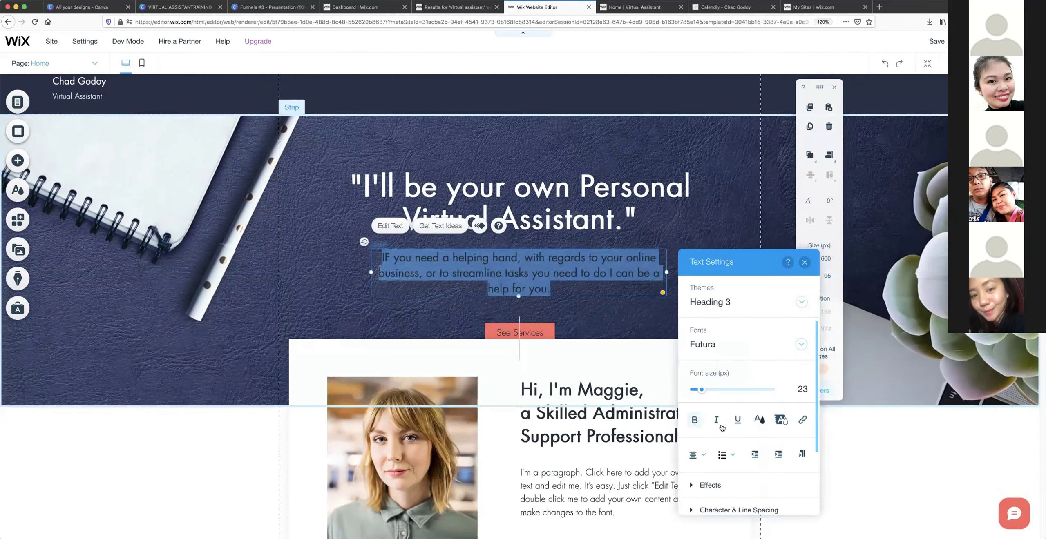
{"action": "left_click", "coordinate": [762, 419]}
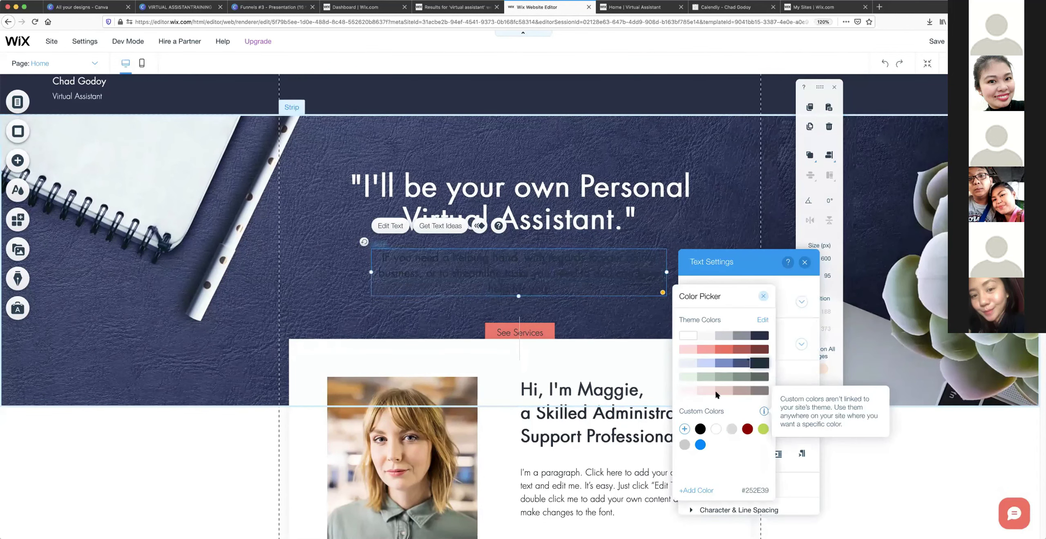
{"action": "left_click", "coordinate": [687, 337]}
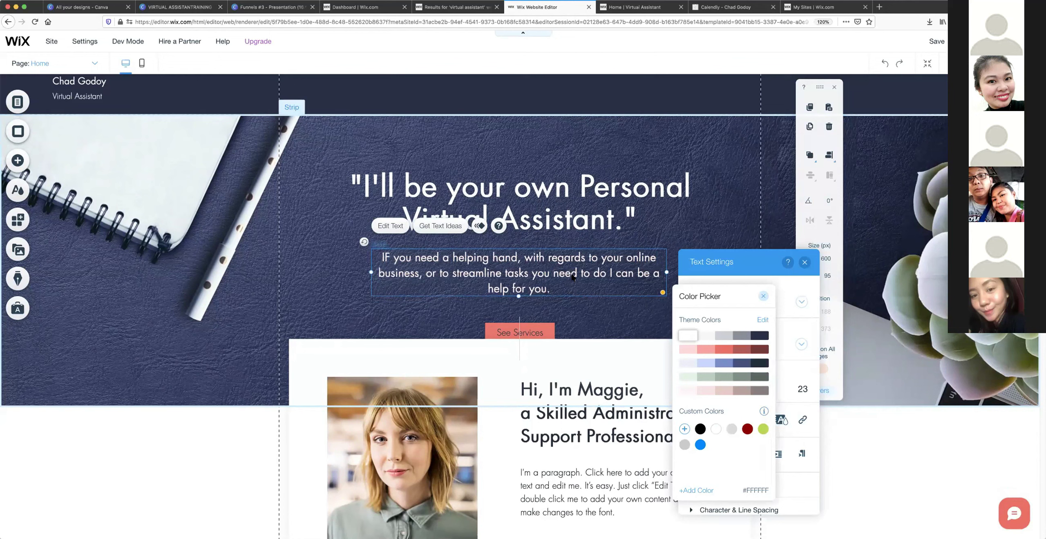
{"action": "left_click", "coordinate": [609, 257]}
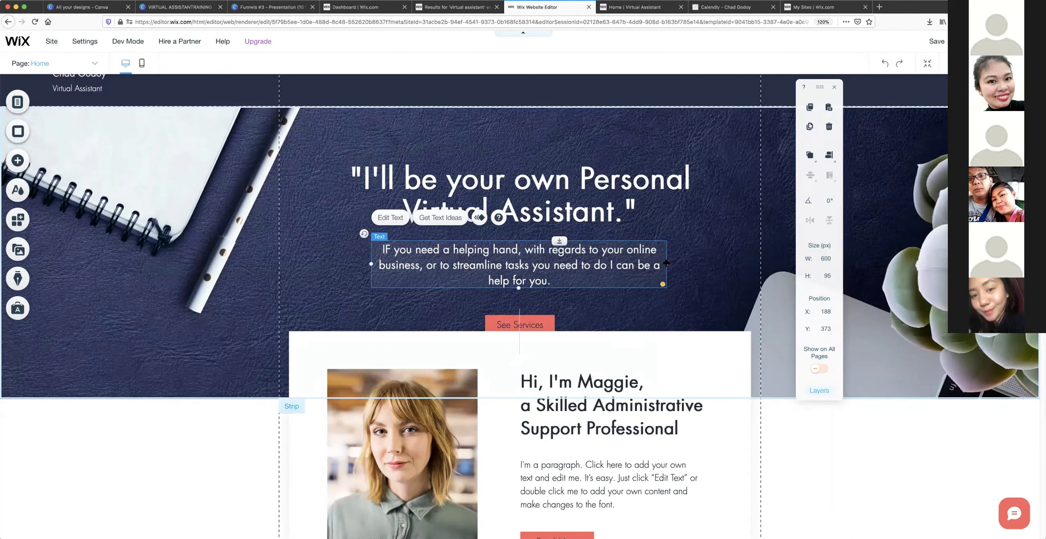
Widen the hero subtitle's text box to about 678 px and correct its opening word to "If".
{"action": "left_click_drag", "start_coordinate": [665, 264], "coordinate": [705, 261]}
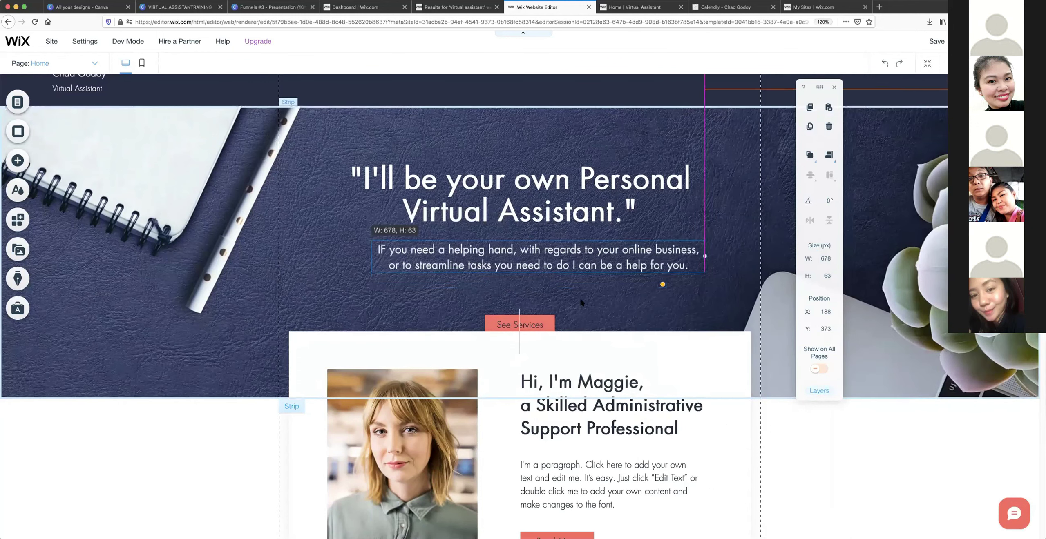
{"action": "left_click", "coordinate": [377, 249]}
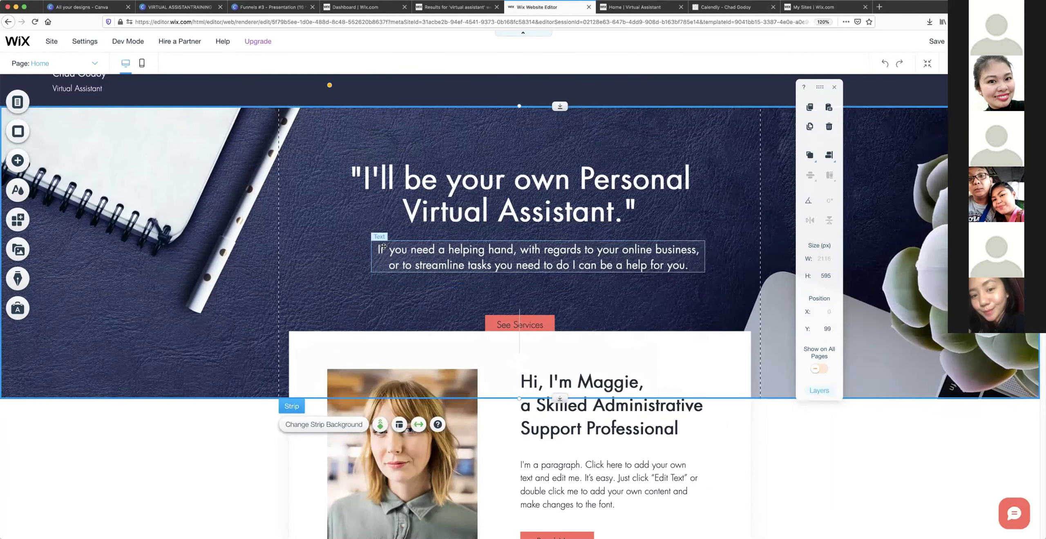
{"action": "left_click", "coordinate": [384, 249]}
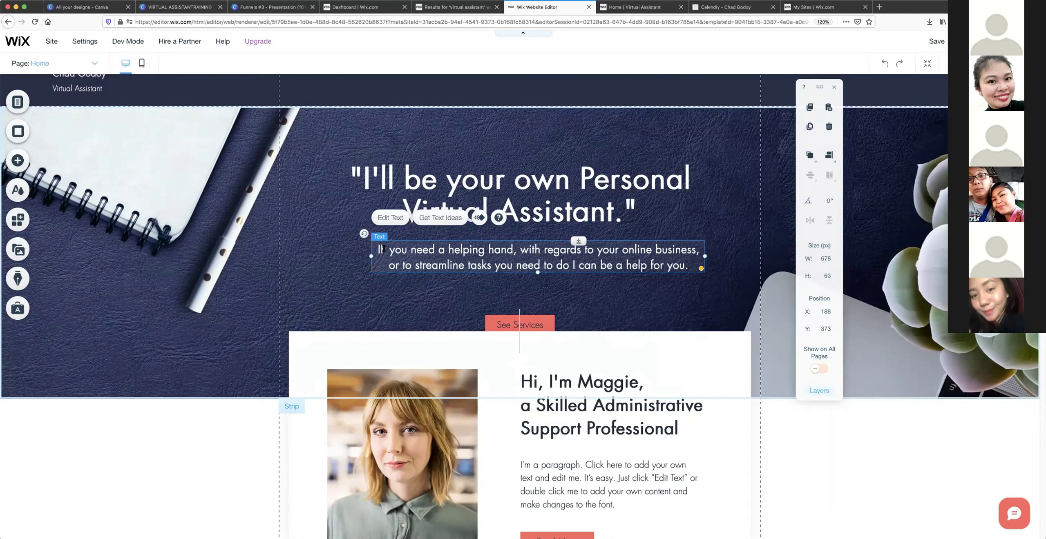
{"action": "left_click", "coordinate": [517, 260]}
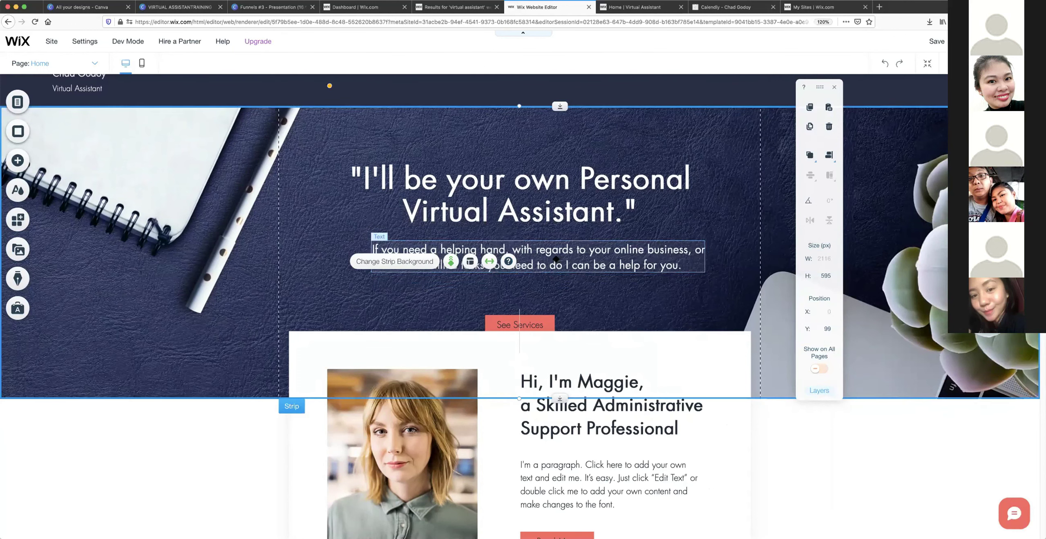
Delete the "See Services" button from the hero section.
{"action": "left_click", "coordinate": [538, 320]}
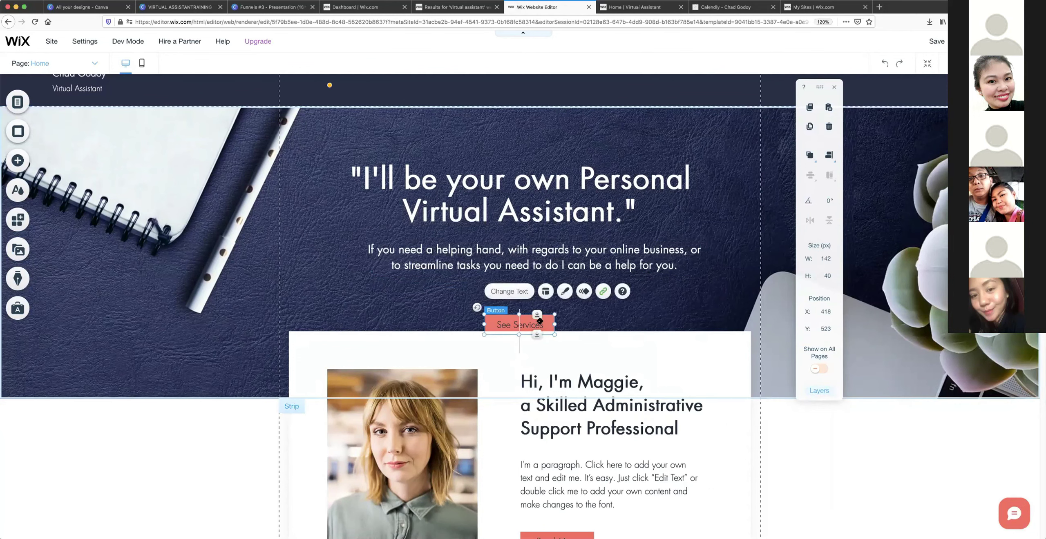
{"action": "left_click", "coordinate": [519, 314]}
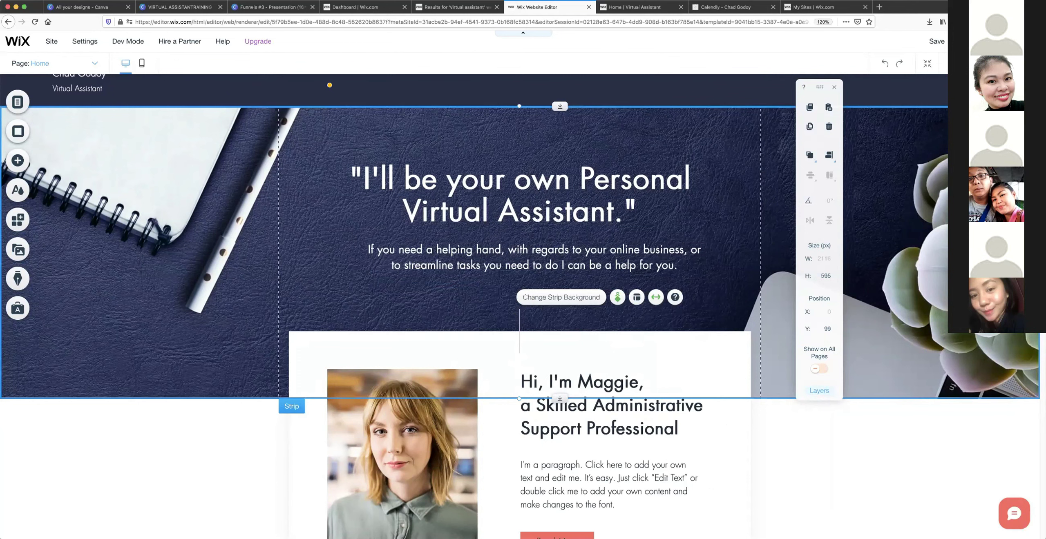
{"action": "scroll", "coordinate": [519, 295], "scroll_direction": "down", "scroll_amount": 1}
{"action": "key", "text": "Tab"}
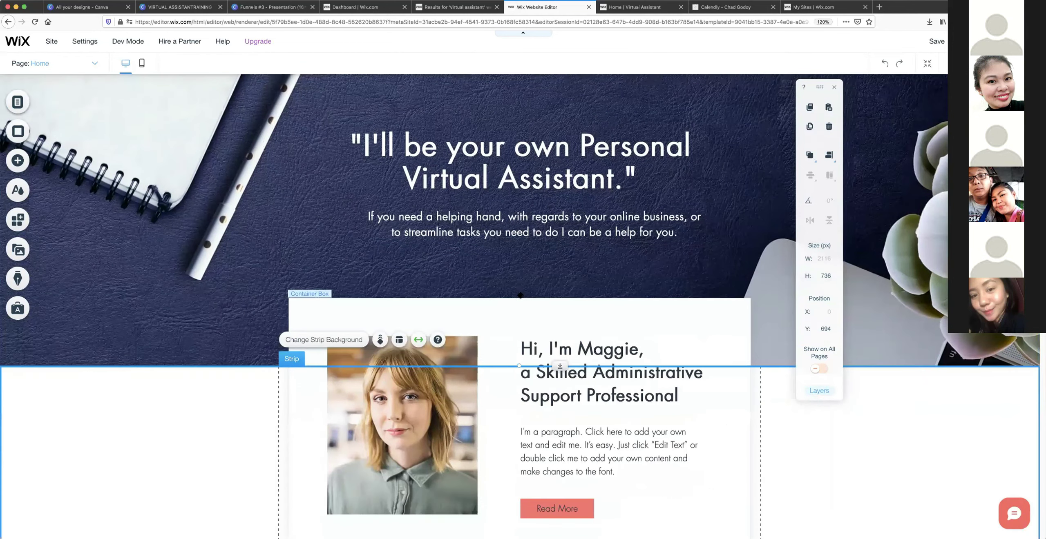
Compare the introduction section with the published site and extend its container box to about 1326 px high.
{"action": "scroll", "coordinate": [518, 299], "scroll_direction": "down", "scroll_amount": 2}
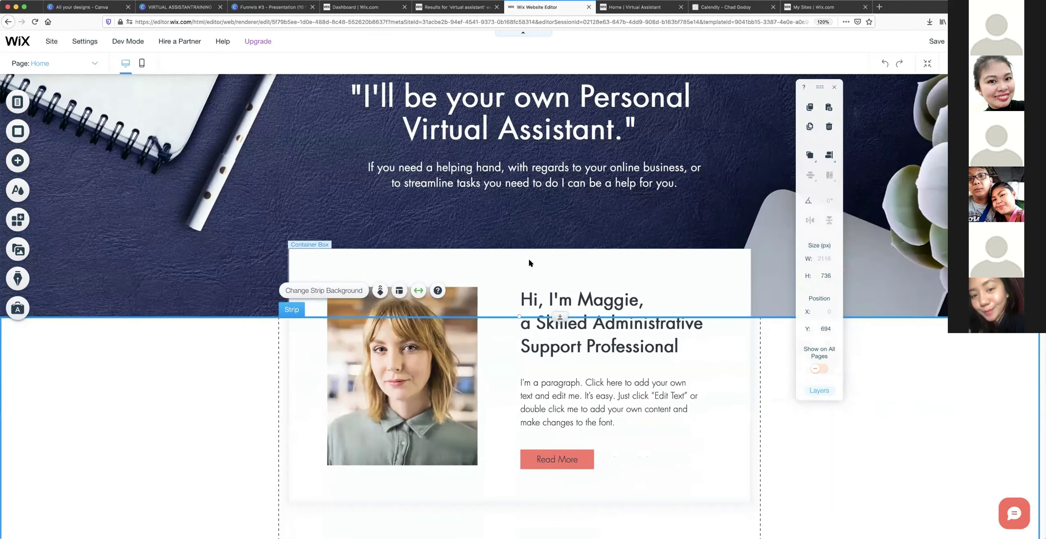
{"action": "left_click", "coordinate": [579, 323]}
{"action": "scroll", "coordinate": [576, 321], "scroll_direction": "down", "scroll_amount": 2}
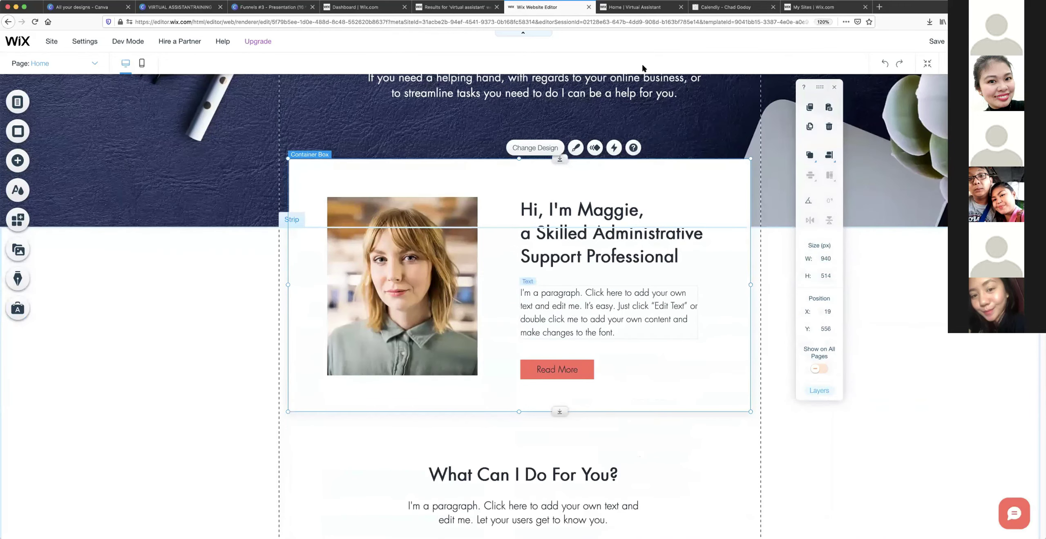
{"action": "key", "text": "ctrl+Tab"}
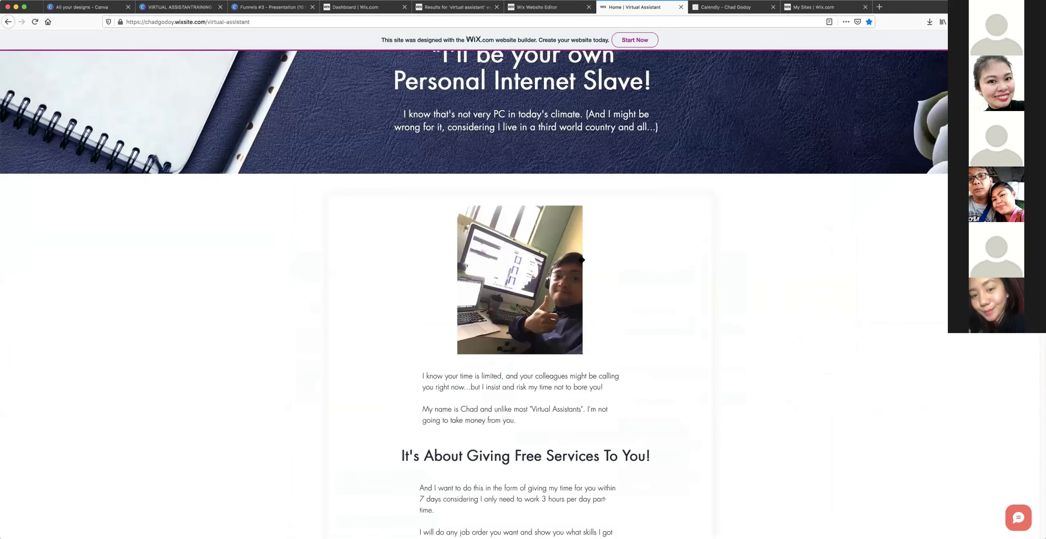
{"action": "key", "text": "ctrl+shift+Tab"}
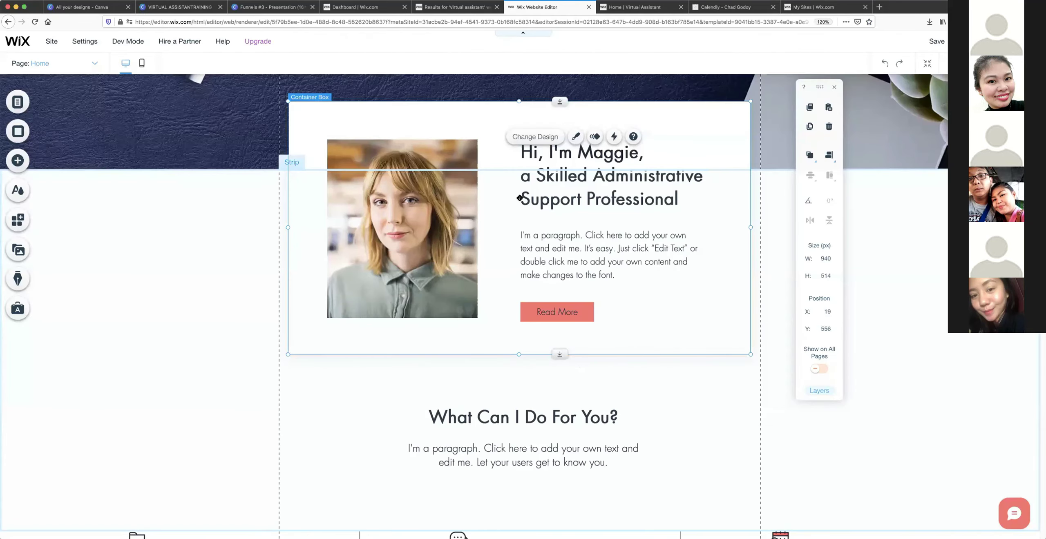
{"action": "scroll", "coordinate": [553, 214], "scroll_direction": "down", "scroll_amount": 4}
{"action": "scroll", "coordinate": [580, 327], "scroll_direction": "up", "scroll_amount": 3}
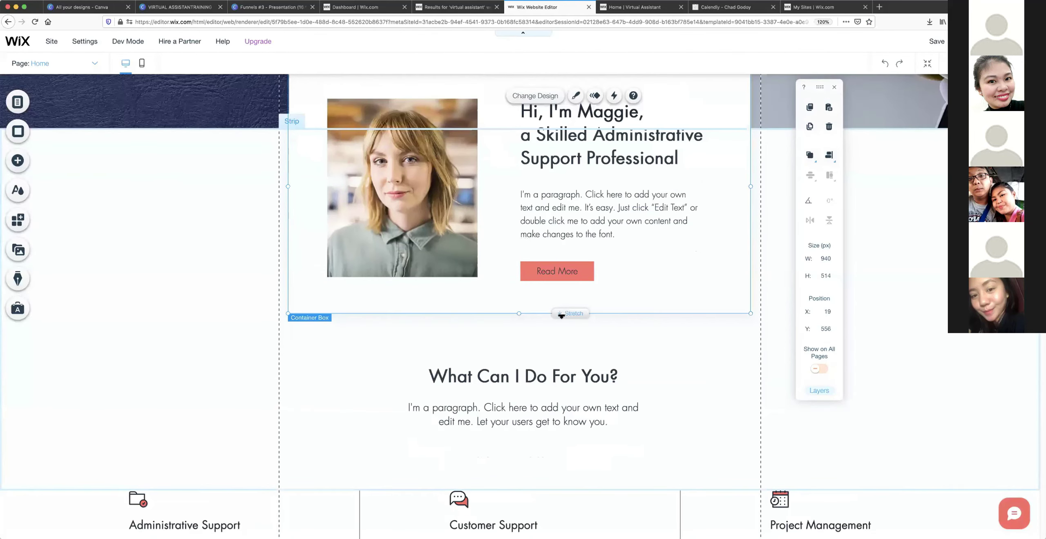
{"action": "mouse_move", "coordinate": [561, 378]}
{"action": "left_mouse_down"}
{"action": "mouse_move", "coordinate": [552, 521]}
{"action": "mouse_move", "coordinate": [572, 371]}
{"action": "mouse_move", "coordinate": [572, 518]}
{"action": "mouse_move", "coordinate": [559, 489]}
{"action": "mouse_move", "coordinate": [570, 295]}
{"action": "mouse_move", "coordinate": [563, 477]}
{"action": "mouse_move", "coordinate": [577, 388]}
{"action": "left_mouse_up"}
Move the "Read More" button, paragraph and heading below the portrait, and center the portrait near the container's upper edge at about X 337, Y 587.
{"action": "scroll", "coordinate": [577, 387], "scroll_direction": "up", "scroll_amount": 10}
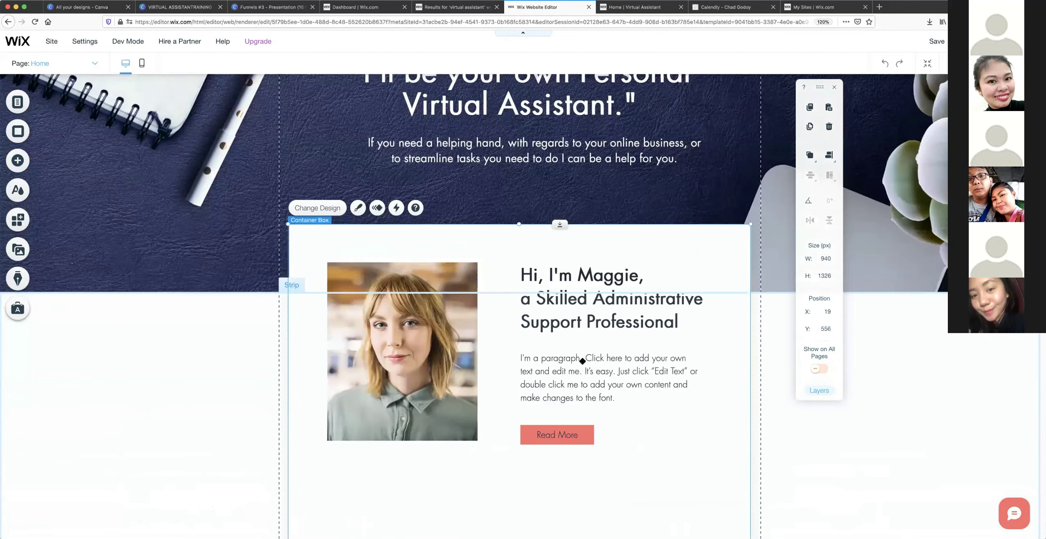
{"action": "scroll", "coordinate": [585, 345], "scroll_direction": "down", "scroll_amount": 2}
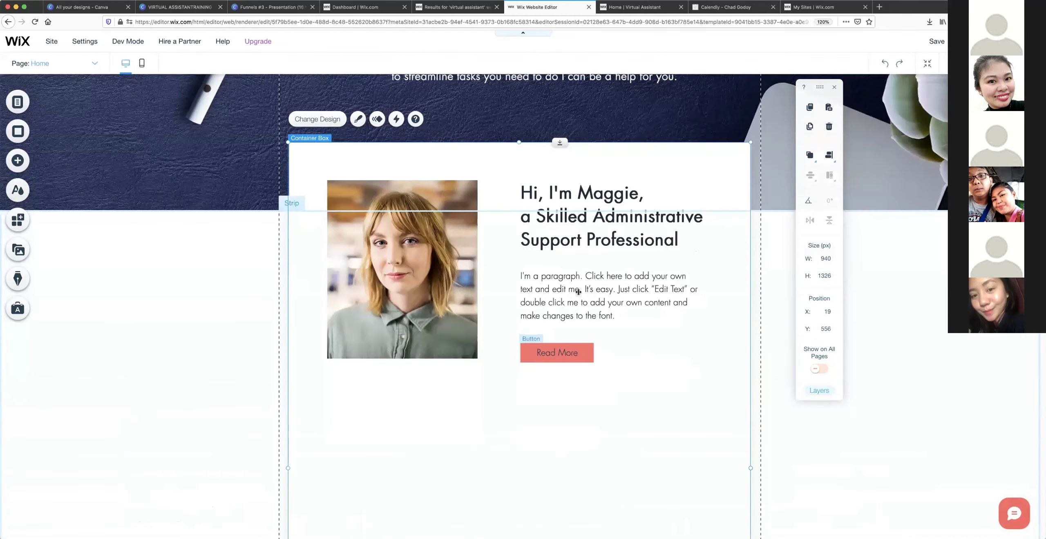
{"action": "scroll", "coordinate": [588, 253], "scroll_direction": "down", "scroll_amount": 2}
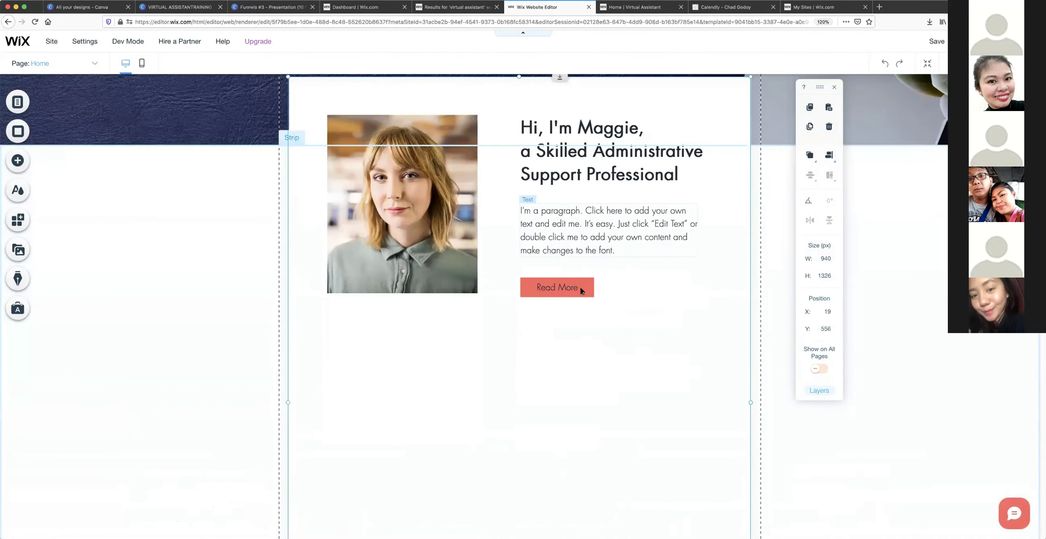
{"action": "left_click", "coordinate": [582, 291]}
{"action": "left_click_drag", "start_coordinate": [570, 295], "coordinate": [584, 227]}
{"action": "left_click_drag", "start_coordinate": [535, 322], "coordinate": [540, 347]}
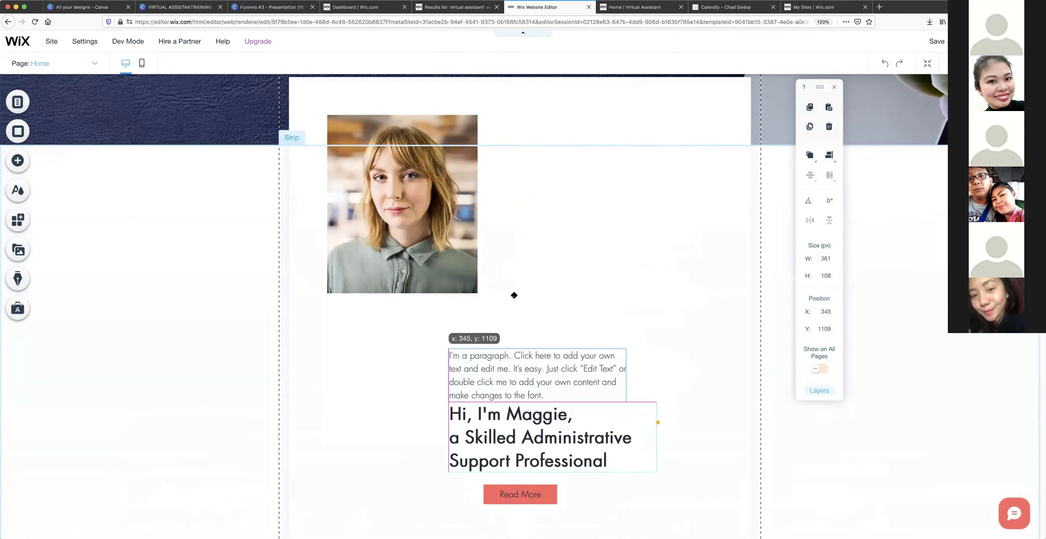
{"action": "left_click", "coordinate": [438, 228]}
{"action": "left_click_drag", "start_coordinate": [439, 229], "coordinate": [562, 202]}
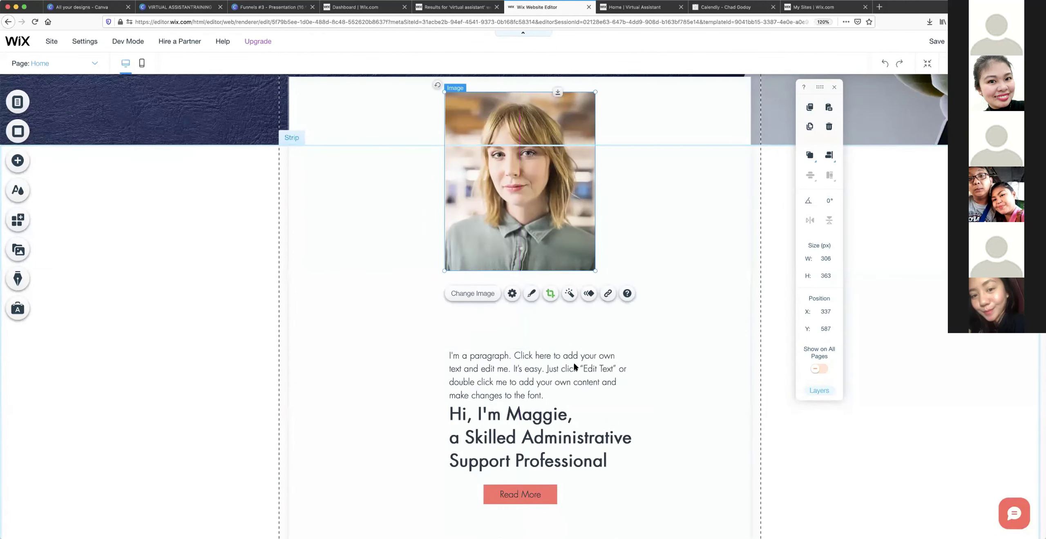
Widen the introduction paragraph's text box and position it centered just below the portrait.
{"action": "left_click_drag", "start_coordinate": [554, 348], "coordinate": [509, 316]}
{"action": "left_click_drag", "start_coordinate": [582, 343], "coordinate": [630, 343]}
{"action": "left_click_drag", "start_coordinate": [543, 425], "coordinate": [528, 403]}
{"action": "left_click", "coordinate": [542, 334]}
{"action": "left_click_drag", "start_coordinate": [542, 334], "coordinate": [544, 329]}
{"action": "scroll", "coordinate": [511, 360], "scroll_direction": "up", "scroll_amount": 5}
{"action": "left_click", "coordinate": [446, 432]}
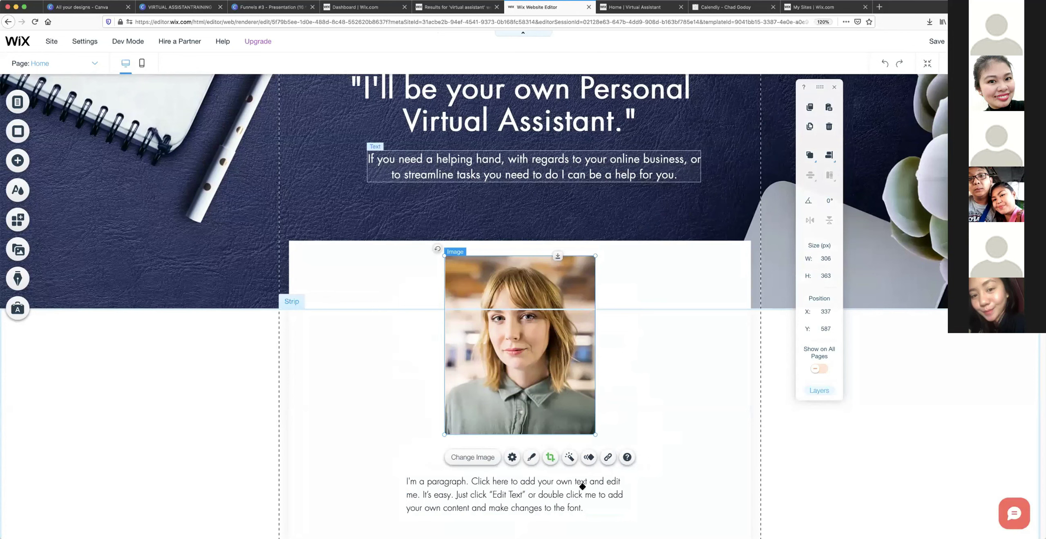
{"action": "left_click_drag", "start_coordinate": [582, 487], "coordinate": [582, 481]}
Replace the portrait in the introduction section with parris.jpg uploaded from the computer's Desktop folder.
{"action": "left_click", "coordinate": [530, 351]}
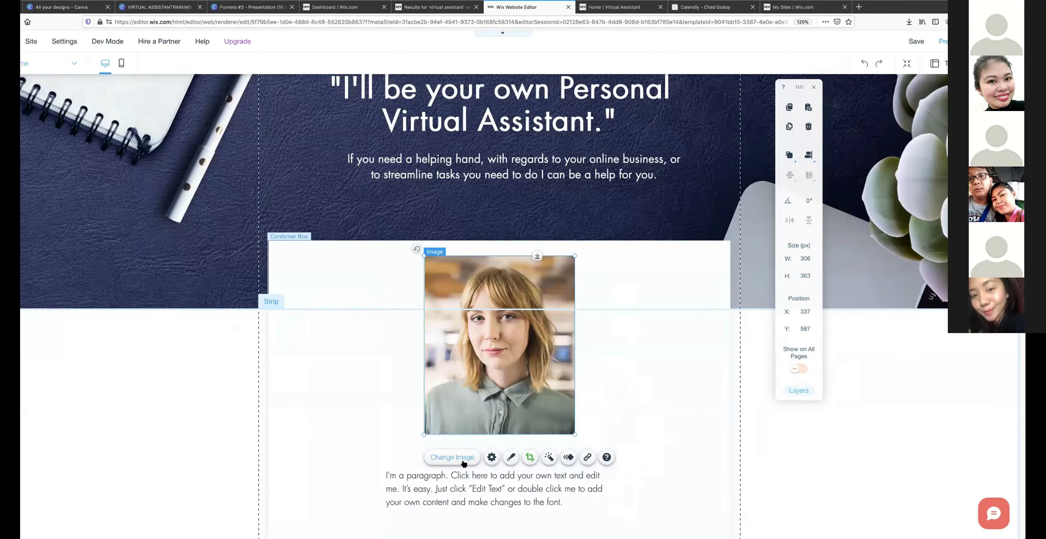
{"action": "left_click", "coordinate": [462, 459]}
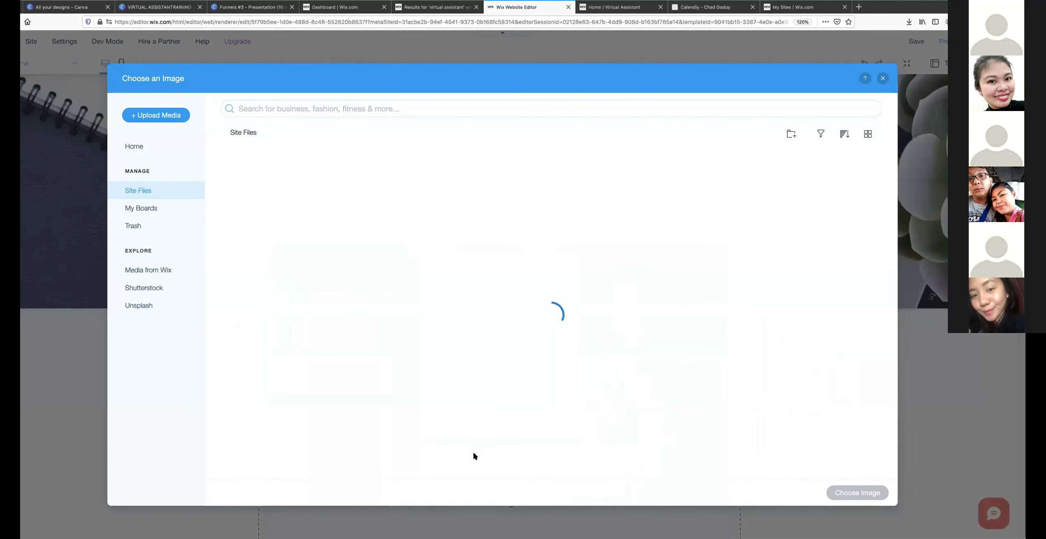
{"action": "left_click", "coordinate": [160, 119]}
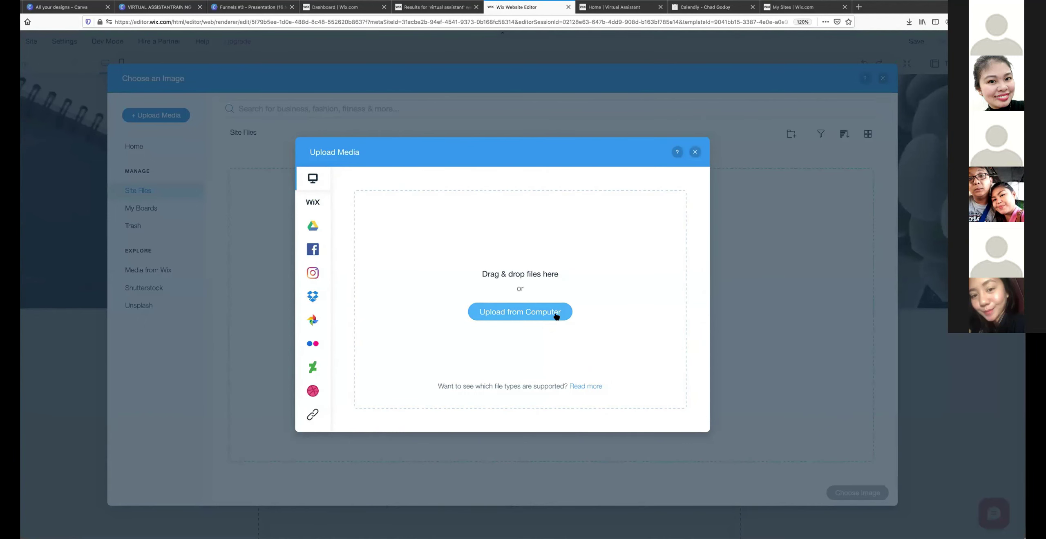
{"action": "left_click", "coordinate": [556, 318]}
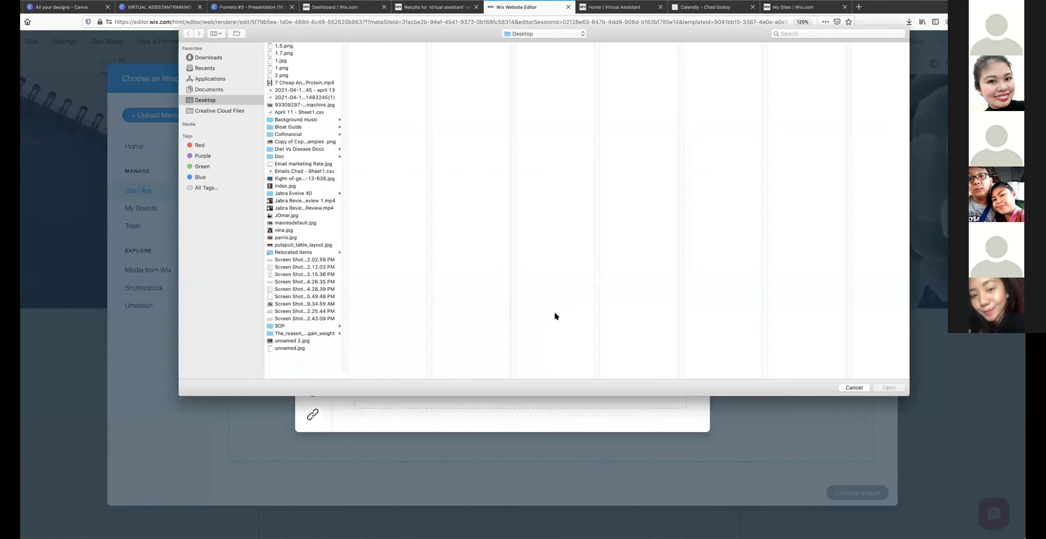
{"action": "left_click", "coordinate": [282, 237]}
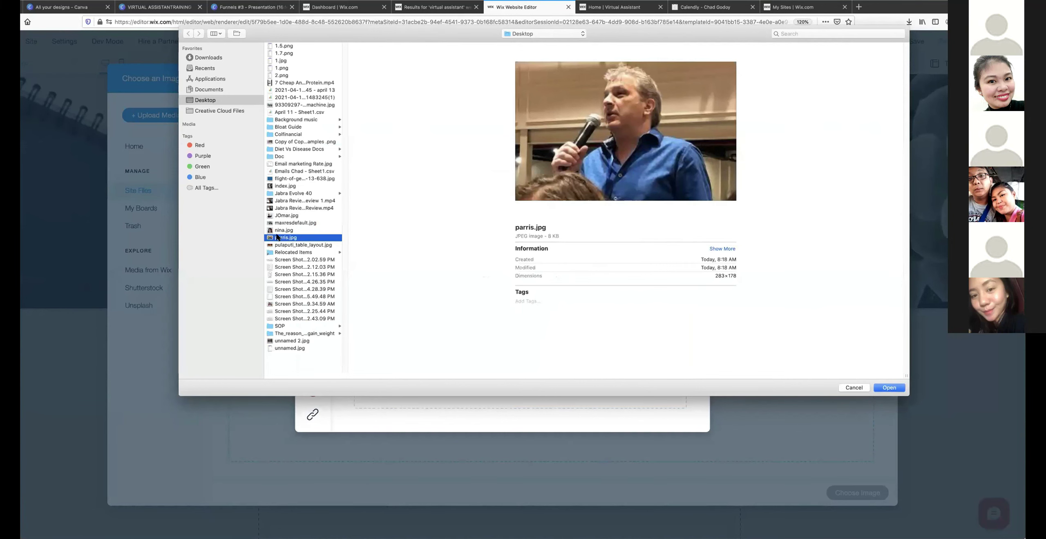
{"action": "key", "text": "Return"}
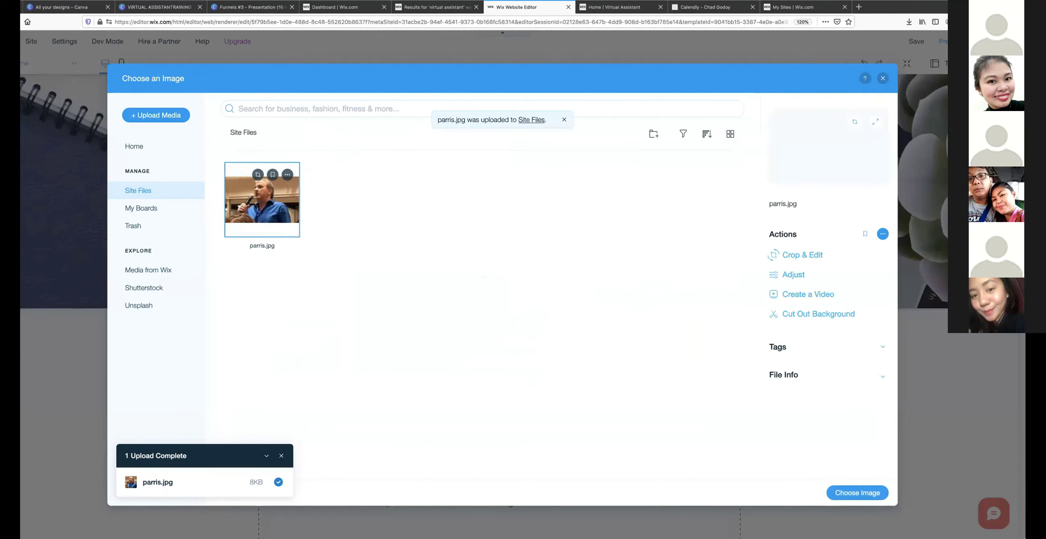
{"action": "left_click", "coordinate": [872, 492]}
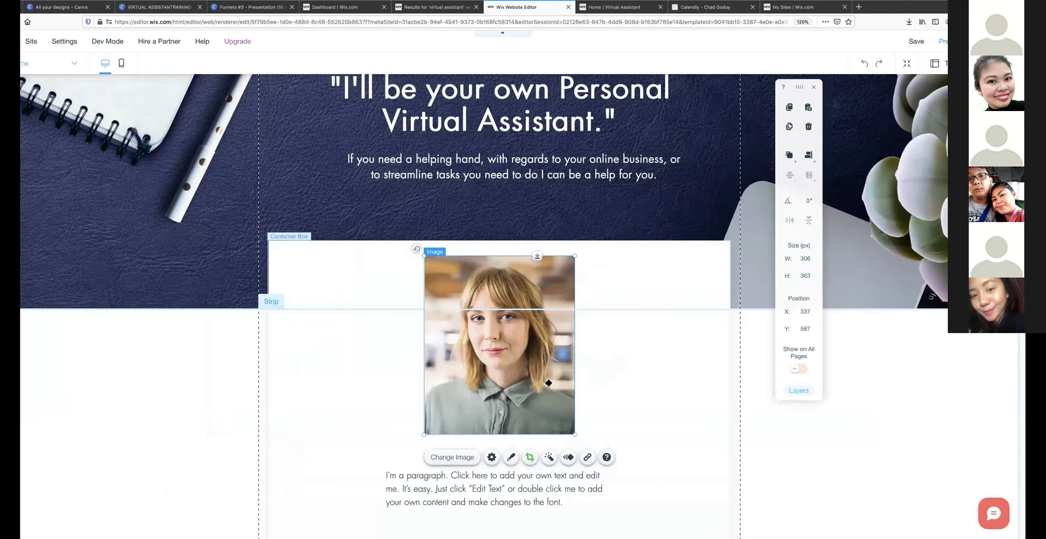
Move the new portrait slightly down, centered in the container at about X 336, Y 603.
{"action": "left_click_drag", "start_coordinate": [542, 390], "coordinate": [542, 392]}
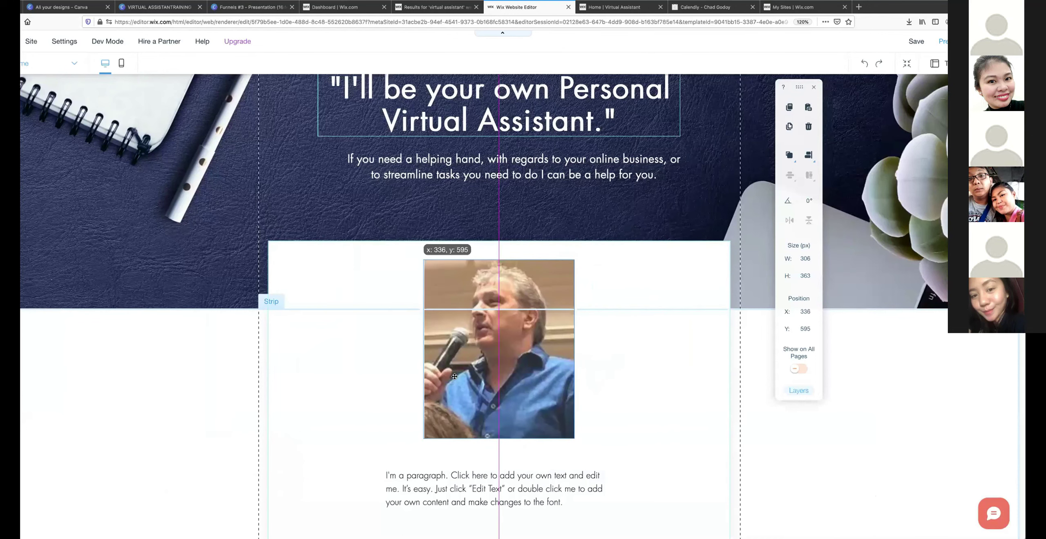
{"action": "scroll", "coordinate": [436, 319], "scroll_direction": "down", "scroll_amount": 1}
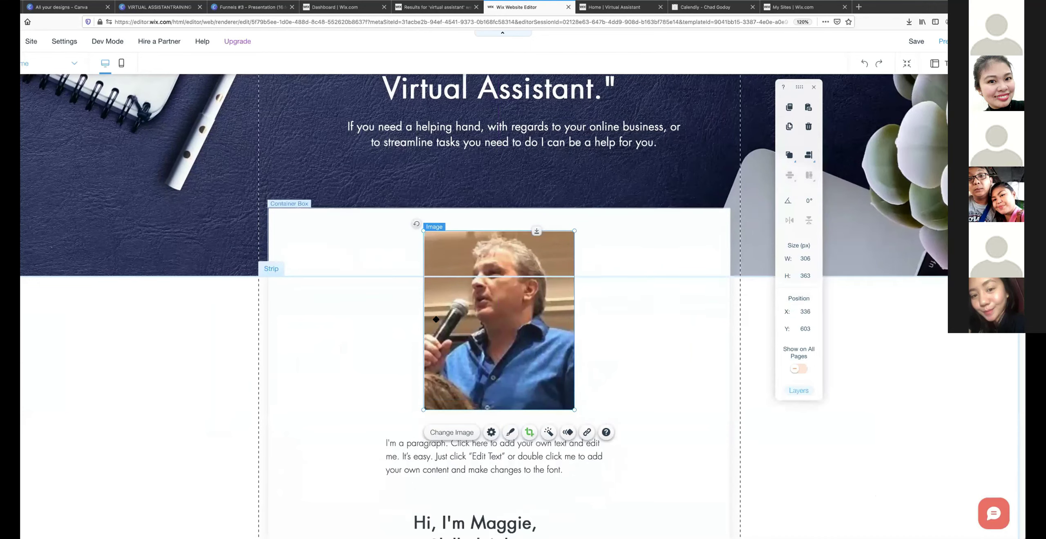
{"action": "left_click", "coordinate": [330, 344]}
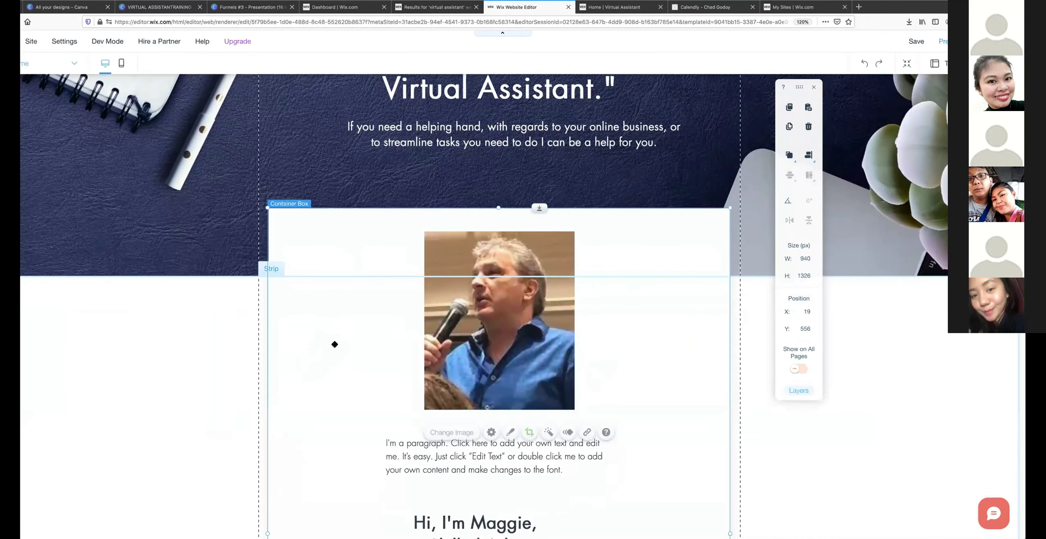
Save the site to a free Wix.com domain with the address ending Virtual-Assistant-2.
{"action": "scroll", "coordinate": [935, 102], "scroll_direction": "up", "scroll_amount": 3}
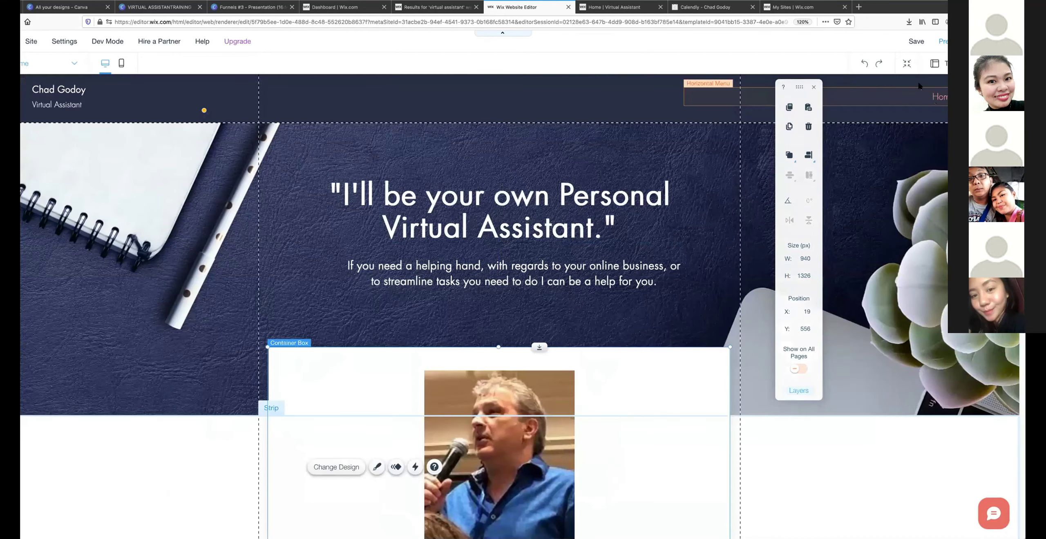
{"action": "left_click", "coordinate": [917, 42]}
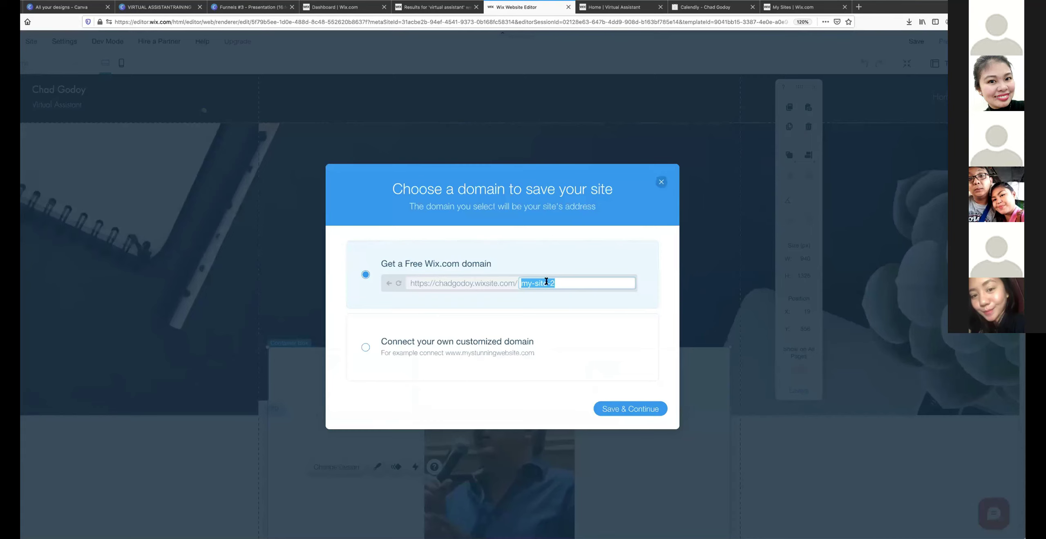
{"action": "triple_click", "coordinate": [572, 283]}
{"action": "type", "text": "Virtual A"}
{"action": "type", "text": "Assistan"}
{"action": "type", "text": "t-3"}
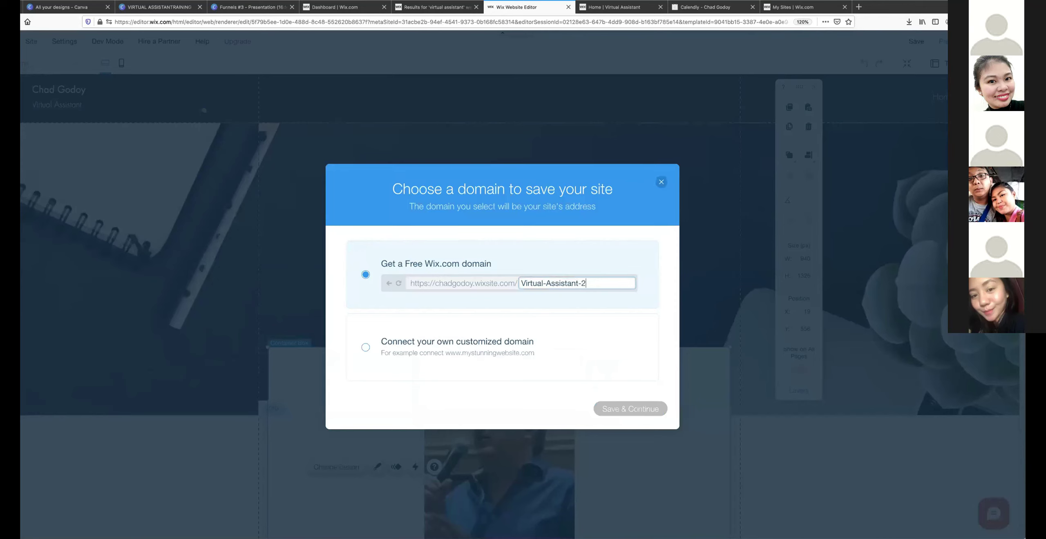
{"action": "type", "text": "sampl"}
{"action": "key", "text": "BackSpace"}
{"action": "key", "text": "BackSpace"}
{"action": "key", "text": "BackSpace"}
{"action": "key", "text": "BackSpace"}
{"action": "key", "text": "BackSpace"}
{"action": "left_click", "coordinate": [612, 409]}
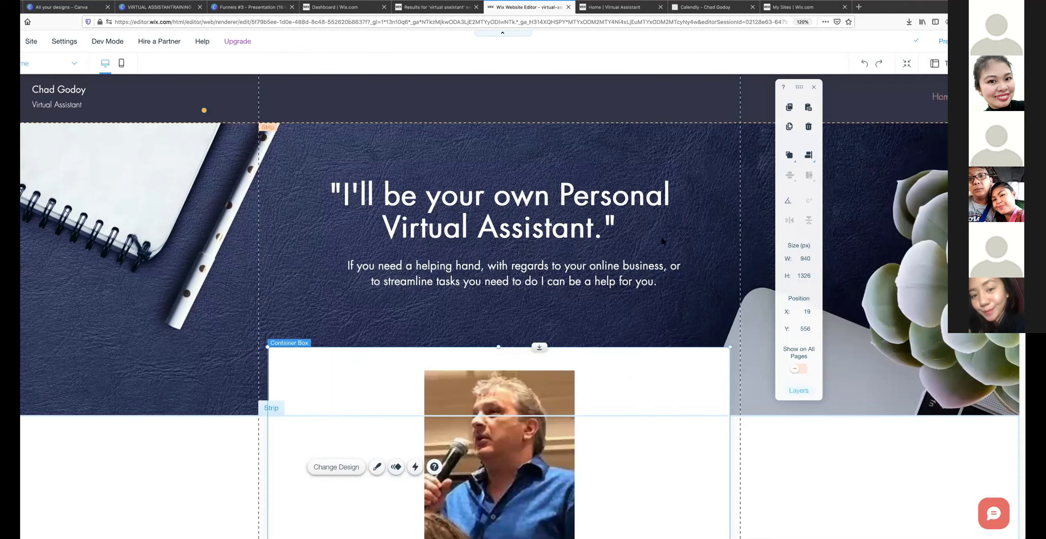
Copy the two introduction paragraphs below the photo on the published reference site.
{"action": "scroll", "coordinate": [584, 364], "scroll_direction": "down", "scroll_amount": 5}
{"action": "left_click", "coordinate": [546, 366]}
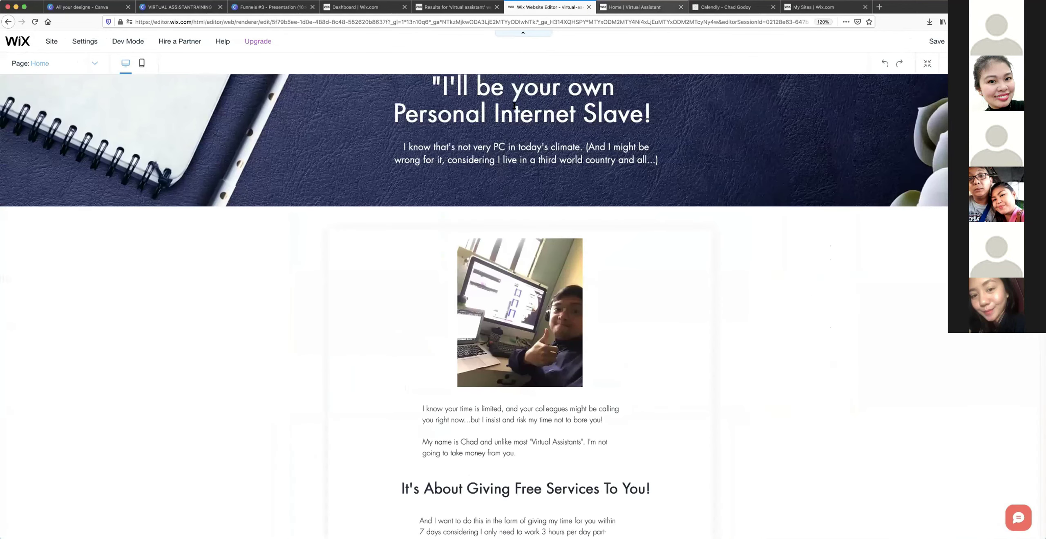
{"action": "key", "text": "ctrl+Tab"}
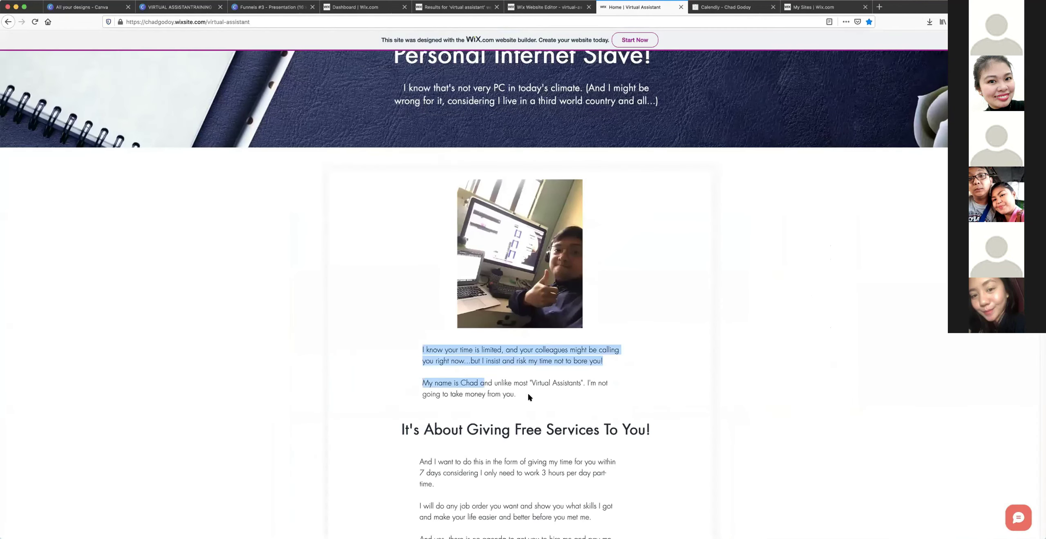
{"action": "left_click", "coordinate": [481, 389]}
{"action": "left_click_drag", "start_coordinate": [431, 383], "coordinate": [480, 385]}
{"action": "left_click", "coordinate": [452, 385]}
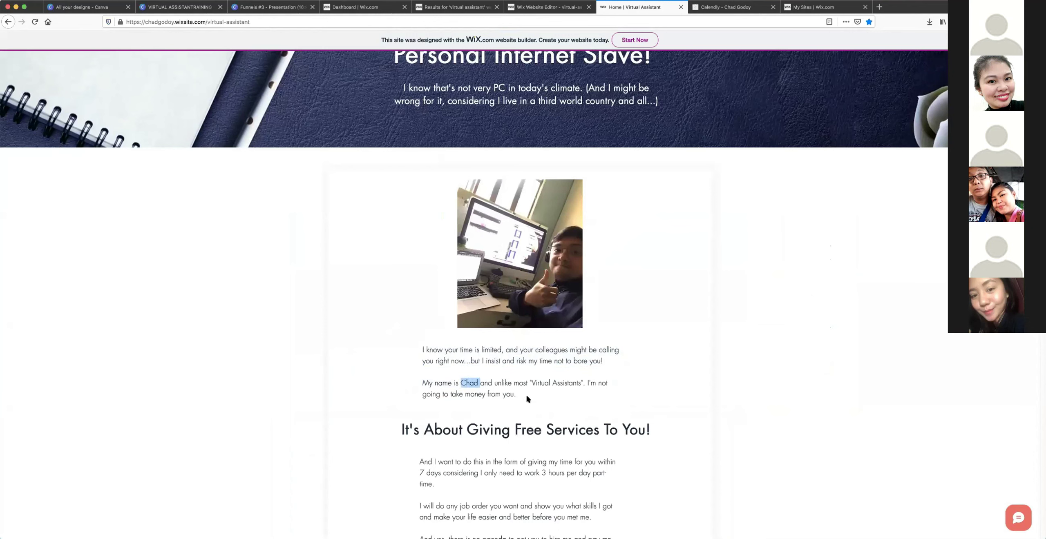
{"action": "left_click_drag", "start_coordinate": [422, 351], "coordinate": [517, 395]}
{"action": "key", "text": "ctrl+c"}
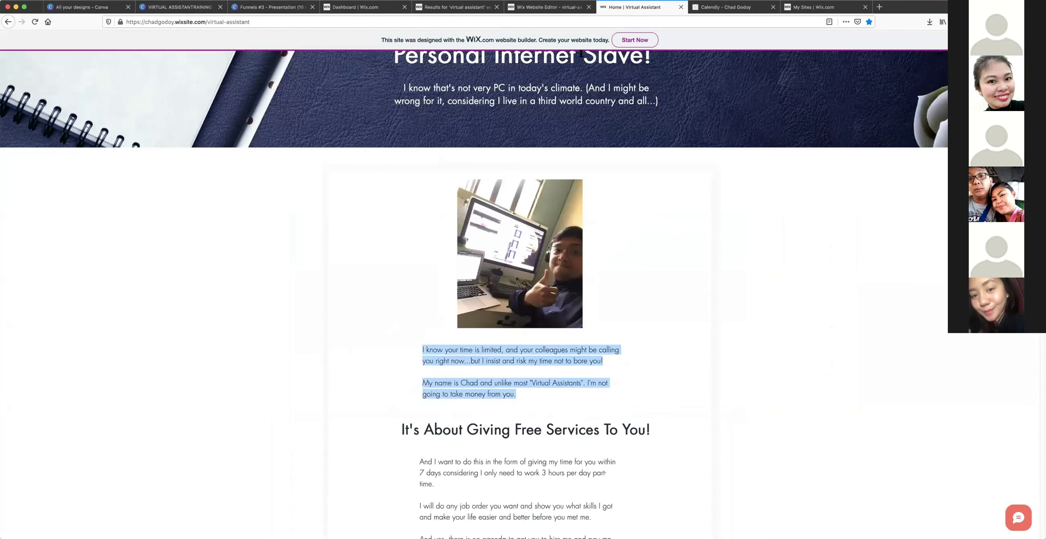
Replace the placeholder introduction paragraph below the portrait in the Wix editor with the copied text.
{"action": "left_click", "coordinate": [546, 7]}
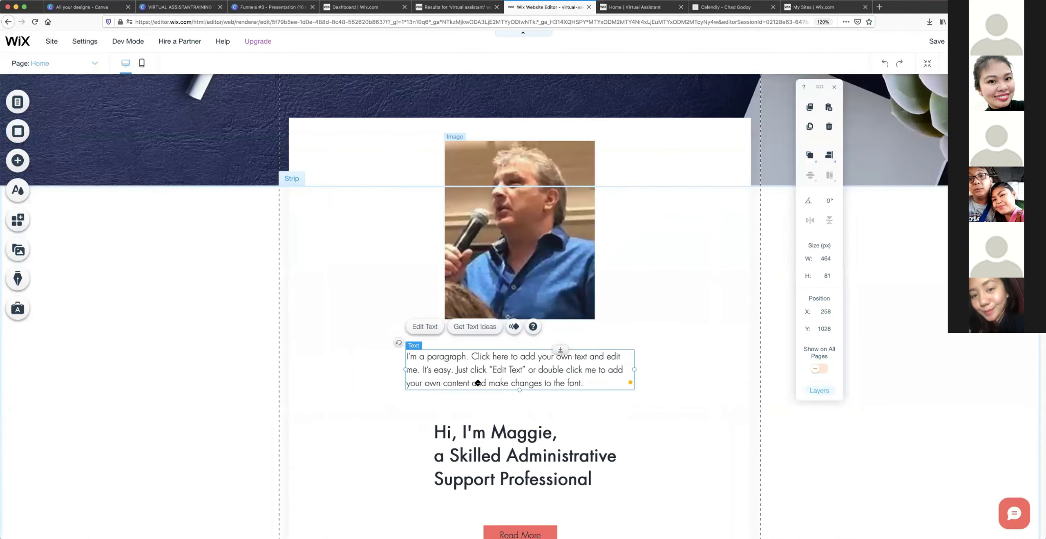
{"action": "double_click", "coordinate": [478, 383]}
{"action": "key", "text": "ctrl+v"}
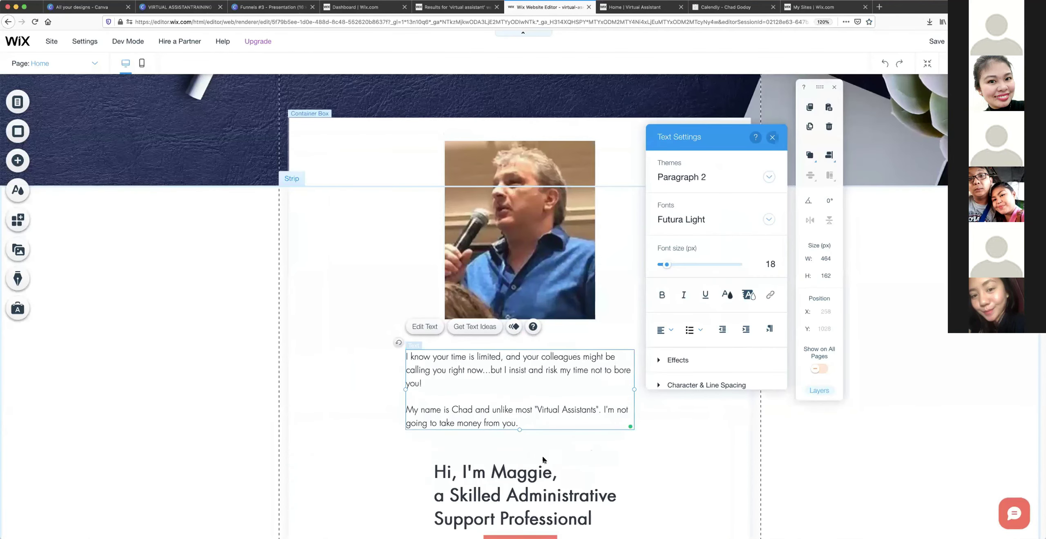
{"action": "scroll", "coordinate": [559, 450], "scroll_direction": "down", "scroll_amount": 1}
{"action": "left_click", "coordinate": [625, 416]}
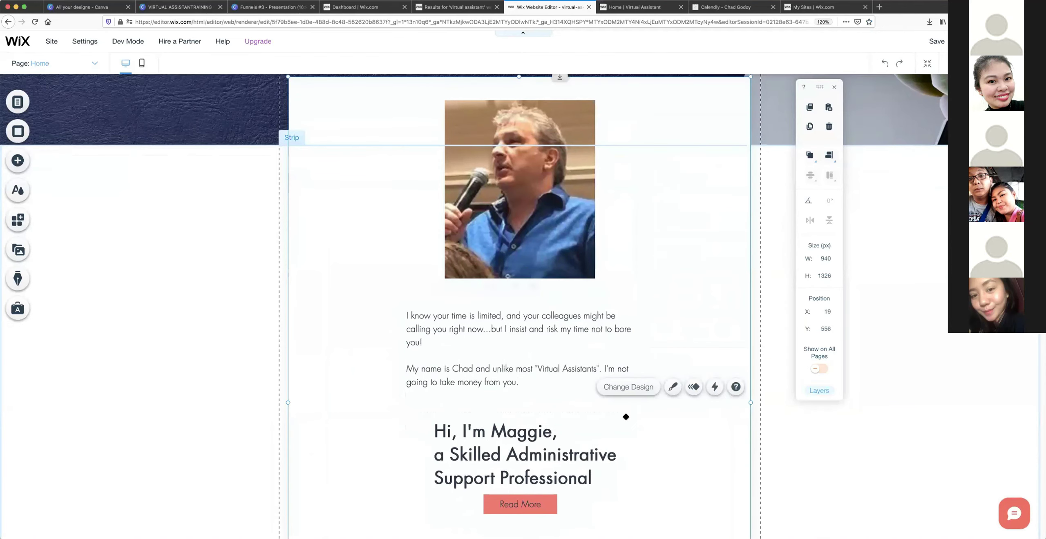
Center the introduction paragraph under the portrait at about X 257, Y 1029.
{"action": "left_click", "coordinate": [527, 358]}
{"action": "scroll", "coordinate": [662, 300], "scroll_direction": "up", "scroll_amount": 1}
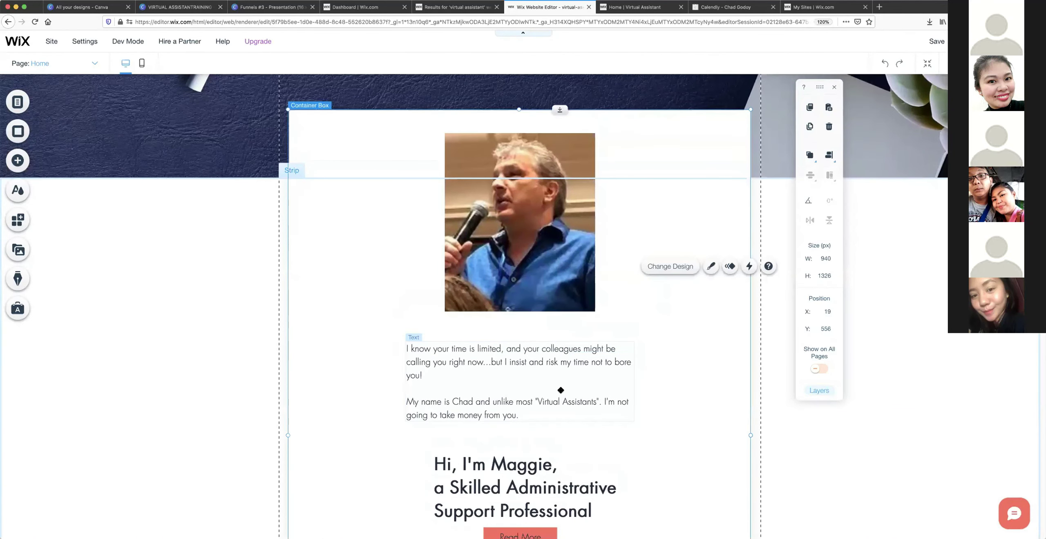
{"action": "left_click_drag", "start_coordinate": [561, 391], "coordinate": [548, 403]}
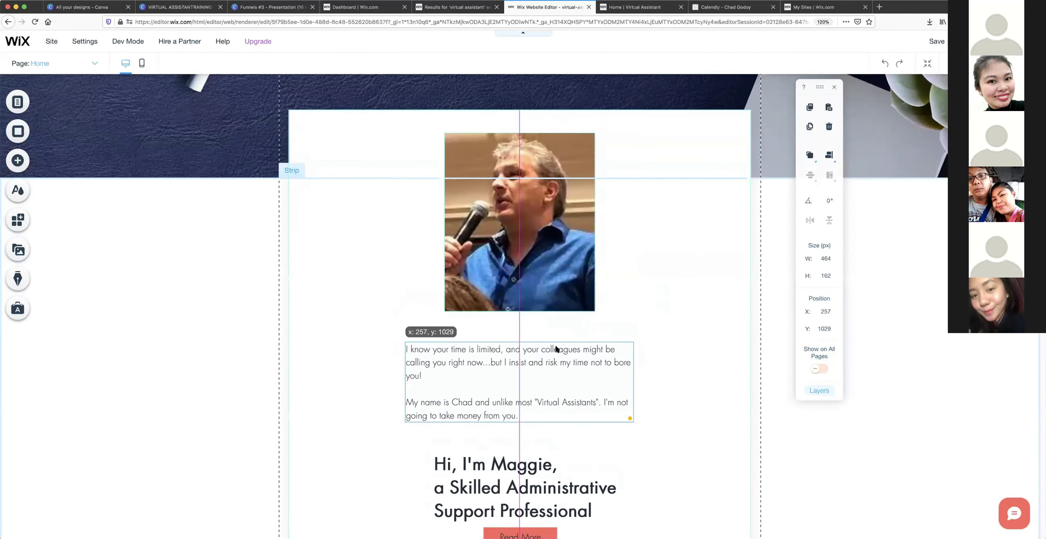
Move the introduction heading to about X 304, Y 1244 and the "Read More" button down to about X 395, Y 1553.
{"action": "scroll", "coordinate": [558, 347], "scroll_direction": "down", "scroll_amount": 5}
{"action": "left_click", "coordinate": [551, 333]}
{"action": "scroll", "coordinate": [547, 335], "scroll_direction": "down", "scroll_amount": 5}
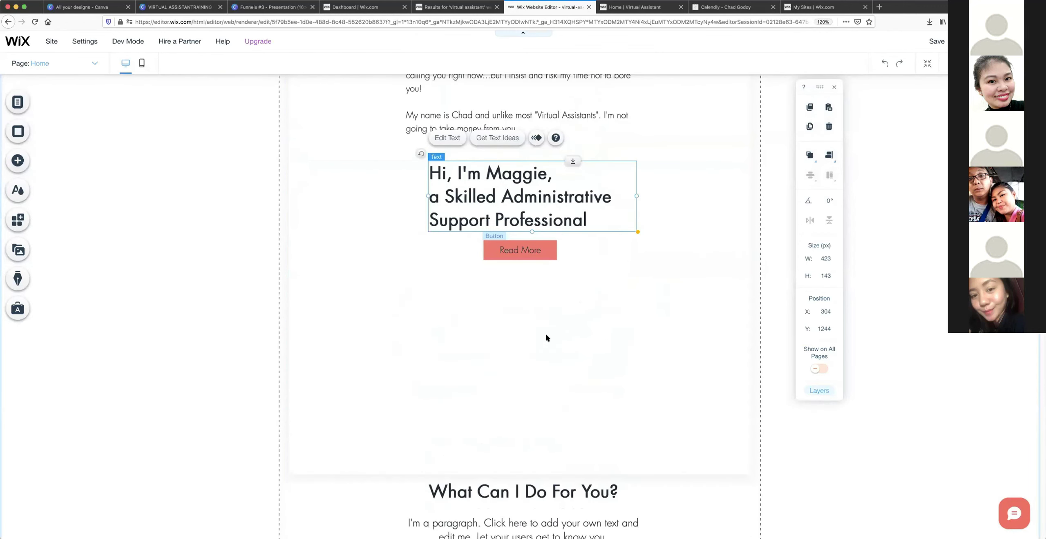
{"action": "left_click", "coordinate": [535, 254]}
{"action": "left_click_drag", "start_coordinate": [534, 256], "coordinate": [524, 329]}
{"action": "scroll", "coordinate": [523, 224], "scroll_direction": "up", "scroll_amount": 6}
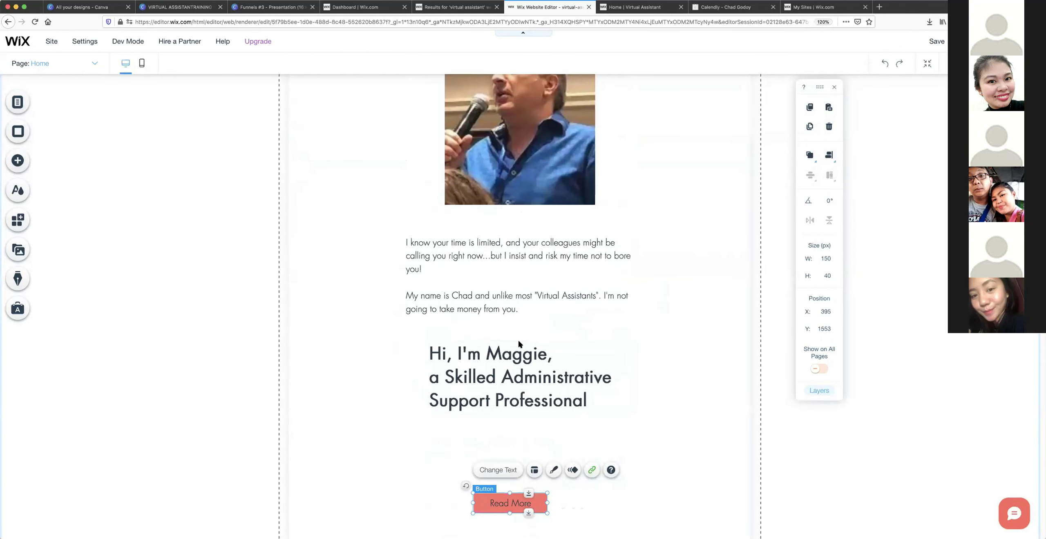
Copy the heading "It's About Giving Free Services To You!" from the published reference site.
{"action": "left_click", "coordinate": [508, 359]}
{"action": "scroll", "coordinate": [474, 251], "scroll_direction": "up", "scroll_amount": 1}
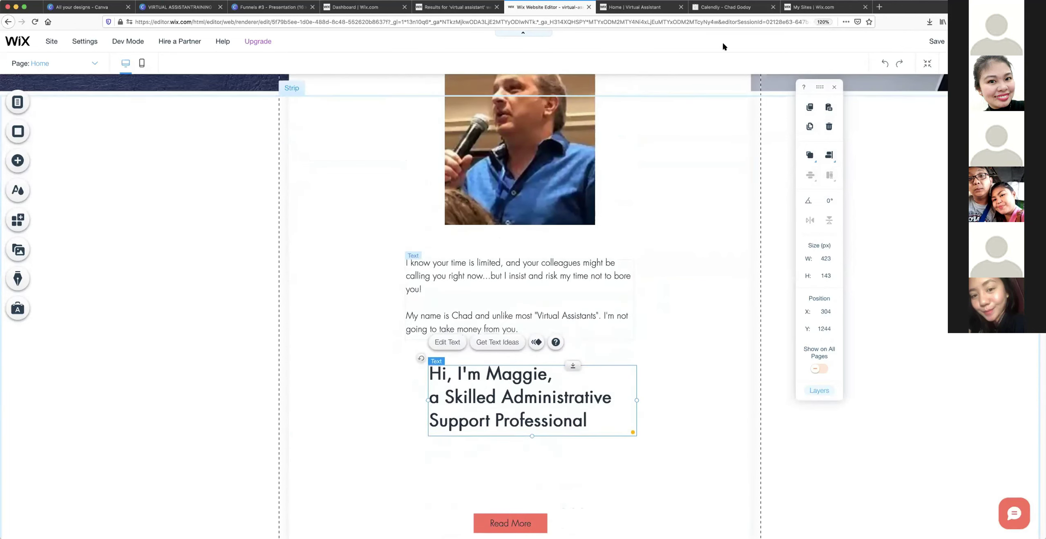
{"action": "left_click", "coordinate": [638, 7]}
{"action": "scroll", "coordinate": [477, 339], "scroll_direction": "down", "scroll_amount": 3}
{"action": "left_click_drag", "start_coordinate": [401, 318], "coordinate": [651, 318]}
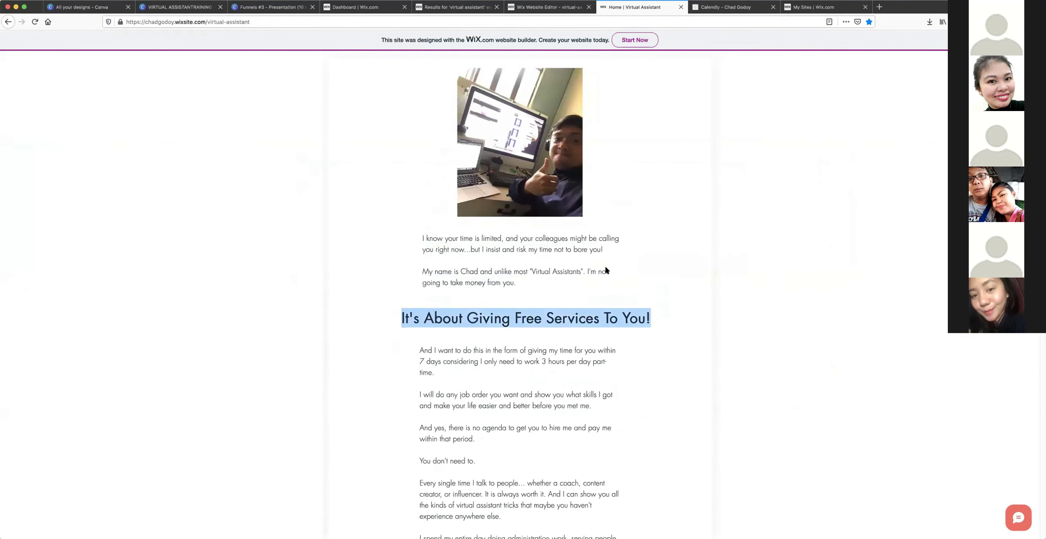
{"action": "left_click", "coordinate": [292, 204]}
{"action": "scroll", "coordinate": [763, 136], "scroll_direction": "up", "scroll_amount": 1}
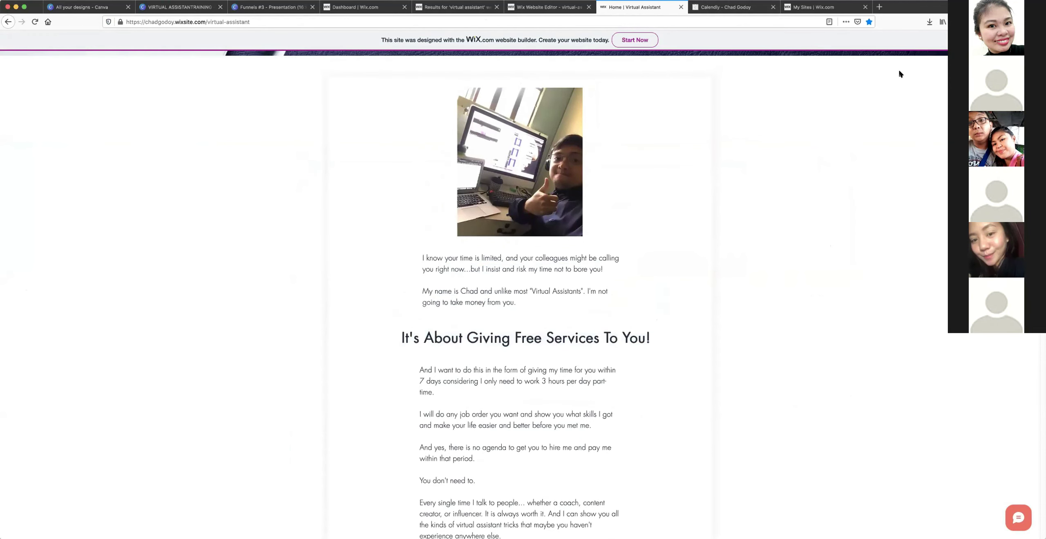
{"action": "left_click", "coordinate": [326, 12]}
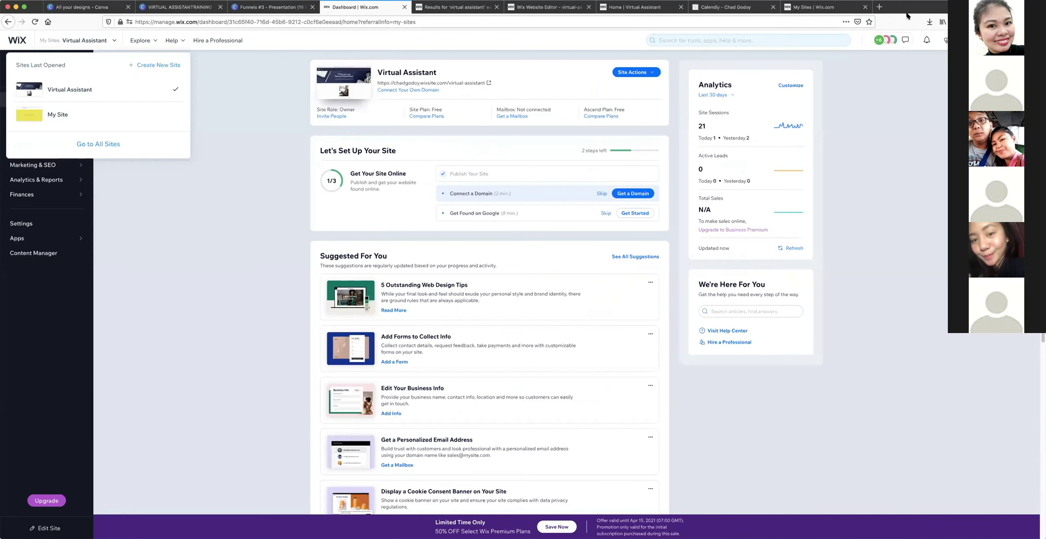
Replace the introduction heading's text in the Wix editor with "It's About Giving Free Services To You!".
{"action": "left_click", "coordinate": [548, 7]}
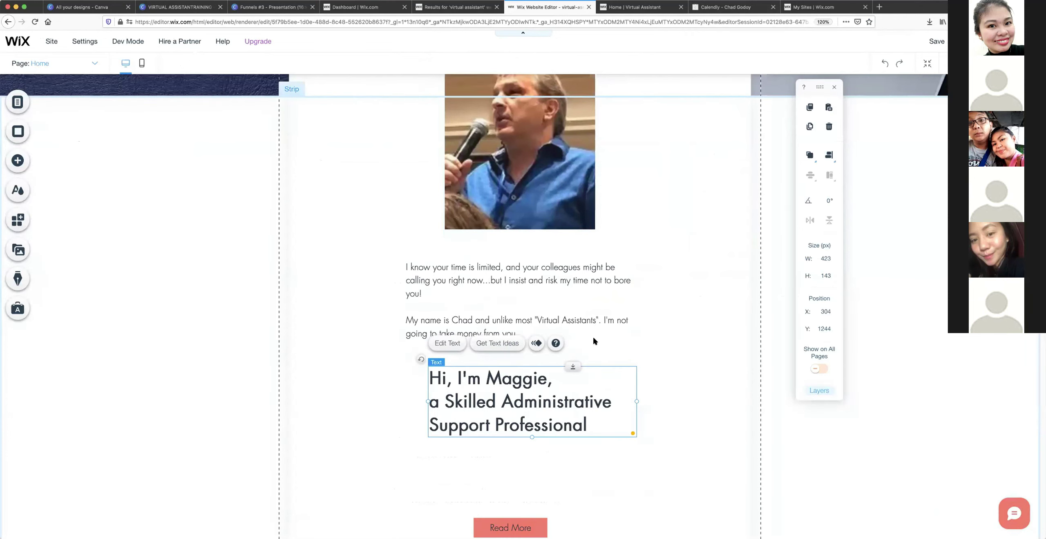
{"action": "scroll", "coordinate": [521, 401], "scroll_direction": "up", "scroll_amount": 1}
{"action": "double_click", "coordinate": [521, 401]}
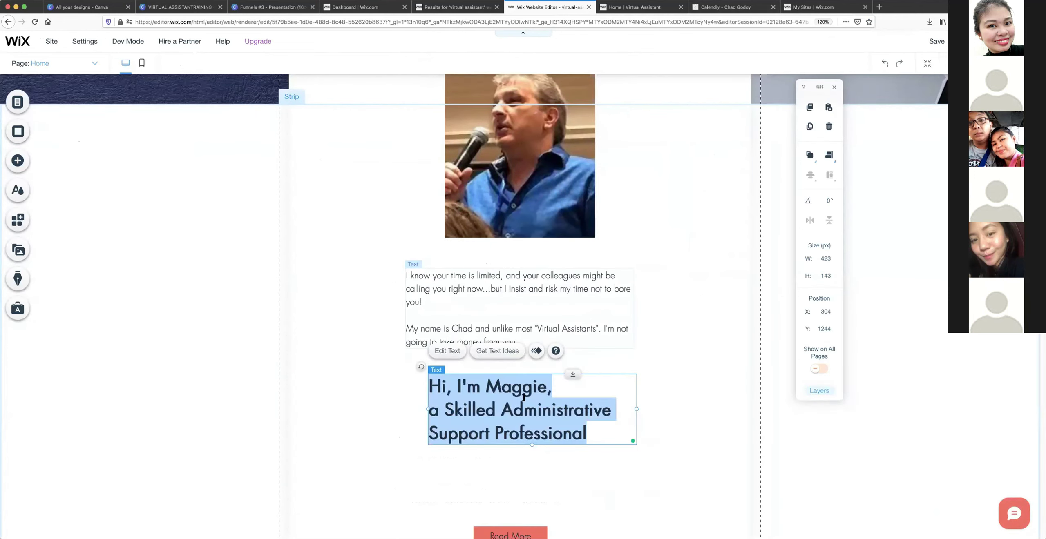
{"action": "type", "text": "Hi, I'm Maggie, It's About Giving Free Services To You!"}
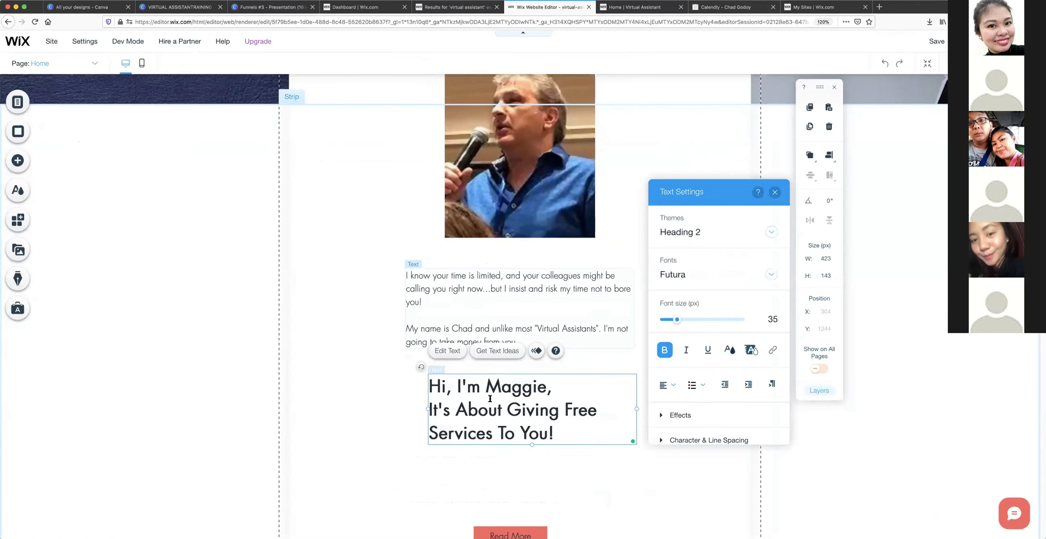
{"action": "left_click", "coordinate": [431, 406]}
{"action": "key", "text": "BackSpace"}
{"action": "key", "text": "BackSpace"}
{"action": "key", "text": "BackSpace"}
{"action": "key", "text": "BackSpace"}
{"action": "key", "text": "BackSpace"}
{"action": "key", "text": "BackSpace"}
{"action": "key", "text": "BackSpace"}
{"action": "key", "text": "BackSpace"}
{"action": "key", "text": "BackSpace"}
{"action": "key", "text": "BackSpace"}
{"action": "key", "text": "BackSpace"}
{"action": "key", "text": "BackSpace"}
{"action": "key", "text": "BackSpace"}
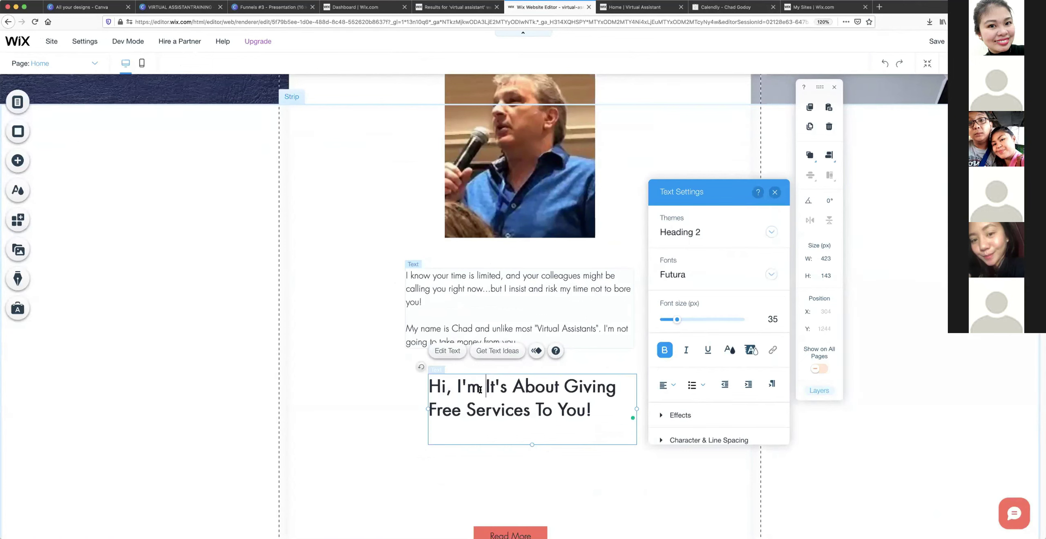
{"action": "key", "text": "BackSpace"}
{"action": "key", "text": "BackSpace"}
{"action": "key", "text": "BackSpace"}
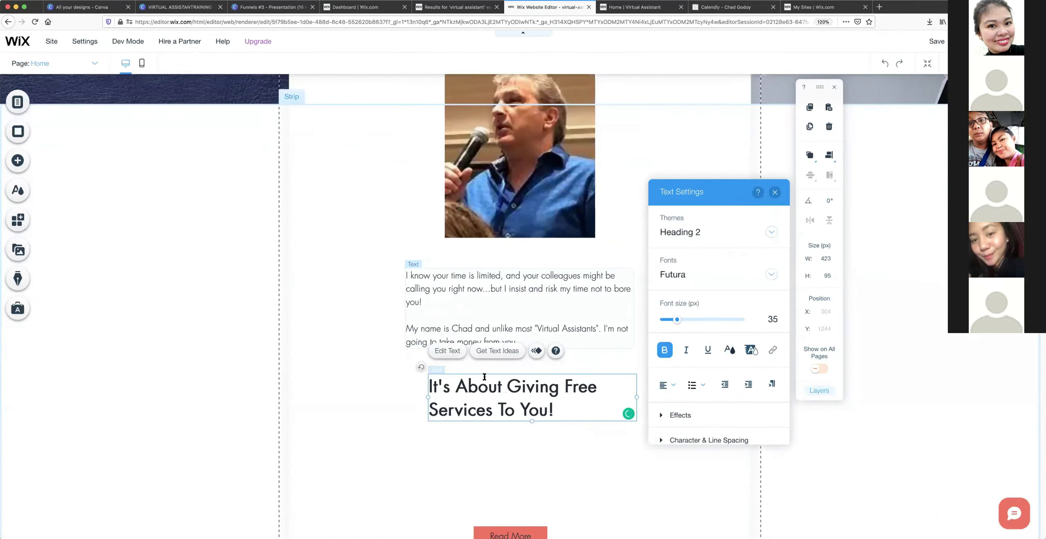
{"action": "key", "text": "Escape"}
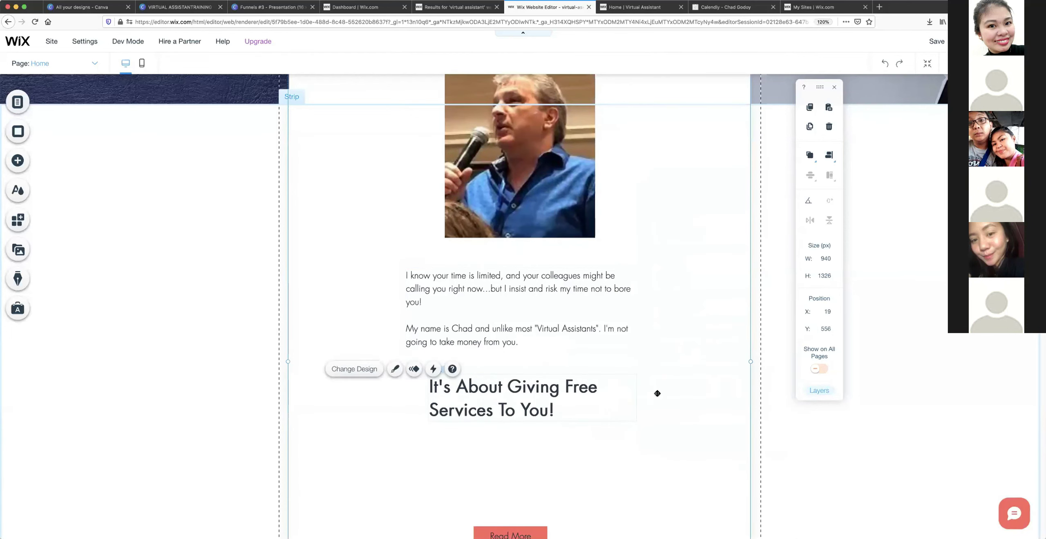
Narrow the introduction heading's text box to 350 px wide and move it to about X 292, Y 1222.
{"action": "left_click_drag", "start_coordinate": [636, 396], "coordinate": [601, 390]}
{"action": "scroll", "coordinate": [604, 382], "scroll_direction": "up", "scroll_amount": 4}
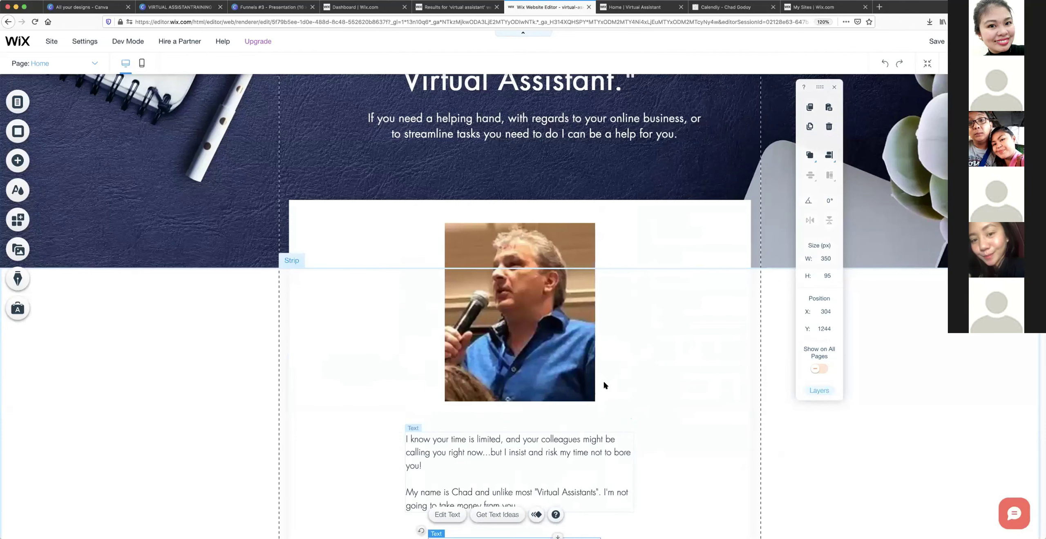
{"action": "scroll", "coordinate": [604, 384], "scroll_direction": "down", "scroll_amount": 2}
{"action": "scroll", "coordinate": [533, 444], "scroll_direction": "down", "scroll_amount": 1}
{"action": "mouse_move", "coordinate": [526, 436]}
{"action": "left_mouse_down"}
{"action": "mouse_move", "coordinate": [569, 429]}
{"action": "mouse_move", "coordinate": [546, 433]}
{"action": "left_mouse_up"}
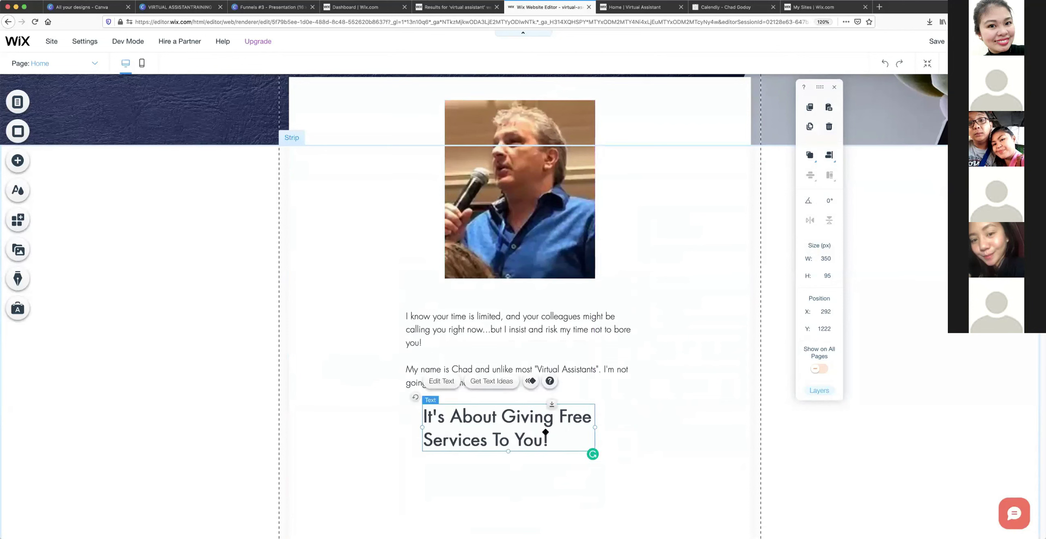
Center-align the introduction heading's text and shift the heading down to about X 292, Y 1228.
{"action": "left_click", "coordinate": [664, 393]}
{"action": "double_click", "coordinate": [514, 424]}
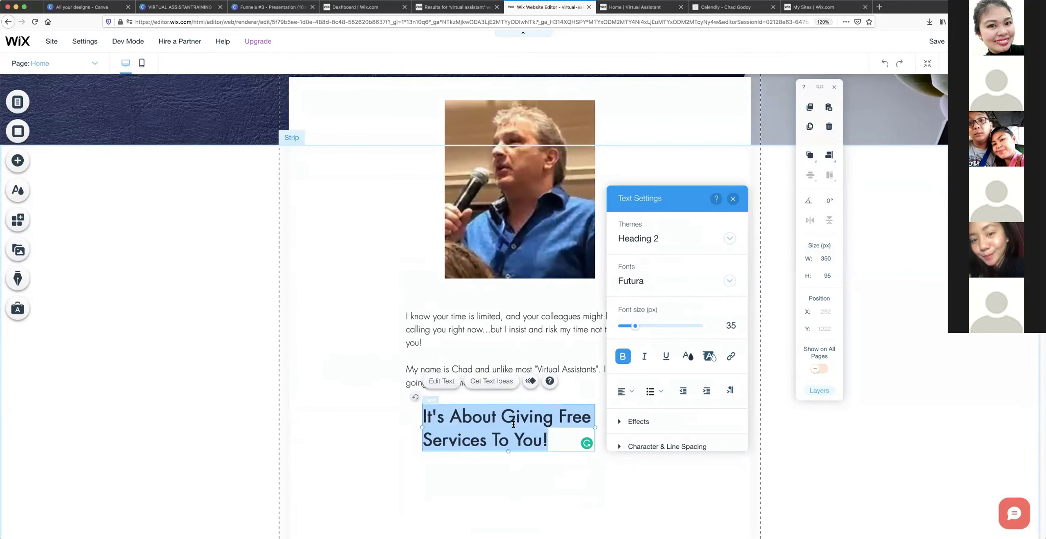
{"action": "left_click", "coordinate": [625, 392]}
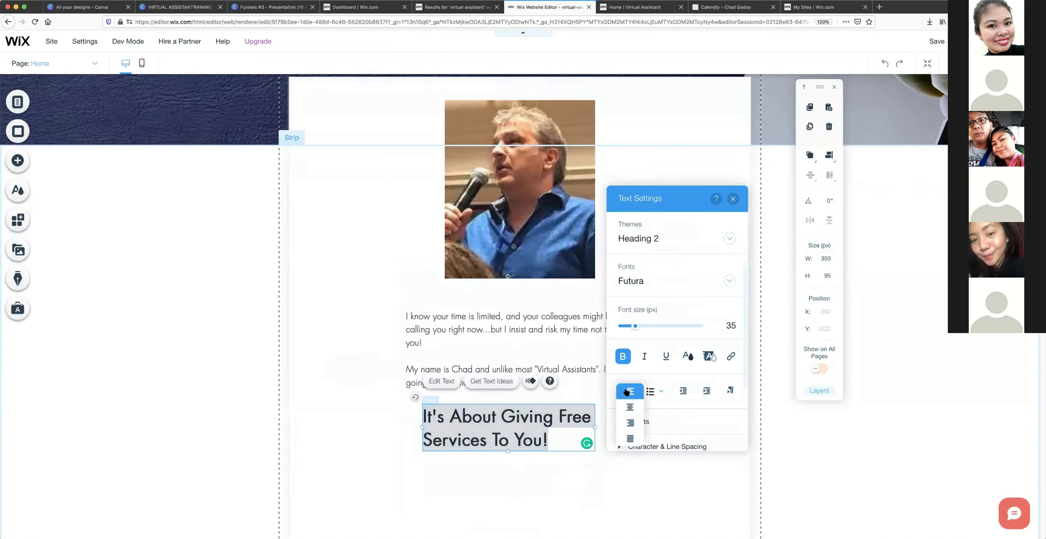
{"action": "left_click", "coordinate": [630, 408]}
{"action": "left_click", "coordinate": [376, 437]}
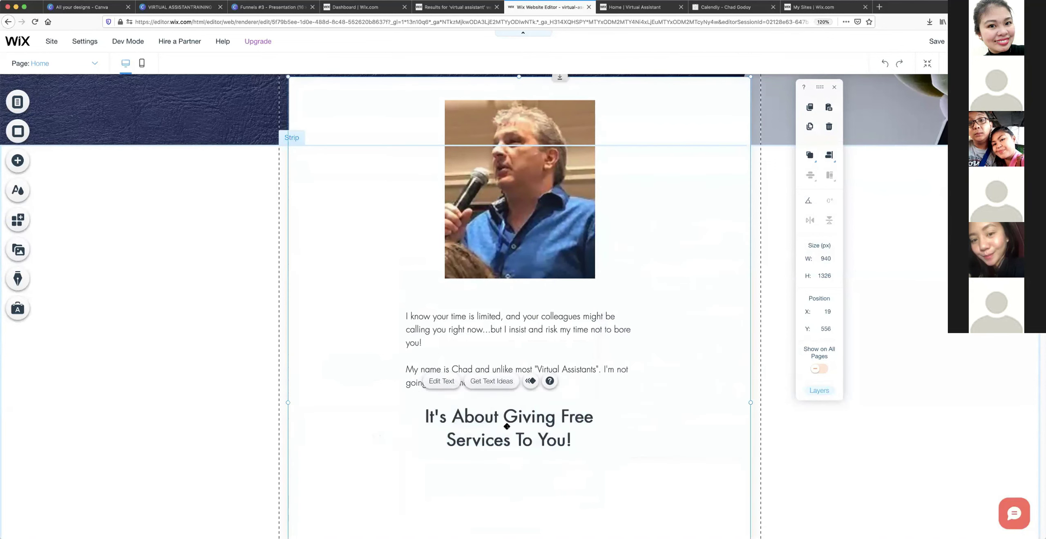
{"action": "left_click", "coordinate": [631, 410]}
{"action": "scroll", "coordinate": [527, 412], "scroll_direction": "down", "scroll_amount": 1}
{"action": "left_click_drag", "start_coordinate": [528, 413], "coordinate": [529, 414]}
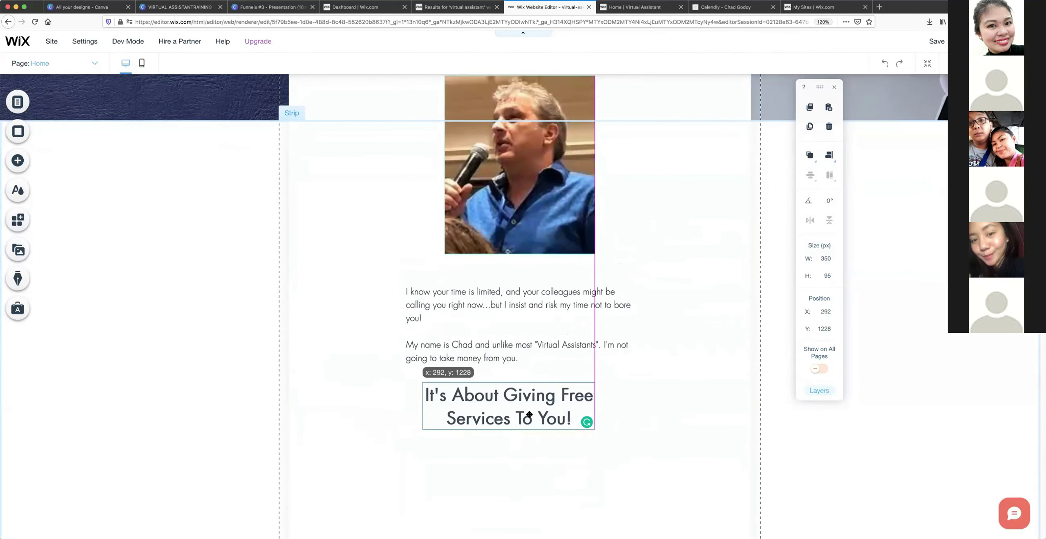
{"action": "left_click", "coordinate": [650, 389]}
{"action": "scroll", "coordinate": [552, 343], "scroll_direction": "down", "scroll_amount": 1}
{"action": "scroll", "coordinate": [533, 290], "scroll_direction": "down", "scroll_amount": 1}
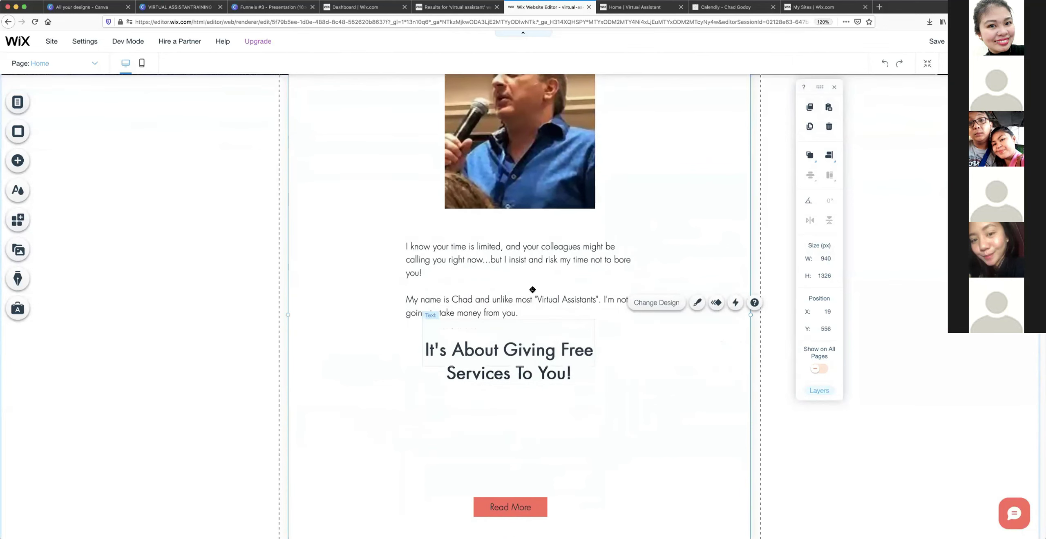
Duplicate the introduction paragraph and place the copy below the heading at about X 238, Y 1346.
{"action": "left_click", "coordinate": [529, 274]}
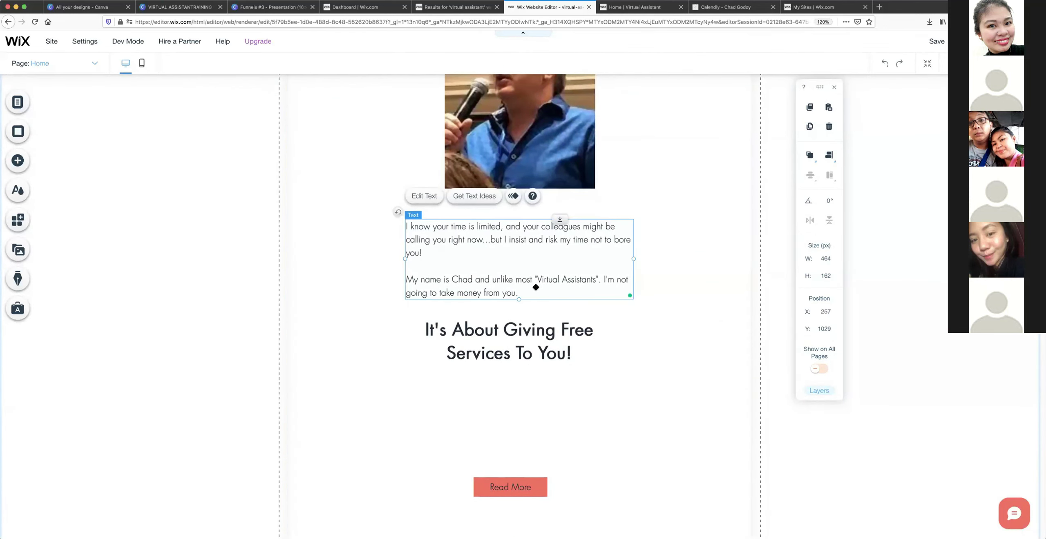
{"action": "left_click_drag", "start_coordinate": [529, 330], "coordinate": [531, 327]}
{"action": "left_click", "coordinate": [534, 241]}
{"action": "left_click_drag", "start_coordinate": [534, 241], "coordinate": [535, 396]}
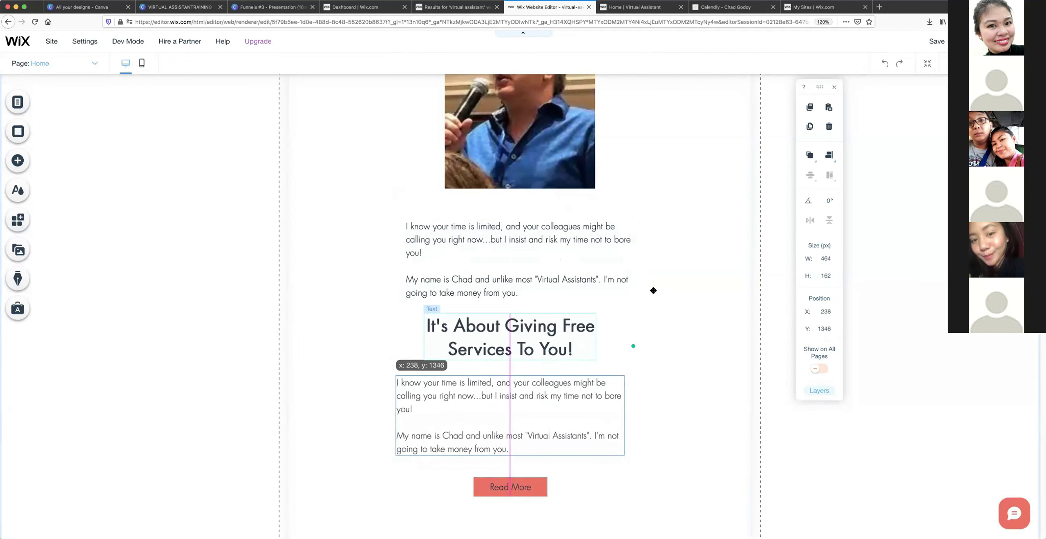
Move the "Read More" button further down and shift the duplicated paragraph to about X 238, Y 1355.
{"action": "scroll", "coordinate": [686, 315], "scroll_direction": "down", "scroll_amount": 2}
{"action": "left_click", "coordinate": [685, 308]}
{"action": "scroll", "coordinate": [682, 305], "scroll_direction": "down", "scroll_amount": 5}
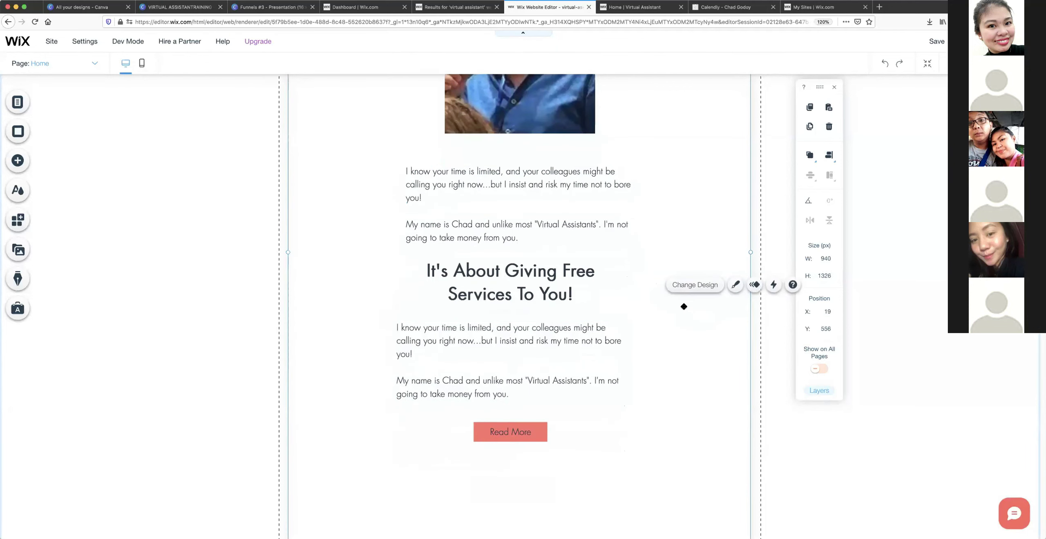
{"action": "left_click", "coordinate": [511, 290]}
{"action": "left_click_drag", "start_coordinate": [524, 319], "coordinate": [524, 380]}
{"action": "left_click", "coordinate": [527, 232]}
{"action": "left_click_drag", "start_coordinate": [527, 232], "coordinate": [528, 236]}
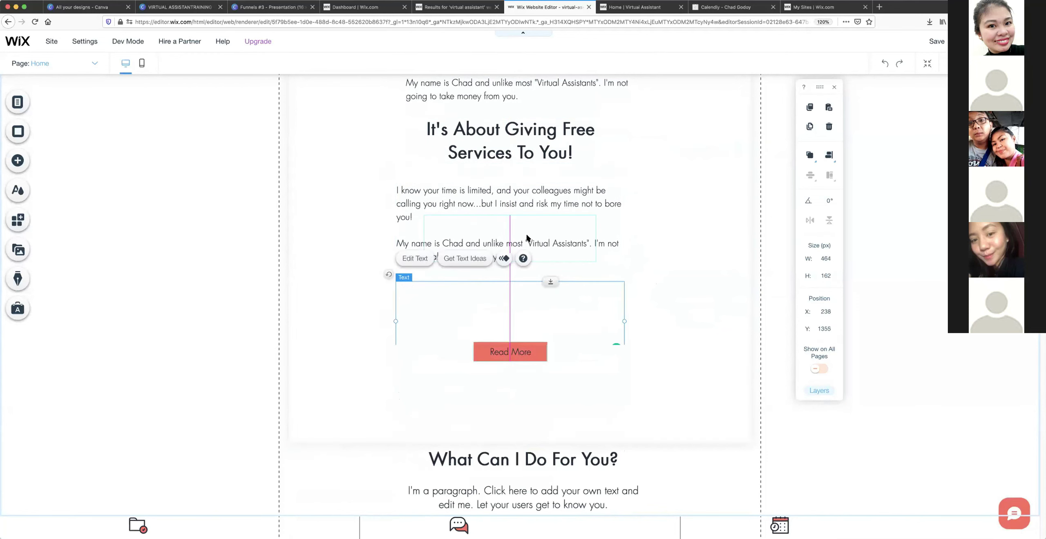
Move the duplicated paragraph slightly up to about X 238, Y 1349 beneath the heading.
{"action": "scroll", "coordinate": [565, 240], "scroll_direction": "up", "scroll_amount": 5}
{"action": "left_click", "coordinate": [658, 231]}
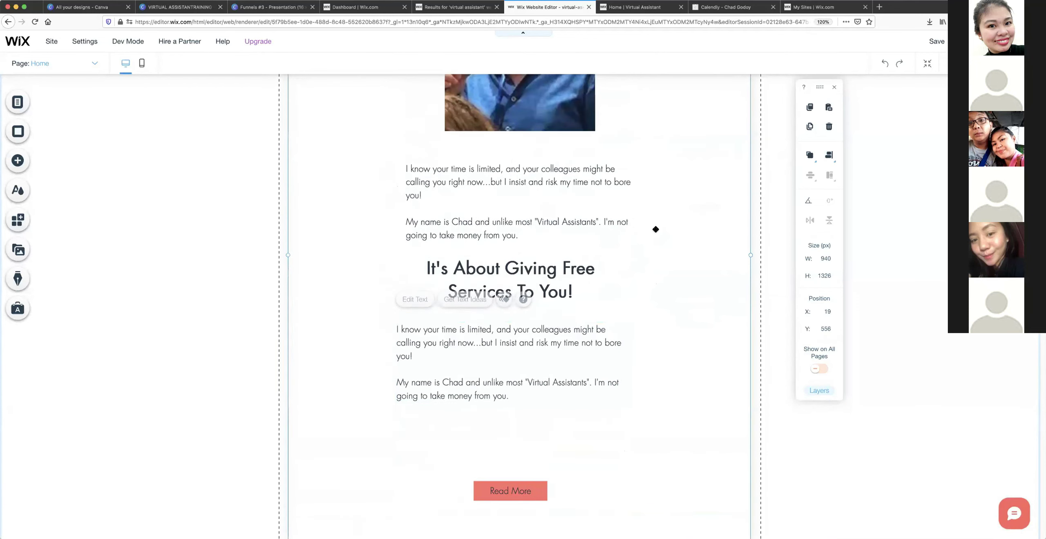
{"action": "scroll", "coordinate": [646, 254], "scroll_direction": "up", "scroll_amount": 2}
{"action": "left_click_drag", "start_coordinate": [565, 400], "coordinate": [562, 398]}
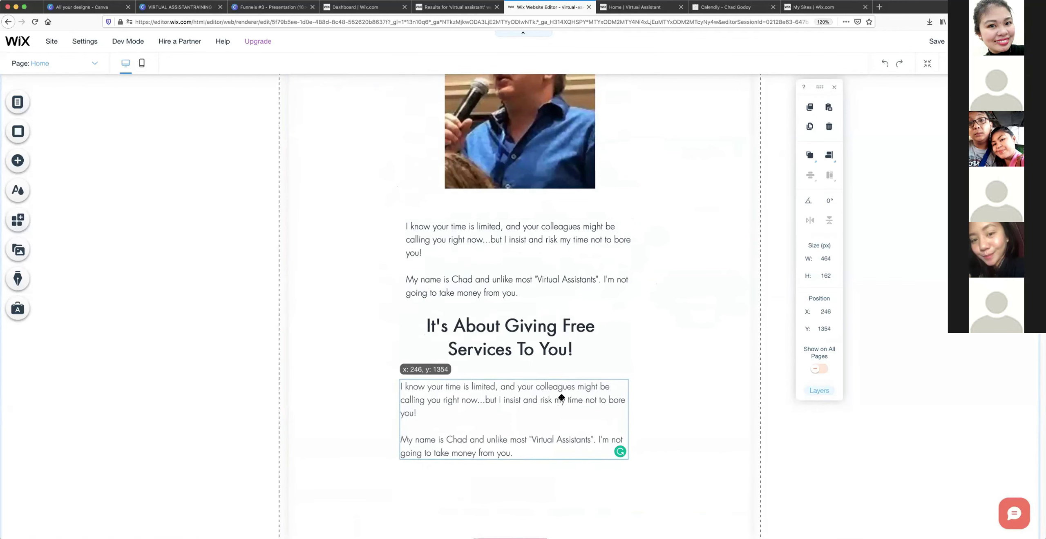
{"action": "left_click", "coordinate": [709, 254]}
Nudge the portrait image to about X 336, Y 600, centered in the container box.
{"action": "scroll", "coordinate": [708, 253], "scroll_direction": "up", "scroll_amount": 3}
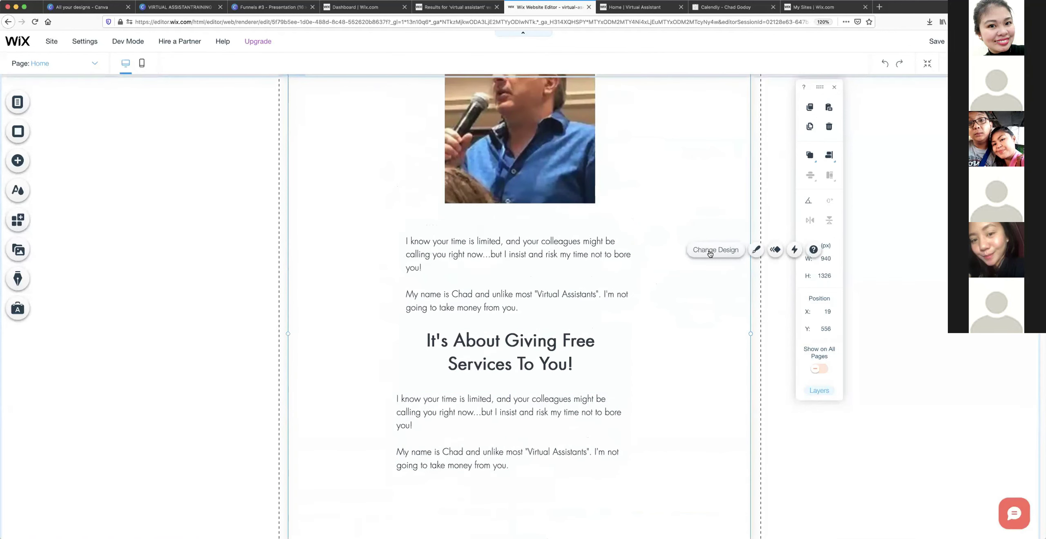
{"action": "scroll", "coordinate": [515, 331], "scroll_direction": "up", "scroll_amount": 3}
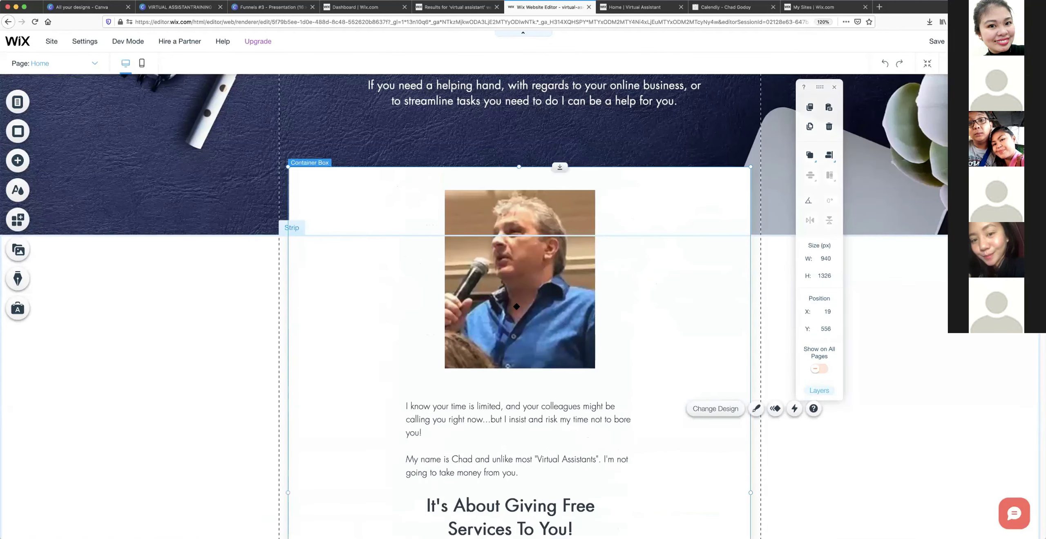
{"action": "left_click", "coordinate": [517, 305]}
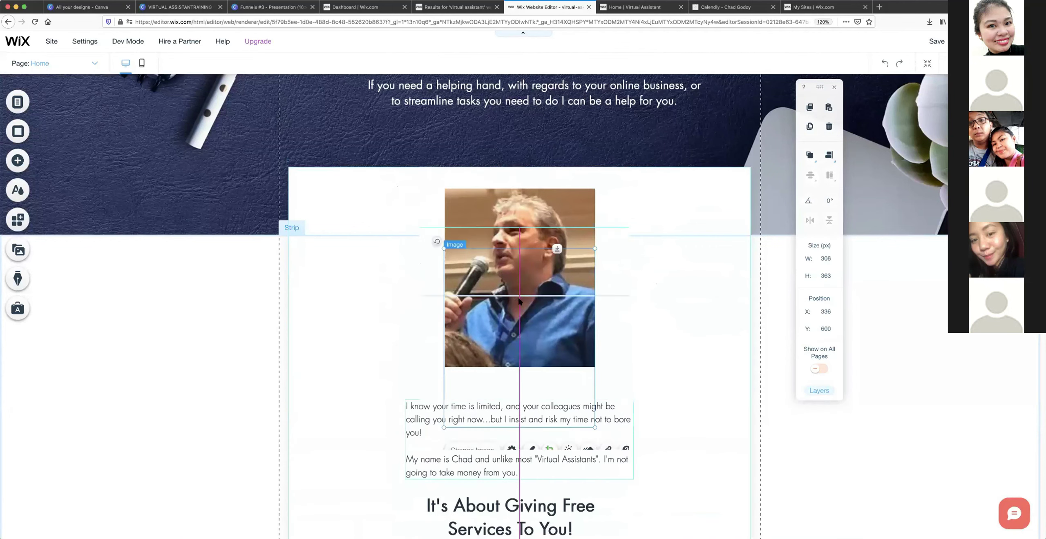
{"action": "scroll", "coordinate": [511, 309], "scroll_direction": "up", "scroll_amount": 4}
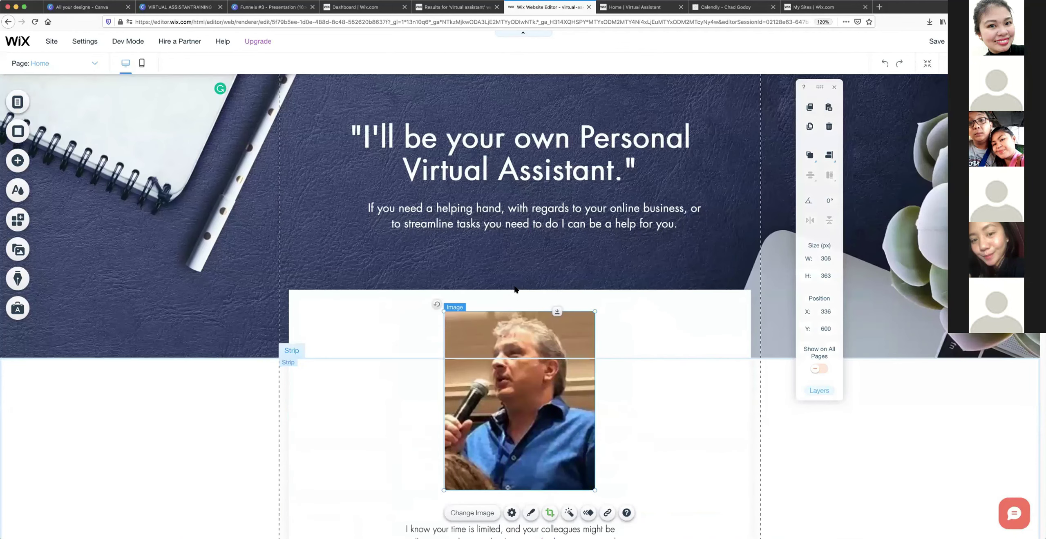
Try to shift the container box with its content down to Y 694, and undo the move.
{"action": "left_click", "coordinate": [556, 308]}
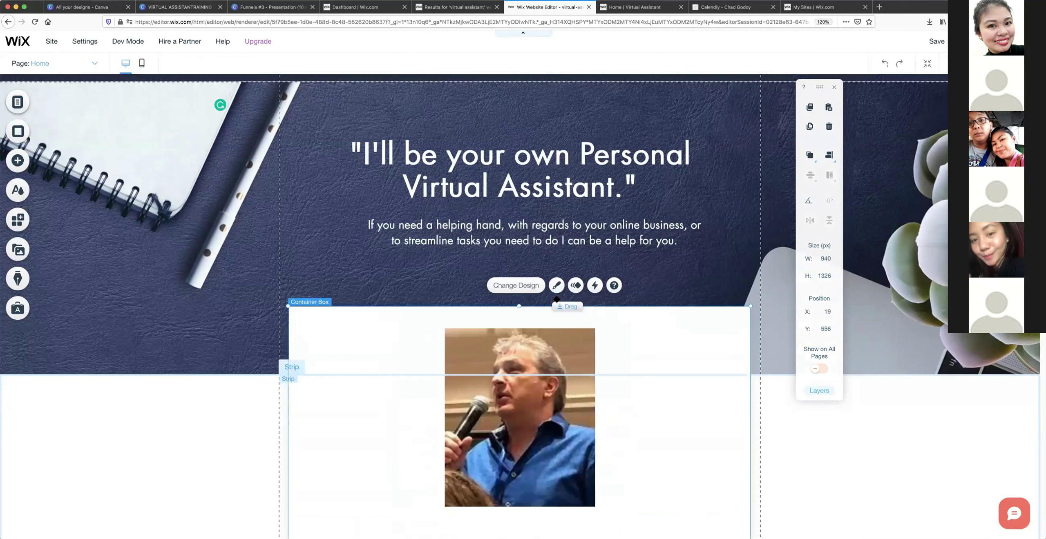
{"action": "left_click_drag", "start_coordinate": [558, 306], "coordinate": [558, 373]}
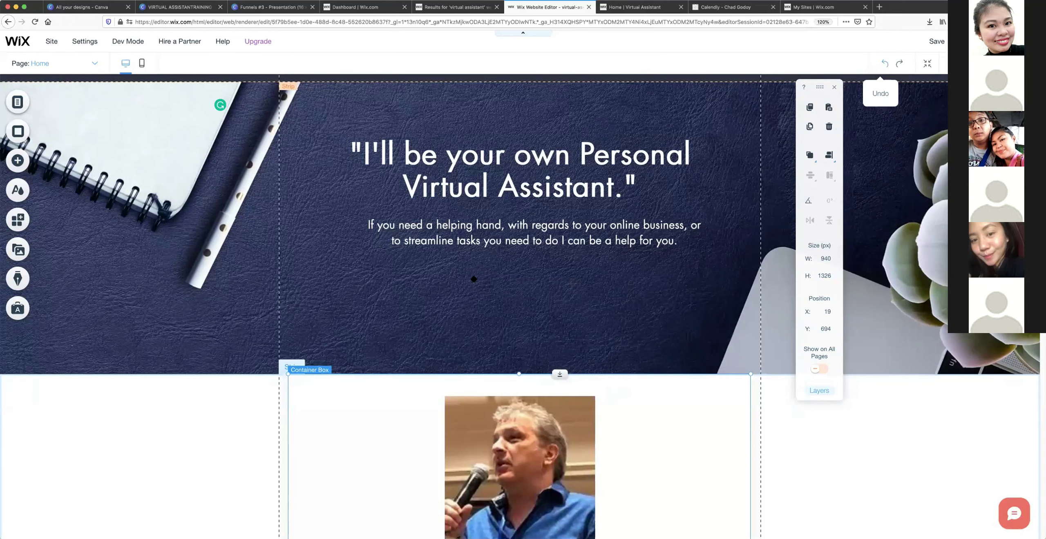
{"action": "scroll", "coordinate": [474, 279], "scroll_direction": "down", "scroll_amount": 5}
{"action": "left_click", "coordinate": [900, 64]}
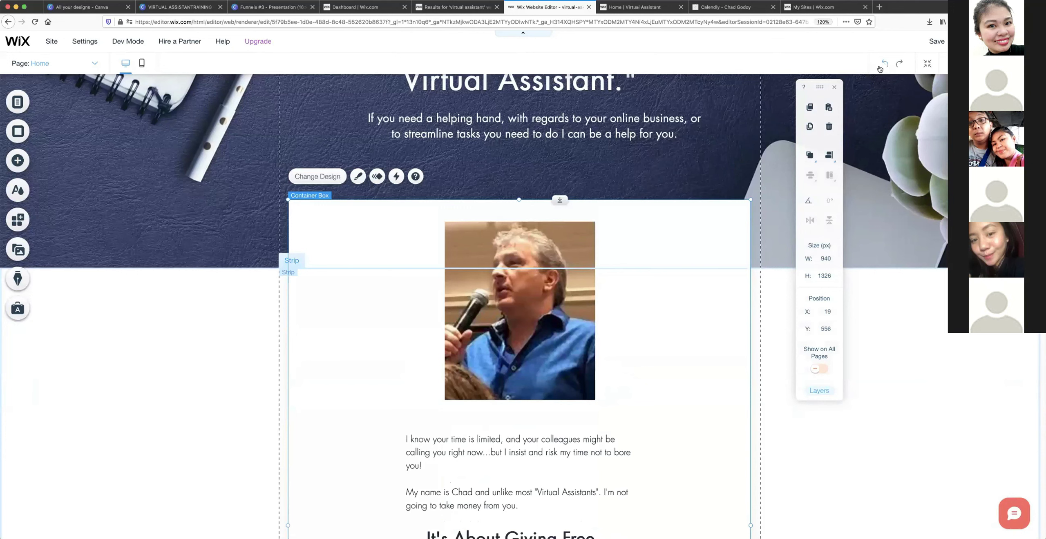
Save the site's changes and dismiss the publishing offer.
{"action": "left_click", "coordinate": [928, 42]}
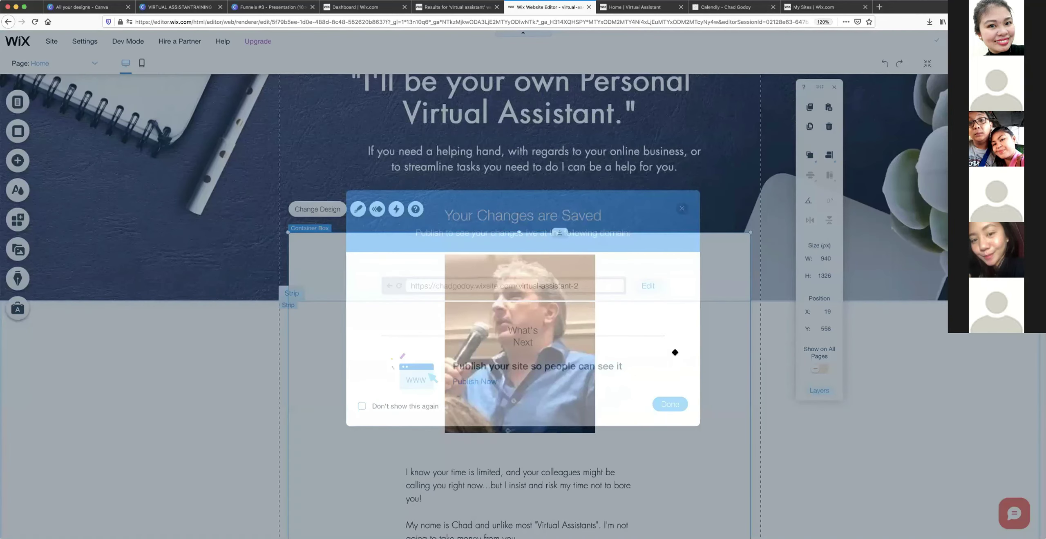
{"action": "scroll", "coordinate": [675, 353], "scroll_direction": "down", "scroll_amount": 8}
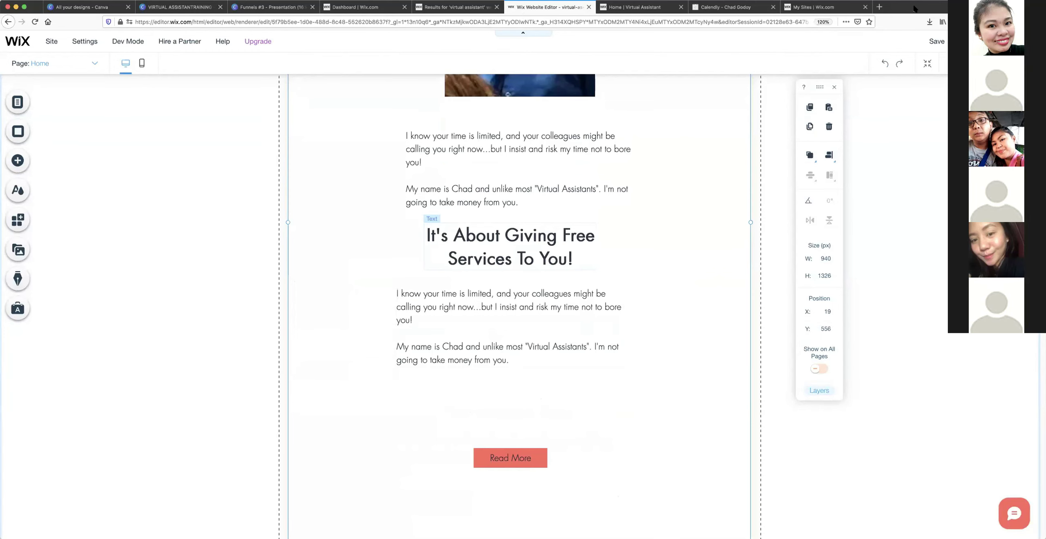
Copy the body text from "And I want to do this" through "Free 15-minute call with me:" on the published reference site.
{"action": "left_click", "coordinate": [658, 9]}
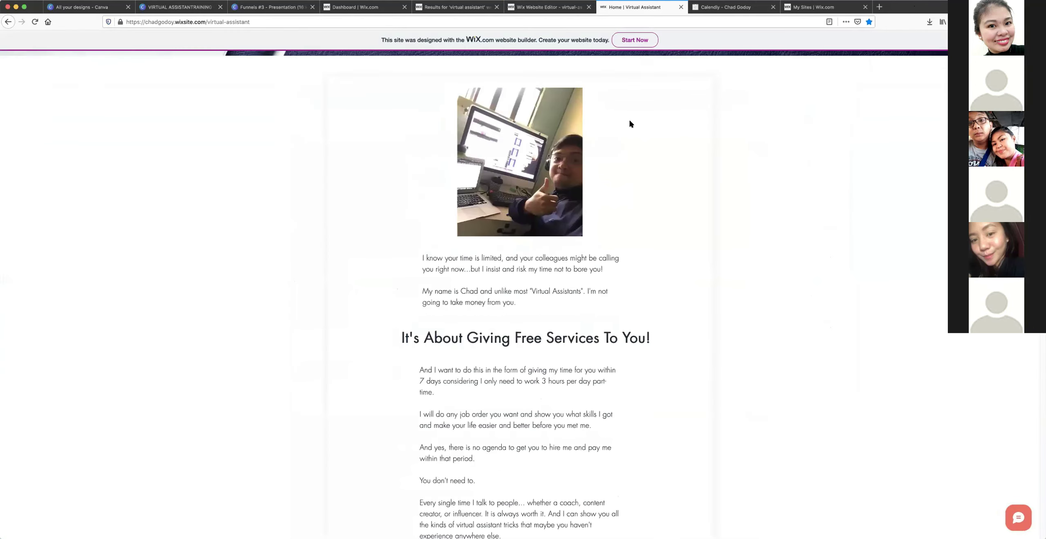
{"action": "scroll", "coordinate": [629, 122], "scroll_direction": "down", "scroll_amount": 5}
{"action": "left_click", "coordinate": [523, 8]}
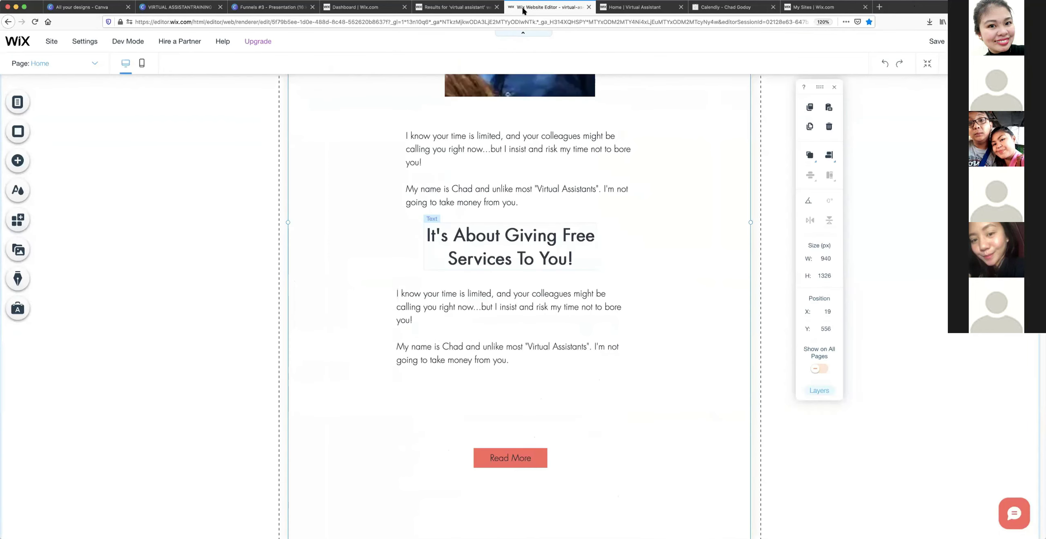
{"action": "left_click", "coordinate": [608, 12]}
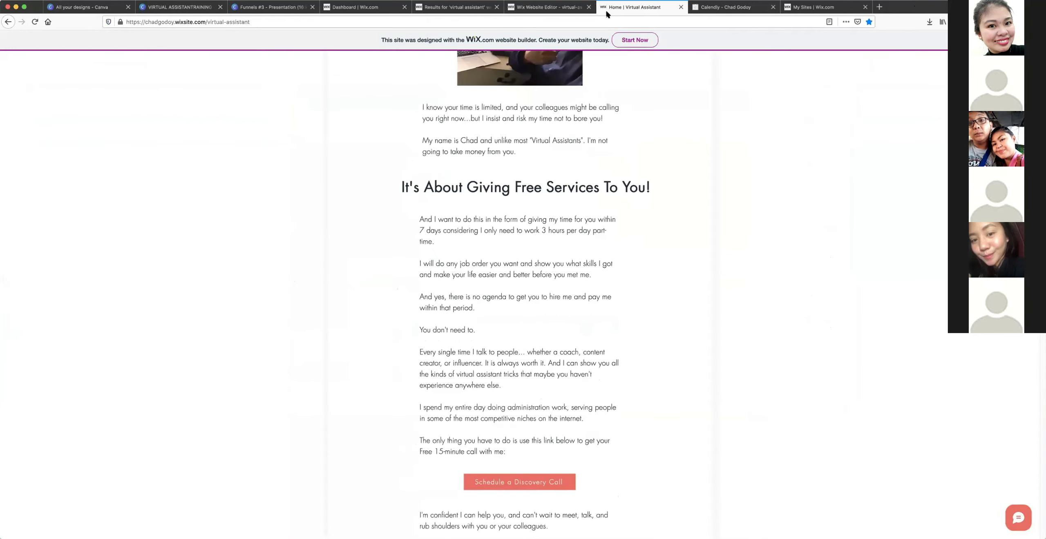
{"action": "left_click_drag", "start_coordinate": [422, 220], "coordinate": [507, 452]}
{"action": "left_click", "coordinate": [548, 6]}
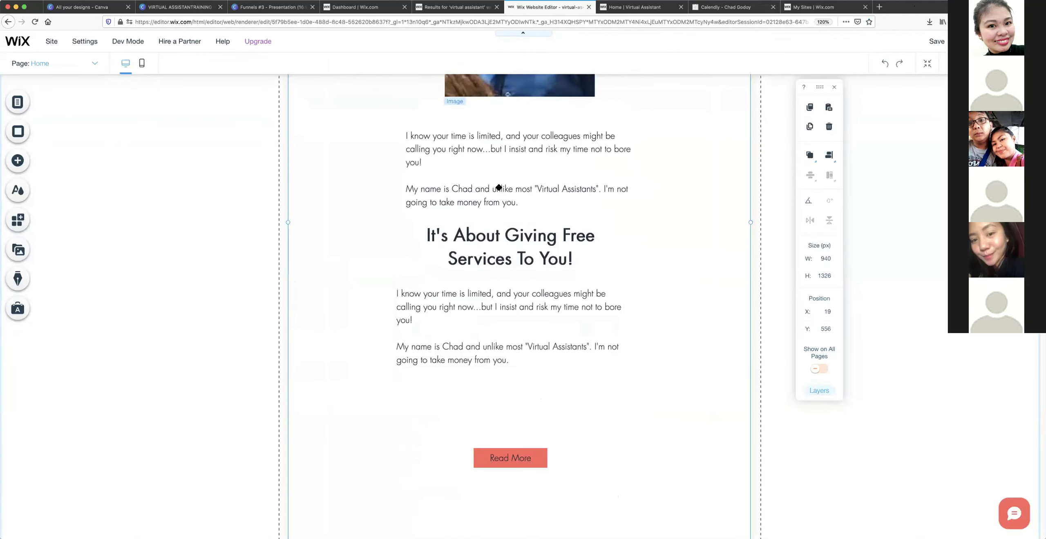
Try to replace the duplicated paragraph's text with the copied reference text, and undo the paste.
{"action": "left_click", "coordinate": [486, 305]}
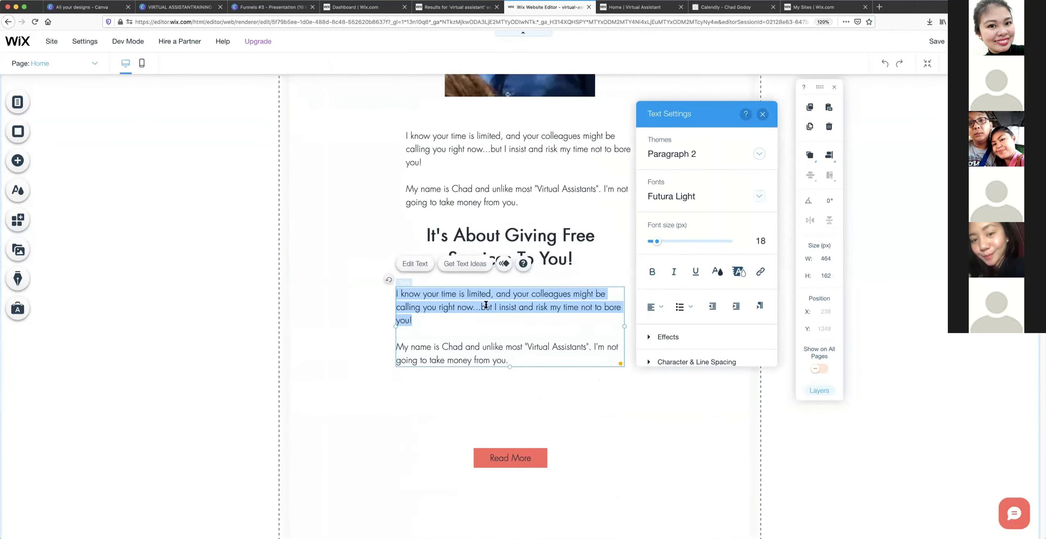
{"action": "key", "text": "super+v"}
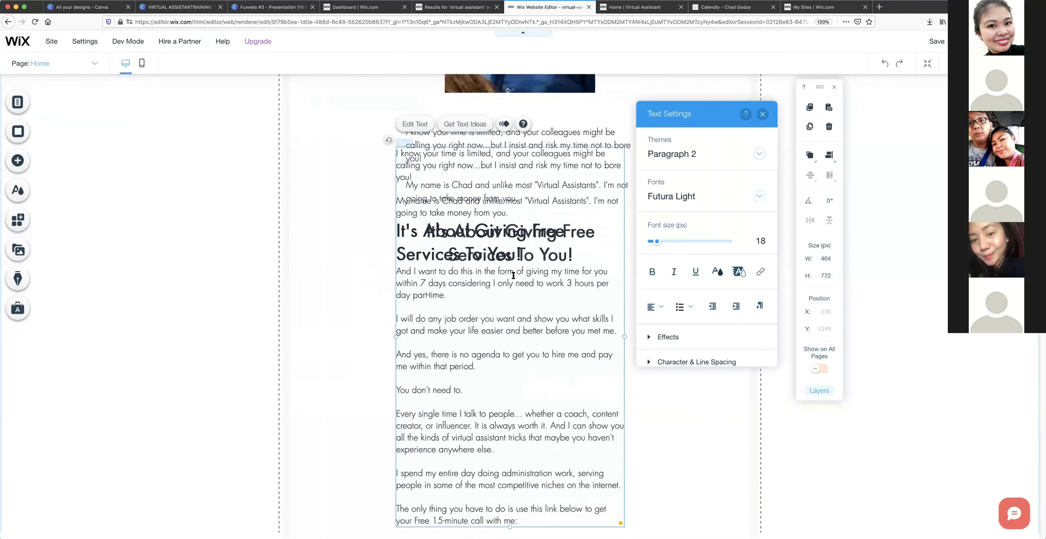
{"action": "key", "text": "Escape"}
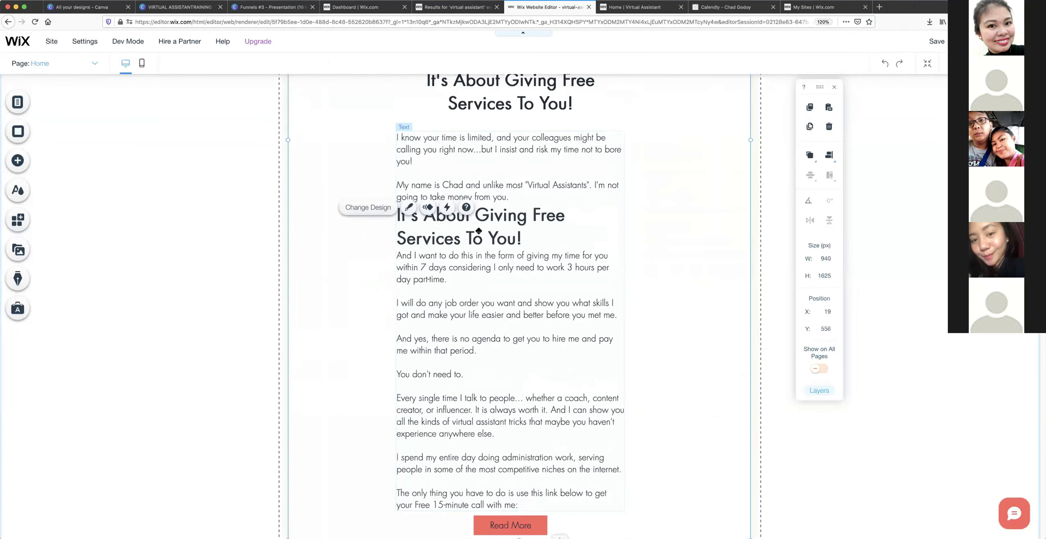
{"action": "left_click_drag", "start_coordinate": [464, 229], "coordinate": [491, 233]}
{"action": "key", "text": "super+z"}
{"action": "key", "text": "super+z"}
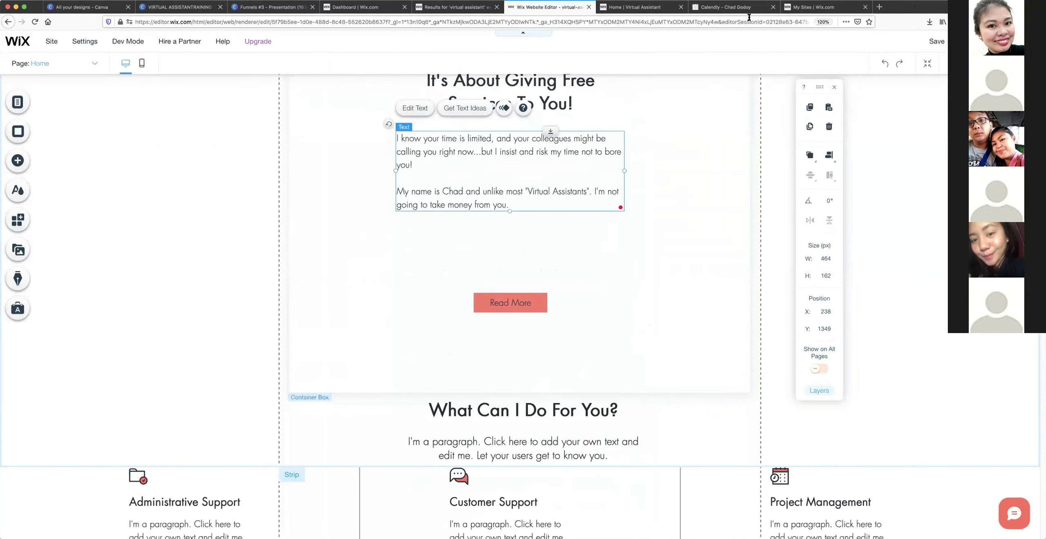
{"action": "left_click", "coordinate": [644, 9]}
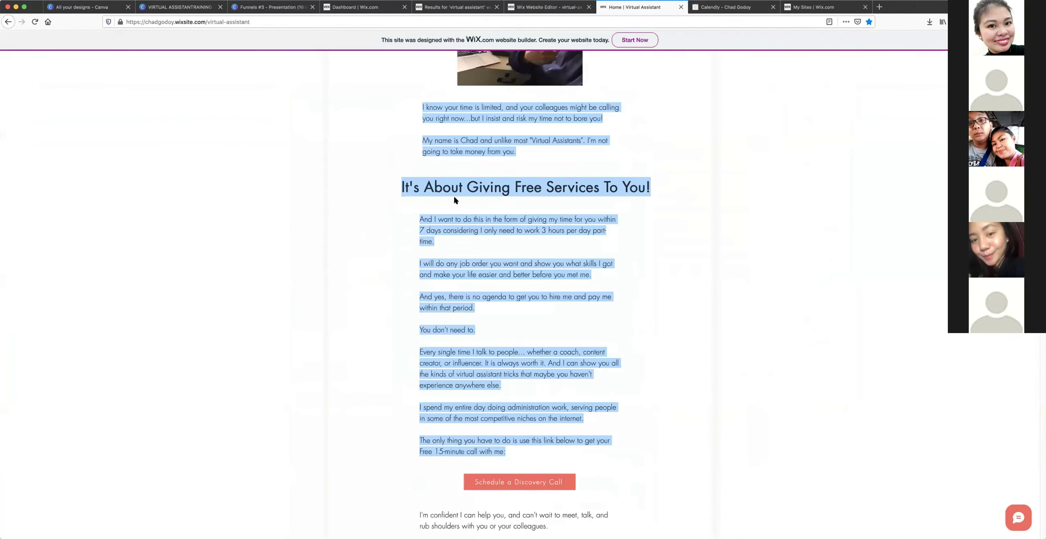
{"action": "left_click", "coordinate": [491, 159]}
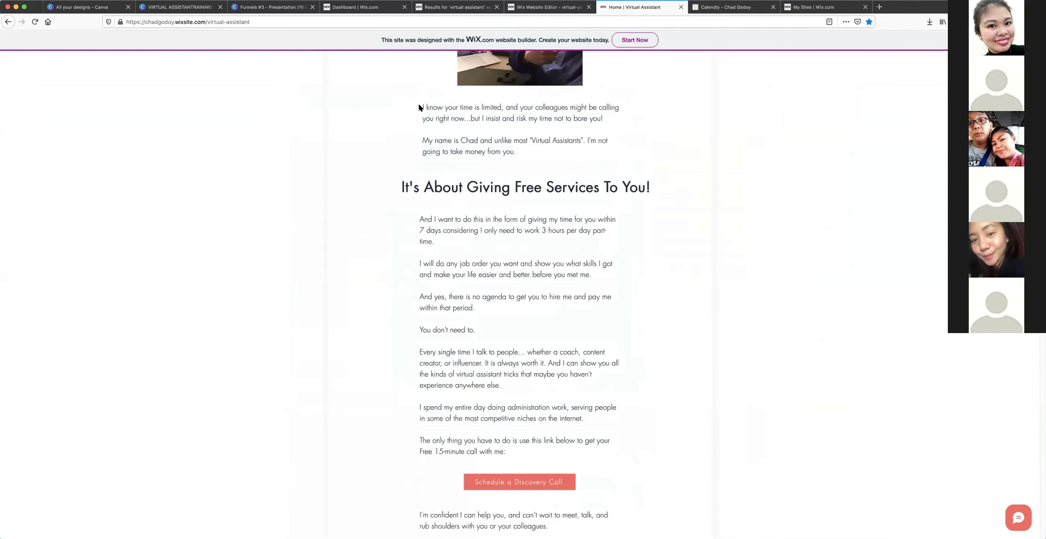
{"action": "left_click_drag", "start_coordinate": [423, 106], "coordinate": [516, 153]}
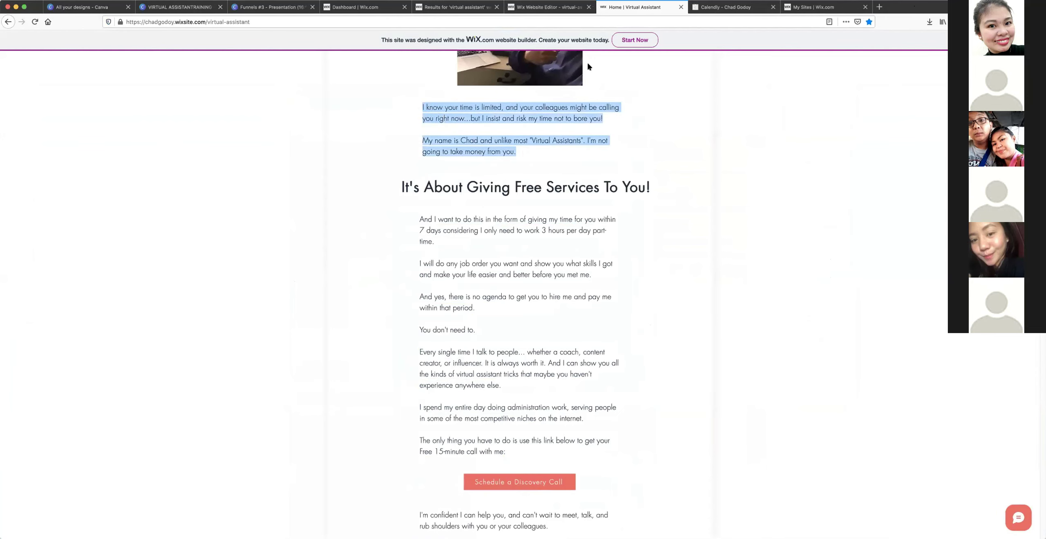
{"action": "left_click", "coordinate": [546, 12]}
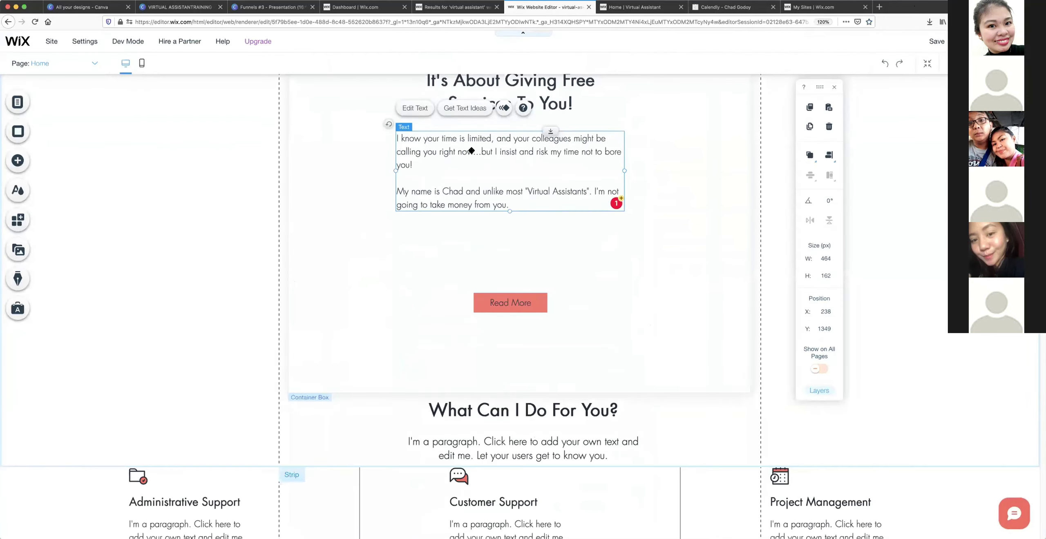
{"action": "scroll", "coordinate": [468, 155], "scroll_direction": "up", "scroll_amount": 5}
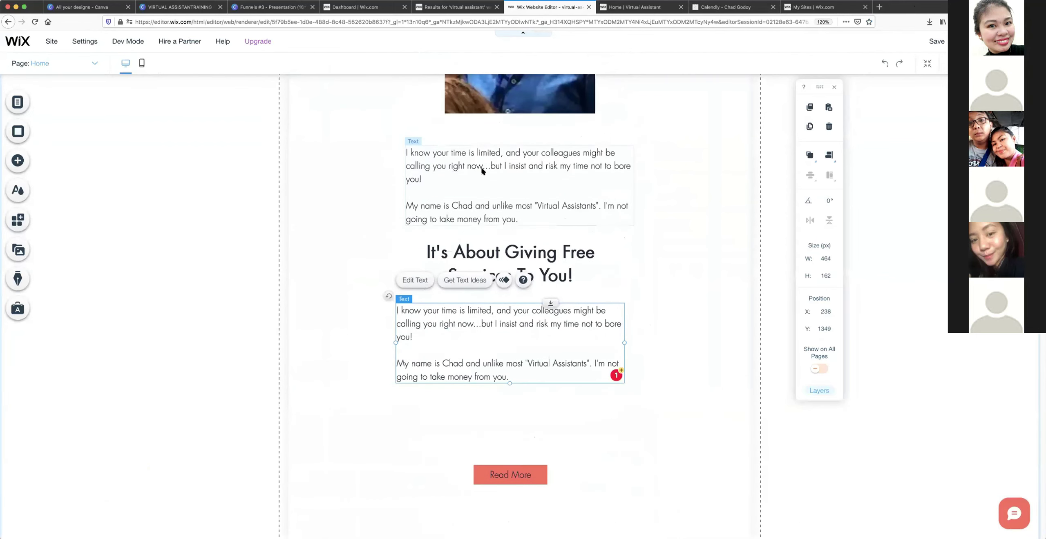
Replace the duplicated paragraph with the reference site's text from "And I want to do this" through "Free 15-minute call with me:".
{"action": "left_click", "coordinate": [632, 7]}
{"action": "scroll", "coordinate": [422, 181], "scroll_direction": "down", "scroll_amount": 1}
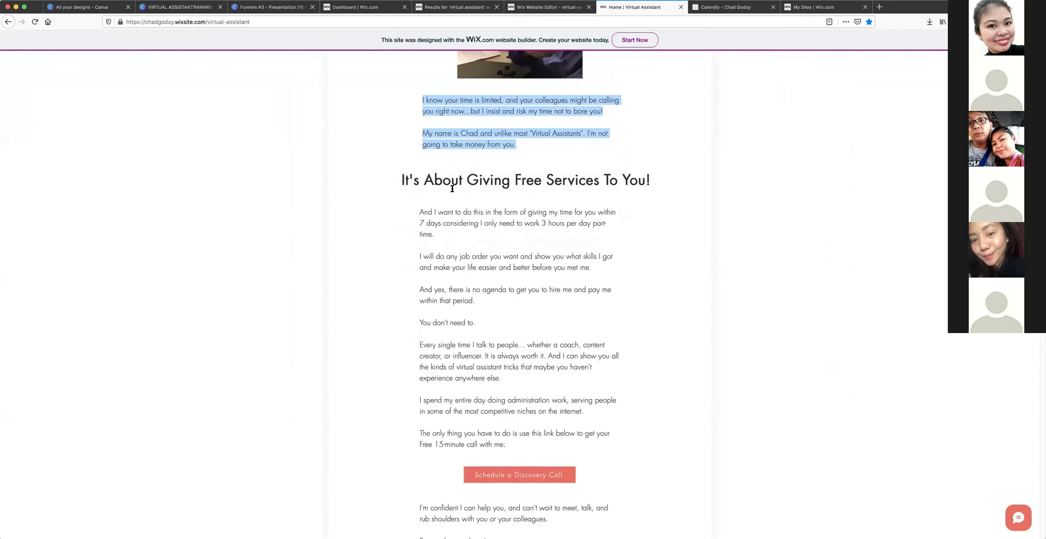
{"action": "left_click", "coordinate": [419, 180]}
{"action": "left_click_drag", "start_coordinate": [432, 203], "coordinate": [520, 413]}
{"action": "left_click", "coordinate": [535, 9]}
{"action": "double_click", "coordinate": [471, 315]}
{"action": "type", "text": "And I want to do this in the form of giving my time for you within 7 days considering I only need to work 3 hours per day part-time.  I will do any job order you want and show you what skills I got and make your life easier and better before you met me.  And yes, there is no agenda to get you to hire me and pay me within that period.  You don't need to.  Every single time I talk to people… whether a coach, content creator, or influencer. It is always worth it. And I can show you all the kinds of virtual assistant tricks that maybe you haven't experience anywhere else.  I spend my entire day doing administration work, serving people in some of the most competitive niches on the internet.  The only thing you have to do is use this link below to get your Free 15-minute call with me:"}
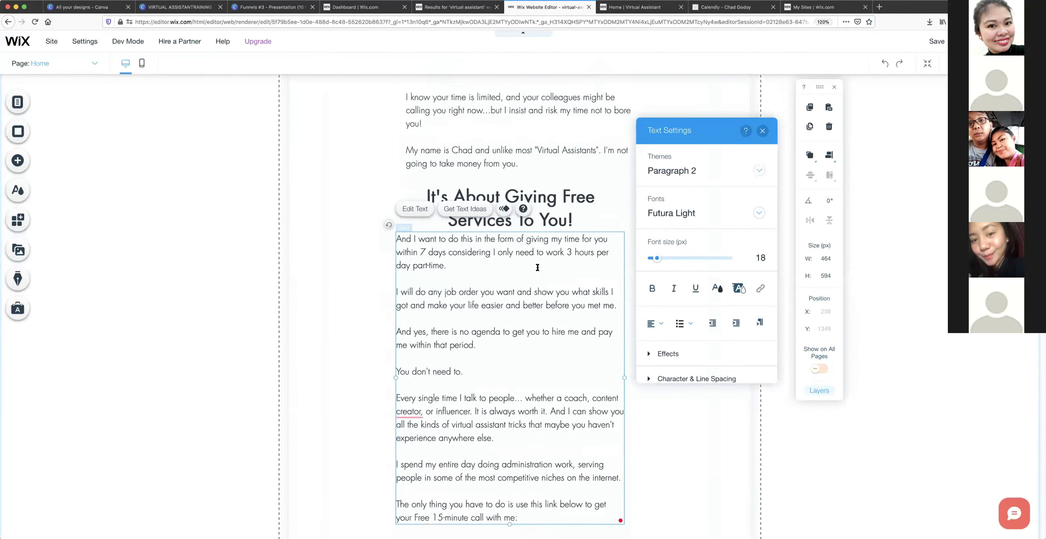
Nudge the pasted body text block up to Y 1343, just below the "It's About Giving Free Services To You!" heading.
{"action": "scroll", "coordinate": [403, 296], "scroll_direction": "down", "scroll_amount": 3}
{"action": "scroll", "coordinate": [257, 294], "scroll_direction": "down", "scroll_amount": 1}
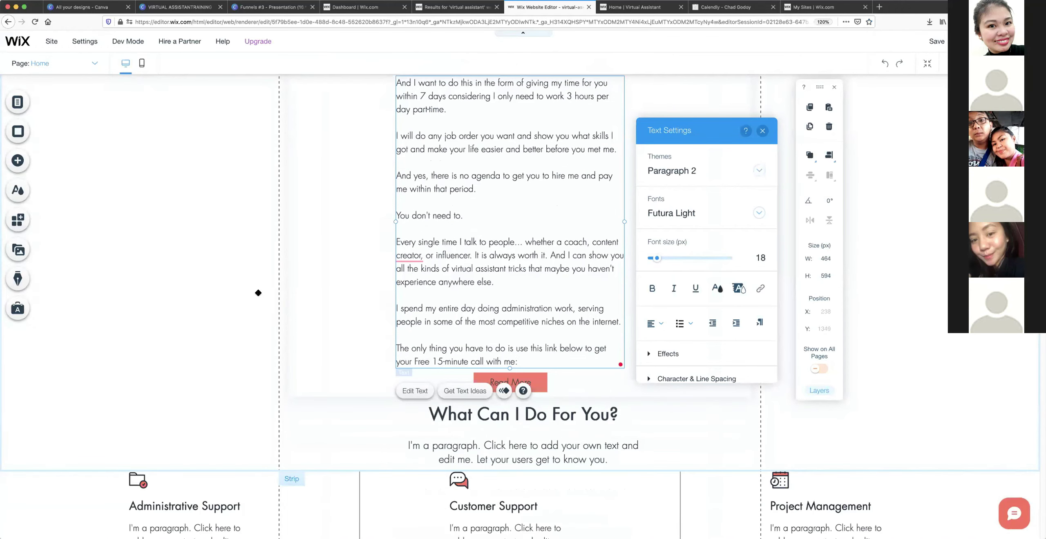
{"action": "left_click", "coordinate": [532, 282]}
{"action": "scroll", "coordinate": [531, 285], "scroll_direction": "up", "scroll_amount": 2}
{"action": "left_click_drag", "start_coordinate": [532, 283], "coordinate": [530, 281]}
{"action": "scroll", "coordinate": [543, 322], "scroll_direction": "down", "scroll_amount": 1}
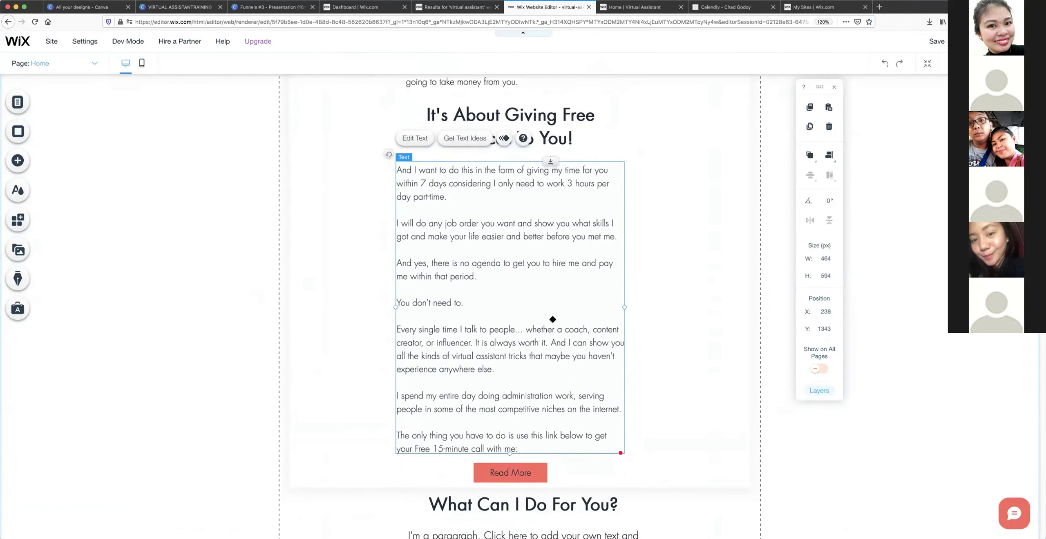
{"action": "scroll", "coordinate": [664, 347], "scroll_direction": "down", "scroll_amount": 1}
Move the introduction text to X 257, Y 1017 and the "It's About Giving Free Services To You!" heading to X 301, Y 1217.
{"action": "left_click", "coordinate": [665, 346]}
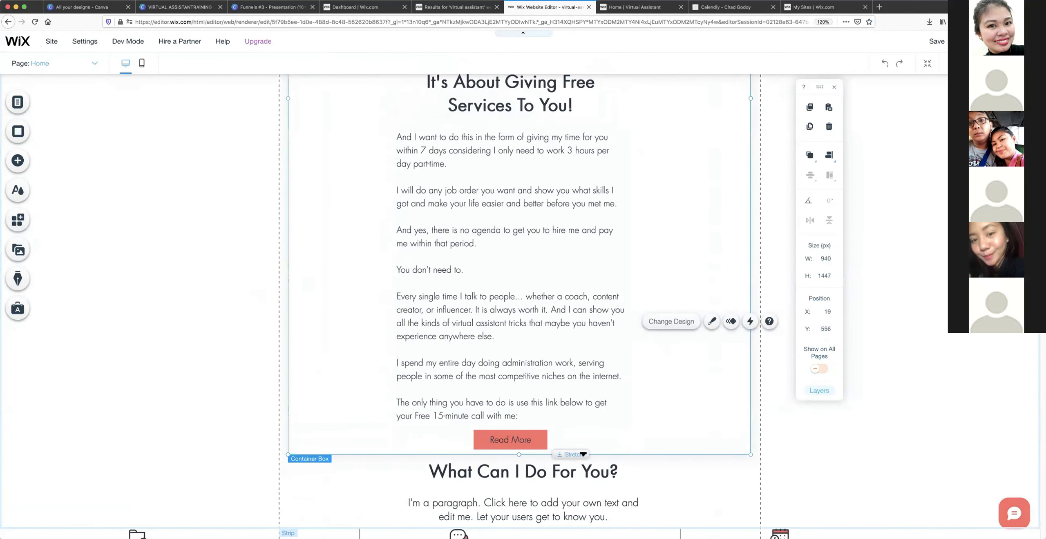
{"action": "scroll", "coordinate": [626, 404], "scroll_direction": "up", "scroll_amount": 6}
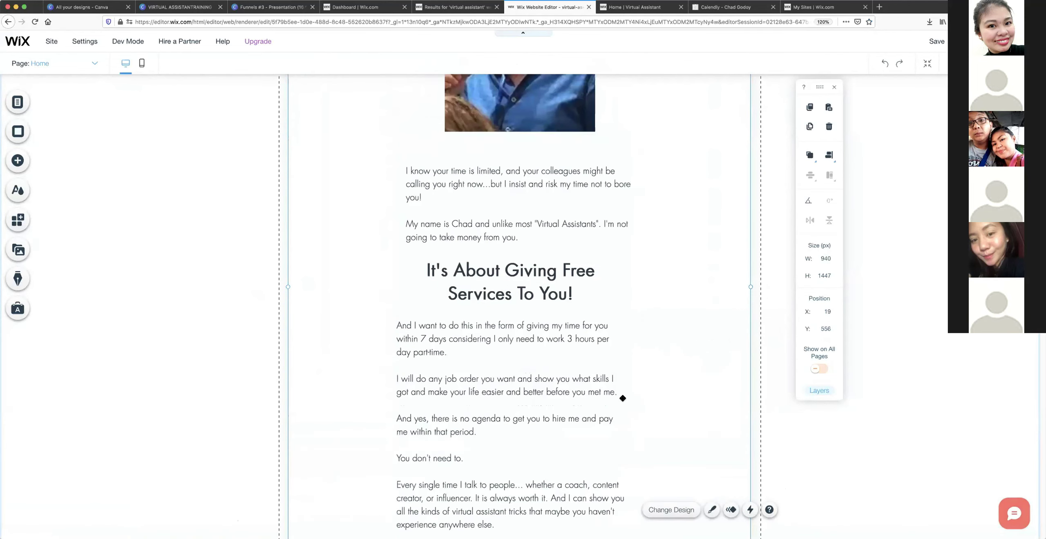
{"action": "left_click", "coordinate": [544, 274]}
{"action": "left_click_drag", "start_coordinate": [546, 274], "coordinate": [545, 269]}
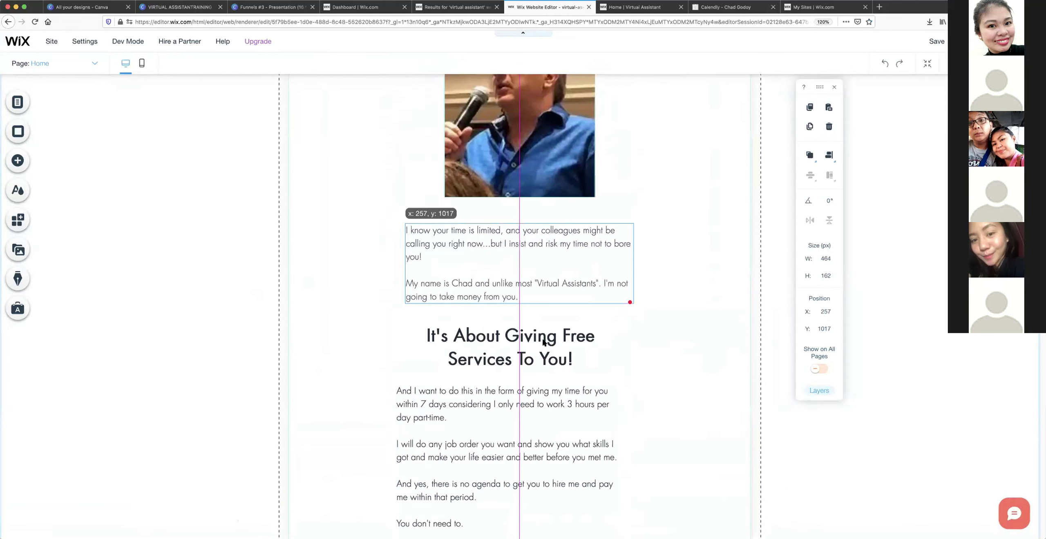
{"action": "left_click_drag", "start_coordinate": [545, 343], "coordinate": [555, 340]}
{"action": "scroll", "coordinate": [547, 367], "scroll_direction": "down", "scroll_amount": 6}
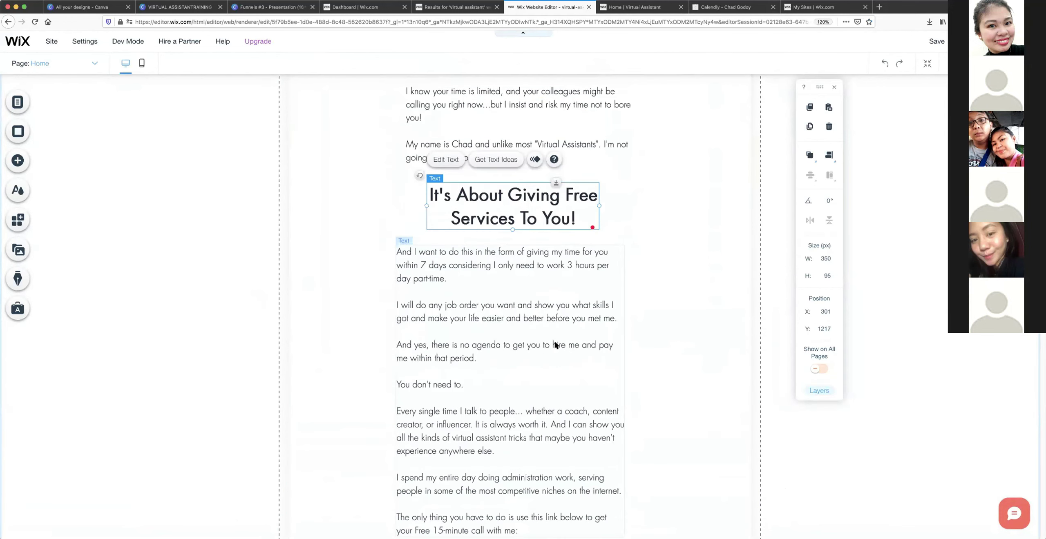
Extend the container box downward to a height of 1824 px.
{"action": "scroll", "coordinate": [694, 358], "scroll_direction": "down", "scroll_amount": 2}
{"action": "left_click", "coordinate": [691, 355]}
{"action": "left_click_drag", "start_coordinate": [560, 393], "coordinate": [565, 521]}
{"action": "scroll", "coordinate": [565, 383], "scroll_direction": "down", "scroll_amount": 3}
{"action": "scroll", "coordinate": [565, 382], "scroll_direction": "up", "scroll_amount": 4}
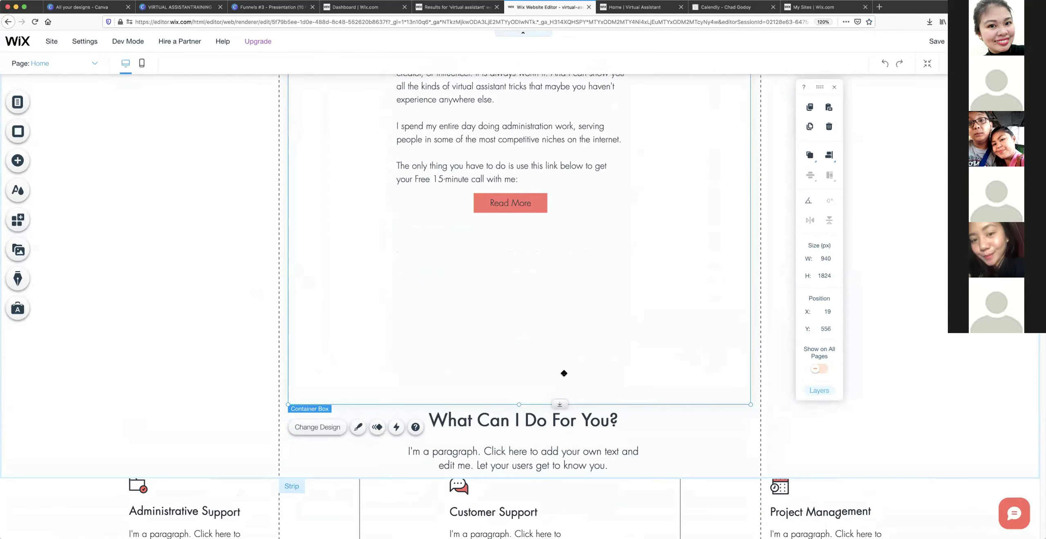
Place the Read More button below the body text at Y 1993, checking the spacing against the published reference site.
{"action": "left_click_drag", "start_coordinate": [523, 356], "coordinate": [527, 380]}
{"action": "scroll", "coordinate": [529, 372], "scroll_direction": "up", "scroll_amount": 3}
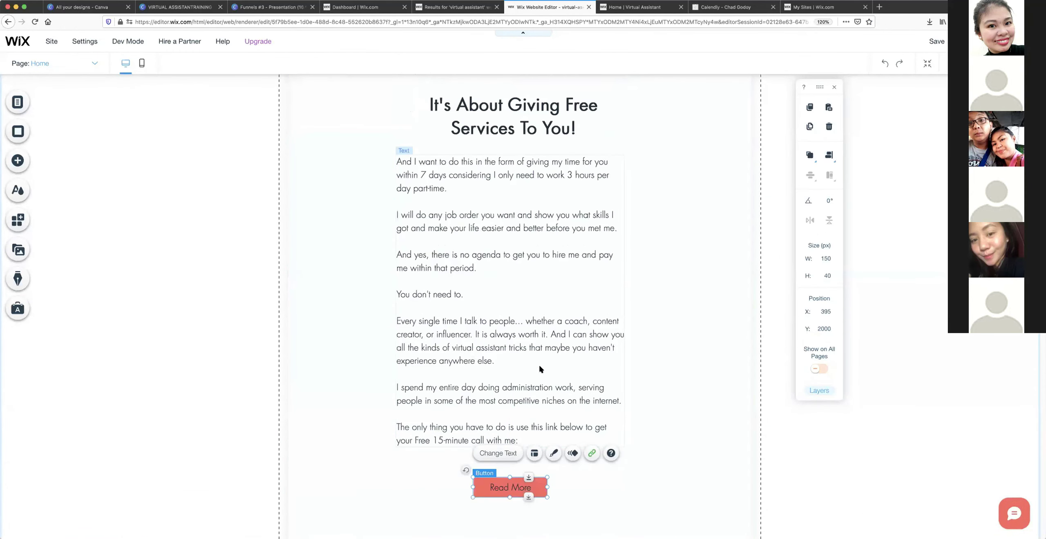
{"action": "scroll", "coordinate": [539, 366], "scroll_direction": "up", "scroll_amount": 3}
{"action": "left_click", "coordinate": [527, 209]}
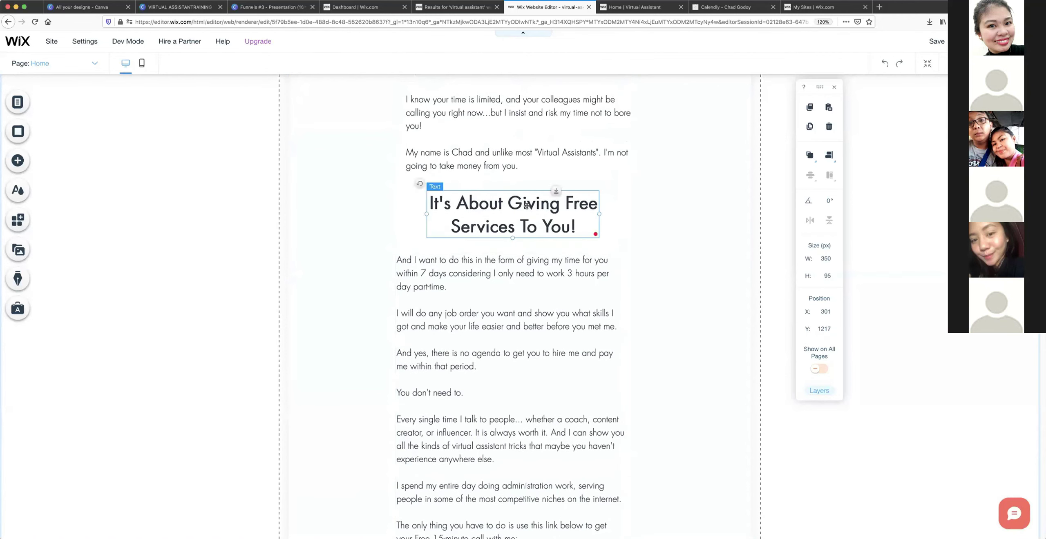
{"action": "left_click", "coordinate": [638, 7]}
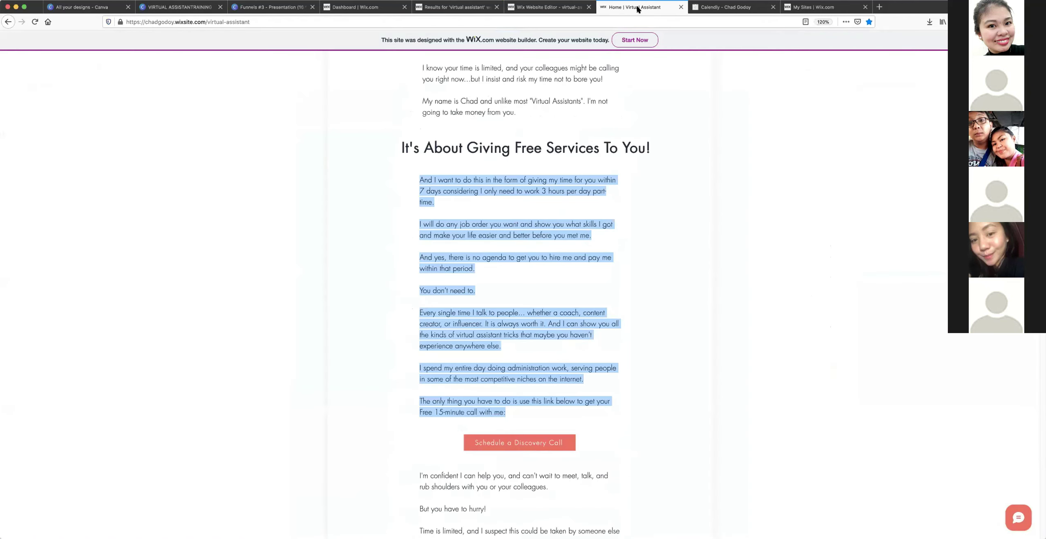
{"action": "scroll", "coordinate": [437, 344], "scroll_direction": "down", "scroll_amount": 2}
{"action": "left_click", "coordinate": [437, 343]}
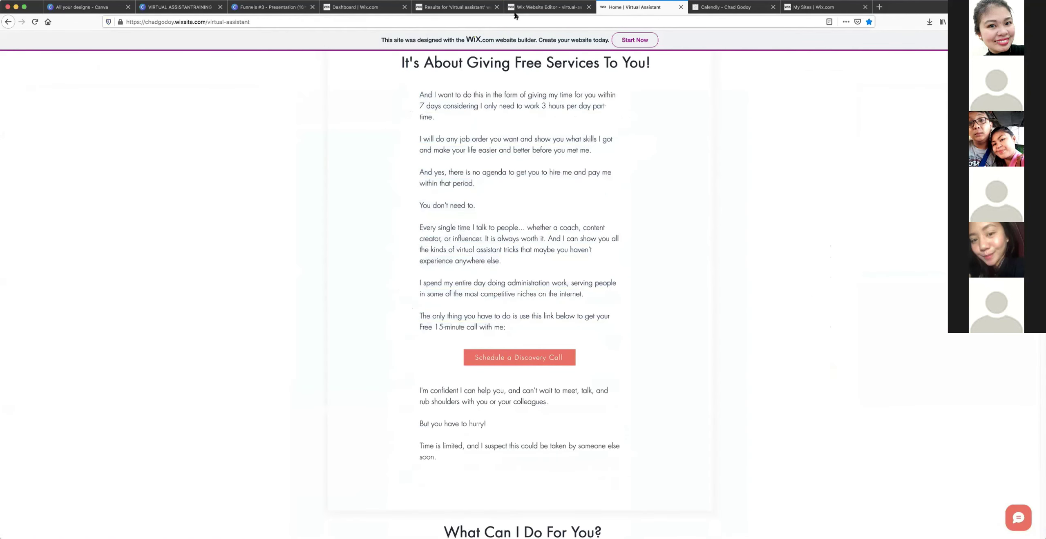
{"action": "left_click", "coordinate": [548, 7]}
{"action": "scroll", "coordinate": [488, 227], "scroll_direction": "down", "scroll_amount": 7}
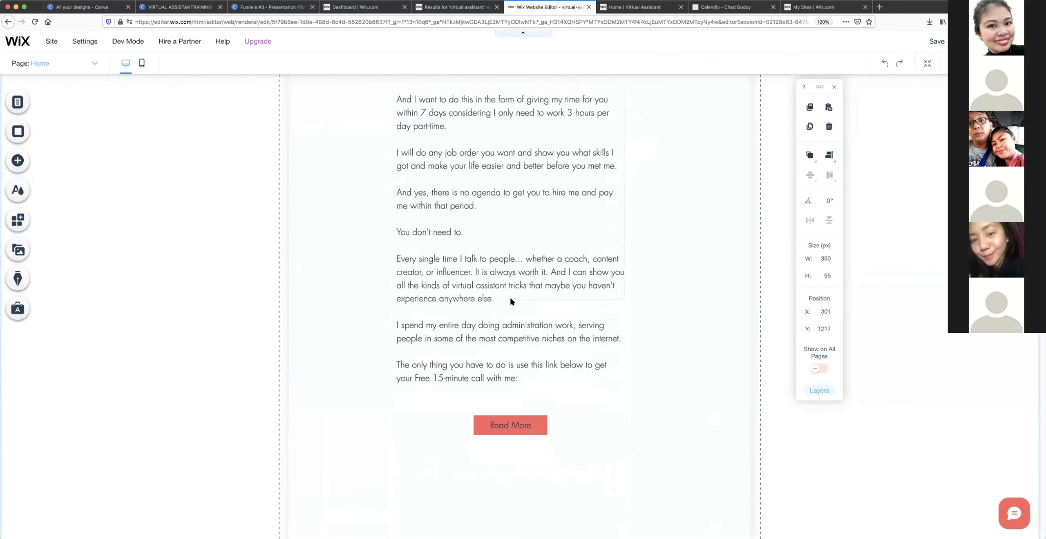
{"action": "left_click_drag", "start_coordinate": [512, 306], "coordinate": [514, 309]}
{"action": "scroll", "coordinate": [522, 305], "scroll_direction": "up", "scroll_amount": 4}
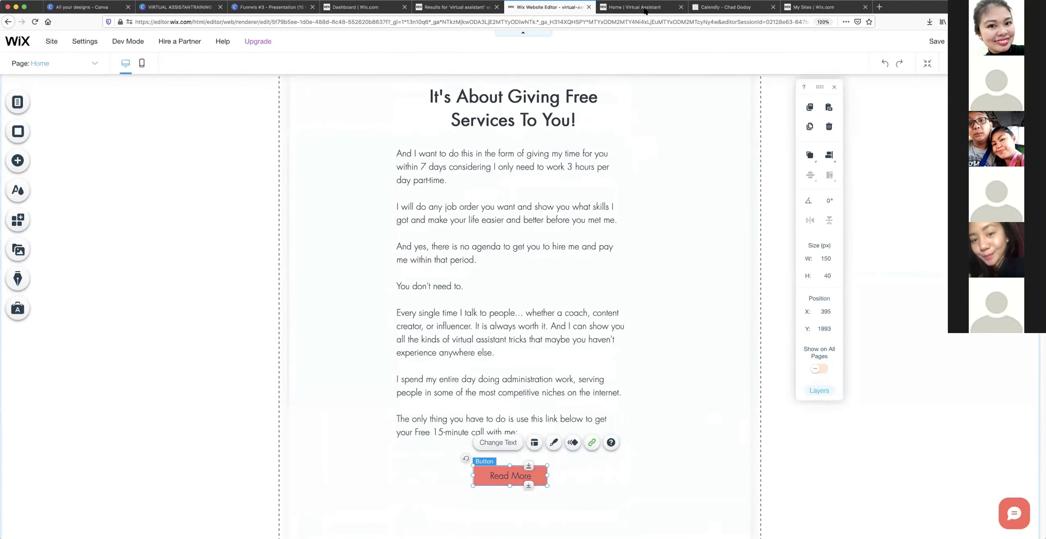
Check the call button's wording on the reference site and change the Read More button's label to "Schedule a Discovery Call".
{"action": "left_click", "coordinate": [645, 8]}
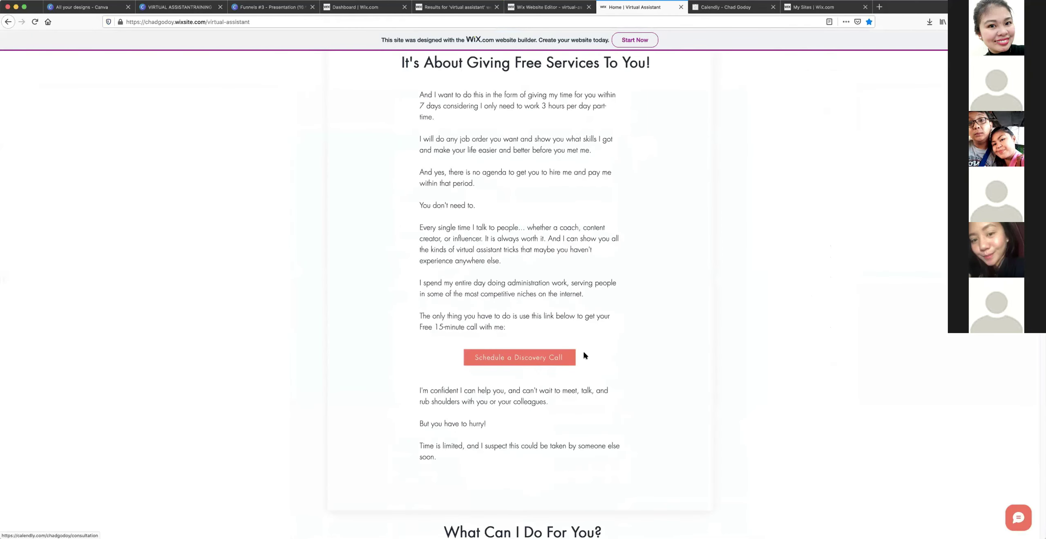
{"action": "left_click_drag", "start_coordinate": [583, 350], "coordinate": [539, 358]}
{"action": "left_click", "coordinate": [611, 359]}
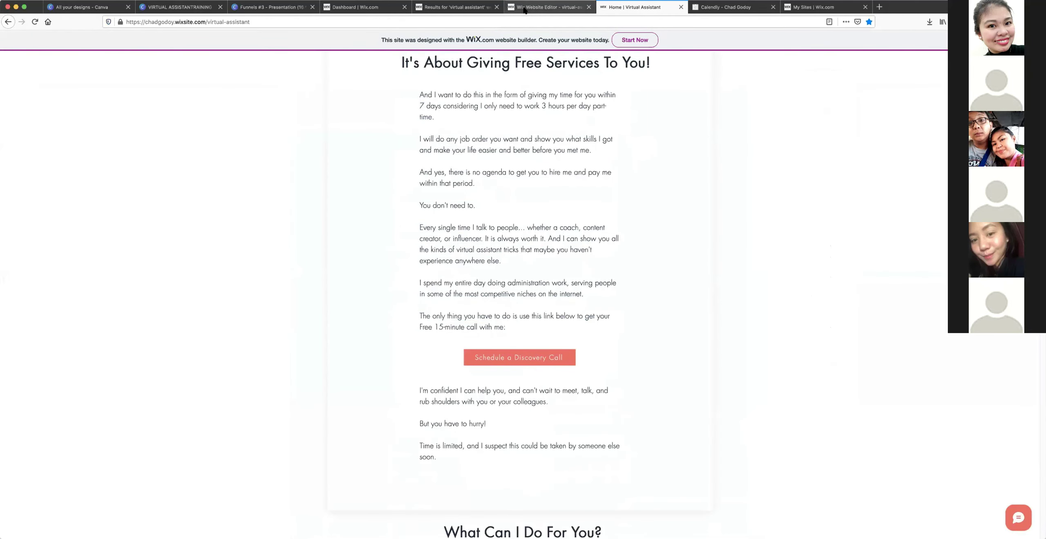
{"action": "left_click", "coordinate": [540, 8]}
{"action": "left_click", "coordinate": [500, 338]}
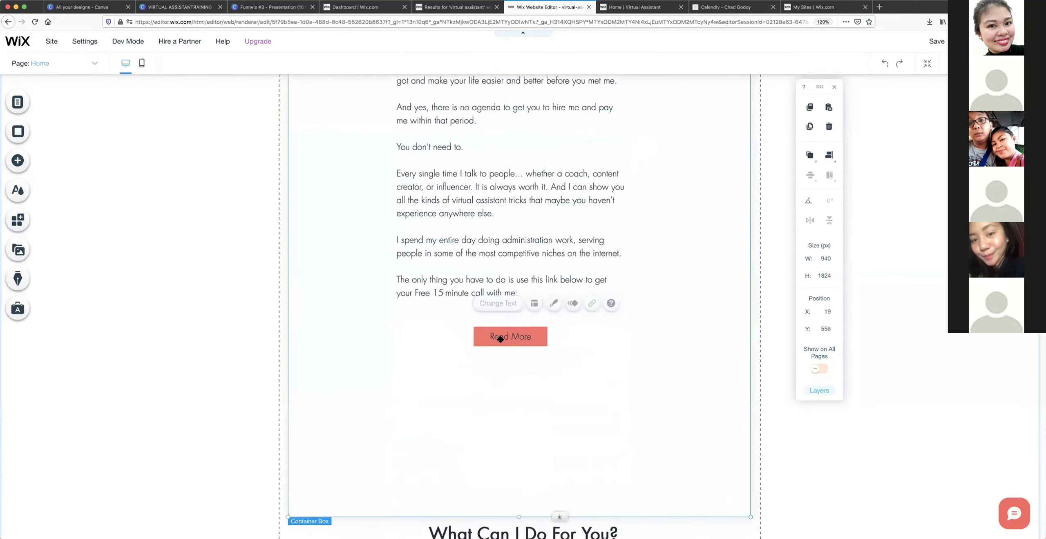
{"action": "left_click", "coordinate": [504, 307]}
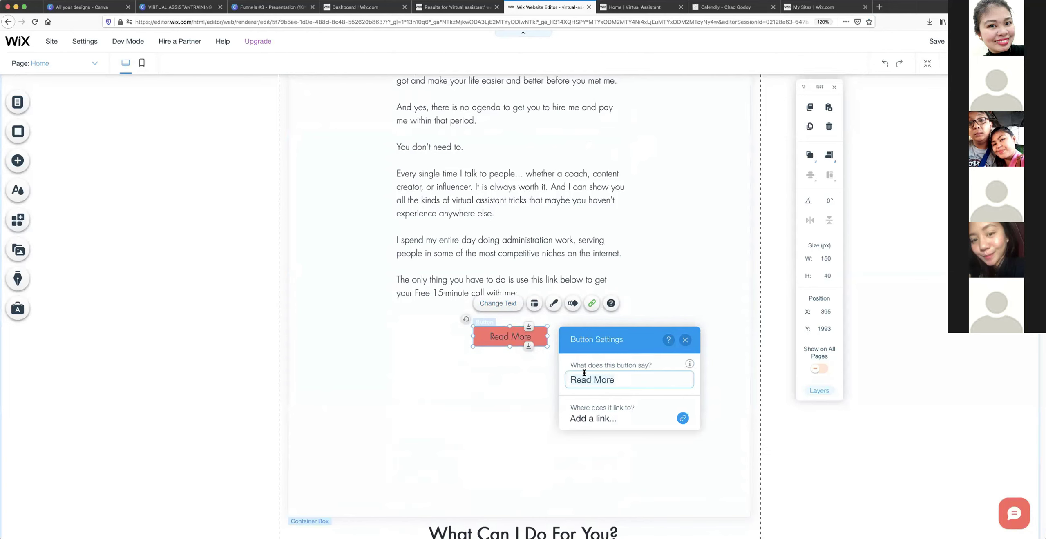
{"action": "key", "text": "super+a"}
{"action": "type", "text": "Schedule a Disc"}
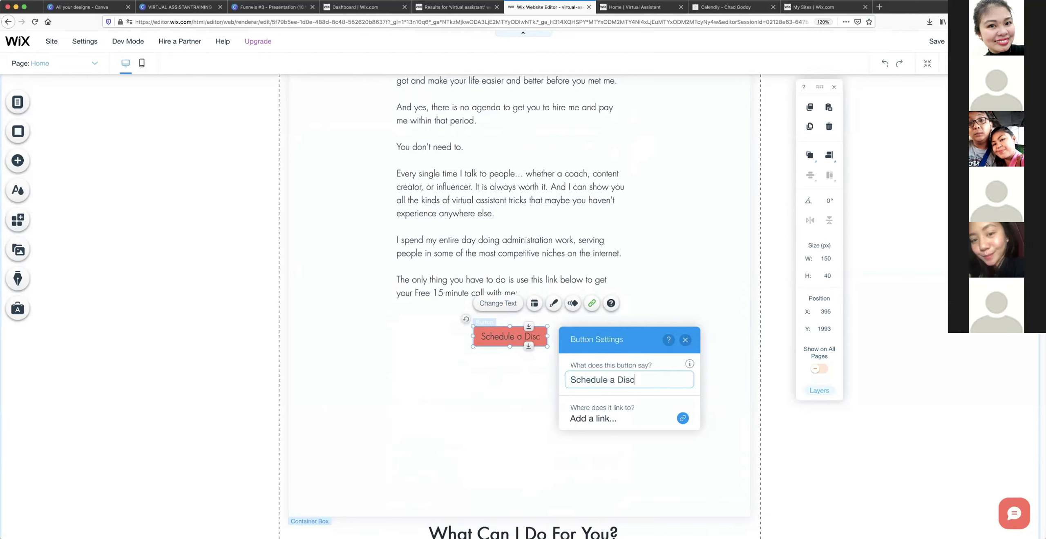
{"action": "type", "text": "overy Call"}
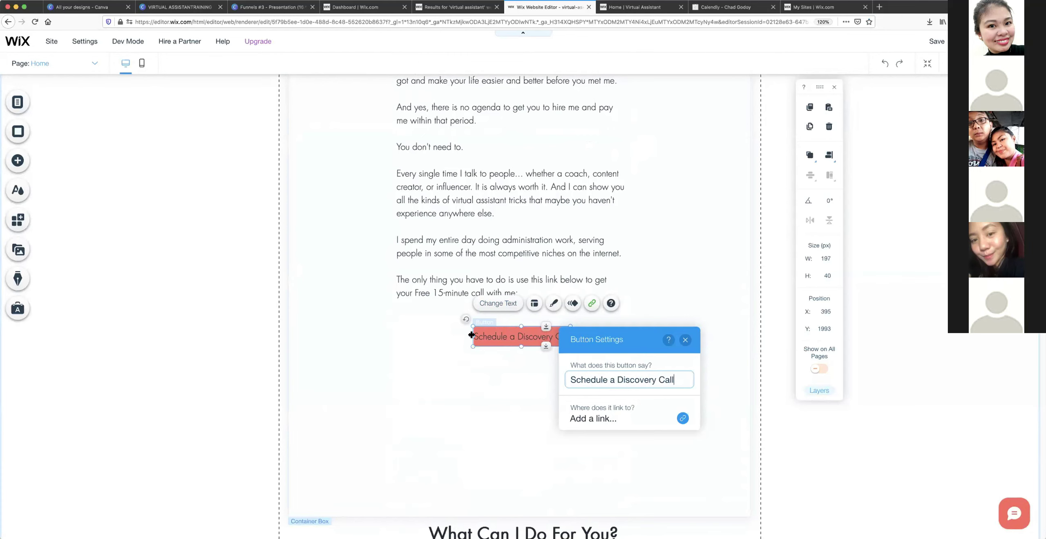
Widen the "Schedule a Discovery Call" button to 221 px and center it under the body text at X 359, Y 1987.
{"action": "left_click_drag", "start_coordinate": [471, 335], "coordinate": [461, 336]}
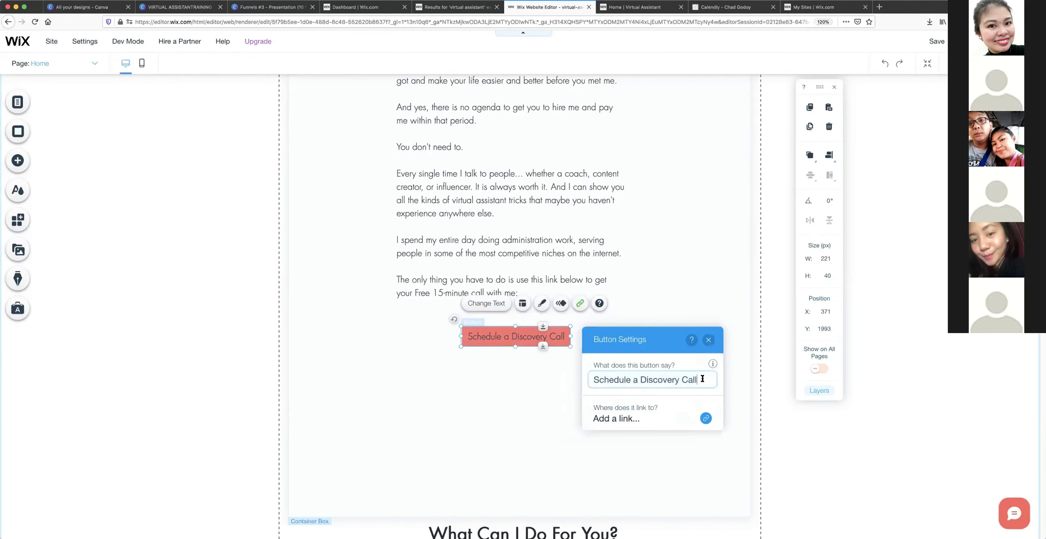
{"action": "type", "text": "!"}
{"action": "key", "text": "BackSpace"}
{"action": "left_click", "coordinate": [528, 344]}
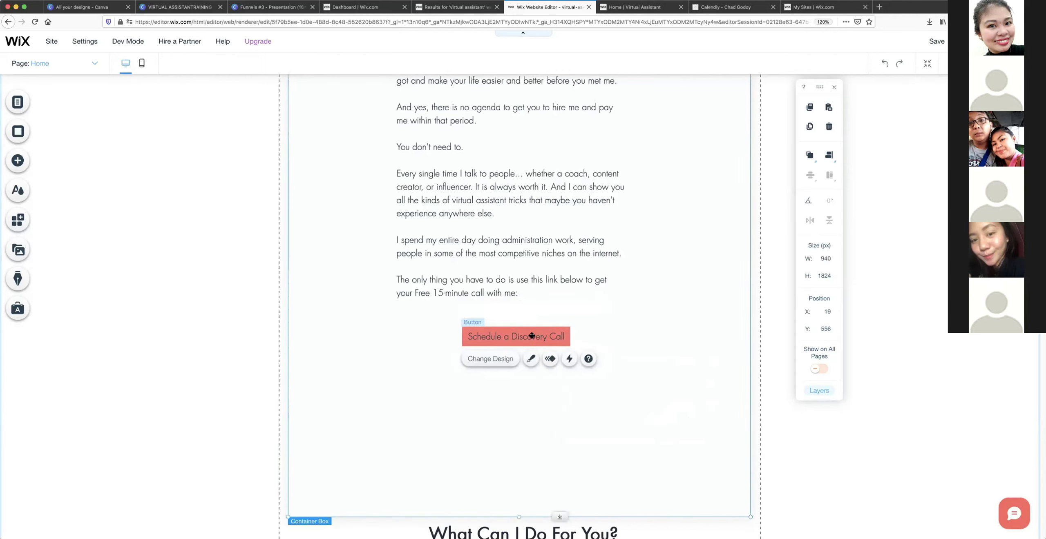
{"action": "mouse_move", "coordinate": [517, 330]}
{"action": "left_mouse_down"}
{"action": "mouse_move", "coordinate": [509, 323]}
{"action": "mouse_move", "coordinate": [522, 336]}
{"action": "left_mouse_up"}
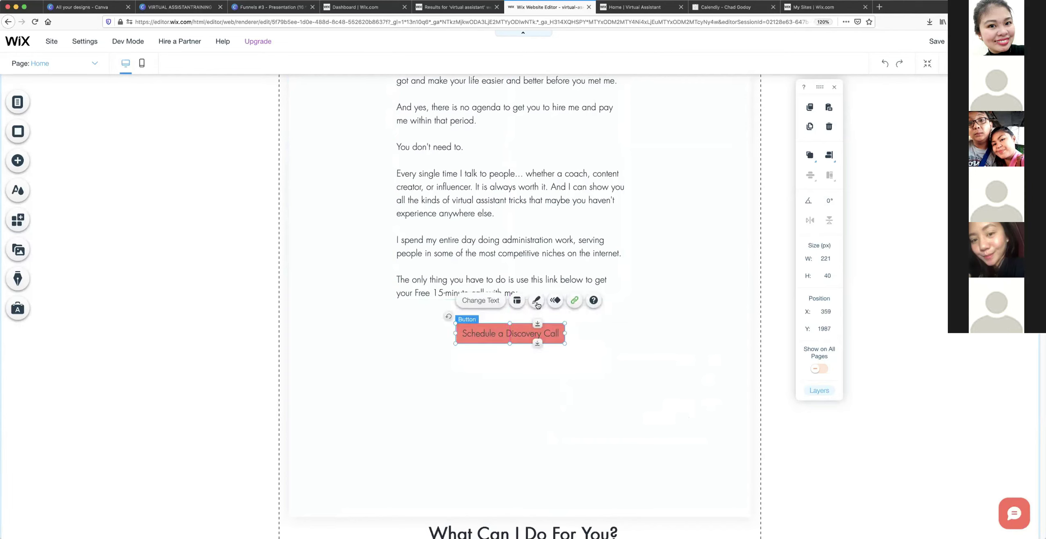
Customize the "Schedule a Discovery Call" button's design by setting its regular text color to white (#FFFFFF).
{"action": "left_click", "coordinate": [537, 301]}
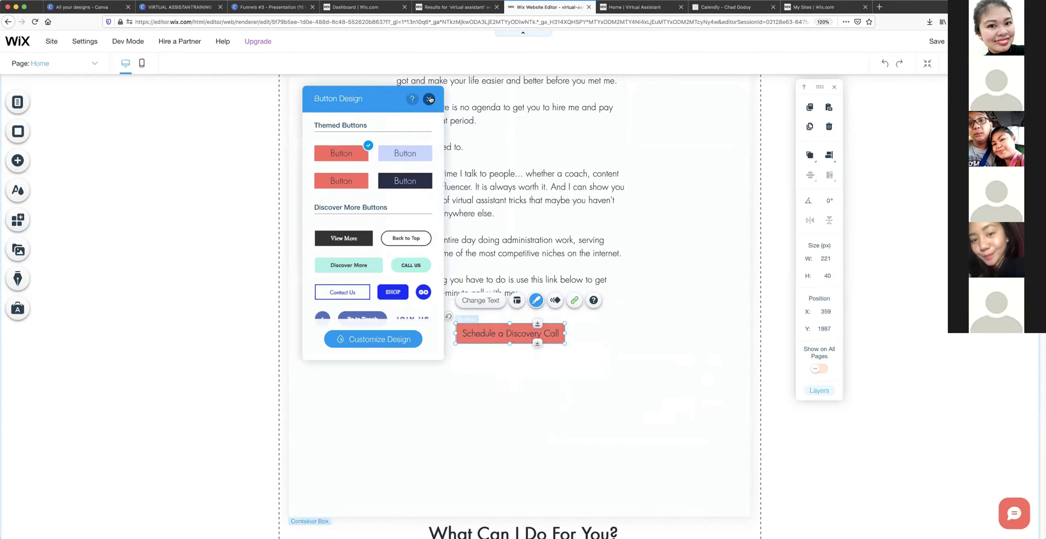
{"action": "left_click", "coordinate": [365, 340]}
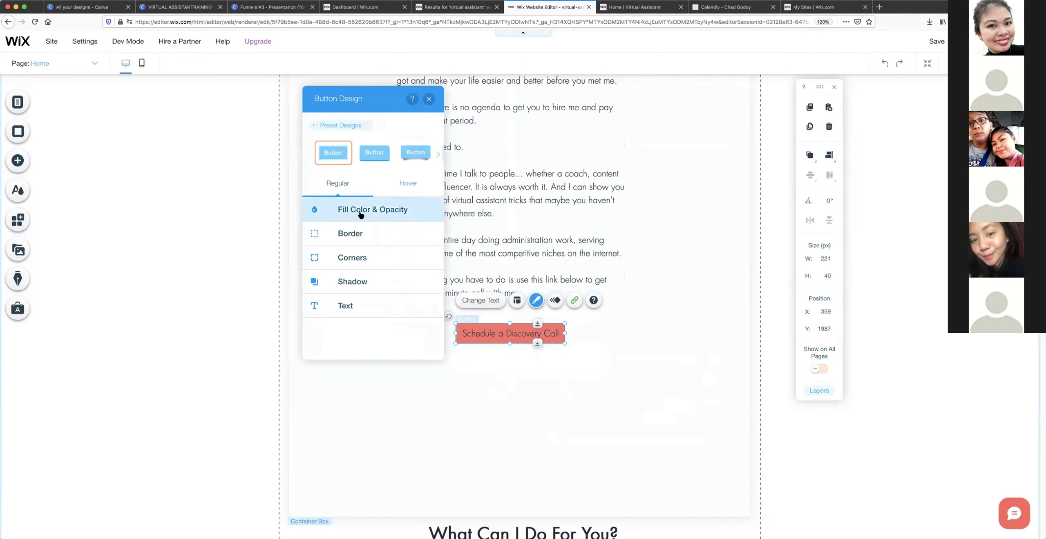
{"action": "left_click", "coordinate": [356, 304]}
{"action": "left_click", "coordinate": [425, 234]}
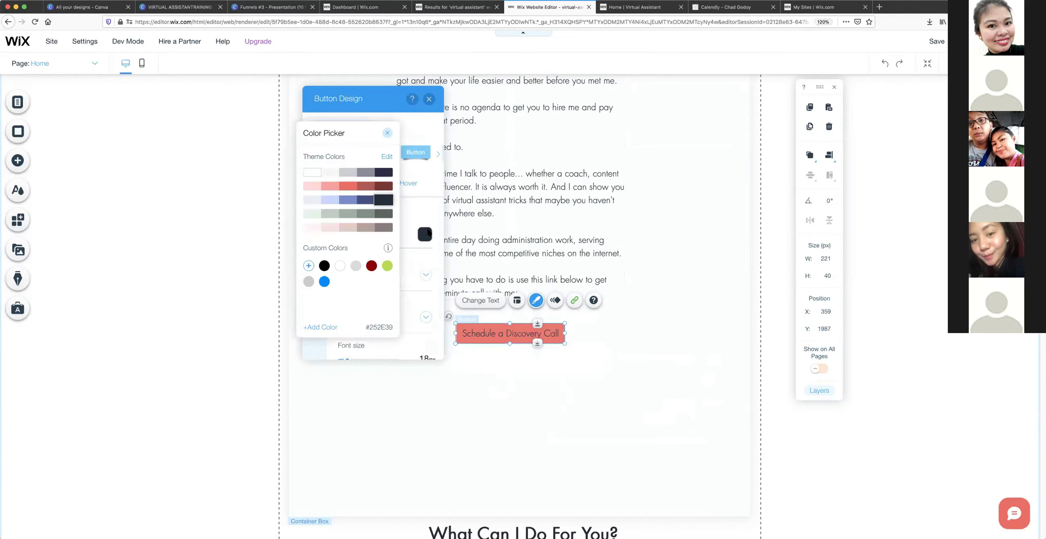
{"action": "left_click", "coordinate": [311, 172]}
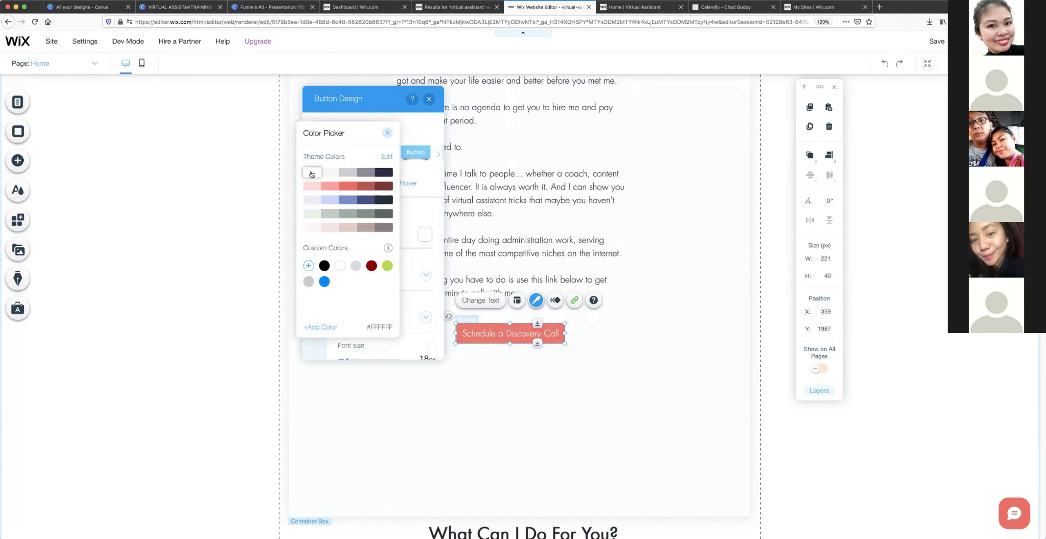
{"action": "left_click", "coordinate": [500, 421]}
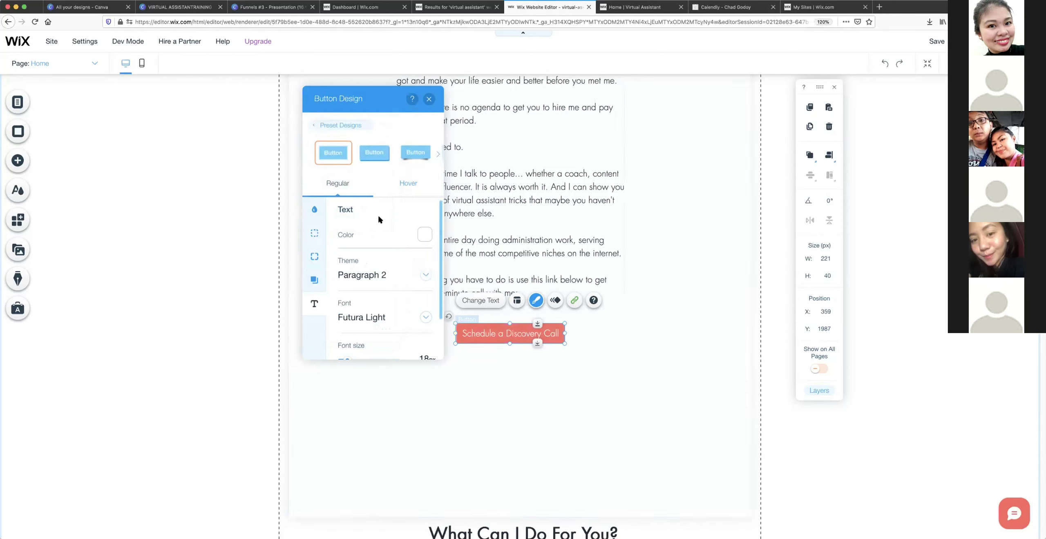
{"action": "scroll", "coordinate": [368, 236], "scroll_direction": "down", "scroll_amount": 1}
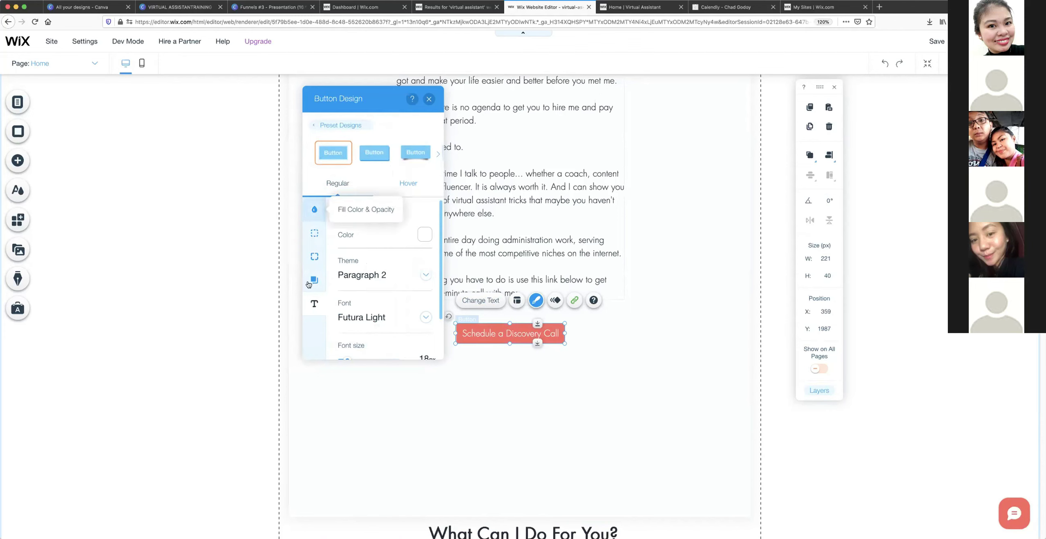
Check the text color of the "Schedule a Discovery Call" button in its design settings and close them.
{"action": "scroll", "coordinate": [313, 292], "scroll_direction": "up", "scroll_amount": 2}
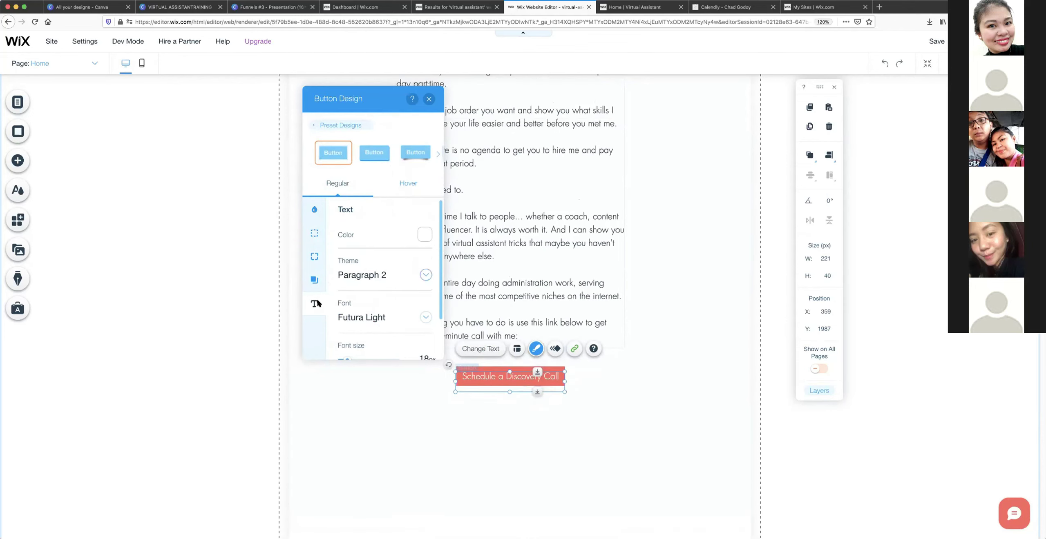
{"action": "left_click", "coordinate": [312, 290]}
{"action": "left_click", "coordinate": [316, 301]}
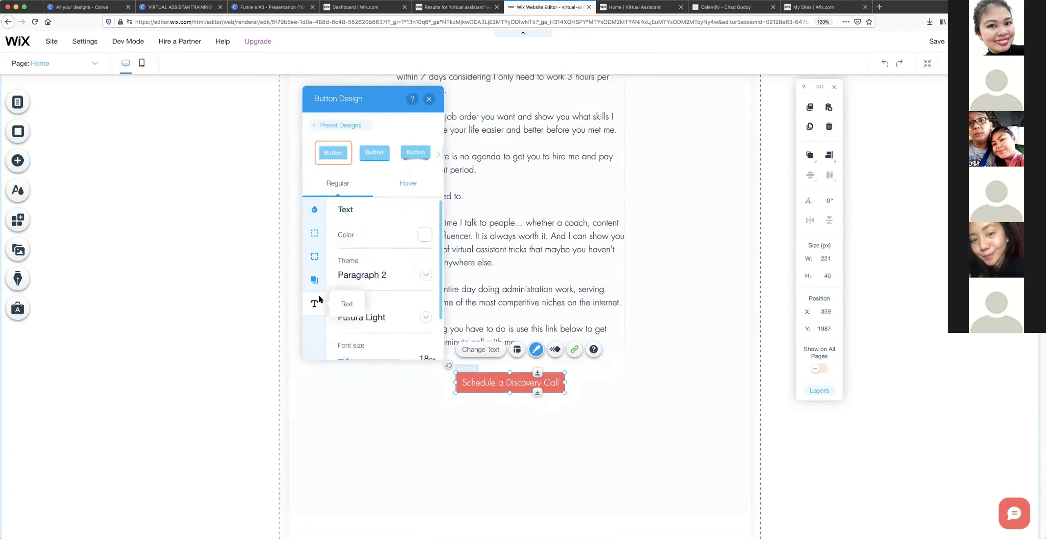
{"action": "left_click", "coordinate": [422, 235]}
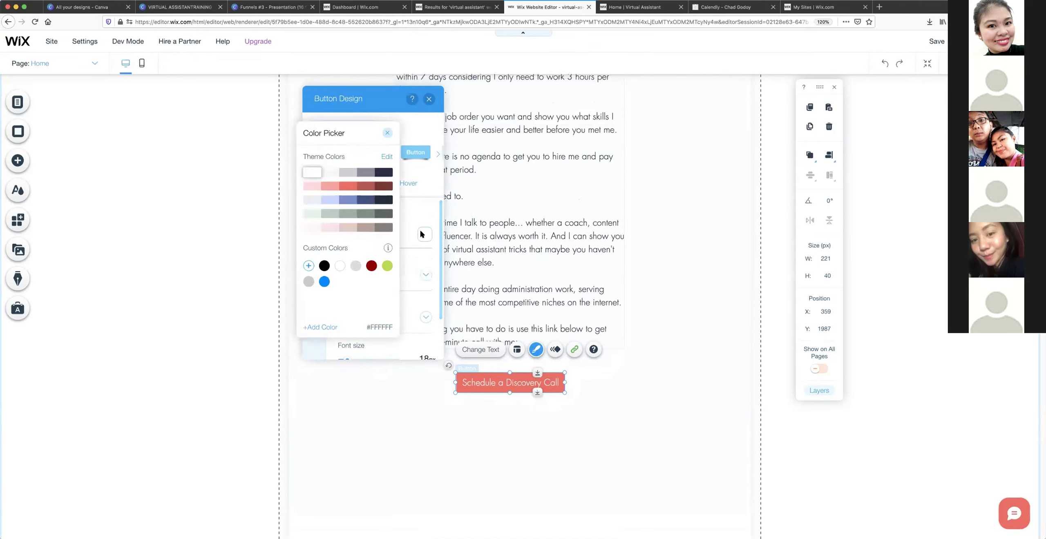
{"action": "left_click", "coordinate": [389, 132]}
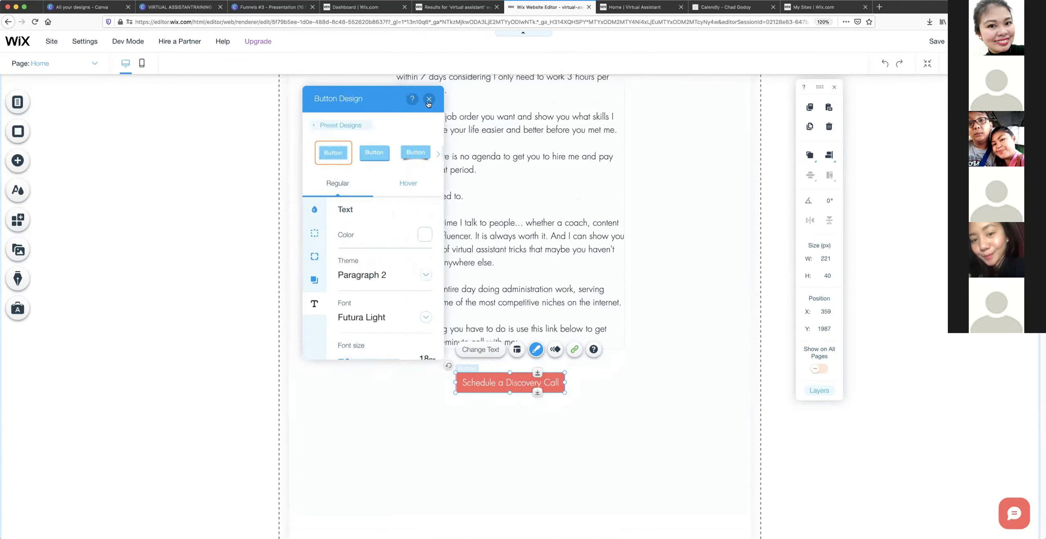
{"action": "left_click", "coordinate": [429, 100]}
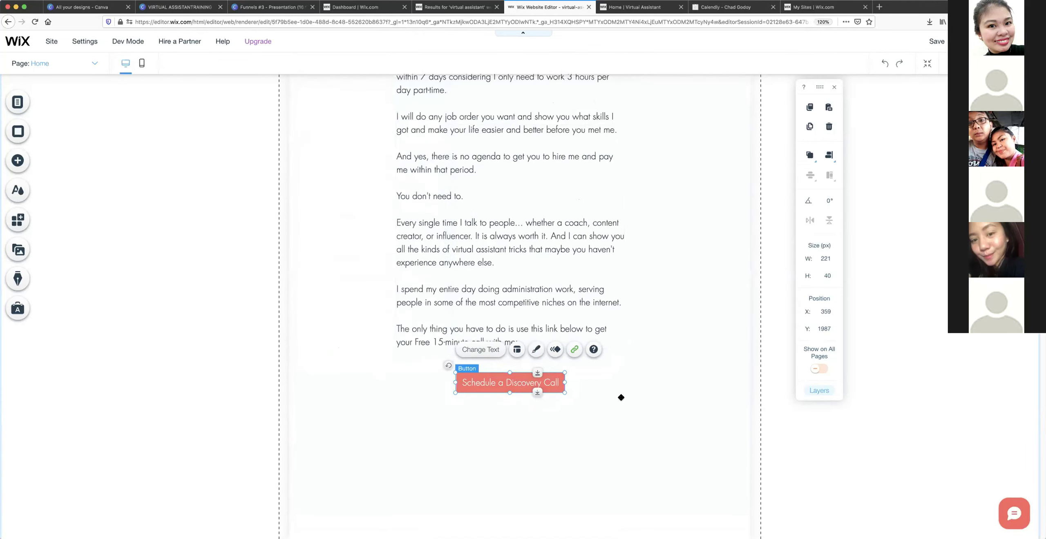
Nudge the "Schedule a Discovery Call" button to Y 1989, keeping it centered under the body text.
{"action": "left_click_drag", "start_coordinate": [541, 382], "coordinate": [536, 386]}
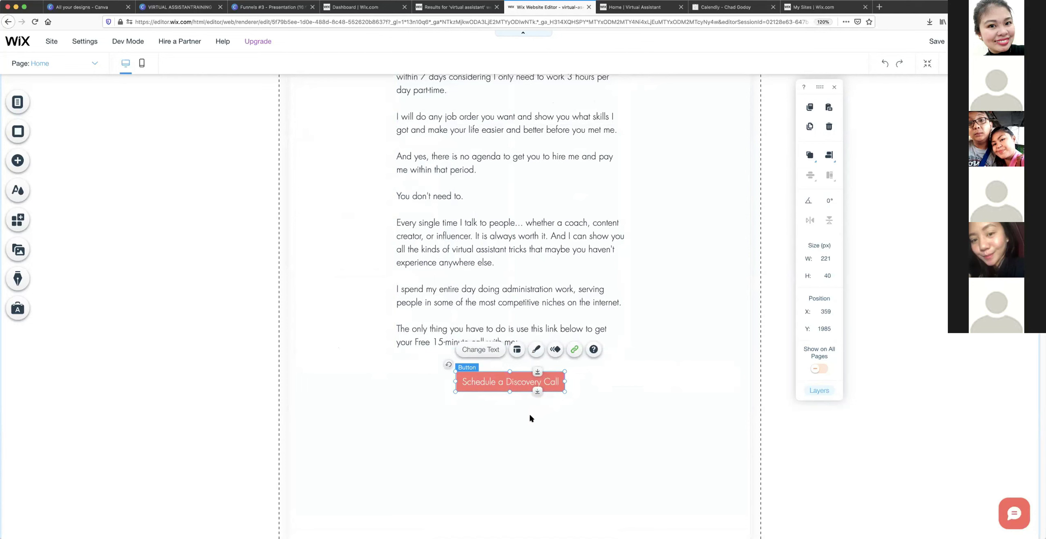
{"action": "scroll", "coordinate": [528, 421], "scroll_direction": "up", "scroll_amount": 2}
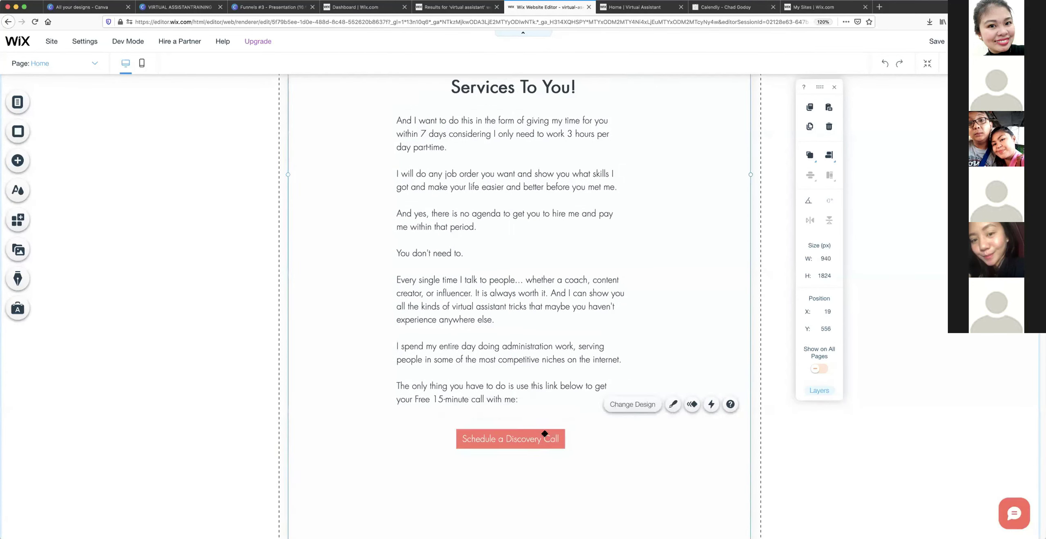
{"action": "left_click_drag", "start_coordinate": [542, 437], "coordinate": [543, 439]}
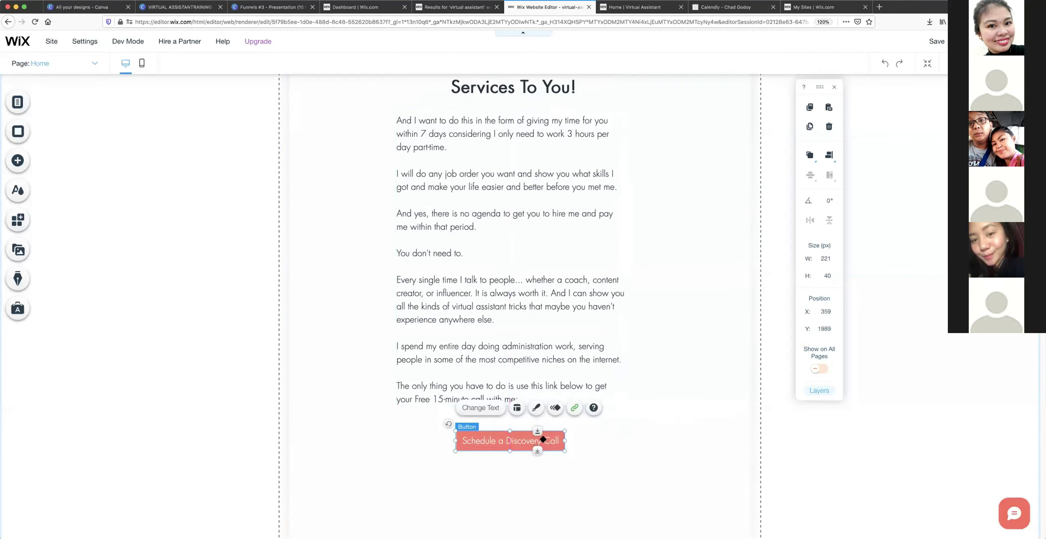
Open the link options of the "Schedule a Discovery Call" button and choose a web address that opens in a new window.
{"action": "left_click", "coordinate": [575, 408]}
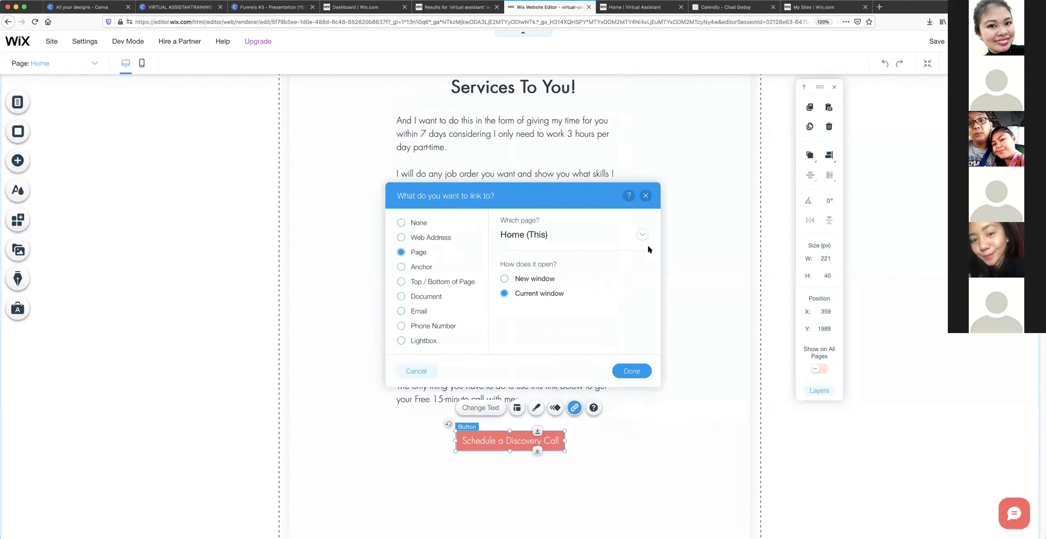
{"action": "left_click", "coordinate": [646, 196]}
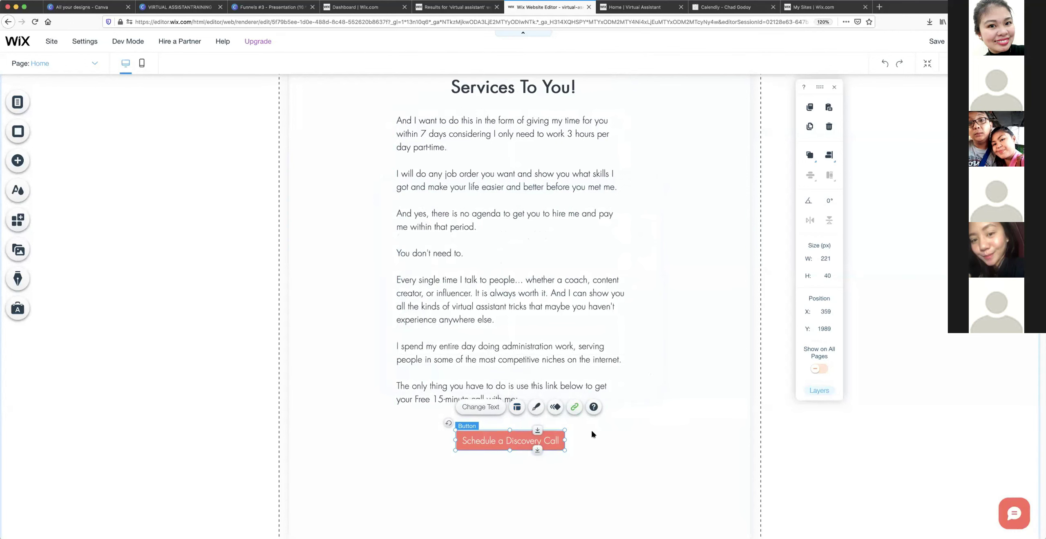
{"action": "scroll", "coordinate": [591, 430], "scroll_direction": "down", "scroll_amount": 2}
{"action": "left_click", "coordinate": [571, 399]}
{"action": "double_click", "coordinate": [543, 376]}
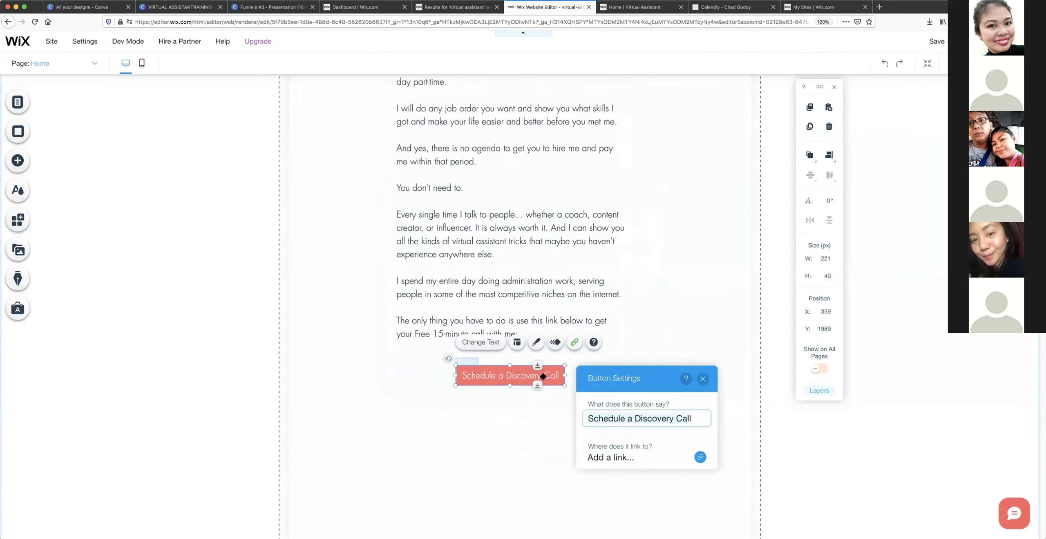
{"action": "left_click", "coordinate": [625, 459]}
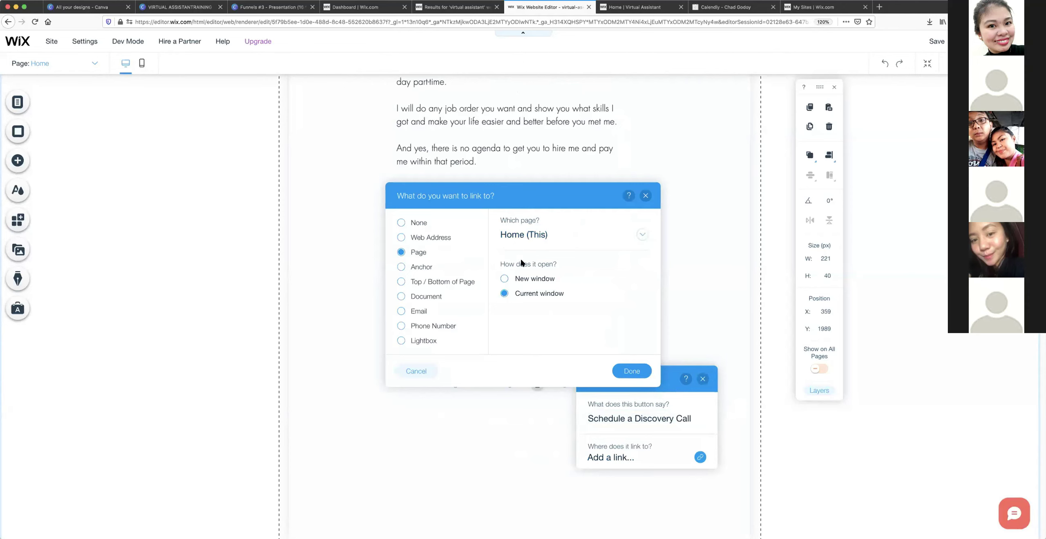
{"action": "left_click", "coordinate": [527, 279]}
{"action": "left_click", "coordinate": [526, 294]}
{"action": "left_click", "coordinate": [411, 239]}
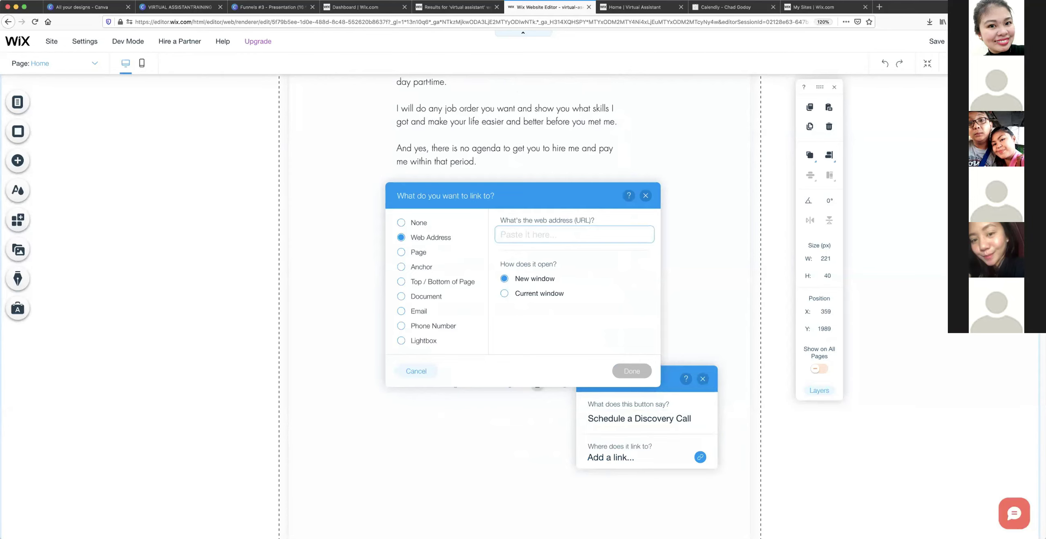
Open Calendly in a new browser tab and go to the account's event types to get the discovery consultation booking link.
{"action": "left_click", "coordinate": [879, 7]}
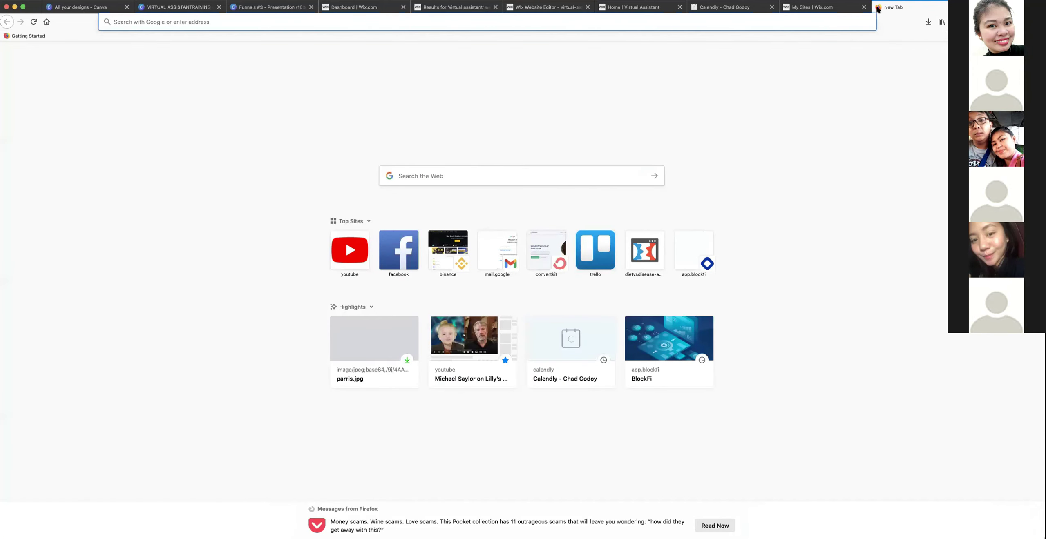
{"action": "type", "text": "calendly"}
{"action": "key", "text": "Return"}
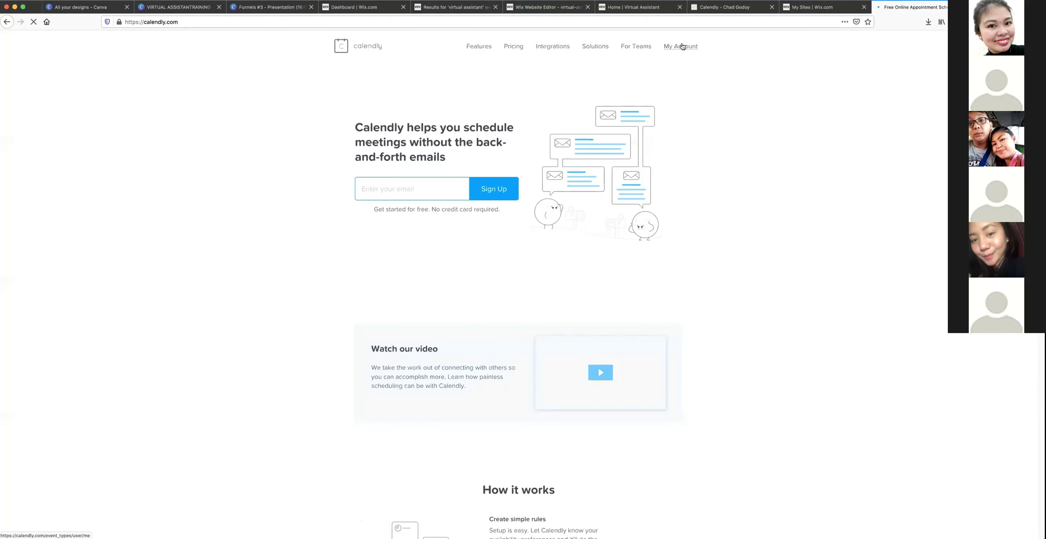
{"action": "left_click", "coordinate": [682, 46]}
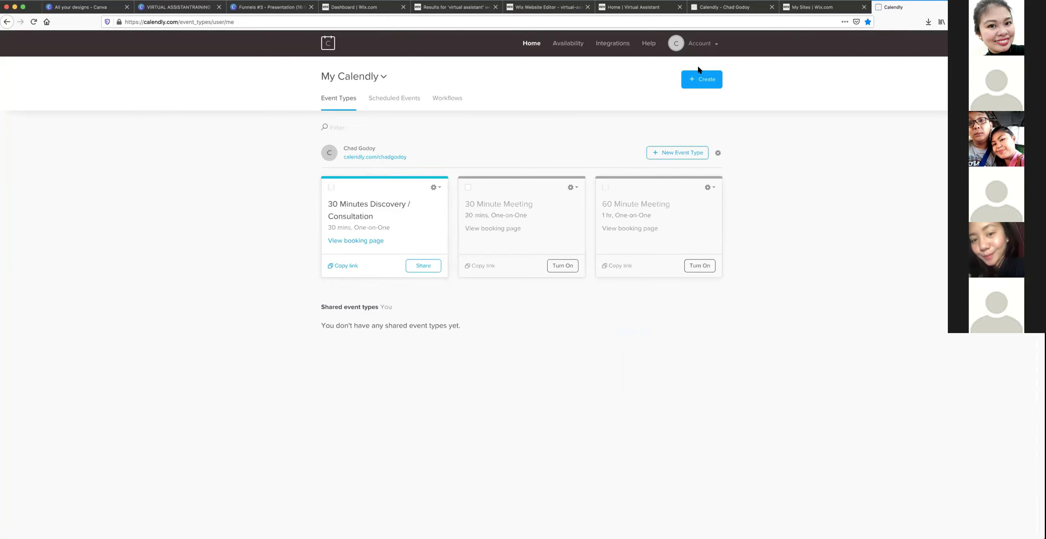
{"action": "left_click", "coordinate": [609, 8]}
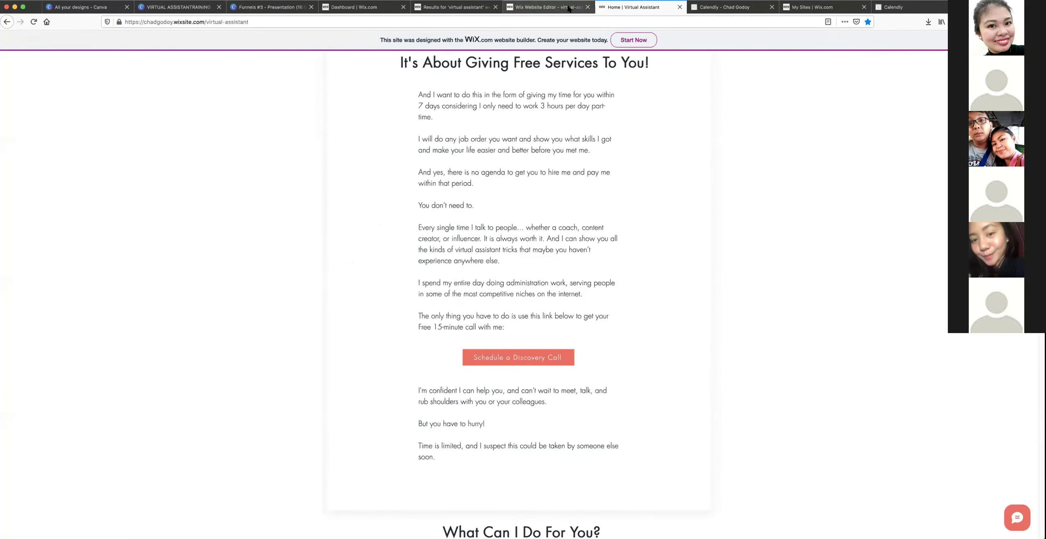
Back in the Wix editor, link the button to the Calendly consultation page's web address and close the button settings.
{"action": "left_click", "coordinate": [548, 7]}
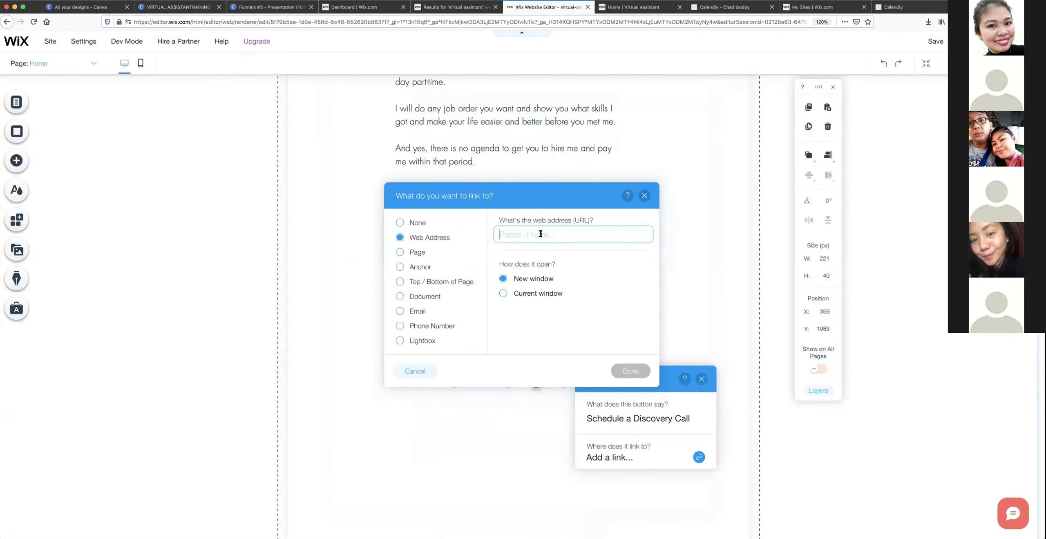
{"action": "type", "text": "https://calendly.com/chadgodoy/consultation"}
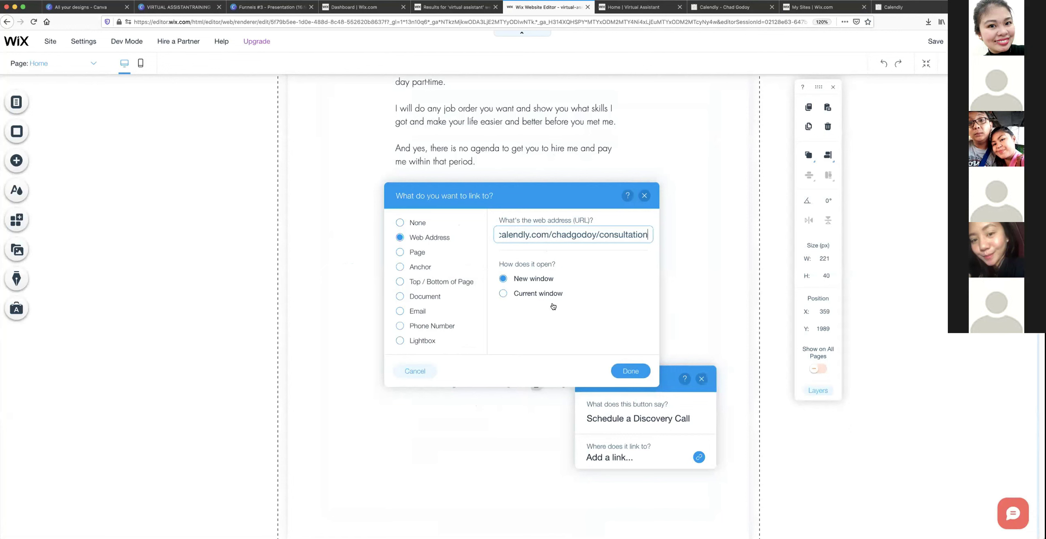
{"action": "left_click", "coordinate": [624, 370]}
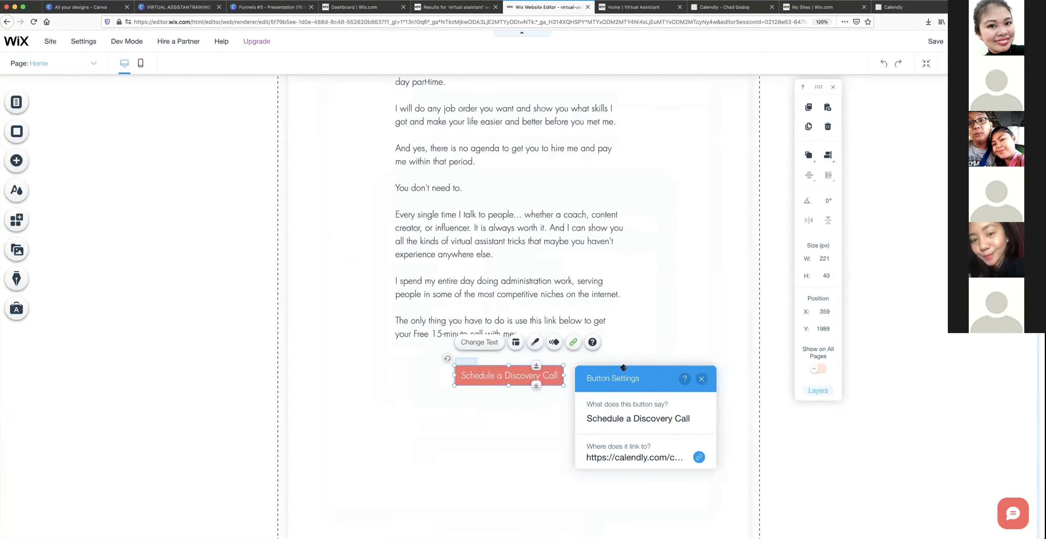
{"action": "left_click", "coordinate": [513, 429]}
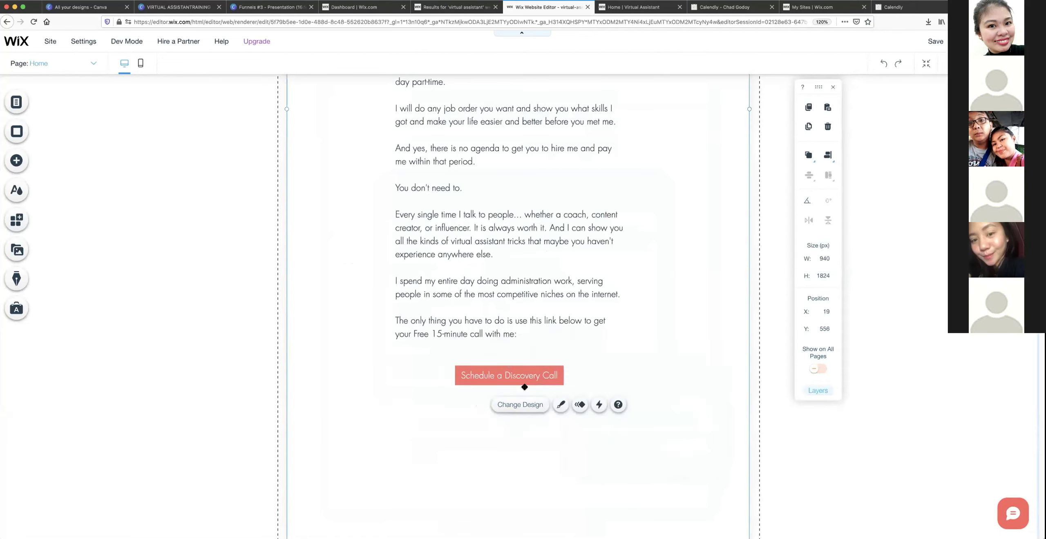
Move the "Schedule a Discovery Call" button up to Y 1980 at X 359 and save the site.
{"action": "left_click_drag", "start_coordinate": [526, 372], "coordinate": [531, 368]}
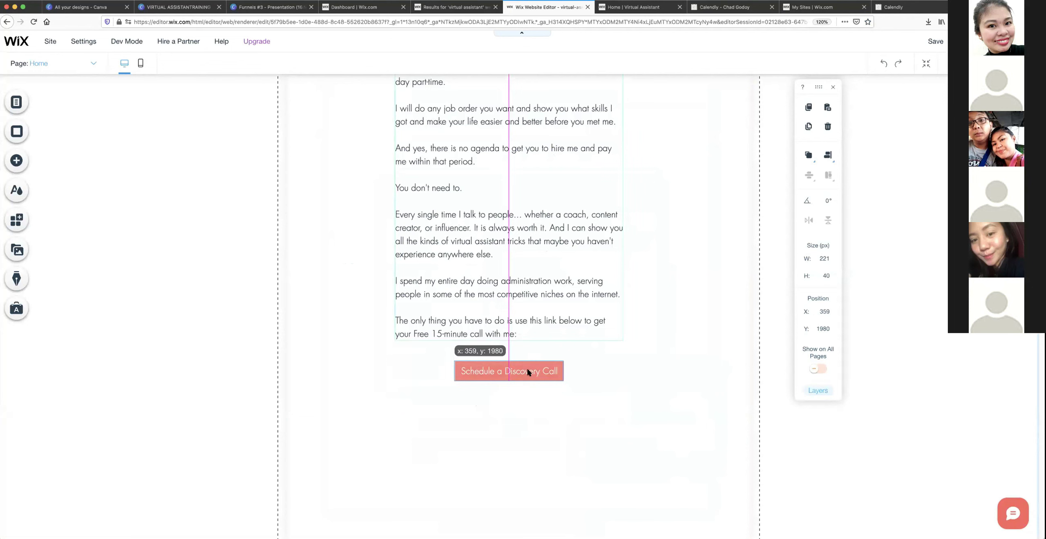
{"action": "left_click", "coordinate": [920, 41]}
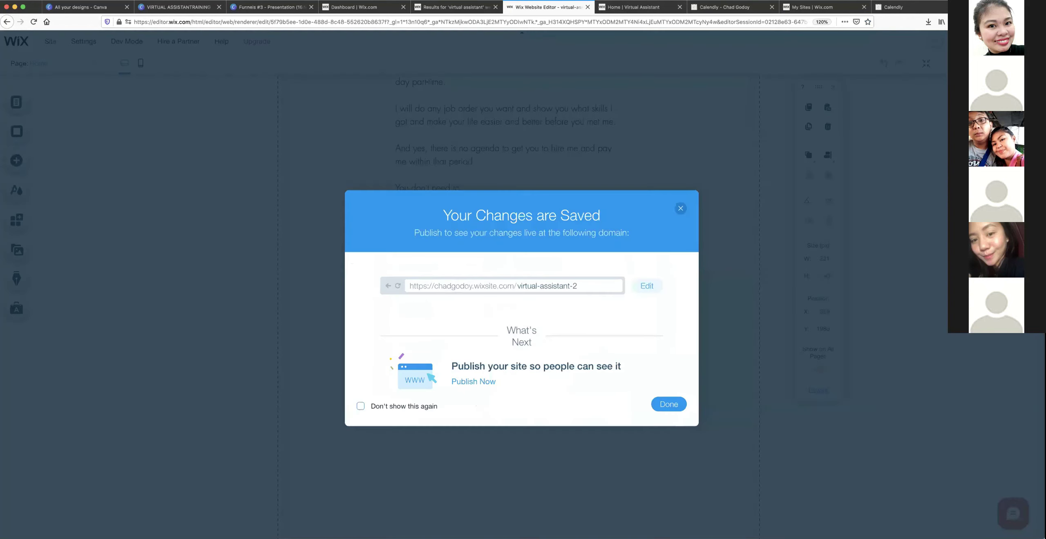
{"action": "left_click", "coordinate": [667, 403]}
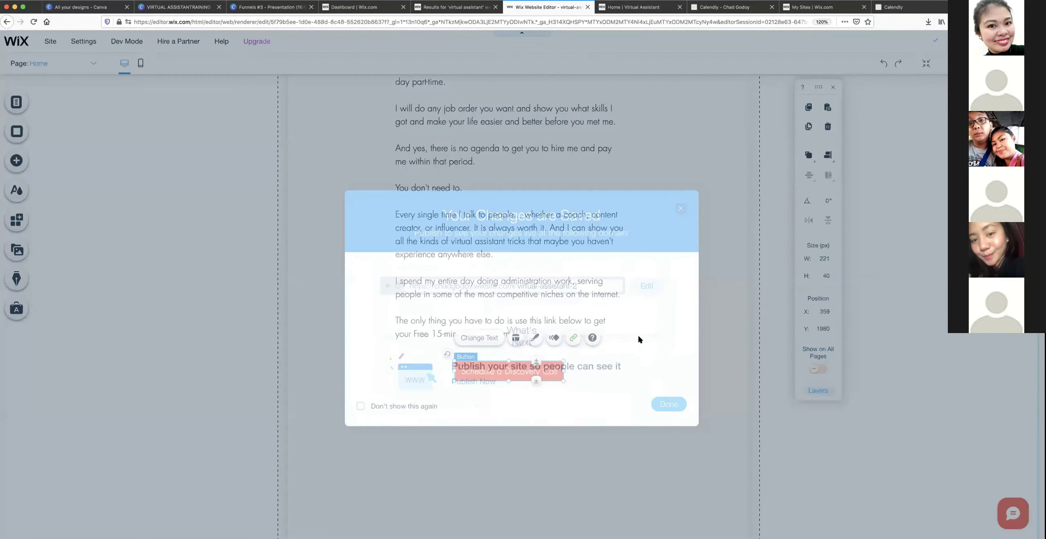
Preview the page in desktop view from the call button up to the header, and check its mobile layout.
{"action": "left_click", "coordinate": [384, 168]}
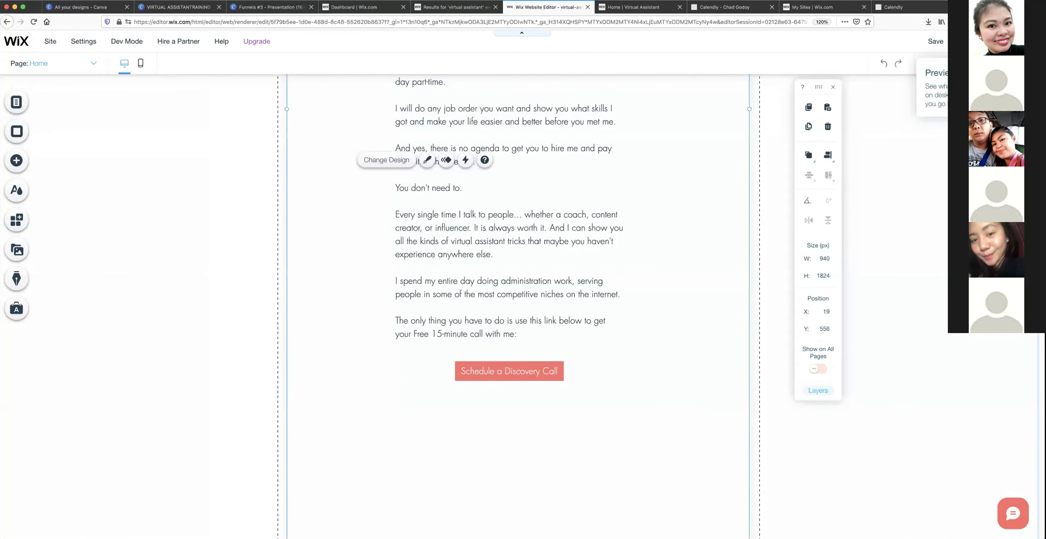
{"action": "key", "text": "super+shift+p"}
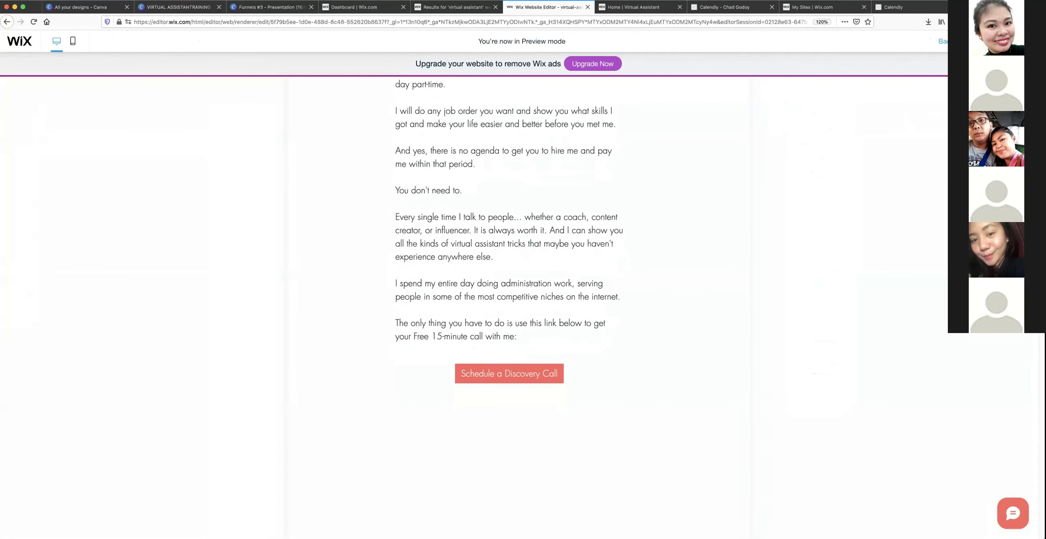
{"action": "scroll", "coordinate": [765, 201], "scroll_direction": "up", "scroll_amount": 5}
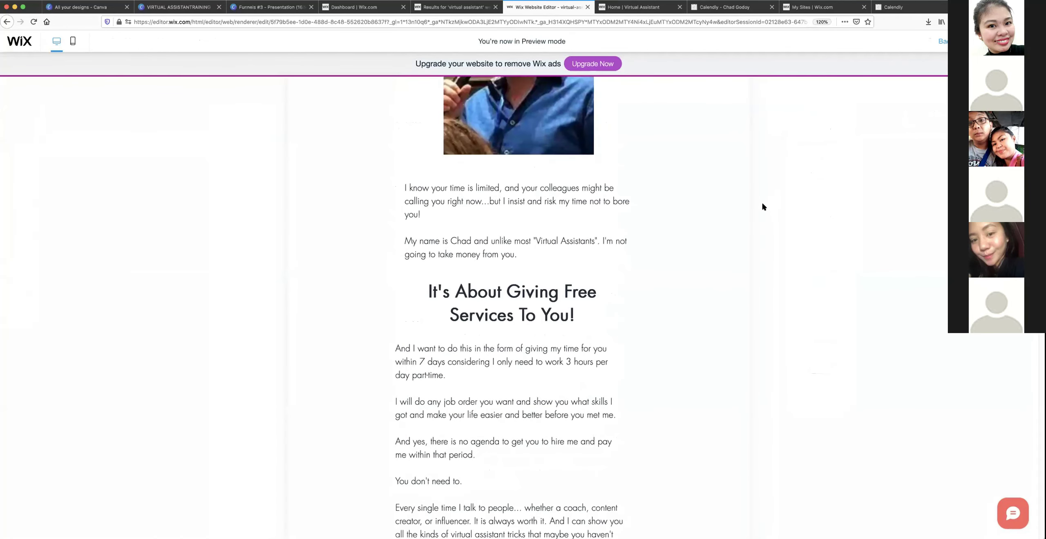
{"action": "scroll", "coordinate": [763, 204], "scroll_direction": "up", "scroll_amount": 5}
{"action": "scroll", "coordinate": [763, 207], "scroll_direction": "up", "scroll_amount": 3}
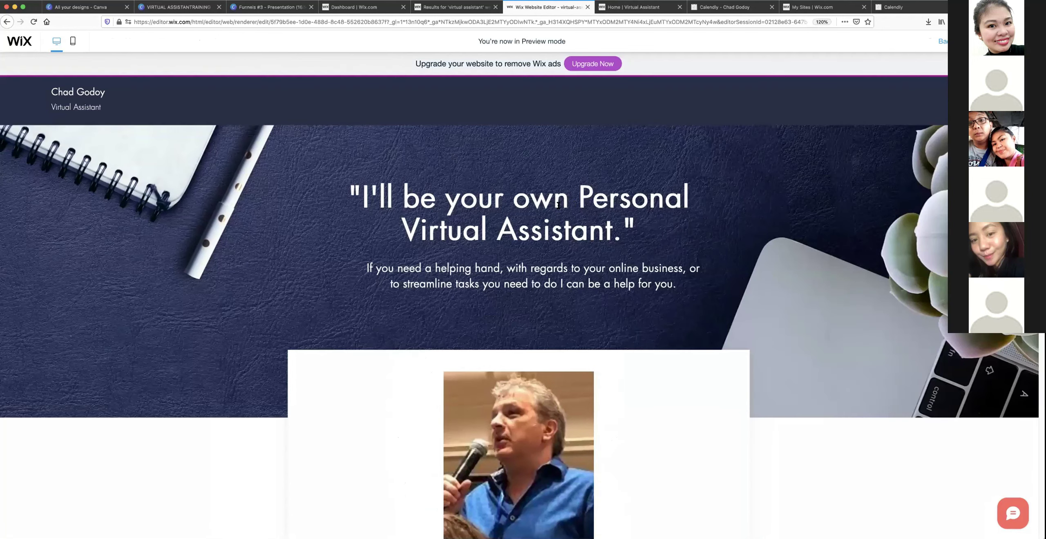
{"action": "left_click", "coordinate": [74, 41]}
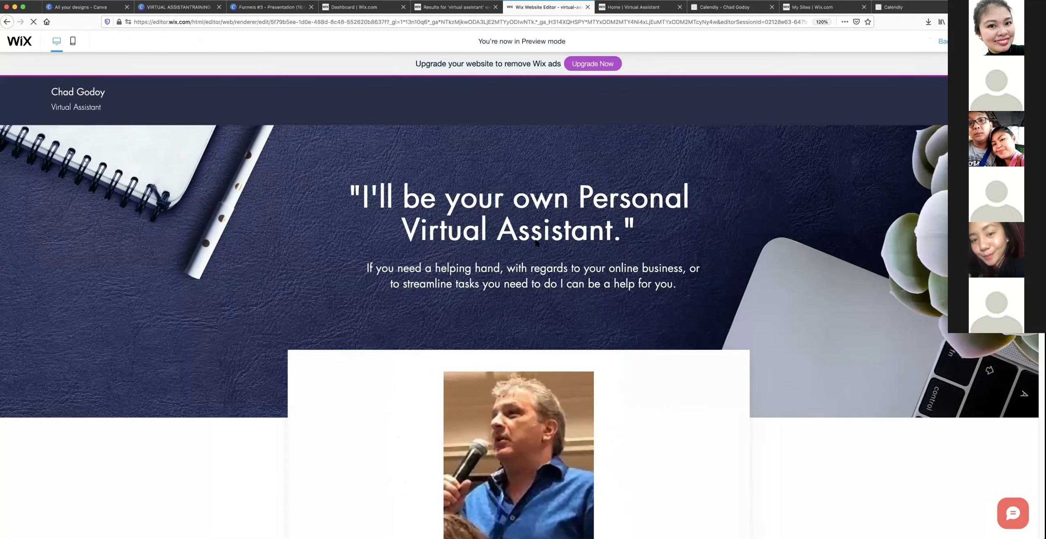
{"action": "scroll", "coordinate": [534, 180], "scroll_direction": "down", "scroll_amount": 3}
{"action": "scroll", "coordinate": [535, 167], "scroll_direction": "down", "scroll_amount": 2}
{"action": "scroll", "coordinate": [536, 171], "scroll_direction": "up", "scroll_amount": 5}
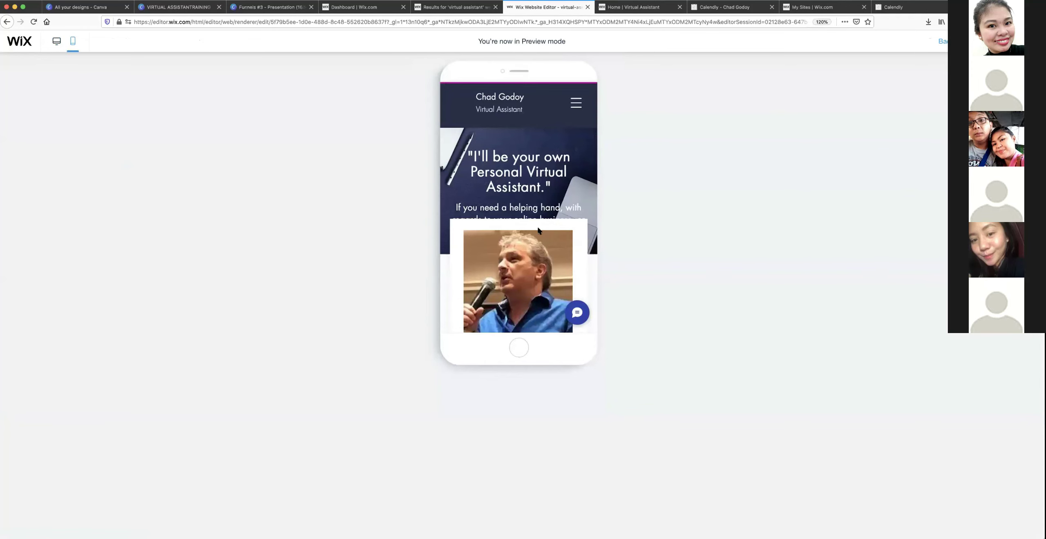
{"action": "scroll", "coordinate": [533, 241], "scroll_direction": "down", "scroll_amount": 3}
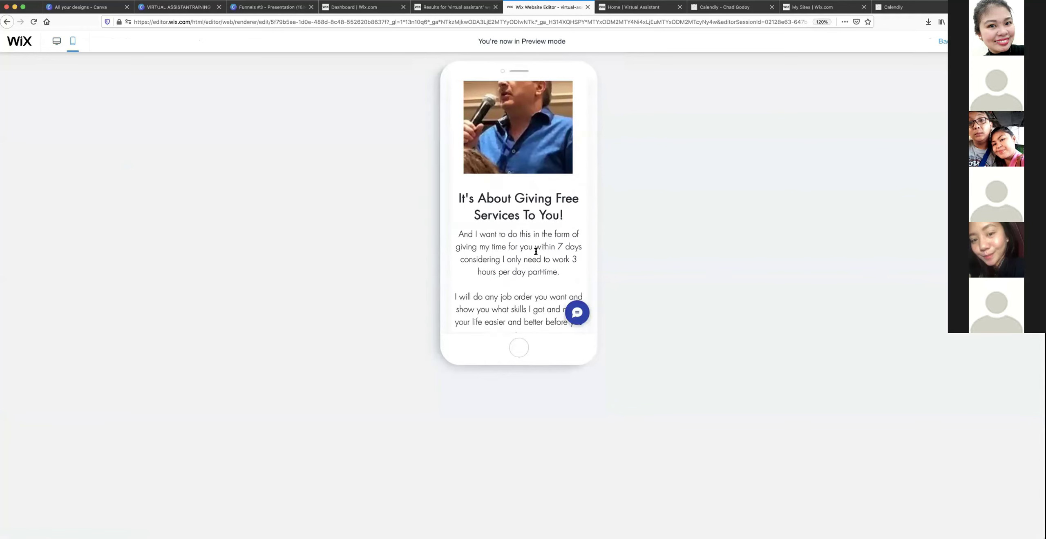
{"action": "scroll", "coordinate": [530, 244], "scroll_direction": "up", "scroll_amount": 5}
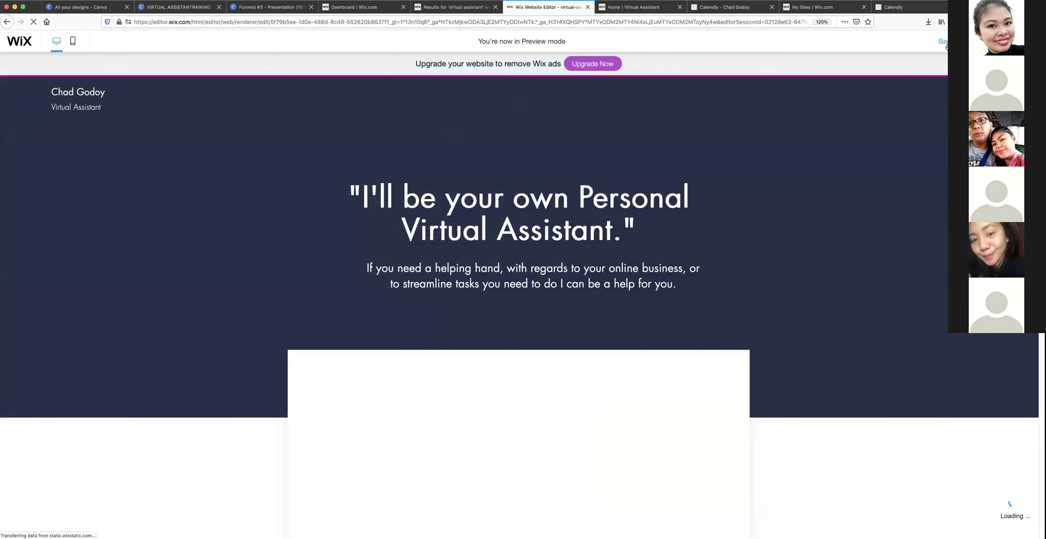
Move the portrait photo down inside the white container box.
{"action": "scroll", "coordinate": [609, 328], "scroll_direction": "down", "scroll_amount": 2}
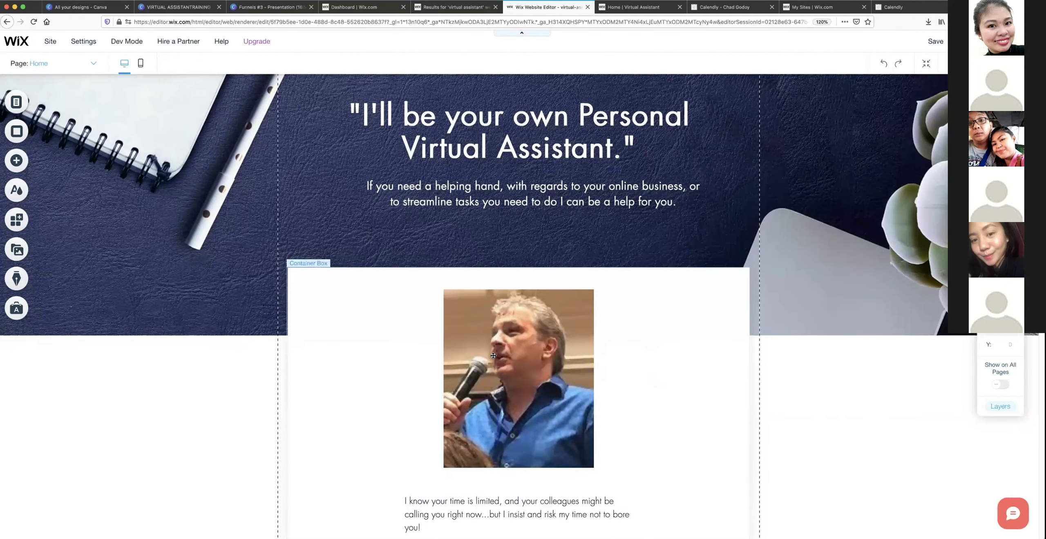
{"action": "left_click", "coordinate": [600, 309]}
{"action": "scroll", "coordinate": [559, 272], "scroll_direction": "down", "scroll_amount": 1}
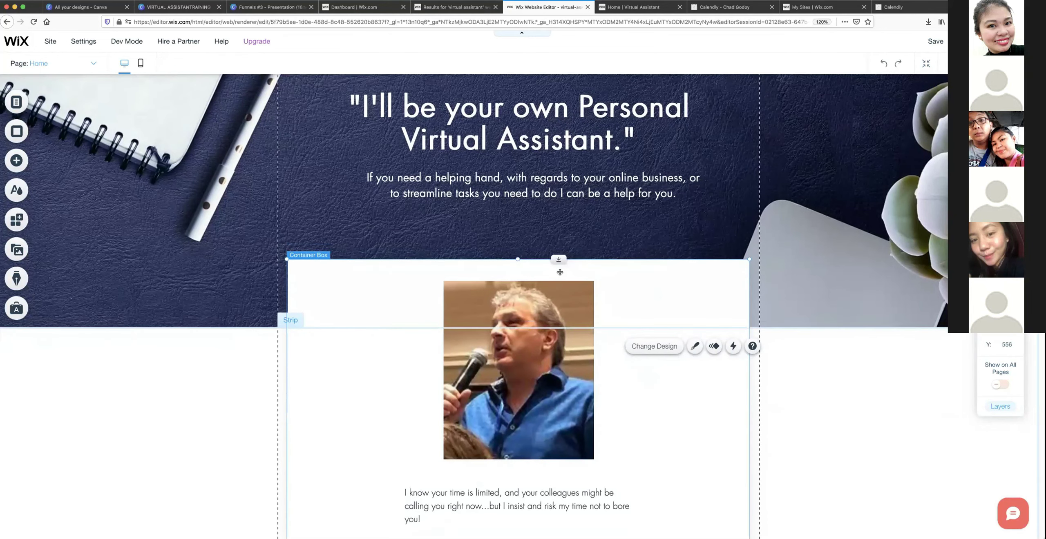
{"action": "scroll", "coordinate": [560, 272], "scroll_direction": "down", "scroll_amount": 2}
{"action": "left_click", "coordinate": [552, 311]}
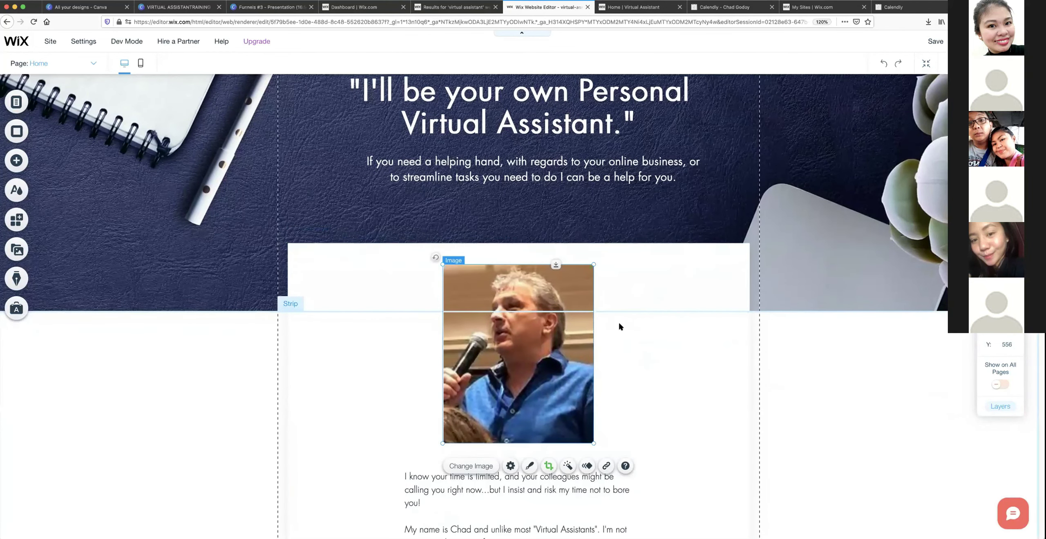
{"action": "scroll", "coordinate": [572, 259], "scroll_direction": "down", "scroll_amount": 5}
{"action": "scroll", "coordinate": [516, 216], "scroll_direction": "up", "scroll_amount": 1}
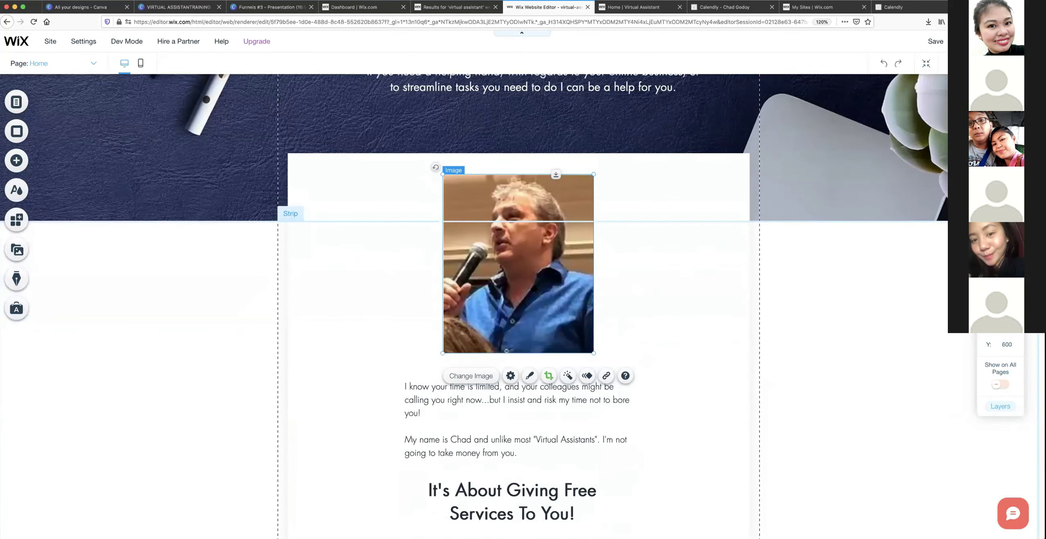
{"action": "left_click_drag", "start_coordinate": [532, 304], "coordinate": [576, 217]}
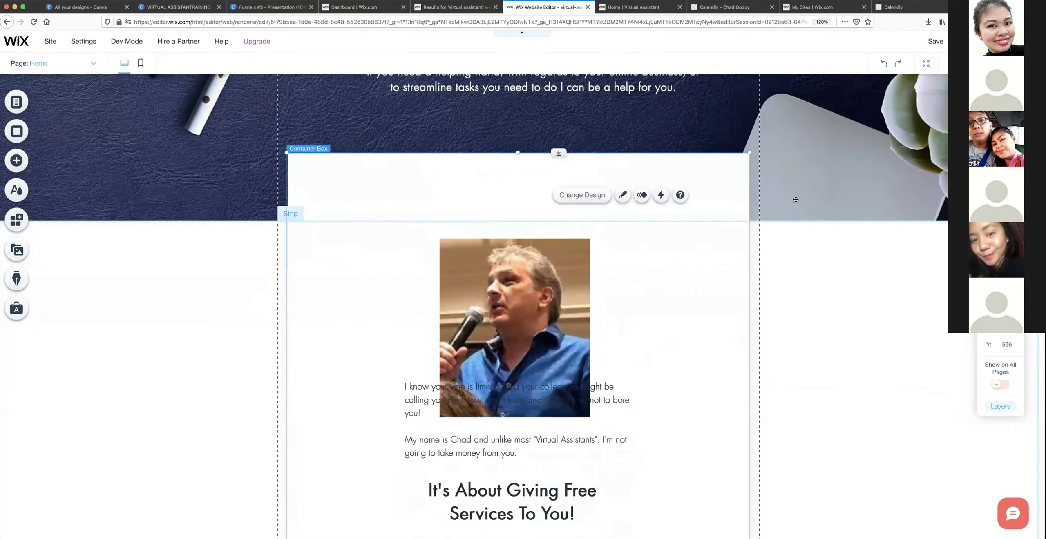
Try moving the content strip down to Y 839 and shortening the header strip above it.
{"action": "left_click", "coordinate": [796, 199]}
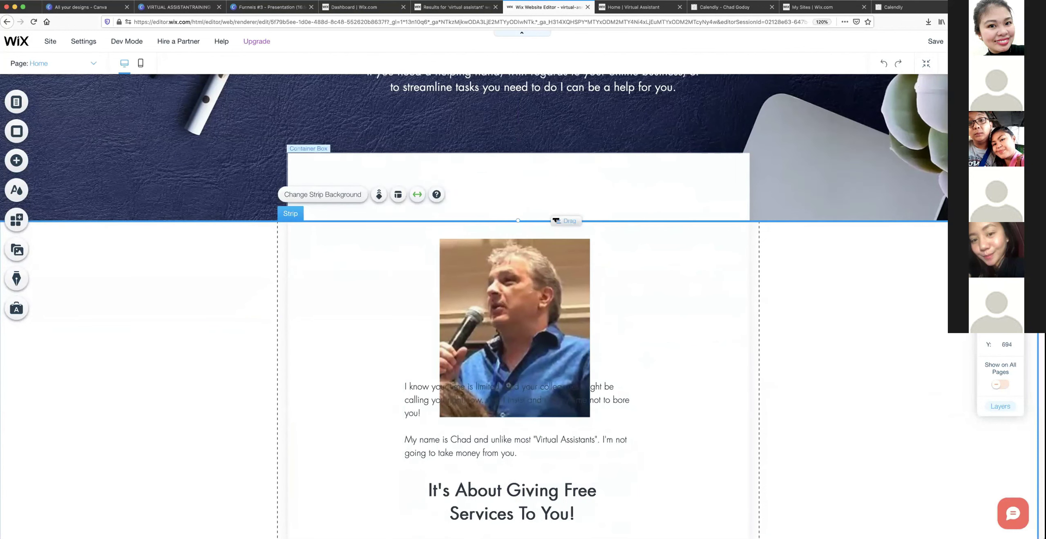
{"action": "left_click_drag", "start_coordinate": [555, 221], "coordinate": [539, 291]}
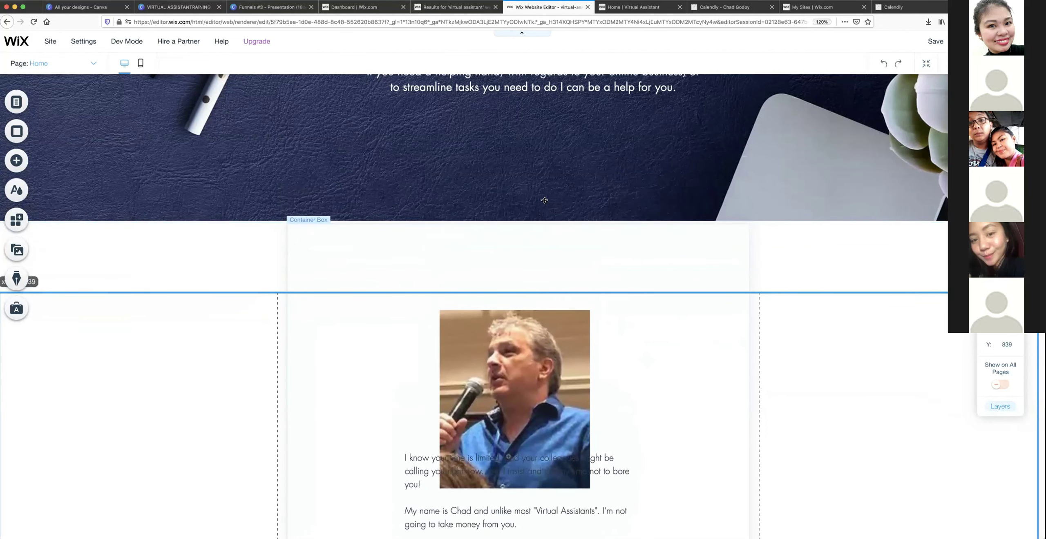
{"action": "left_click", "coordinate": [562, 272]}
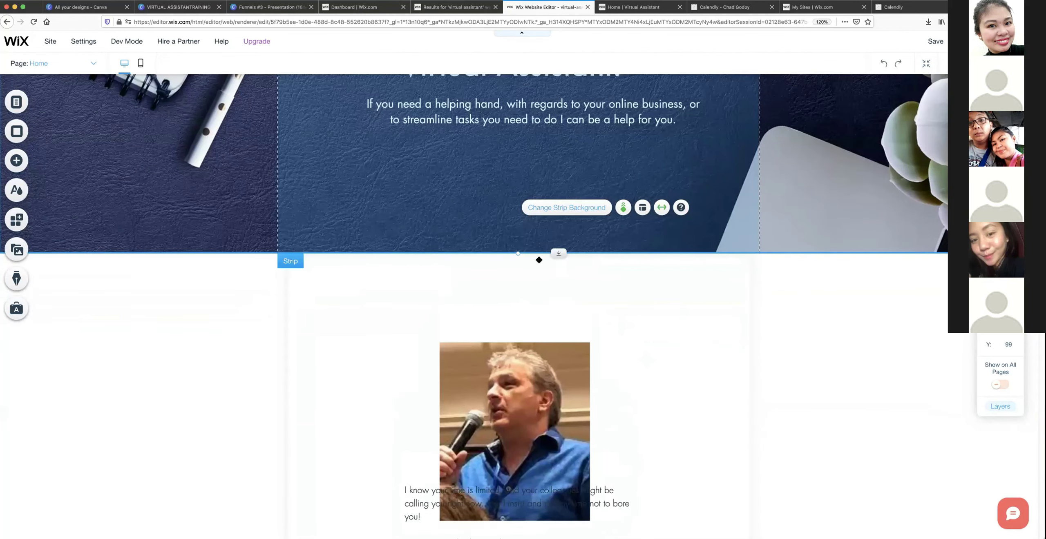
{"action": "scroll", "coordinate": [539, 260], "scroll_direction": "up", "scroll_amount": 1}
{"action": "left_click_drag", "start_coordinate": [564, 235], "coordinate": [576, 166]}
Try lowering the top edge of the container box to Y 839, level with the content strip.
{"action": "left_click", "coordinate": [576, 278]}
{"action": "left_click_drag", "start_coordinate": [575, 278], "coordinate": [560, 178]}
{"action": "left_click_drag", "start_coordinate": [550, 241], "coordinate": [545, 267]}
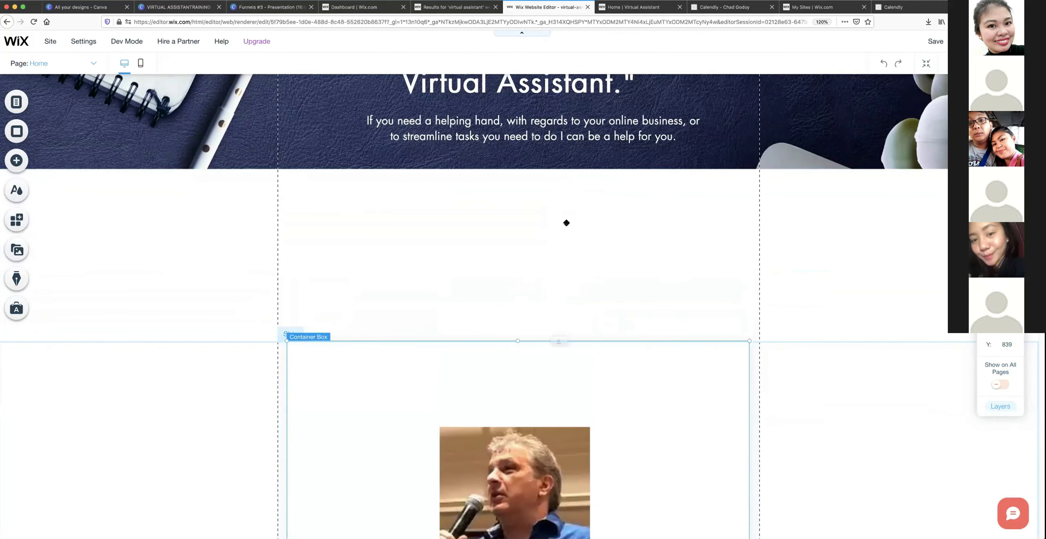
{"action": "scroll", "coordinate": [540, 294], "scroll_direction": "down", "scroll_amount": 2}
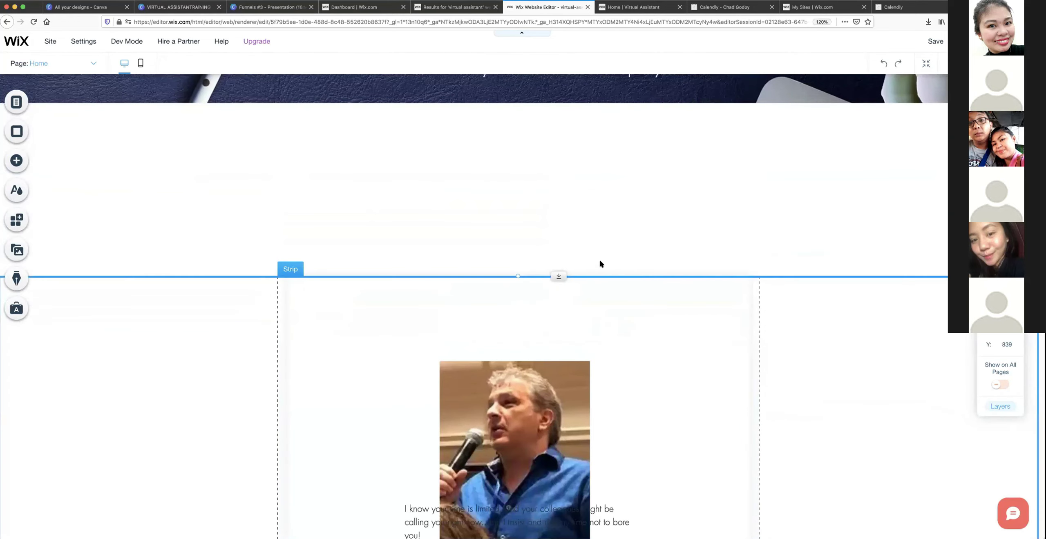
{"action": "scroll", "coordinate": [572, 246], "scroll_direction": "up", "scroll_amount": 3}
Try raising the container box's top edge to Y 569 and resizing the header strip to about 402 high.
{"action": "left_click", "coordinate": [525, 215]}
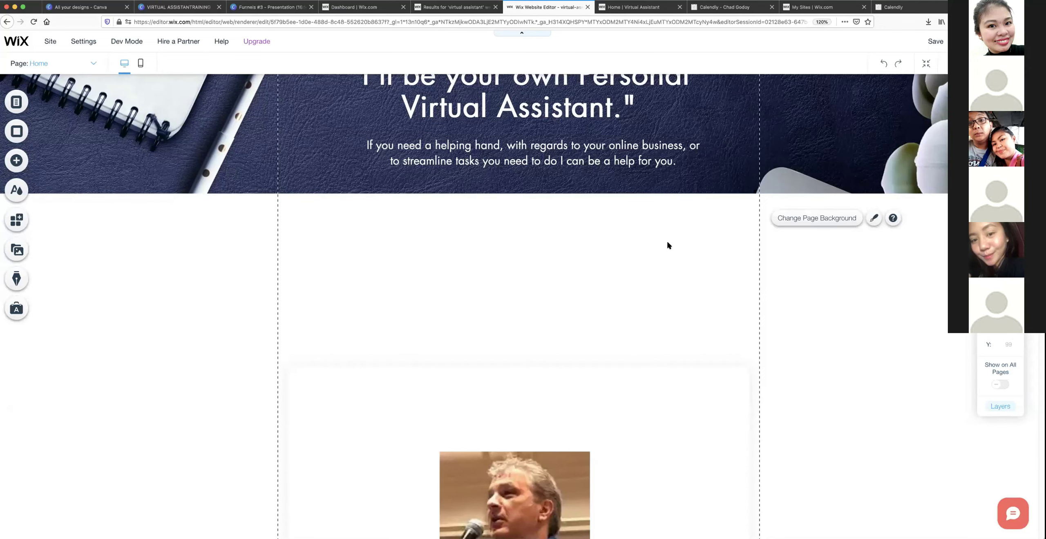
{"action": "scroll", "coordinate": [668, 243], "scroll_direction": "down", "scroll_amount": 2}
{"action": "scroll", "coordinate": [670, 278], "scroll_direction": "up", "scroll_amount": 2}
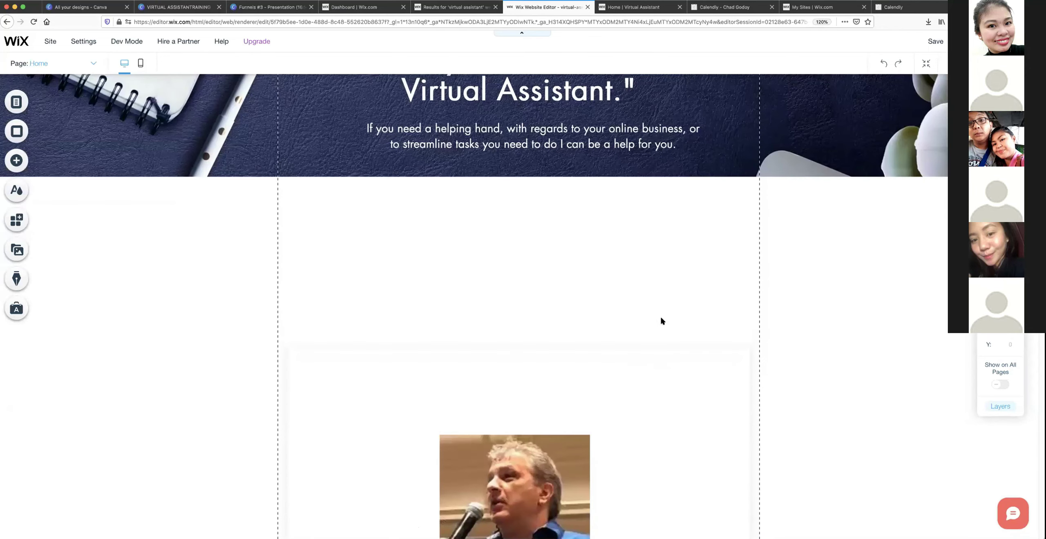
{"action": "left_click", "coordinate": [627, 355]}
{"action": "scroll", "coordinate": [540, 341], "scroll_direction": "down", "scroll_amount": 1}
{"action": "left_click_drag", "start_coordinate": [516, 340], "coordinate": [576, 174]}
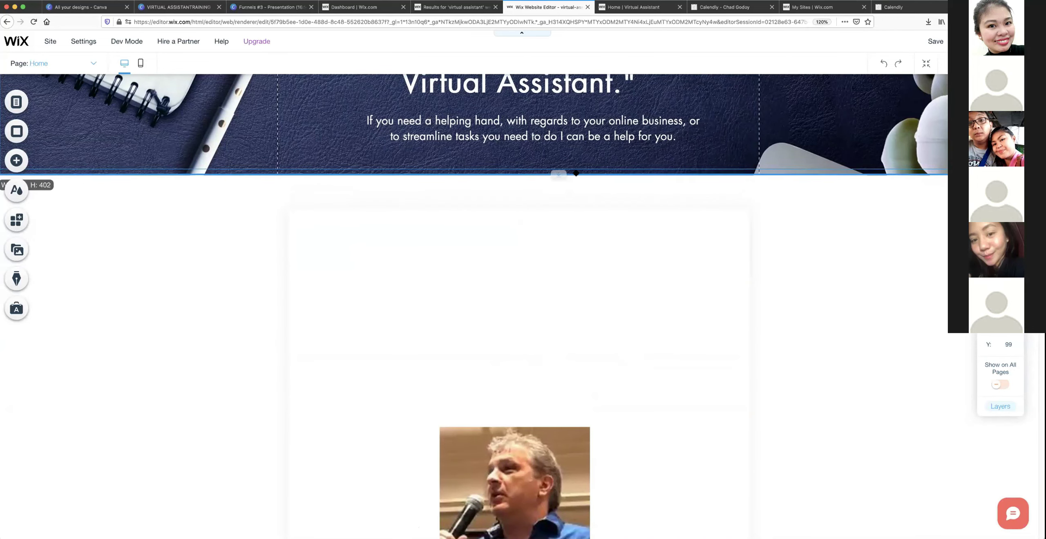
{"action": "left_click", "coordinate": [561, 282]}
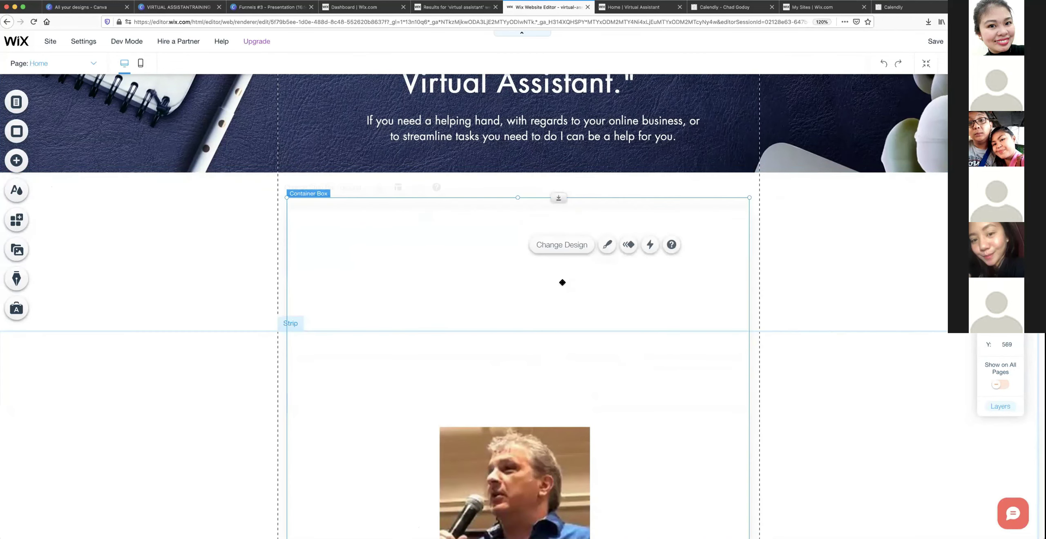
{"action": "scroll", "coordinate": [551, 307], "scroll_direction": "down", "scroll_amount": 1}
{"action": "left_click", "coordinate": [543, 332]}
{"action": "left_click", "coordinate": [595, 336]}
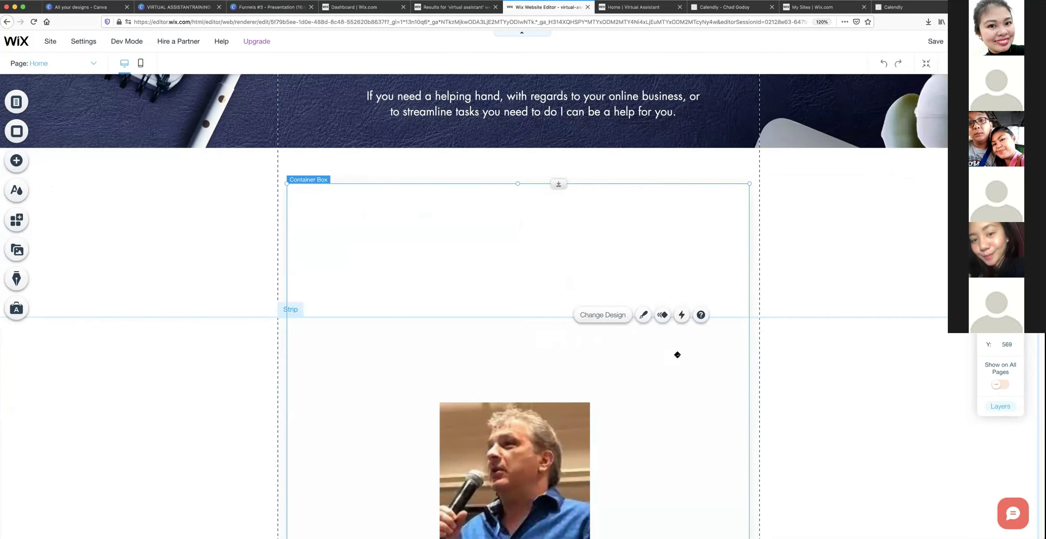
{"action": "scroll", "coordinate": [677, 355], "scroll_direction": "down", "scroll_amount": 4}
{"action": "scroll", "coordinate": [783, 173], "scroll_direction": "up", "scroll_amount": 2}
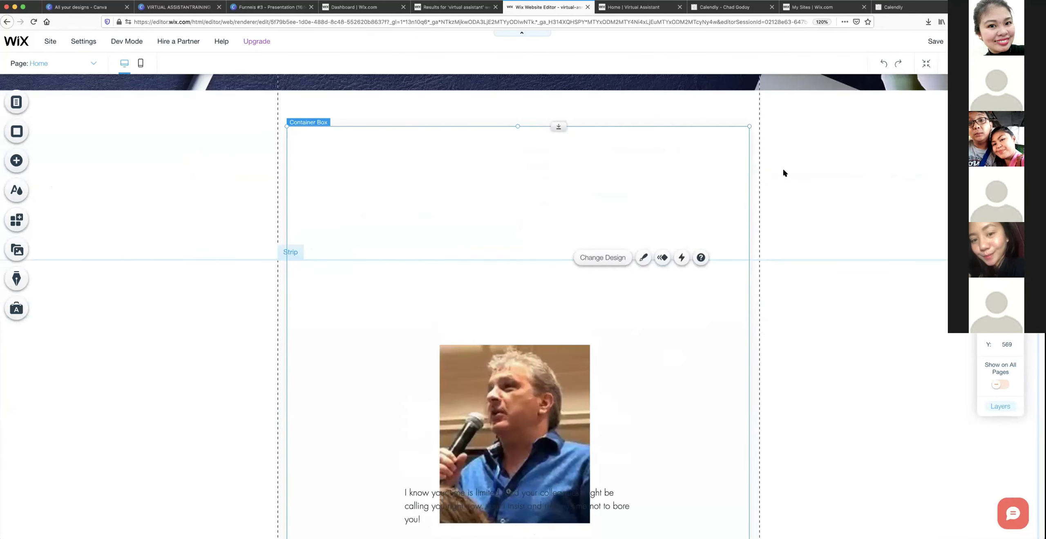
{"action": "left_click", "coordinate": [789, 307]}
{"action": "left_click", "coordinate": [441, 266]}
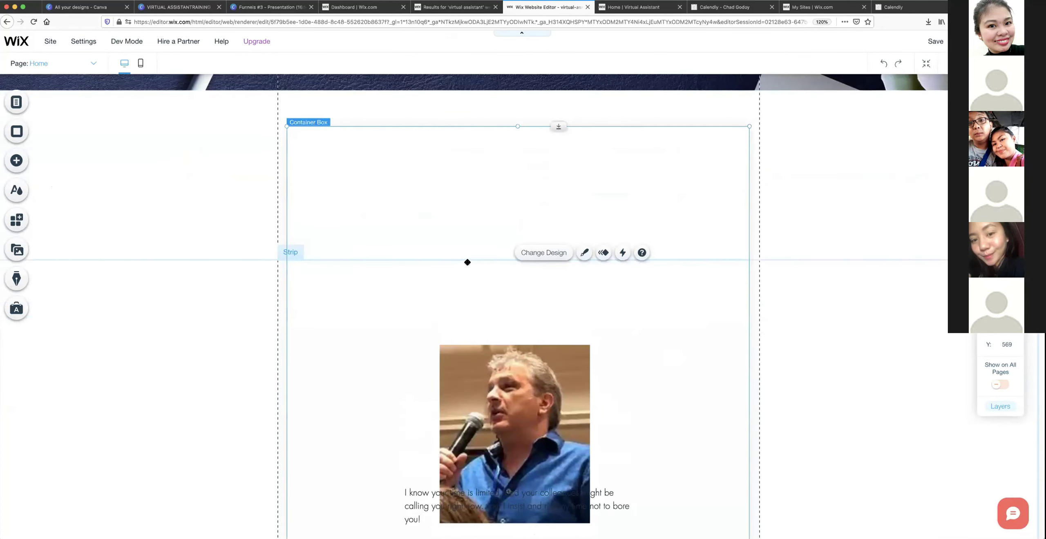
Undo the recent moves and resizes of the header strip, content strip and container box.
{"action": "left_click", "coordinate": [881, 65]}
{"action": "left_click", "coordinate": [881, 64]}
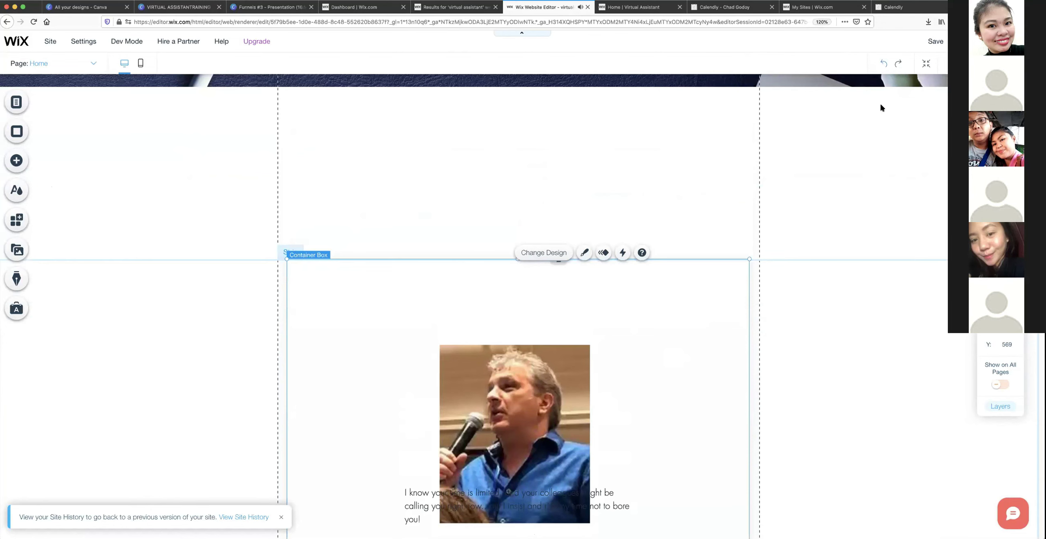
{"action": "left_click", "coordinate": [882, 64]}
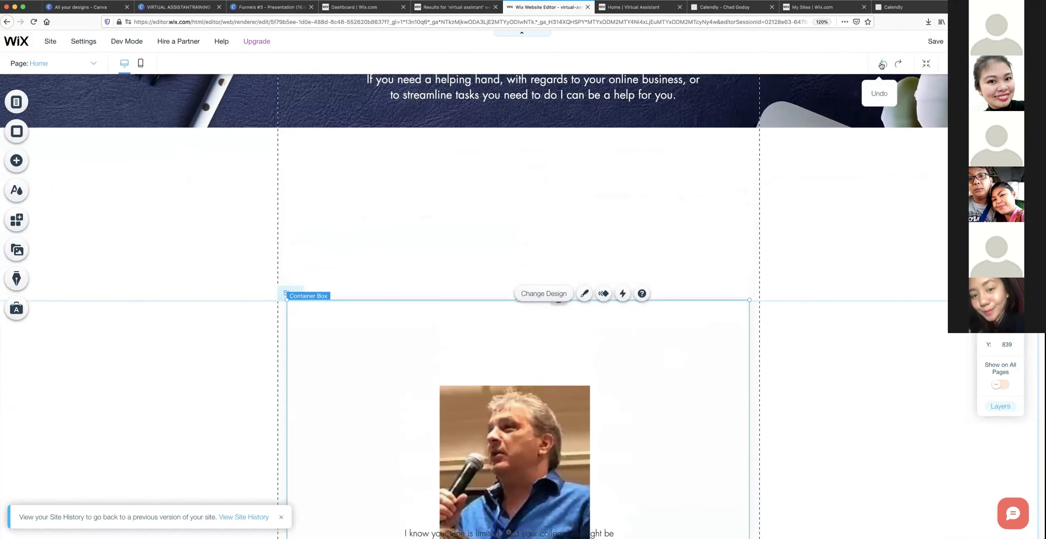
{"action": "left_click", "coordinate": [881, 64]}
{"action": "left_click", "coordinate": [882, 65]}
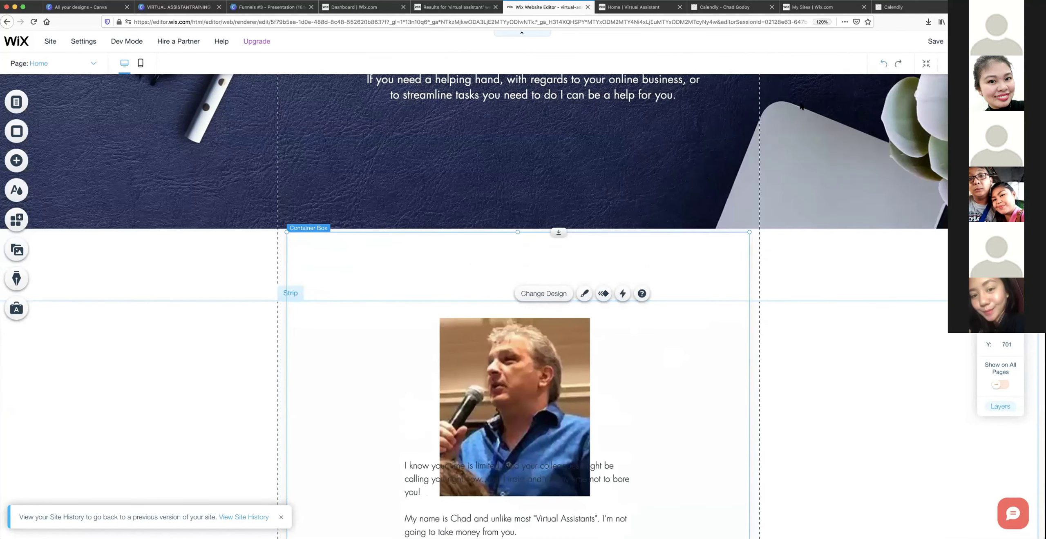
{"action": "left_click", "coordinate": [882, 65]}
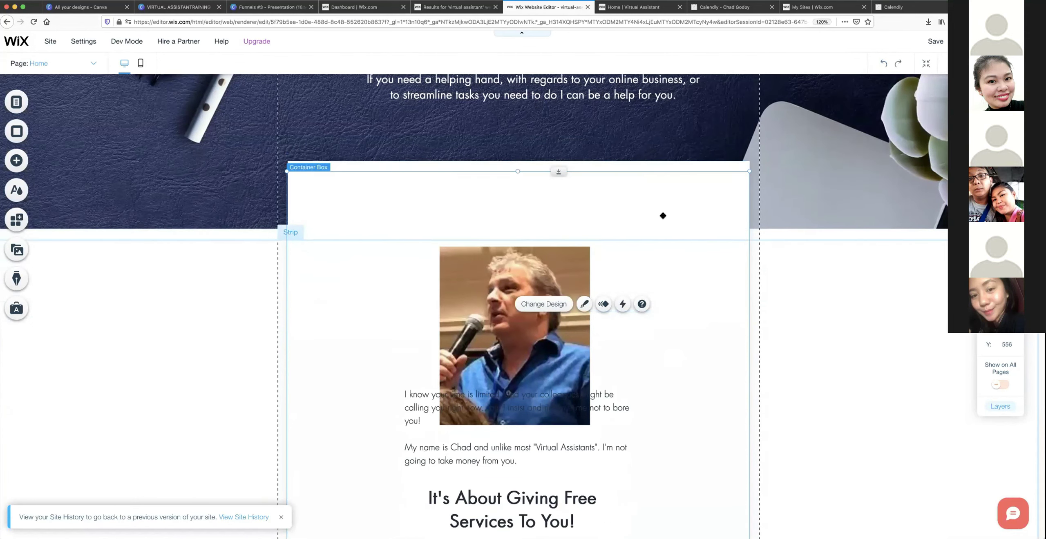
Move the content strip down so the container box starts just below the header image, and save the site.
{"action": "scroll", "coordinate": [531, 221], "scroll_direction": "up", "scroll_amount": 2}
{"action": "scroll", "coordinate": [247, 329], "scroll_direction": "up", "scroll_amount": 1}
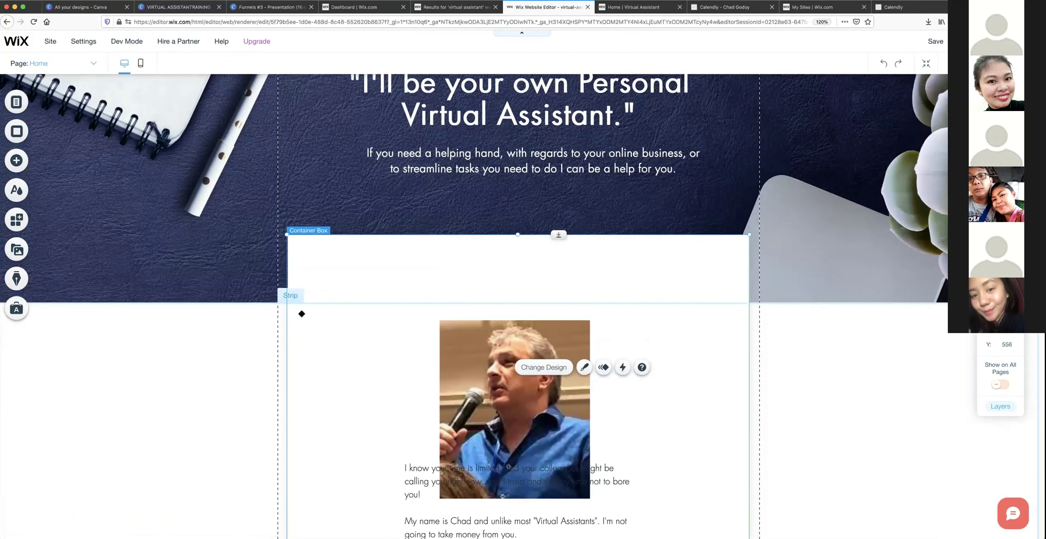
{"action": "left_click", "coordinate": [159, 292]}
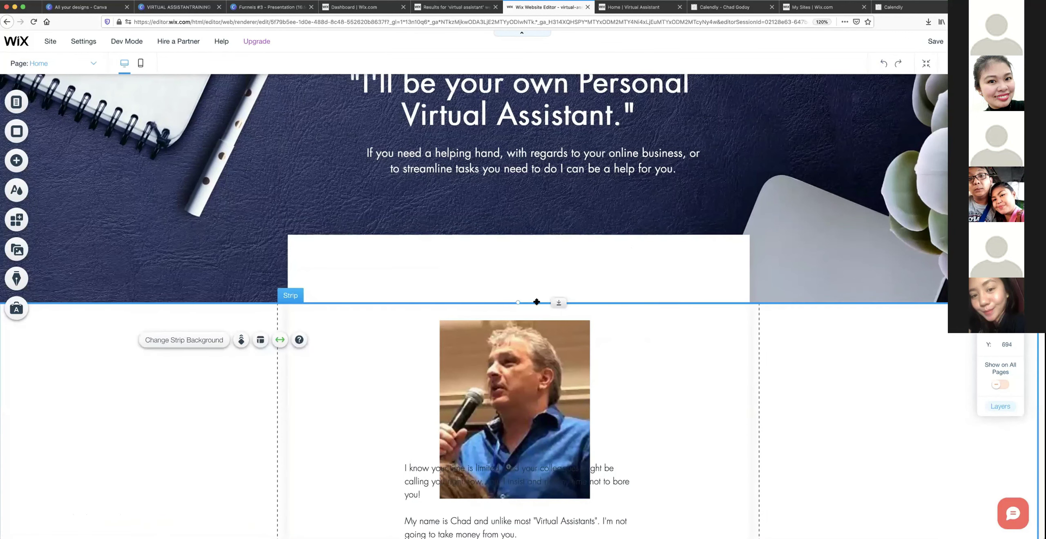
{"action": "left_click_drag", "start_coordinate": [563, 288], "coordinate": [565, 358]}
{"action": "scroll", "coordinate": [565, 358], "scroll_direction": "down", "scroll_amount": 2}
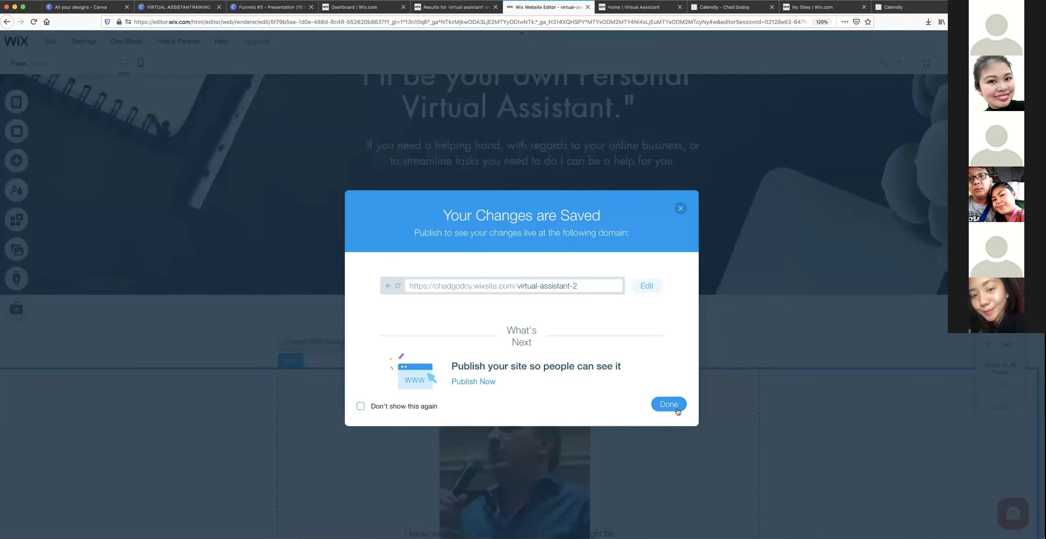
{"action": "left_click", "coordinate": [670, 405]}
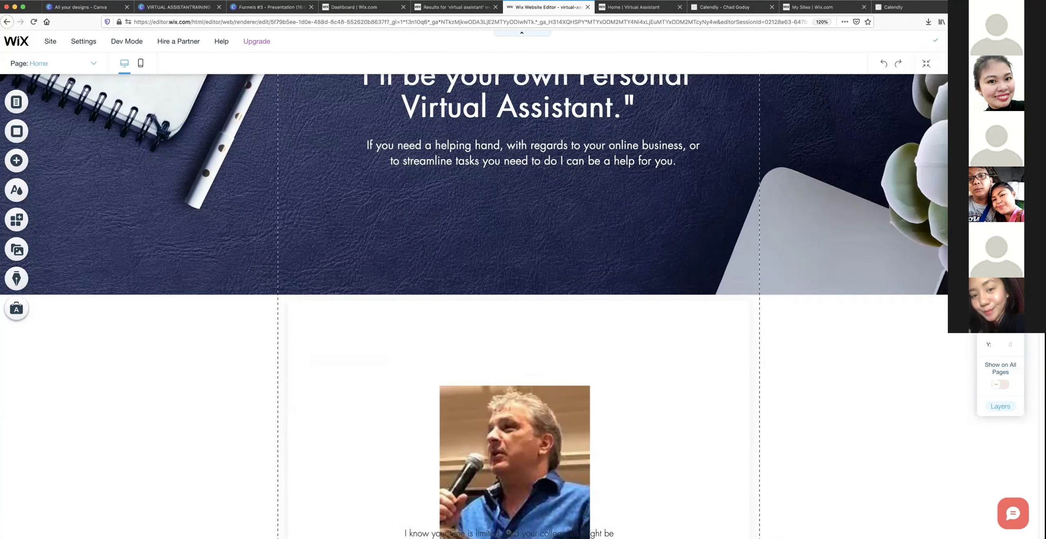
Preview the header and photo area, check the virtual assistant template results in the other tab, and return to the editor.
{"action": "left_click", "coordinate": [957, 41]}
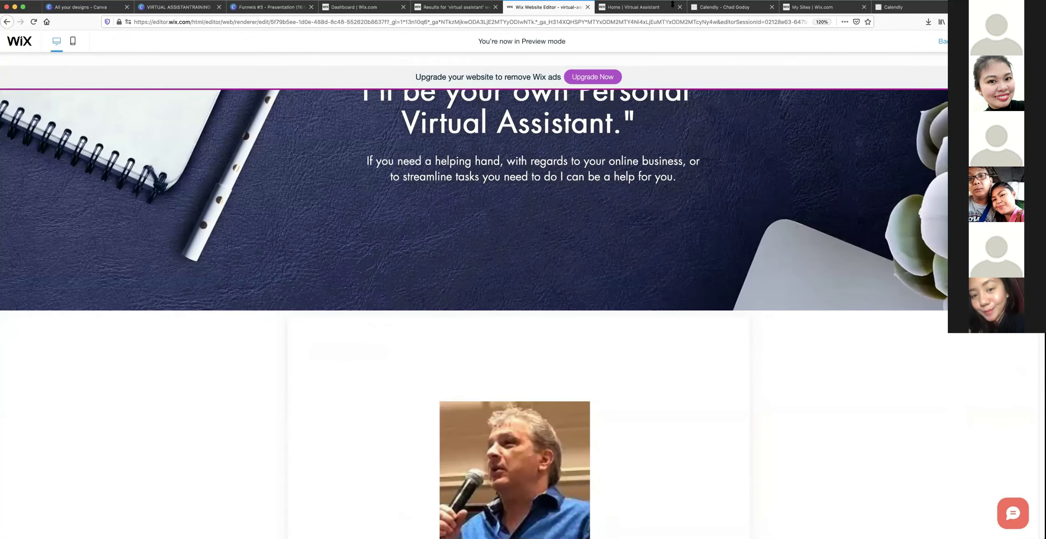
{"action": "scroll", "coordinate": [615, 195], "scroll_direction": "down", "scroll_amount": 1}
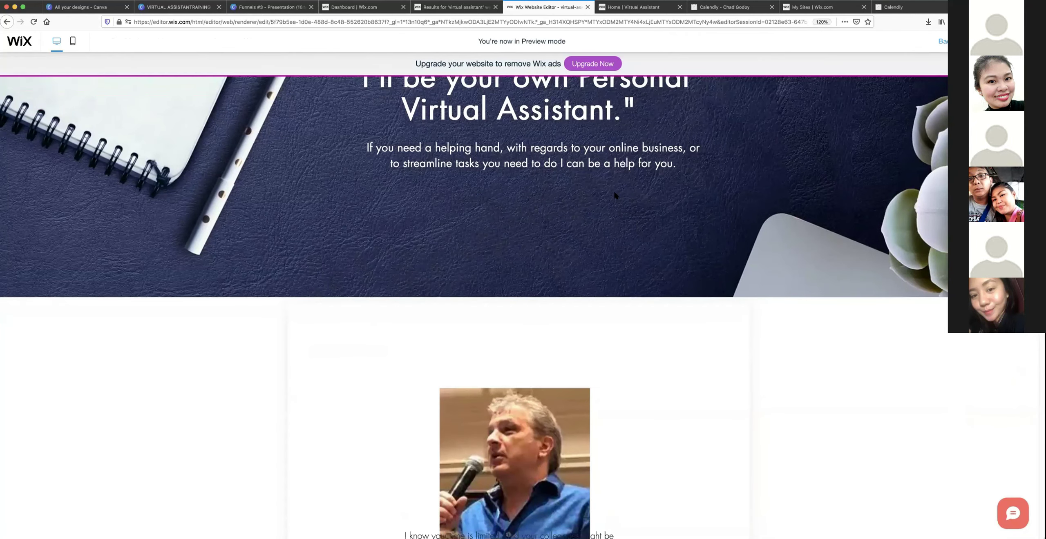
{"action": "scroll", "coordinate": [531, 351], "scroll_direction": "down", "scroll_amount": 5}
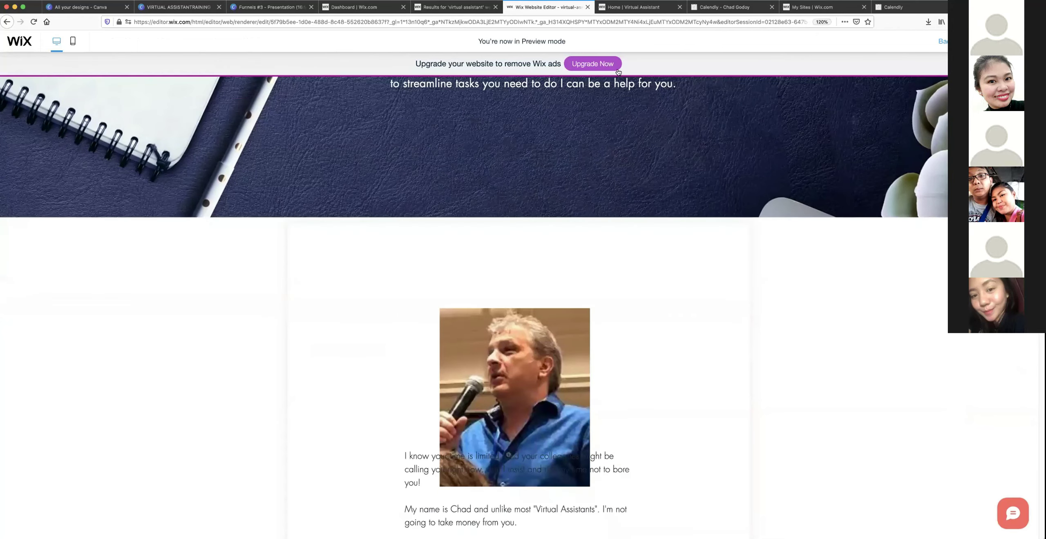
{"action": "left_click", "coordinate": [436, 9]}
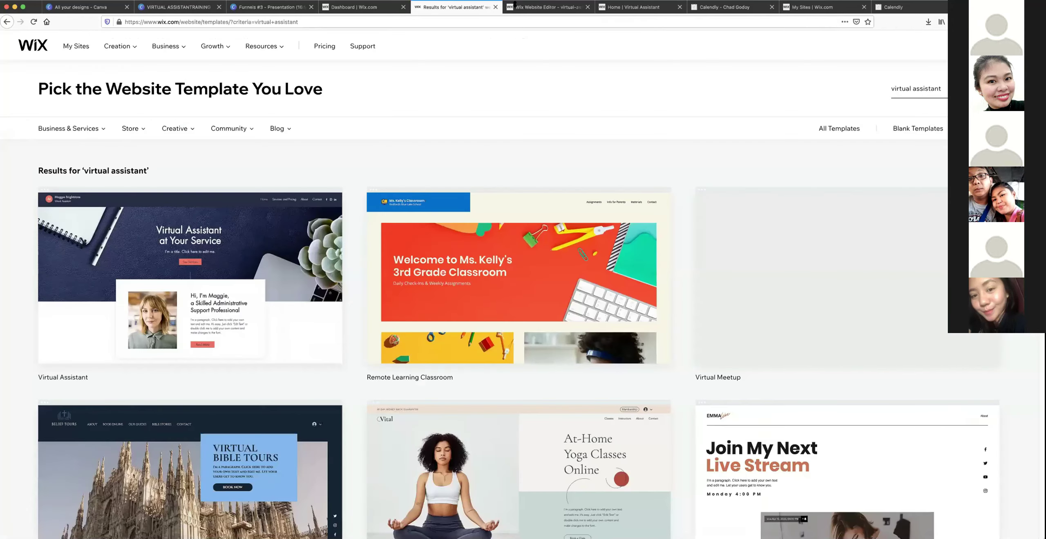
{"action": "key", "text": "ctrl+Tab"}
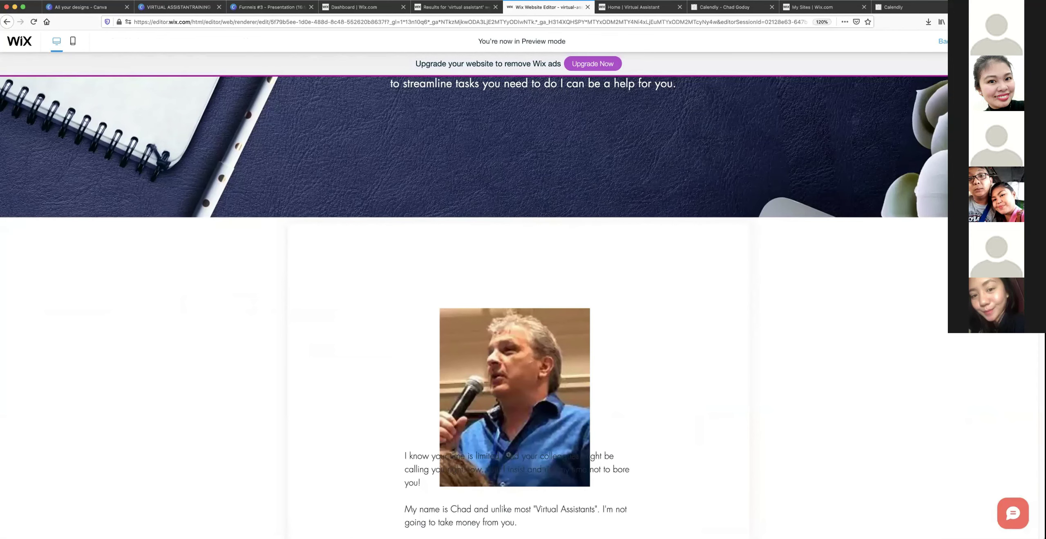
{"action": "left_click", "coordinate": [944, 41]}
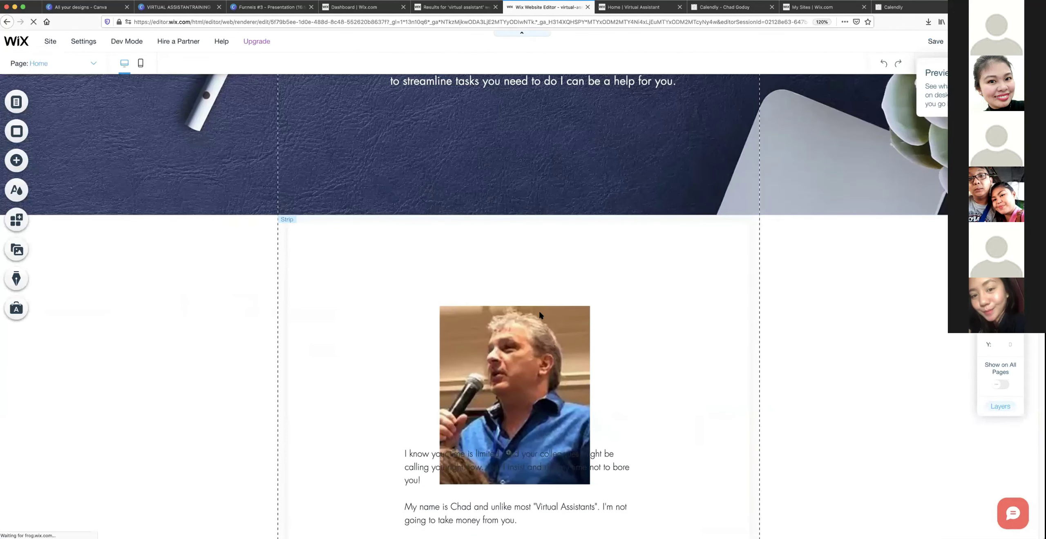
Move the portrait photo up above the intro text and lower the container box's top edge to Y 766.
{"action": "left_click_drag", "start_coordinate": [537, 321], "coordinate": [541, 266]}
{"action": "left_click", "coordinate": [631, 300]}
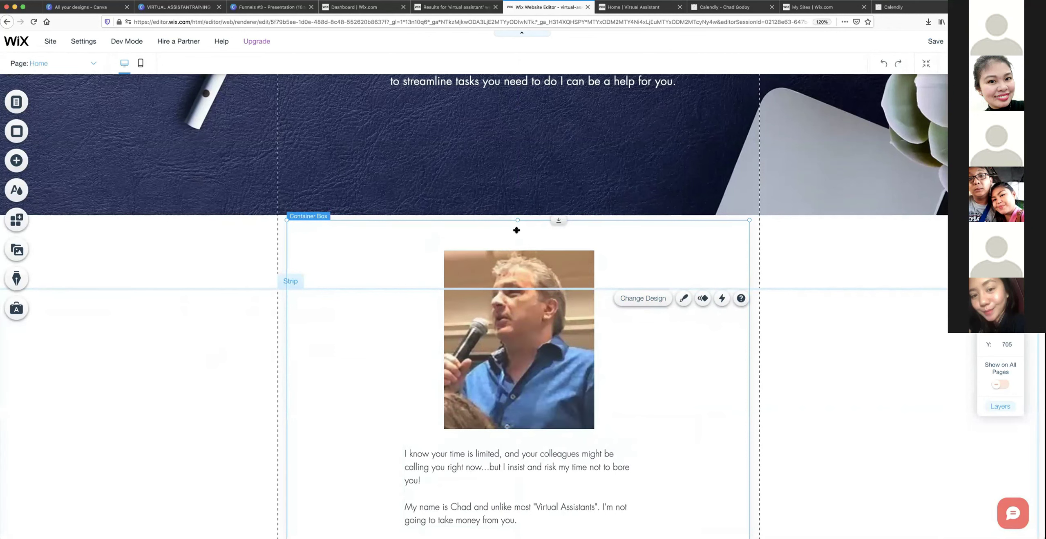
{"action": "left_click_drag", "start_coordinate": [506, 282], "coordinate": [512, 296]}
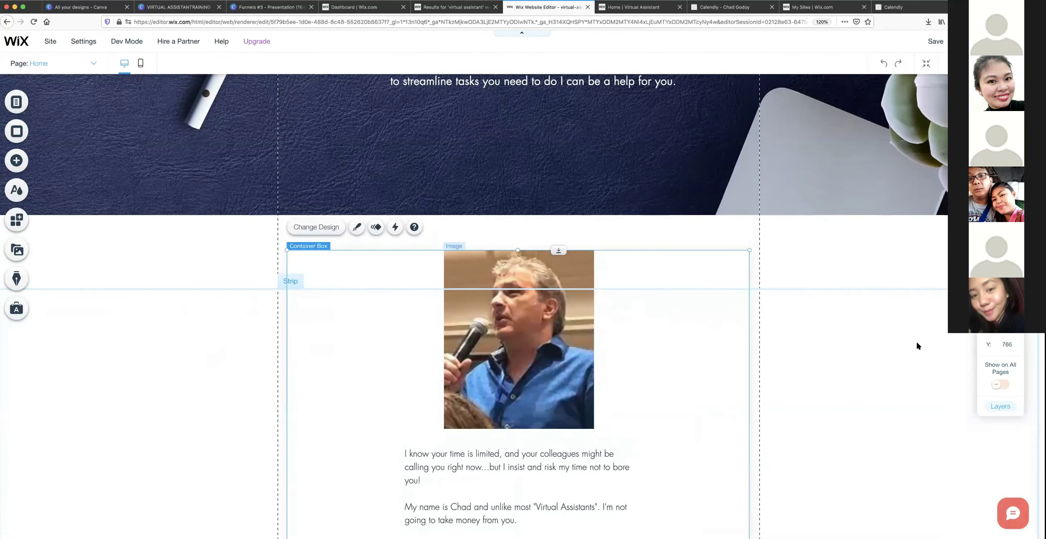
Move the content strip up to Y 800 and reposition the portrait photo at Y 827 within the container box.
{"action": "scroll", "coordinate": [917, 345], "scroll_direction": "down", "scroll_amount": 5}
{"action": "left_click", "coordinate": [857, 308]}
{"action": "mouse_move", "coordinate": [561, 132]}
{"action": "left_mouse_down"}
{"action": "mouse_move", "coordinate": [574, 102]}
{"action": "mouse_move", "coordinate": [572, 122]}
{"action": "left_mouse_up"}
{"action": "left_click_drag", "start_coordinate": [545, 266], "coordinate": [565, 267]}
{"action": "scroll", "coordinate": [572, 270], "scroll_direction": "up", "scroll_amount": 2}
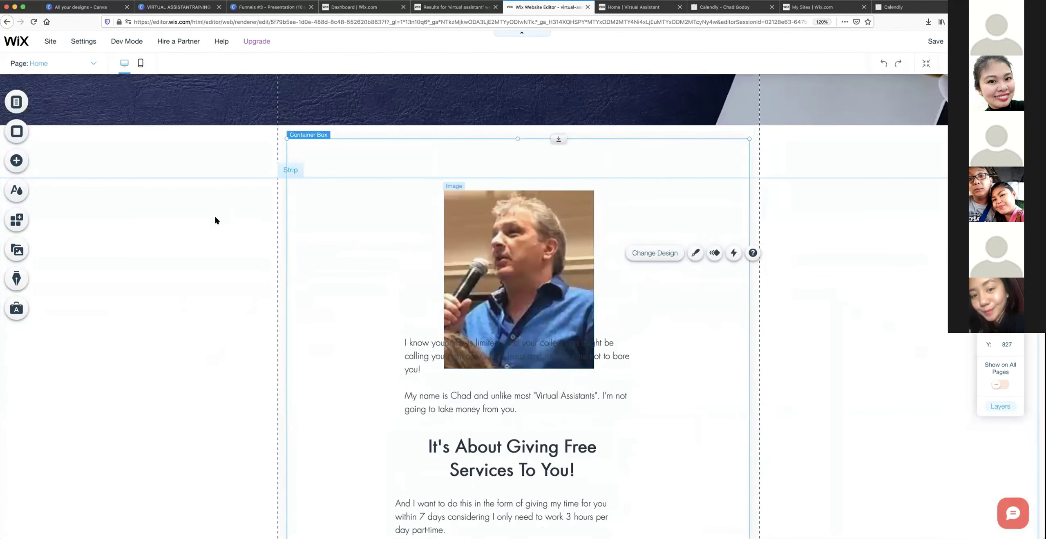
{"action": "left_click", "coordinate": [388, 313]}
{"action": "scroll", "coordinate": [418, 332], "scroll_direction": "down", "scroll_amount": 10}
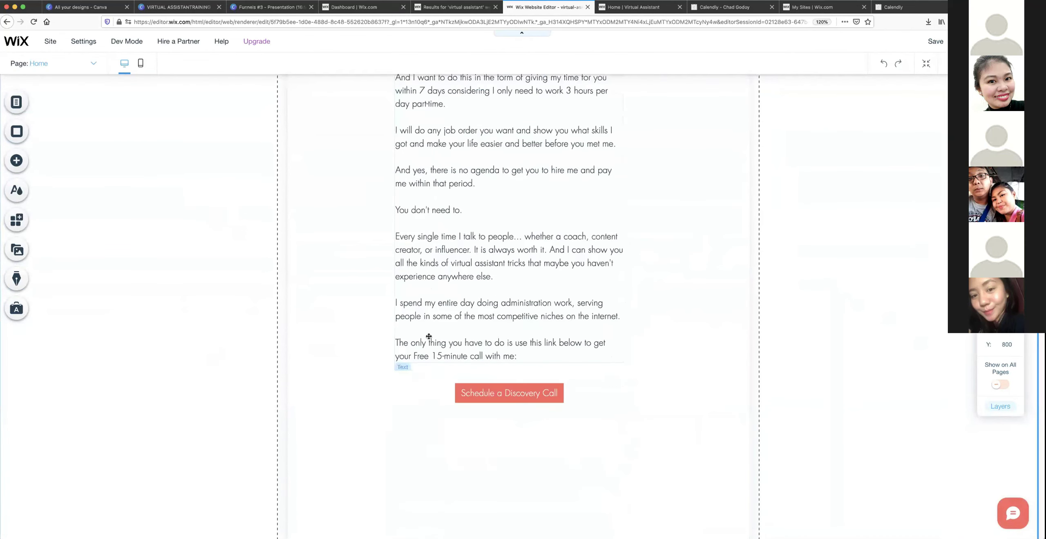
Move the call button, body text and heading down, and place the intro text below the portrait photo at Y 1234.
{"action": "left_click_drag", "start_coordinate": [504, 364], "coordinate": [510, 416]}
{"action": "left_click", "coordinate": [517, 249]}
{"action": "left_click_drag", "start_coordinate": [517, 248], "coordinate": [518, 294]}
{"action": "scroll", "coordinate": [518, 293], "scroll_direction": "up", "scroll_amount": 5}
{"action": "left_click_drag", "start_coordinate": [510, 245], "coordinate": [512, 293]}
{"action": "left_click_drag", "start_coordinate": [522, 215], "coordinate": [522, 216]}
{"action": "left_click_drag", "start_coordinate": [520, 181], "coordinate": [520, 225]}
{"action": "scroll", "coordinate": [520, 221], "scroll_direction": "up", "scroll_amount": 4}
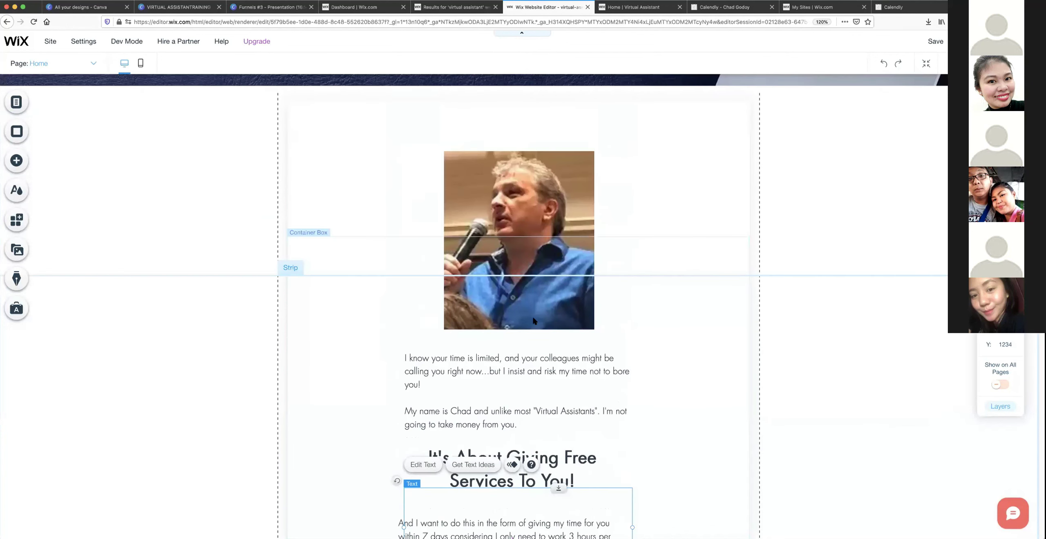
{"action": "scroll", "coordinate": [481, 286], "scroll_direction": "up", "scroll_amount": 3}
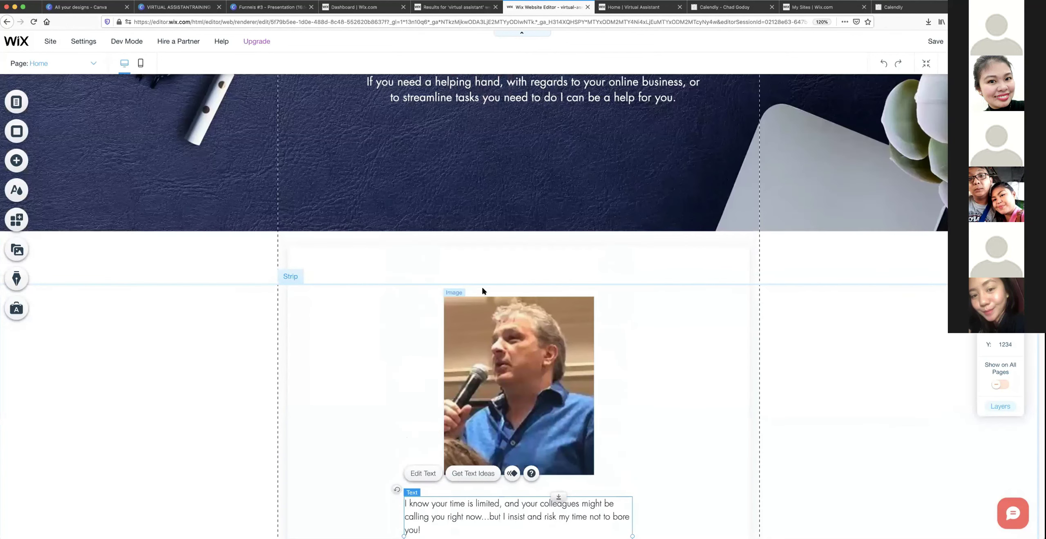
Shorten the header image strip from its lower edge to a height of 409.
{"action": "left_click", "coordinate": [379, 307]}
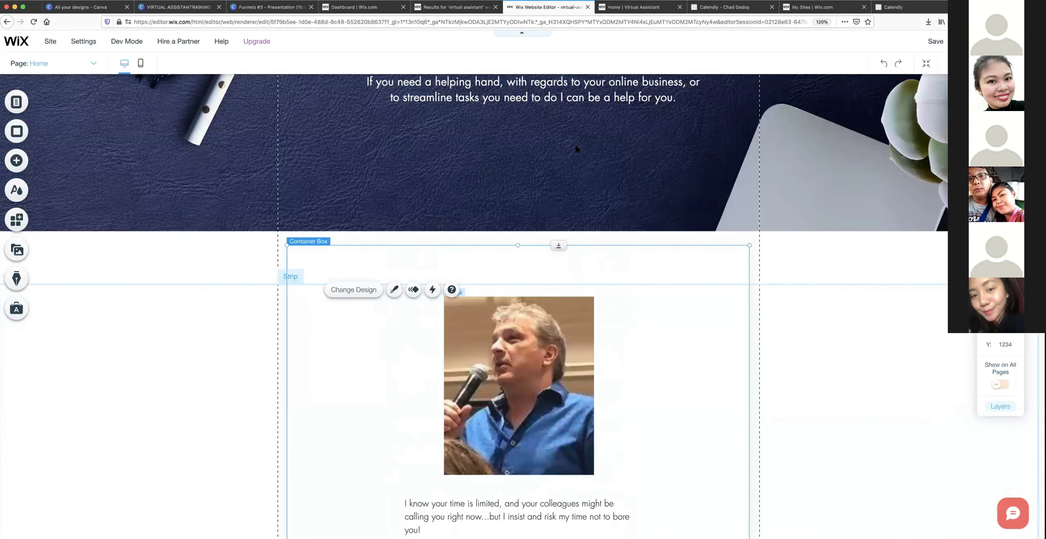
{"action": "scroll", "coordinate": [472, 321], "scroll_direction": "up", "scroll_amount": 3}
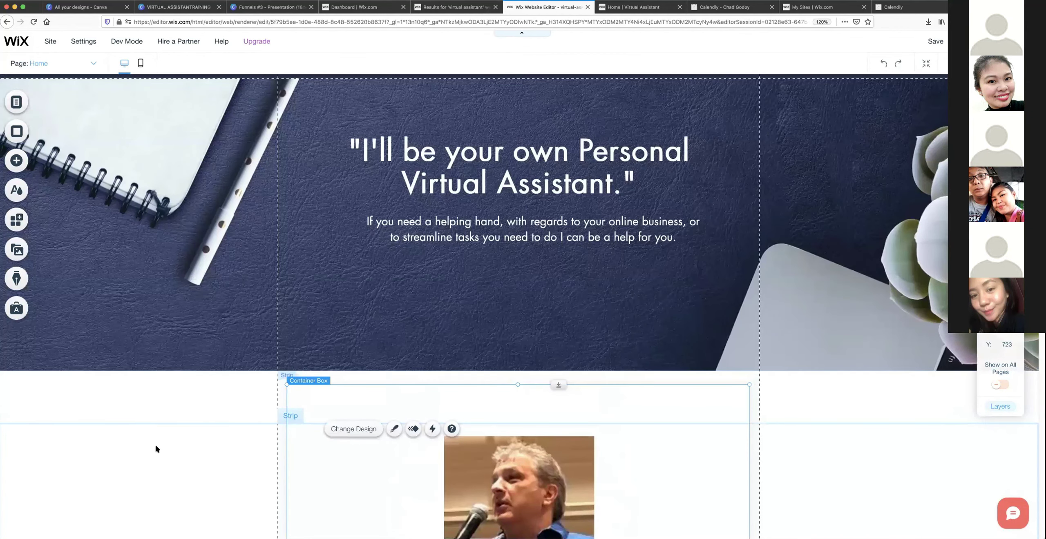
{"action": "left_click", "coordinate": [337, 354]}
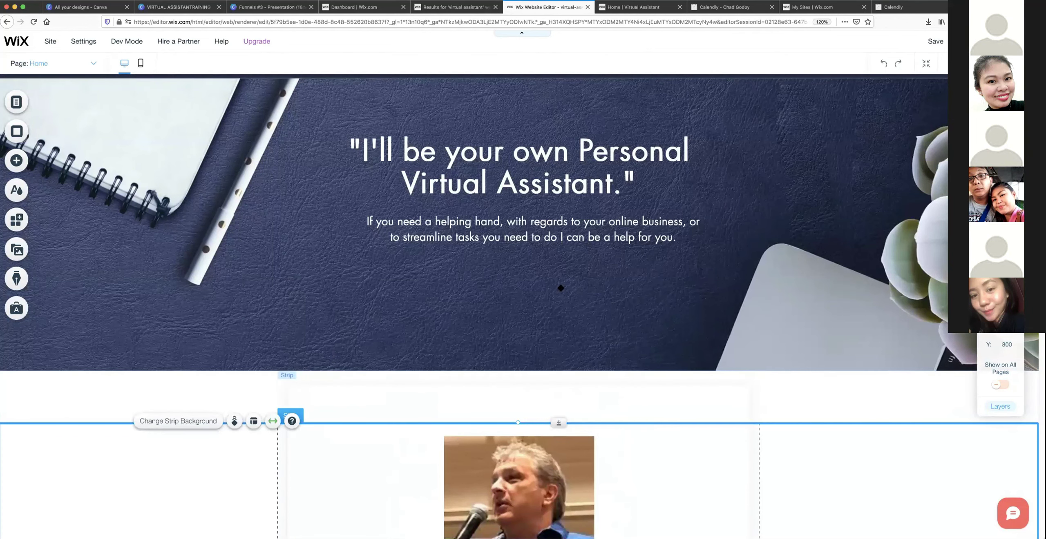
{"action": "left_click_drag", "start_coordinate": [562, 278], "coordinate": [506, 372]}
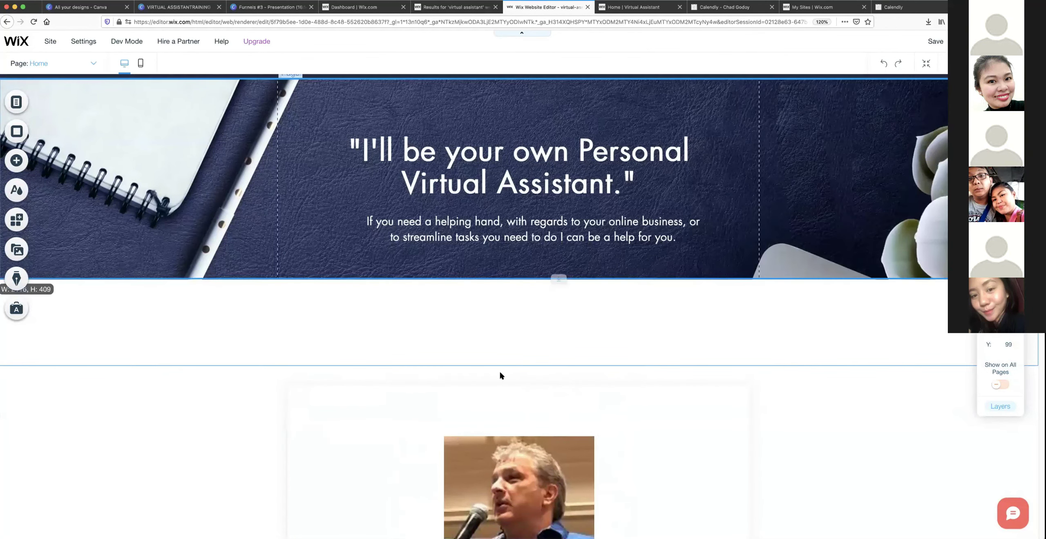
Extend the content strip's top edge up to Y 508 and move the container box up to Y 512, directly below the header image.
{"action": "left_click", "coordinate": [127, 435]}
{"action": "left_click", "coordinate": [452, 422]}
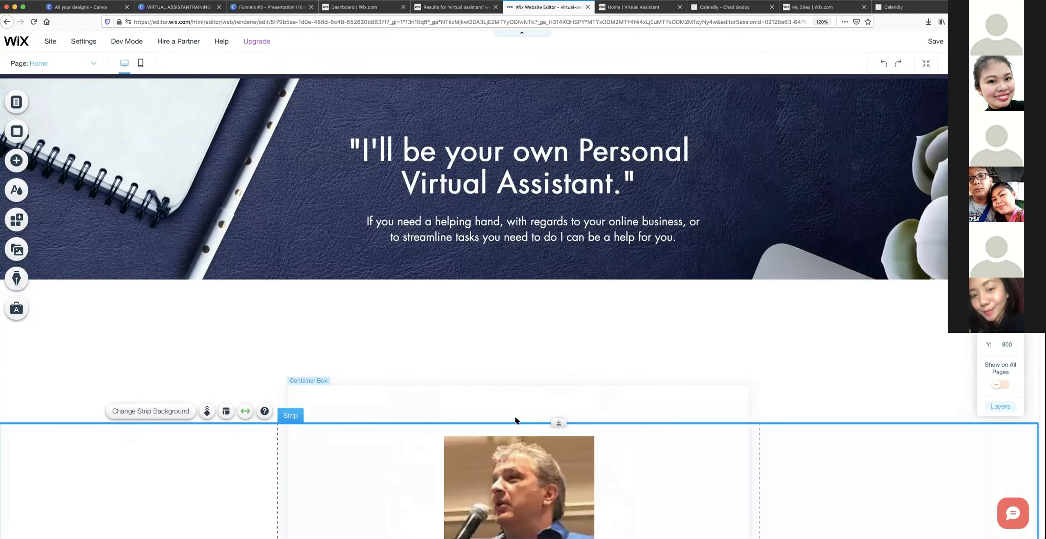
{"action": "left_click_drag", "start_coordinate": [517, 419], "coordinate": [525, 279]}
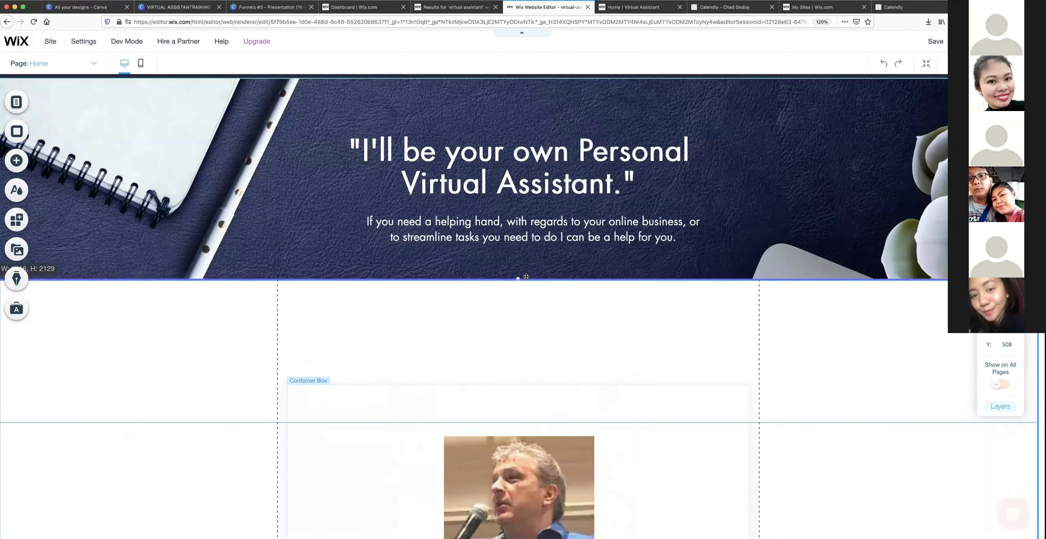
{"action": "left_click", "coordinate": [556, 383]}
{"action": "left_click_drag", "start_coordinate": [554, 300], "coordinate": [557, 280]}
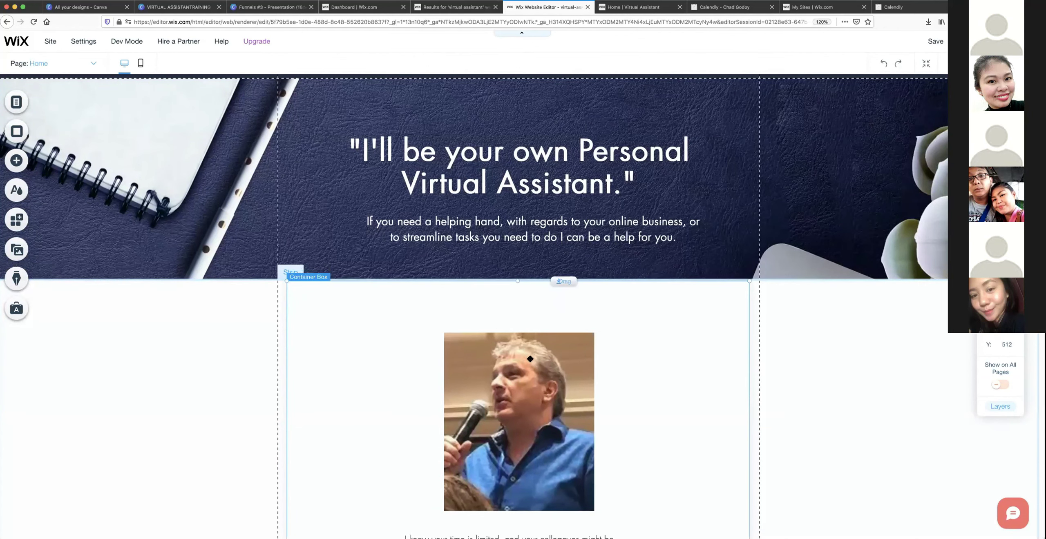
Move the portrait photo and the text blocks up inside the container box, and place the discovery call button at Y 1961.
{"action": "left_click", "coordinate": [526, 352]}
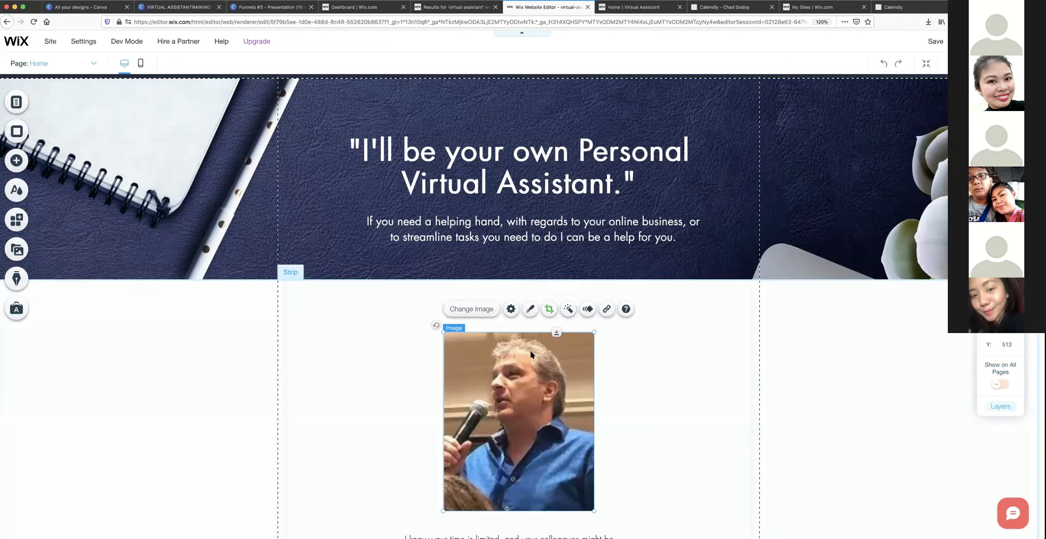
{"action": "scroll", "coordinate": [530, 349], "scroll_direction": "down", "scroll_amount": 5}
{"action": "left_click_drag", "start_coordinate": [530, 335], "coordinate": [527, 337]}
{"action": "left_click_drag", "start_coordinate": [536, 460], "coordinate": [541, 404]}
{"action": "scroll", "coordinate": [536, 449], "scroll_direction": "down", "scroll_amount": 3}
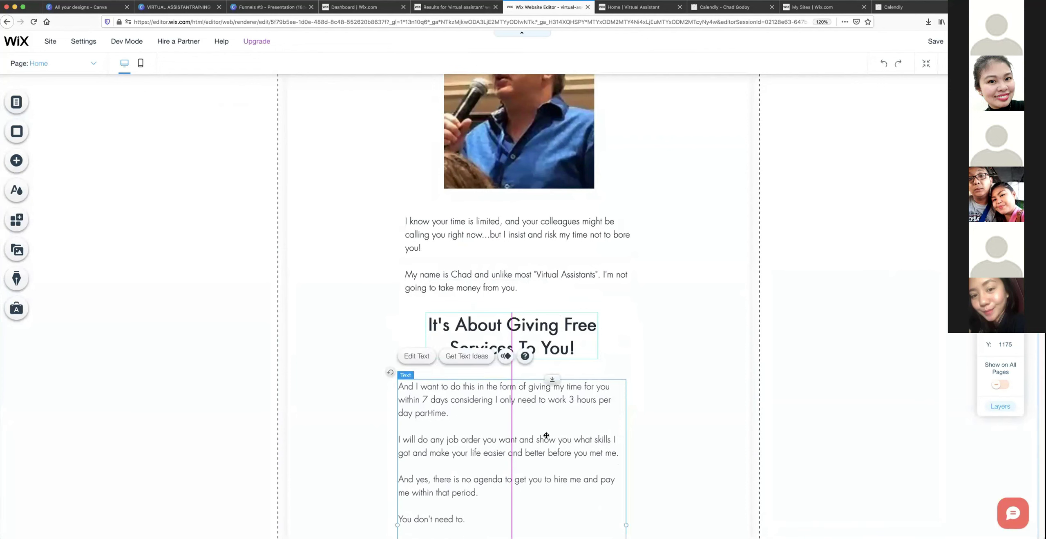
{"action": "scroll", "coordinate": [547, 435], "scroll_direction": "down", "scroll_amount": 5}
{"action": "left_click_drag", "start_coordinate": [520, 505], "coordinate": [520, 480]}
{"action": "scroll", "coordinate": [520, 480], "scroll_direction": "up", "scroll_amount": 5}
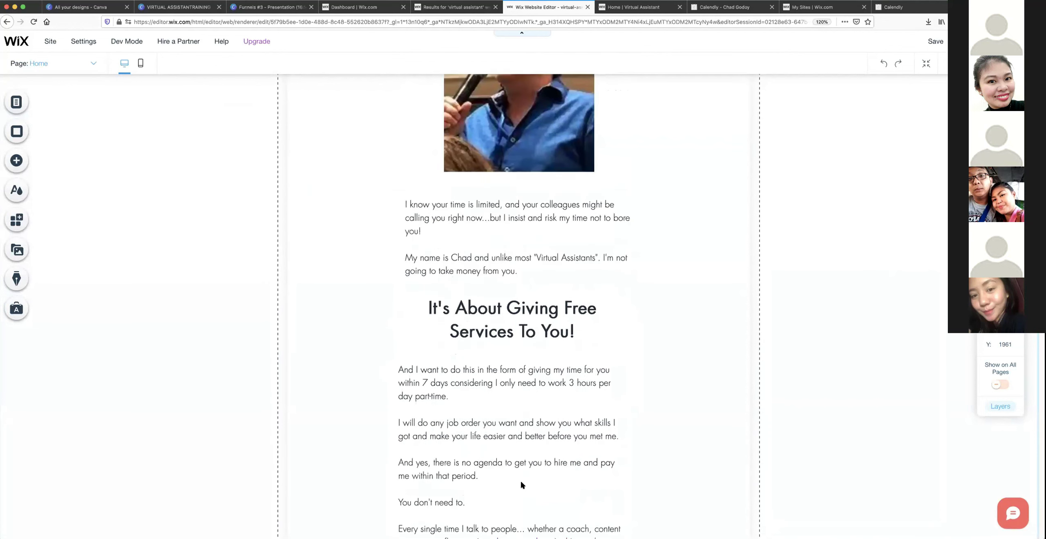
Save the site and dismiss the save confirmation.
{"action": "scroll", "coordinate": [520, 480], "scroll_direction": "up", "scroll_amount": 6}
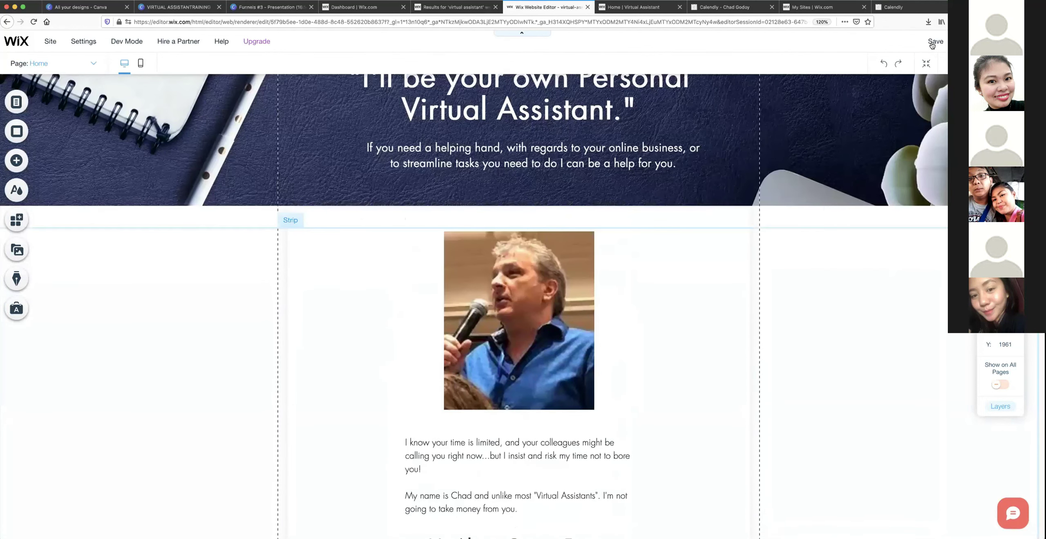
{"action": "scroll", "coordinate": [538, 327], "scroll_direction": "up", "scroll_amount": 3}
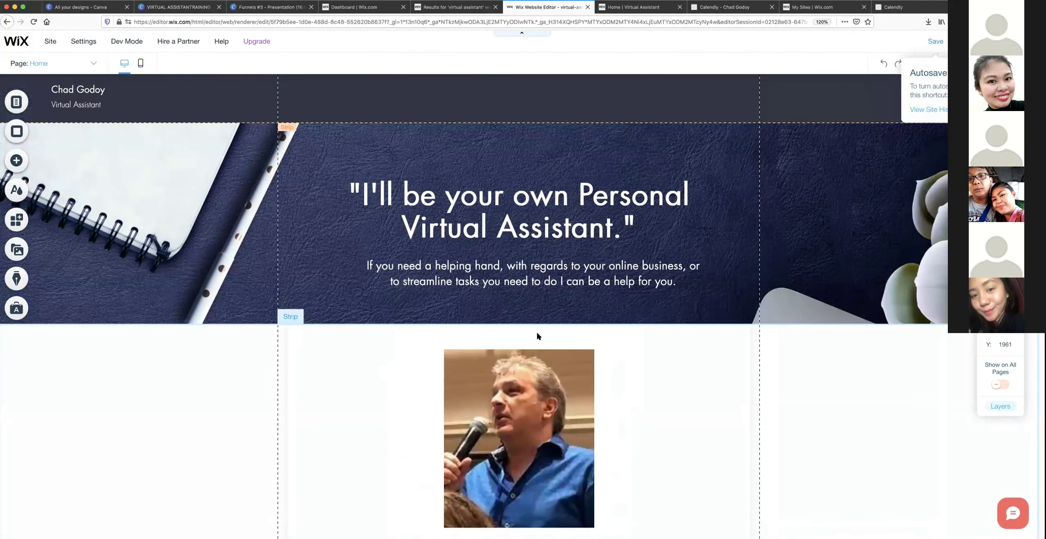
{"action": "key", "text": "super+s"}
{"action": "left_click", "coordinate": [669, 405]}
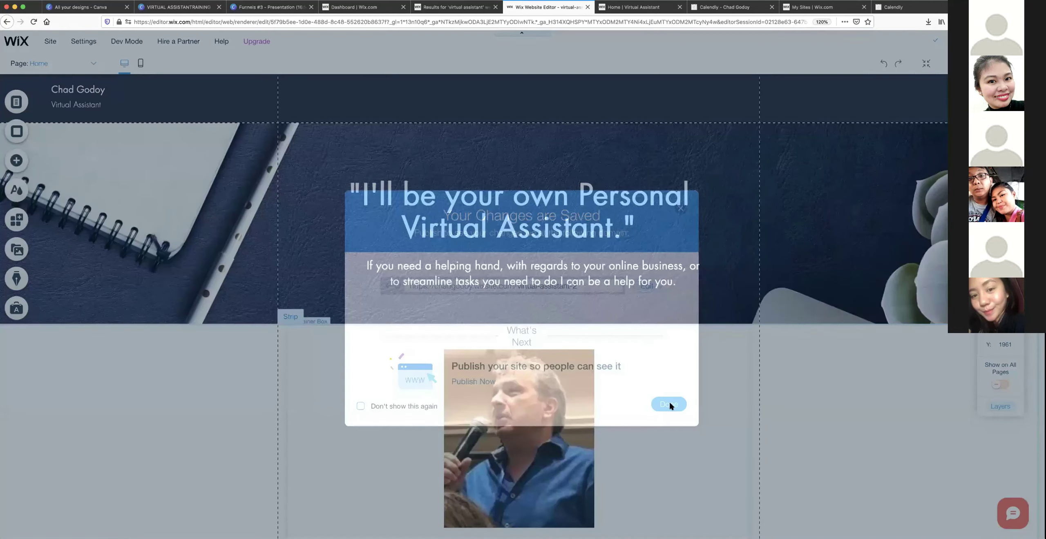
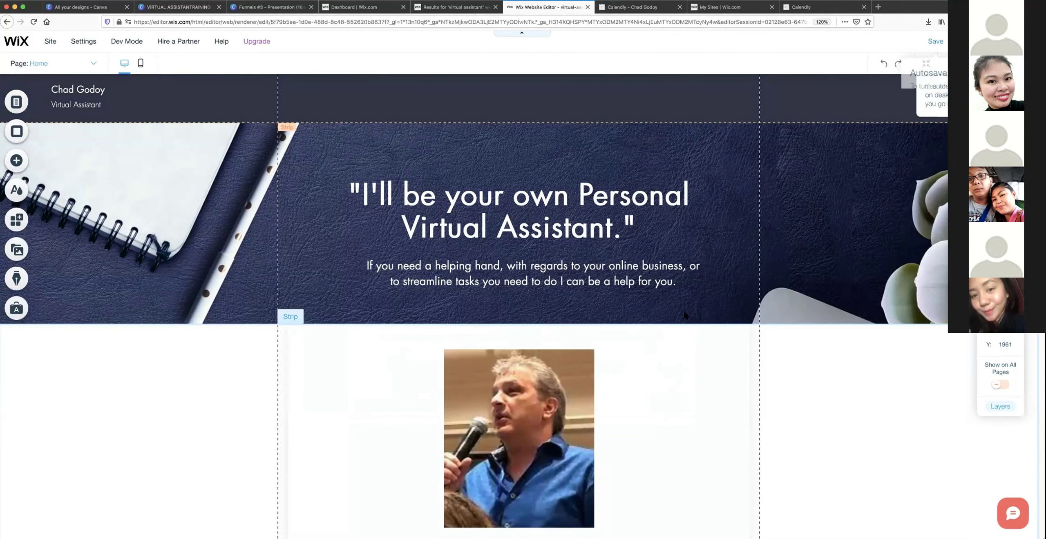
{"action": "key", "text": "super+s"}
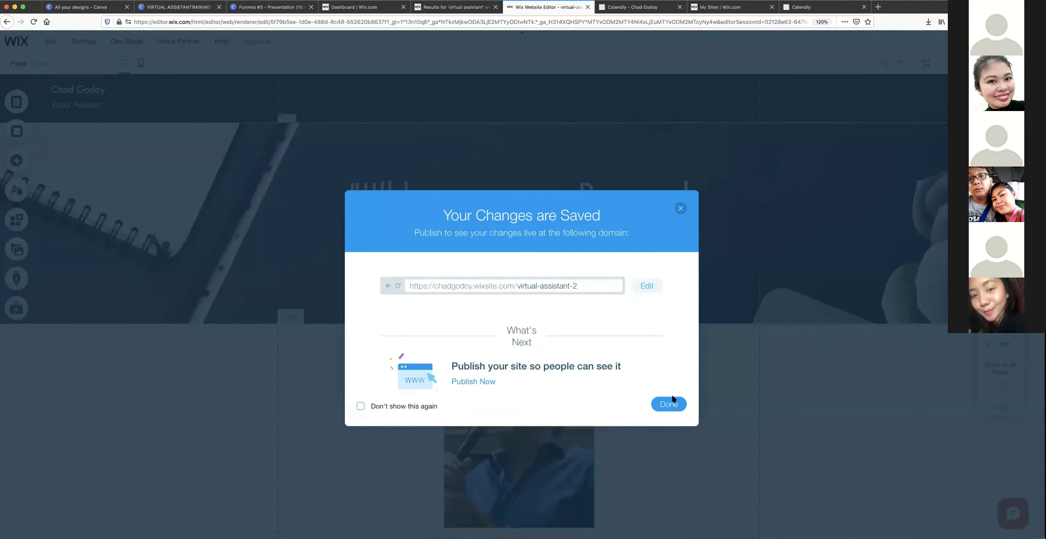
{"action": "left_click", "coordinate": [670, 403]}
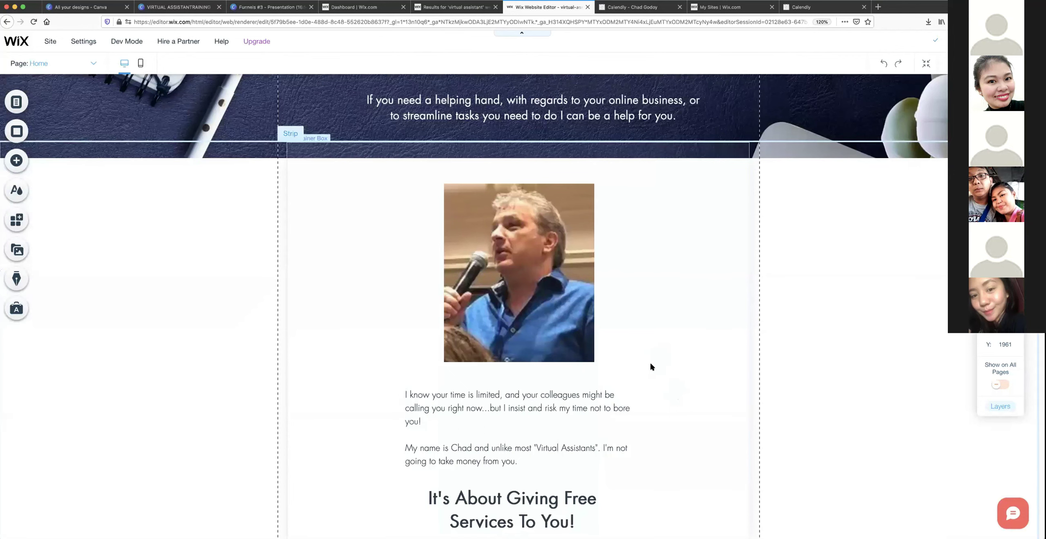
Center the Schedule a Discovery Call button in the container box at X 378, Y 1952.
{"action": "scroll", "coordinate": [651, 367], "scroll_direction": "down", "scroll_amount": 5}
{"action": "scroll", "coordinate": [653, 373], "scroll_direction": "down", "scroll_amount": 2}
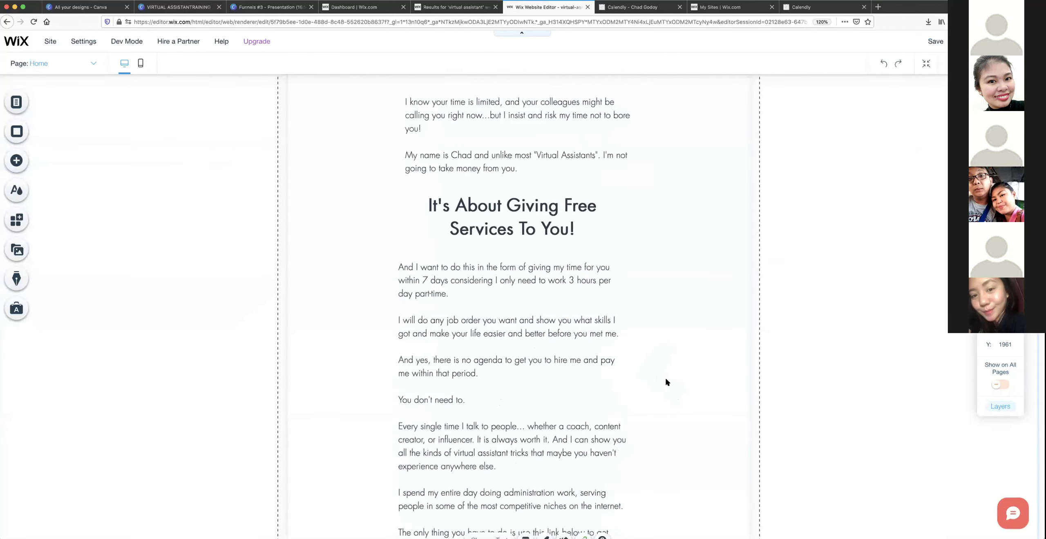
{"action": "scroll", "coordinate": [665, 382], "scroll_direction": "down", "scroll_amount": 5}
{"action": "left_click_drag", "start_coordinate": [543, 382], "coordinate": [539, 373]}
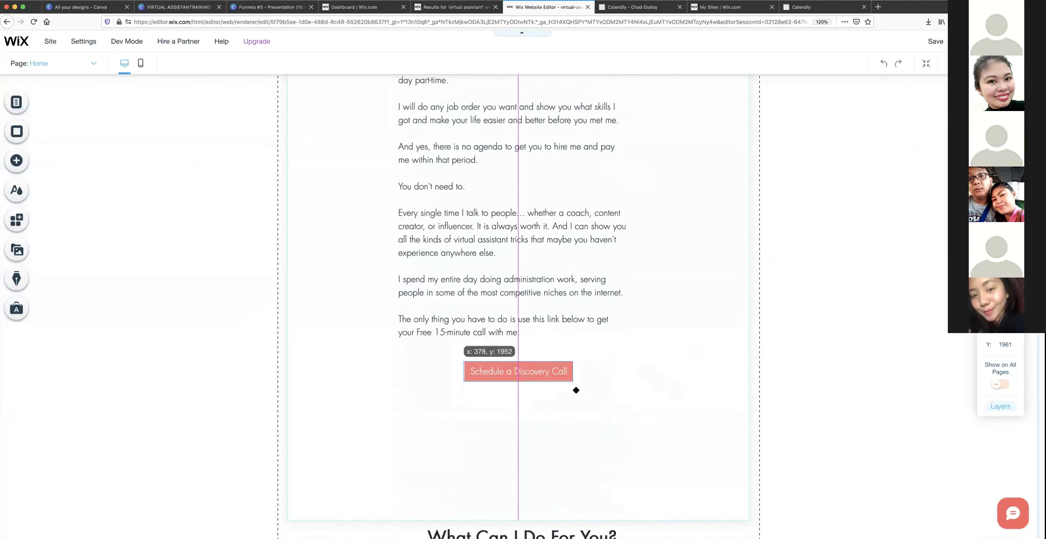
{"action": "scroll", "coordinate": [587, 382], "scroll_direction": "up", "scroll_amount": 13}
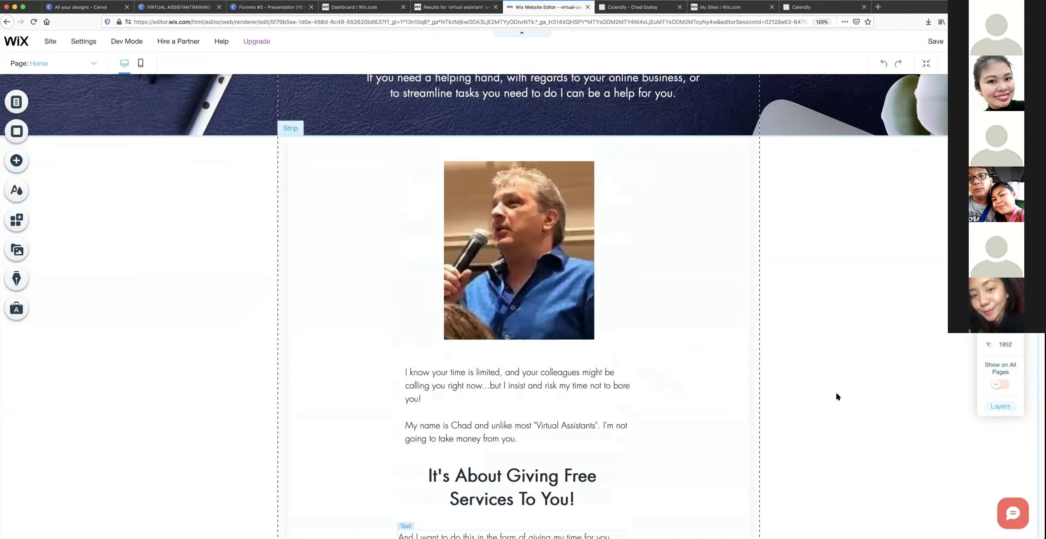
{"action": "scroll", "coordinate": [830, 388], "scroll_direction": "up", "scroll_amount": 5}
{"action": "left_click", "coordinate": [824, 385]}
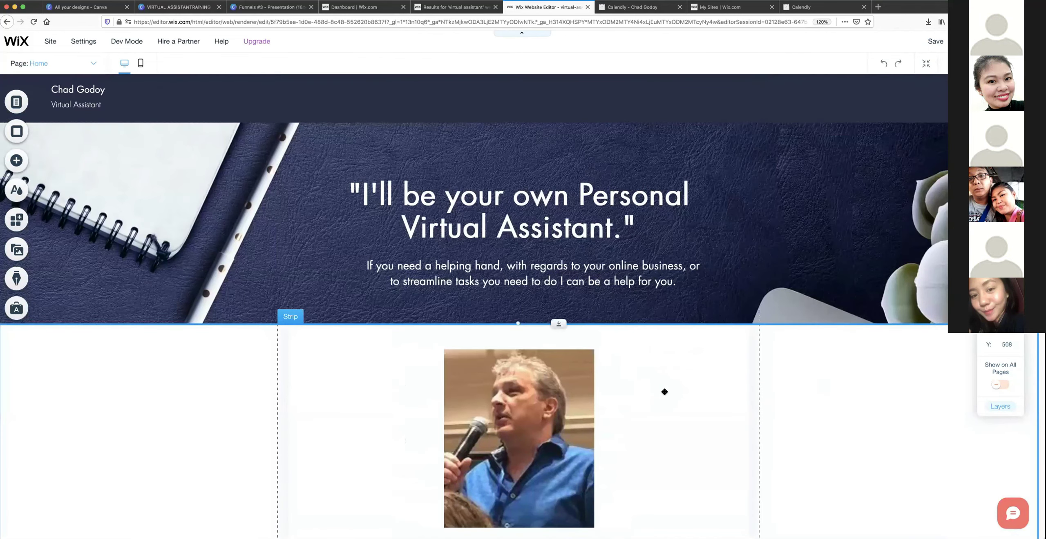
Duplicate the long body text and place the copy below the discovery call button at Y 1973, aligned with the original.
{"action": "scroll", "coordinate": [533, 299], "scroll_direction": "down", "scroll_amount": 15}
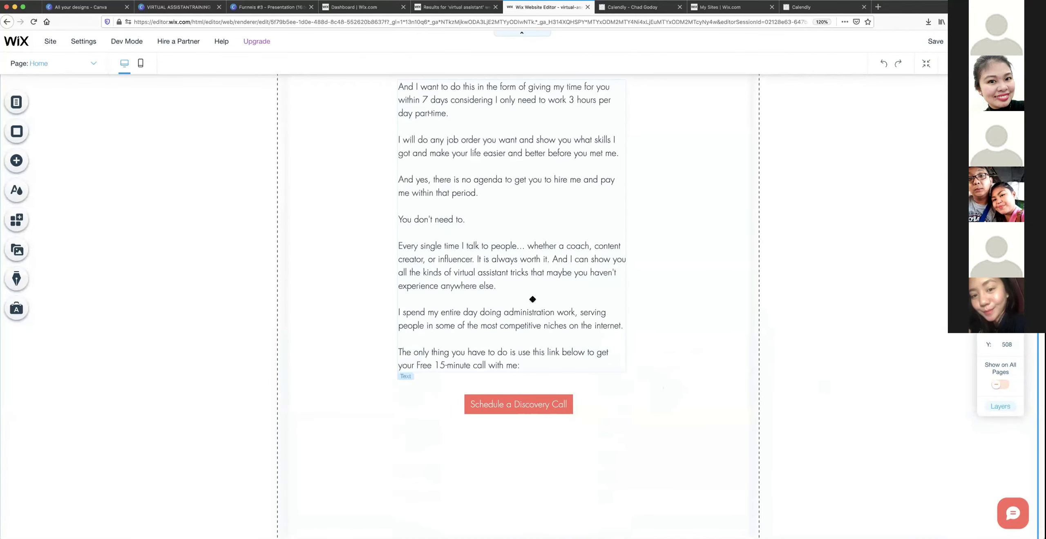
{"action": "left_click", "coordinate": [534, 289]}
{"action": "key", "text": "ctrl+d"}
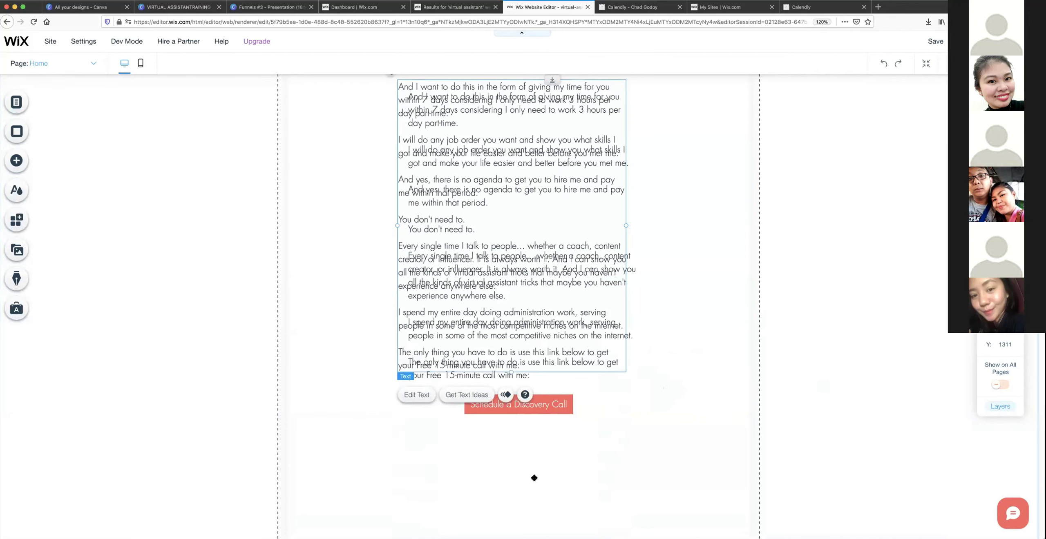
{"action": "left_click_drag", "start_coordinate": [533, 116], "coordinate": [530, 316]}
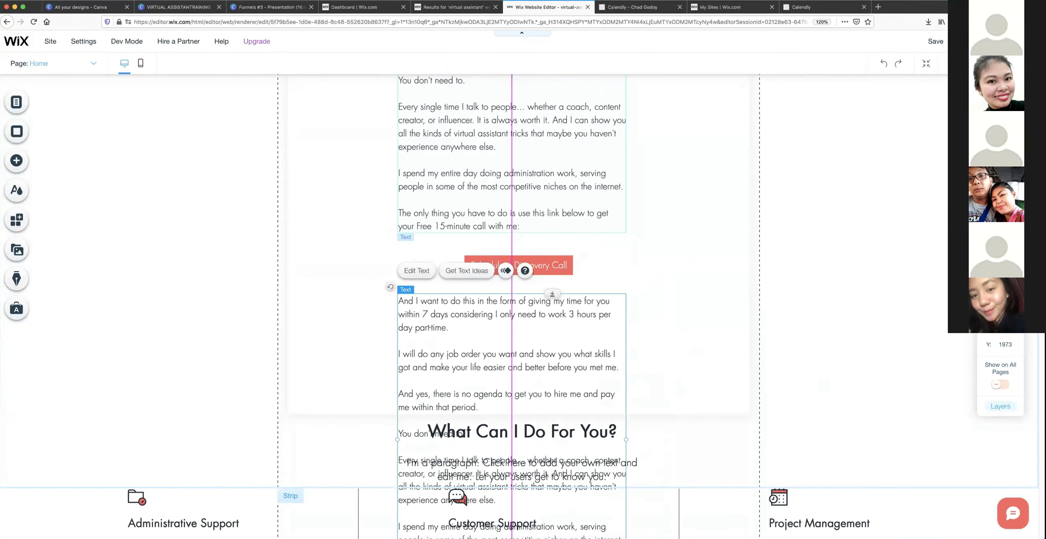
{"action": "key", "text": "Escape"}
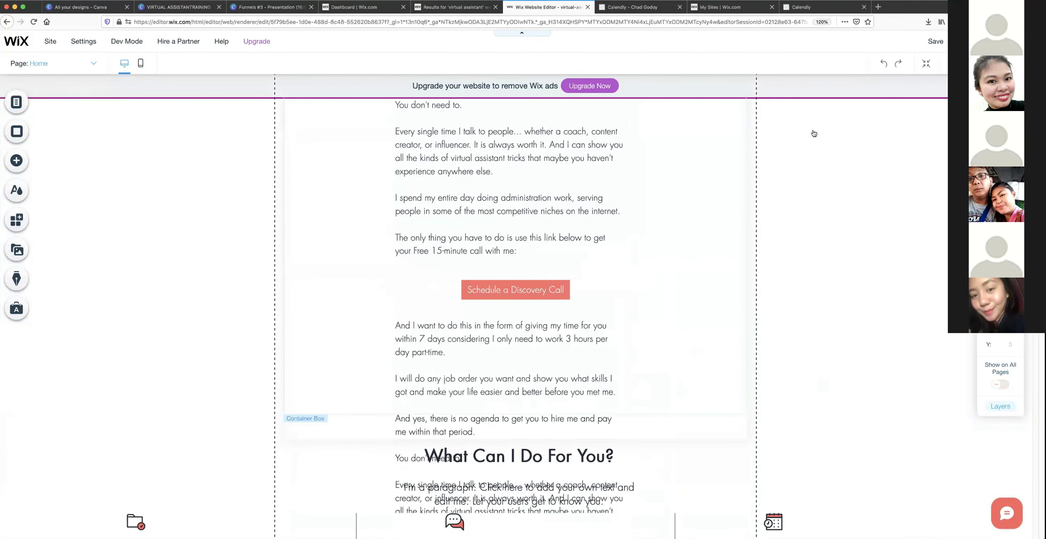
Preview the page in the desktop view and the mobile view.
{"action": "key", "text": "super+shift+p"}
{"action": "scroll", "coordinate": [804, 144], "scroll_direction": "up", "scroll_amount": 15}
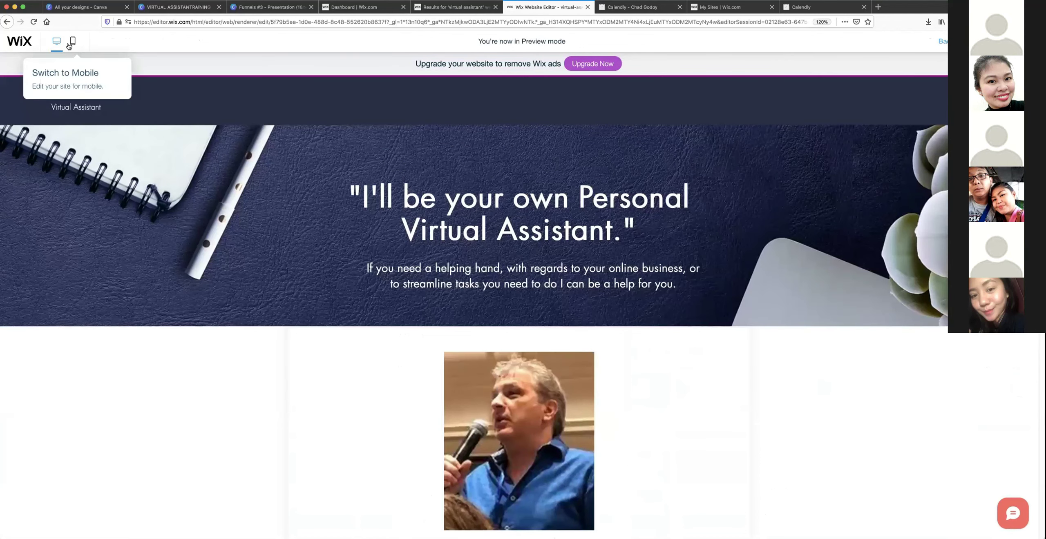
{"action": "left_click", "coordinate": [72, 43]}
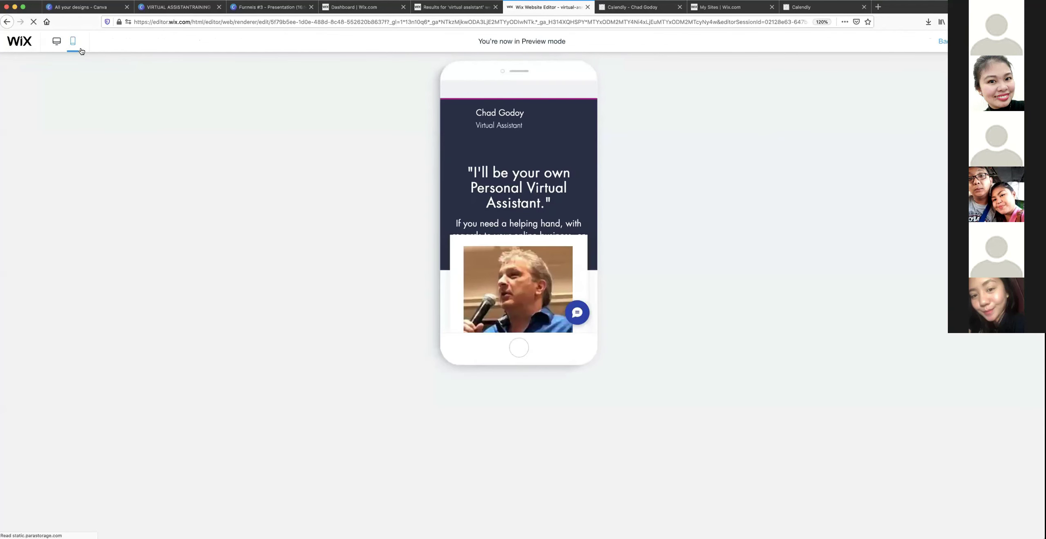
{"action": "scroll", "coordinate": [536, 233], "scroll_direction": "down", "scroll_amount": 3}
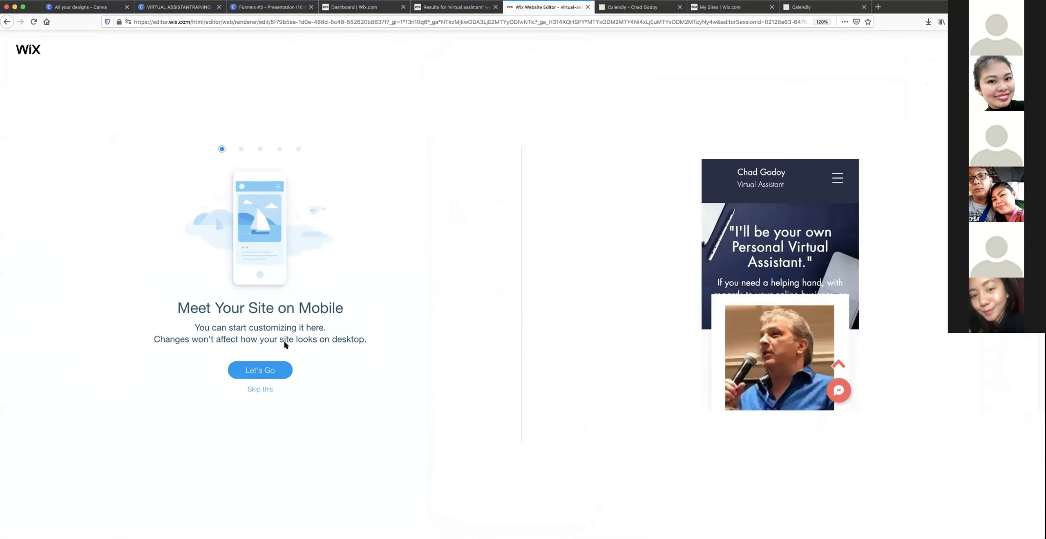
Skip the mobile editor introduction and move the container box down to Y 314, below the header text in the mobile layout.
{"action": "left_click", "coordinate": [261, 390]}
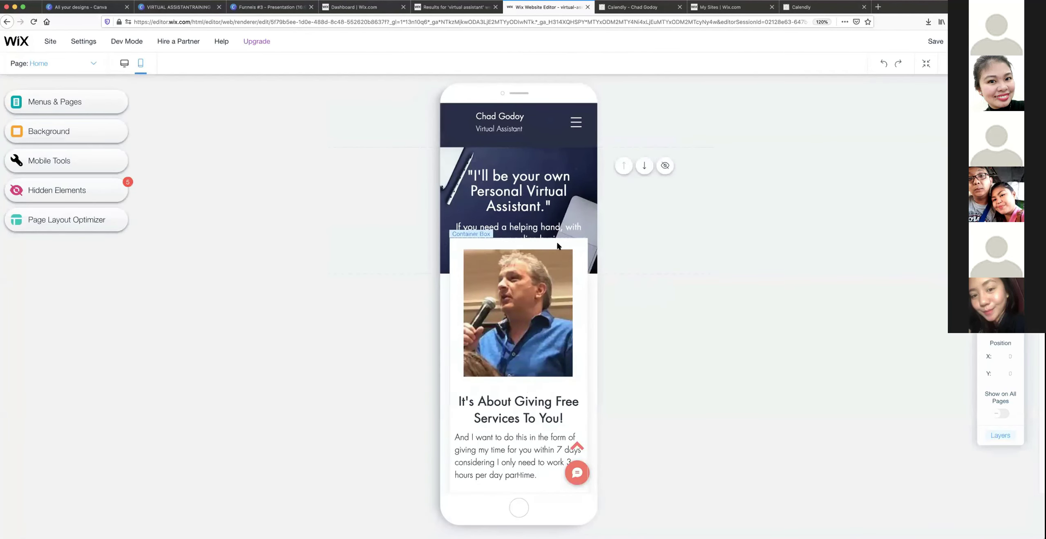
{"action": "left_click", "coordinate": [558, 244]}
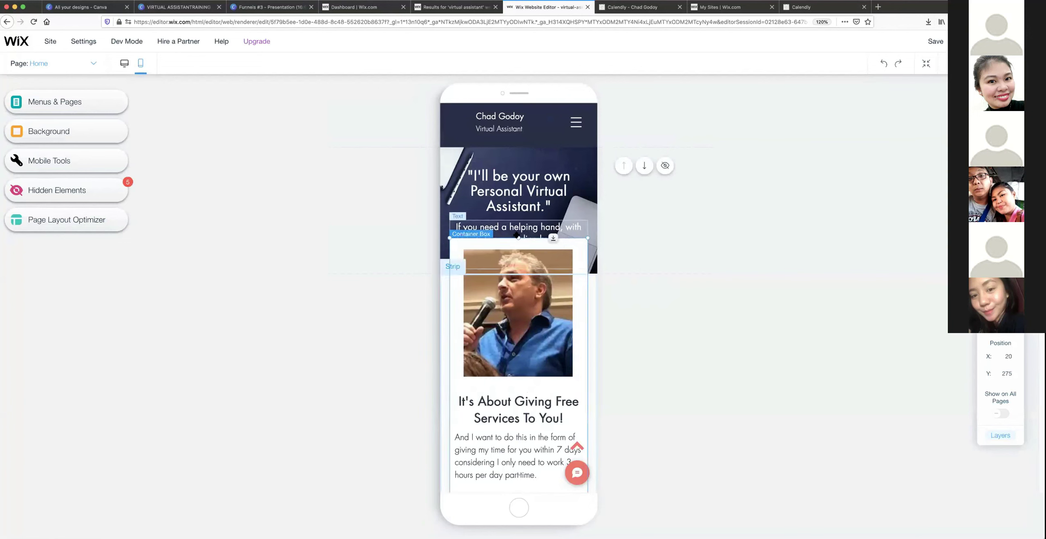
{"action": "left_click_drag", "start_coordinate": [529, 256], "coordinate": [528, 283]}
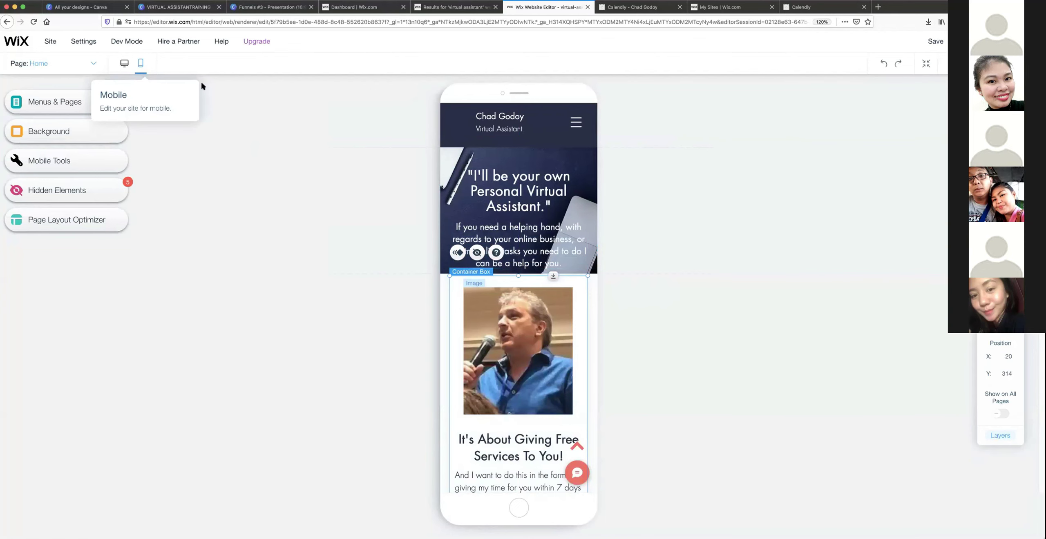
{"action": "left_click", "coordinate": [657, 213]}
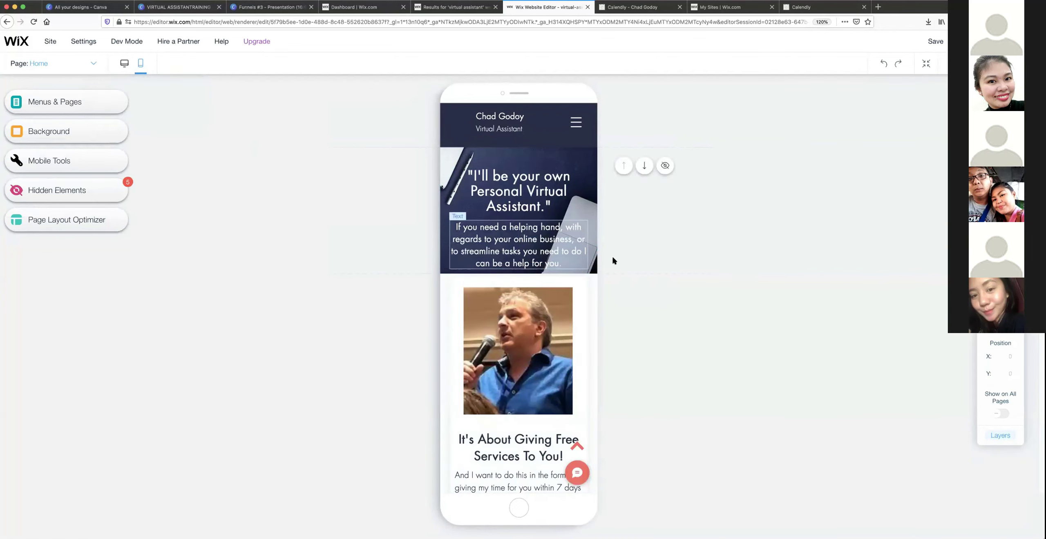
Examine the order and alignment of the text sections down the mobile page.
{"action": "scroll", "coordinate": [612, 255], "scroll_direction": "down", "scroll_amount": 7}
{"action": "scroll", "coordinate": [612, 258], "scroll_direction": "down", "scroll_amount": 8}
{"action": "left_click", "coordinate": [506, 351]}
{"action": "left_click_drag", "start_coordinate": [480, 351], "coordinate": [462, 350]}
{"action": "left_click_drag", "start_coordinate": [534, 348], "coordinate": [536, 348]}
{"action": "scroll", "coordinate": [716, 260], "scroll_direction": "up", "scroll_amount": 5}
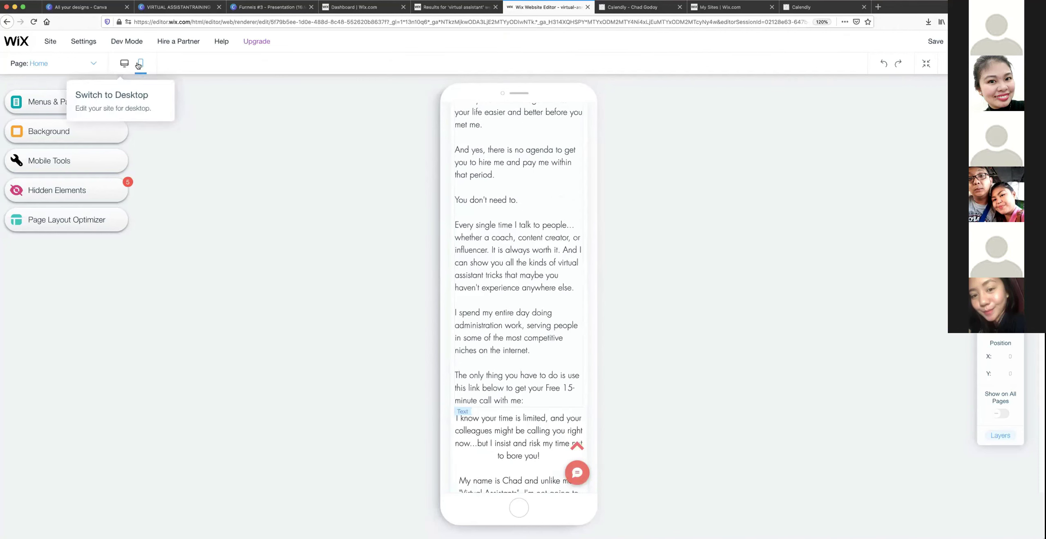
{"action": "scroll", "coordinate": [296, 119], "scroll_direction": "up", "scroll_amount": 10}
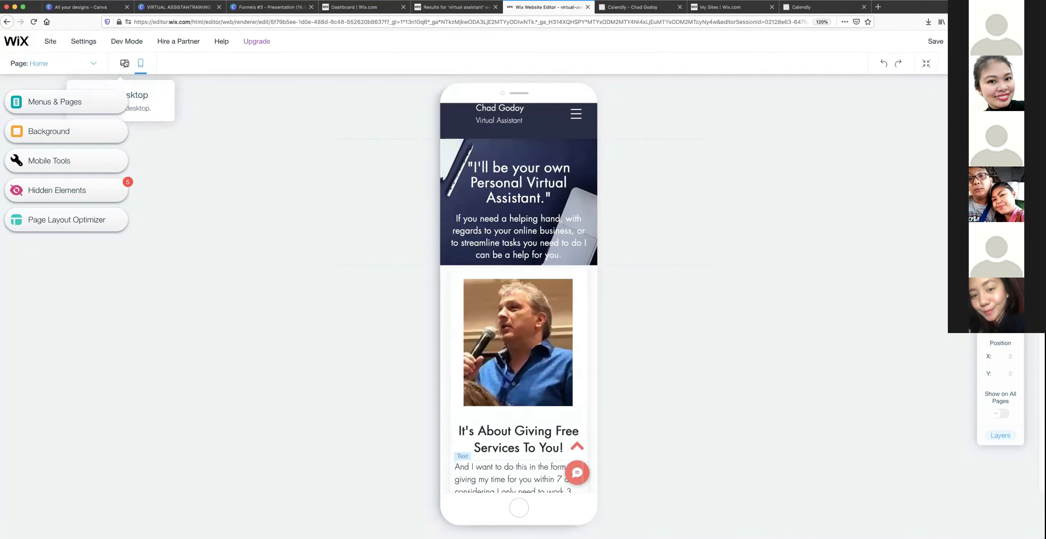
Save the site changes and close the save confirmation without publishing.
{"action": "scroll", "coordinate": [541, 198], "scroll_direction": "up", "scroll_amount": 1}
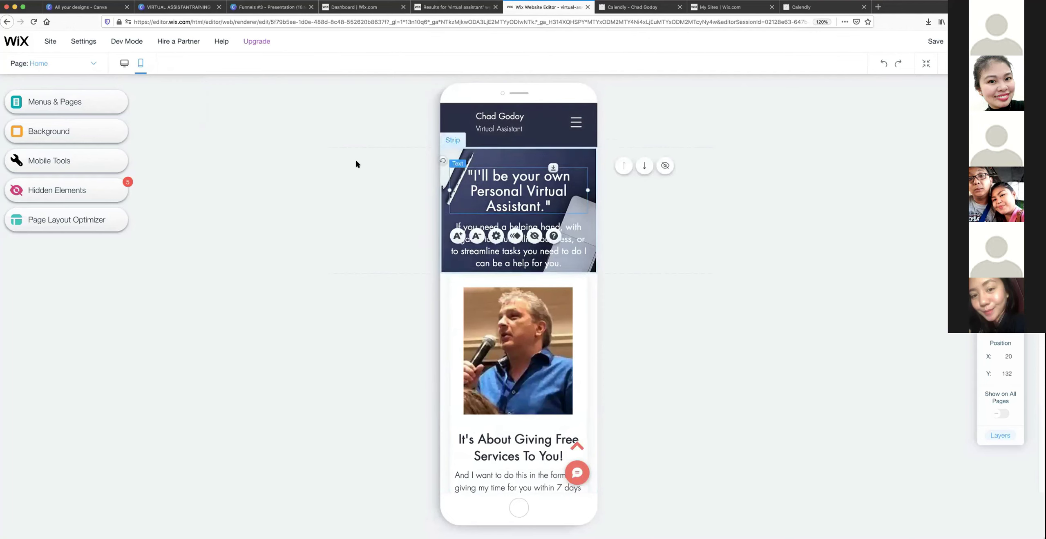
{"action": "mouse_move", "coordinate": [935, 45]}
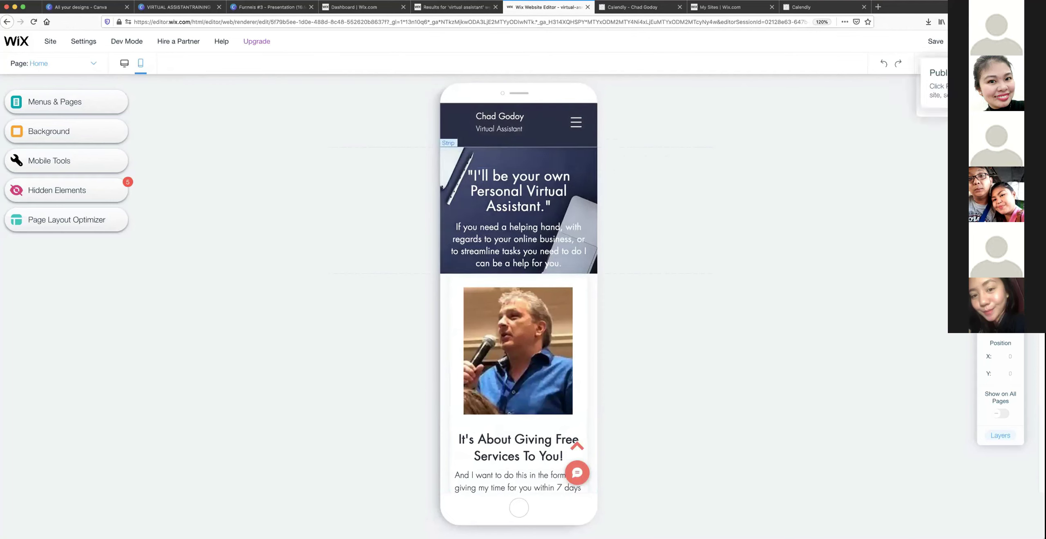
{"action": "left_click", "coordinate": [934, 42]}
{"action": "left_click", "coordinate": [674, 403]}
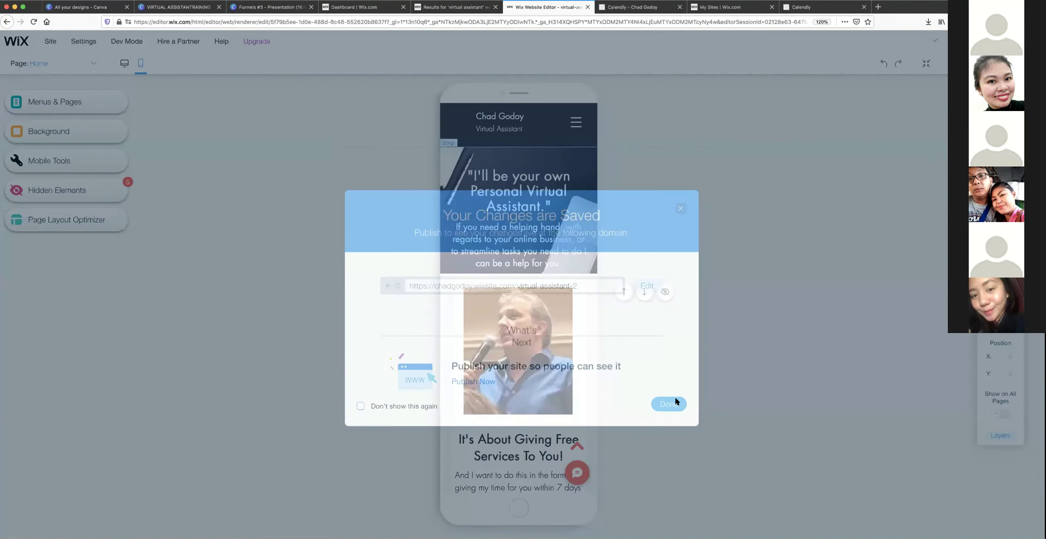
Compare the photo and text sections of the home page between the desktop and mobile layouts.
{"action": "left_click", "coordinate": [128, 69]}
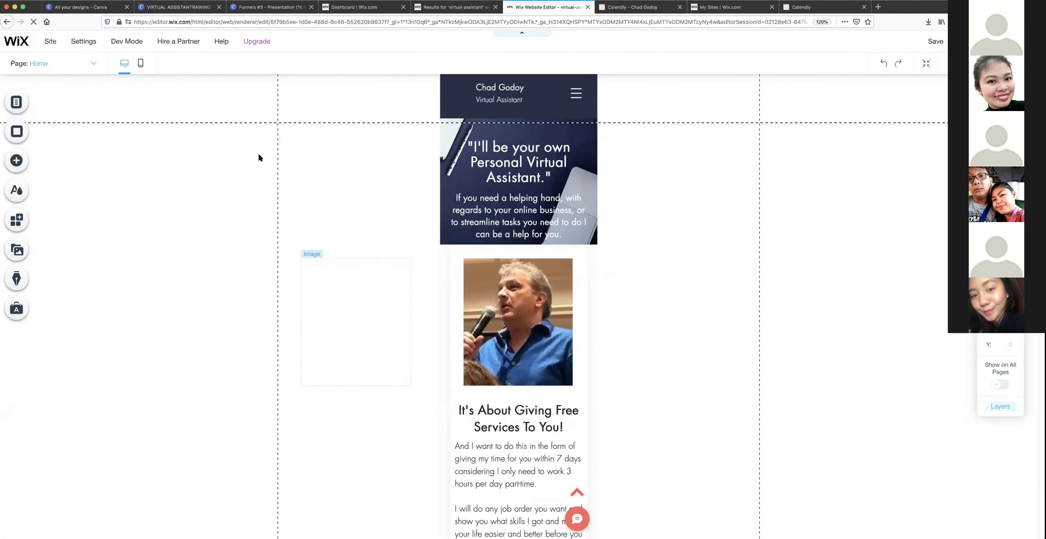
{"action": "scroll", "coordinate": [399, 184], "scroll_direction": "down", "scroll_amount": 6}
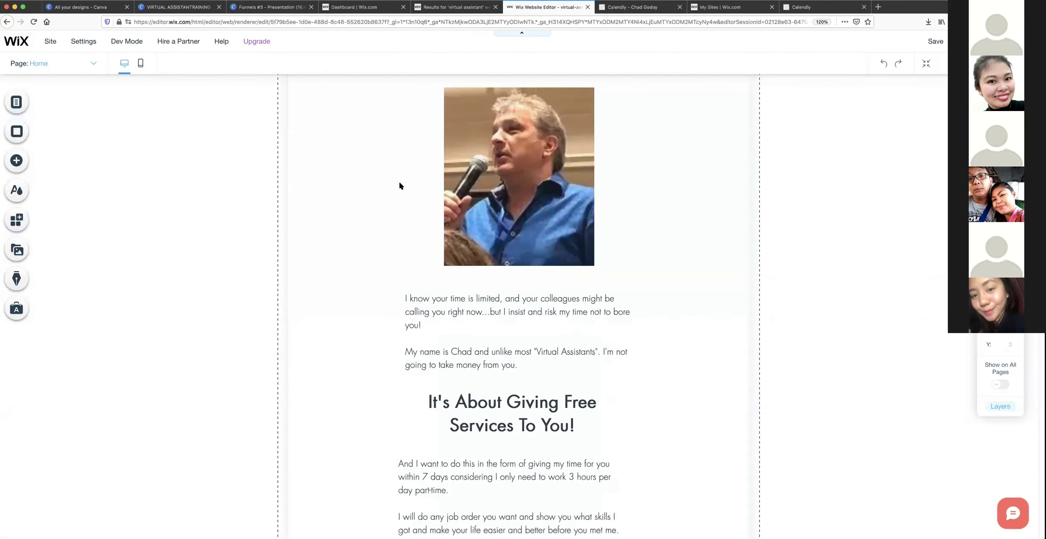
{"action": "scroll", "coordinate": [180, 76], "scroll_direction": "up", "scroll_amount": 4}
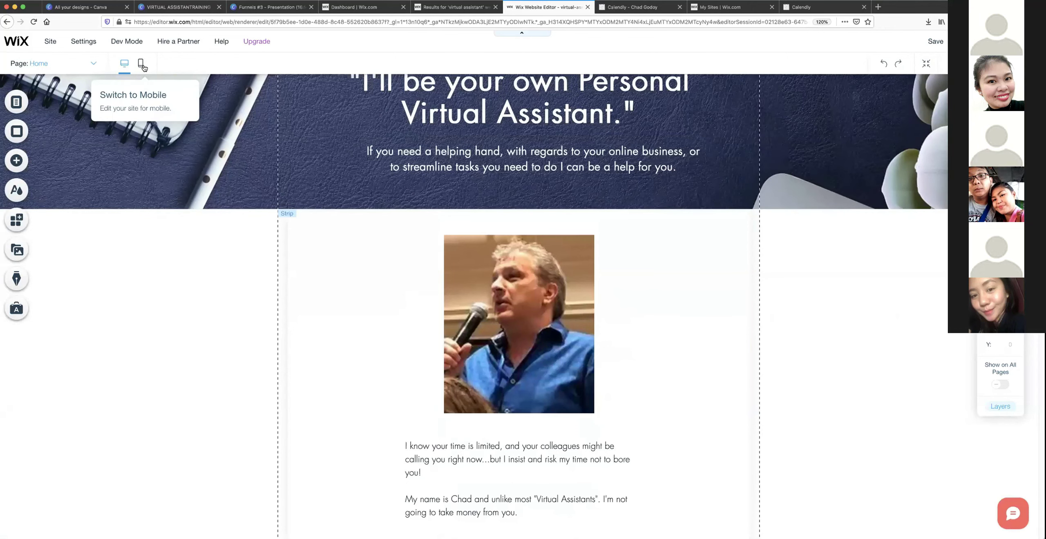
{"action": "left_click", "coordinate": [141, 66]}
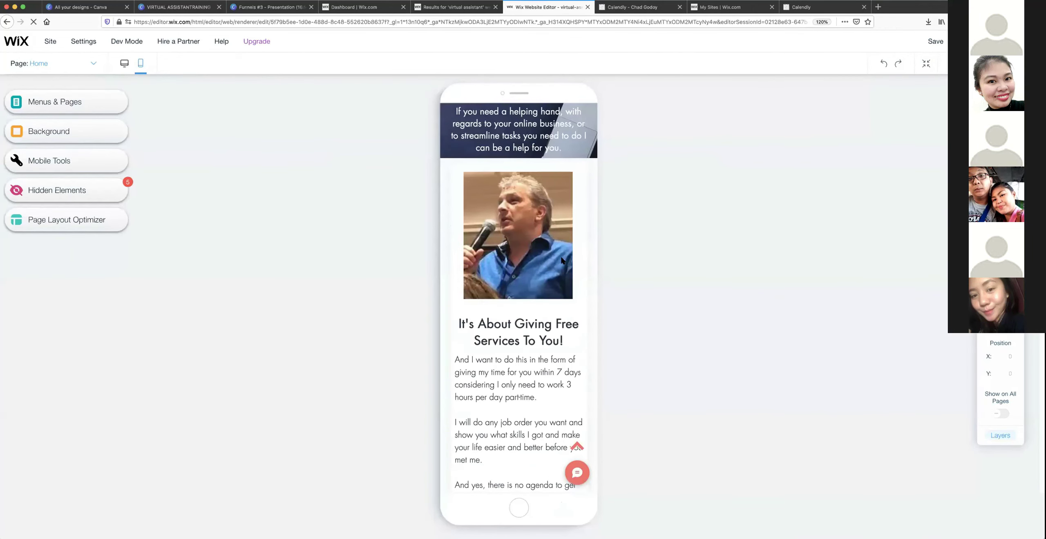
{"action": "scroll", "coordinate": [561, 256], "scroll_direction": "down", "scroll_amount": 5}
{"action": "scroll", "coordinate": [561, 256], "scroll_direction": "up", "scroll_amount": 4}
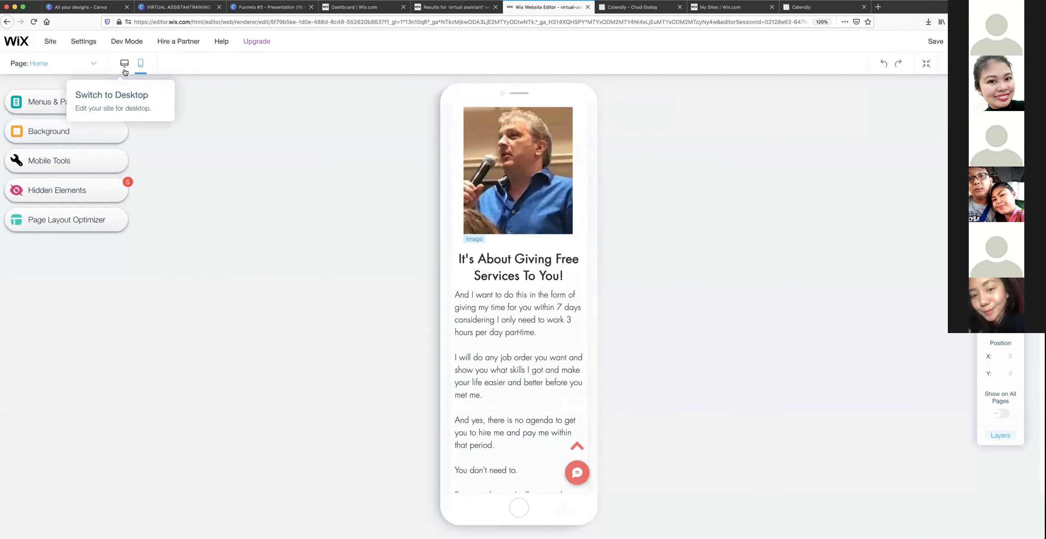
In the desktop layout, stretch the container box downward until it encloses the whole duplicated body text below the discovery call button.
{"action": "left_click", "coordinate": [125, 65]}
{"action": "scroll", "coordinate": [531, 210], "scroll_direction": "down", "scroll_amount": 3}
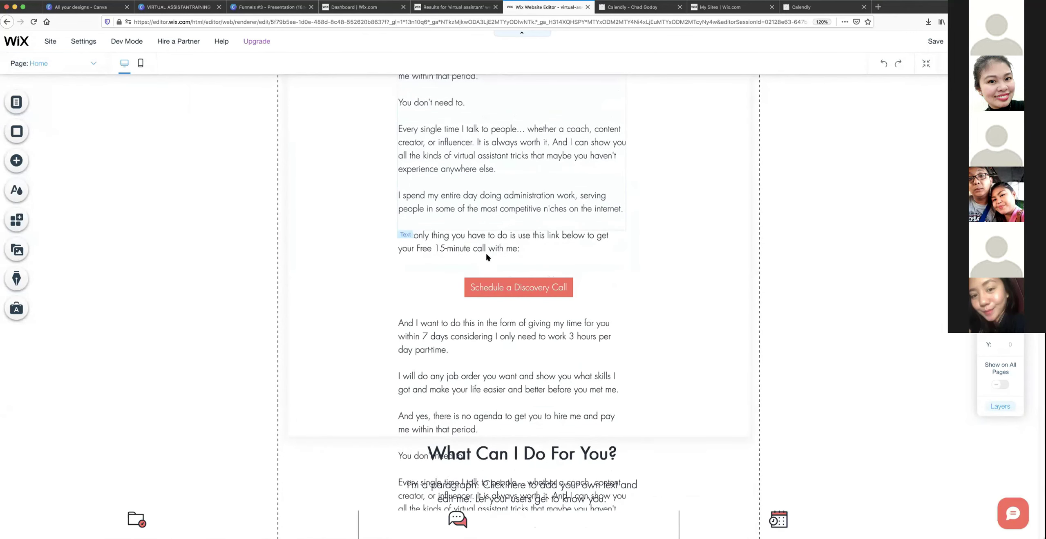
{"action": "scroll", "coordinate": [485, 252], "scroll_direction": "down", "scroll_amount": 4}
{"action": "left_click", "coordinate": [549, 274]}
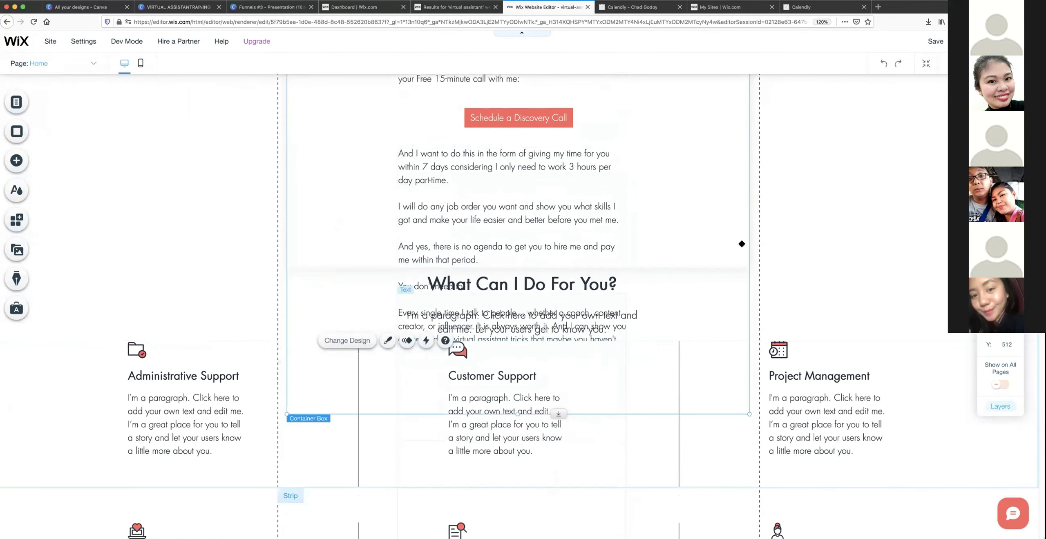
{"action": "scroll", "coordinate": [742, 244], "scroll_direction": "up", "scroll_amount": 4}
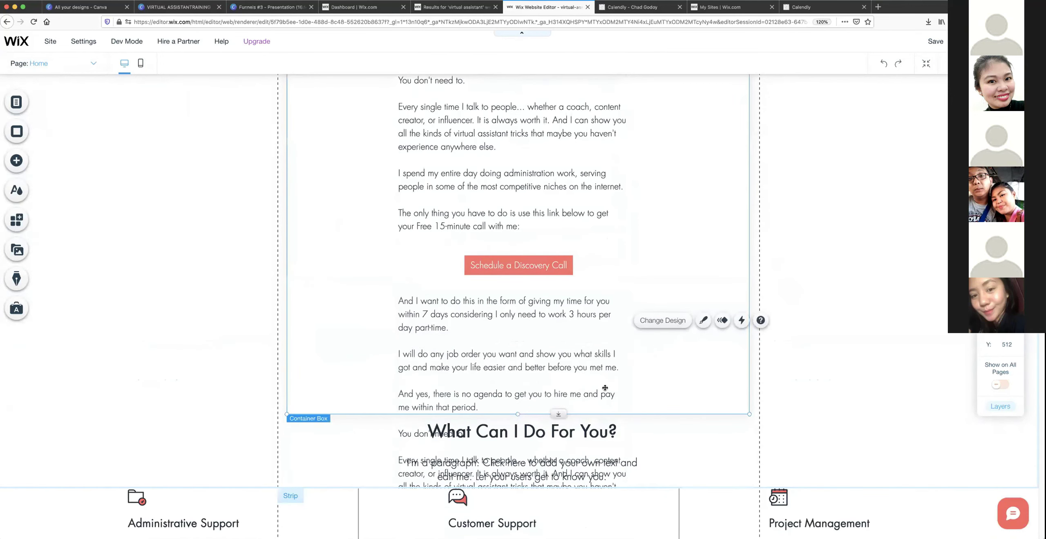
{"action": "left_click_drag", "start_coordinate": [559, 413], "coordinate": [555, 445]}
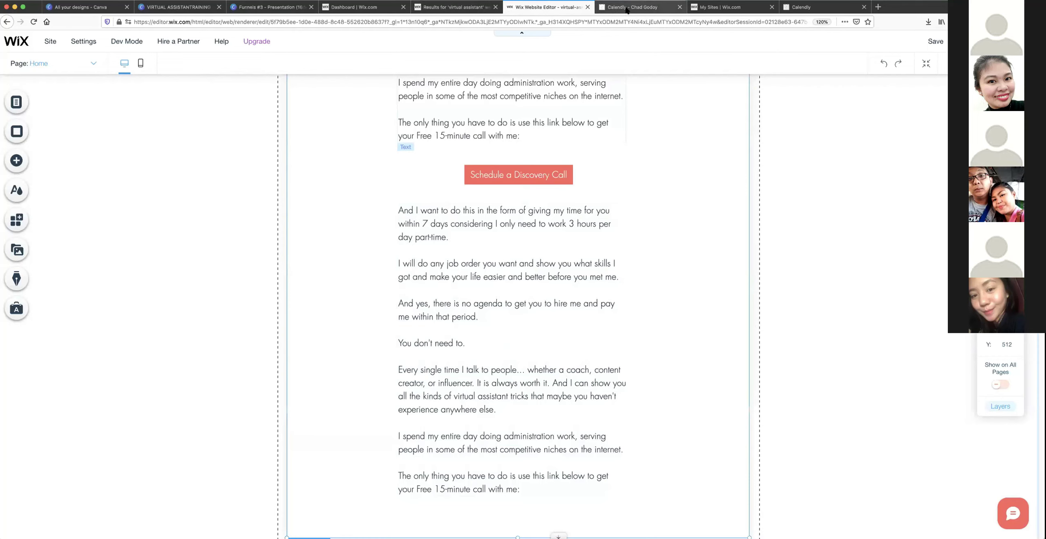
Open the published Virtual Assistant reference site from the Wix site list and close the My Sites tab.
{"action": "left_click_drag", "start_coordinate": [713, 9], "coordinate": [654, 11]}
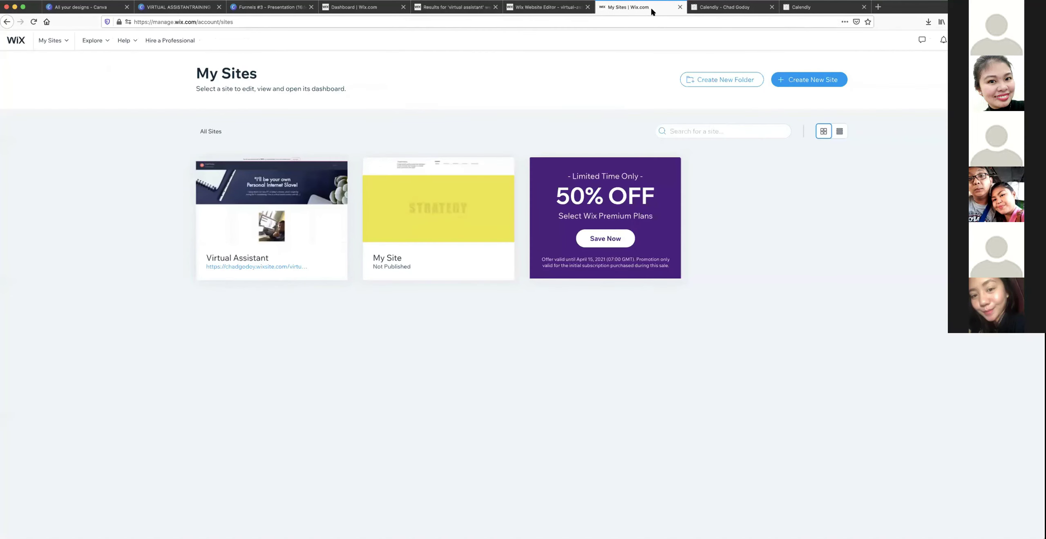
{"action": "left_click", "coordinate": [448, 8]}
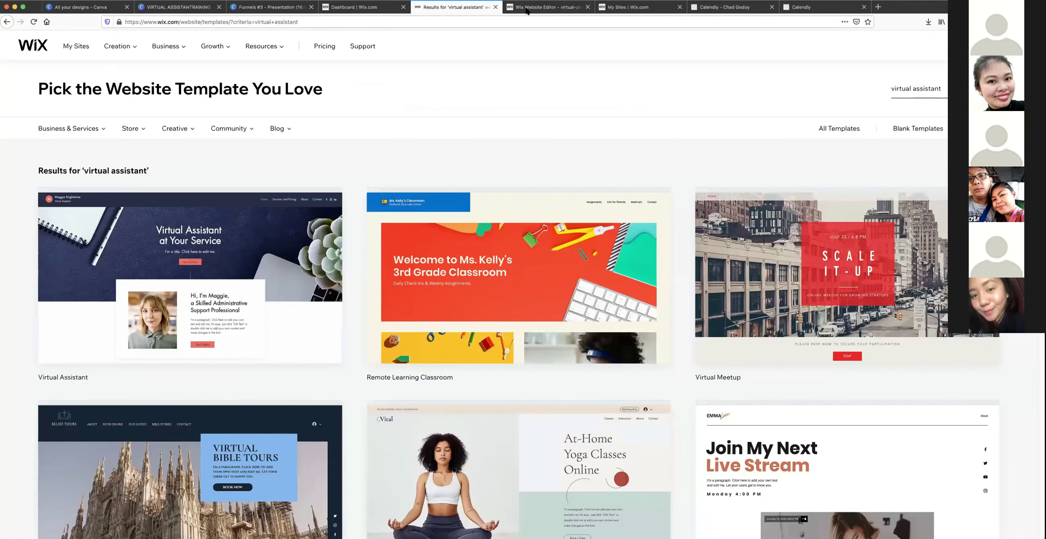
{"action": "left_click", "coordinate": [626, 9]}
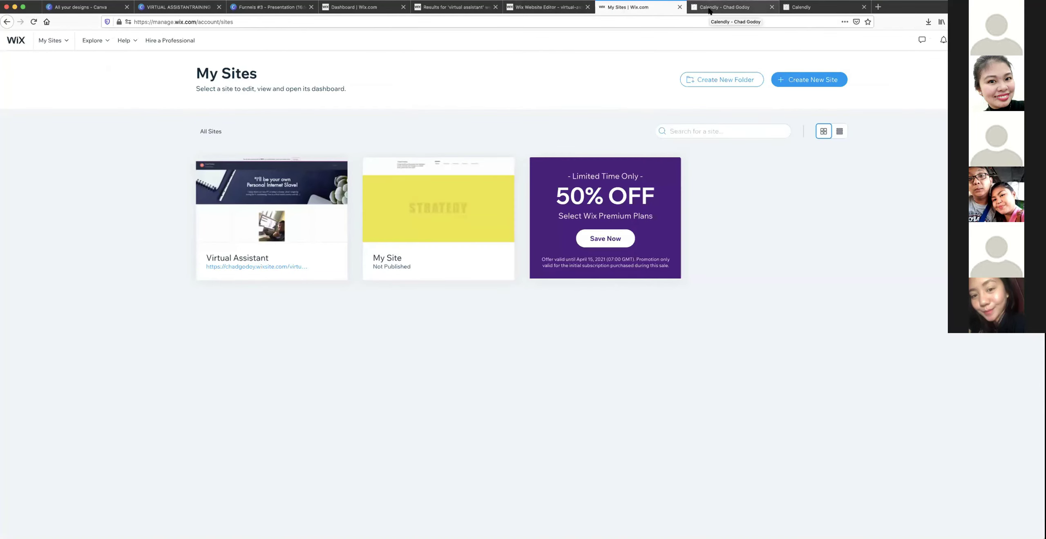
{"action": "left_click", "coordinate": [726, 8]}
{"action": "left_click", "coordinate": [644, 9]}
{"action": "mouse_move", "coordinate": [297, 181]}
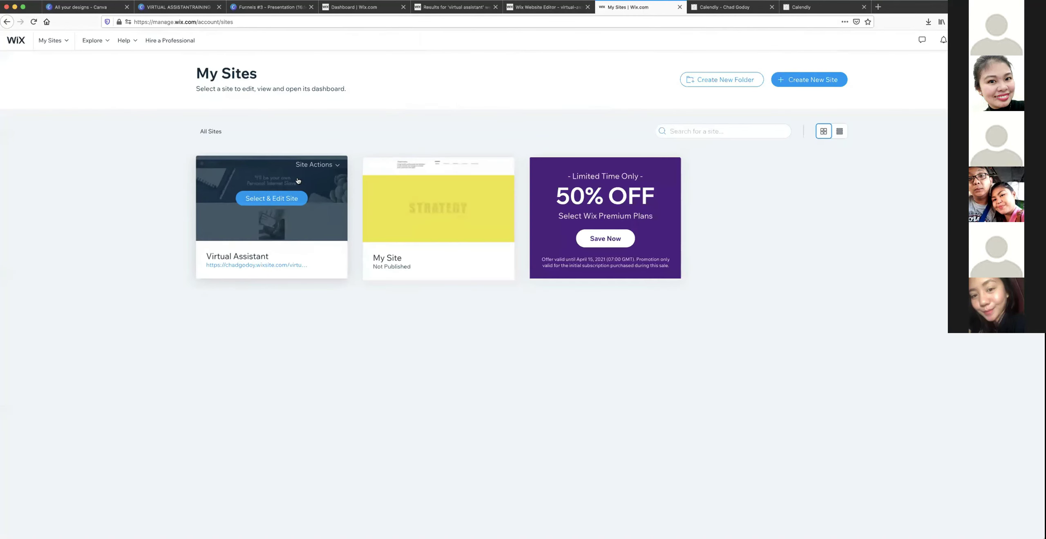
{"action": "left_click", "coordinate": [274, 263]}
{"action": "left_click", "coordinate": [680, 7]}
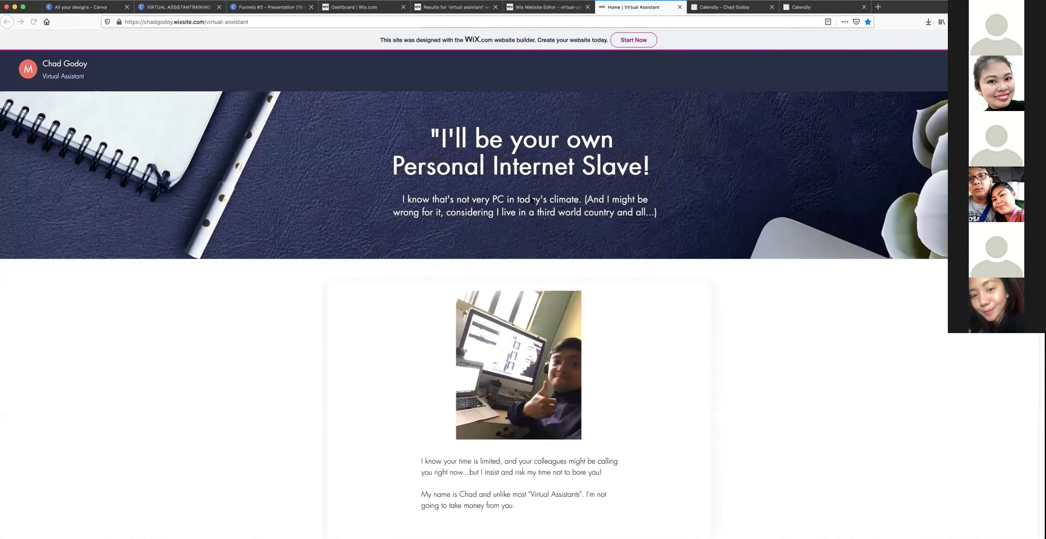
Copy the closing paragraphs below the reference site's Schedule a Discovery Call button, from "I'm confident I can help you" to "soon.".
{"action": "scroll", "coordinate": [529, 198], "scroll_direction": "down", "scroll_amount": 10}
{"action": "scroll", "coordinate": [529, 198], "scroll_direction": "down", "scroll_amount": 2}
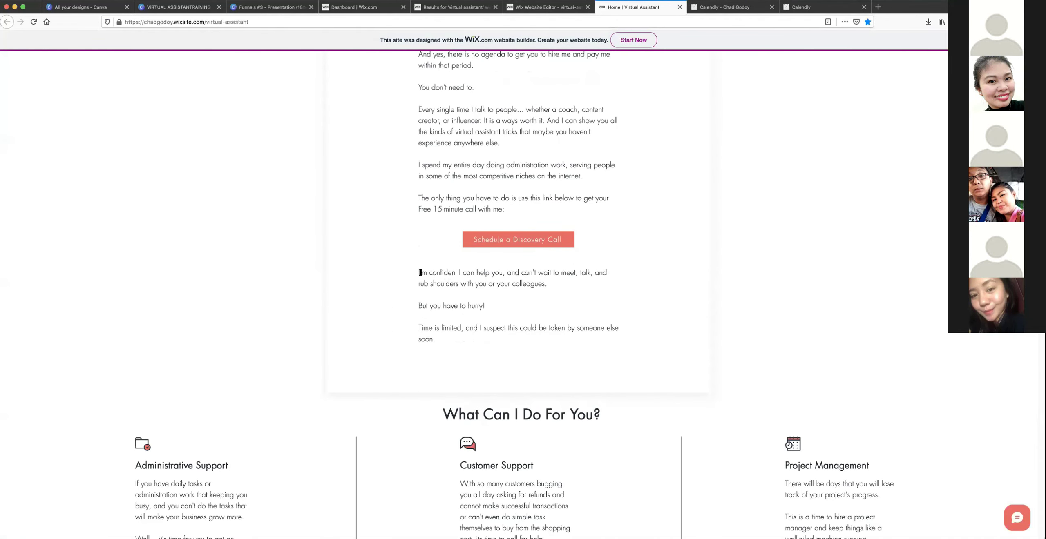
{"action": "left_click_drag", "start_coordinate": [418, 271], "coordinate": [436, 333]}
{"action": "key", "text": "ctrl+c"}
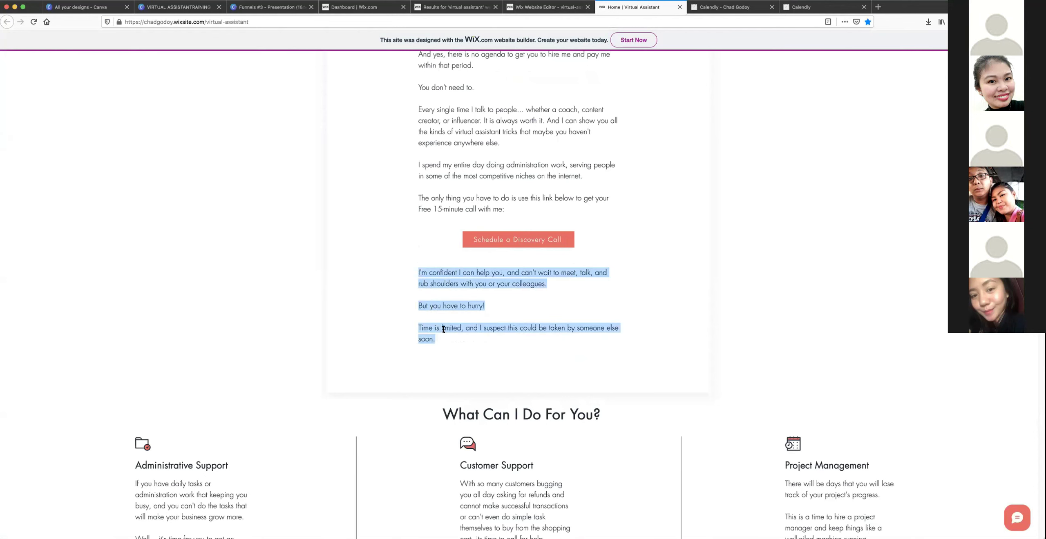
Back in the Wix editor, replace the entire duplicated body text below the discovery call button with the copied closing paragraphs.
{"action": "left_click", "coordinate": [514, 8]}
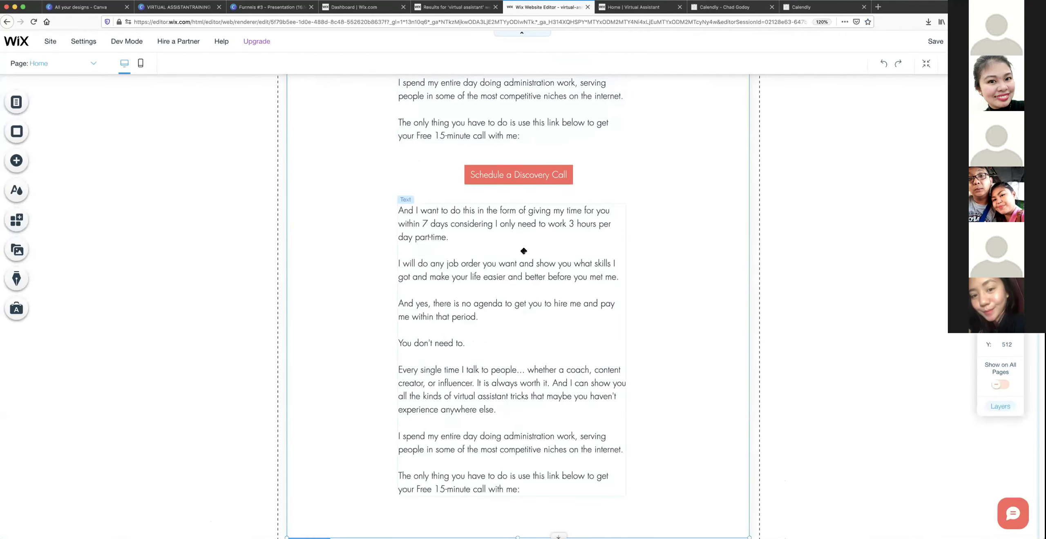
{"action": "left_click", "coordinate": [494, 216]}
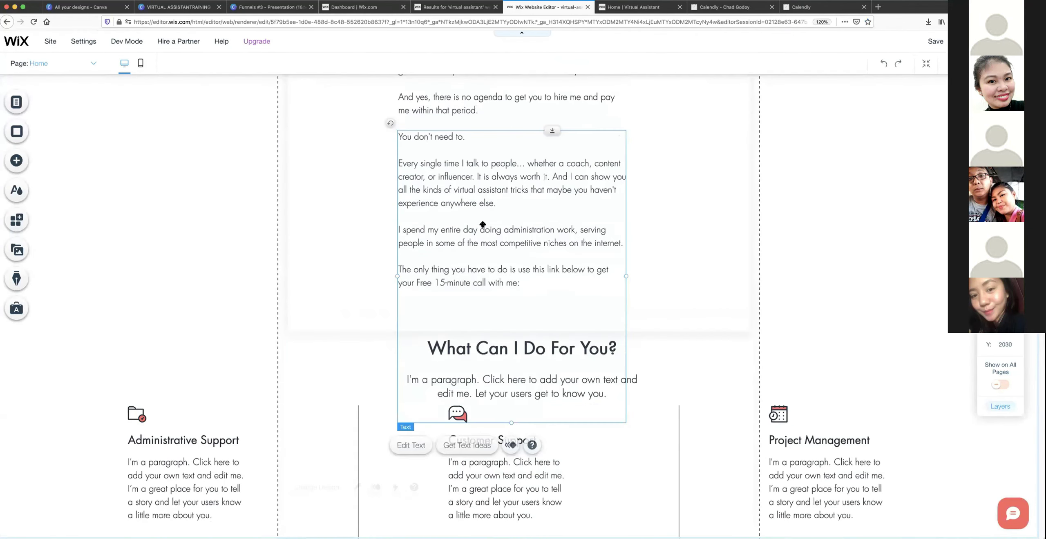
{"action": "double_click", "coordinate": [480, 223]}
{"action": "triple_click", "coordinate": [480, 223]}
{"action": "key", "text": "ctrl+v"}
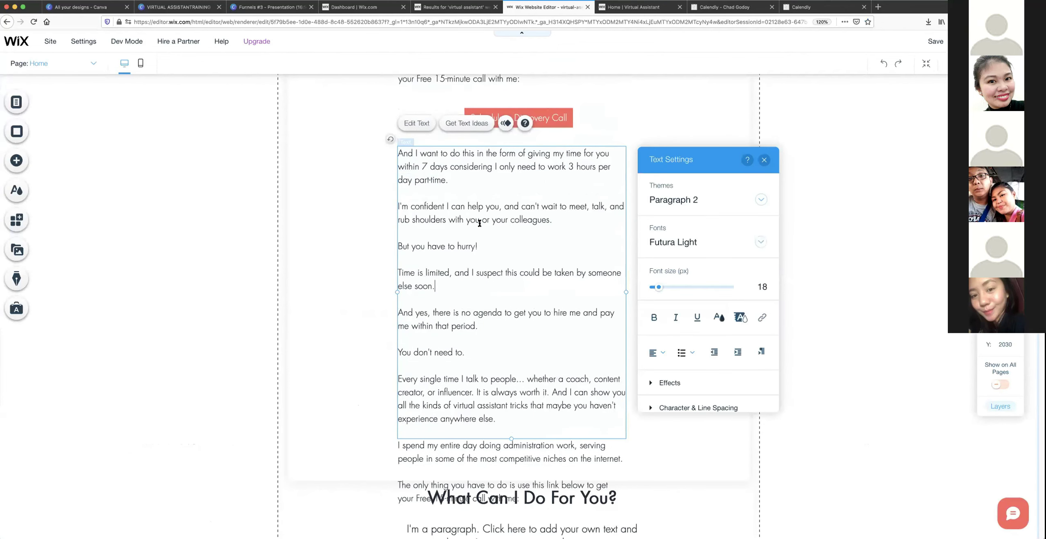
{"action": "key", "text": "ctrl+a"}
{"action": "key", "text": "ctrl+v"}
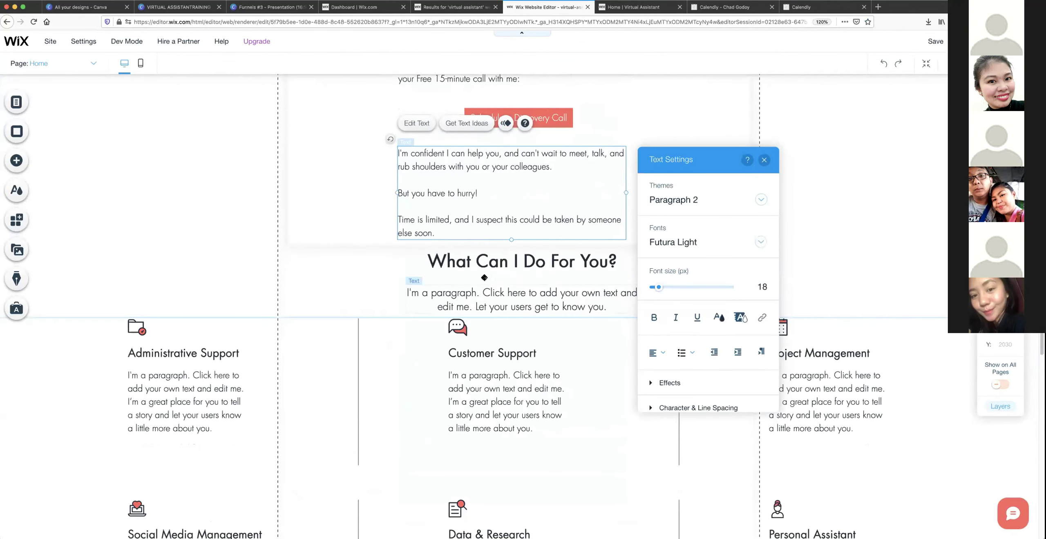
Extend the container box slightly so its lower edge clears the closing paragraphs.
{"action": "left_click", "coordinate": [479, 290]}
{"action": "scroll", "coordinate": [483, 273], "scroll_direction": "up", "scroll_amount": 3}
{"action": "left_click", "coordinate": [334, 259]}
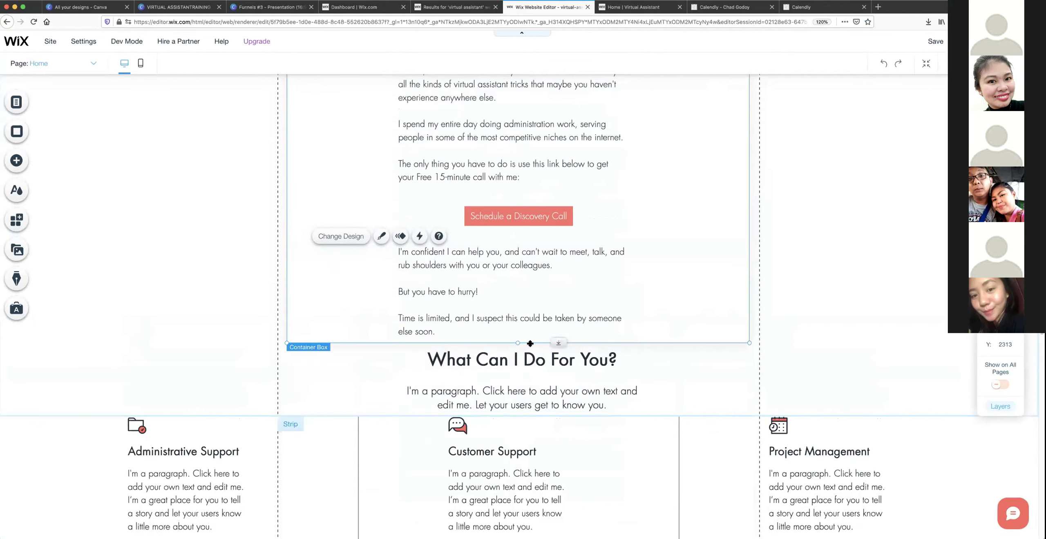
{"action": "left_click_drag", "start_coordinate": [555, 354], "coordinate": [557, 357]}
{"action": "scroll", "coordinate": [543, 286], "scroll_direction": "up", "scroll_amount": 1}
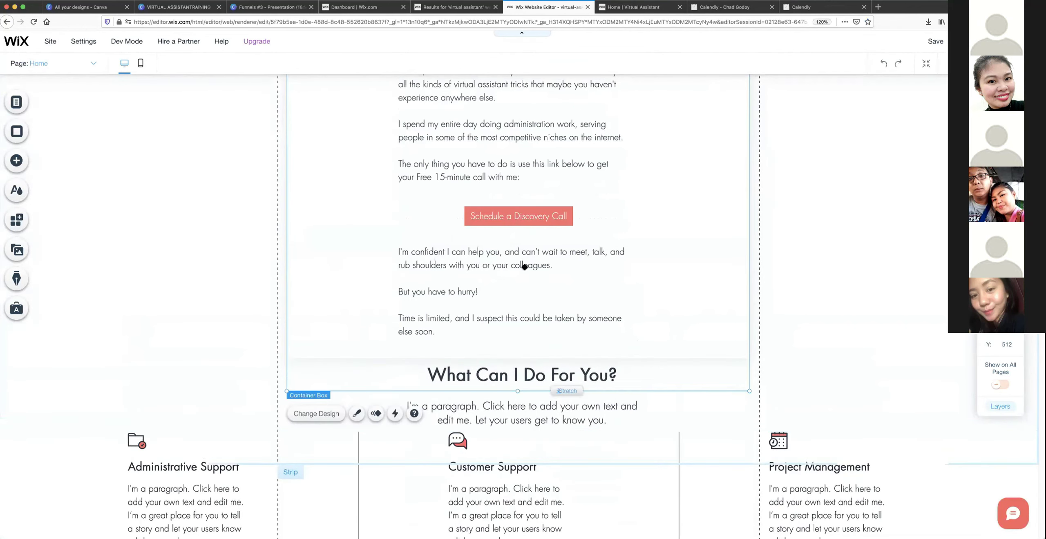
Shift the Schedule a Discovery Call button slightly left to line it up with the text column at Y 1952.
{"action": "left_click", "coordinate": [519, 249]}
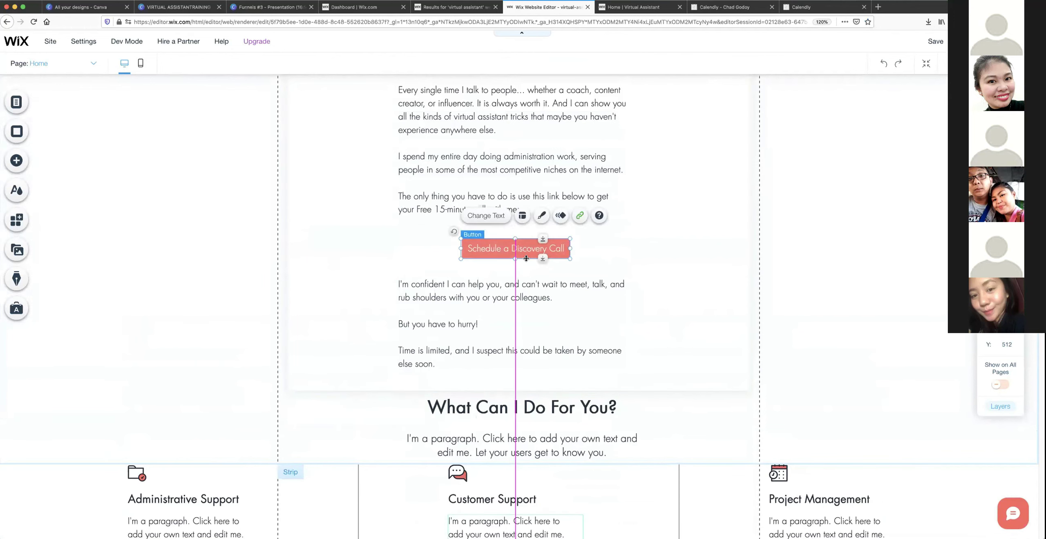
{"action": "scroll", "coordinate": [526, 261], "scroll_direction": "up", "scroll_amount": 5}
{"action": "scroll", "coordinate": [526, 260], "scroll_direction": "up", "scroll_amount": 6}
{"action": "scroll", "coordinate": [526, 257], "scroll_direction": "down", "scroll_amount": 8}
{"action": "scroll", "coordinate": [528, 260], "scroll_direction": "down", "scroll_amount": 5}
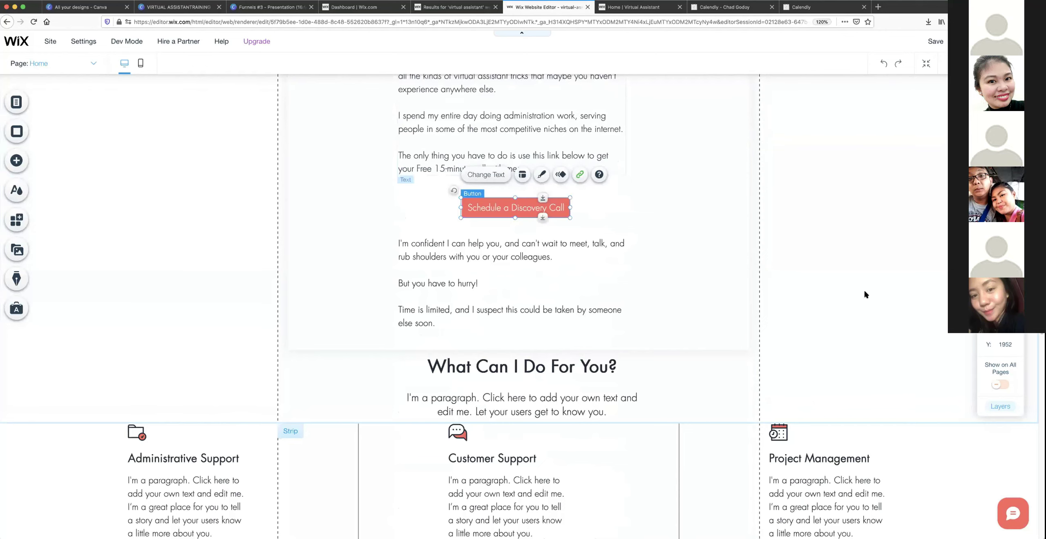
{"action": "scroll", "coordinate": [866, 294], "scroll_direction": "down", "scroll_amount": 1}
Add a little more space at the bottom of the container box, above the "What Can I Do For You?" heading.
{"action": "left_click", "coordinate": [829, 257]}
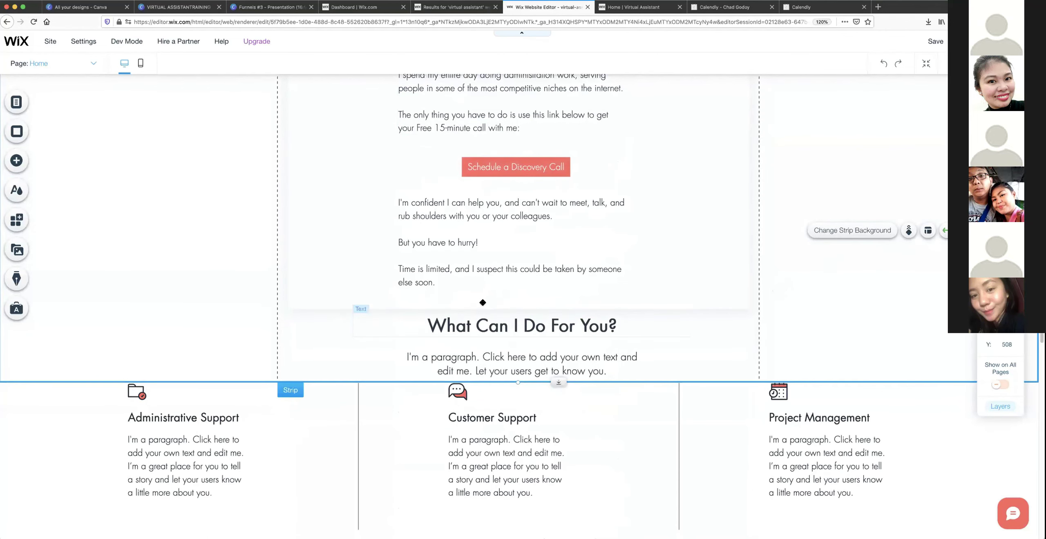
{"action": "left_click", "coordinate": [533, 306]}
{"action": "left_click_drag", "start_coordinate": [556, 310], "coordinate": [556, 312]}
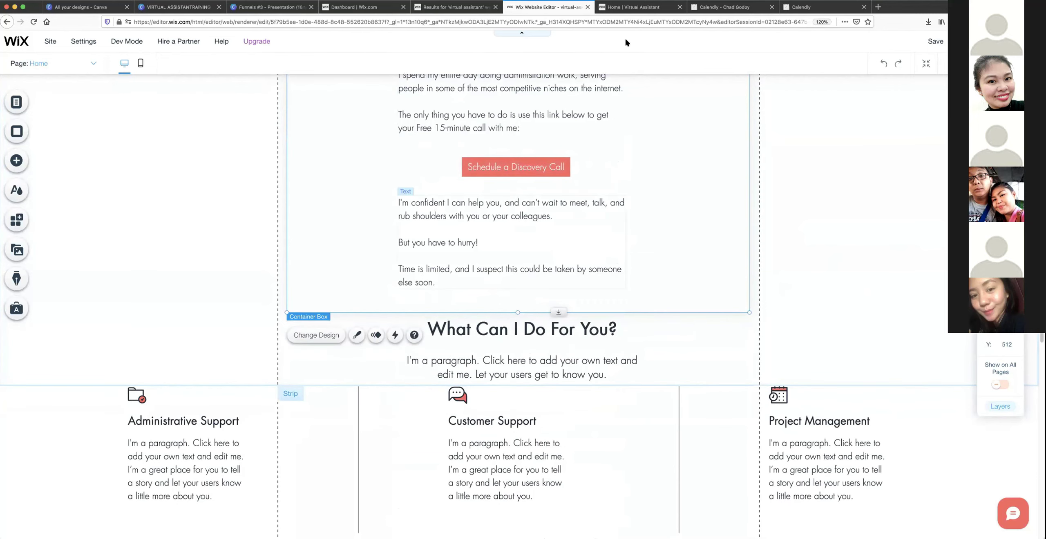
Delete the placeholder paragraph under "What Can I Do For You?" to match the reference site, and shorten the strip to end just below the heading.
{"action": "left_click", "coordinate": [633, 6]}
{"action": "scroll", "coordinate": [622, 227], "scroll_direction": "down", "scroll_amount": 5}
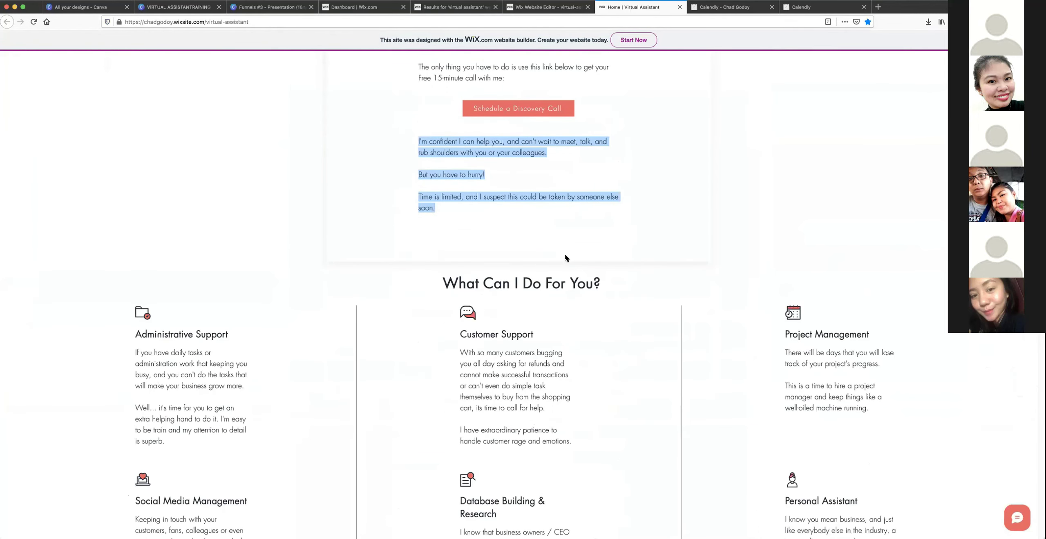
{"action": "left_click_drag", "start_coordinate": [440, 197], "coordinate": [645, 194]}
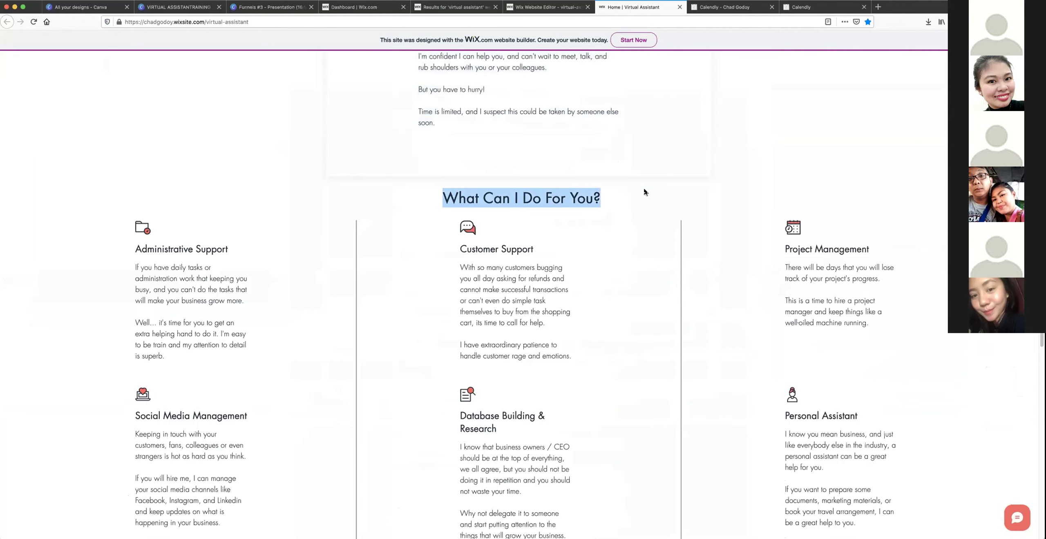
{"action": "left_click", "coordinate": [553, 9]}
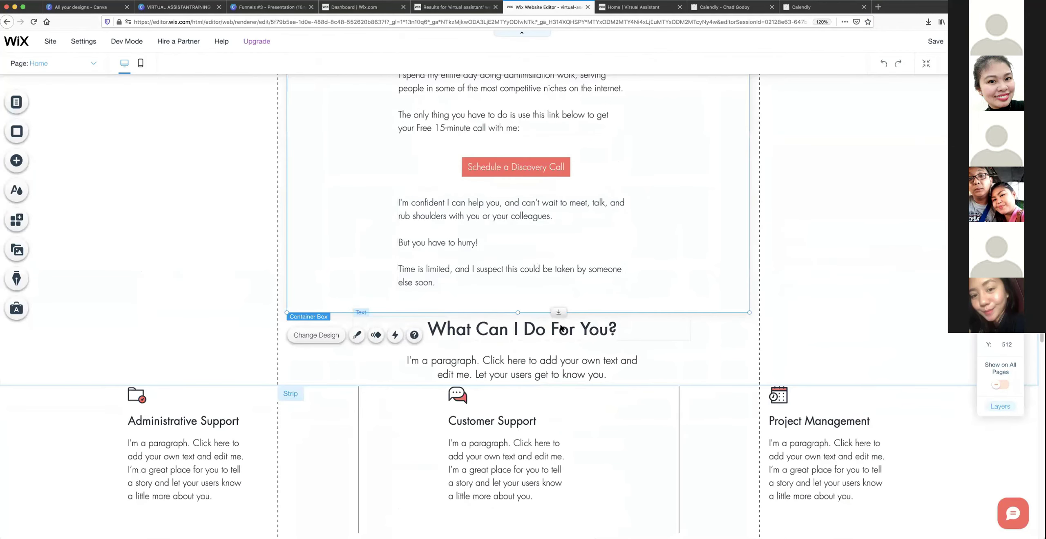
{"action": "left_click", "coordinate": [562, 330]}
{"action": "left_click", "coordinate": [609, 363]}
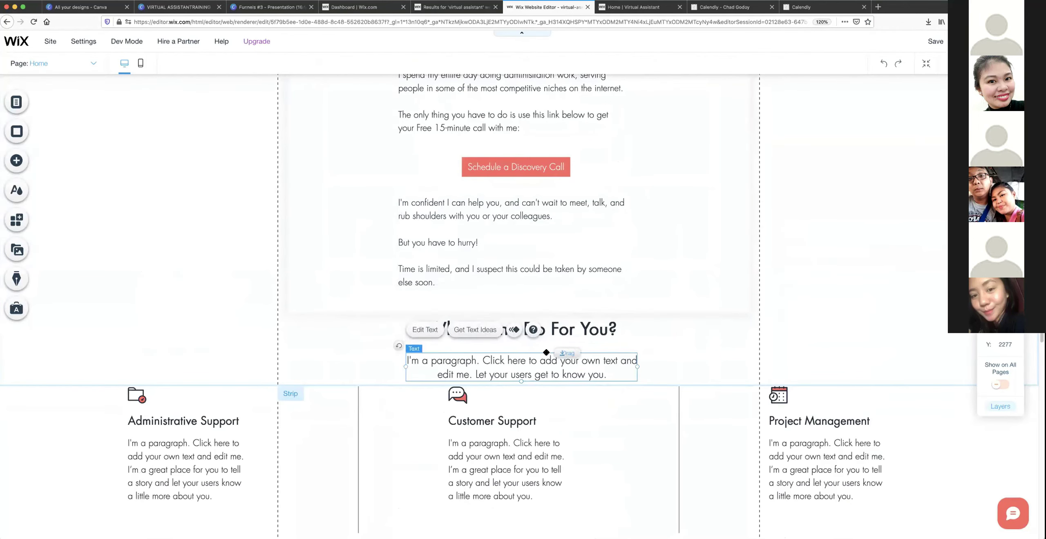
{"action": "key", "text": "Delete"}
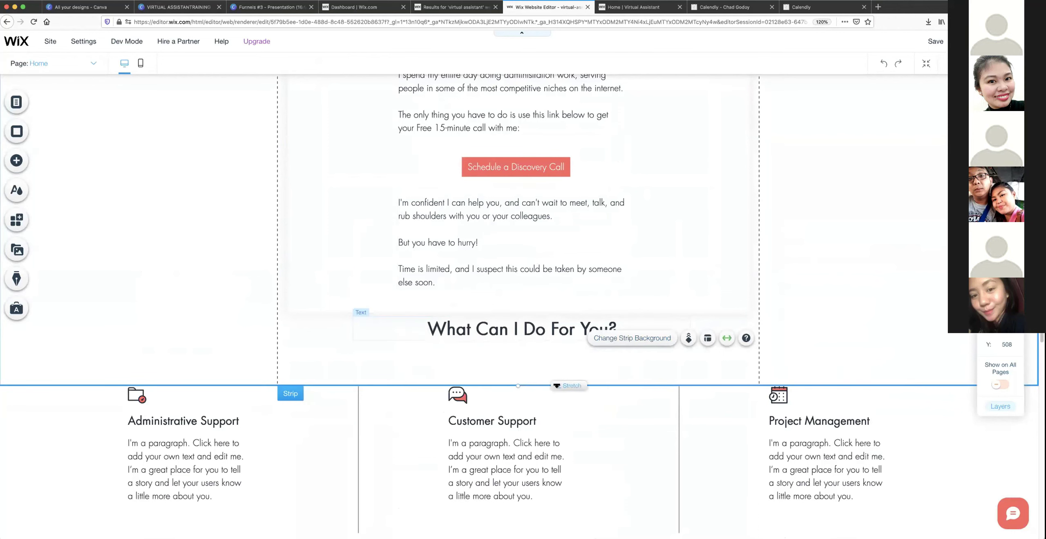
{"action": "left_click_drag", "start_coordinate": [561, 365], "coordinate": [563, 356]}
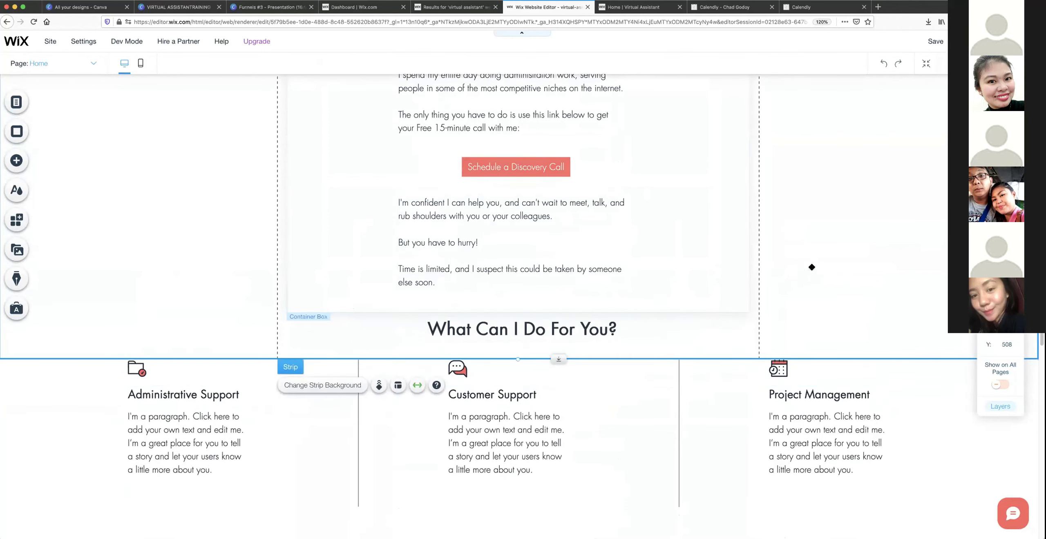
Move the "What Can I Do For You?" heading to X 133, Y 2289, centred beneath the container box.
{"action": "left_click_drag", "start_coordinate": [599, 327], "coordinate": [591, 331]}
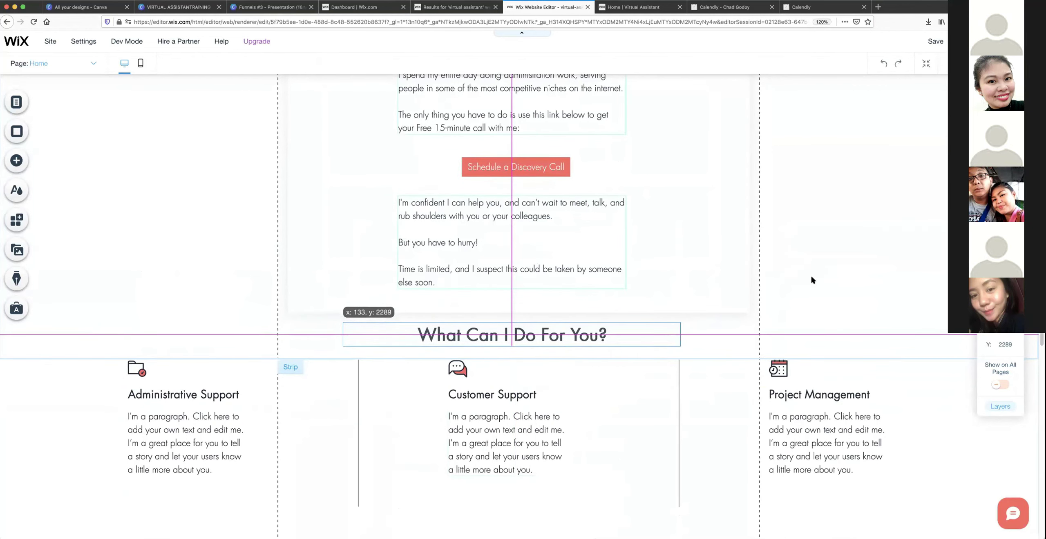
{"action": "left_click", "coordinate": [787, 269]}
Compare the service columns below the heading with the published reference site, checking the Administrative Support title.
{"action": "scroll", "coordinate": [777, 269], "scroll_direction": "down", "scroll_amount": 5}
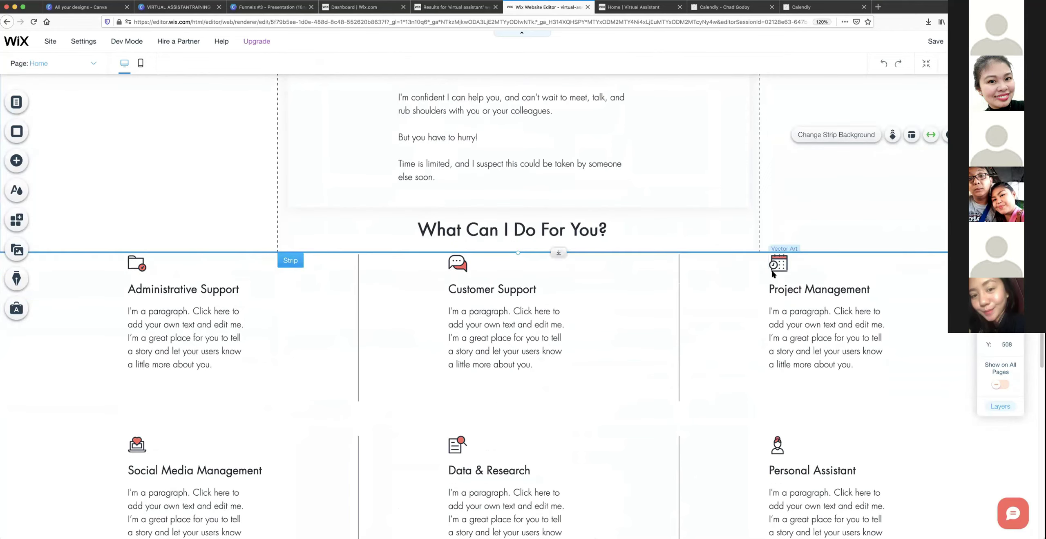
{"action": "scroll", "coordinate": [769, 270], "scroll_direction": "down", "scroll_amount": 2}
{"action": "scroll", "coordinate": [609, 186], "scroll_direction": "down", "scroll_amount": 2}
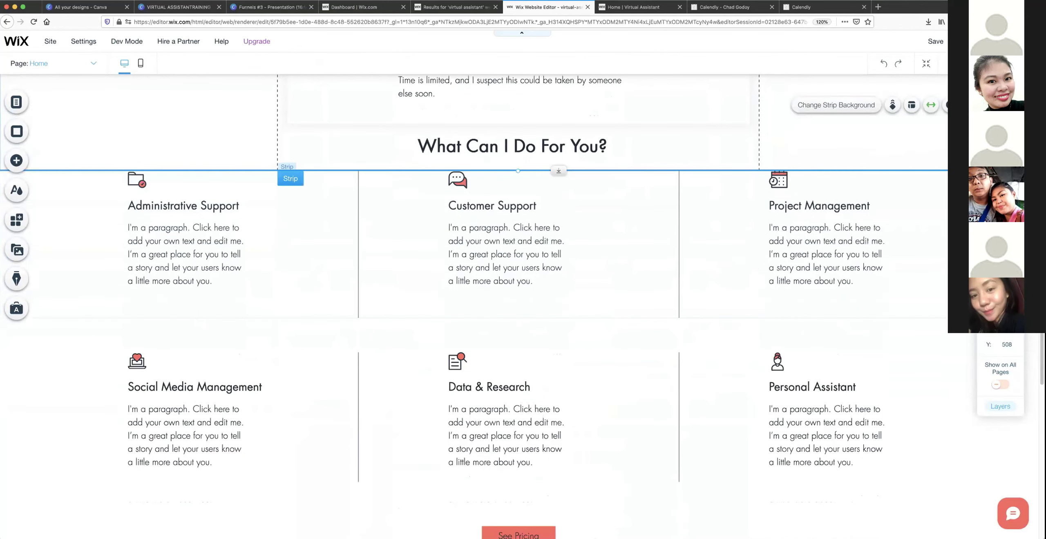
{"action": "left_click", "coordinate": [477, 9]}
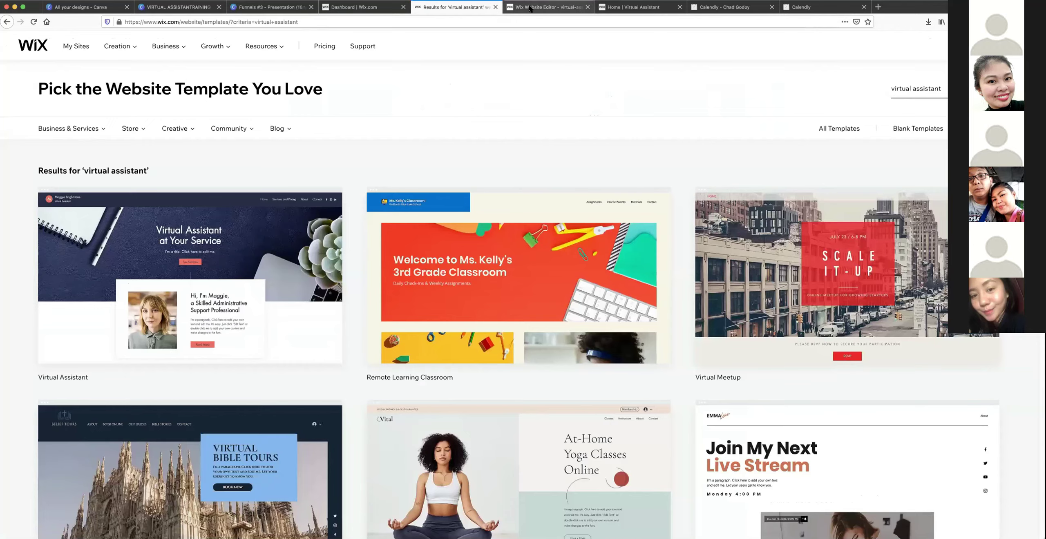
{"action": "left_click", "coordinate": [608, 7]}
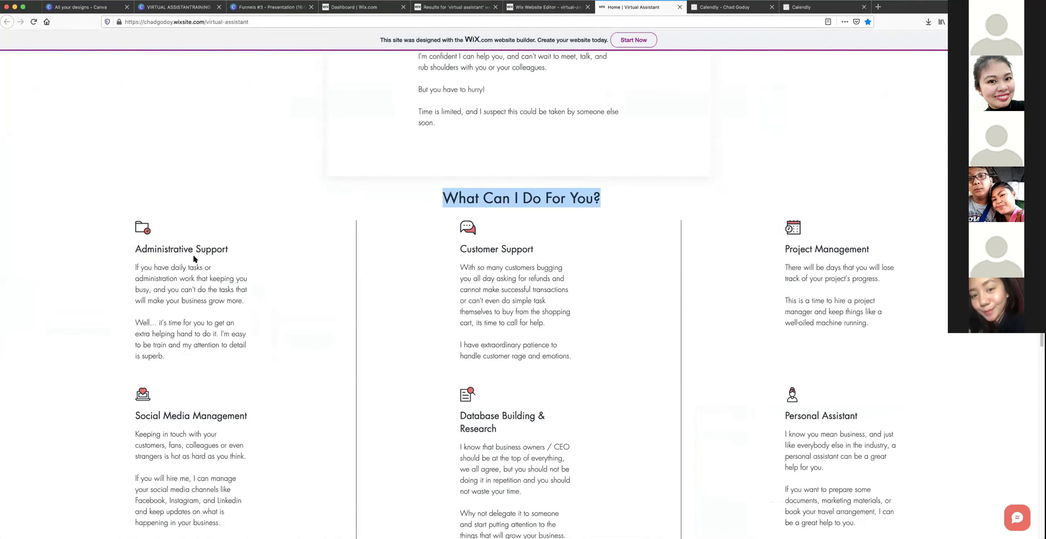
{"action": "triple_click", "coordinate": [224, 249]}
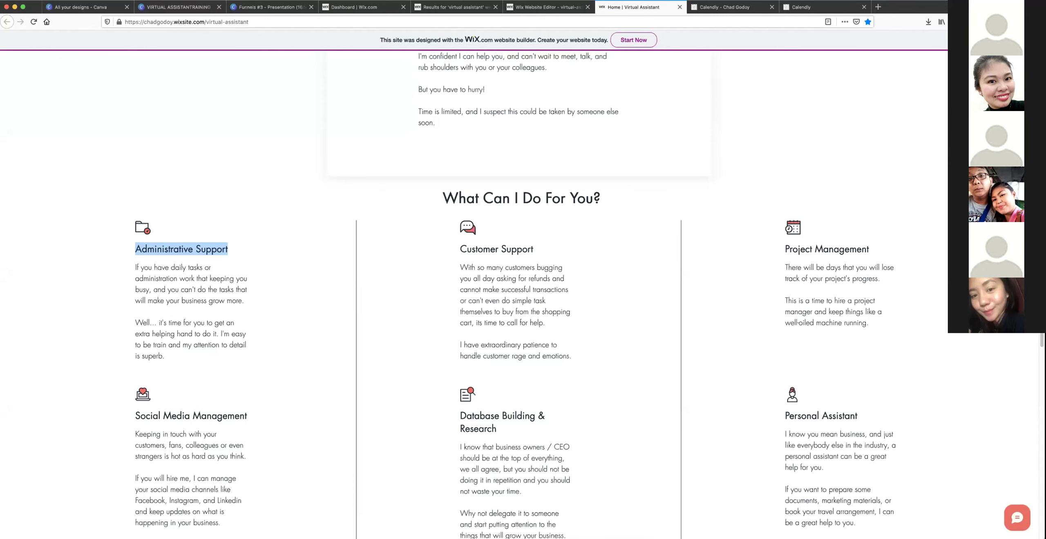
{"action": "left_click", "coordinate": [576, 8]}
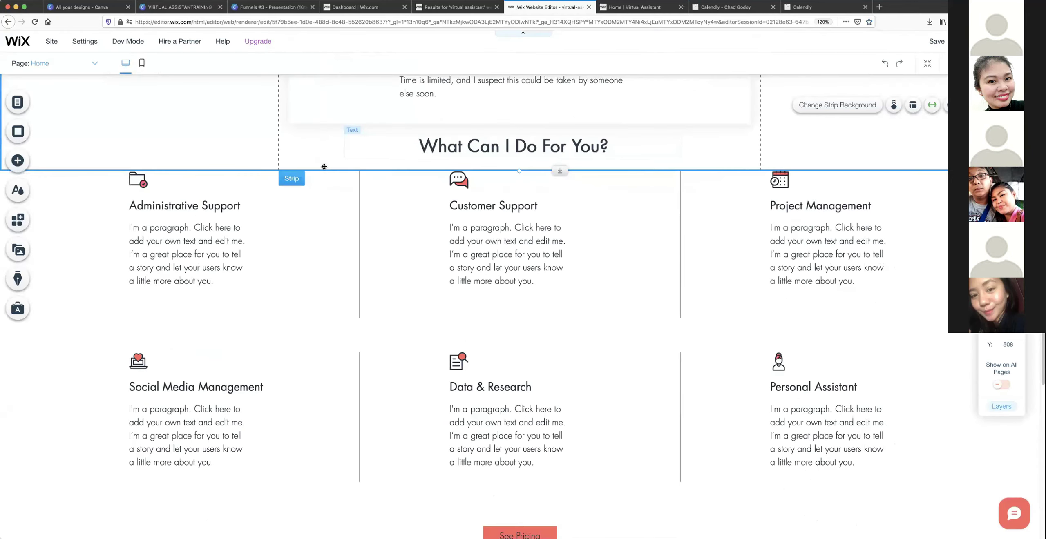
Replace the placeholder text under Administrative Support with the reference site's two paragraphs, beginning "If you have daily tasks or administration work".
{"action": "left_click", "coordinate": [134, 228]}
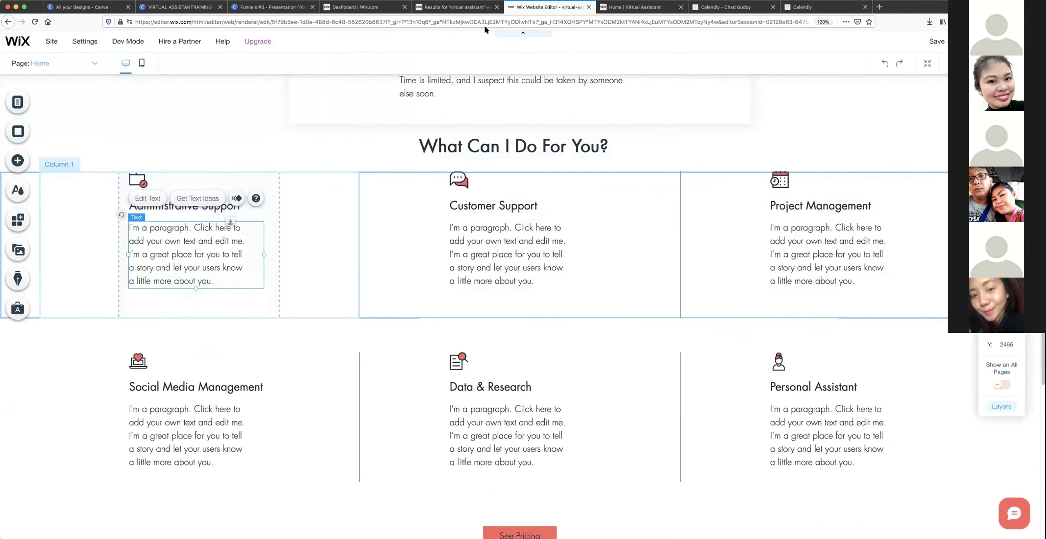
{"action": "left_click", "coordinate": [635, 7]}
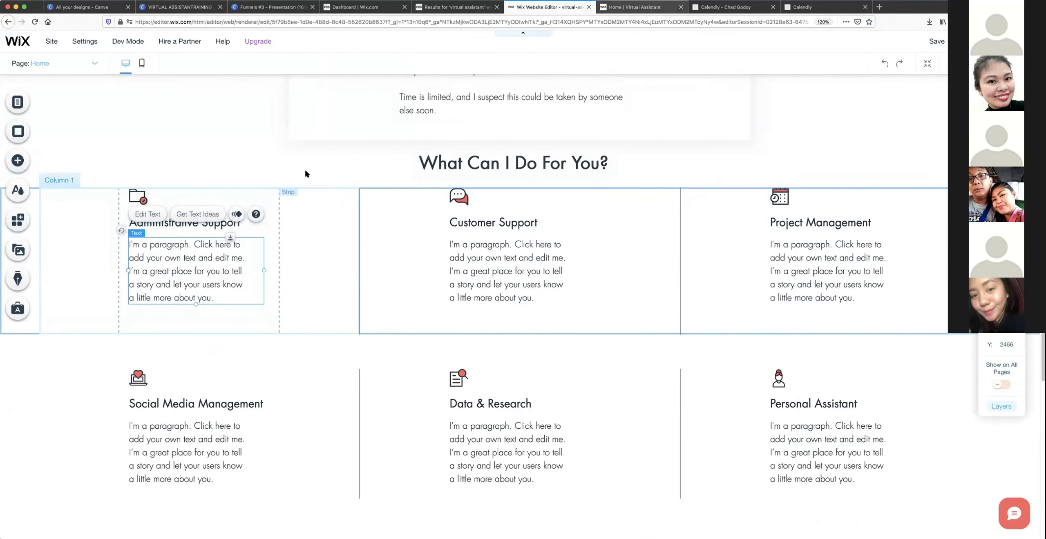
{"action": "left_click_drag", "start_coordinate": [138, 264], "coordinate": [168, 360]}
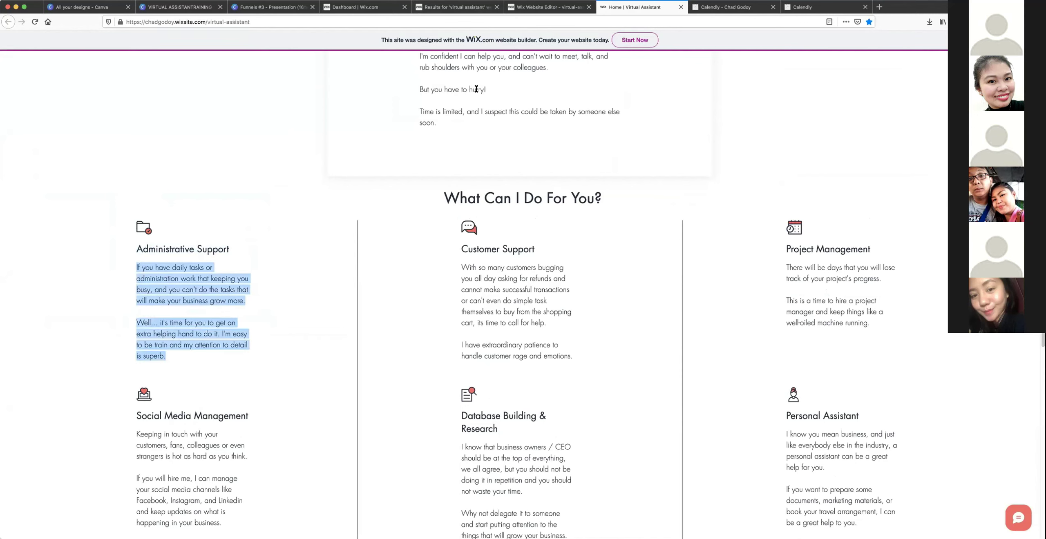
{"action": "key", "text": "ctrl+shift+Tab"}
{"action": "double_click", "coordinate": [205, 254]}
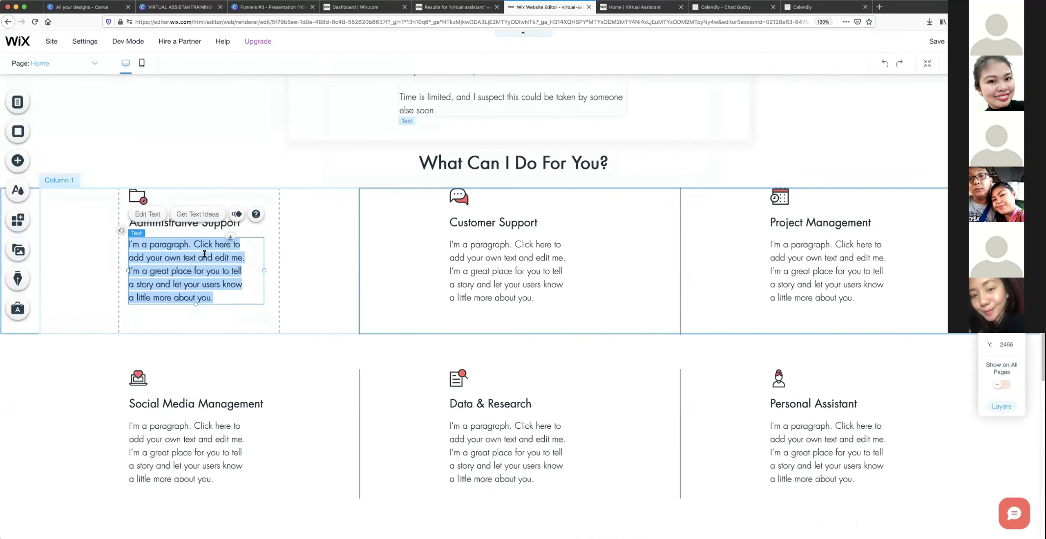
{"action": "type", "text": "If you have daily tasks or administration work that keeping you busy, and you can't do the tasks that will make your business grow more.  Well... it's time for you to get an extra helping hand to do it. I'm easy to be train and my attention to detail is superb."}
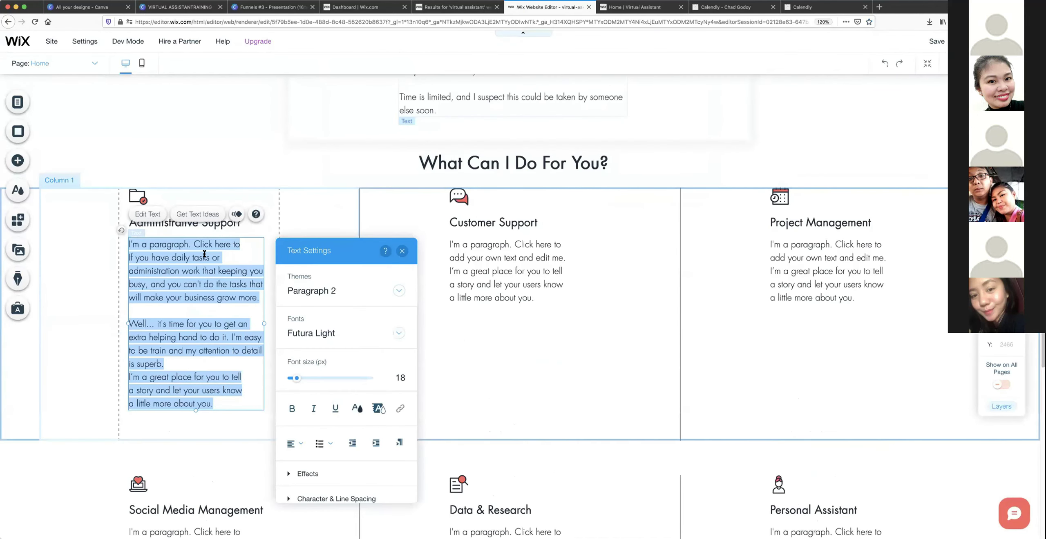
{"action": "left_click", "coordinate": [367, 202]}
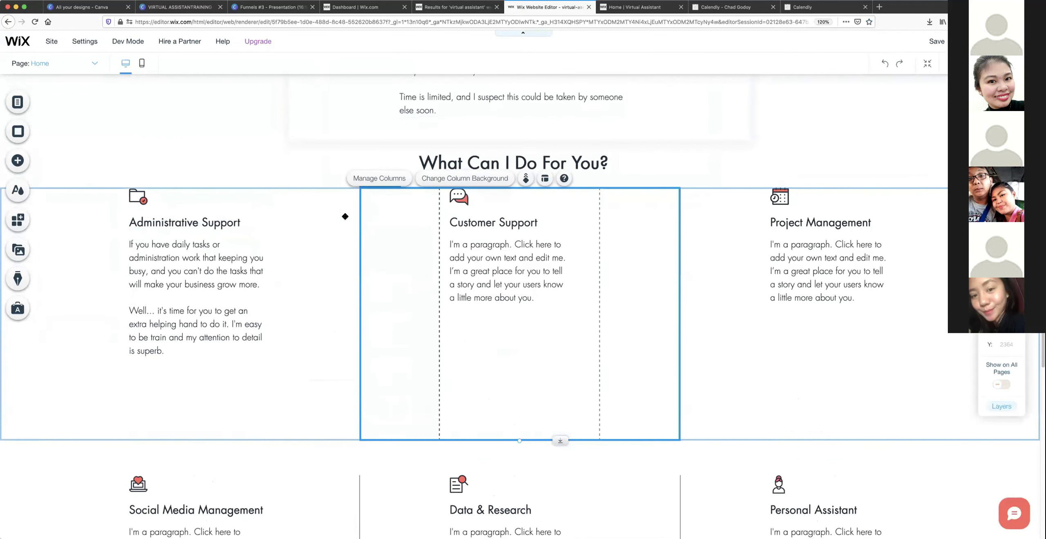
Replace the Customer Support placeholder paragraph with the matching text from the published Virtual Assistant site and shorten its column strip to fit.
{"action": "left_click", "coordinate": [605, 7]}
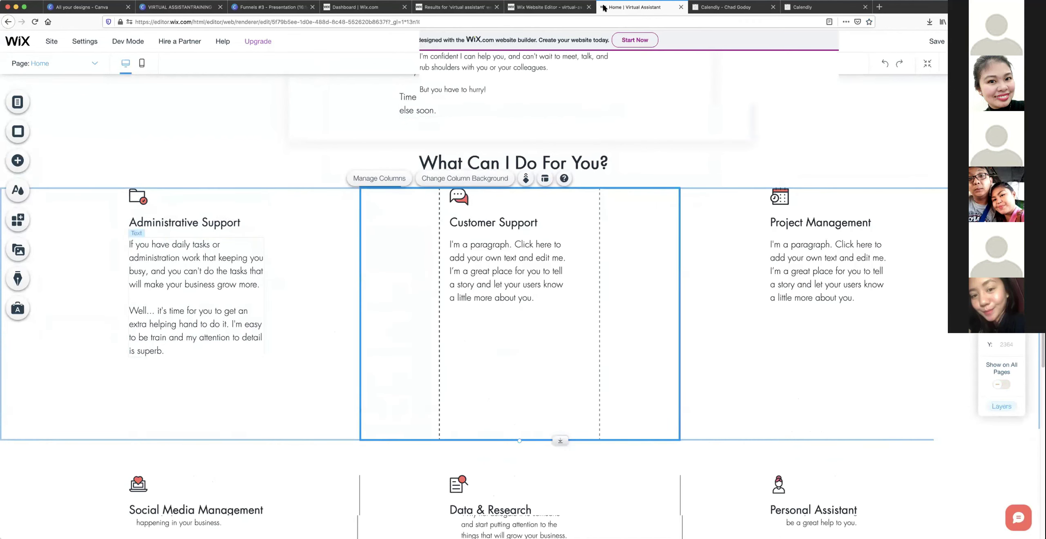
{"action": "left_click_drag", "start_coordinate": [463, 266], "coordinate": [573, 356]}
{"action": "key", "text": "ctrl+c"}
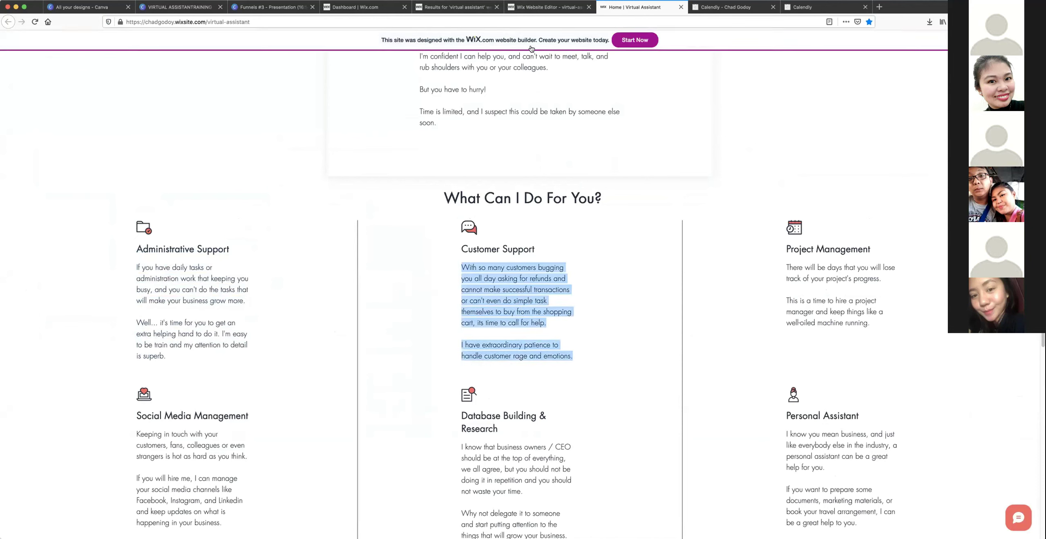
{"action": "left_click", "coordinate": [537, 10]}
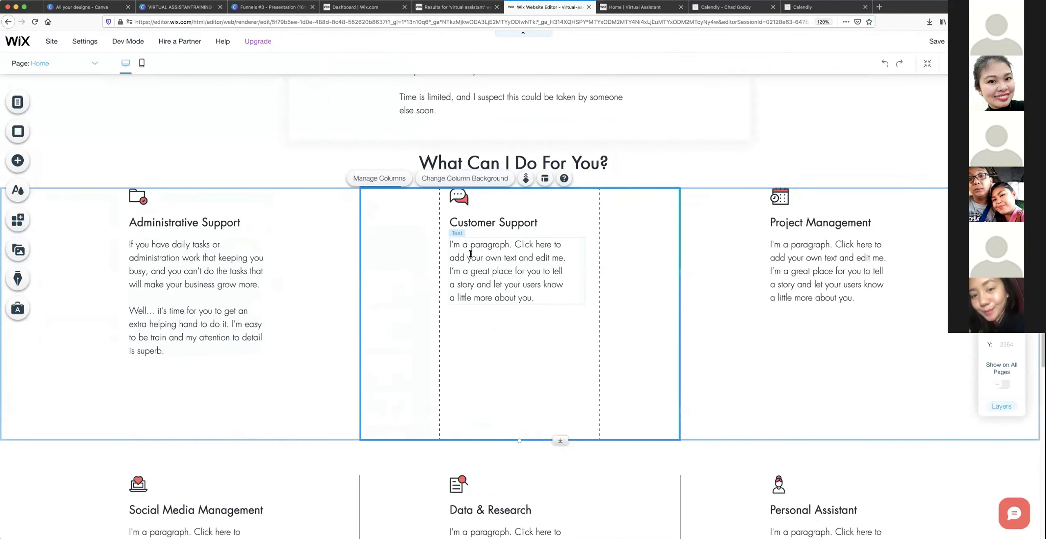
{"action": "double_click", "coordinate": [470, 254]}
{"action": "key", "text": "ctrl+a"}
{"action": "key", "text": "ctrl+v"}
{"action": "left_click", "coordinate": [395, 370]}
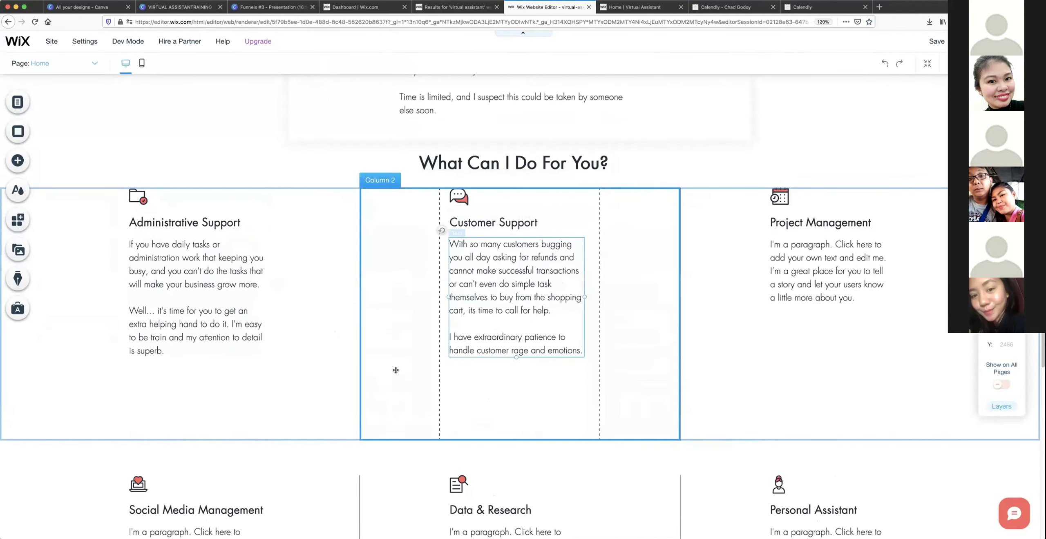
{"action": "left_click_drag", "start_coordinate": [556, 440], "coordinate": [556, 384]}
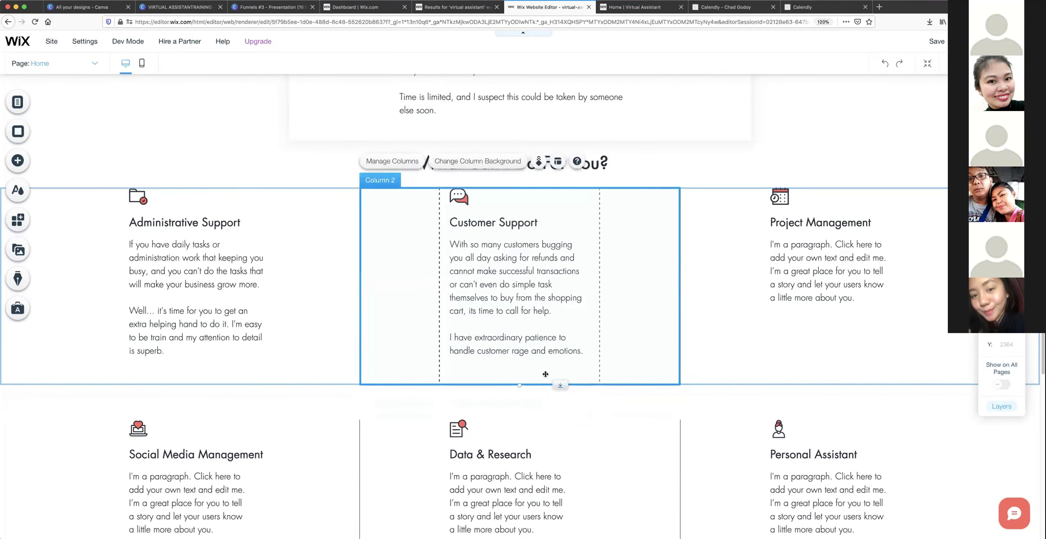
Replace the Project Management placeholder paragraph with the Project Management description copied from the published Virtual Assistant site.
{"action": "left_click", "coordinate": [611, 5]}
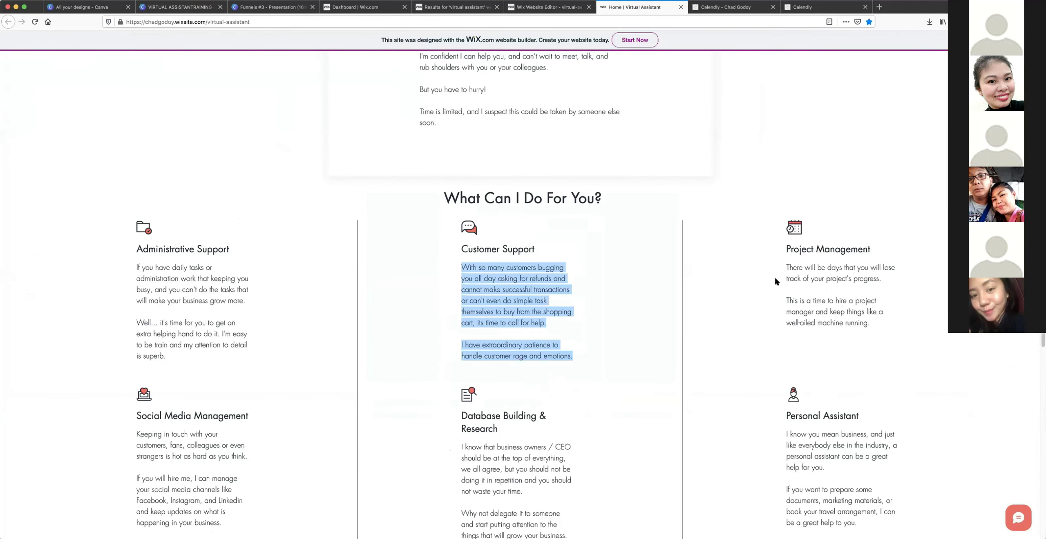
{"action": "left_click", "coordinate": [784, 267]}
{"action": "mouse_move", "coordinate": [789, 268]}
{"action": "left_mouse_down"}
{"action": "mouse_move", "coordinate": [869, 324]}
{"action": "mouse_move", "coordinate": [787, 250]}
{"action": "left_mouse_up"}
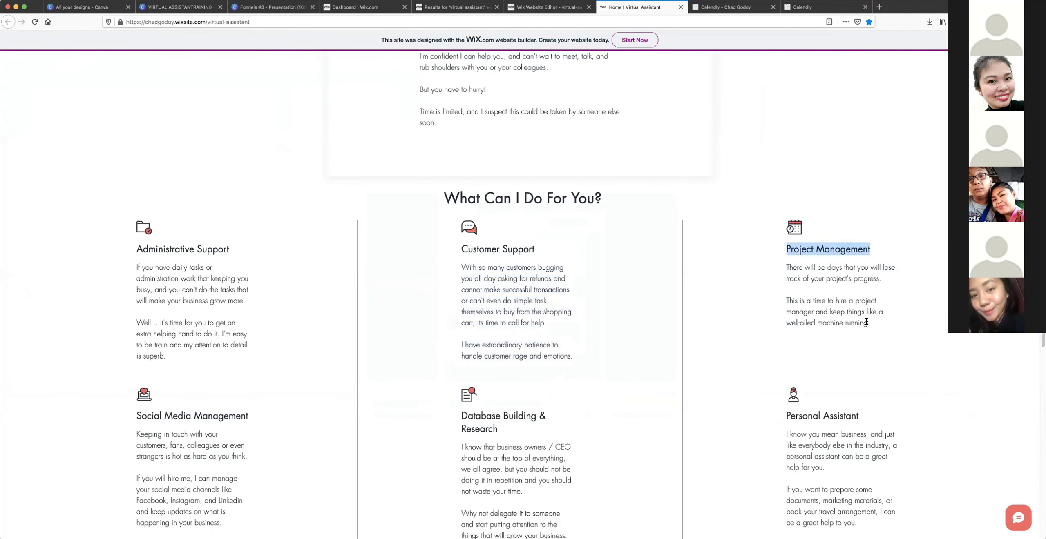
{"action": "left_click_drag", "start_coordinate": [869, 323], "coordinate": [785, 263]}
{"action": "key", "text": "super+c"}
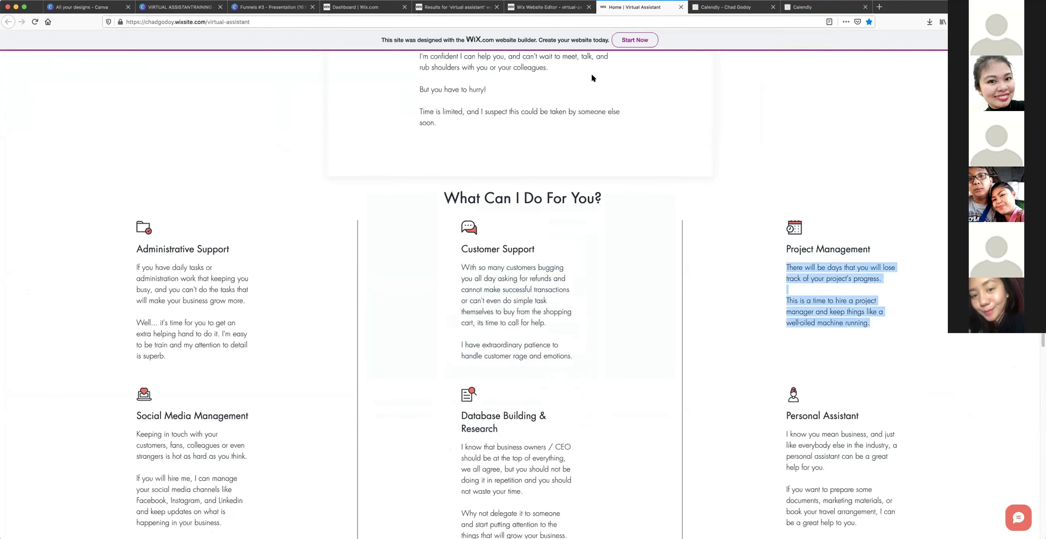
{"action": "left_click", "coordinate": [547, 7]}
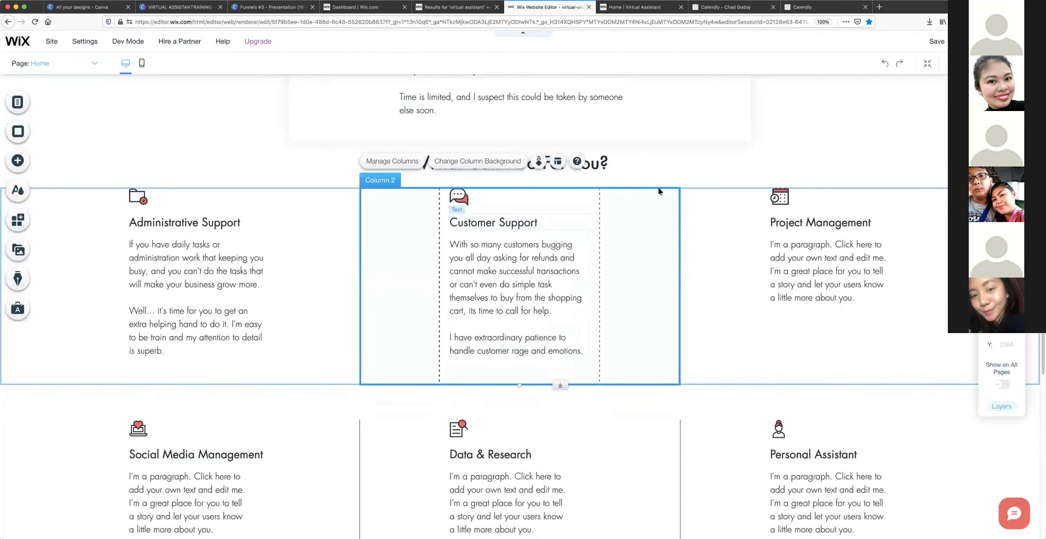
{"action": "triple_click", "coordinate": [795, 267]}
{"action": "key", "text": "super+v"}
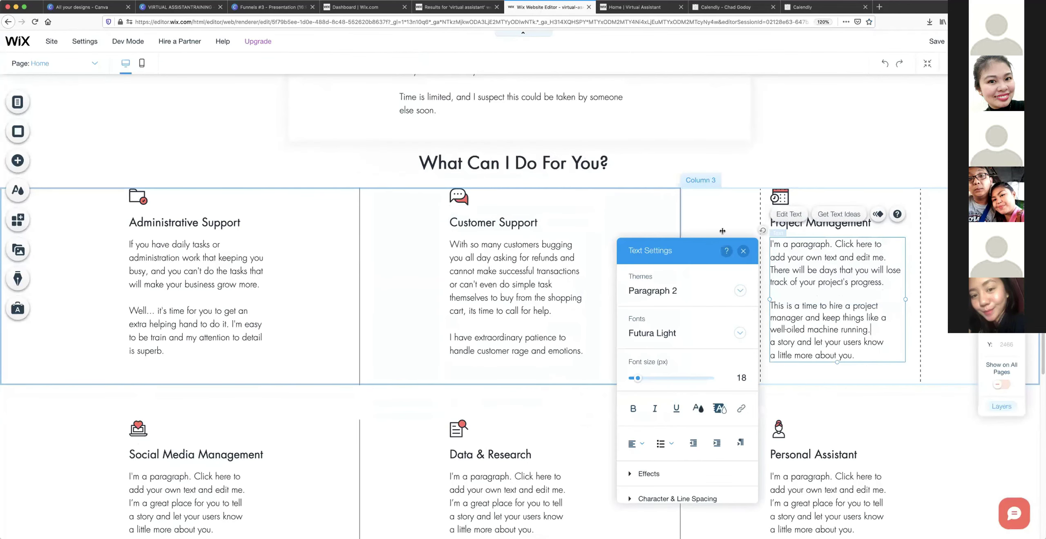
{"action": "key", "text": "super+a"}
{"action": "key", "text": "super+v"}
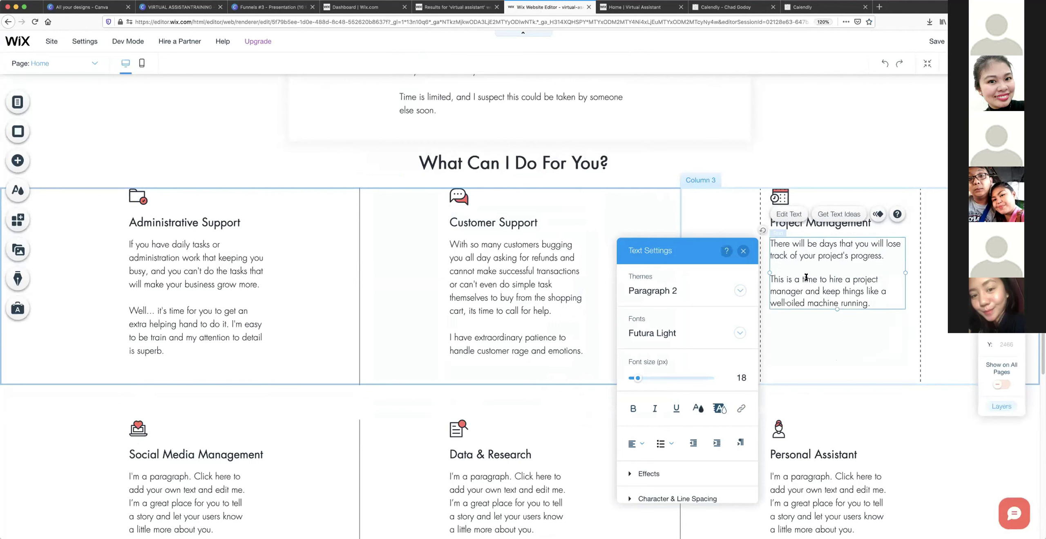
{"action": "left_click", "coordinate": [753, 167]}
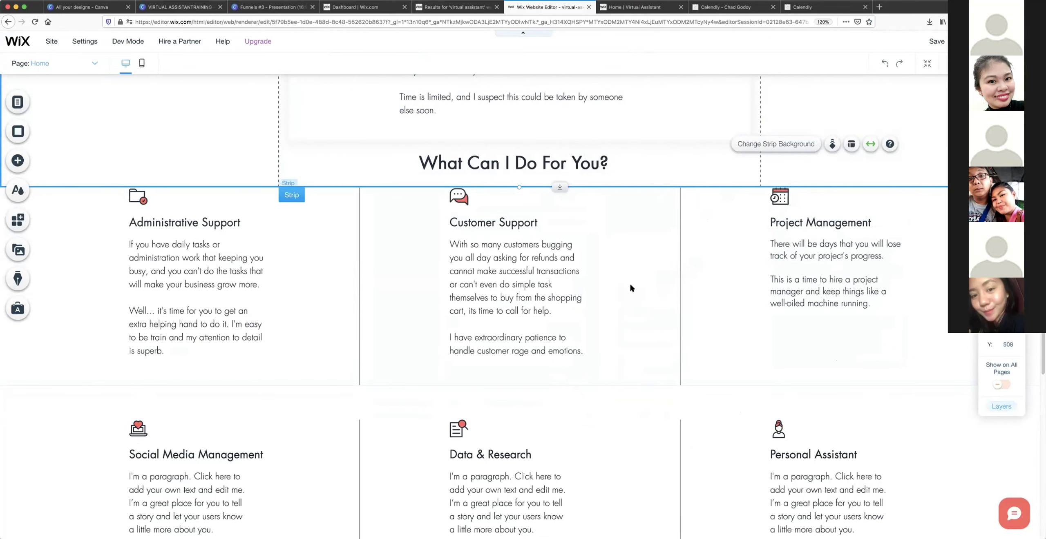
Save the site's changes and dismiss the publishing dialog without publishing.
{"action": "scroll", "coordinate": [629, 286], "scroll_direction": "up", "scroll_amount": 1}
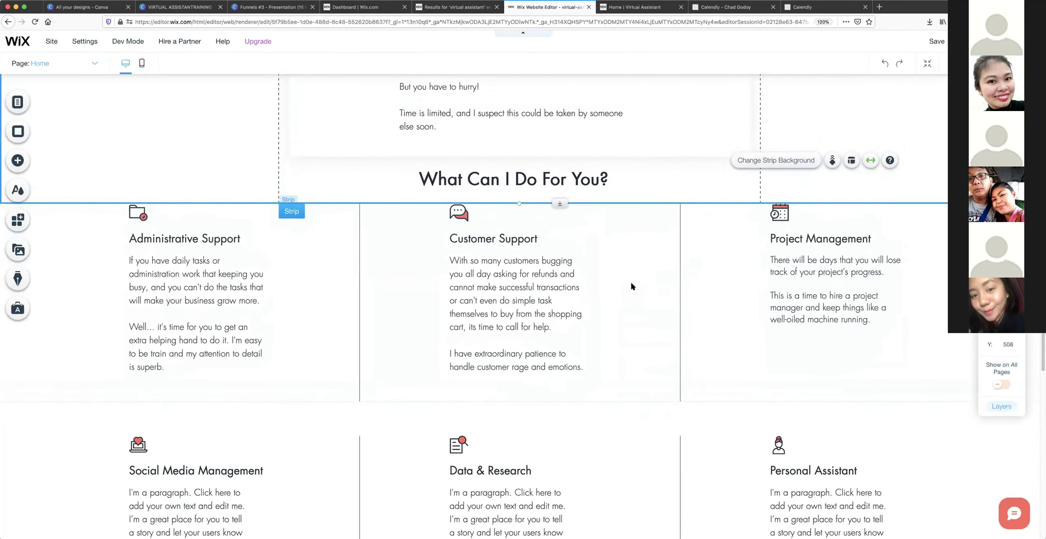
{"action": "scroll", "coordinate": [574, 314], "scroll_direction": "down", "scroll_amount": 2}
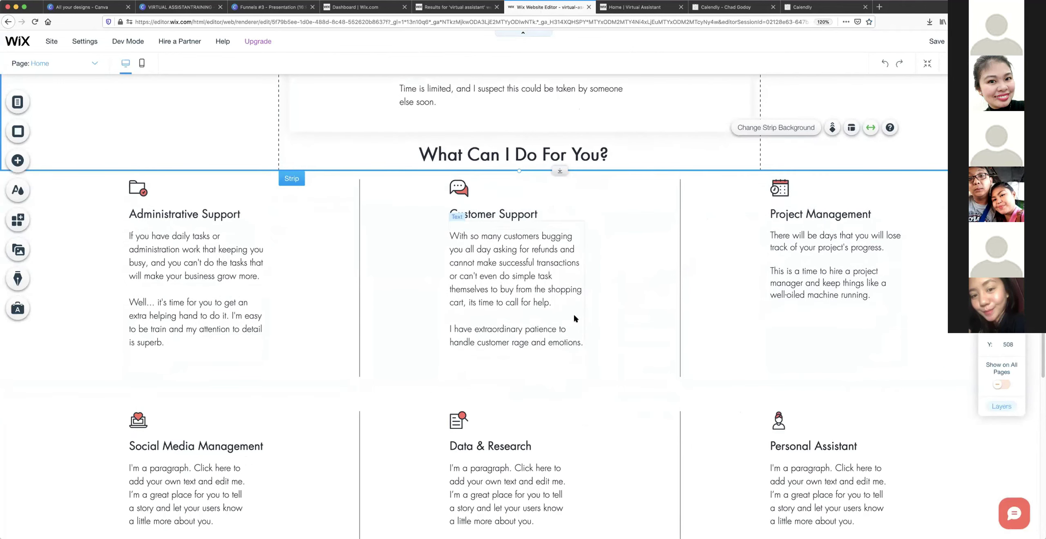
{"action": "scroll", "coordinate": [589, 337], "scroll_direction": "up", "scroll_amount": 1}
{"action": "scroll", "coordinate": [589, 337], "scroll_direction": "up", "scroll_amount": 1}
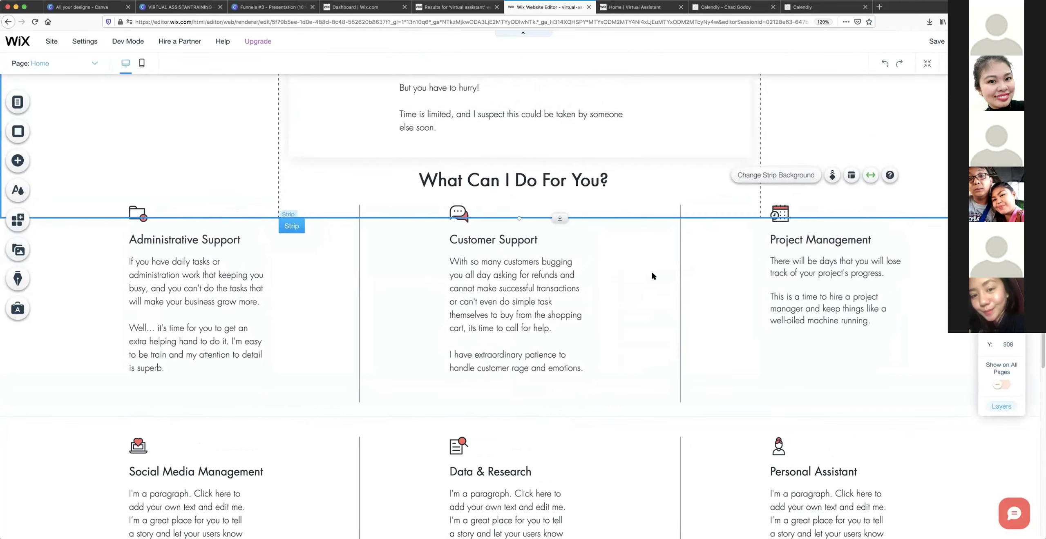
{"action": "scroll", "coordinate": [651, 276], "scroll_direction": "up", "scroll_amount": 2}
{"action": "left_click", "coordinate": [933, 41]}
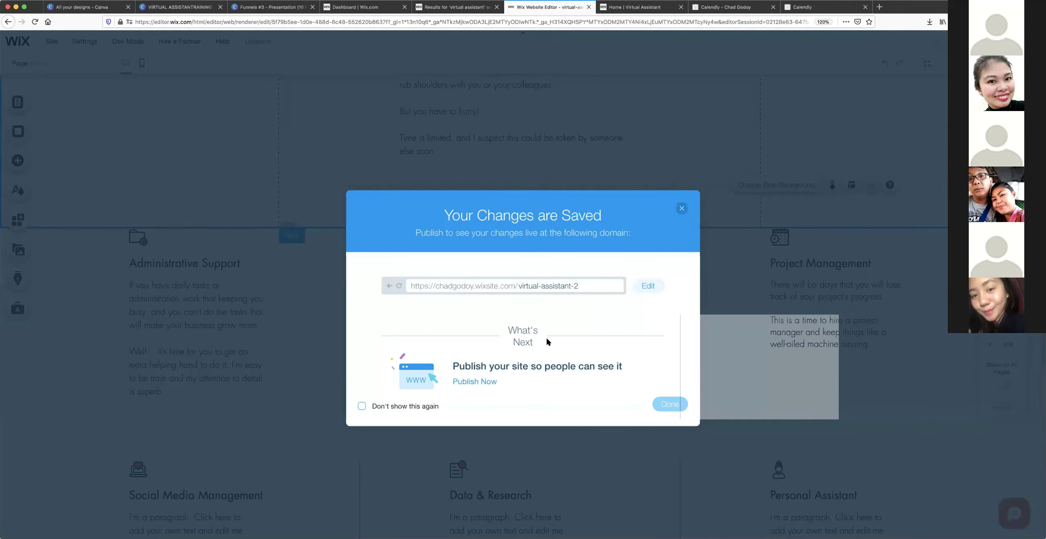
{"action": "key", "text": "Escape"}
Copy the full Social Media Management description from the published Virtual Assistant site.
{"action": "scroll", "coordinate": [731, 270], "scroll_direction": "down", "scroll_amount": 1}
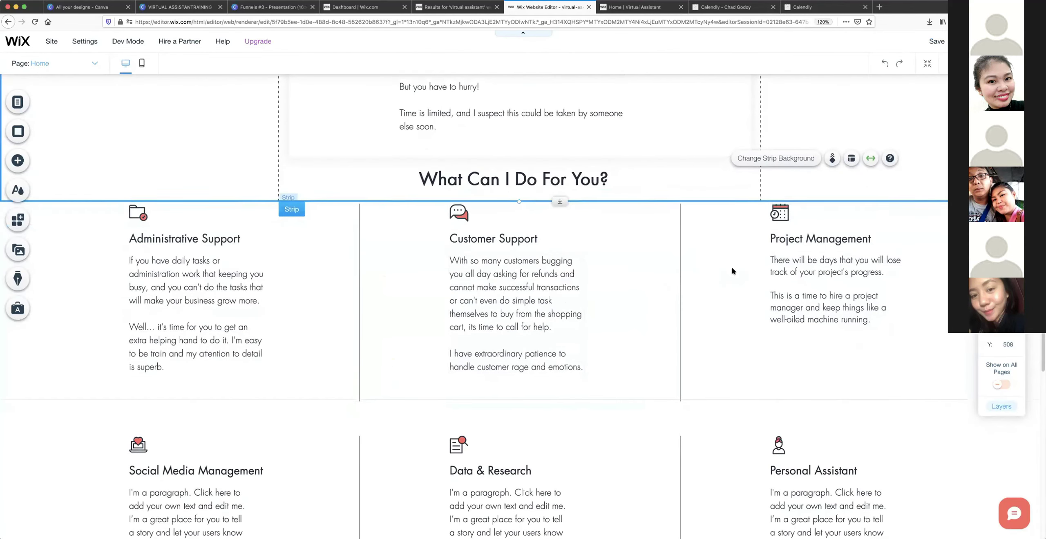
{"action": "scroll", "coordinate": [731, 270], "scroll_direction": "down", "scroll_amount": 3}
{"action": "scroll", "coordinate": [417, 315], "scroll_direction": "down", "scroll_amount": 4}
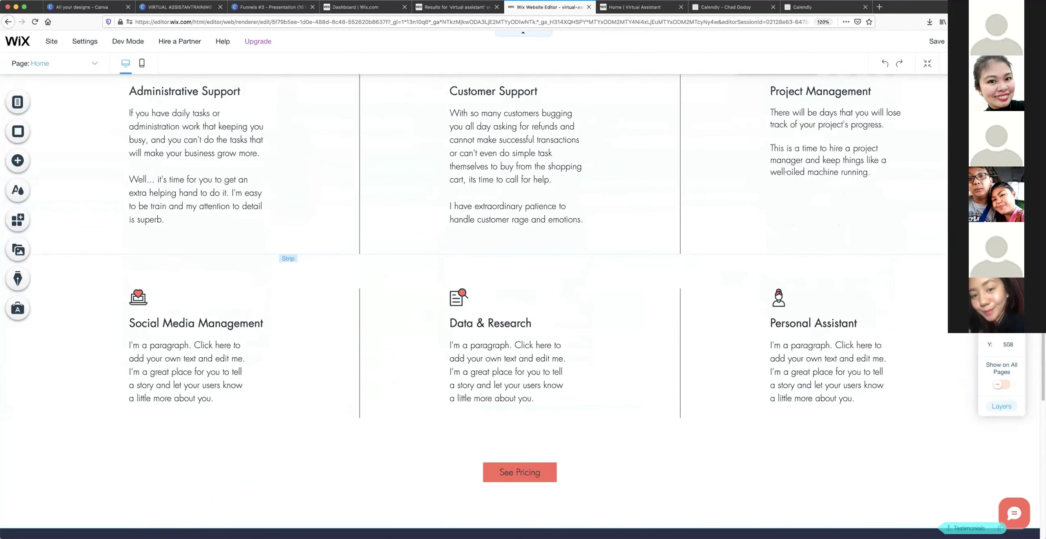
{"action": "left_click", "coordinate": [618, 8]}
{"action": "scroll", "coordinate": [154, 331], "scroll_direction": "down", "scroll_amount": 4}
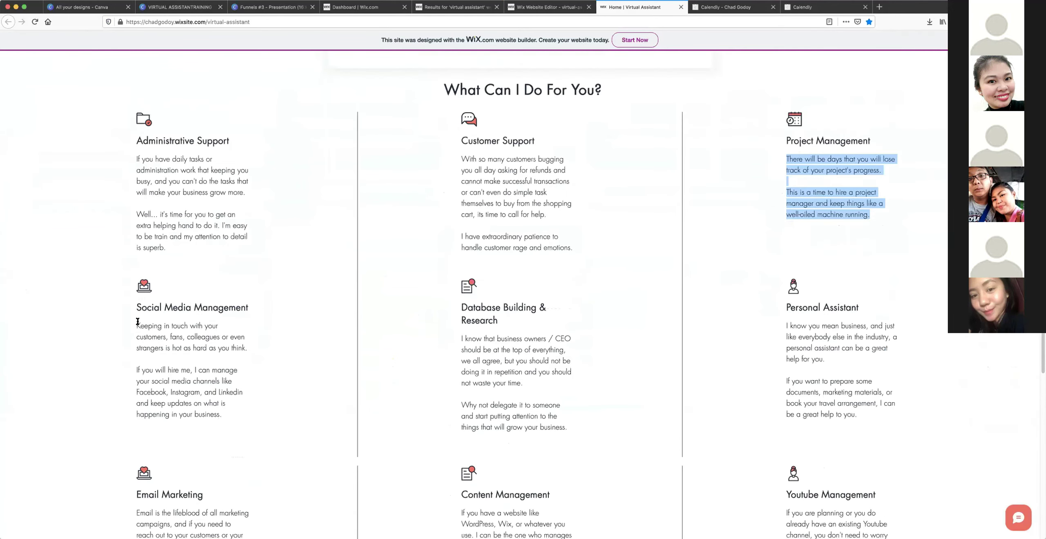
{"action": "left_click", "coordinate": [138, 321]}
{"action": "left_click_drag", "start_coordinate": [230, 415], "coordinate": [227, 412]}
{"action": "key", "text": "ctrl+c"}
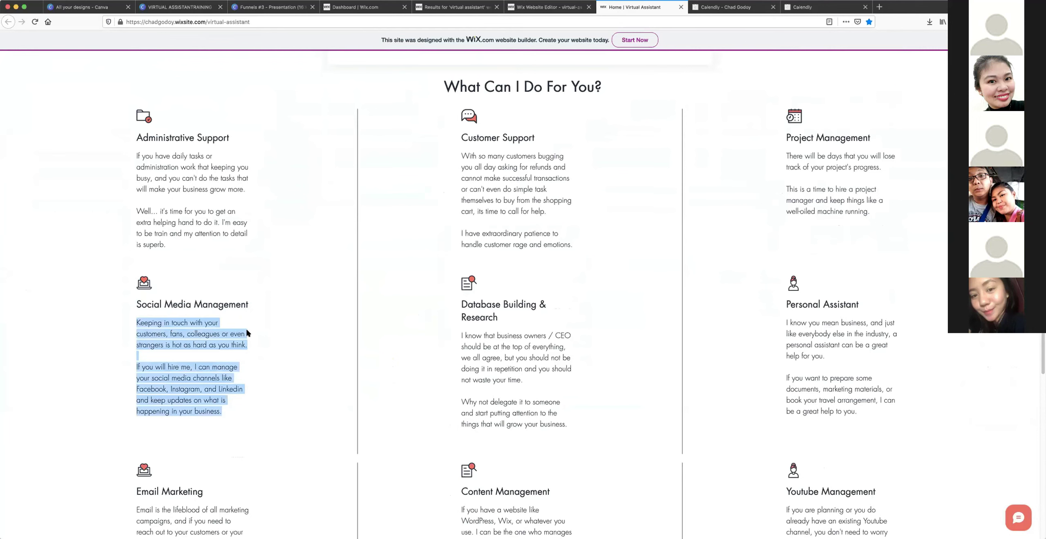
Replace the placeholder paragraph under Social Media Management in the site editor with the copied description.
{"action": "left_click", "coordinate": [555, 7]}
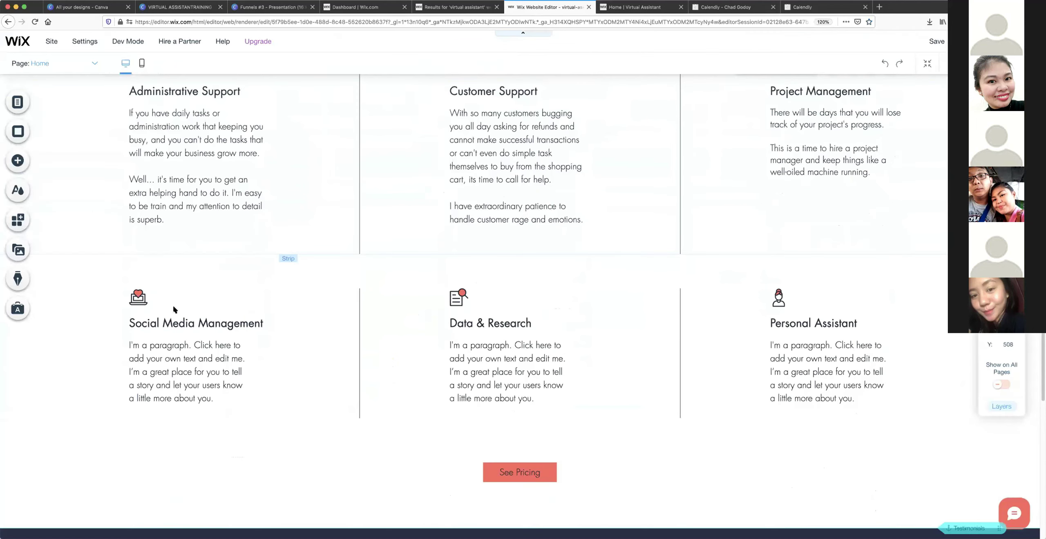
{"action": "left_click", "coordinate": [149, 347]}
{"action": "double_click", "coordinate": [156, 349]}
{"action": "left_click", "coordinate": [162, 352]}
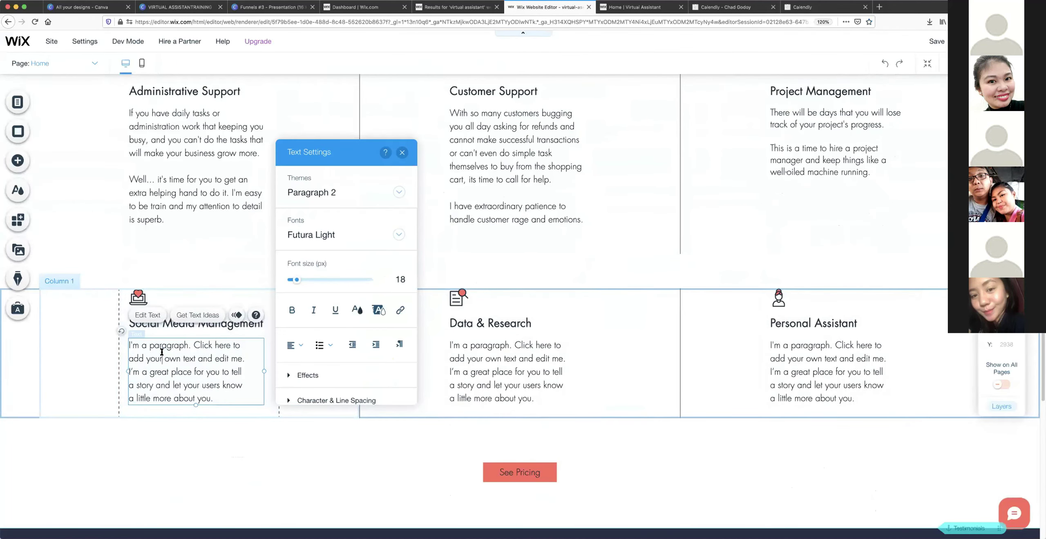
{"action": "key", "text": "ctrl+a"}
{"action": "key", "text": "ctrl+v"}
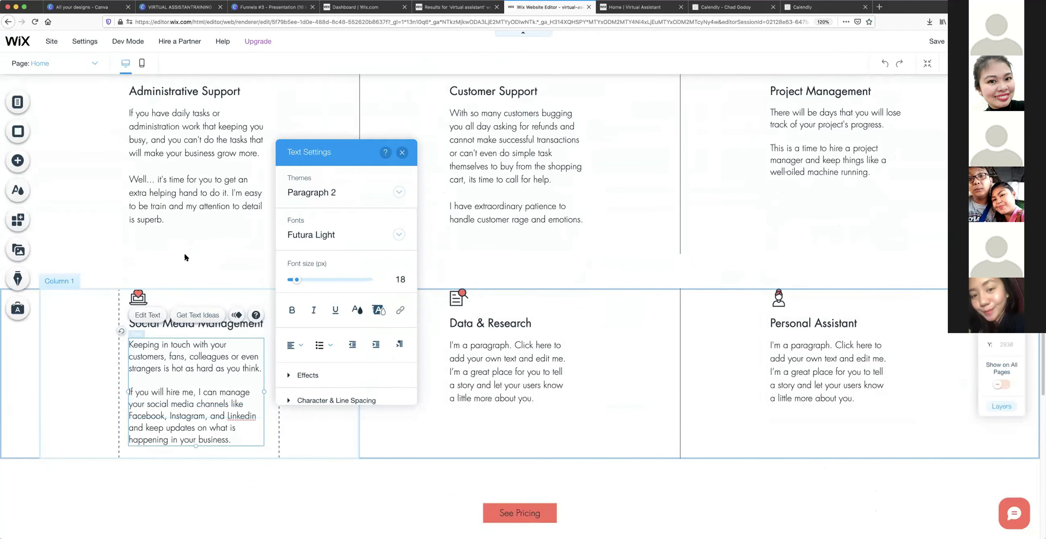
{"action": "left_click", "coordinate": [184, 252]}
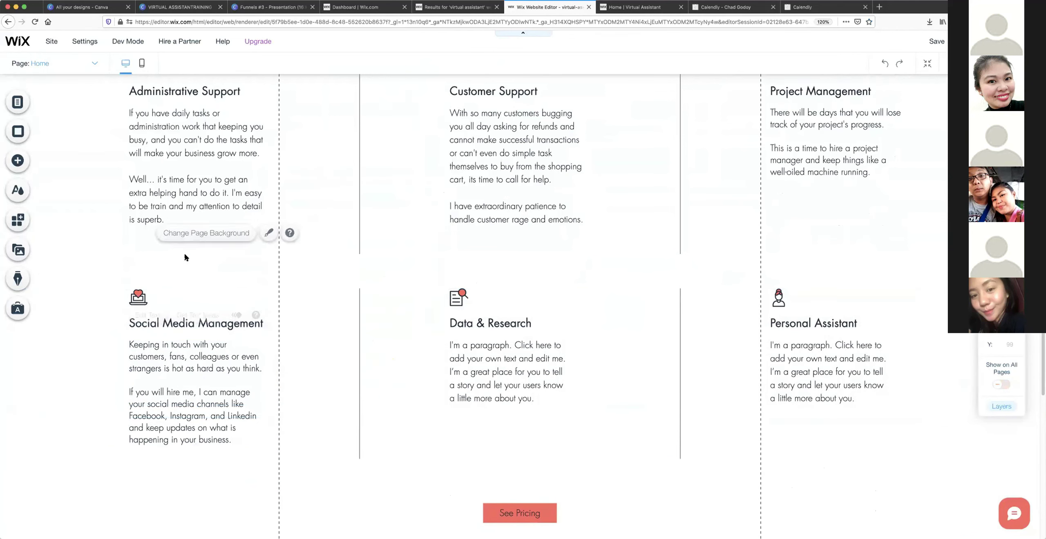
Replace the Data & Research placeholder paragraph with the Database Building & Research description copied from the published site.
{"action": "left_click", "coordinate": [611, 8]}
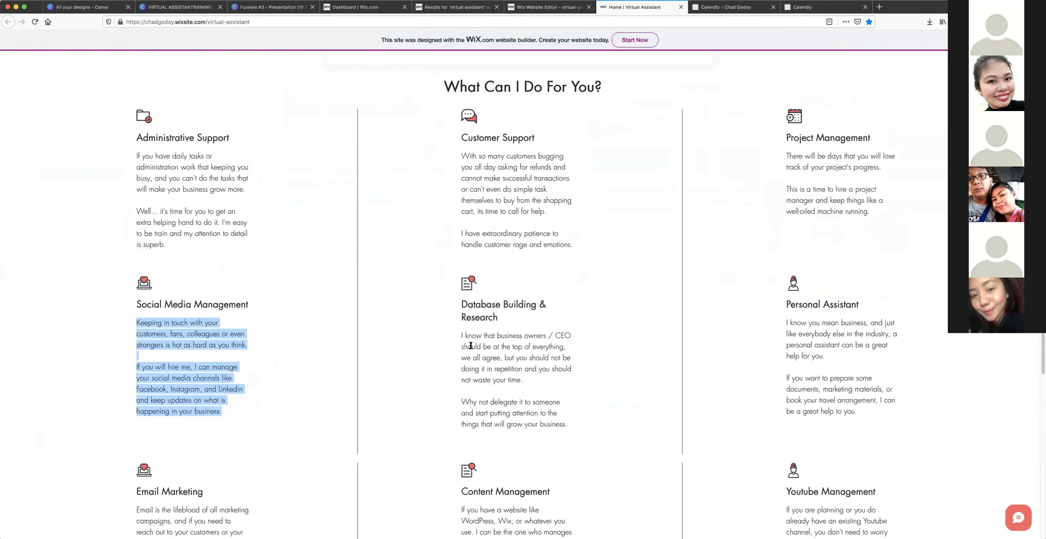
{"action": "triple_click", "coordinate": [568, 424]}
{"action": "key", "text": "super+c"}
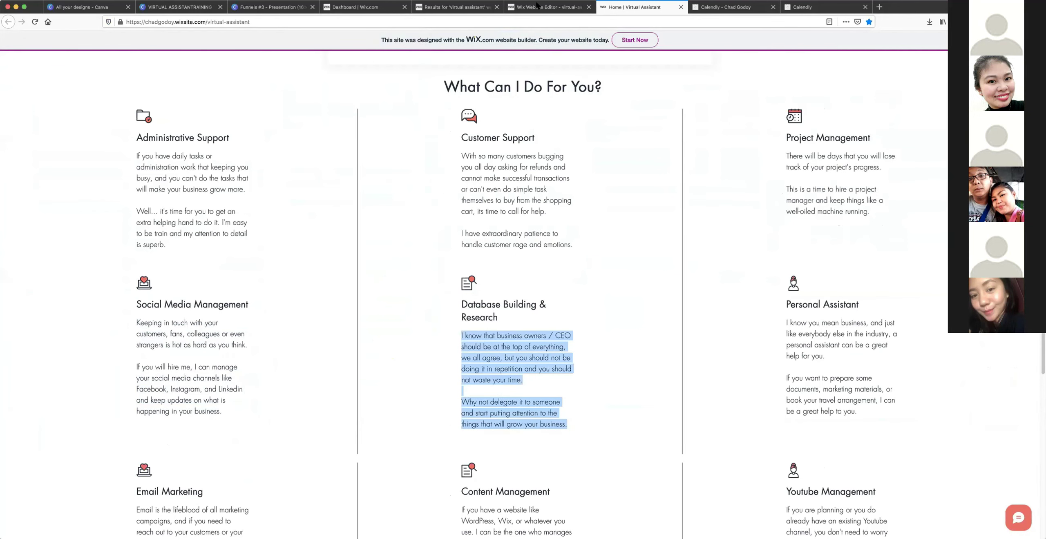
{"action": "left_click", "coordinate": [535, 6]}
{"action": "double_click", "coordinate": [470, 353]}
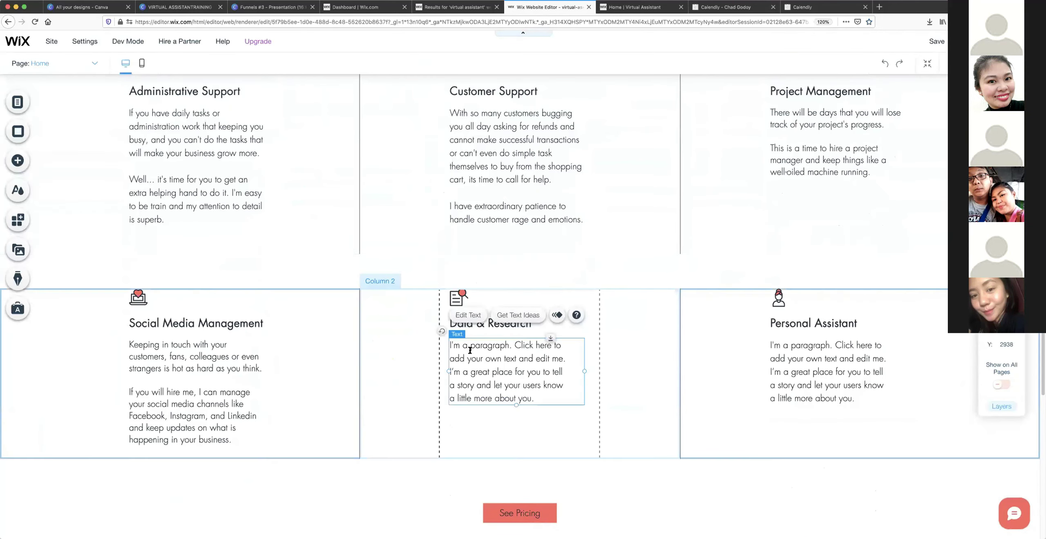
{"action": "key", "text": "super+v"}
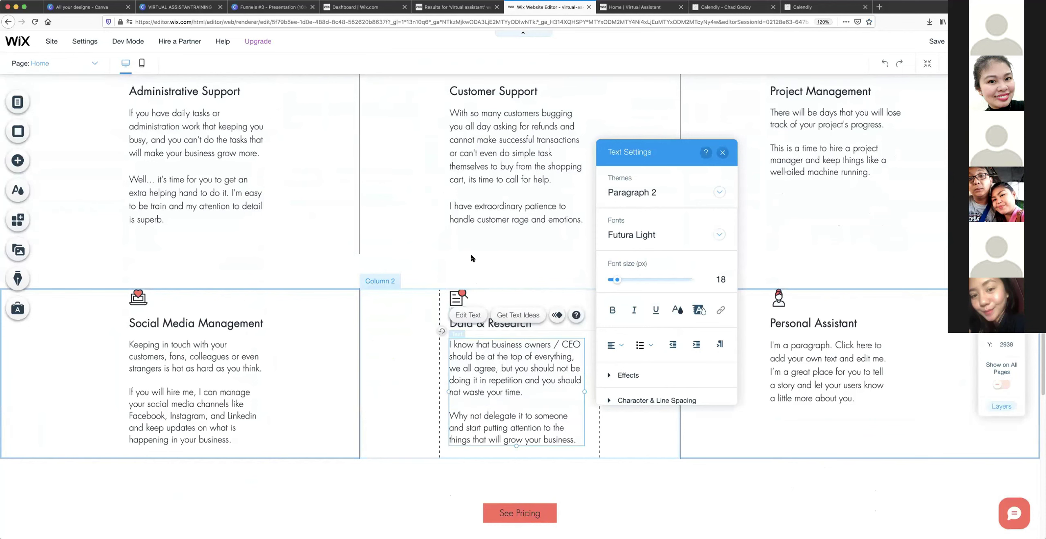
{"action": "left_click", "coordinate": [472, 255]}
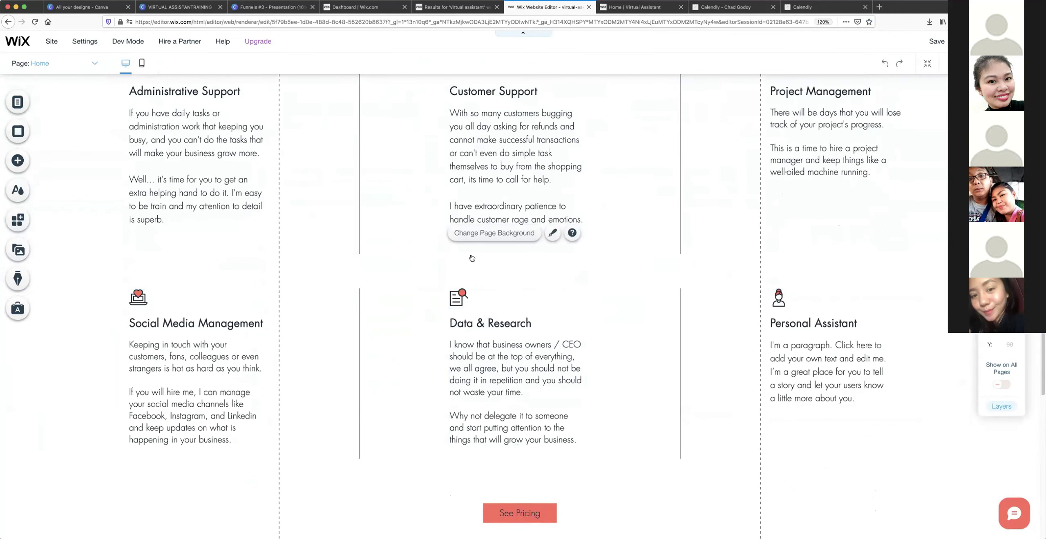
Change the Data & Research heading to "Database Building & Research", copied from the published site.
{"action": "scroll", "coordinate": [511, 265], "scroll_direction": "up", "scroll_amount": 1}
{"action": "left_click", "coordinate": [612, 10]}
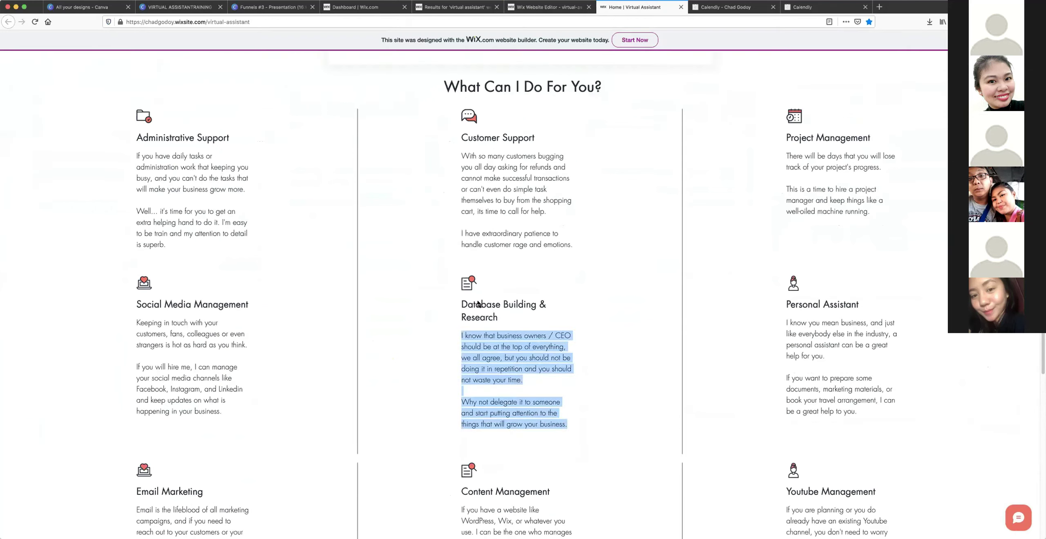
{"action": "left_click_drag", "start_coordinate": [461, 304], "coordinate": [498, 319]}
{"action": "key", "text": "ctrl+c"}
{"action": "left_click", "coordinate": [548, 7]}
{"action": "double_click", "coordinate": [490, 342]}
{"action": "key", "text": "ctrl+v"}
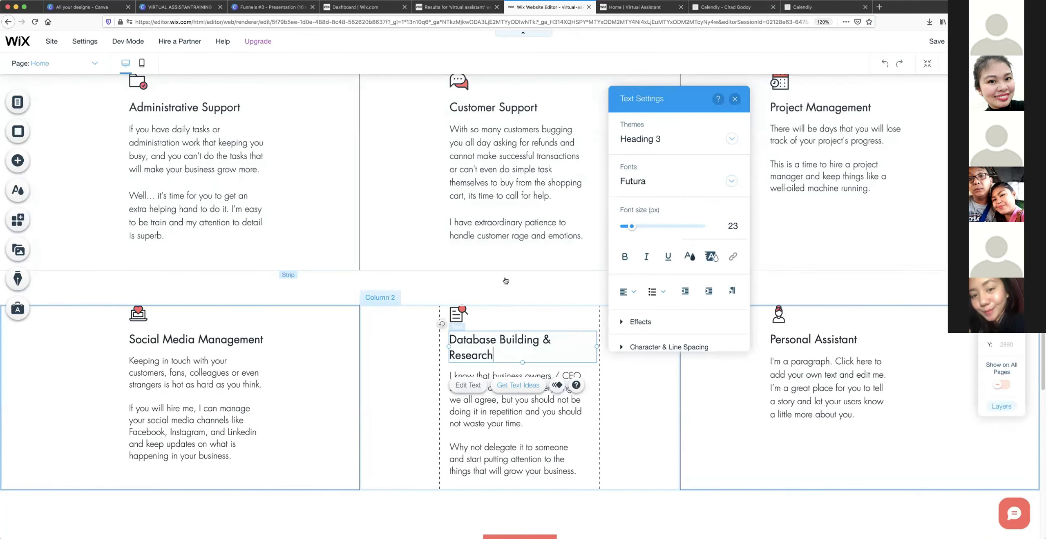
{"action": "left_click", "coordinate": [505, 279]}
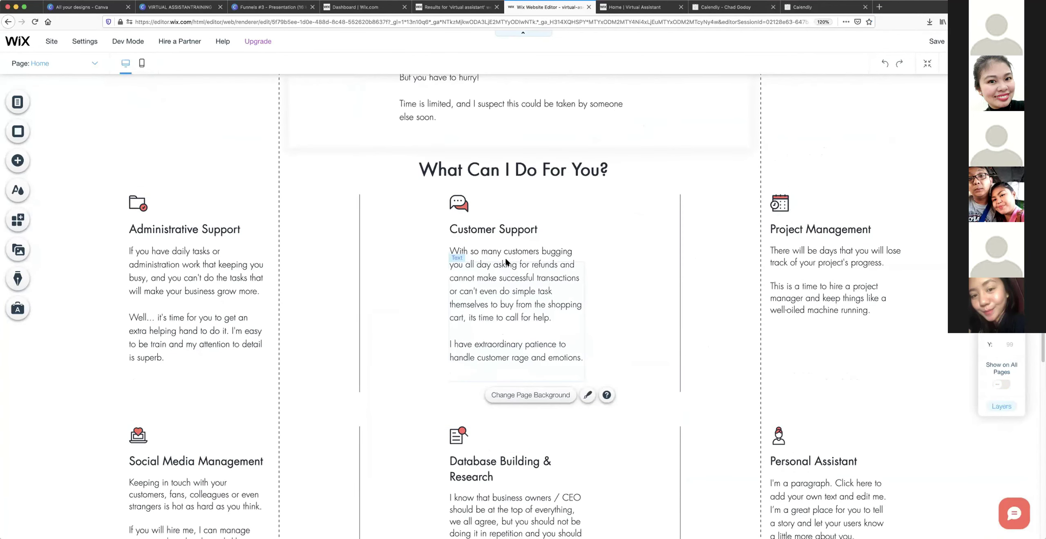
{"action": "scroll", "coordinate": [507, 258], "scroll_direction": "up", "scroll_amount": 15}
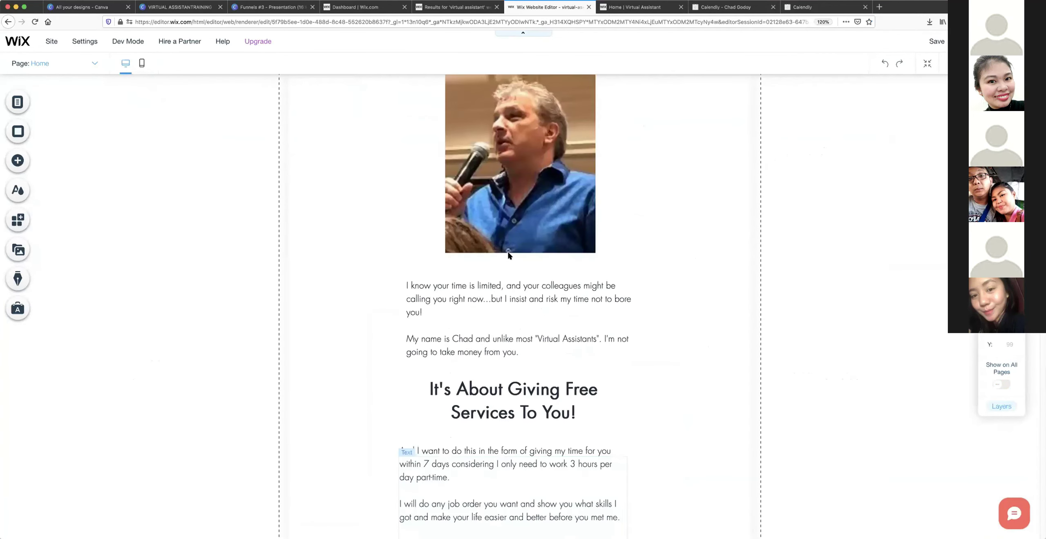
{"action": "scroll", "coordinate": [499, 250], "scroll_direction": "down", "scroll_amount": 1}
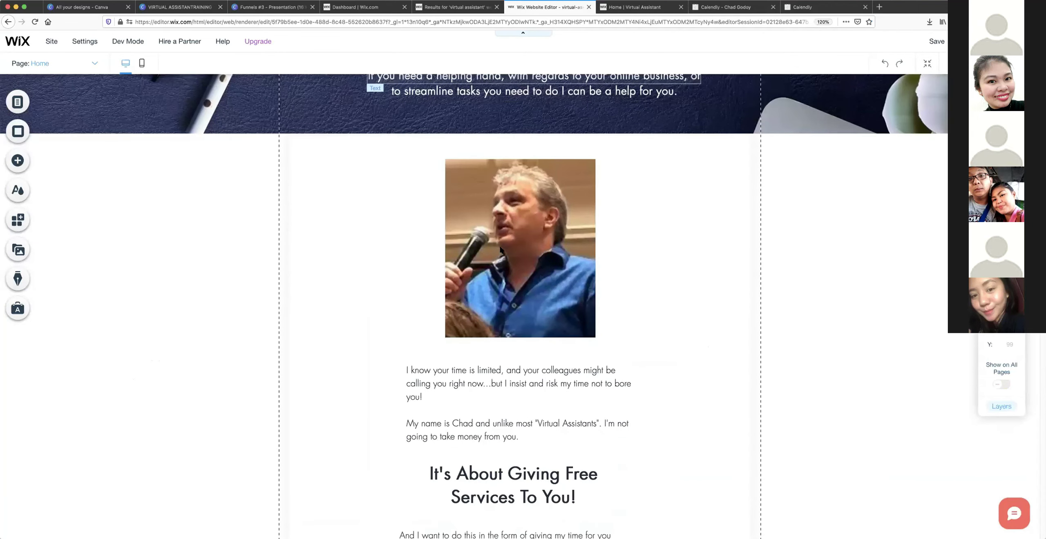
{"action": "scroll", "coordinate": [509, 250], "scroll_direction": "down", "scroll_amount": 12}
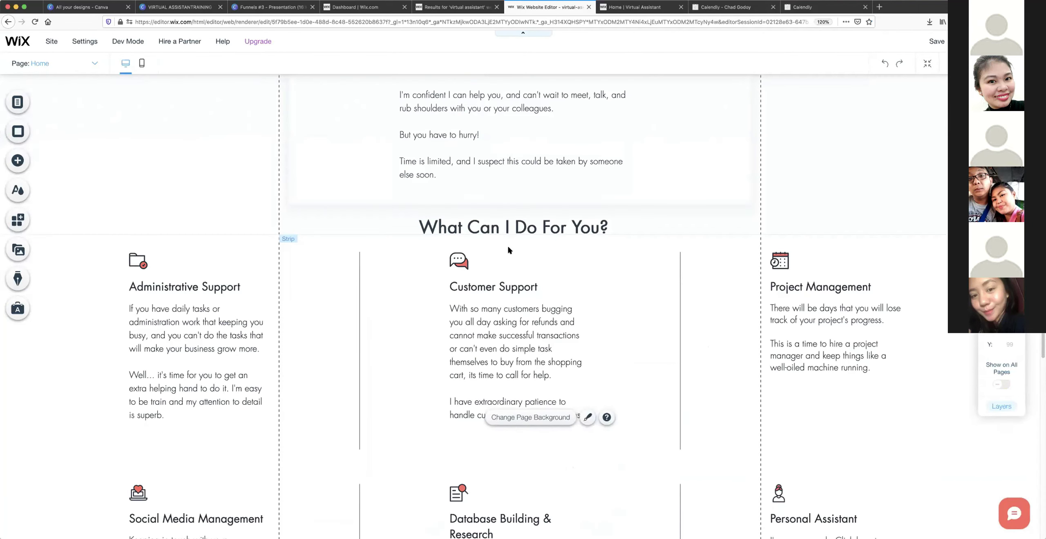
Widen the "Schedule a Discovery Call" button slightly in the text section above "What Can I Do For You?".
{"action": "scroll", "coordinate": [536, 241], "scroll_direction": "down", "scroll_amount": 5}
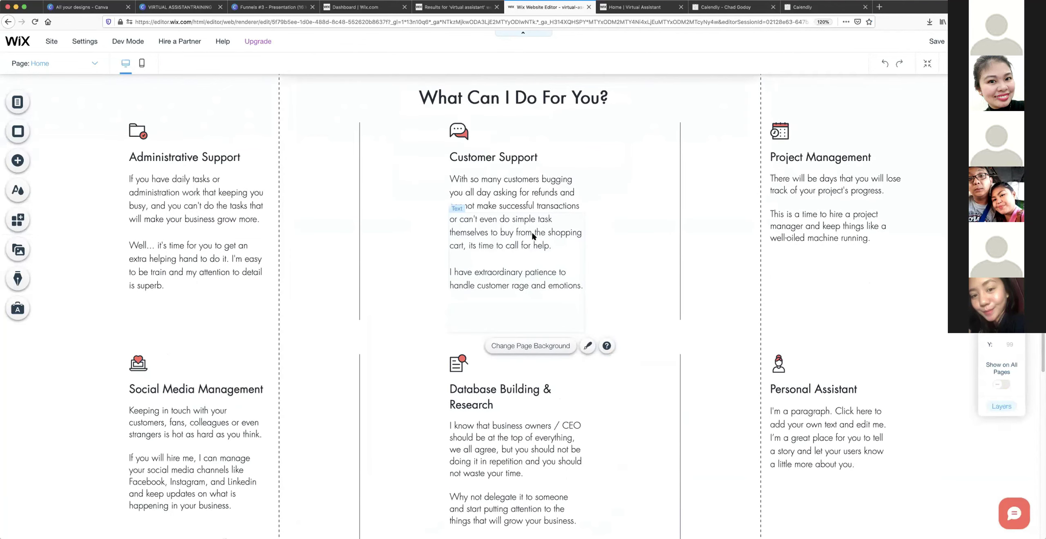
{"action": "scroll", "coordinate": [533, 236], "scroll_direction": "up", "scroll_amount": 3}
{"action": "scroll", "coordinate": [533, 235], "scroll_direction": "up", "scroll_amount": 10}
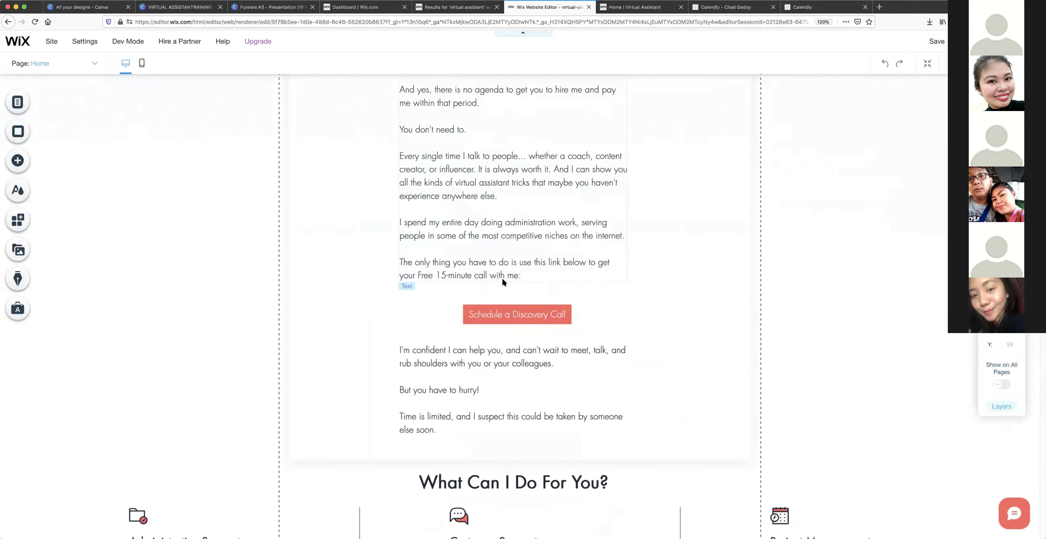
{"action": "left_click", "coordinate": [475, 312]}
{"action": "left_click_drag", "start_coordinate": [571, 314], "coordinate": [582, 314]}
{"action": "left_click", "coordinate": [630, 304]}
Save the site changes and dismiss the saved-changes notice without publishing.
{"action": "scroll", "coordinate": [630, 306], "scroll_direction": "up", "scroll_amount": 4}
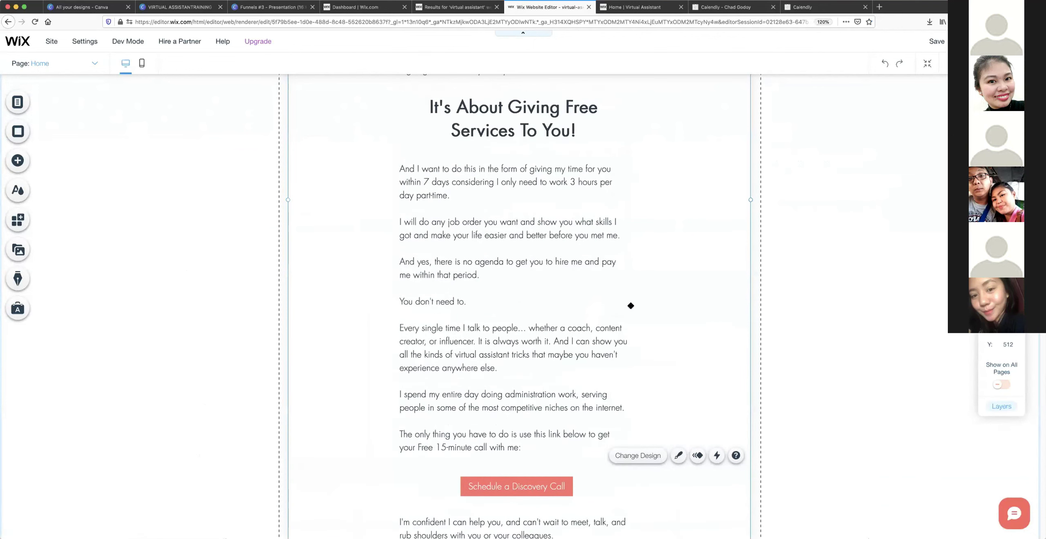
{"action": "scroll", "coordinate": [630, 306], "scroll_direction": "up", "scroll_amount": 5}
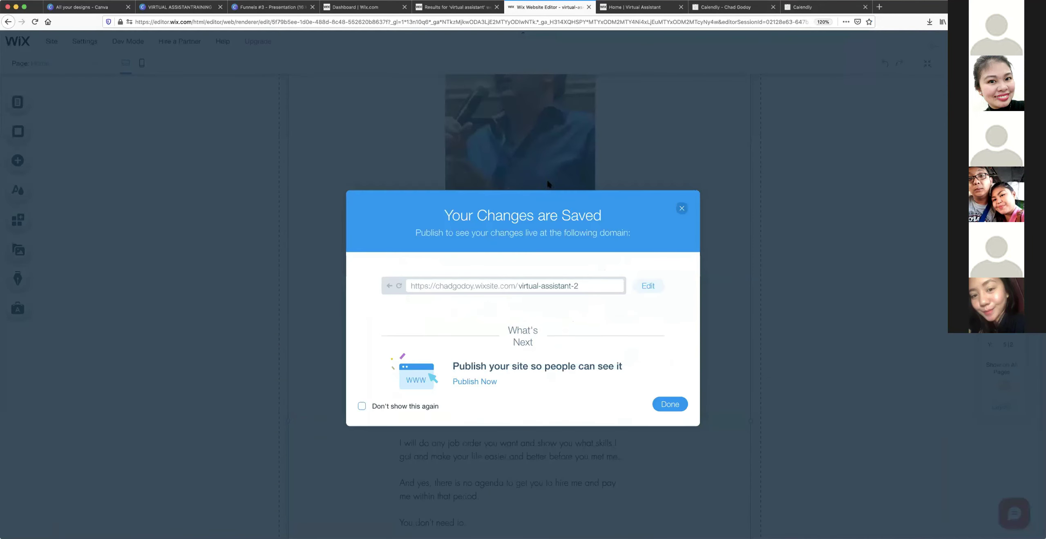
{"action": "left_click", "coordinate": [670, 403]}
{"action": "scroll", "coordinate": [666, 391], "scroll_direction": "up", "scroll_amount": 7}
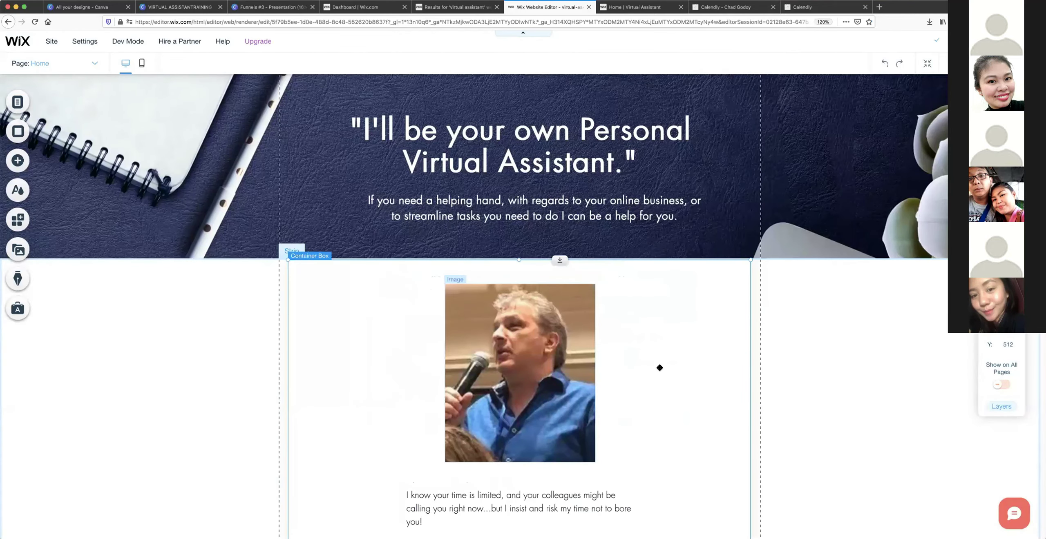
Replace the Personal Assistant placeholder paragraph with the Personal Assistant description copied from the published site.
{"action": "scroll", "coordinate": [657, 357], "scroll_direction": "down", "scroll_amount": 10}
{"action": "scroll", "coordinate": [653, 347], "scroll_direction": "down", "scroll_amount": 3}
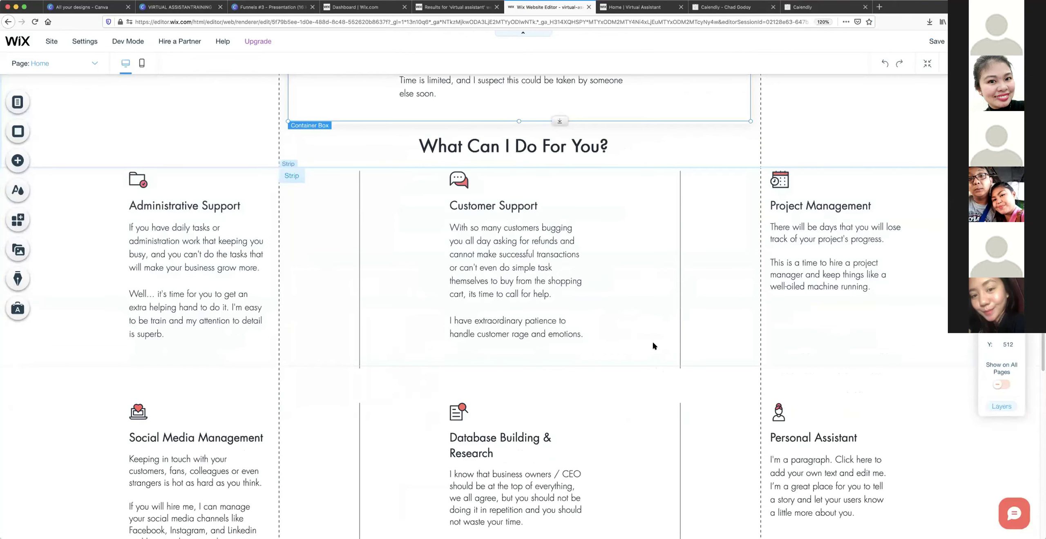
{"action": "scroll", "coordinate": [526, 327], "scroll_direction": "down", "scroll_amount": 4}
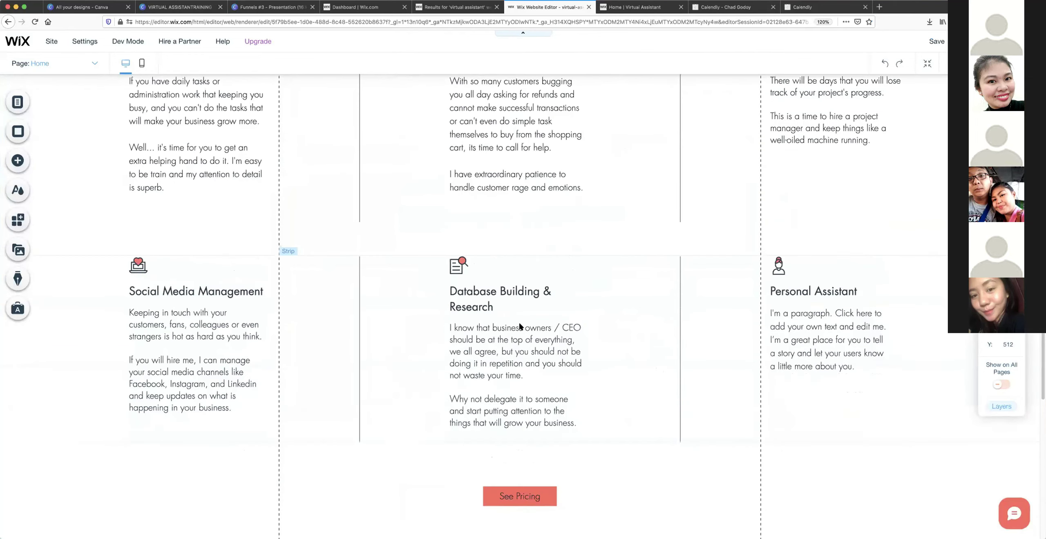
{"action": "left_click", "coordinate": [607, 7]}
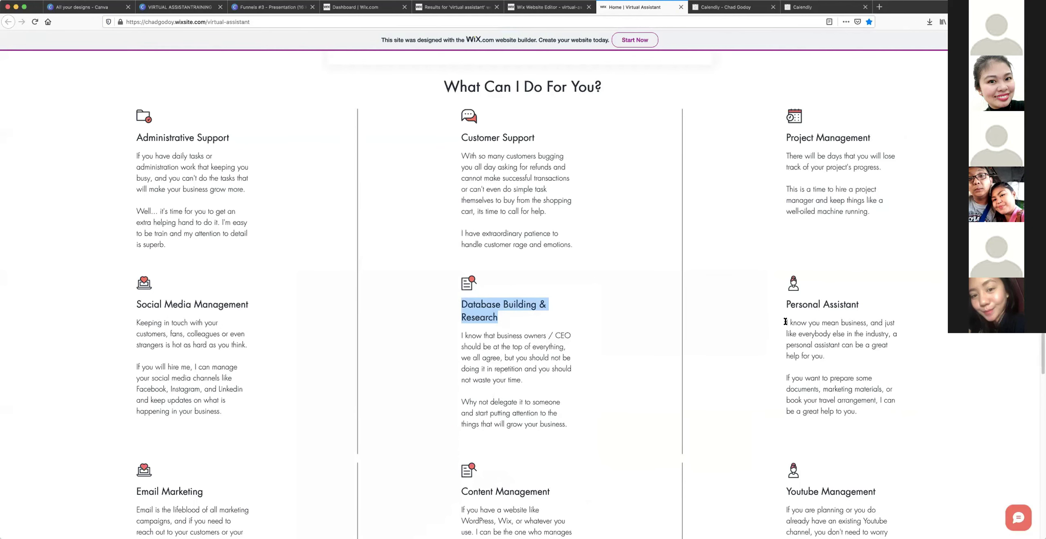
{"action": "left_click_drag", "start_coordinate": [786, 321], "coordinate": [861, 410]}
{"action": "key", "text": "ctrl+c"}
{"action": "left_click", "coordinate": [548, 8]}
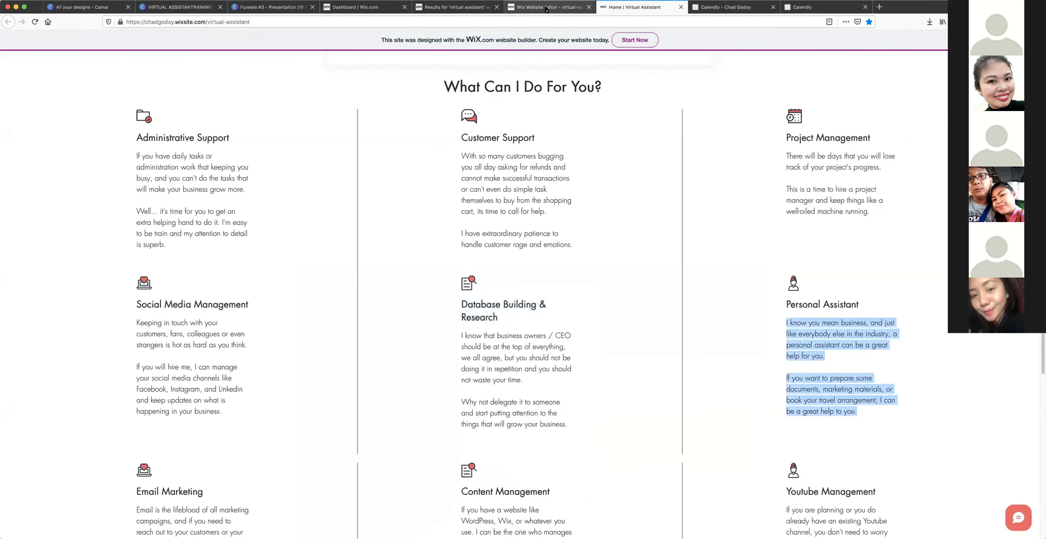
{"action": "double_click", "coordinate": [798, 312]}
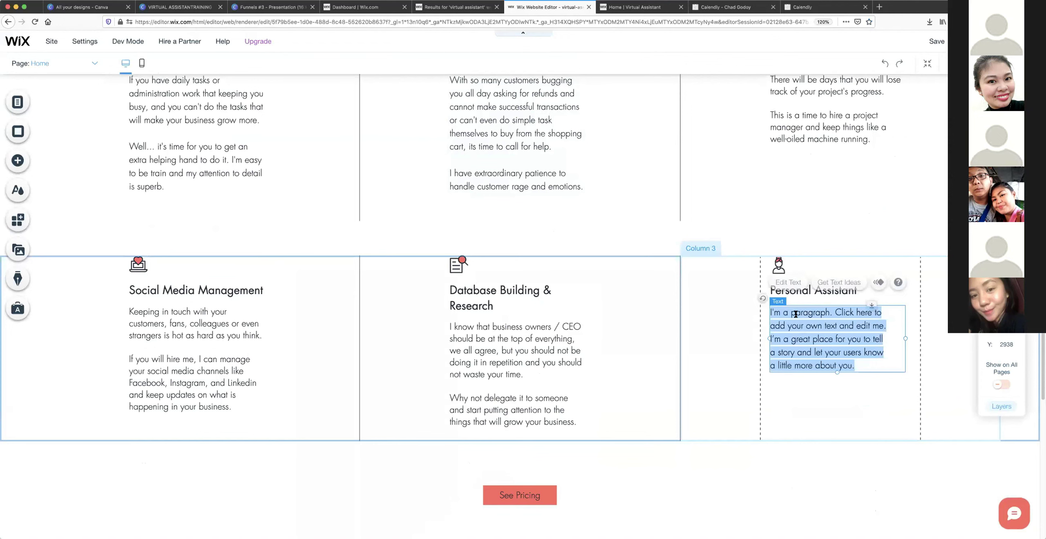
{"action": "key", "text": "ctrl+v"}
{"action": "left_click", "coordinate": [816, 167]}
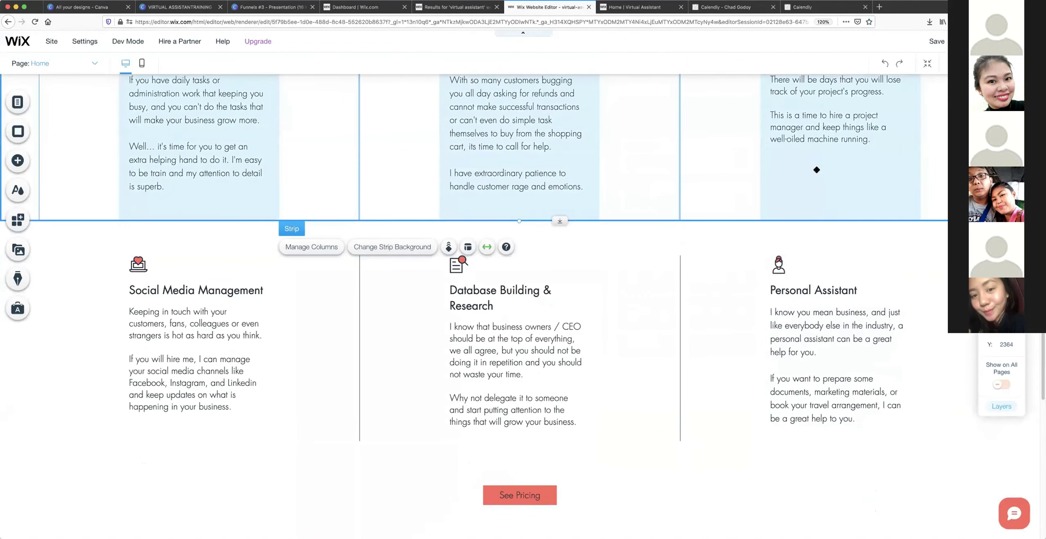
Try to duplicate the Social Media Management services strip and move the copy downward, then undo it.
{"action": "scroll", "coordinate": [682, 255], "scroll_direction": "down", "scroll_amount": 5}
{"action": "scroll", "coordinate": [677, 249], "scroll_direction": "up", "scroll_amount": 3}
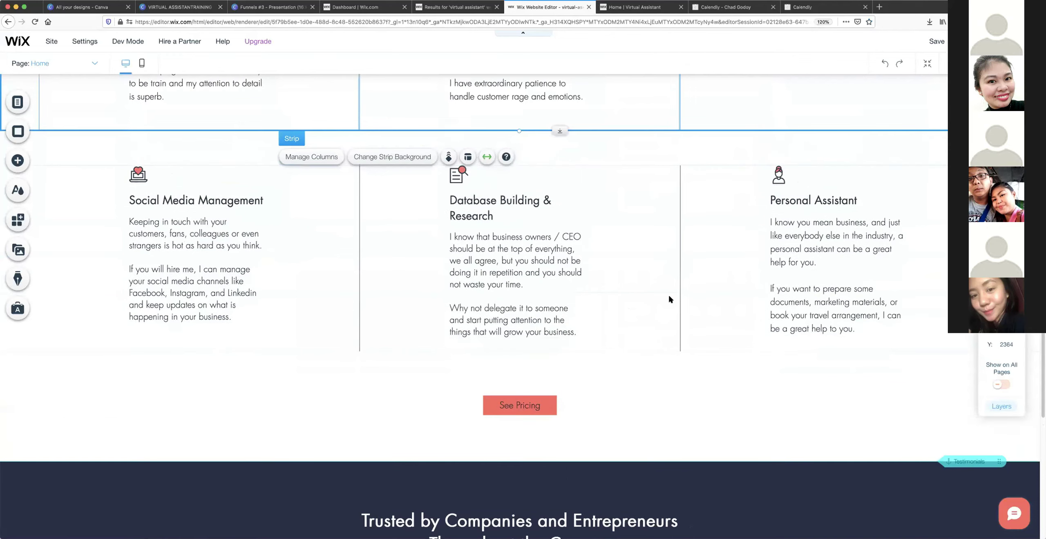
{"action": "left_click", "coordinate": [683, 390]}
{"action": "left_click", "coordinate": [673, 194]}
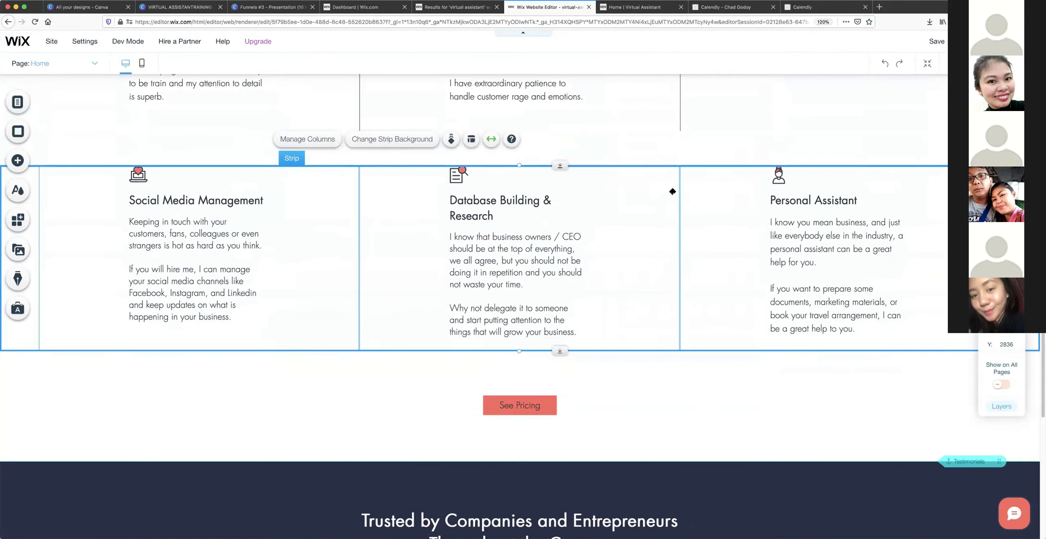
{"action": "scroll", "coordinate": [674, 197], "scroll_direction": "up", "scroll_amount": 1}
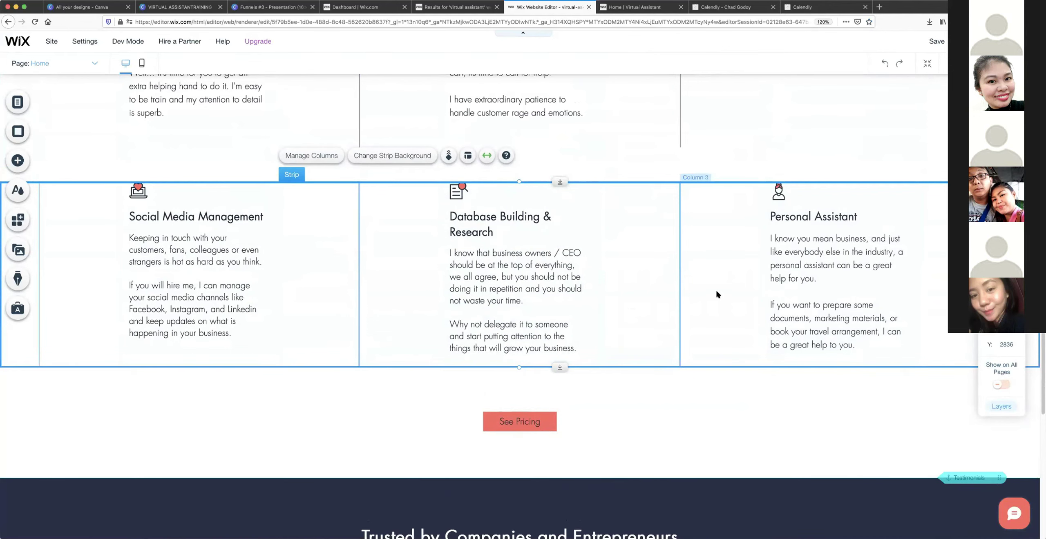
{"action": "scroll", "coordinate": [571, 370], "scroll_direction": "down", "scroll_amount": 1}
{"action": "scroll", "coordinate": [572, 376], "scroll_direction": "down", "scroll_amount": 1}
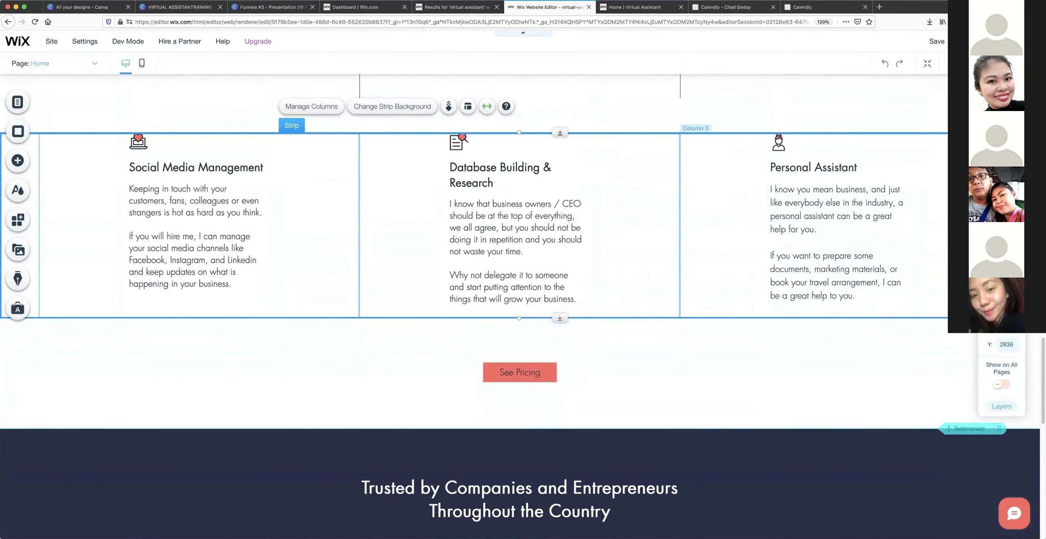
{"action": "key", "text": "shift+Down"}
{"action": "key", "text": "shift+Down"}
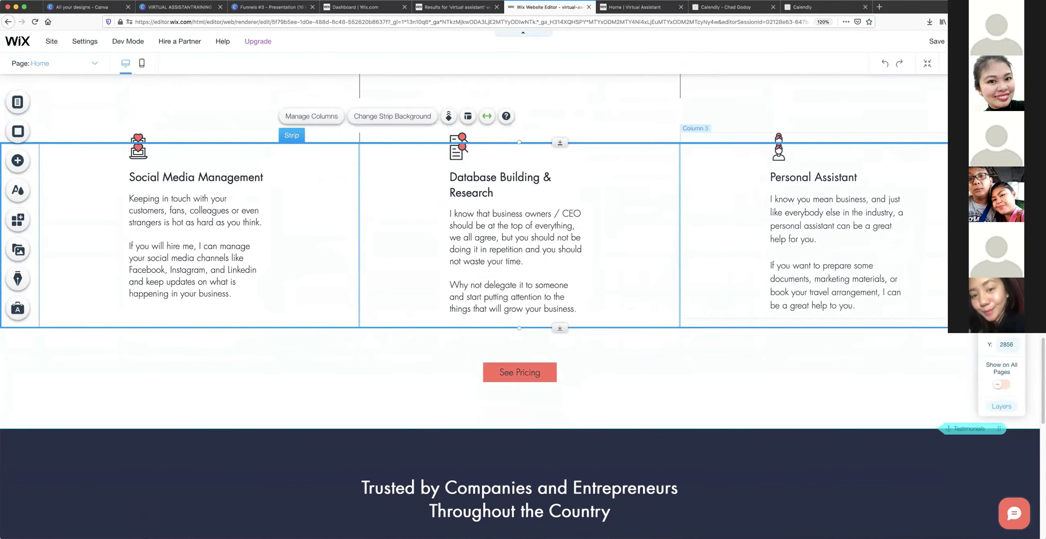
{"action": "left_click_drag", "start_coordinate": [636, 158], "coordinate": [631, 399]}
{"action": "key", "text": "ctrl+z"}
{"action": "left_click", "coordinate": [663, 299]}
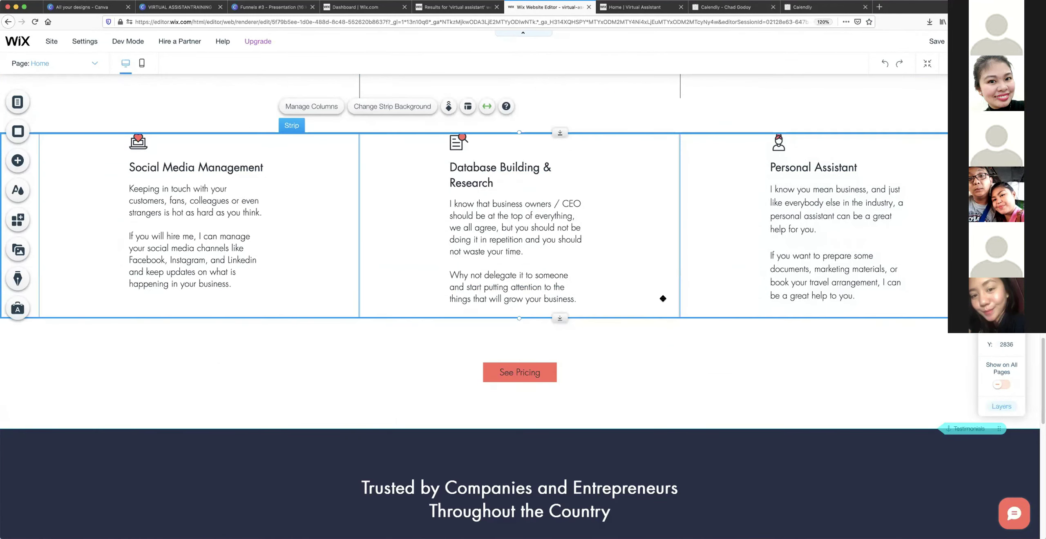
Stretch the See Pricing strip to a height of 389 px and delete its See Pricing button.
{"action": "left_click", "coordinate": [556, 337]}
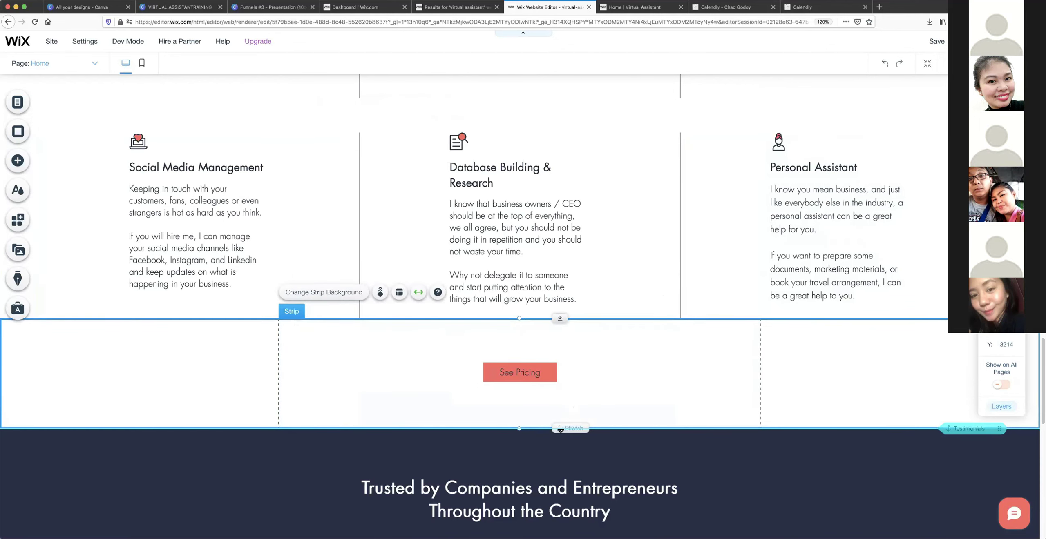
{"action": "left_click_drag", "start_coordinate": [561, 429], "coordinate": [569, 470]}
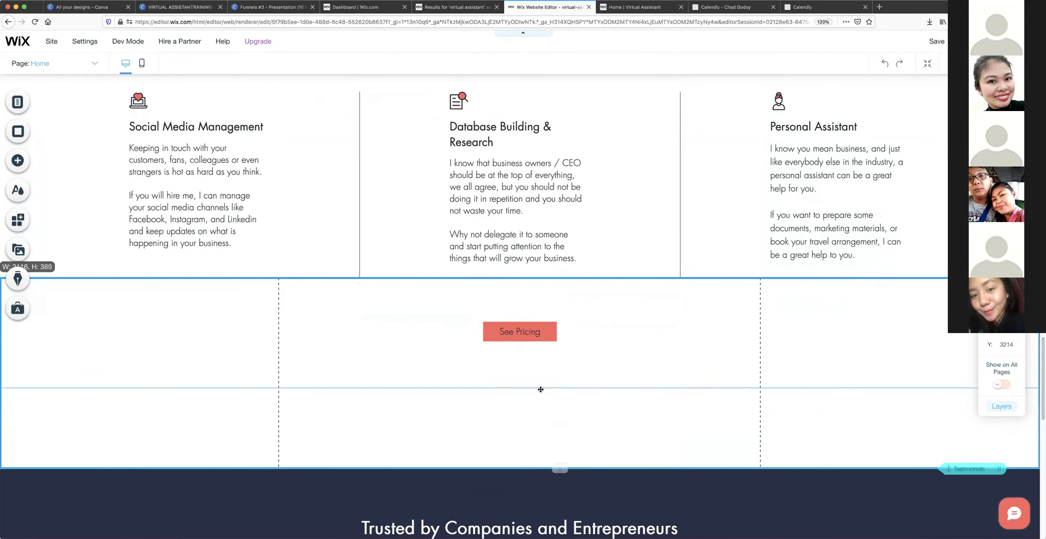
{"action": "left_click", "coordinate": [533, 335]}
{"action": "key", "text": "Delete"}
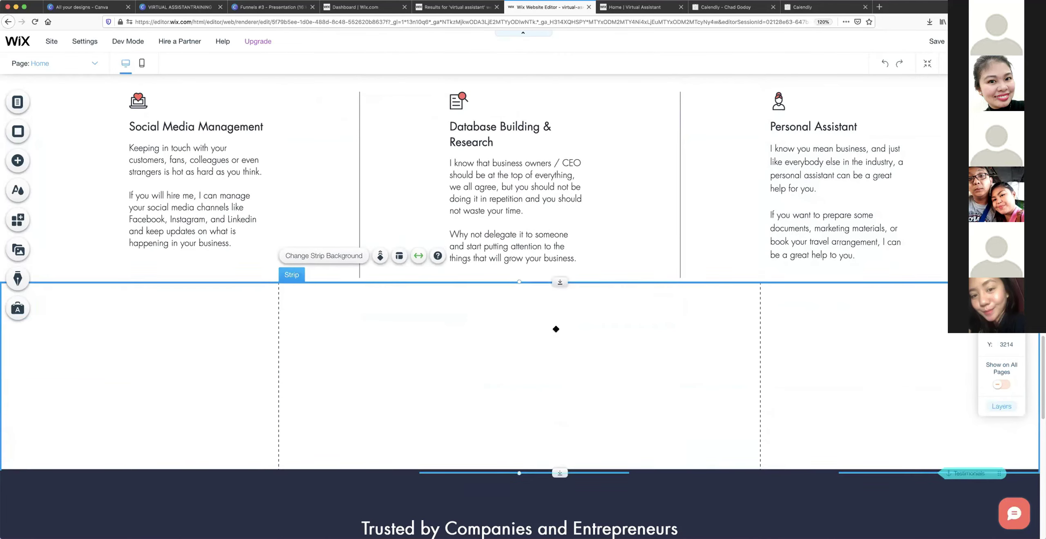
Duplicate the Social Media Management services strip and place the copy directly beneath it, over the emptied strip.
{"action": "scroll", "coordinate": [544, 319], "scroll_direction": "up", "scroll_amount": 1}
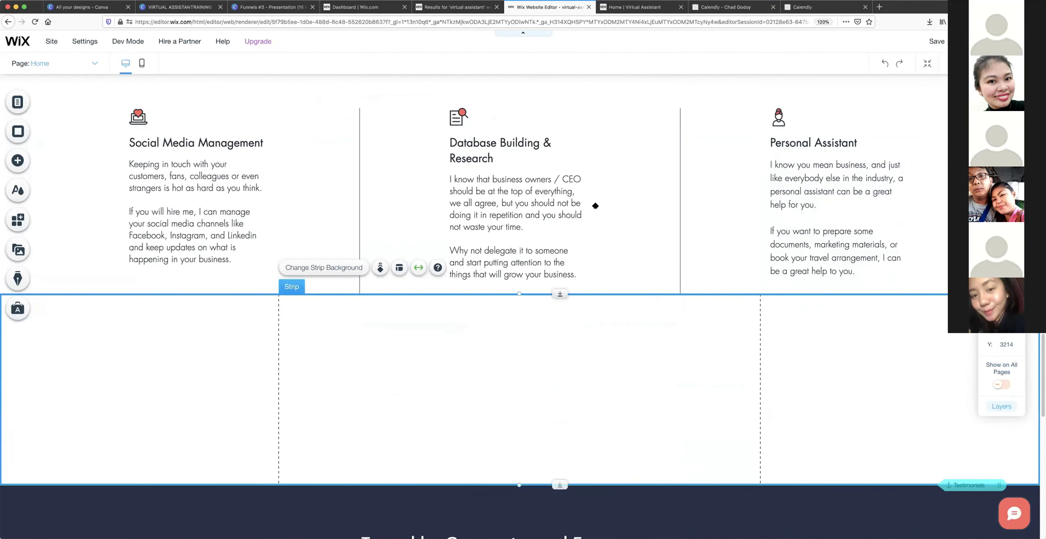
{"action": "left_click", "coordinate": [595, 207]}
{"action": "scroll", "coordinate": [558, 257], "scroll_direction": "up", "scroll_amount": 3}
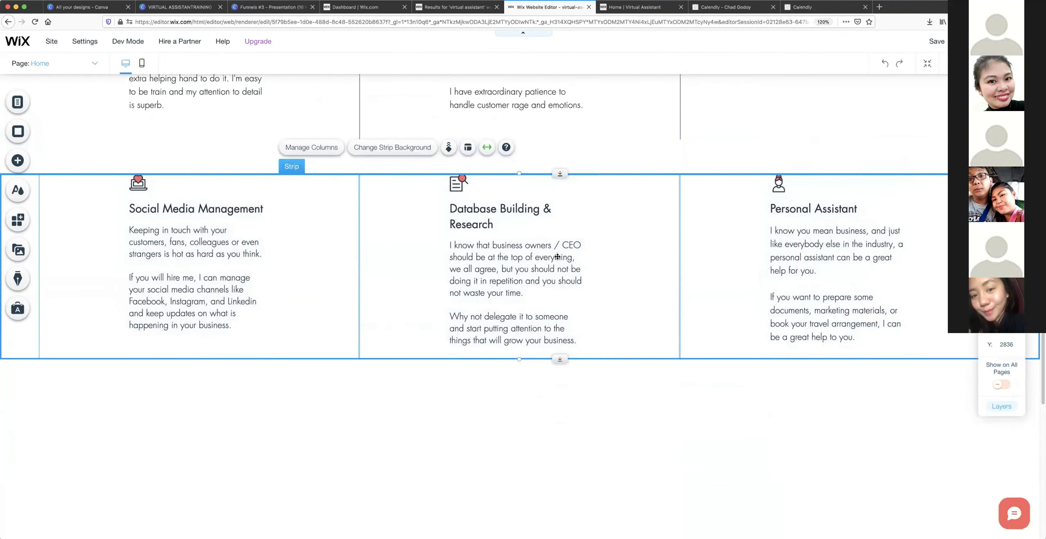
{"action": "scroll", "coordinate": [549, 334], "scroll_direction": "down", "scroll_amount": 4}
{"action": "left_click", "coordinate": [549, 332]}
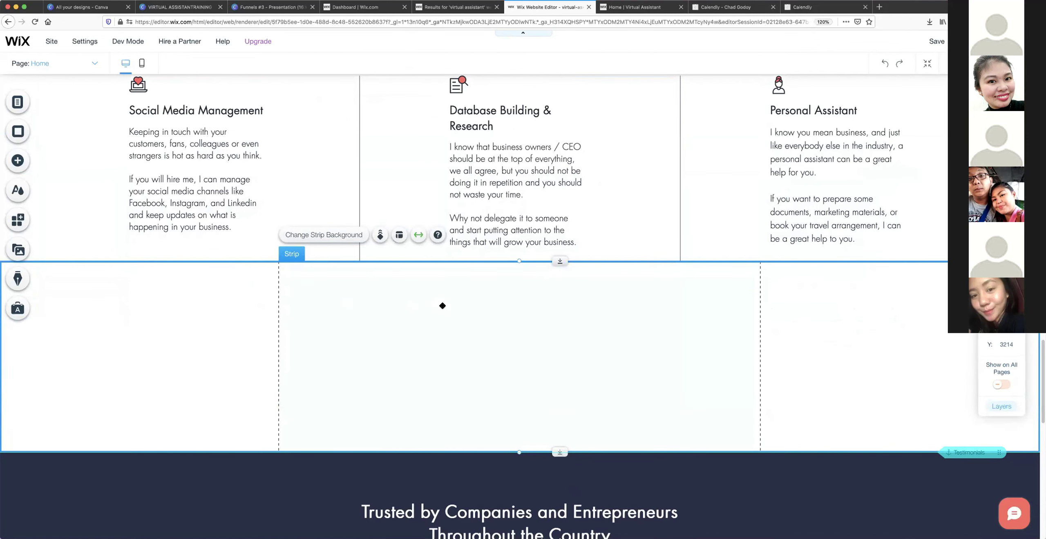
{"action": "scroll", "coordinate": [697, 123], "scroll_direction": "up", "scroll_amount": 4}
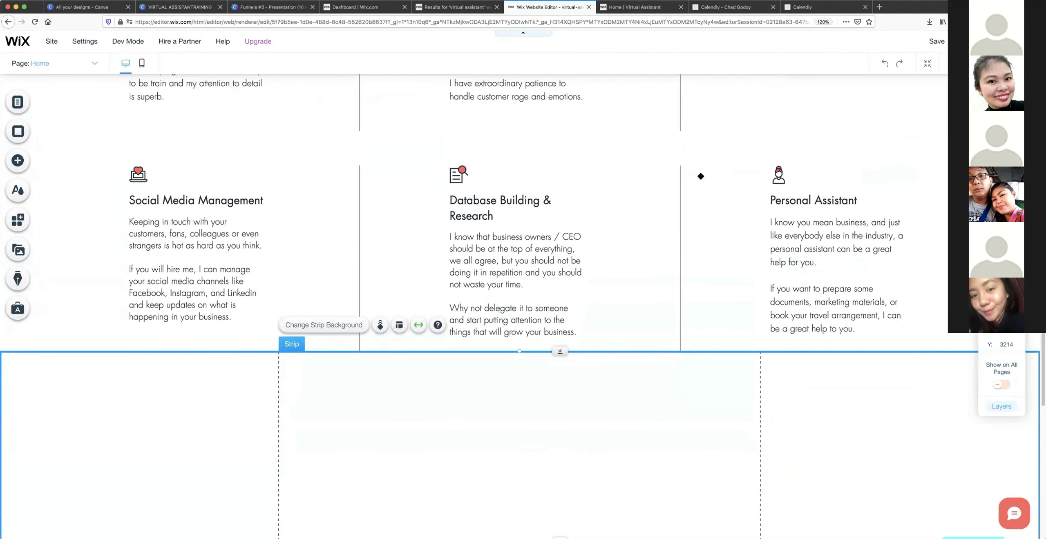
{"action": "left_click", "coordinate": [700, 176]}
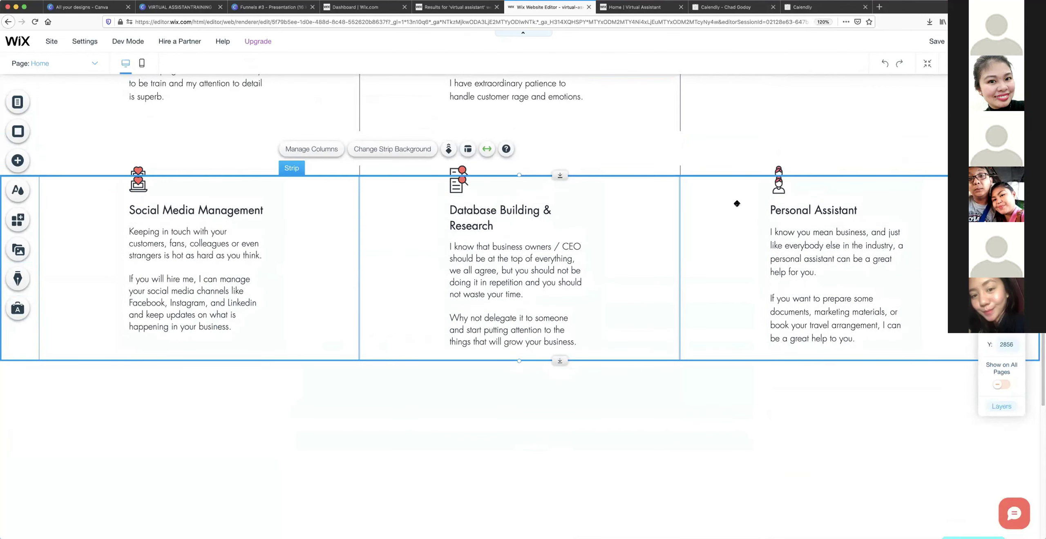
{"action": "scroll", "coordinate": [722, 191], "scroll_direction": "down", "scroll_amount": 2}
{"action": "mouse_move", "coordinate": [707, 293]}
{"action": "left_mouse_down"}
{"action": "mouse_move", "coordinate": [701, 346]}
{"action": "mouse_move", "coordinate": [703, 307]}
{"action": "left_mouse_up"}
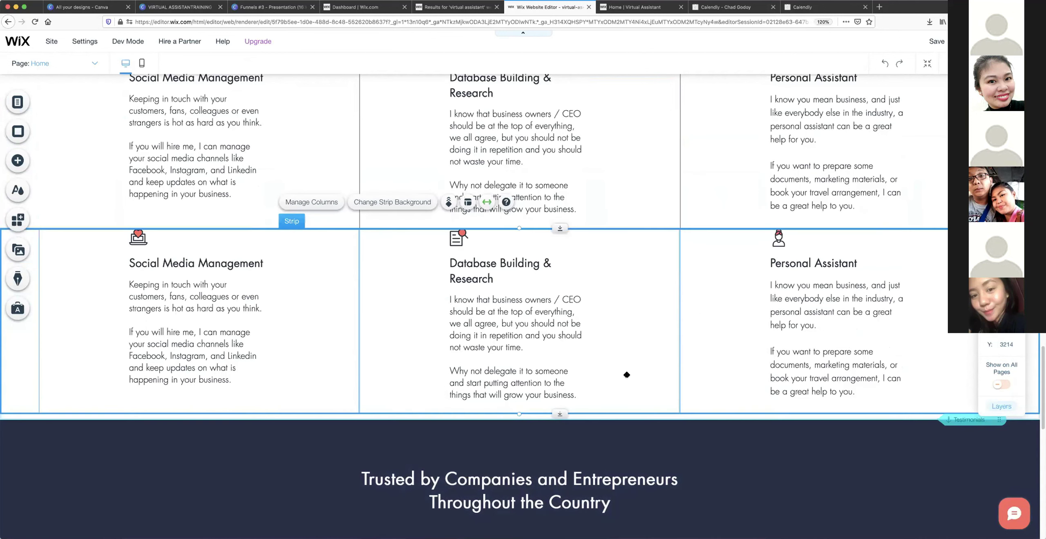
{"action": "left_click", "coordinate": [591, 421]}
{"action": "left_click_drag", "start_coordinate": [565, 415], "coordinate": [564, 415]}
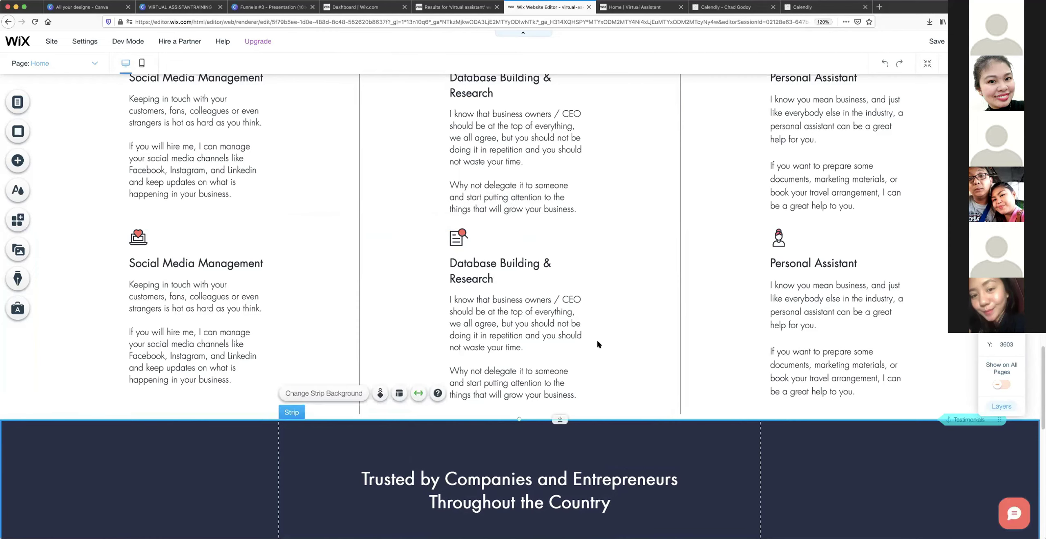
{"action": "scroll", "coordinate": [598, 345], "scroll_direction": "down", "scroll_amount": 5}
{"action": "scroll", "coordinate": [600, 344], "scroll_direction": "down", "scroll_amount": 3}
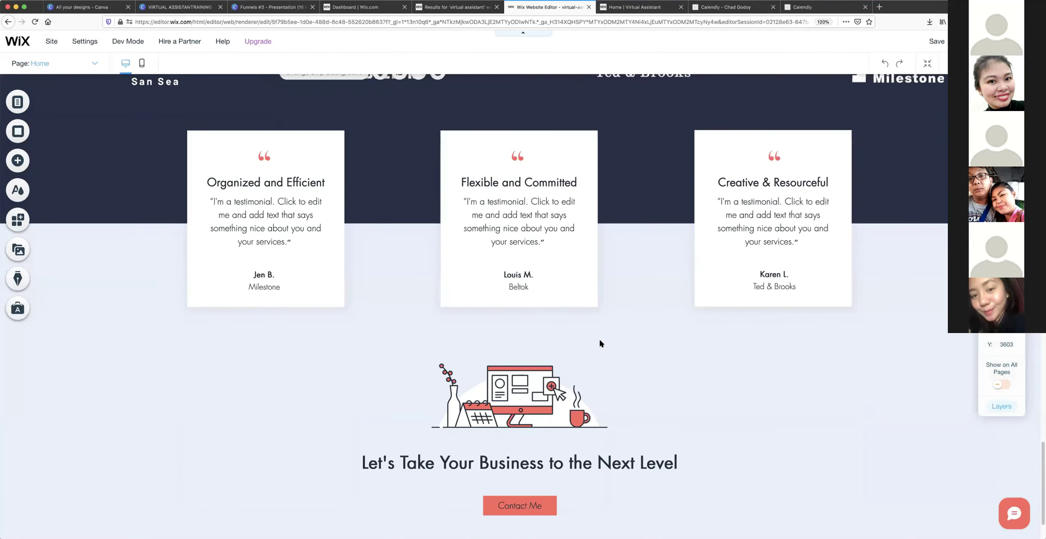
{"action": "scroll", "coordinate": [600, 341], "scroll_direction": "up", "scroll_amount": 3}
{"action": "scroll", "coordinate": [600, 340], "scroll_direction": "up", "scroll_amount": 5}
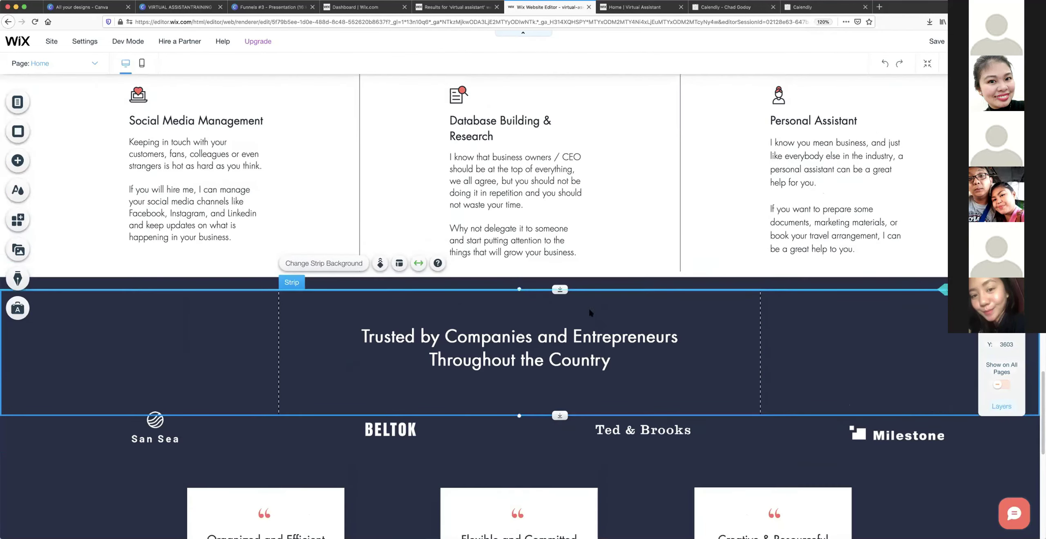
{"action": "scroll", "coordinate": [621, 316], "scroll_direction": "up", "scroll_amount": 2}
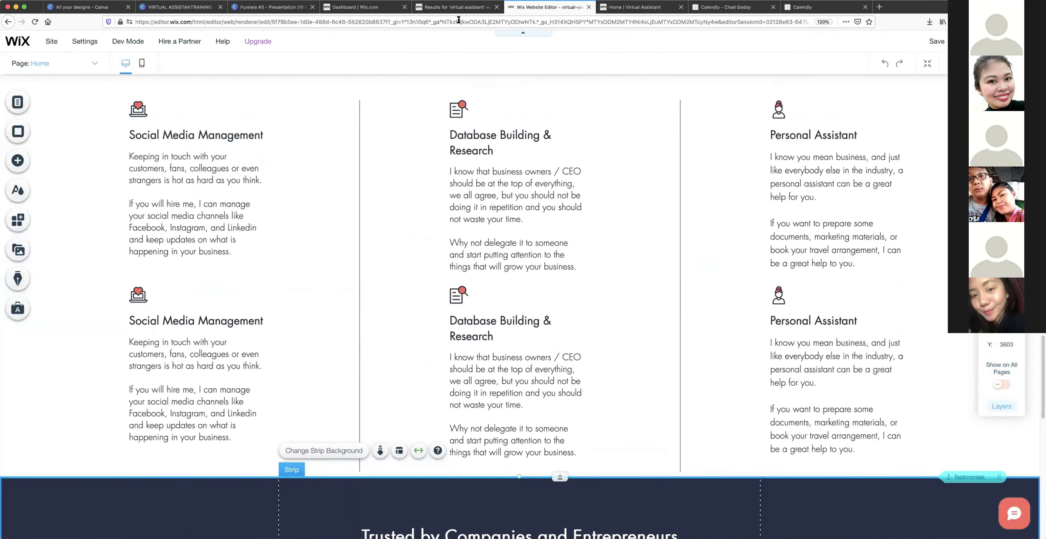
Change the Social Media Management heading in the duplicated strip to "Email Marketing", copied from the published site.
{"action": "left_click", "coordinate": [634, 7]}
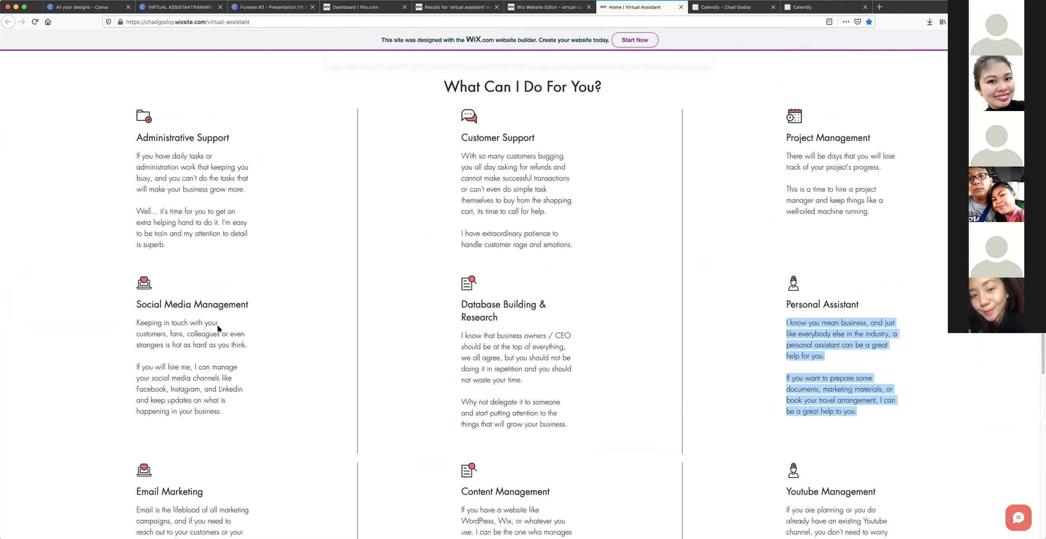
{"action": "scroll", "coordinate": [141, 347], "scroll_direction": "down", "scroll_amount": 3}
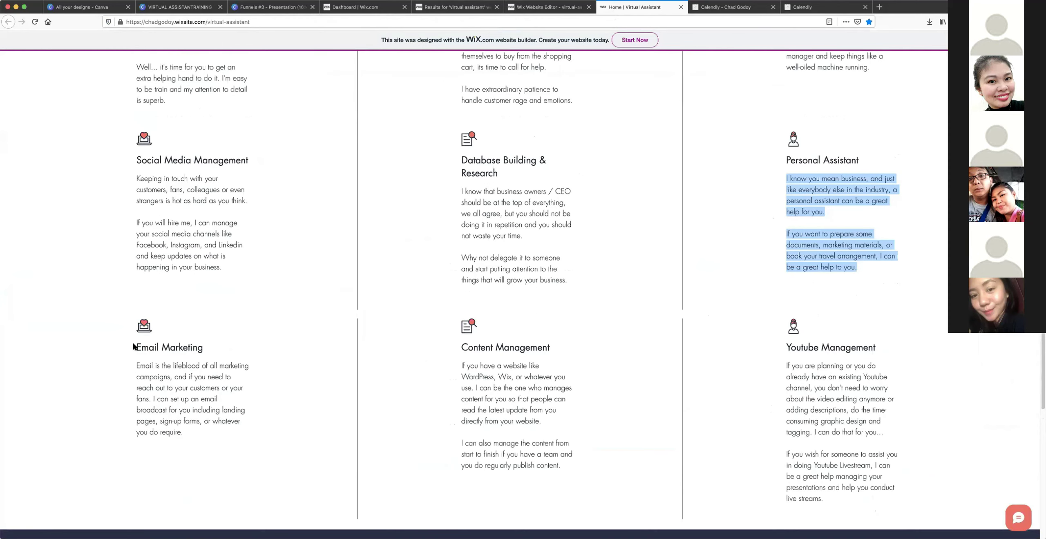
{"action": "triple_click", "coordinate": [202, 348]}
{"action": "key", "text": "ctrl+c"}
{"action": "left_click", "coordinate": [532, 8]}
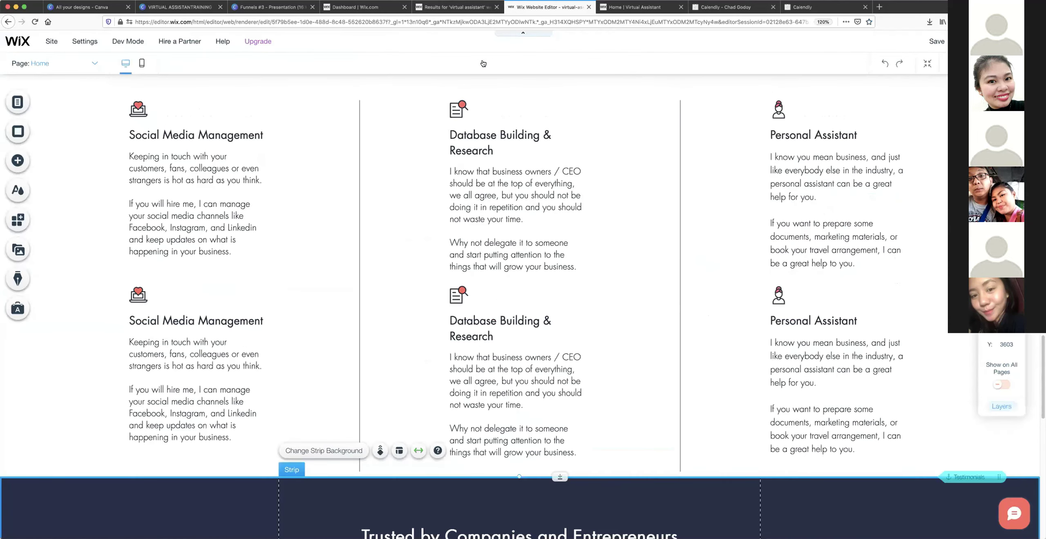
{"action": "double_click", "coordinate": [194, 321]}
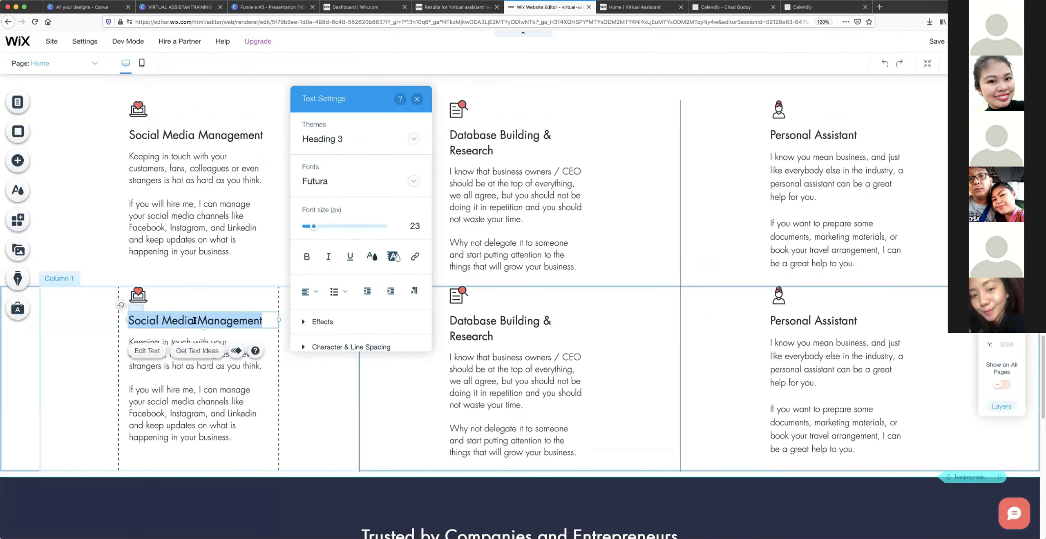
{"action": "key", "text": "ctrl+v"}
{"action": "left_click", "coordinate": [470, 364]}
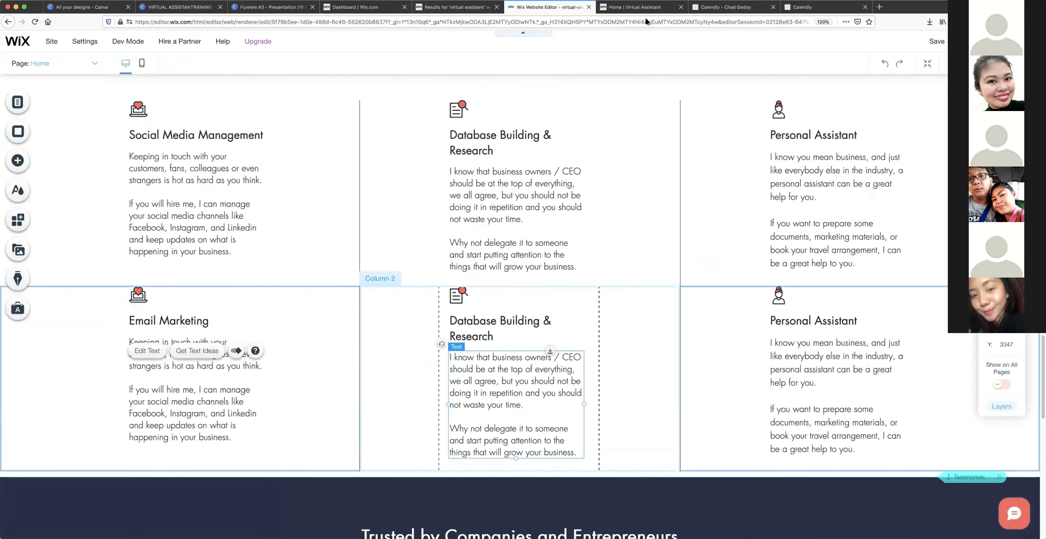
Replace the Email Marketing description with the text copied from the published site, starting a new paragraph at "I can set up an email broadcast".
{"action": "left_click", "coordinate": [644, 8]}
{"action": "left_click_drag", "start_coordinate": [137, 364], "coordinate": [189, 437]}
{"action": "key", "text": "super+c"}
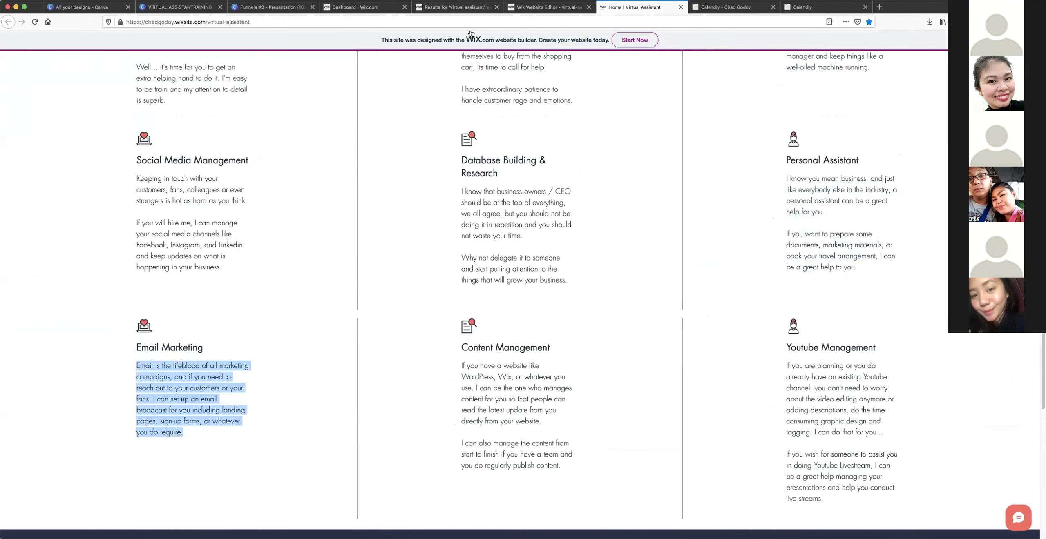
{"action": "left_click", "coordinate": [547, 7]}
{"action": "double_click", "coordinate": [193, 346]}
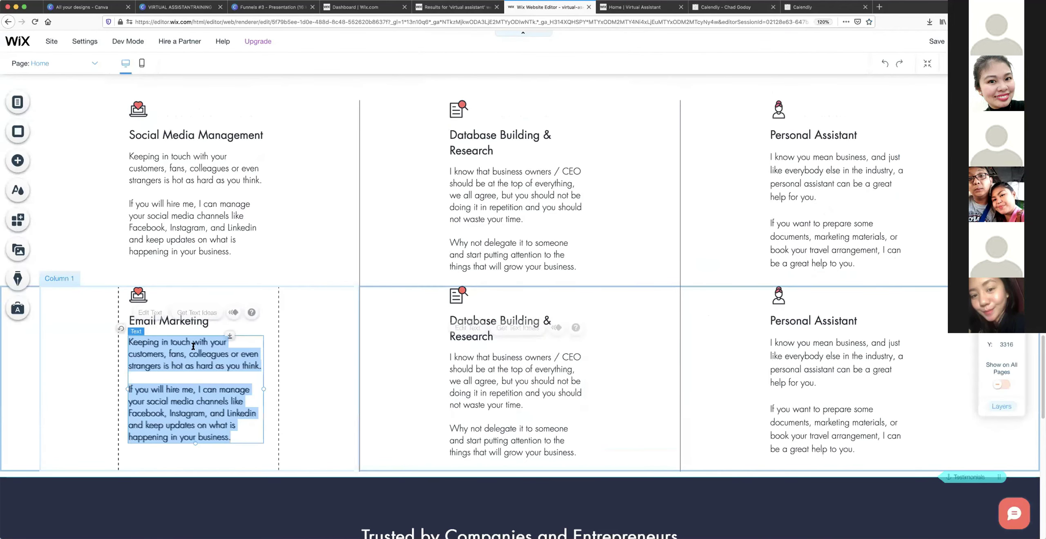
{"action": "triple_click", "coordinate": [194, 346]}
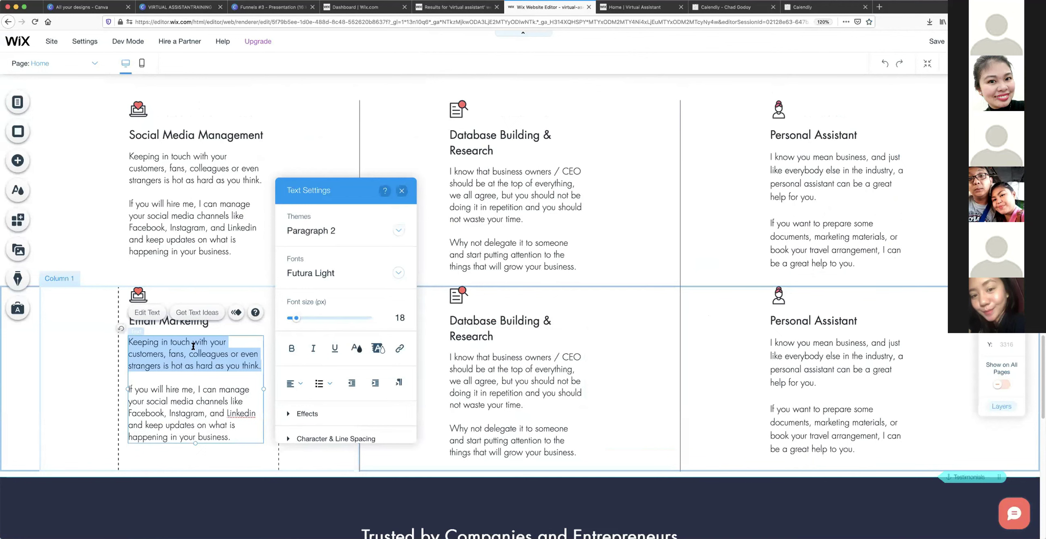
{"action": "key", "text": "super+v"}
{"action": "left_click", "coordinate": [150, 378]}
{"action": "key", "text": "Return"}
{"action": "key", "text": "Return"}
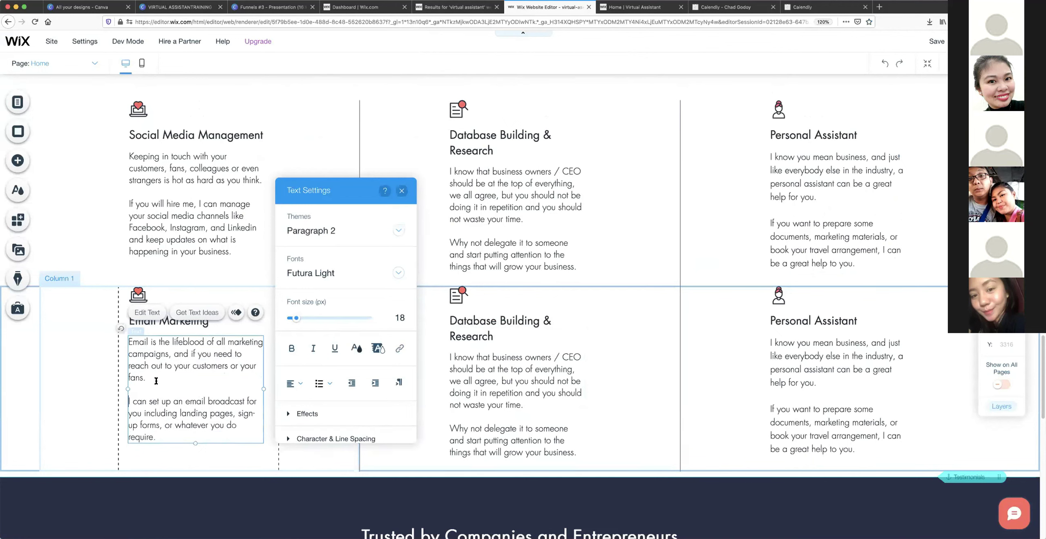
{"action": "left_click", "coordinate": [685, 257]}
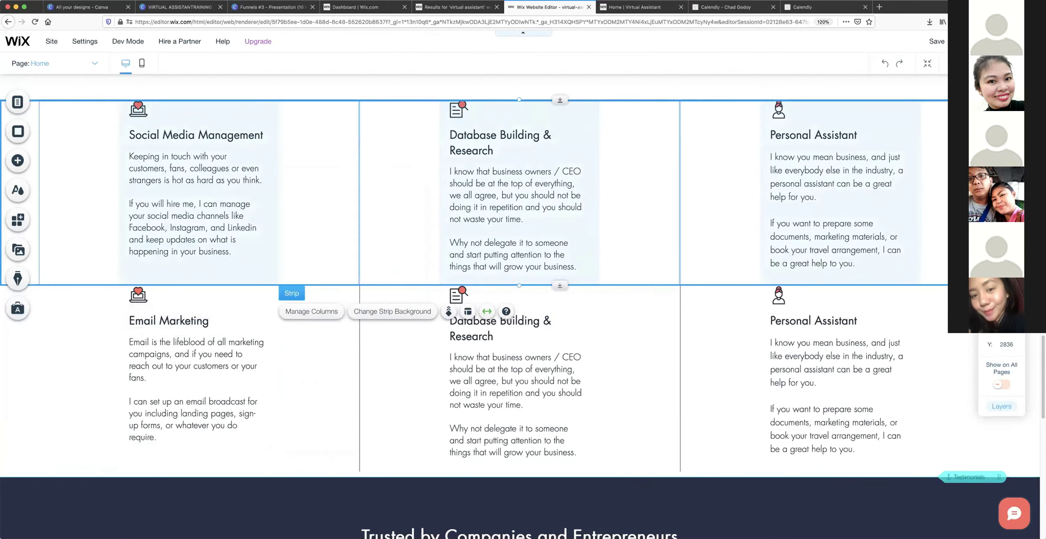
Change the Database Building & Research heading in the third services row to "Content Management", copied from the published site.
{"action": "left_click", "coordinate": [647, 8]}
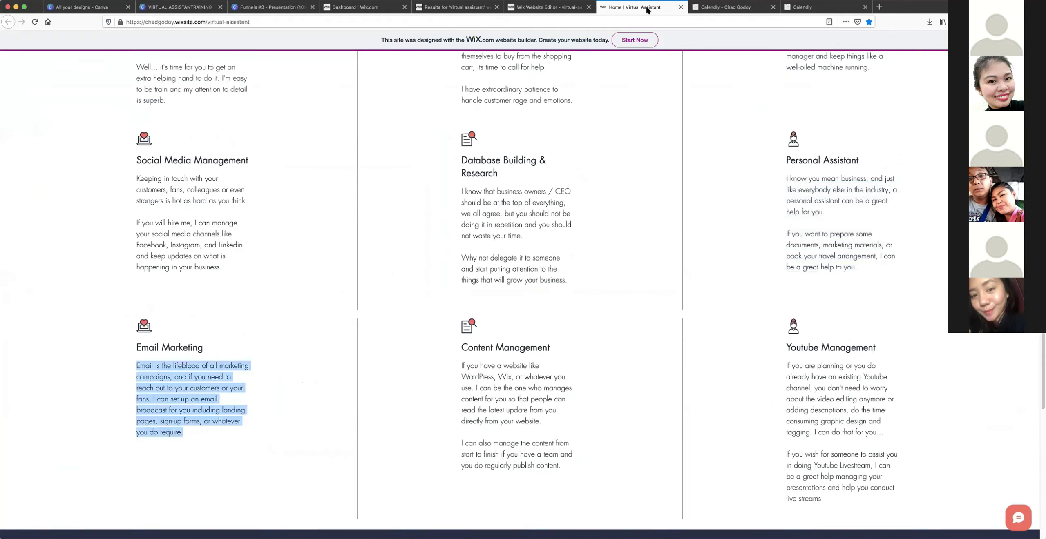
{"action": "scroll", "coordinate": [517, 346], "scroll_direction": "down", "scroll_amount": 2}
{"action": "left_click_drag", "start_coordinate": [461, 314], "coordinate": [549, 315]}
{"action": "key", "text": "super+c"}
{"action": "left_click", "coordinate": [531, 7]}
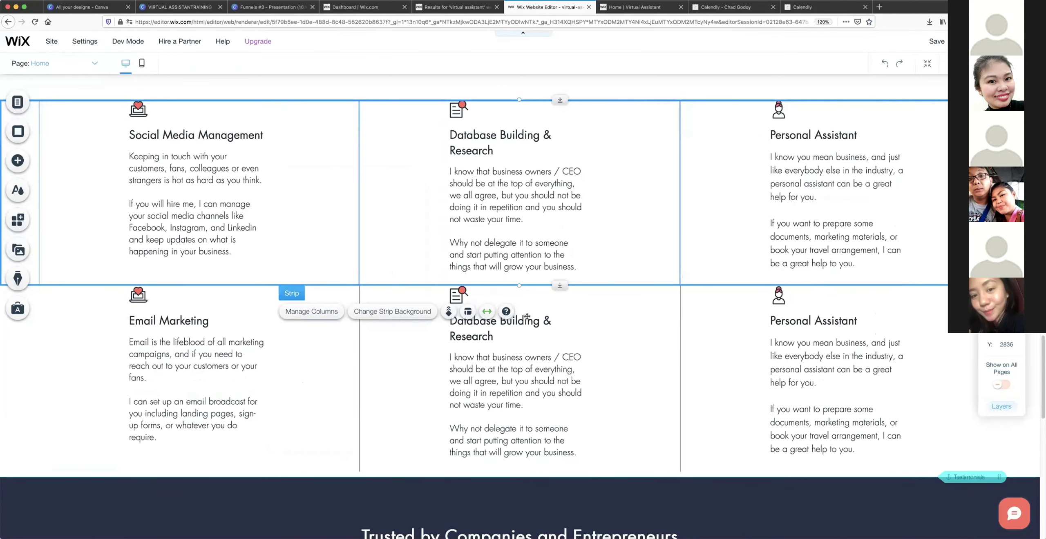
{"action": "double_click", "coordinate": [534, 323]}
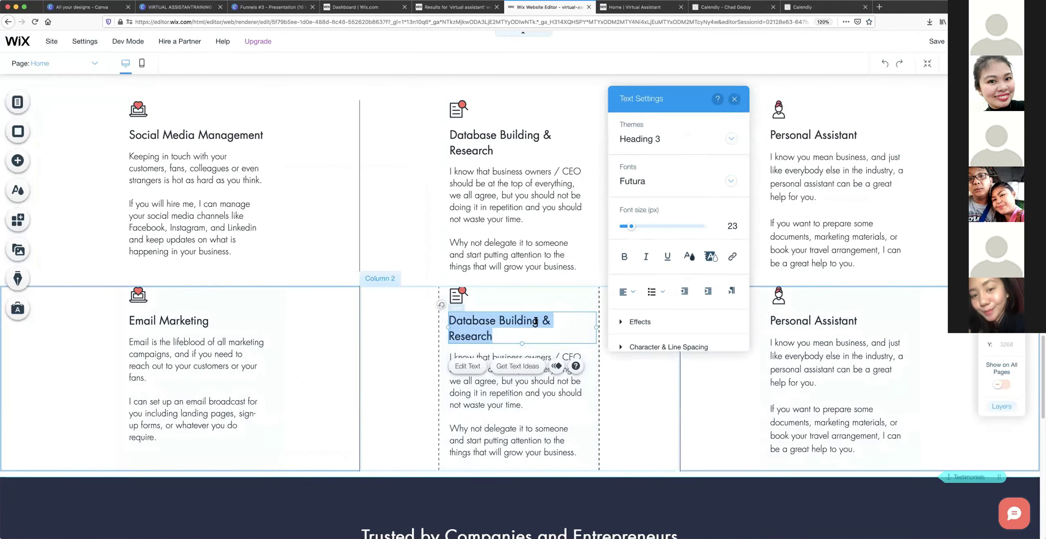
{"action": "key", "text": "super+v"}
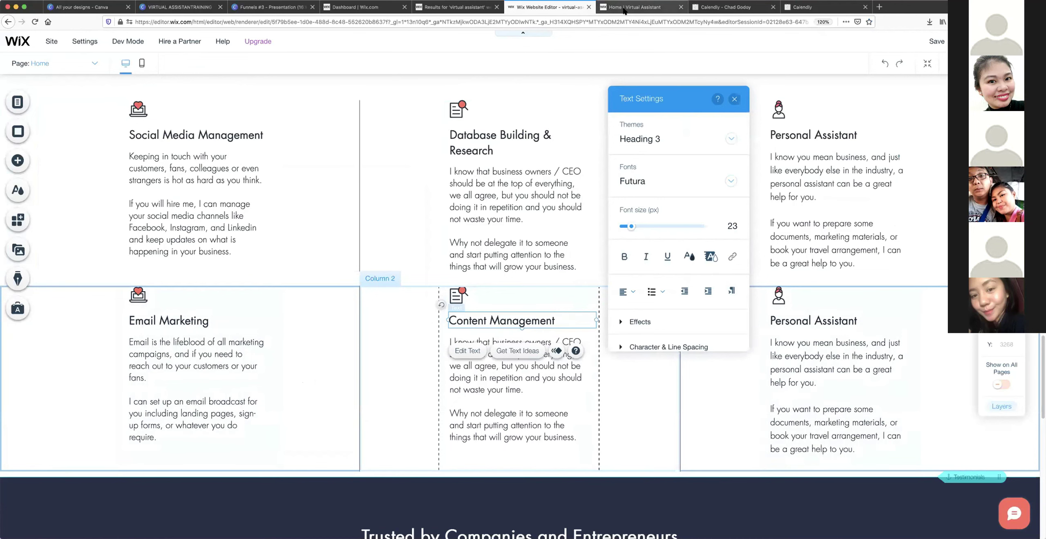
Replace the description under Content Management with the published site's two-paragraph Content Management text.
{"action": "left_click", "coordinate": [638, 7]}
{"action": "left_click", "coordinate": [461, 332]}
{"action": "left_click_drag", "start_coordinate": [460, 332], "coordinate": [563, 434]}
{"action": "key", "text": "super+c"}
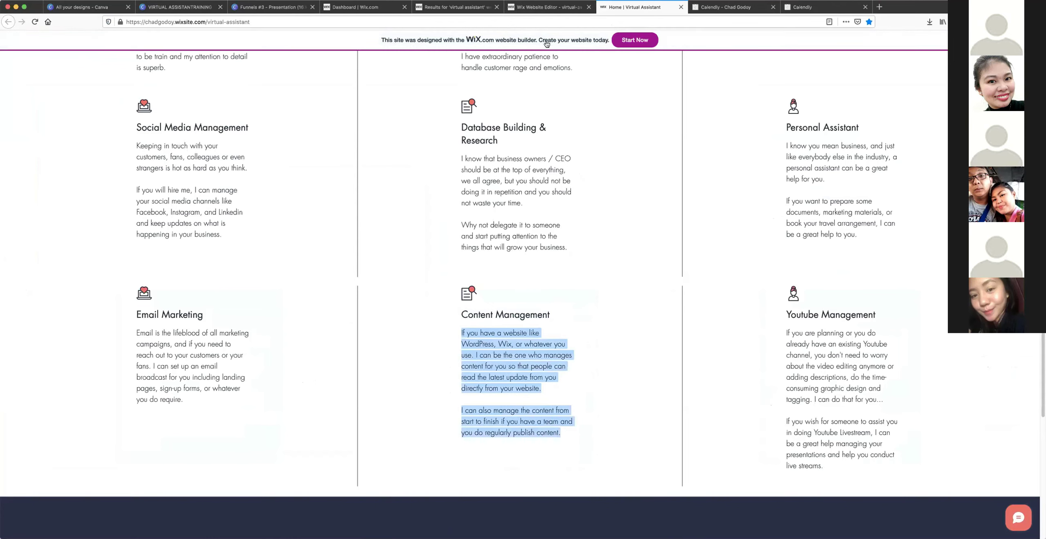
{"action": "left_click", "coordinate": [538, 8]}
{"action": "double_click", "coordinate": [491, 371]}
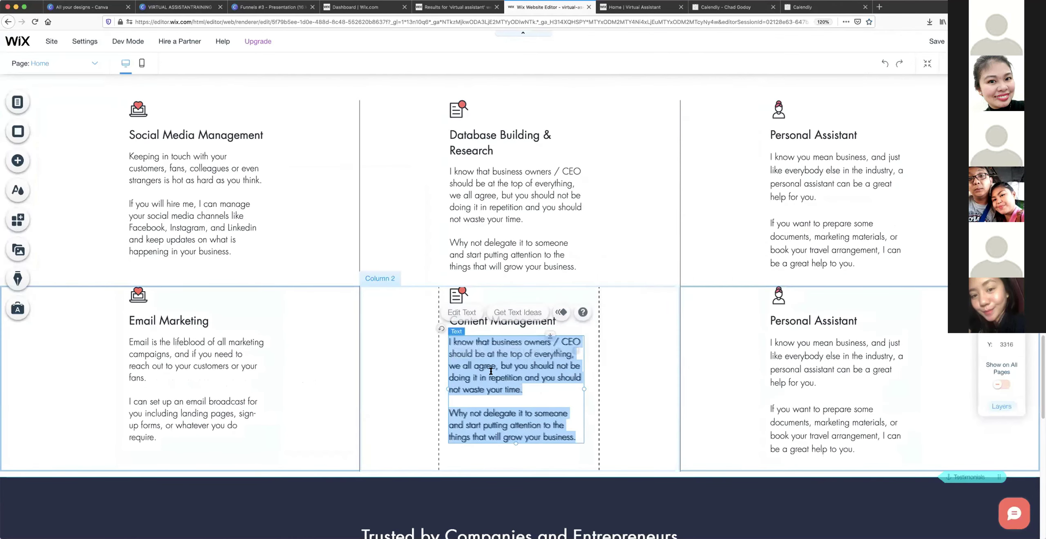
{"action": "key", "text": "super+v"}
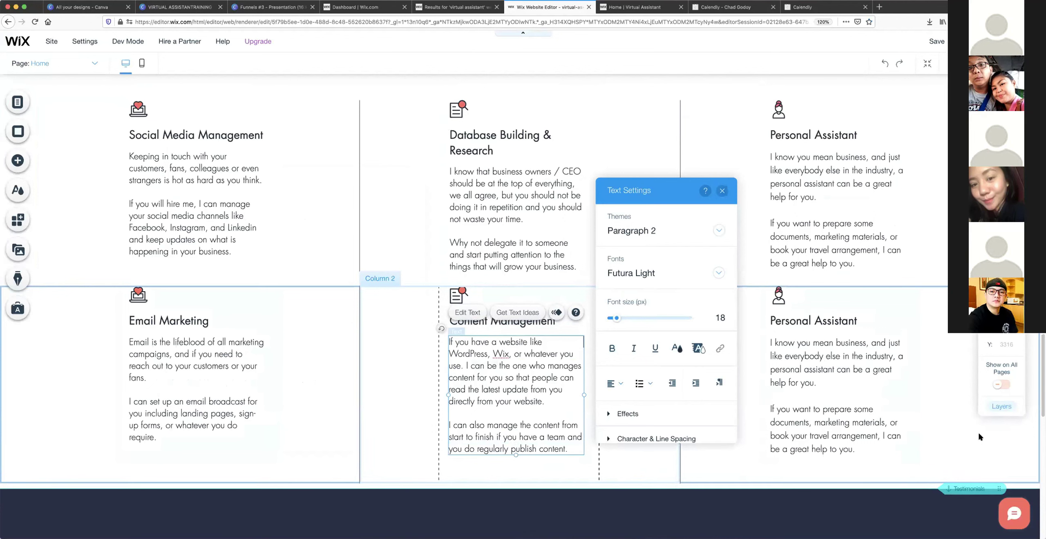
Replace the Personal Assistant description in the third services row with the Youtube Management text copied from the published site.
{"action": "left_click", "coordinate": [811, 330]}
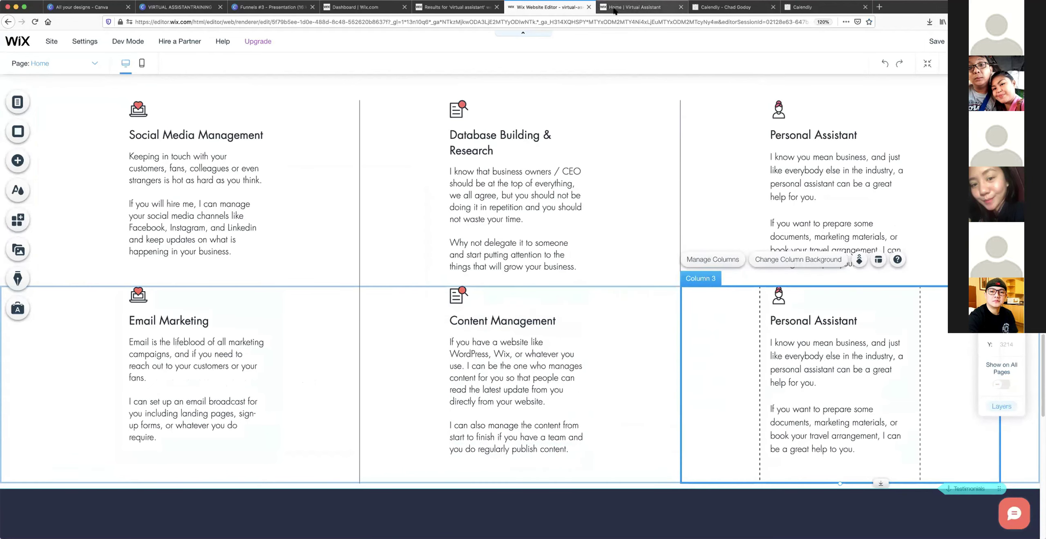
{"action": "left_click", "coordinate": [633, 7]}
{"action": "left_click_drag", "start_coordinate": [786, 334], "coordinate": [824, 466]}
{"action": "key", "text": "super+c"}
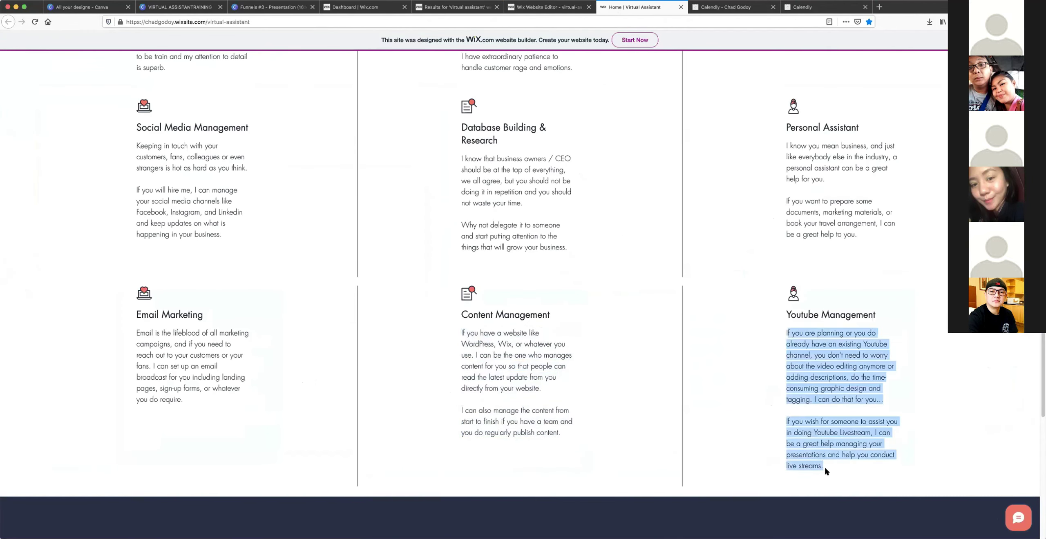
{"action": "left_click", "coordinate": [547, 7]}
{"action": "double_click", "coordinate": [818, 348]}
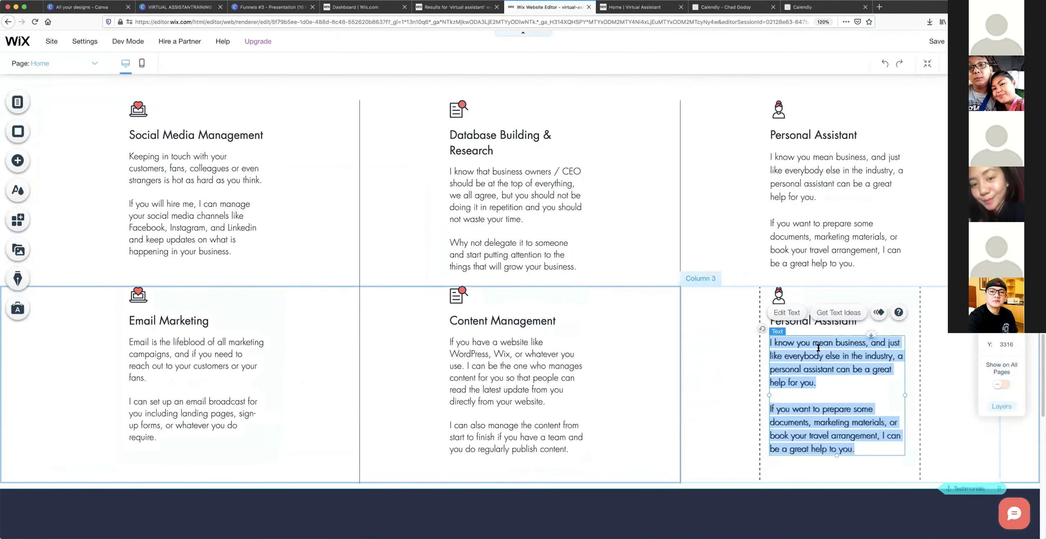
{"action": "key", "text": "super+v"}
{"action": "scroll", "coordinate": [915, 286], "scroll_direction": "down", "scroll_amount": 4}
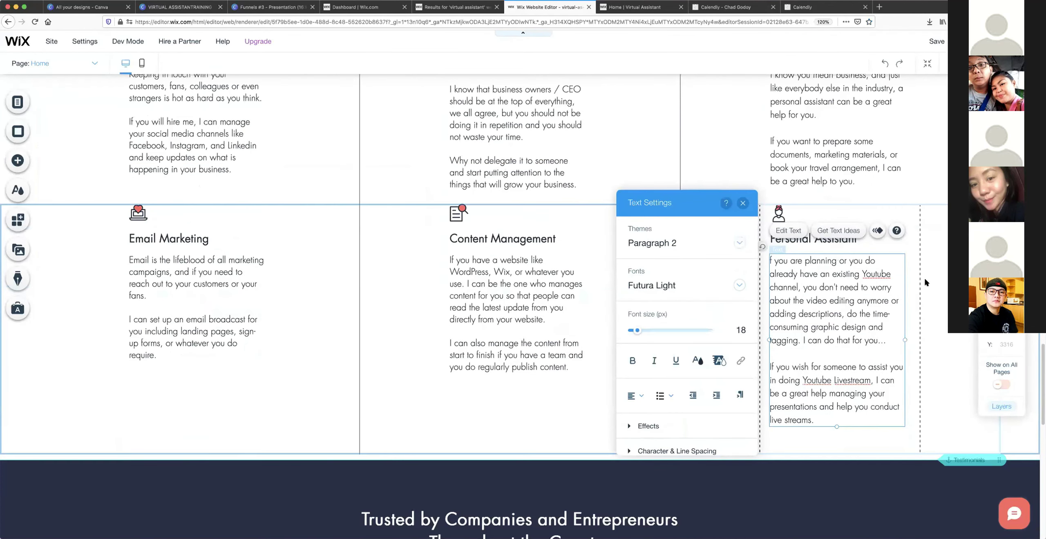
{"action": "left_click", "coordinate": [924, 276]}
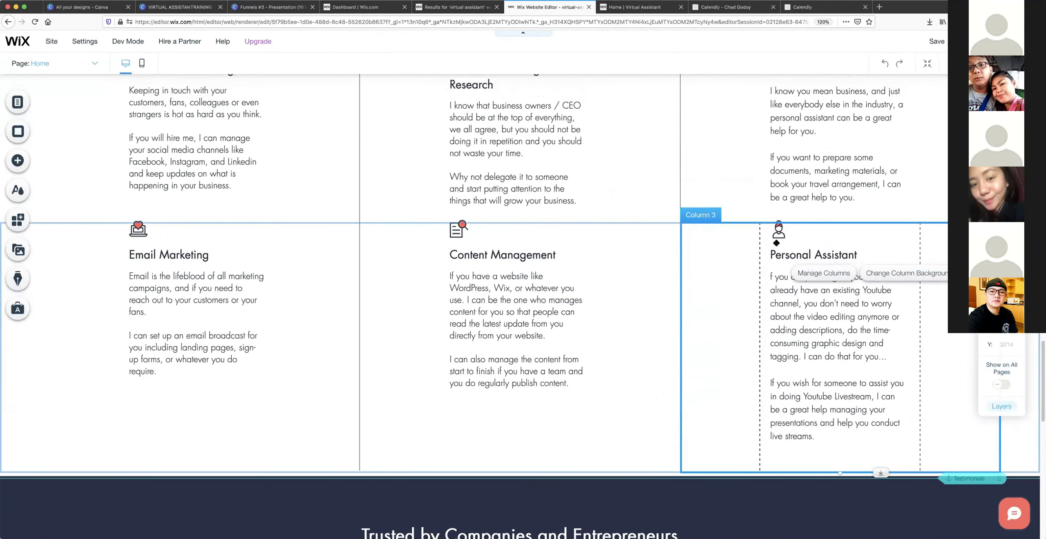
Change the Personal Assistant heading in the third services row to "Youtube Management", copied from the published site.
{"action": "left_click", "coordinate": [465, 7]}
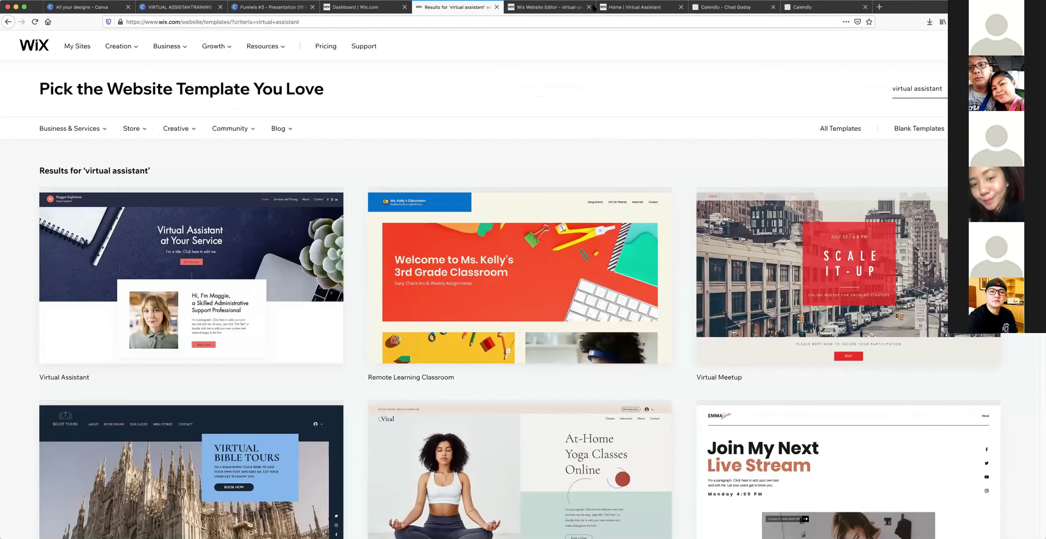
{"action": "left_click", "coordinate": [617, 7]}
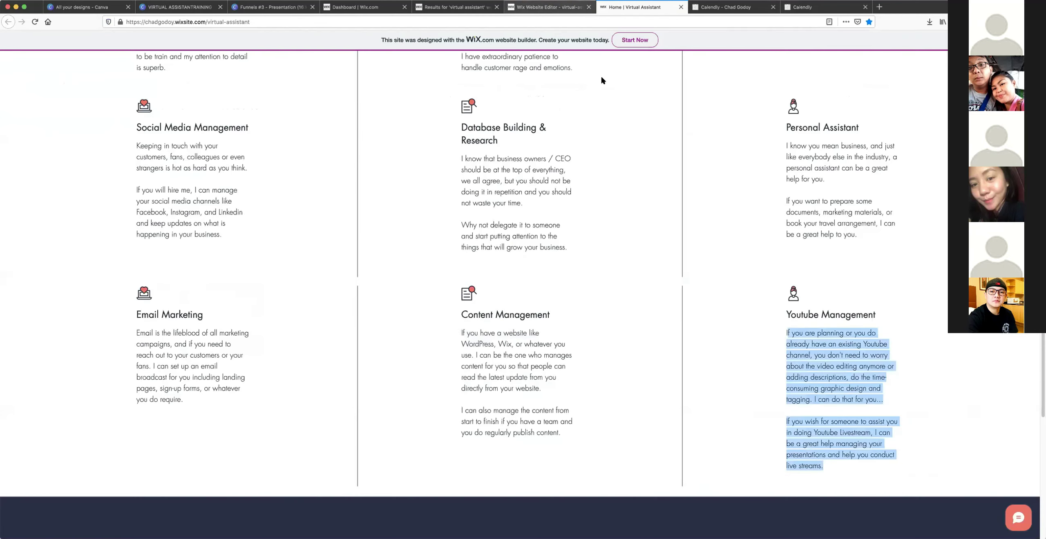
{"action": "left_click", "coordinate": [548, 7]}
{"action": "left_click", "coordinate": [481, 7]}
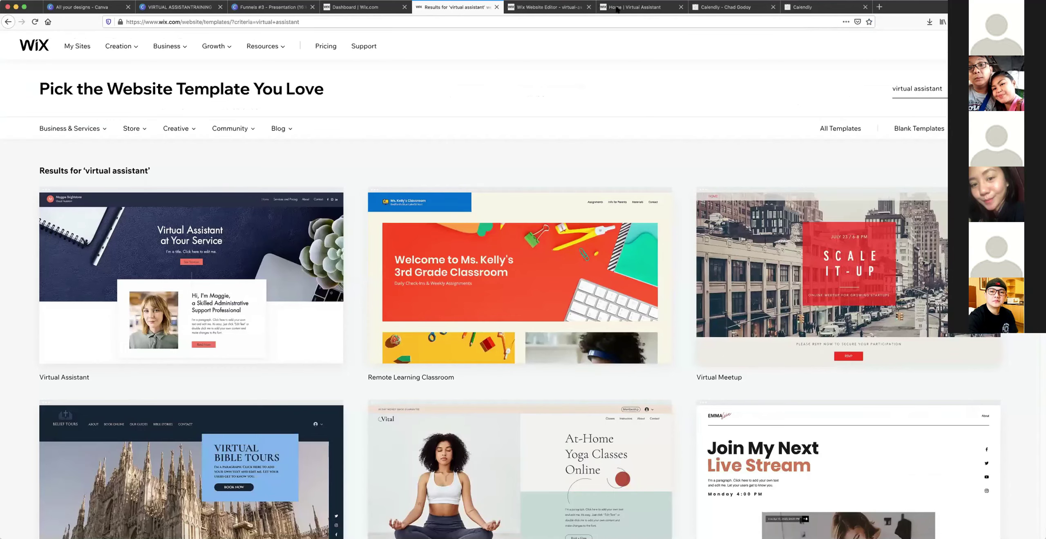
{"action": "key", "text": "super+7"}
{"action": "left_click", "coordinate": [813, 312]}
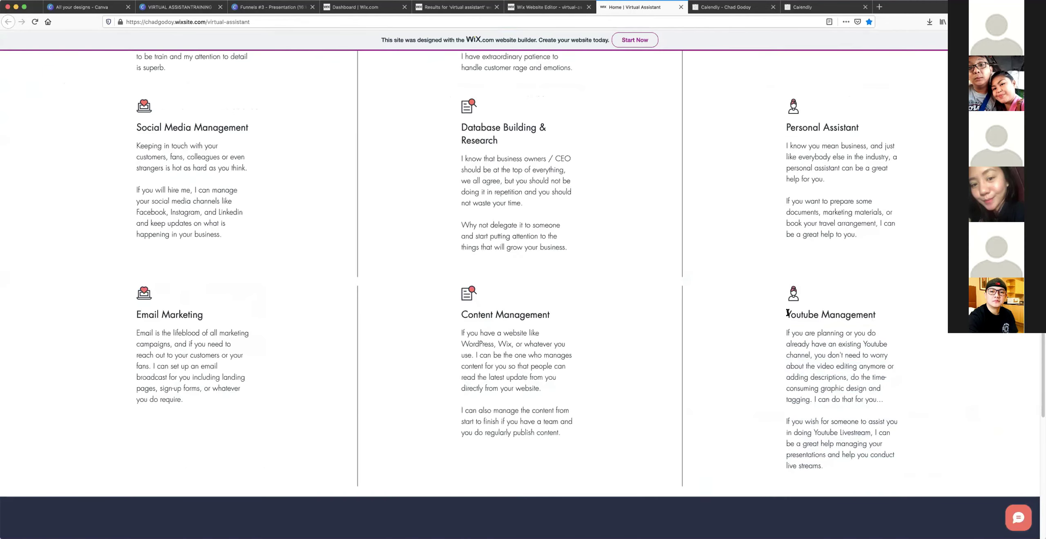
{"action": "left_click_drag", "start_coordinate": [877, 316], "coordinate": [785, 315]}
{"action": "key", "text": "super+c"}
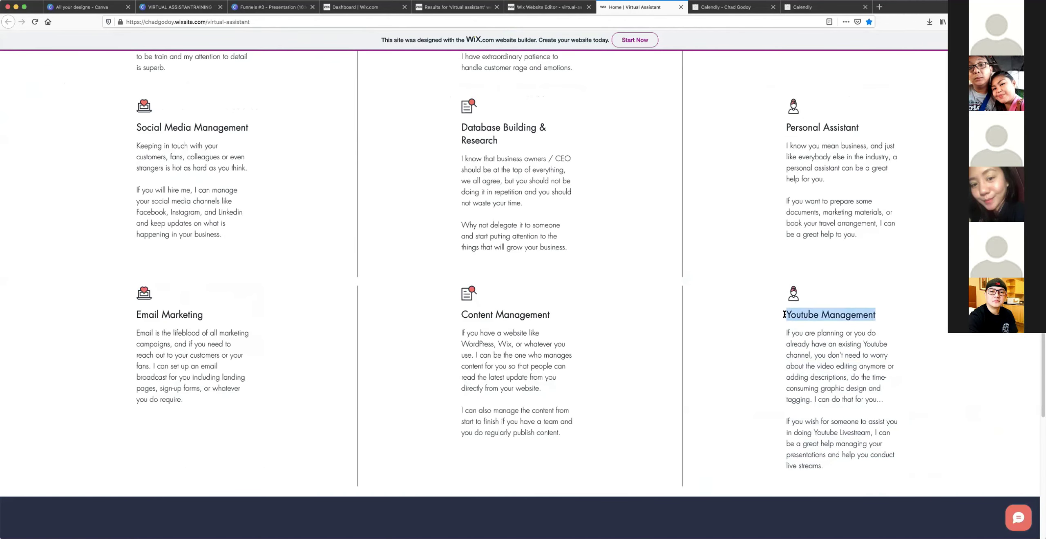
{"action": "left_click", "coordinate": [551, 8]}
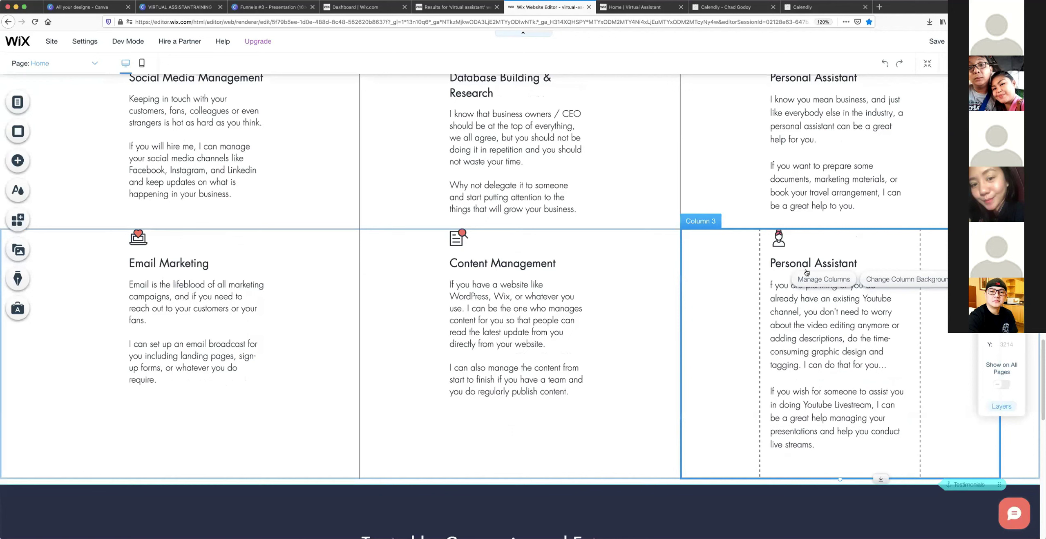
{"action": "left_click", "coordinate": [785, 263]}
{"action": "double_click", "coordinate": [784, 263]}
{"action": "key", "text": "super+v"}
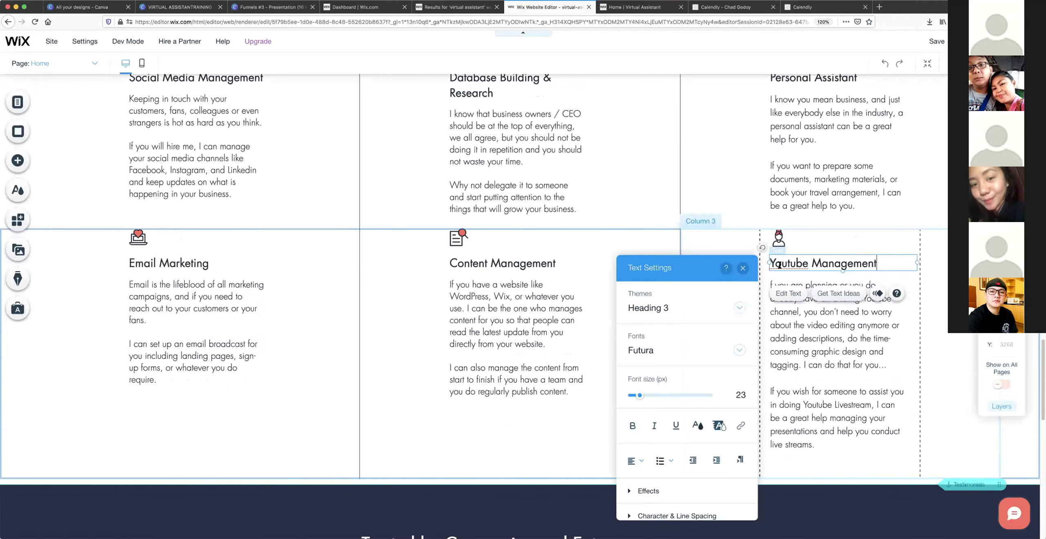
Add the missing "I" at the start of the Youtube Management description so it begins "If you are planning".
{"action": "left_click", "coordinate": [770, 282]}
{"action": "left_click", "coordinate": [770, 283]}
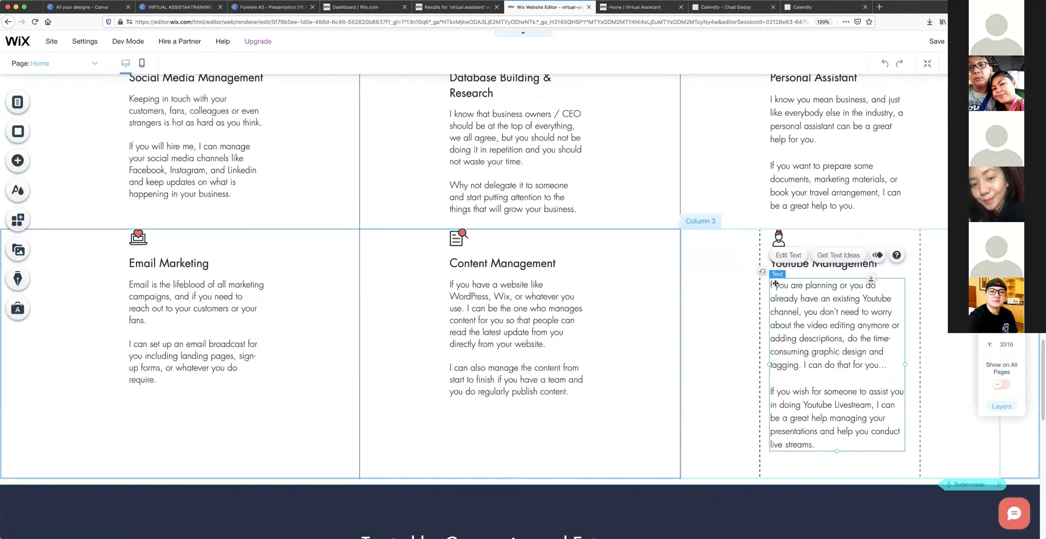
{"action": "double_click", "coordinate": [774, 285]}
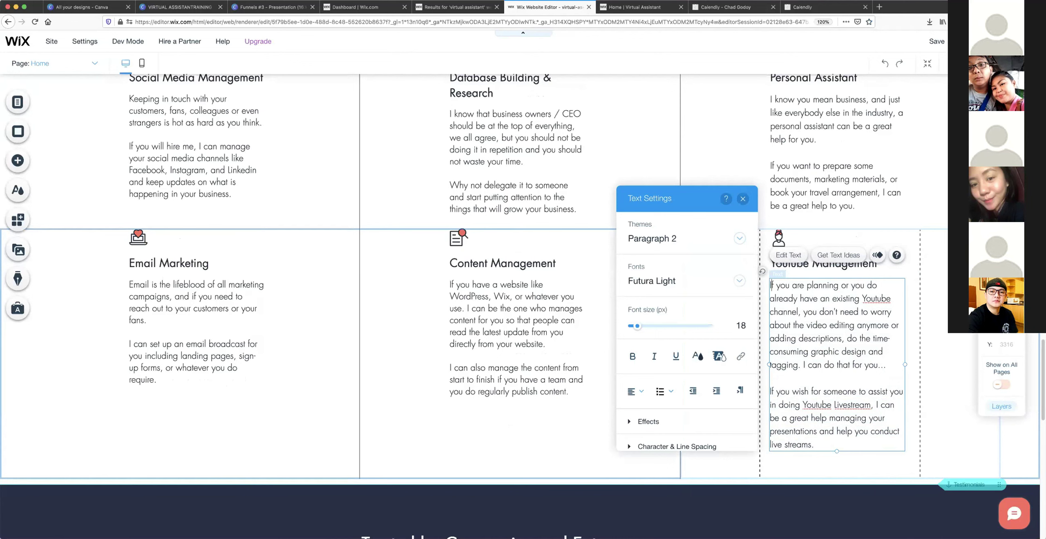
{"action": "left_click", "coordinate": [492, 341]}
Save the site without publishing it and close the save dialog.
{"action": "scroll", "coordinate": [291, 346], "scroll_direction": "up", "scroll_amount": 2}
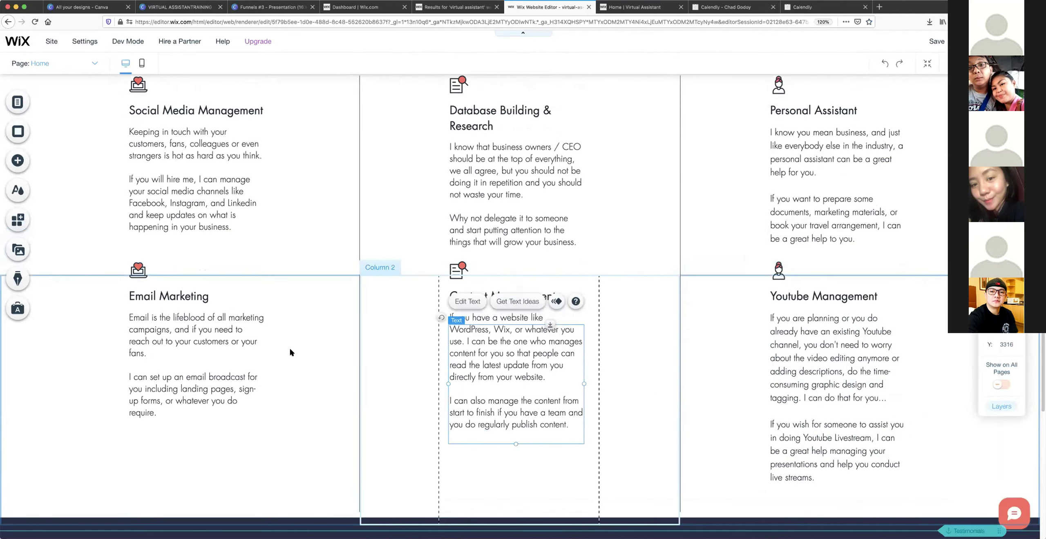
{"action": "scroll", "coordinate": [290, 352], "scroll_direction": "up", "scroll_amount": 2}
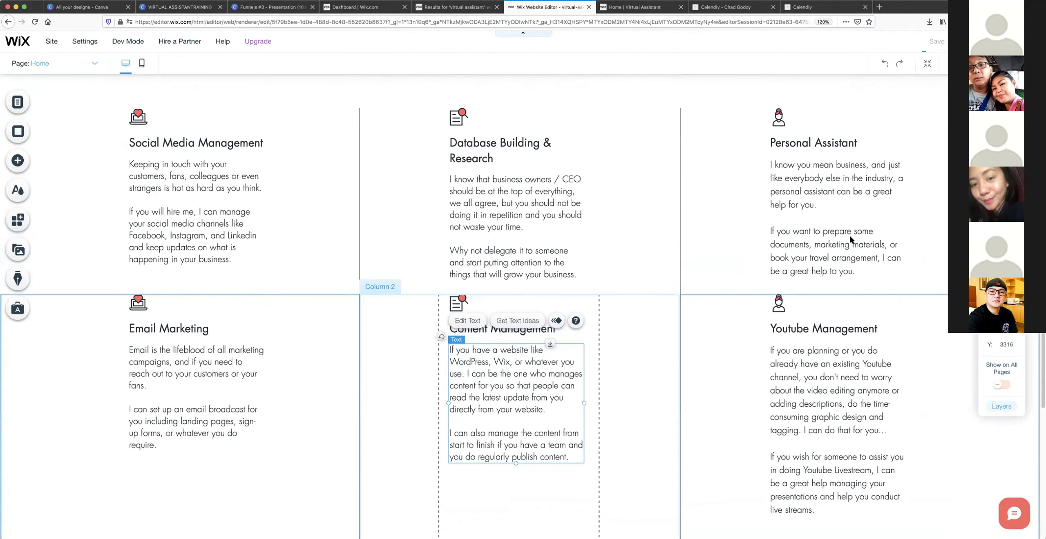
{"action": "key", "text": "super+s"}
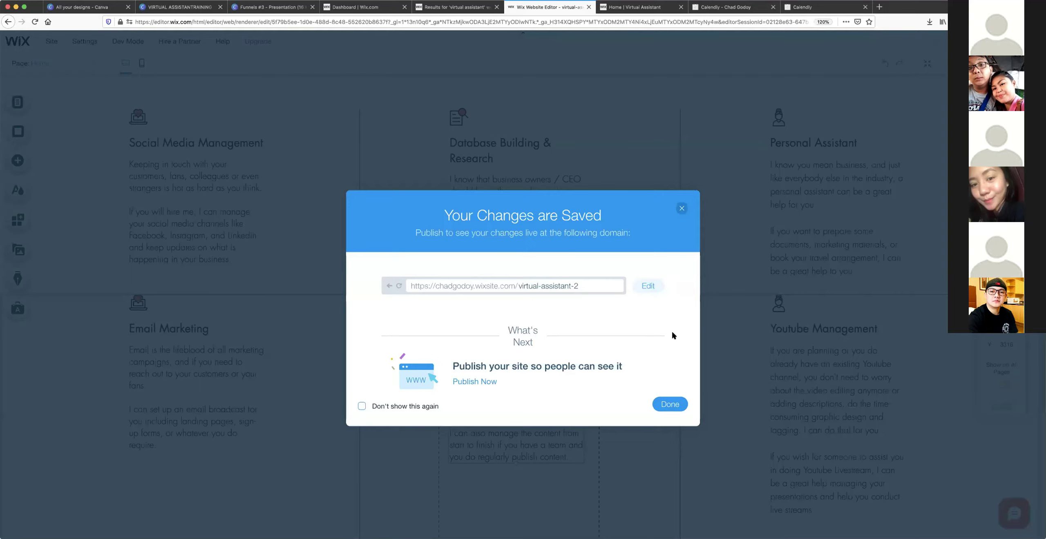
{"action": "left_click", "coordinate": [724, 214]}
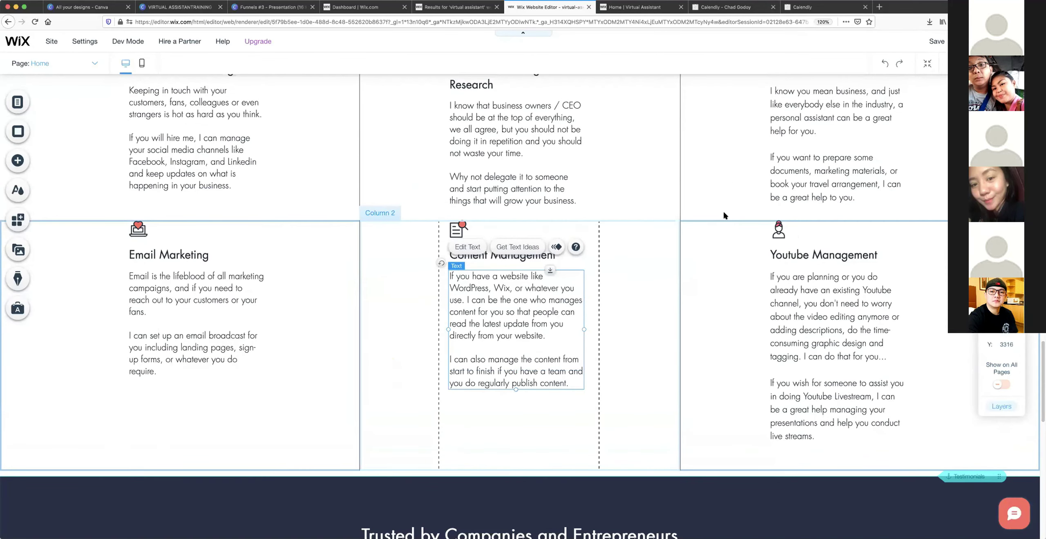
Move the Social Media Management strip and everything below it up to Y 2769, closing the gap beneath the Administrative Support strip.
{"action": "scroll", "coordinate": [725, 210], "scroll_direction": "up", "scroll_amount": 2}
{"action": "scroll", "coordinate": [725, 213], "scroll_direction": "up", "scroll_amount": 1}
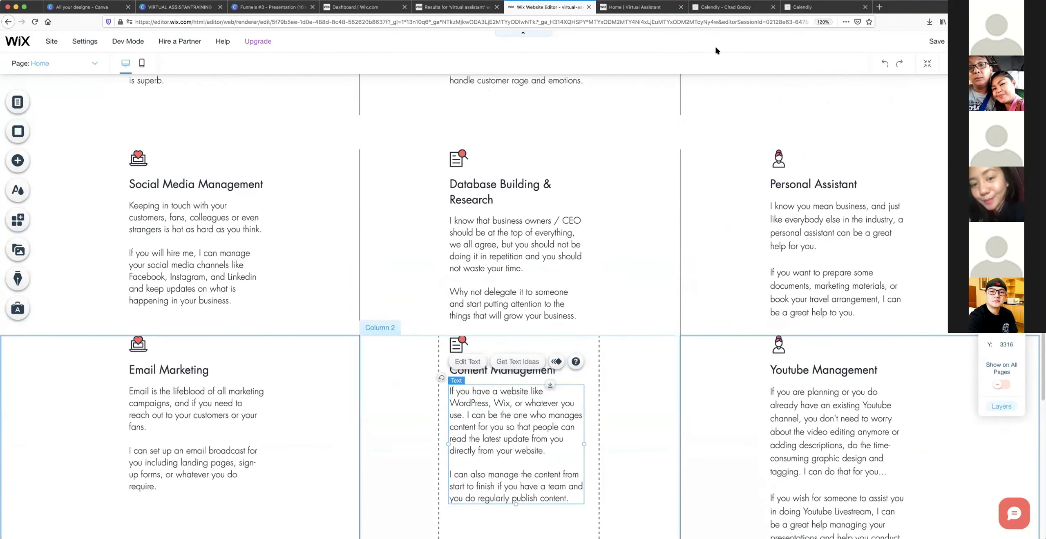
{"action": "scroll", "coordinate": [647, 298], "scroll_direction": "up", "scroll_amount": 4}
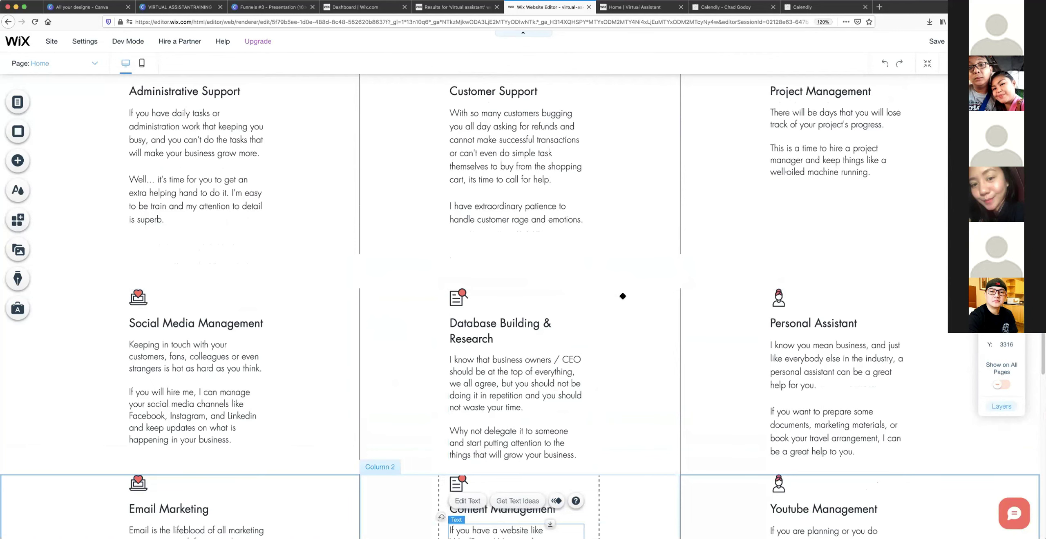
{"action": "left_click", "coordinate": [623, 295]}
{"action": "left_click_drag", "start_coordinate": [560, 277], "coordinate": [568, 255]}
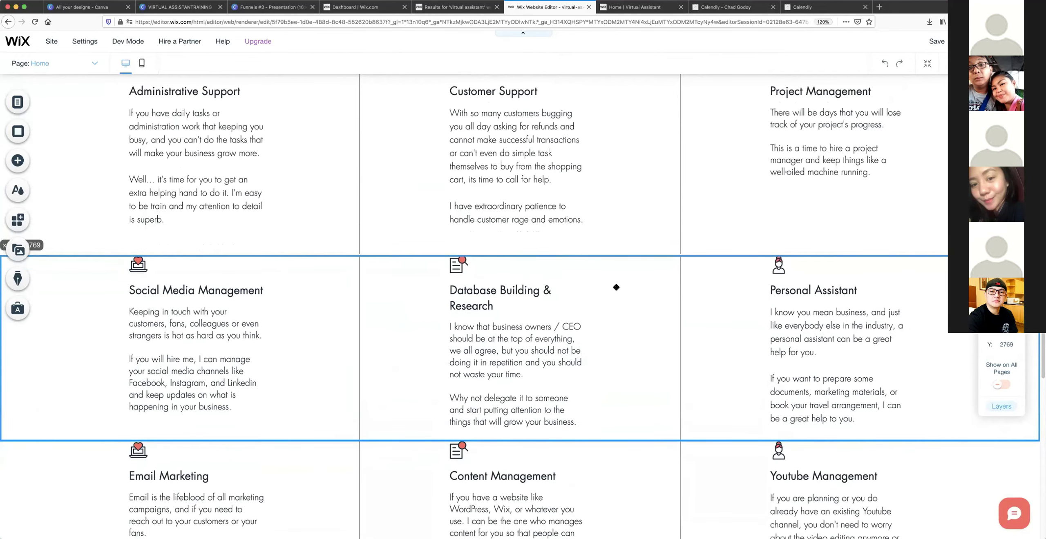
{"action": "scroll", "coordinate": [620, 288], "scroll_direction": "down", "scroll_amount": 3}
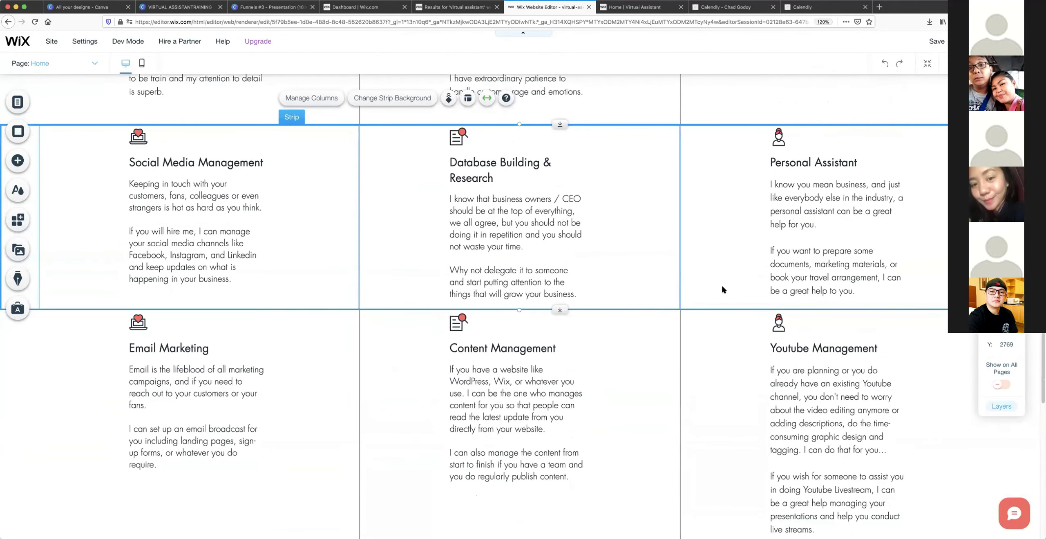
{"action": "scroll", "coordinate": [645, 295], "scroll_direction": "down", "scroll_amount": 2}
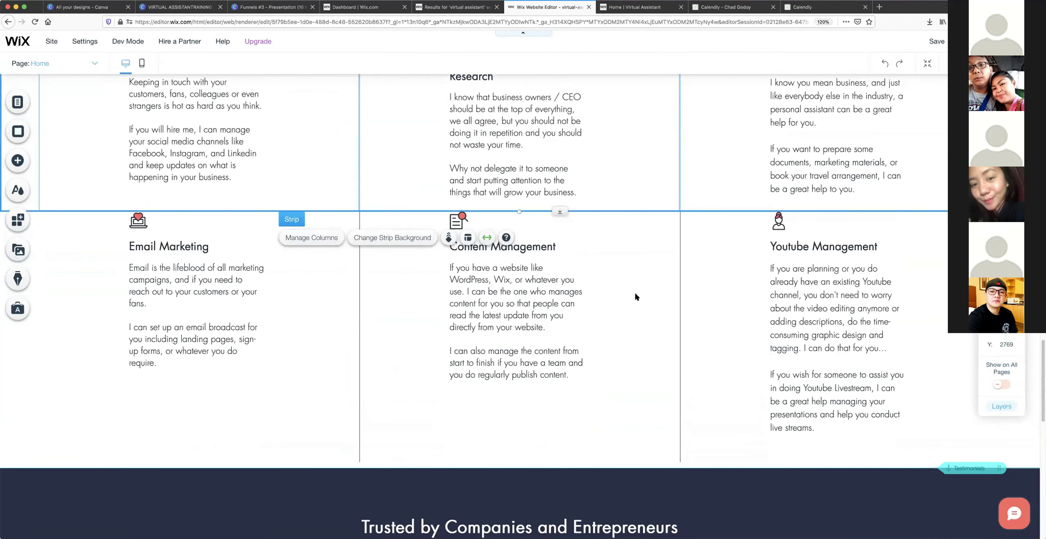
Examine the icons of the Email Marketing, Content Management and Youtube Management services on the published site against the editor's third row.
{"action": "left_click", "coordinate": [635, 297]}
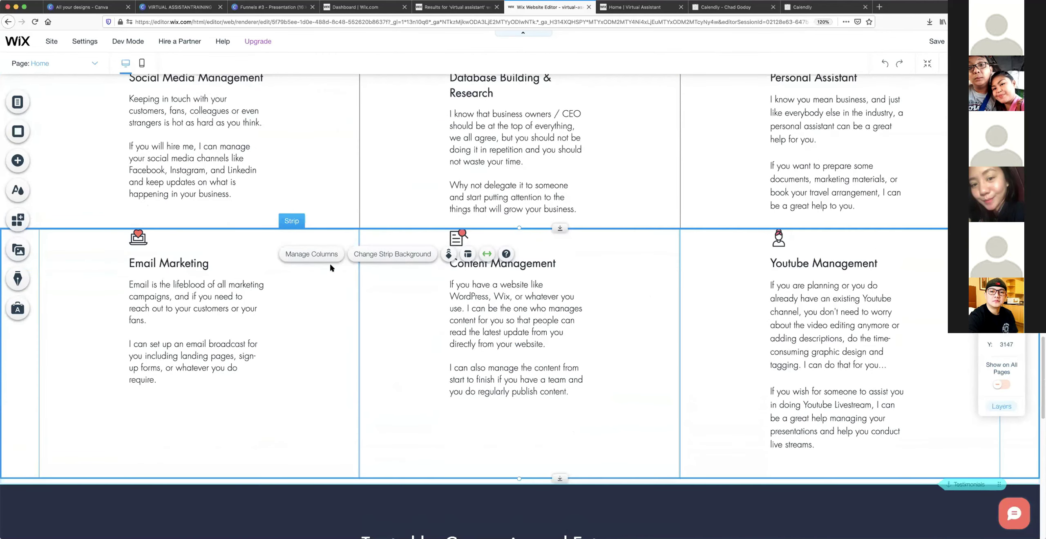
{"action": "scroll", "coordinate": [286, 258], "scroll_direction": "up", "scroll_amount": 1}
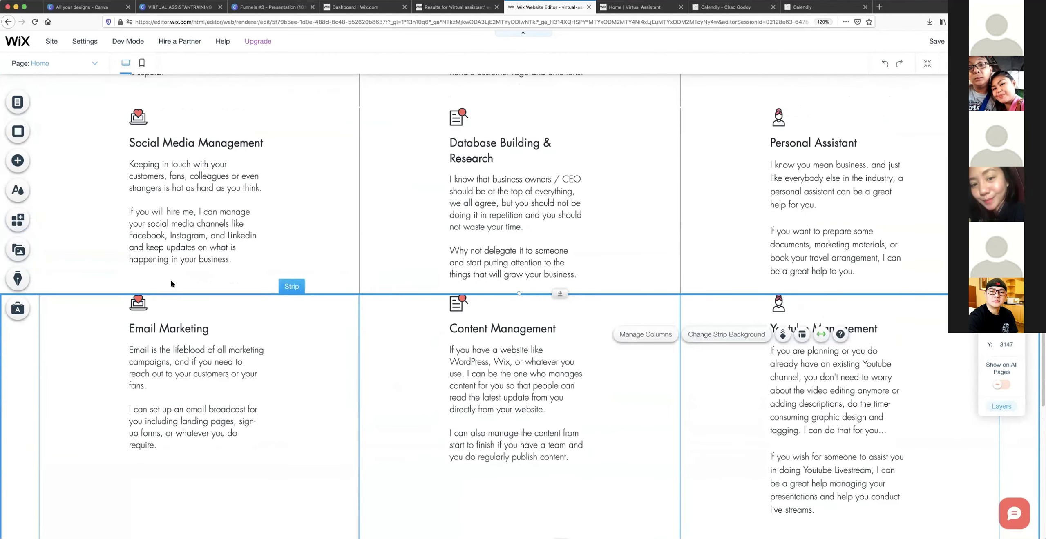
{"action": "left_click", "coordinate": [135, 301]}
{"action": "key", "text": "ctrl+Tab"}
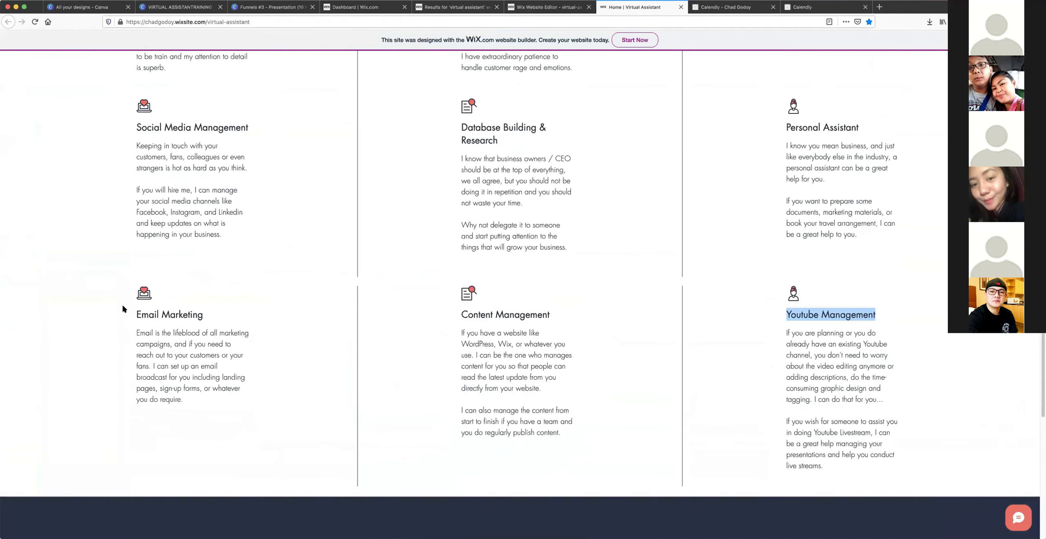
{"action": "left_click", "coordinate": [141, 329]}
{"action": "scroll", "coordinate": [163, 329], "scroll_direction": "up", "scroll_amount": 1}
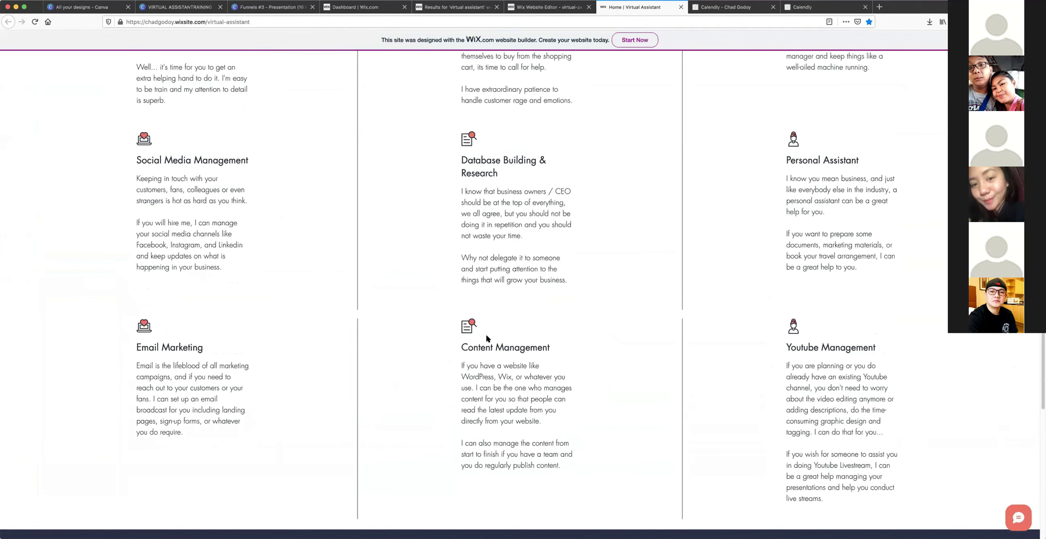
{"action": "scroll", "coordinate": [141, 400], "scroll_direction": "up", "scroll_amount": 2}
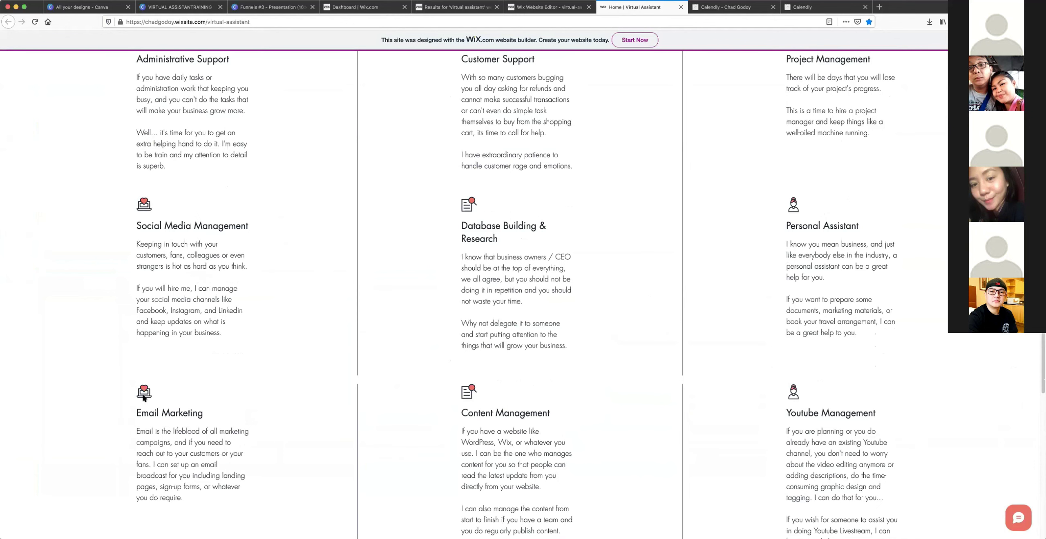
{"action": "scroll", "coordinate": [566, 396], "scroll_direction": "down", "scroll_amount": 1}
{"action": "left_click_drag", "start_coordinate": [462, 393], "coordinate": [538, 393]}
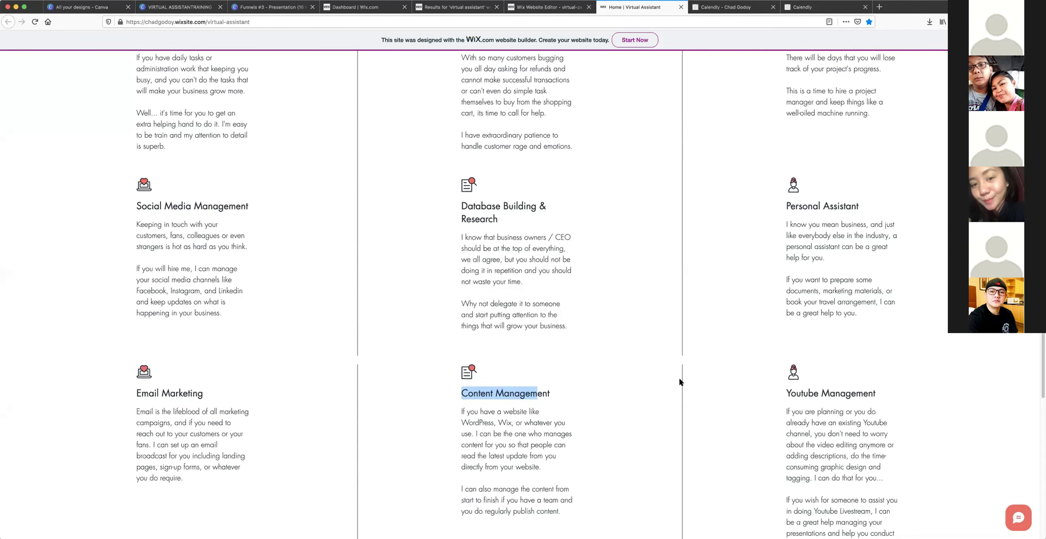
{"action": "scroll", "coordinate": [679, 380], "scroll_direction": "down", "scroll_amount": 2}
{"action": "key", "text": "ctrl+shift+Tab"}
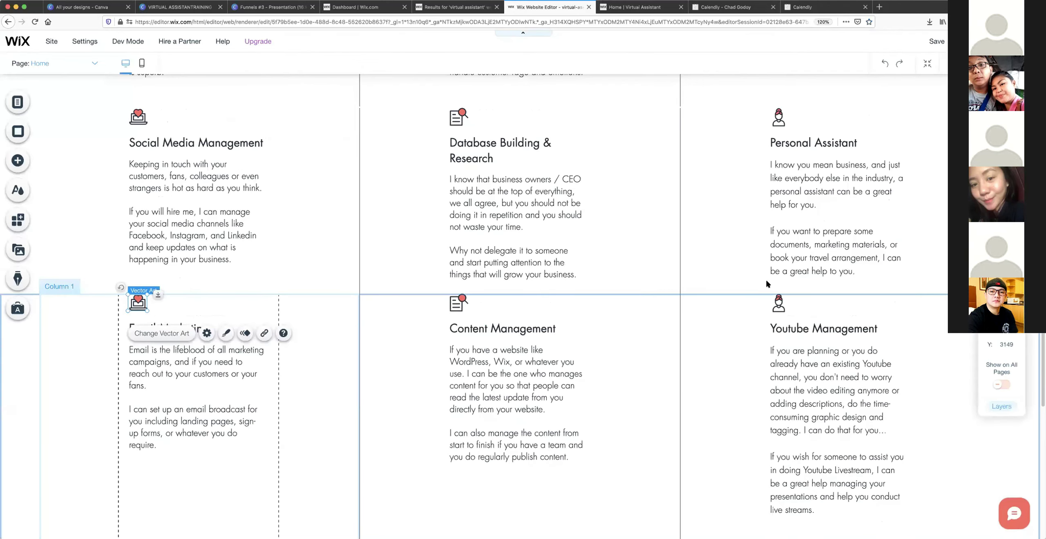
Open the vector art choices for the Youtube Management icon and search the Wix media for "tv".
{"action": "left_click", "coordinate": [779, 306]}
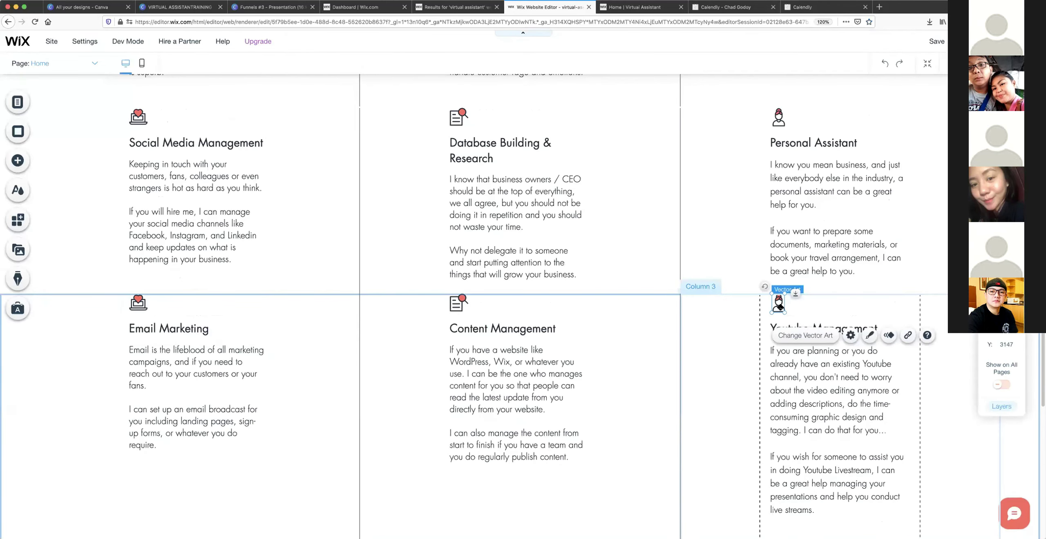
{"action": "left_click", "coordinate": [793, 336]}
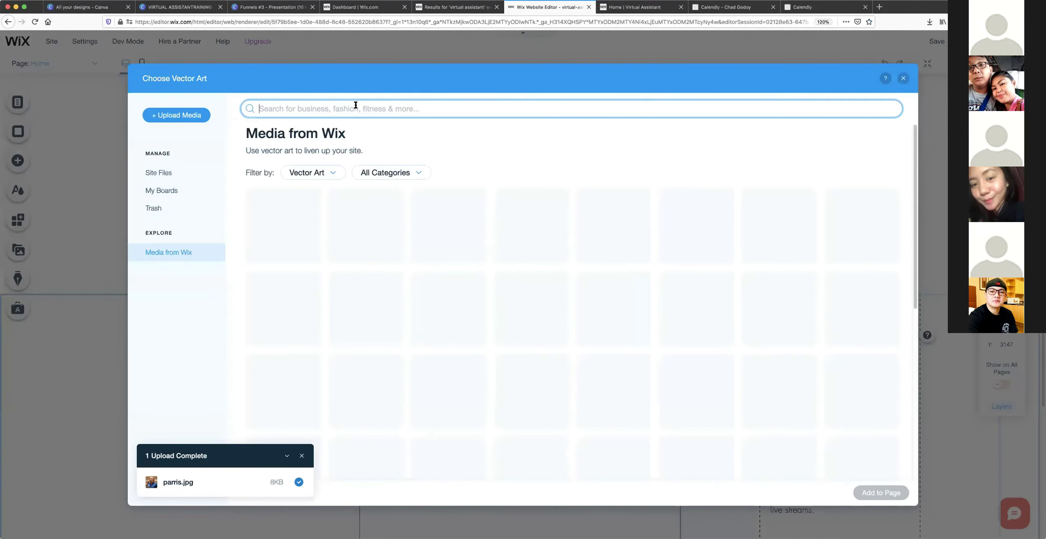
{"action": "type", "text": "tv"}
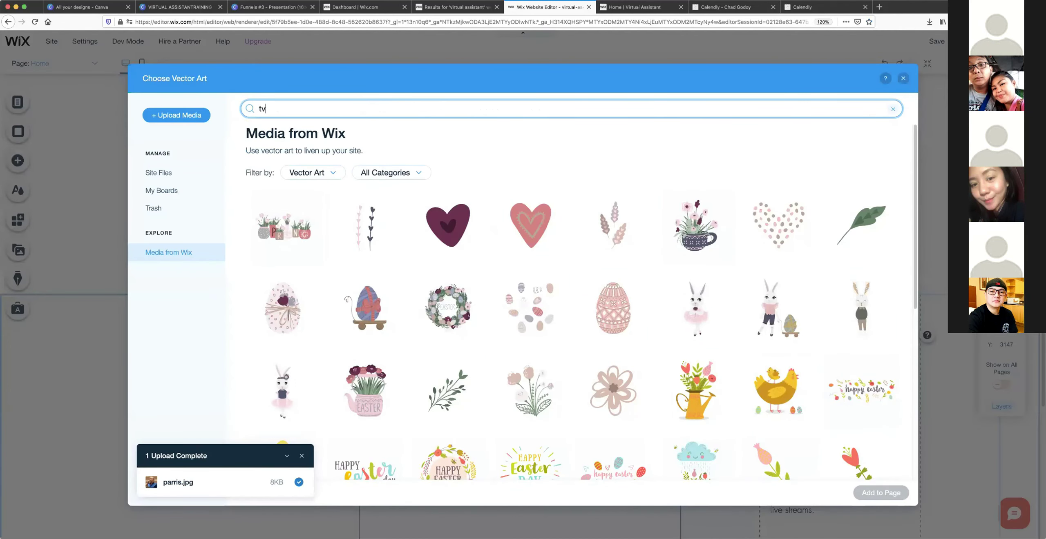
{"action": "key", "text": "Return"}
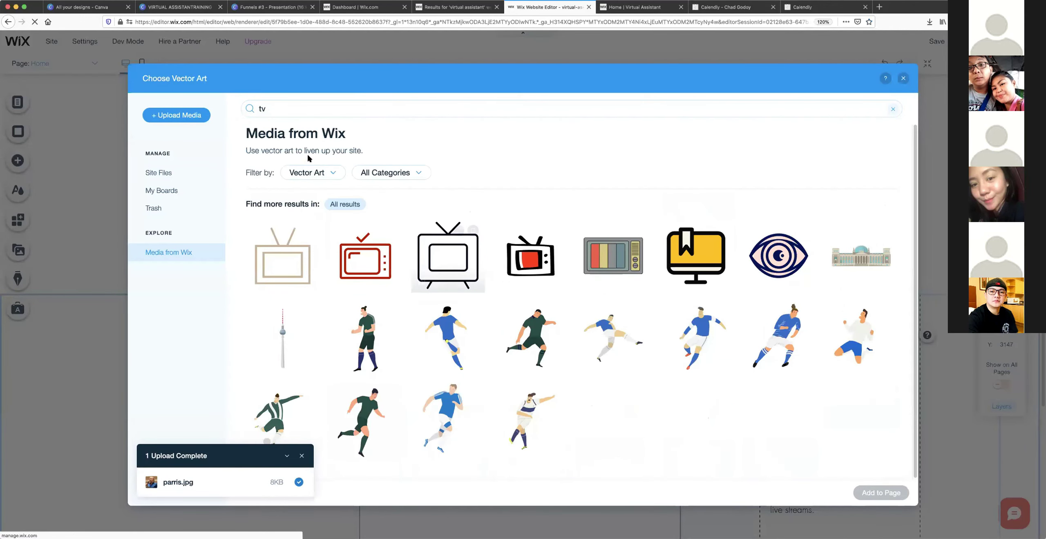
{"action": "scroll", "coordinate": [378, 171], "scroll_direction": "down", "scroll_amount": 1}
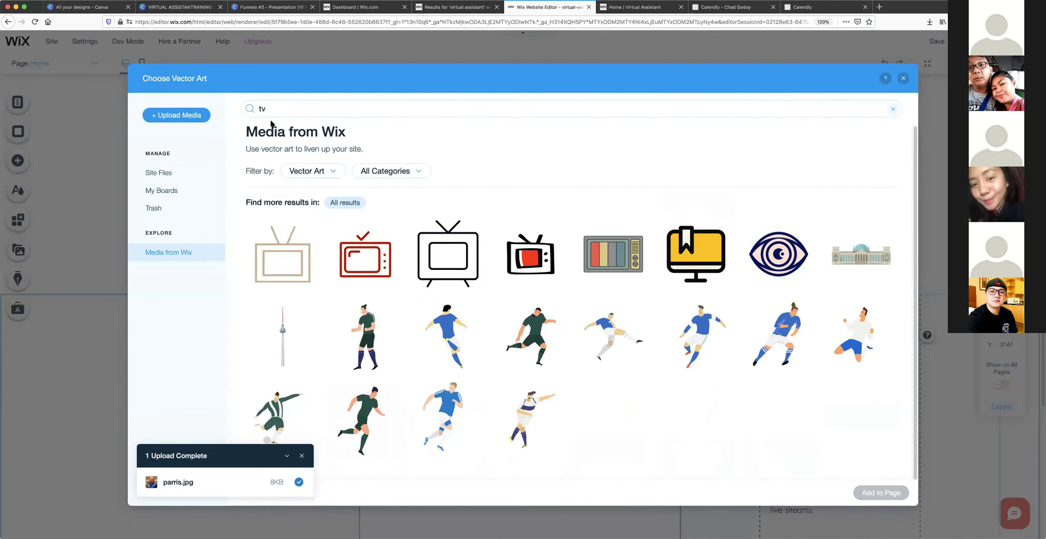
Replace the Youtube Management icon with the beige outlined TV vector art.
{"action": "mouse_move", "coordinate": [296, 245]}
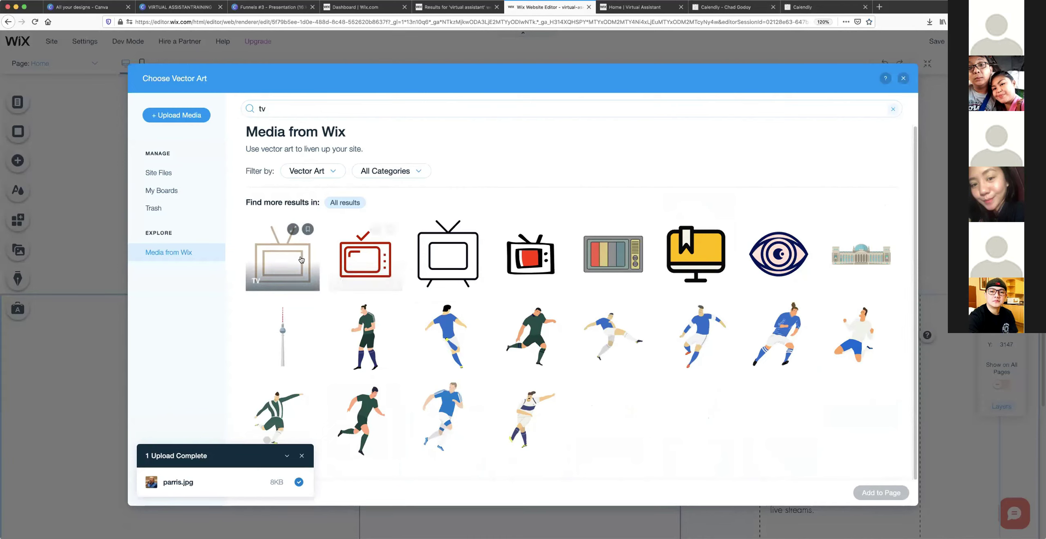
{"action": "left_click", "coordinate": [301, 260]}
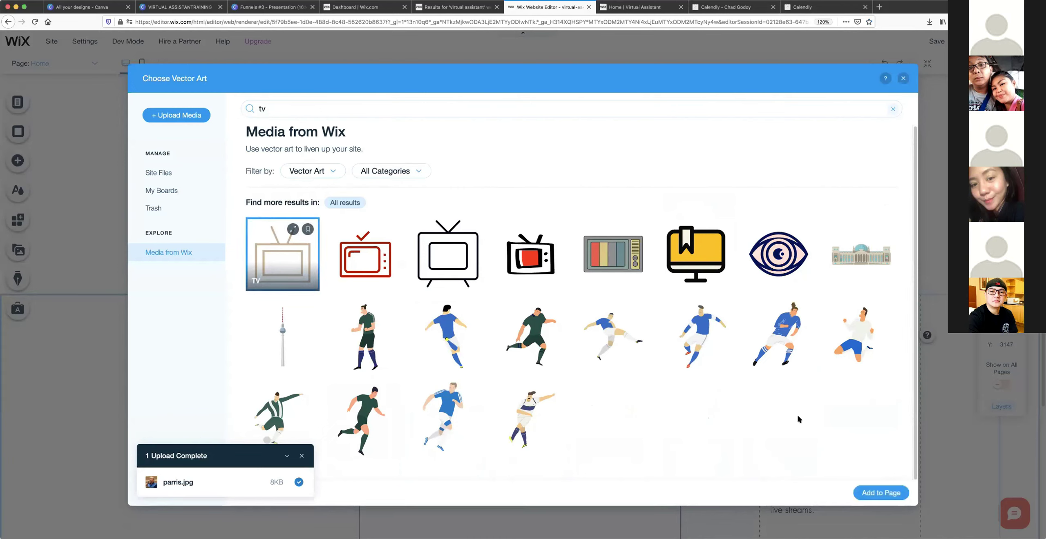
{"action": "left_click", "coordinate": [871, 490]}
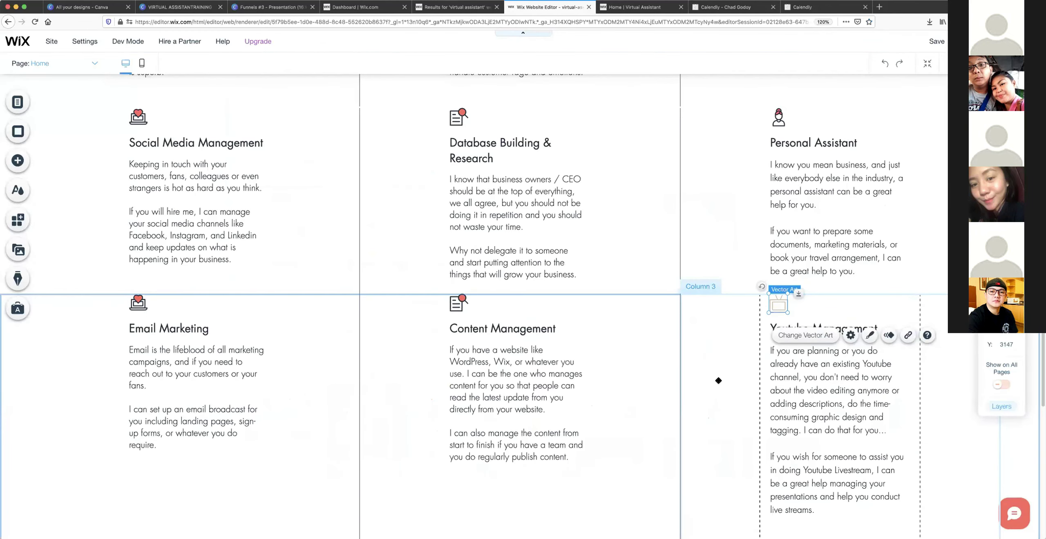
{"action": "left_click", "coordinate": [779, 308]}
{"action": "left_click_drag", "start_coordinate": [779, 308], "coordinate": [708, 322]}
{"action": "left_click", "coordinate": [702, 286]}
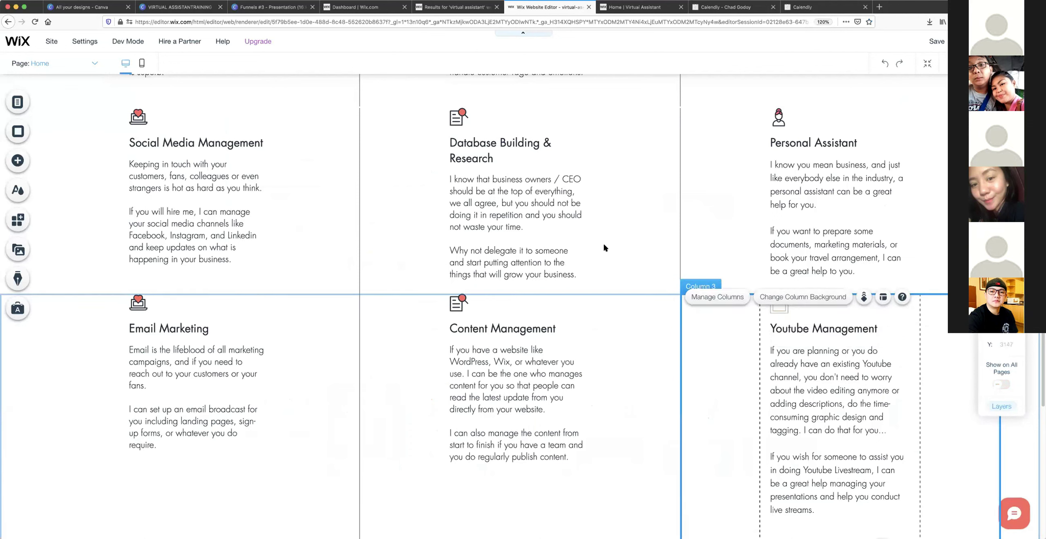
{"action": "left_click", "coordinate": [694, 274]}
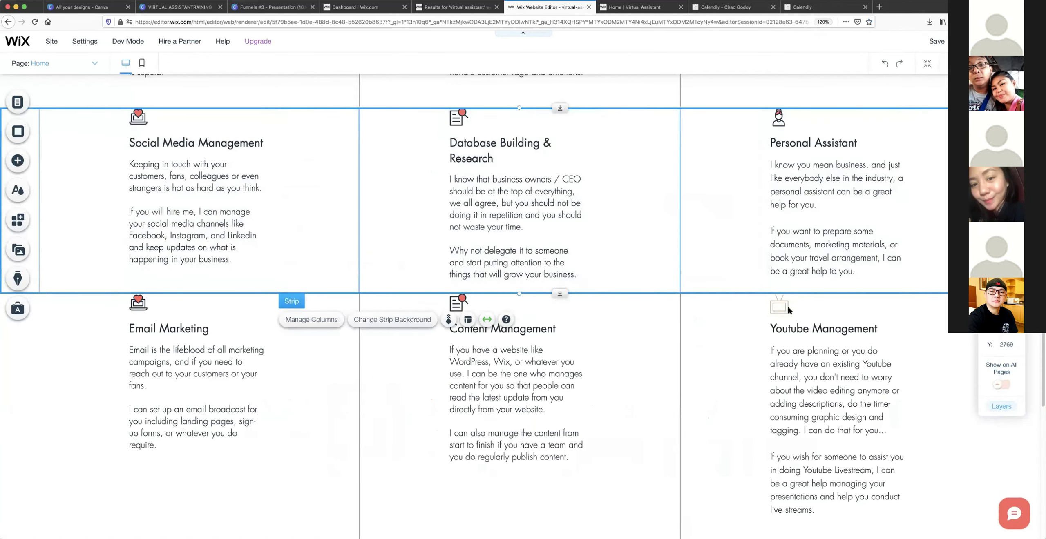
Change the Youtube Management icon to the black TV vector art with the red screen.
{"action": "scroll", "coordinate": [812, 332], "scroll_direction": "up", "scroll_amount": 2}
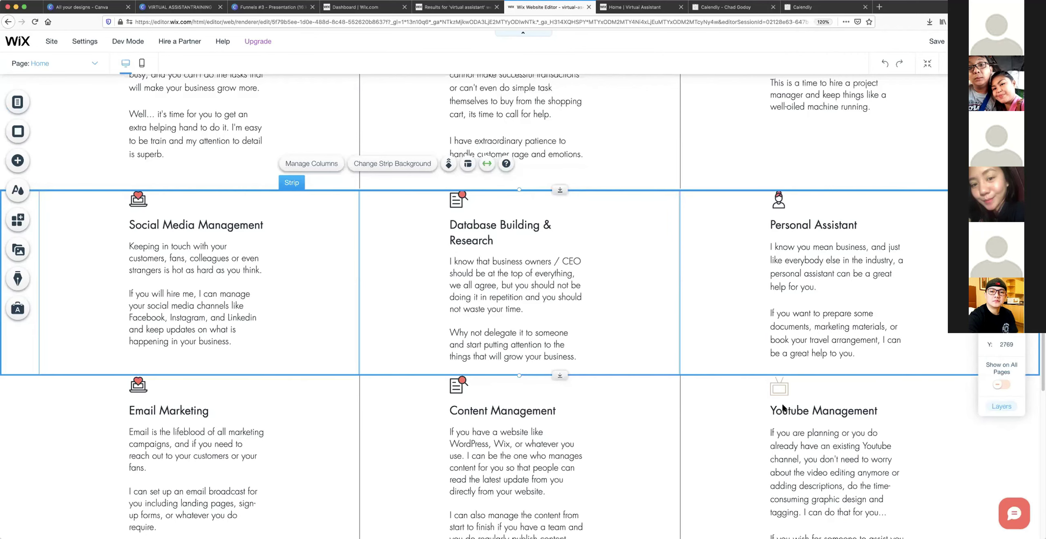
{"action": "scroll", "coordinate": [783, 407], "scroll_direction": "up", "scroll_amount": 1}
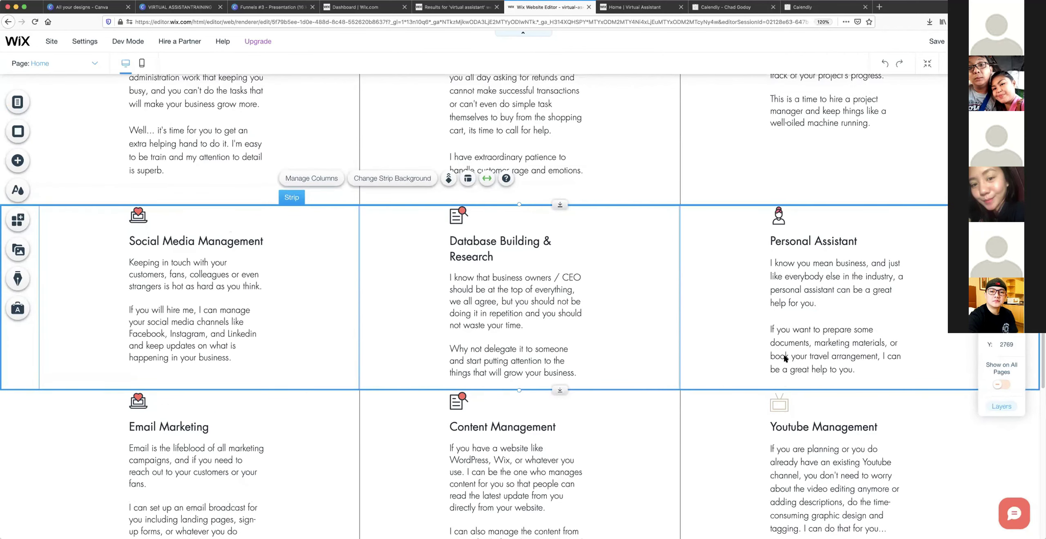
{"action": "scroll", "coordinate": [784, 359], "scroll_direction": "down", "scroll_amount": 6}
{"action": "scroll", "coordinate": [792, 374], "scroll_direction": "up", "scroll_amount": 1}
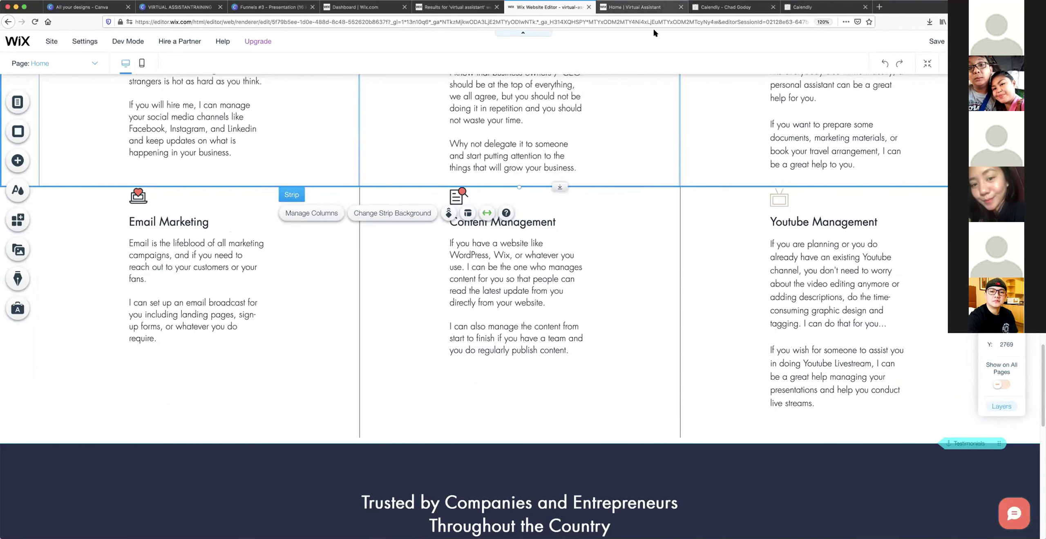
{"action": "left_click", "coordinate": [782, 201]}
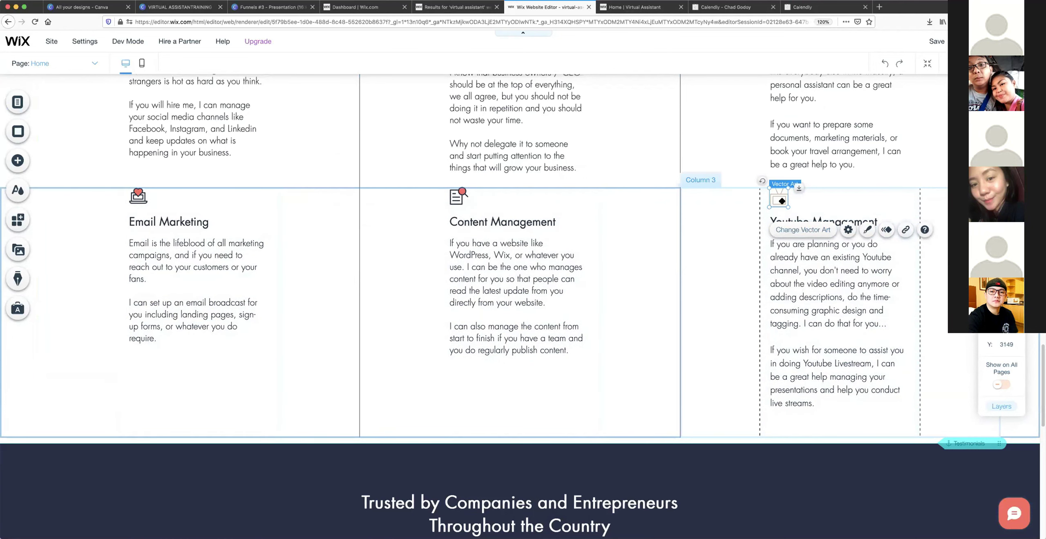
{"action": "left_click", "coordinate": [786, 231]}
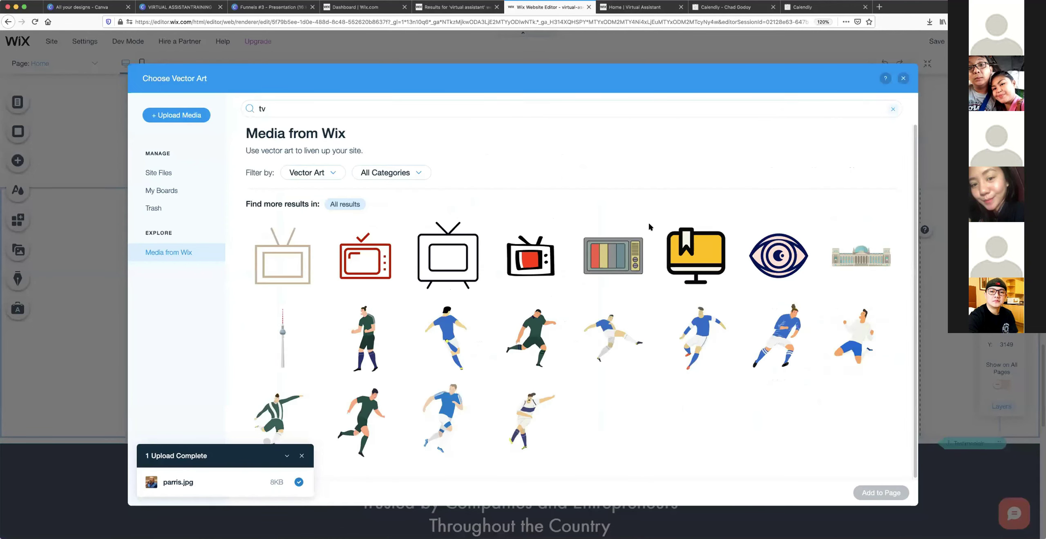
{"action": "left_click", "coordinate": [531, 255]}
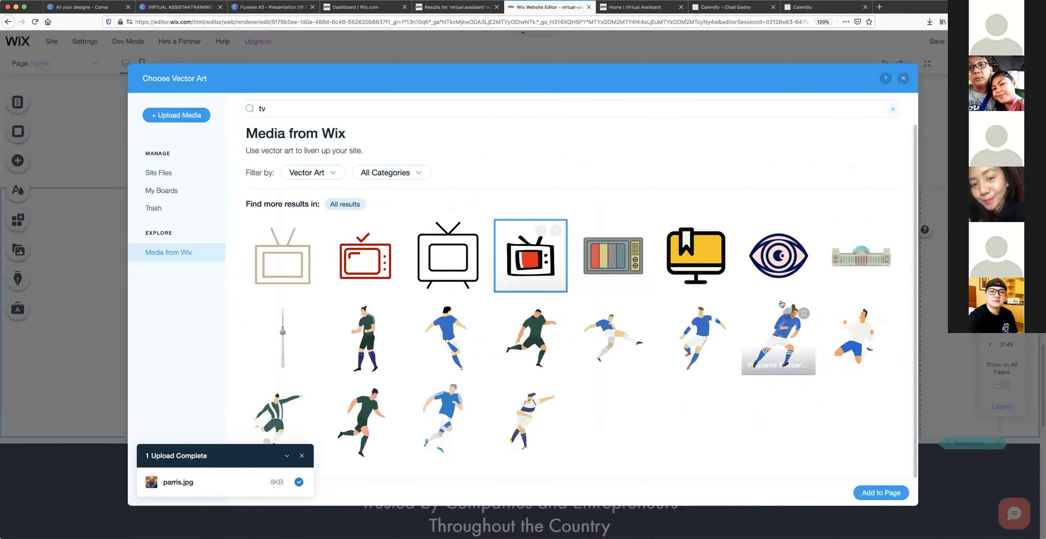
{"action": "left_click", "coordinate": [870, 485]}
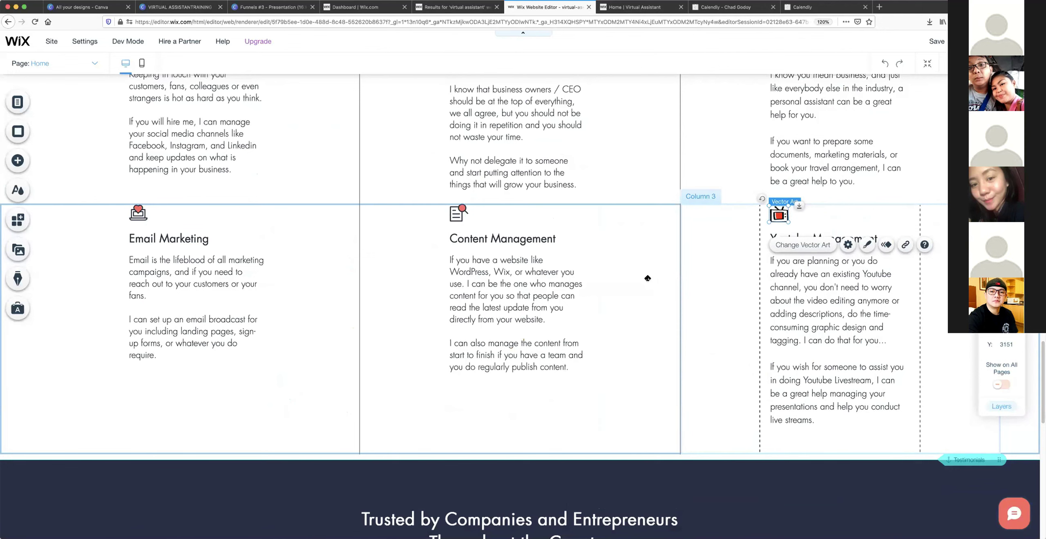
{"action": "left_click", "coordinate": [678, 215]}
Check the services rows around the new TV icon, and save the site without publishing it.
{"action": "scroll", "coordinate": [678, 218], "scroll_direction": "up", "scroll_amount": 2}
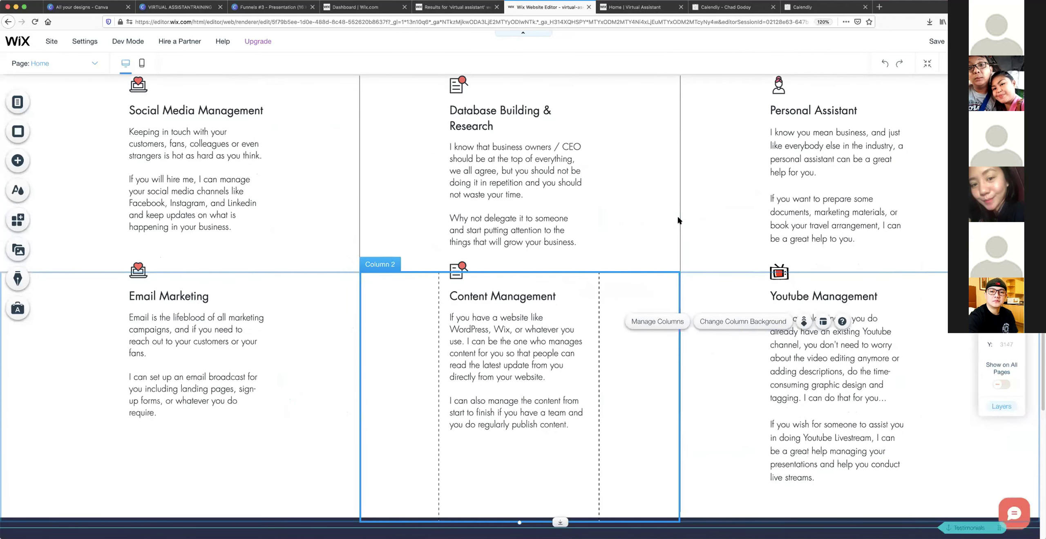
{"action": "scroll", "coordinate": [678, 220], "scroll_direction": "up", "scroll_amount": 3}
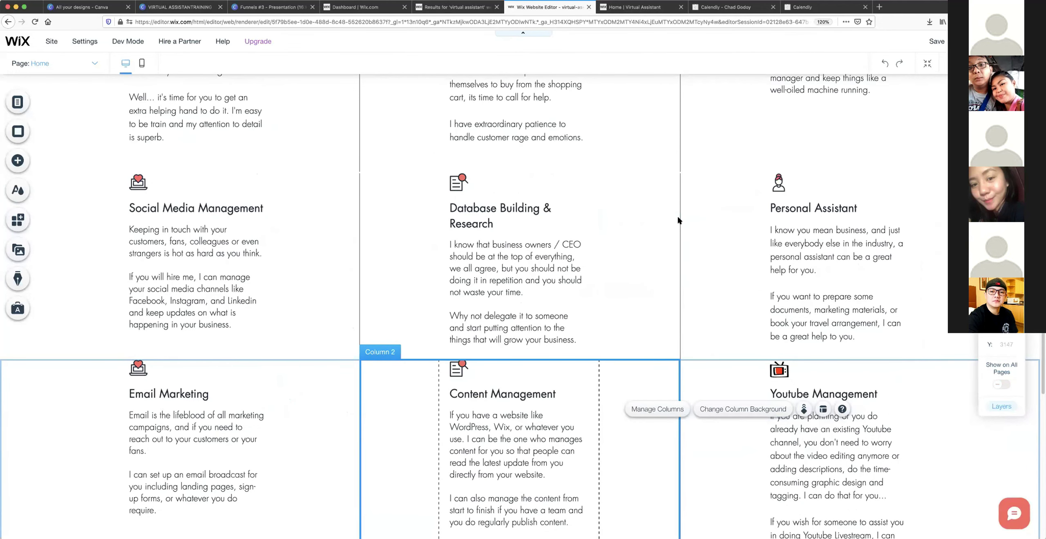
{"action": "scroll", "coordinate": [685, 217], "scroll_direction": "up", "scroll_amount": 1}
{"action": "scroll", "coordinate": [685, 219], "scroll_direction": "down", "scroll_amount": 6}
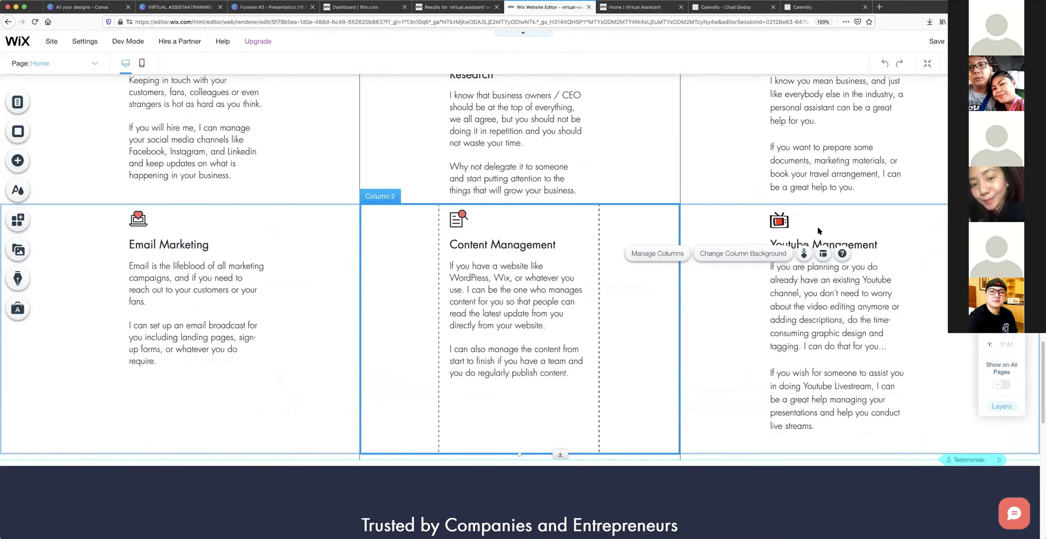
{"action": "scroll", "coordinate": [816, 225], "scroll_direction": "down", "scroll_amount": 4}
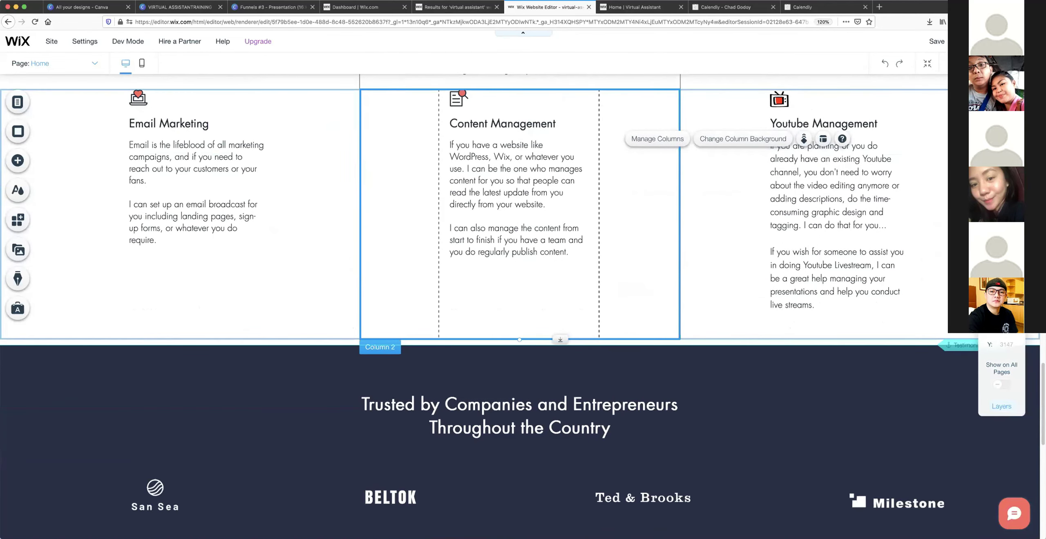
{"action": "scroll", "coordinate": [738, 164], "scroll_direction": "up", "scroll_amount": 2}
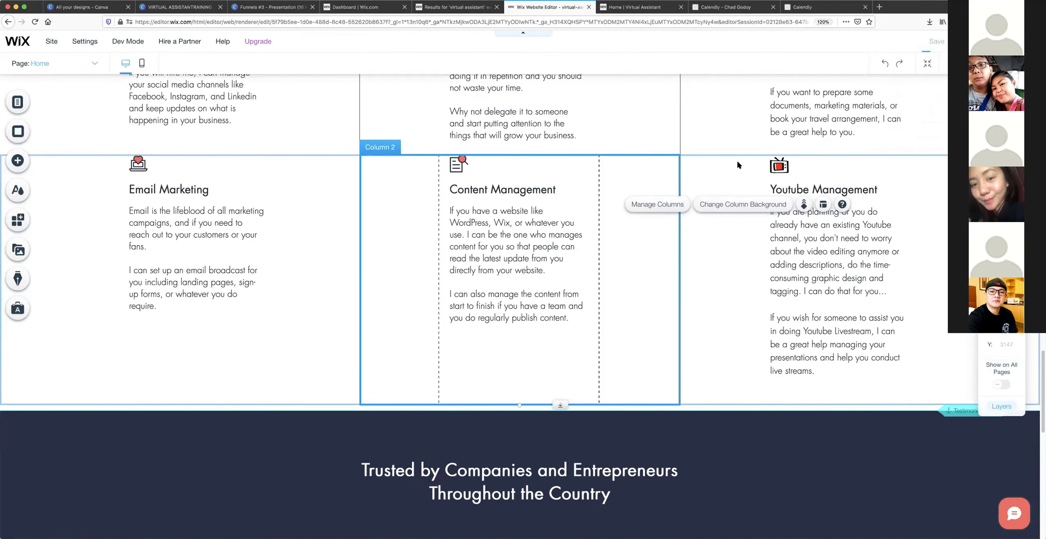
{"action": "key", "text": "super+s"}
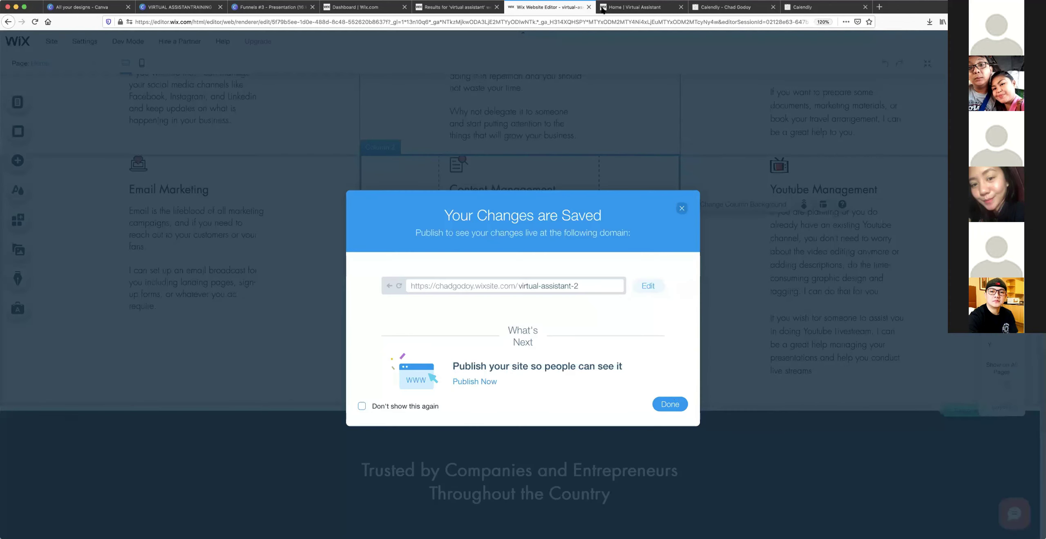
{"action": "key", "text": "Escape"}
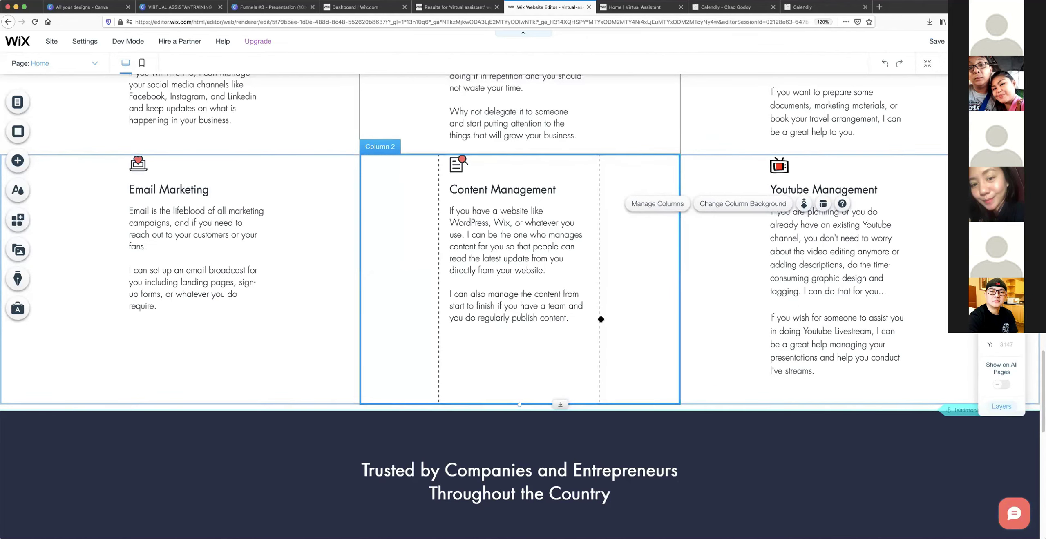
{"action": "scroll", "coordinate": [602, 319], "scroll_direction": "up", "scroll_amount": 3}
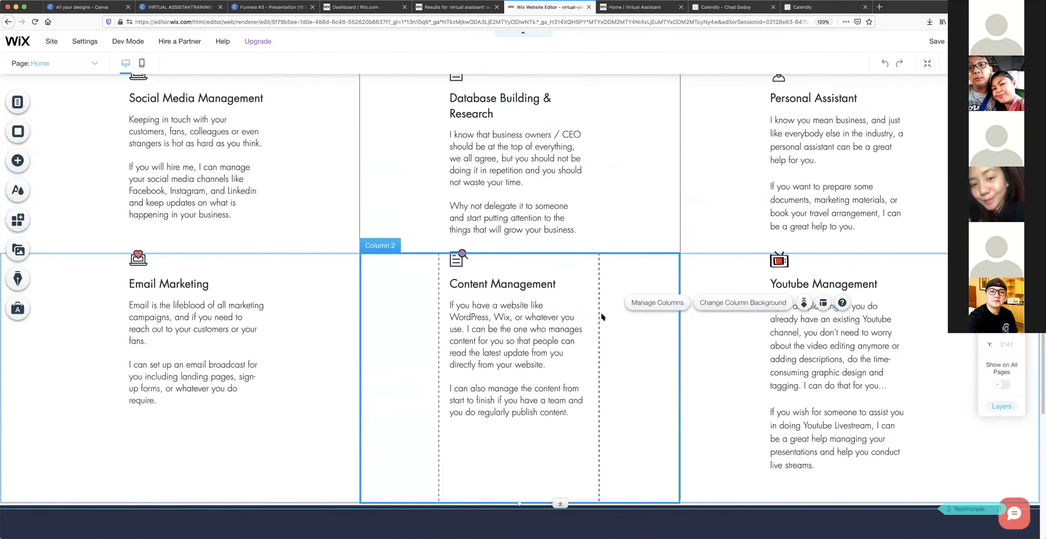
{"action": "scroll", "coordinate": [601, 221], "scroll_direction": "up", "scroll_amount": 3}
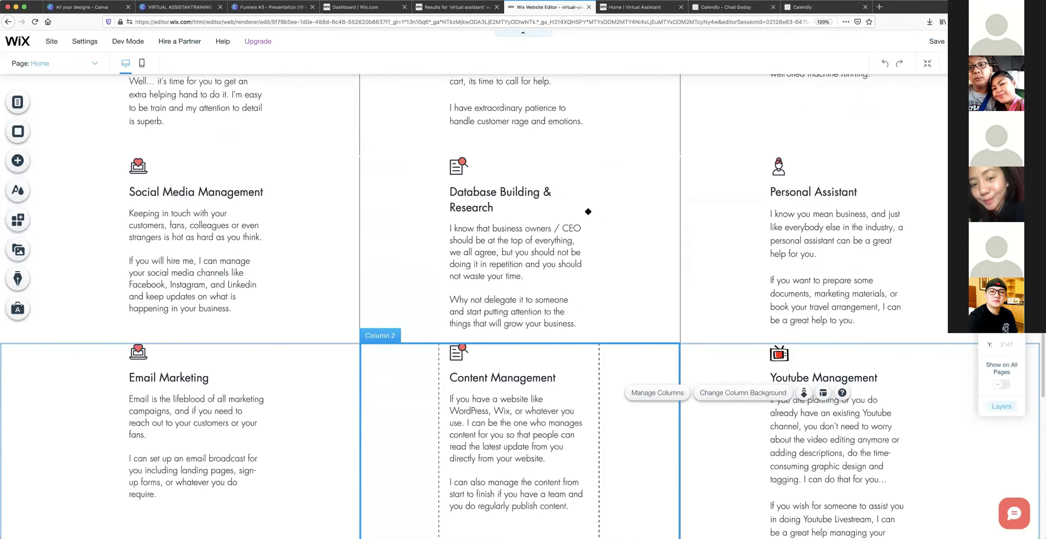
{"action": "left_click", "coordinate": [589, 213]}
{"action": "scroll", "coordinate": [588, 211], "scroll_direction": "down", "scroll_amount": 2}
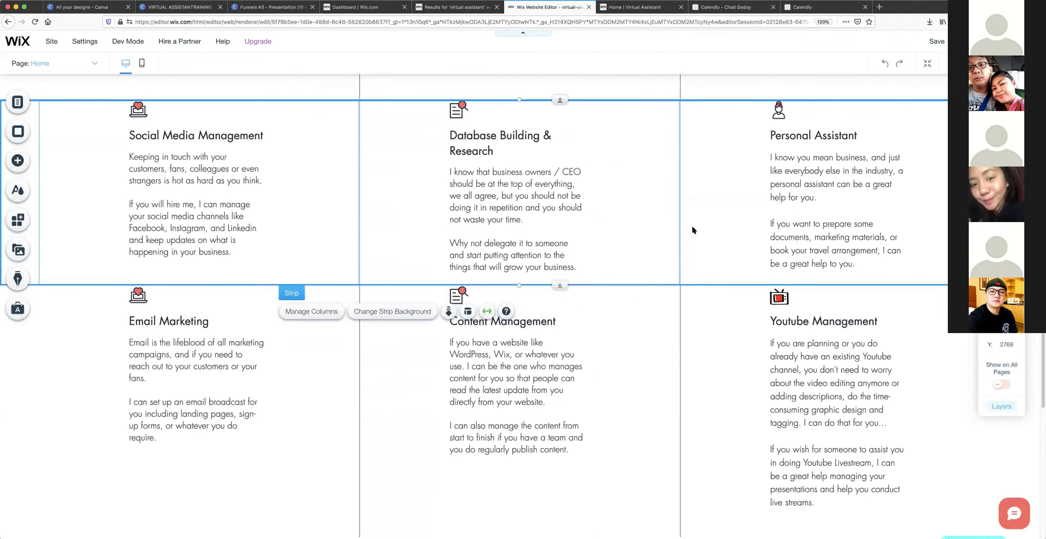
{"action": "scroll", "coordinate": [692, 230], "scroll_direction": "down", "scroll_amount": 6}
{"action": "scroll", "coordinate": [692, 230], "scroll_direction": "down", "scroll_amount": 5}
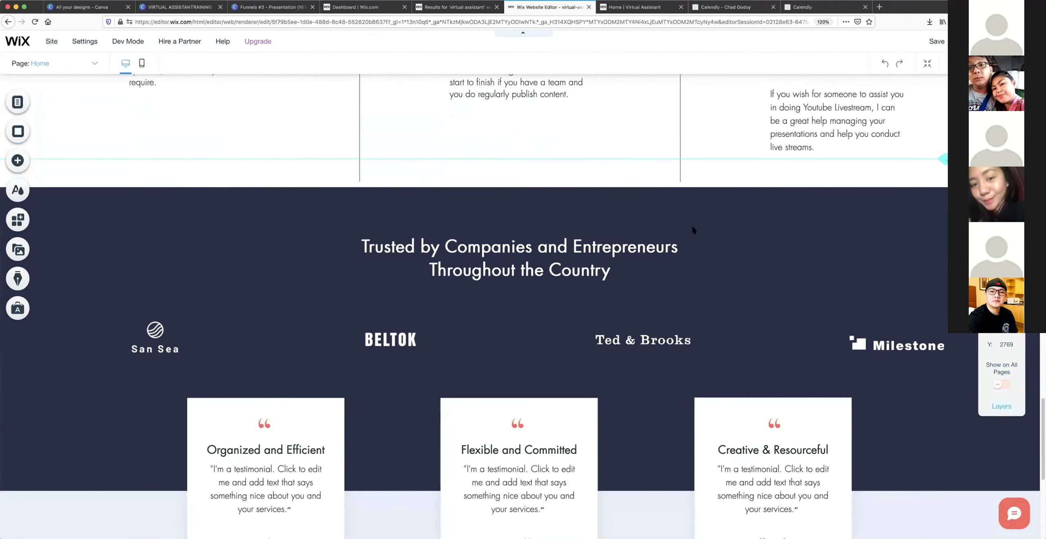
Compare the editor's testimonials section with the published site's version, reading the heading and text of each of its three testimonial cards.
{"action": "scroll", "coordinate": [693, 230], "scroll_direction": "down", "scroll_amount": 4}
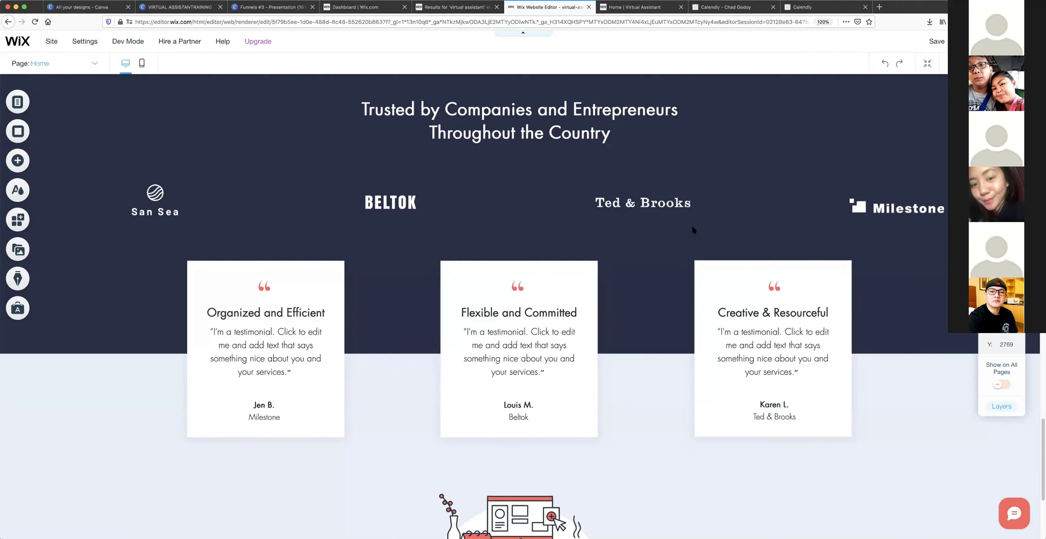
{"action": "left_click", "coordinate": [611, 9]}
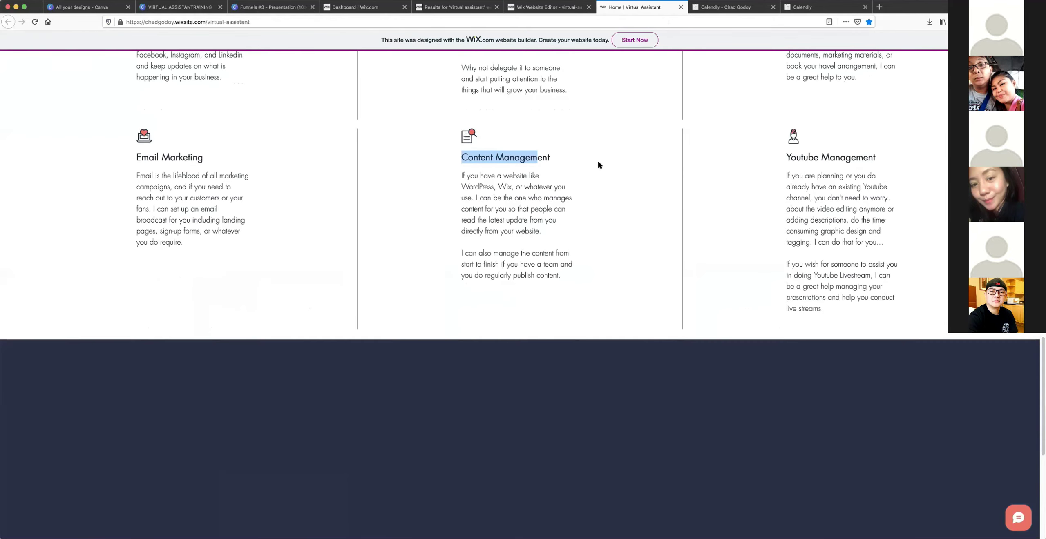
{"action": "scroll", "coordinate": [599, 162], "scroll_direction": "down", "scroll_amount": 5}
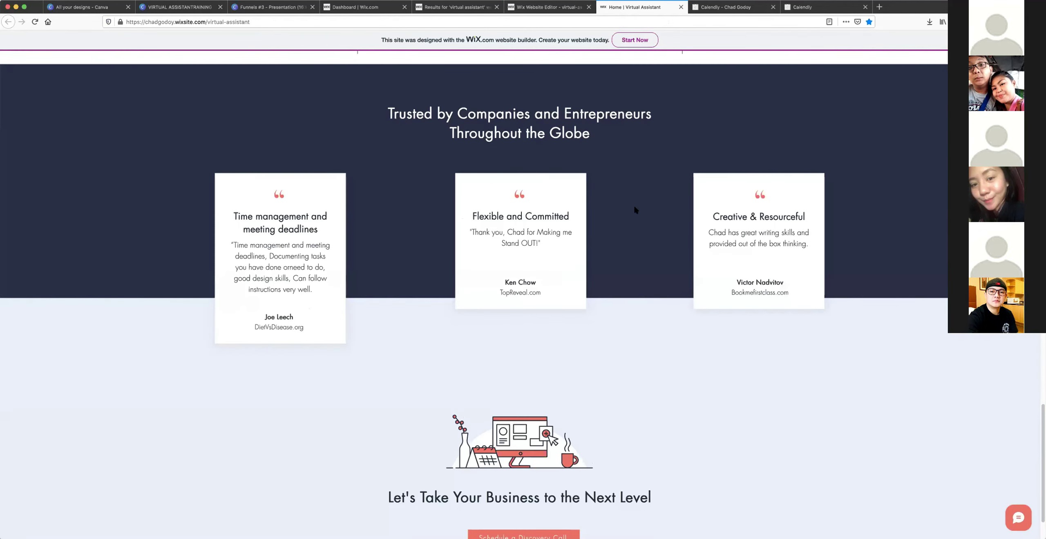
{"action": "left_click_drag", "start_coordinate": [317, 318], "coordinate": [269, 250]}
{"action": "left_click", "coordinate": [270, 307]}
{"action": "scroll", "coordinate": [243, 238], "scroll_direction": "up", "scroll_amount": 1}
{"action": "left_click_drag", "start_coordinate": [233, 222], "coordinate": [270, 225]}
{"action": "left_click", "coordinate": [337, 246]}
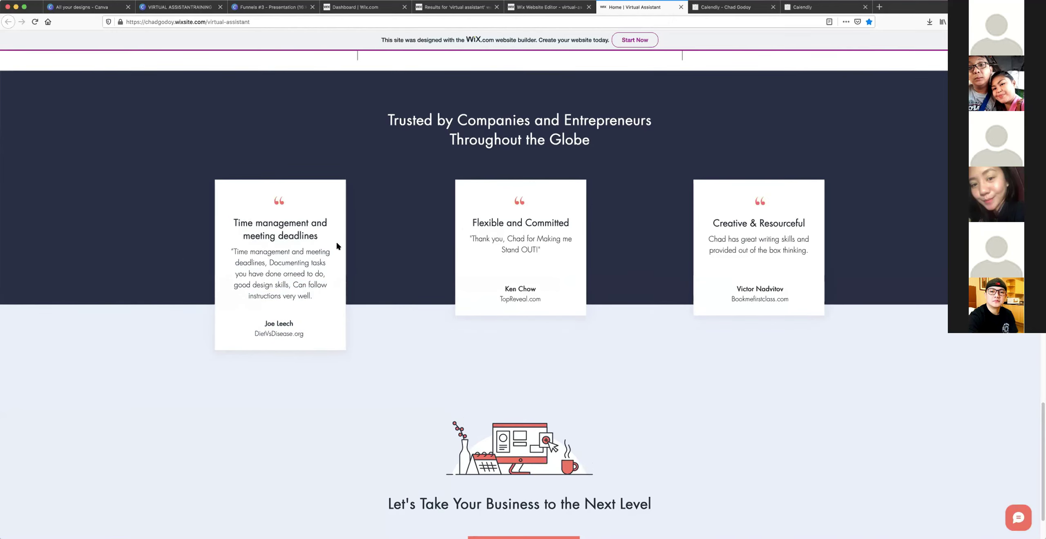
{"action": "triple_click", "coordinate": [326, 239]}
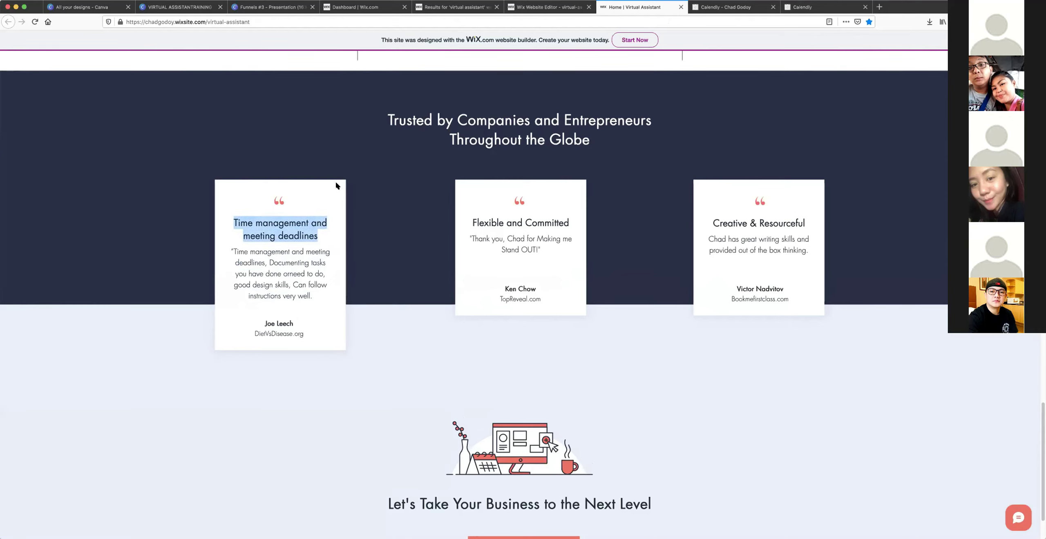
{"action": "left_click", "coordinate": [502, 234]}
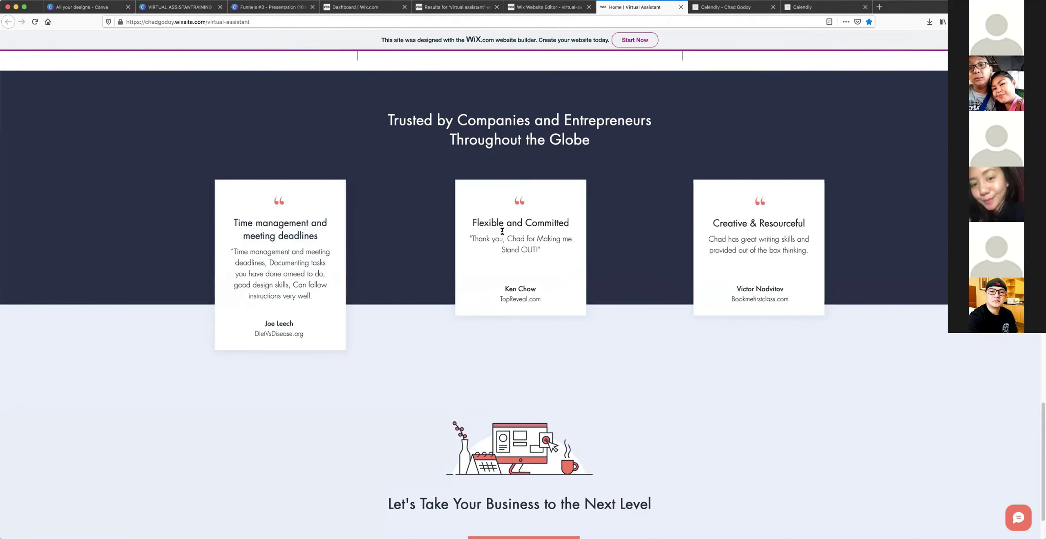
{"action": "left_click_drag", "start_coordinate": [478, 222], "coordinate": [473, 223]}
{"action": "left_click_drag", "start_coordinate": [556, 254], "coordinate": [542, 250]}
{"action": "left_click", "coordinate": [762, 251]}
{"action": "scroll", "coordinate": [757, 253], "scroll_direction": "up", "scroll_amount": 1}
{"action": "scroll", "coordinate": [710, 262], "scroll_direction": "up", "scroll_amount": 1}
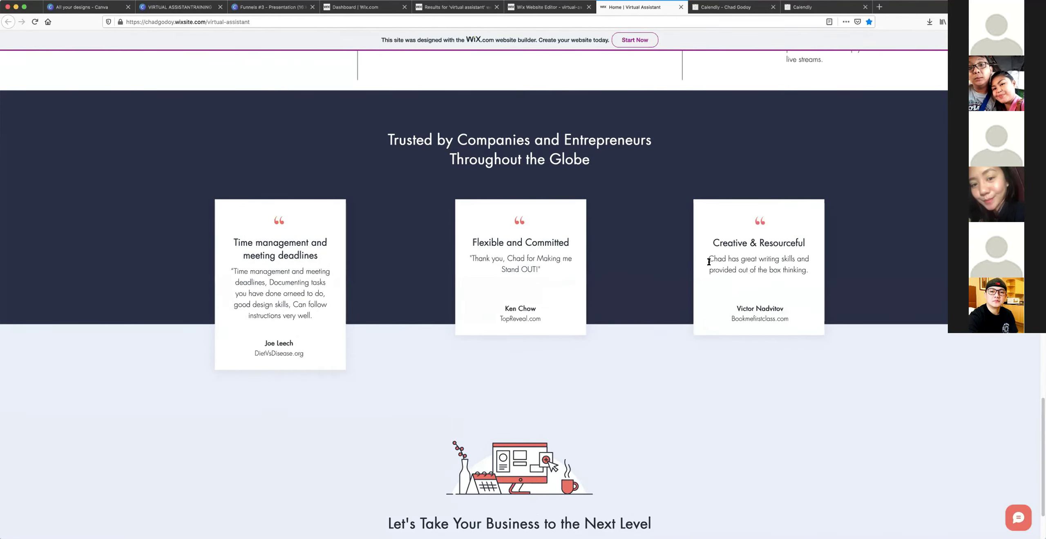
{"action": "scroll", "coordinate": [695, 265], "scroll_direction": "up", "scroll_amount": 3}
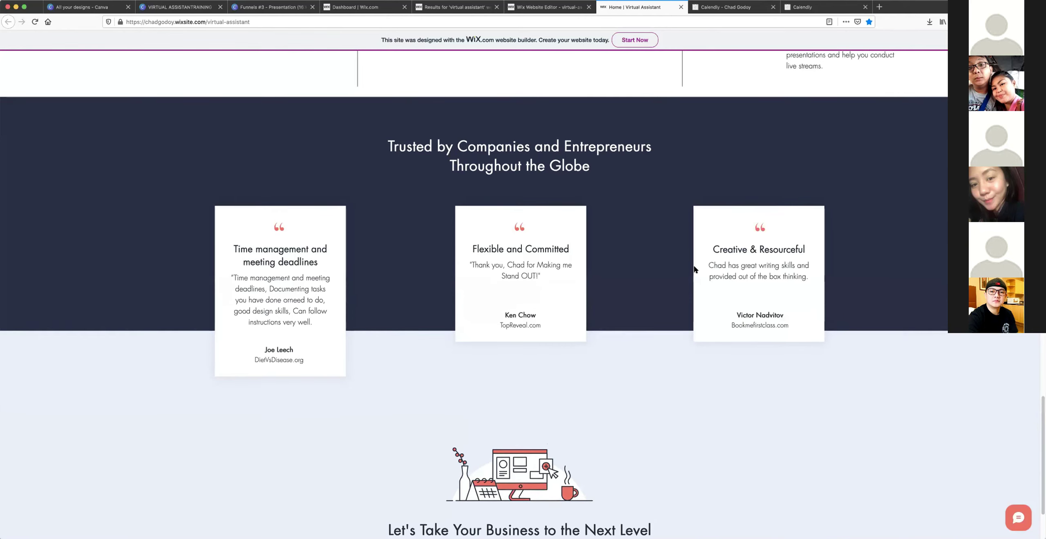
{"action": "scroll", "coordinate": [309, 348], "scroll_direction": "down", "scroll_amount": 4}
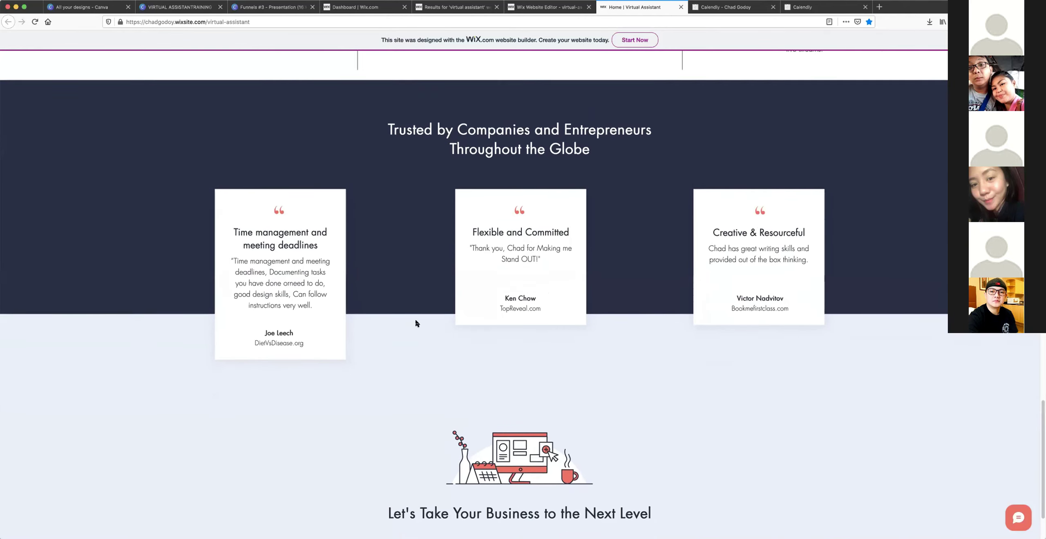
Examine the published site's closing call-to-action section and reread the Flexible and Committed testimonial above it.
{"action": "scroll", "coordinate": [736, 347], "scroll_direction": "down", "scroll_amount": 2}
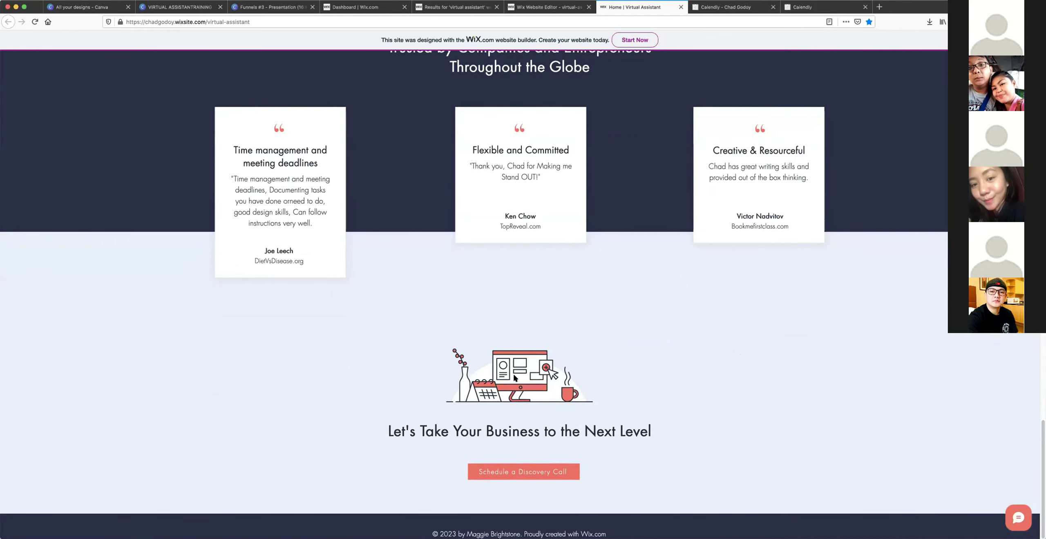
{"action": "scroll", "coordinate": [532, 298], "scroll_direction": "up", "scroll_amount": 4}
{"action": "scroll", "coordinate": [445, 291], "scroll_direction": "up", "scroll_amount": 4}
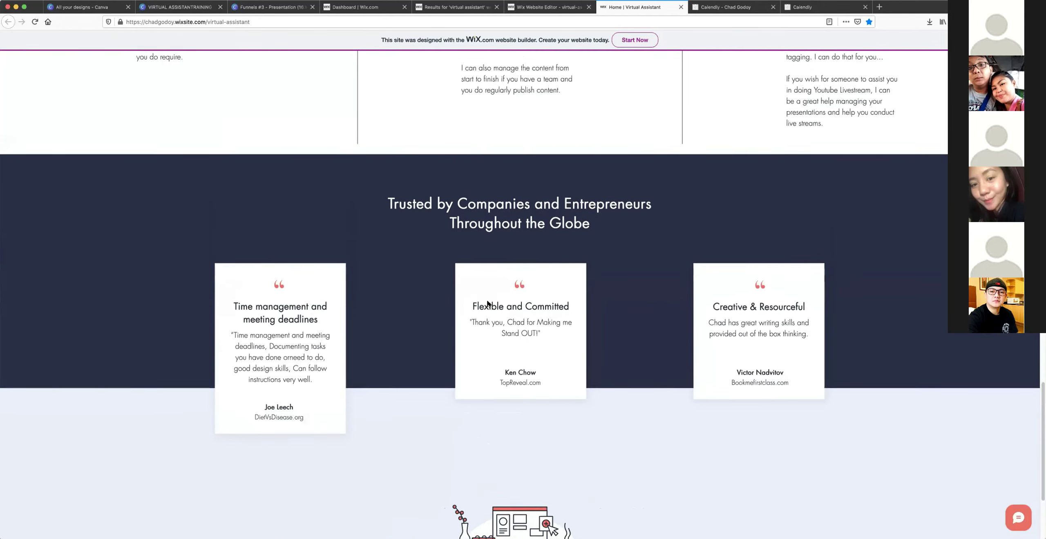
{"action": "left_click_drag", "start_coordinate": [537, 314], "coordinate": [474, 314]}
{"action": "left_click", "coordinate": [473, 309]}
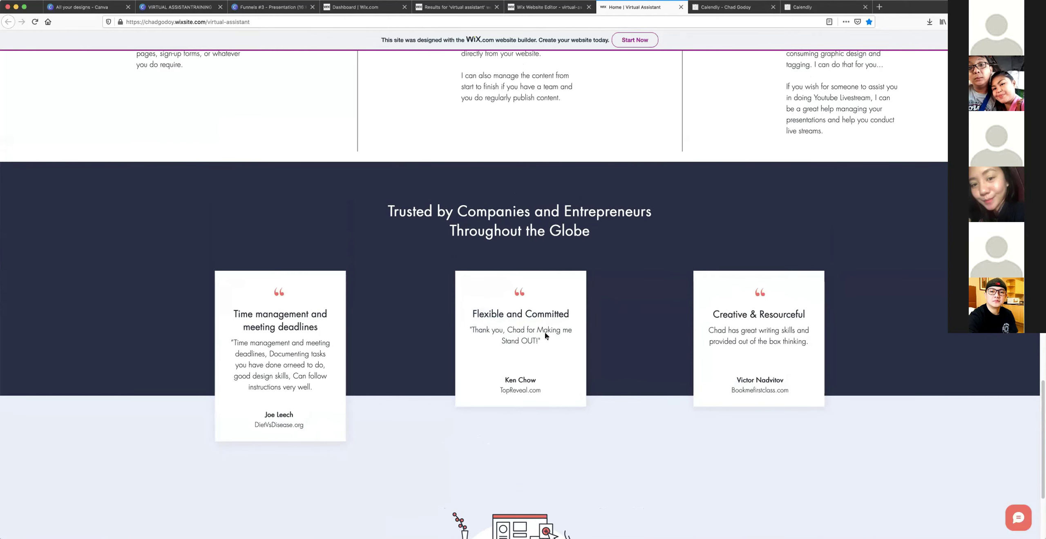
{"action": "scroll", "coordinate": [543, 329], "scroll_direction": "down", "scroll_amount": 8}
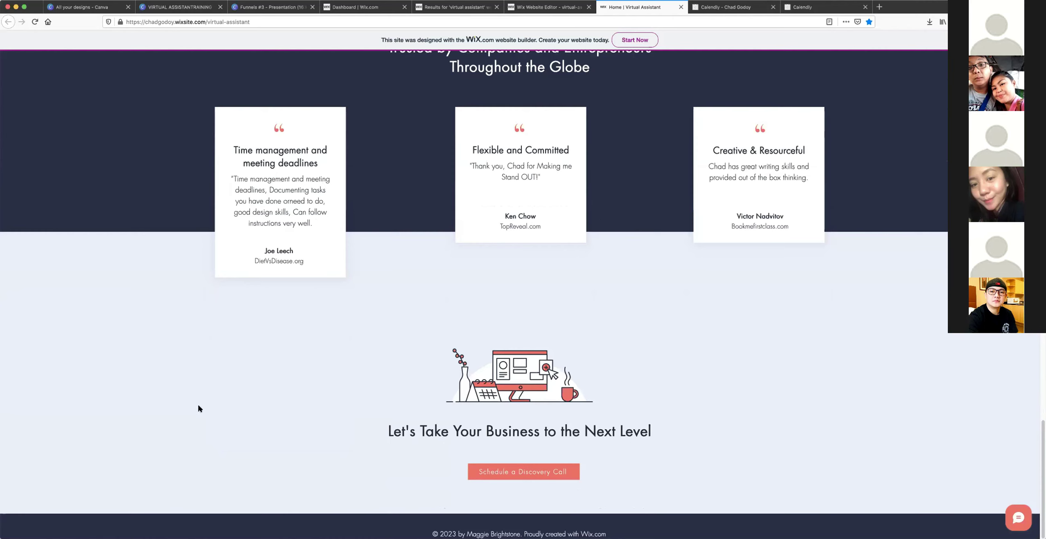
{"action": "scroll", "coordinate": [638, 429], "scroll_direction": "up", "scroll_amount": 7}
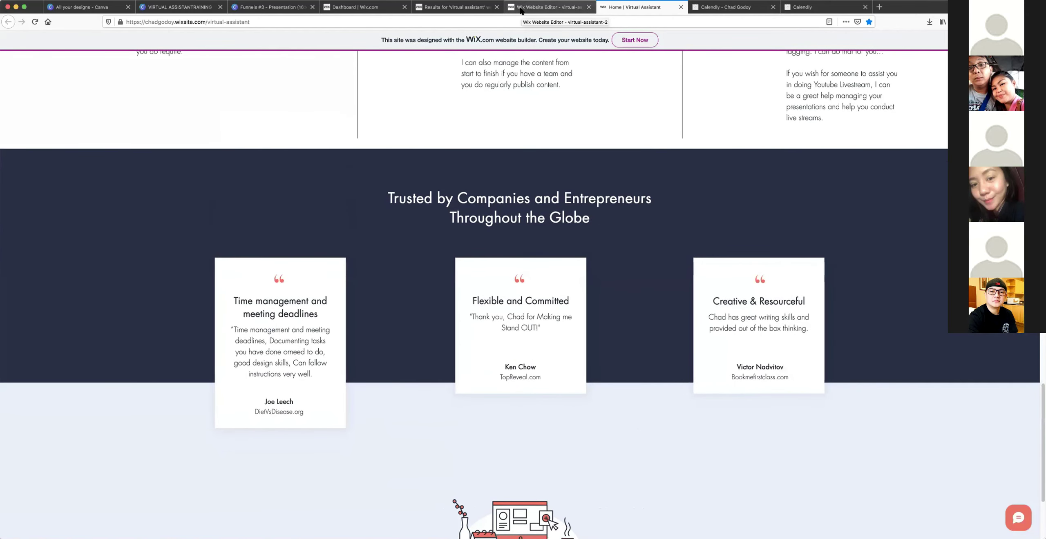
{"action": "scroll", "coordinate": [597, 312], "scroll_direction": "up", "scroll_amount": 1}
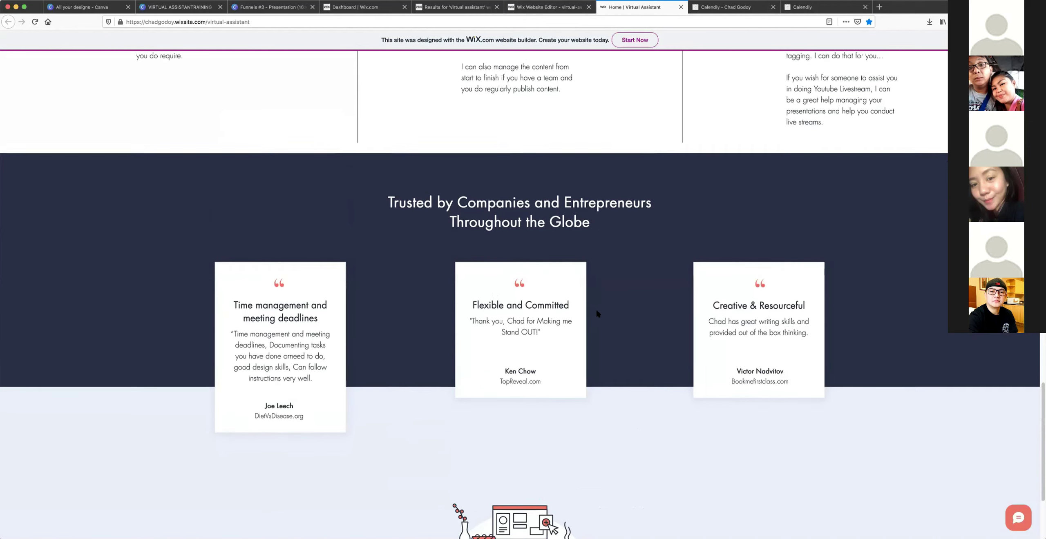
{"action": "left_click_drag", "start_coordinate": [469, 307], "coordinate": [542, 334]}
{"action": "left_click", "coordinate": [545, 332]}
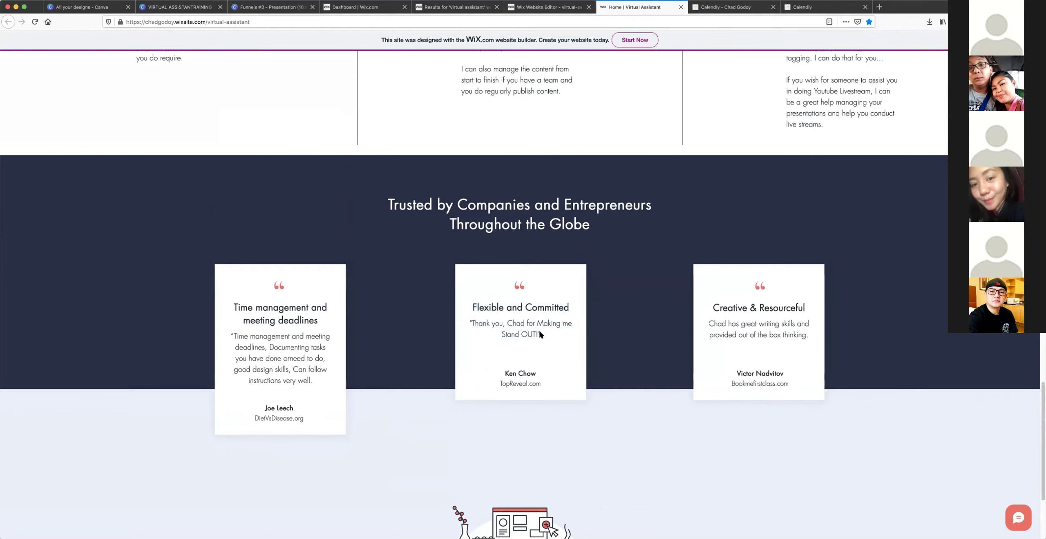
{"action": "scroll", "coordinate": [534, 328], "scroll_direction": "up", "scroll_amount": 3}
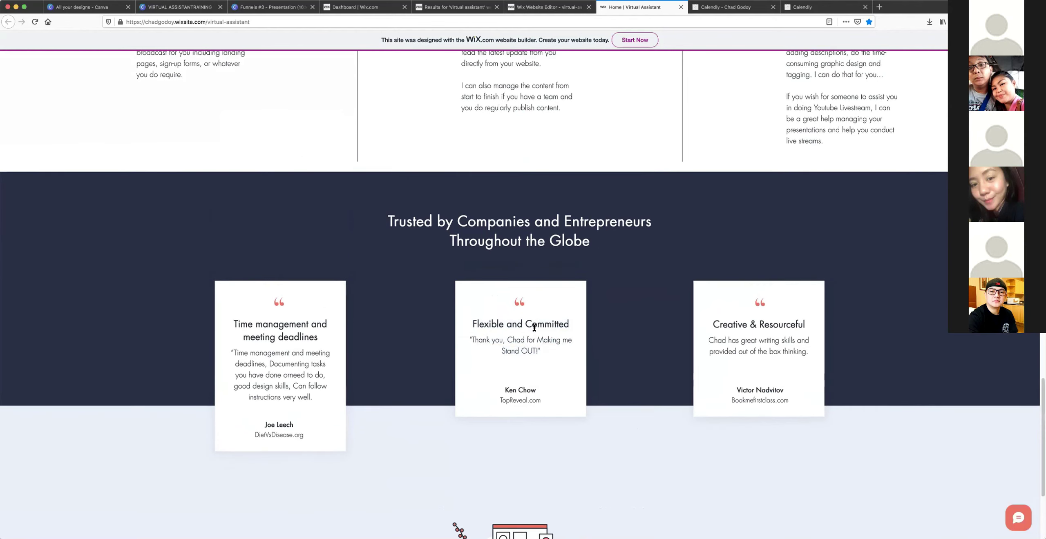
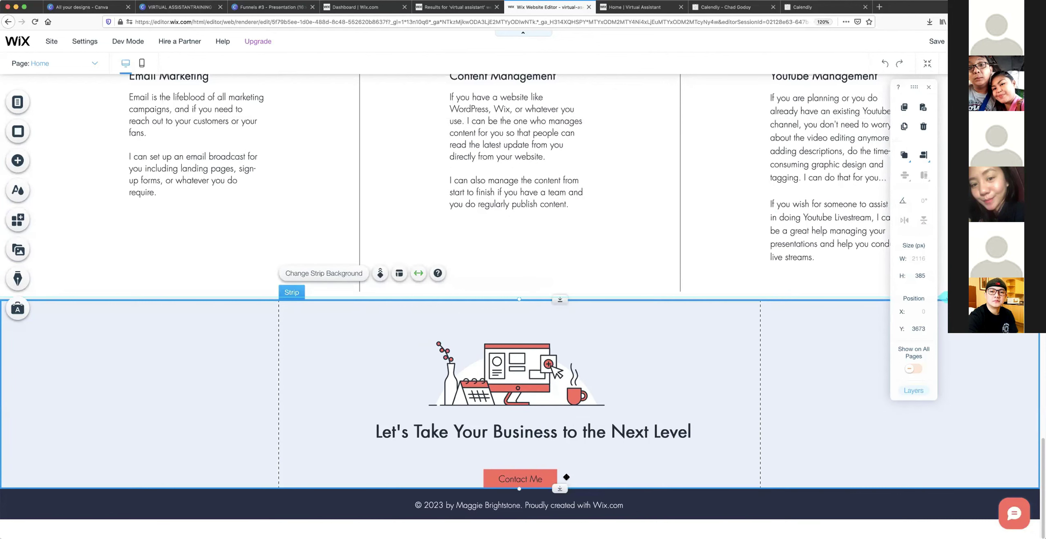
Extend the closing call-to-action strip to a height of 430 px and delete the copyright text from the footer.
{"action": "left_click_drag", "start_coordinate": [561, 488], "coordinate": [560, 511]}
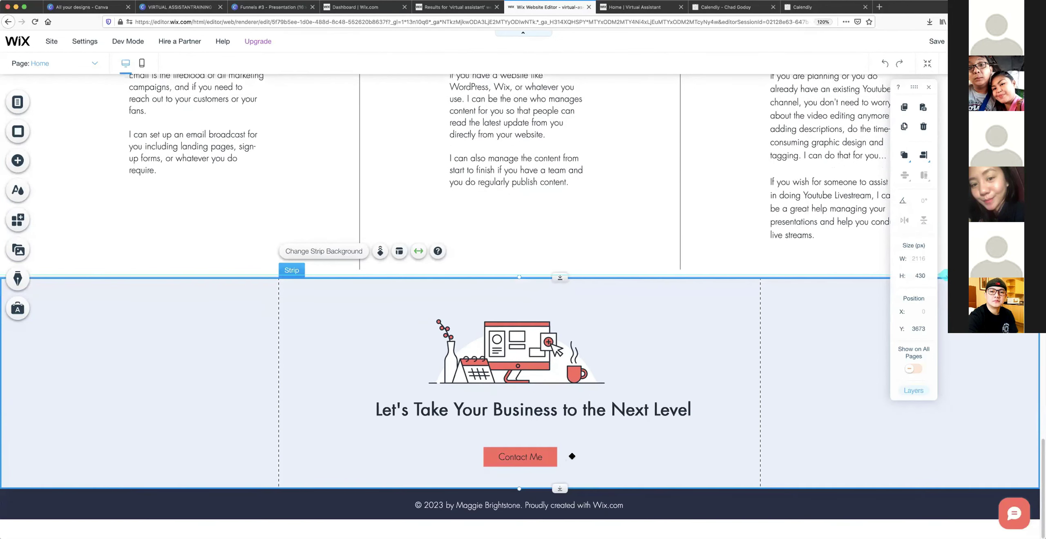
{"action": "left_click", "coordinate": [459, 506]}
{"action": "double_click", "coordinate": [470, 505]}
{"action": "left_click", "coordinate": [499, 506]}
{"action": "left_click", "coordinate": [507, 506]}
{"action": "left_click", "coordinate": [560, 498]}
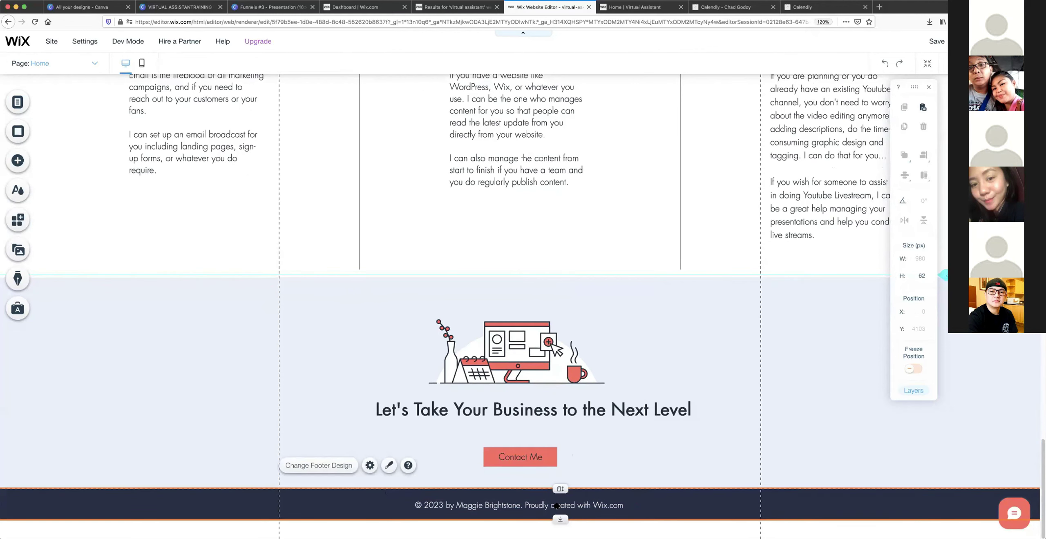
{"action": "left_click", "coordinate": [557, 506]}
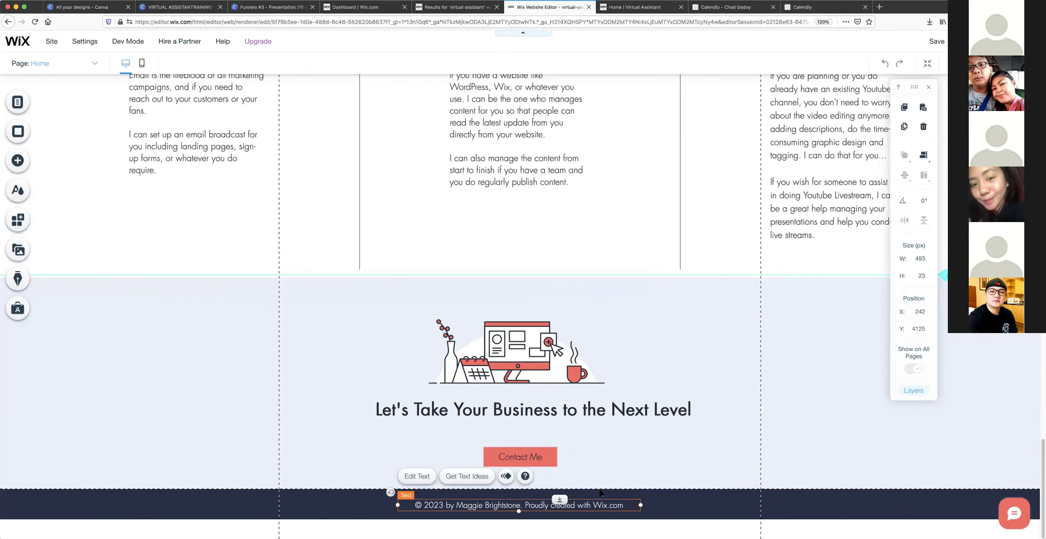
{"action": "key", "text": "Delete"}
{"action": "left_click", "coordinate": [562, 492]}
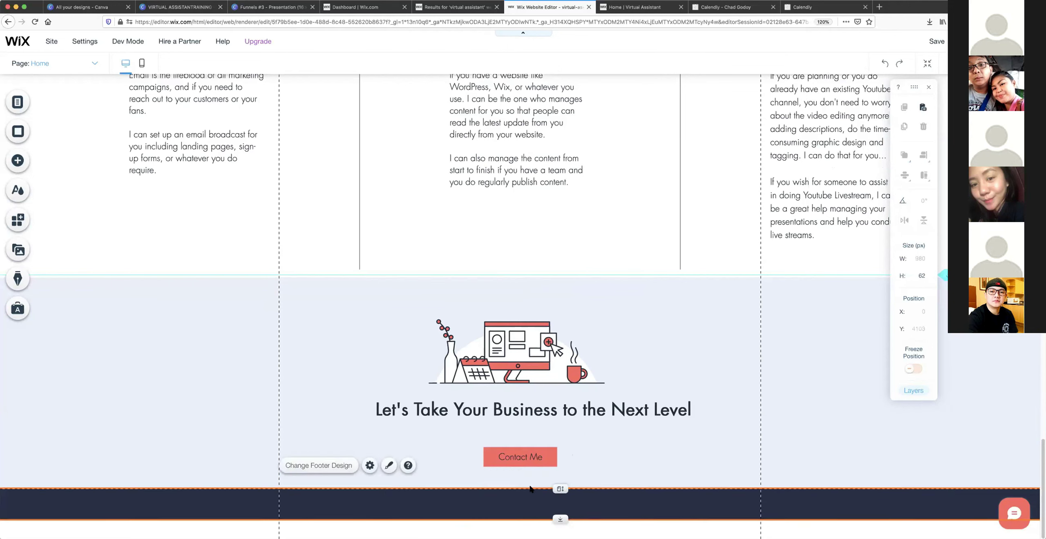
Move the Contact Me button up to Y 4007, closer to the closing strip's heading.
{"action": "left_click", "coordinate": [531, 465]}
{"action": "left_click_drag", "start_coordinate": [531, 457], "coordinate": [529, 451]}
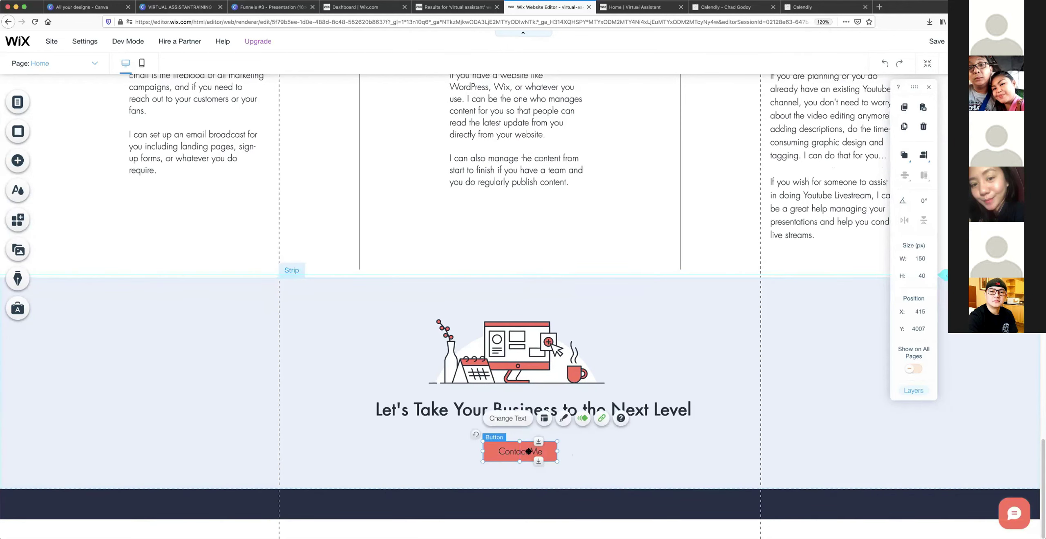
{"action": "left_click", "coordinate": [537, 425]}
Try to swap the Contact Me button for the Schedule a Discovery Call button and shift the strip's illustration and heading slightly up.
{"action": "scroll", "coordinate": [544, 362], "scroll_direction": "up", "scroll_amount": 5}
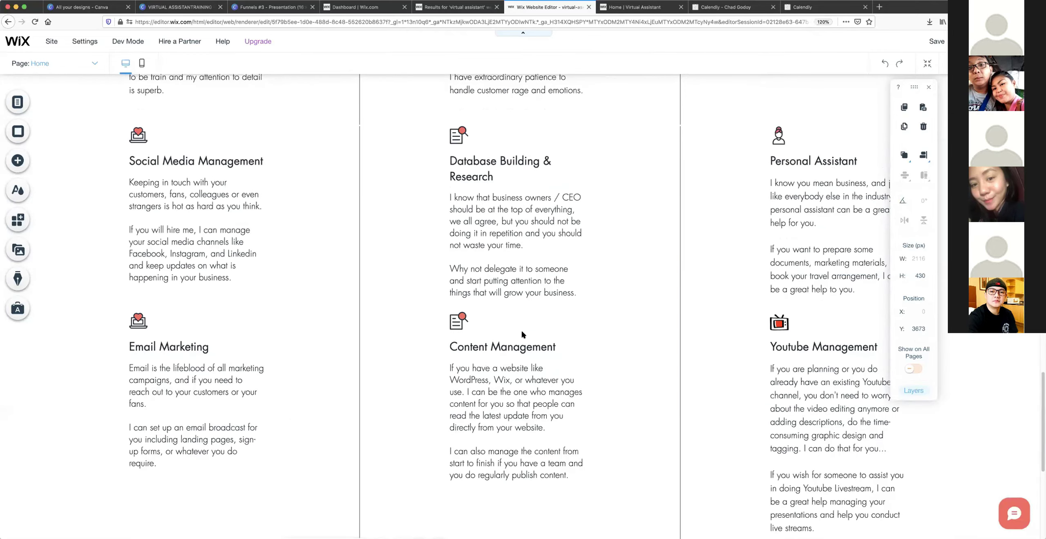
{"action": "scroll", "coordinate": [504, 219], "scroll_direction": "up", "scroll_amount": 8}
{"action": "left_click", "coordinate": [503, 206]}
{"action": "left_click_drag", "start_coordinate": [503, 206], "coordinate": [545, 456]}
{"action": "left_click_drag", "start_coordinate": [547, 350], "coordinate": [547, 340]}
{"action": "left_click", "coordinate": [611, 407]}
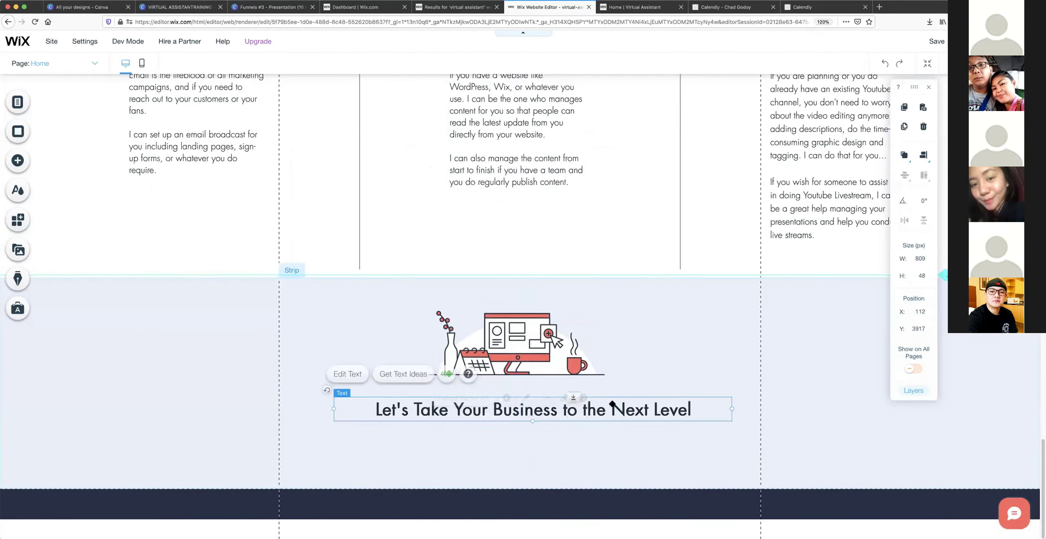
{"action": "left_click", "coordinate": [511, 445]}
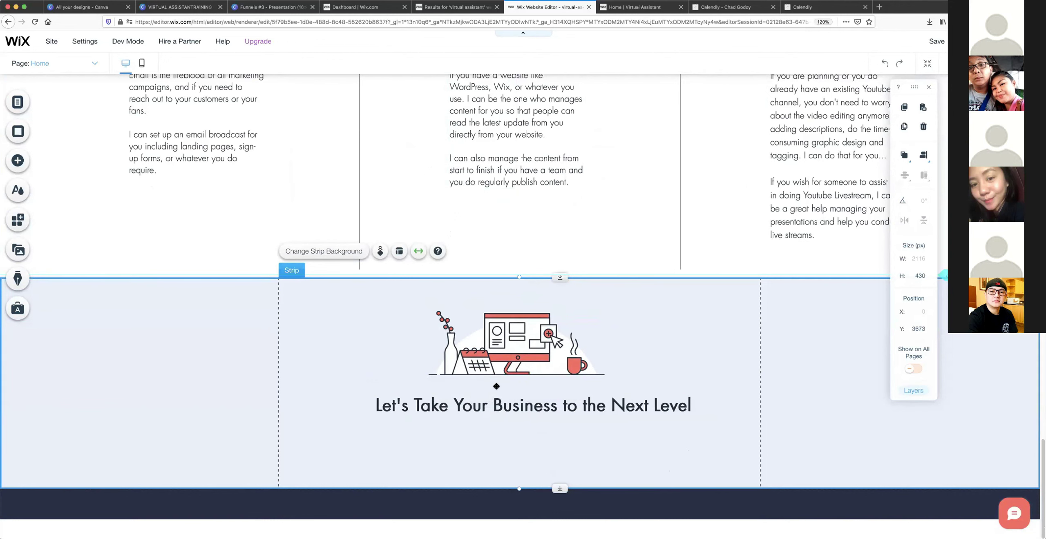
{"action": "scroll", "coordinate": [496, 387], "scroll_direction": "up", "scroll_amount": 1}
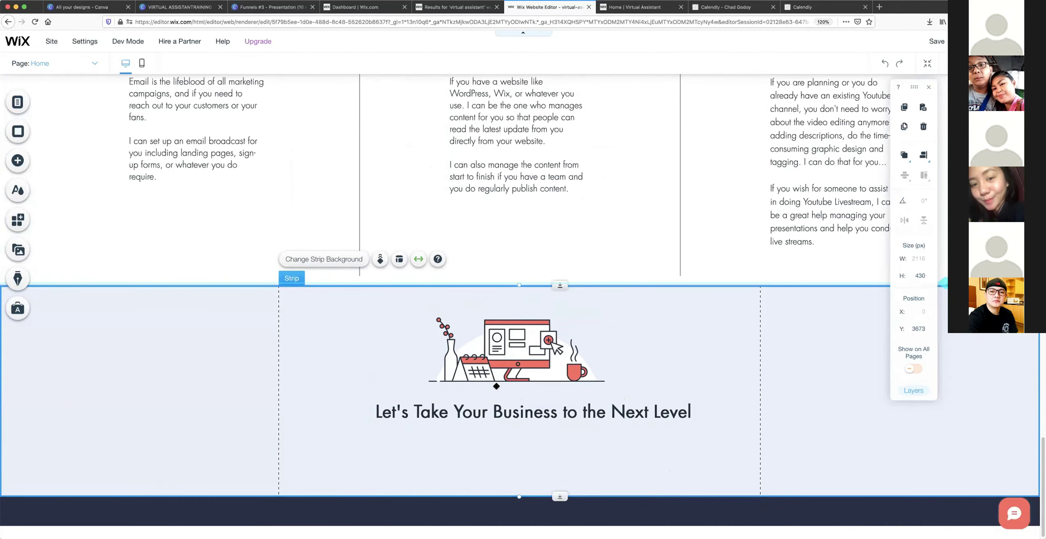
Undo the last changes to the closing strip's illustration, heading and Contact Me button.
{"action": "left_click", "coordinate": [885, 63]}
{"action": "left_click", "coordinate": [885, 63]}
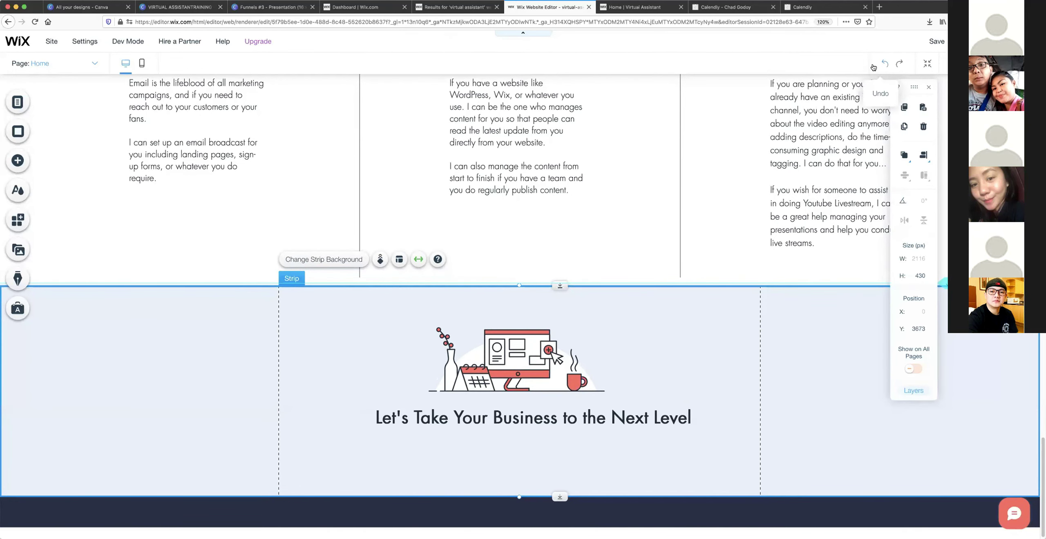
{"action": "scroll", "coordinate": [782, 121], "scroll_direction": "up", "scroll_amount": 4}
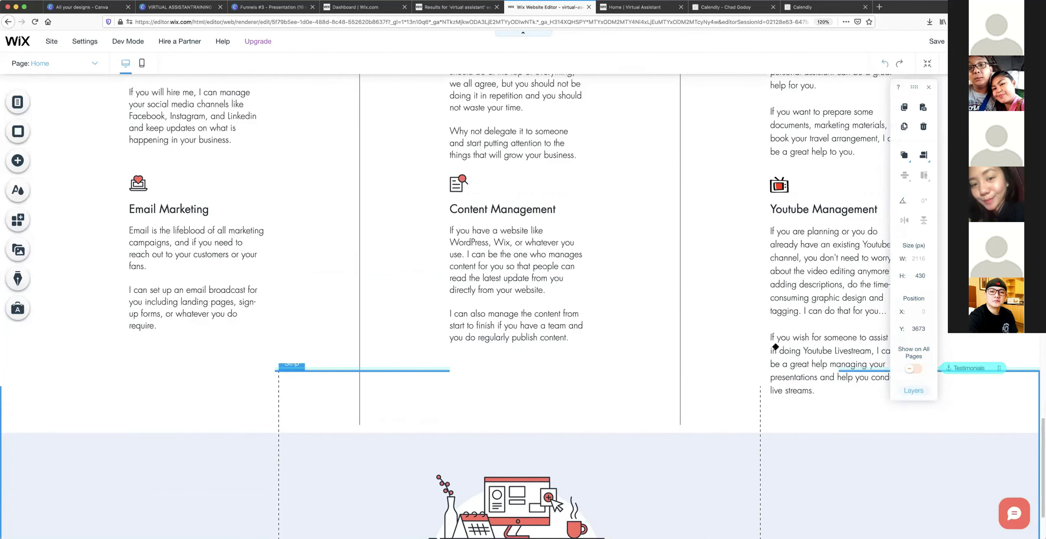
{"action": "scroll", "coordinate": [776, 347], "scroll_direction": "down", "scroll_amount": 4}
{"action": "left_click", "coordinate": [885, 65]}
{"action": "left_click", "coordinate": [885, 64]}
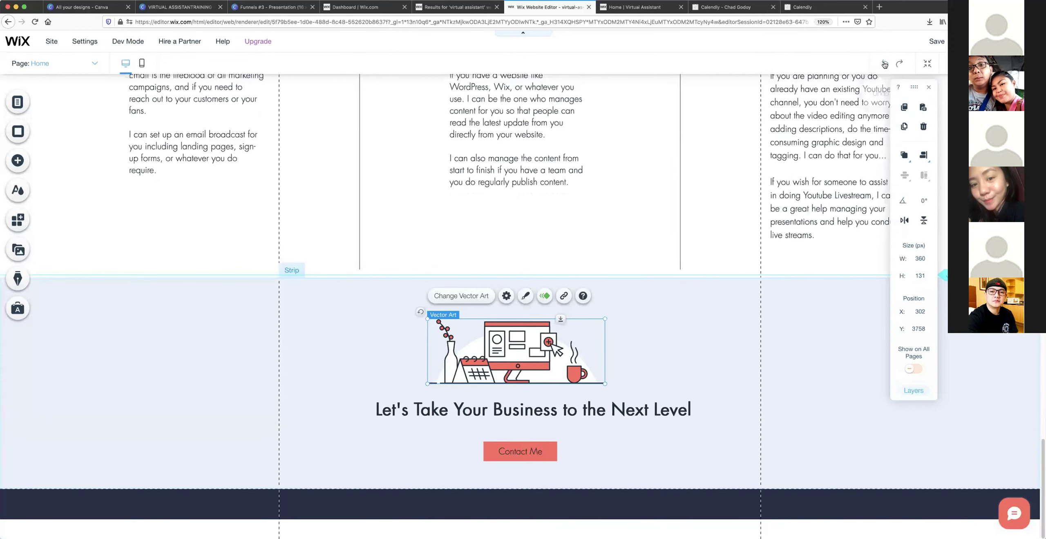
Delete the Contact Me button from the closing strip and copy the Schedule a Discovery Call button from the introduction section.
{"action": "left_click", "coordinate": [519, 447]}
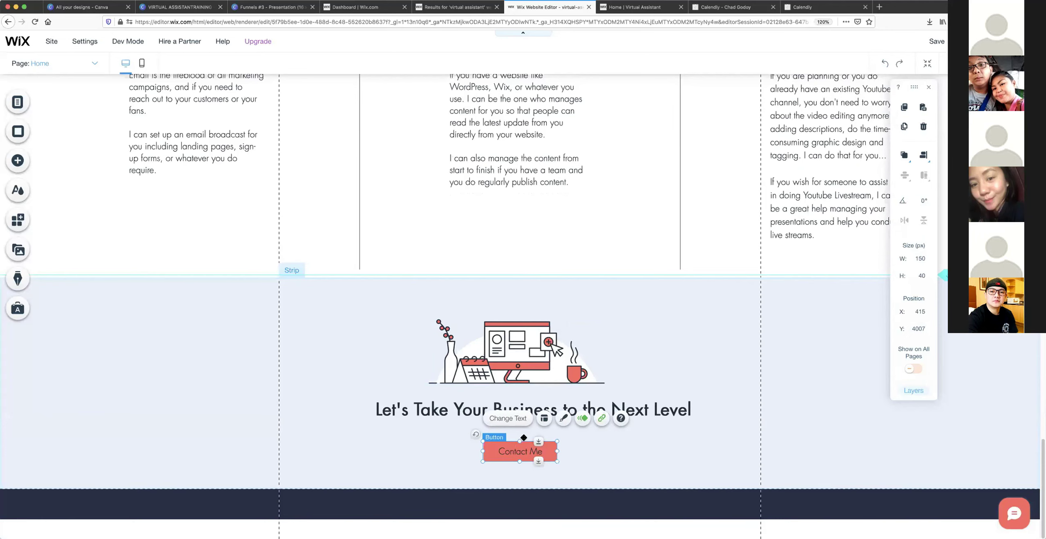
{"action": "key", "text": "Delete"}
{"action": "scroll", "coordinate": [515, 422], "scroll_direction": "up", "scroll_amount": 15}
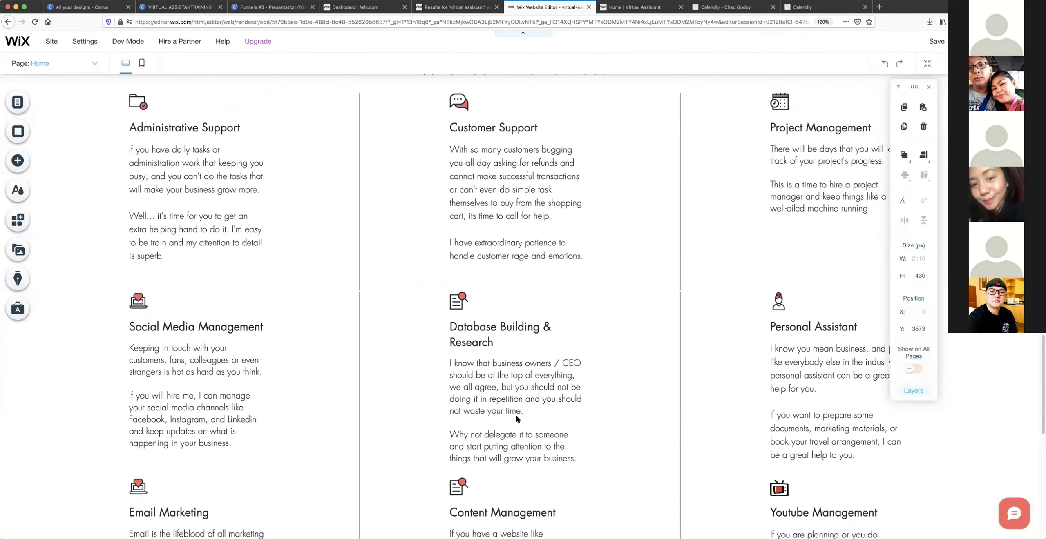
{"action": "scroll", "coordinate": [509, 209], "scroll_direction": "up", "scroll_amount": 3}
{"action": "left_click", "coordinate": [509, 208]}
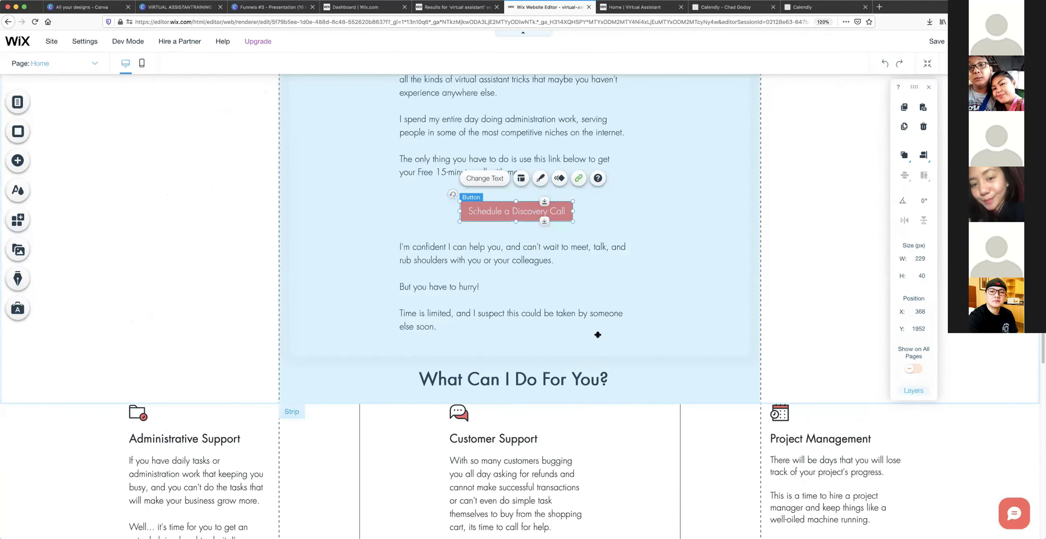
{"action": "scroll", "coordinate": [585, 343], "scroll_direction": "down", "scroll_amount": 5}
{"action": "scroll", "coordinate": [556, 408], "scroll_direction": "down", "scroll_amount": 10}
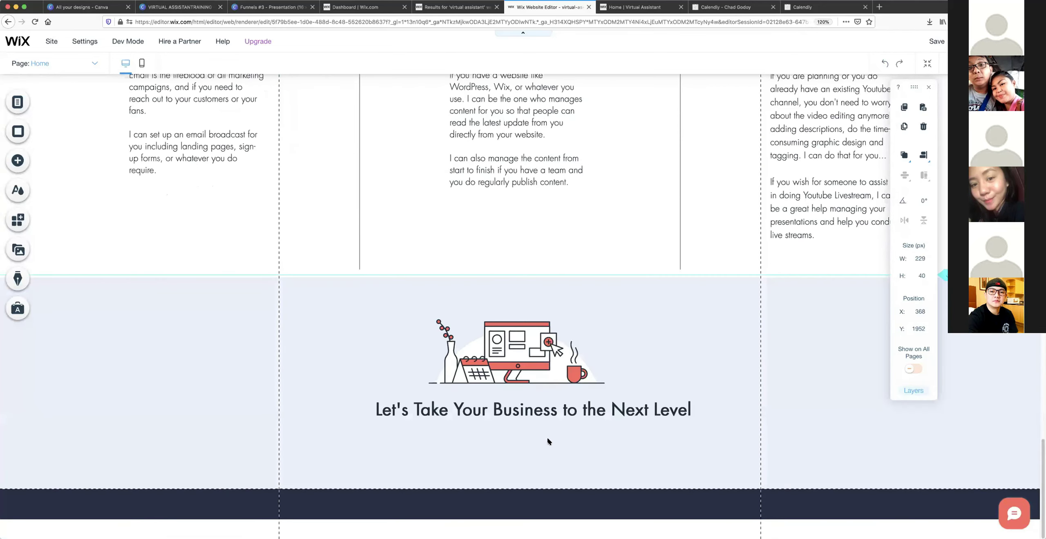
Paste the Schedule a Discovery Call button, place it centred beneath the closing strip's heading, and widen it to about 240 px.
{"action": "left_click", "coordinate": [548, 440]}
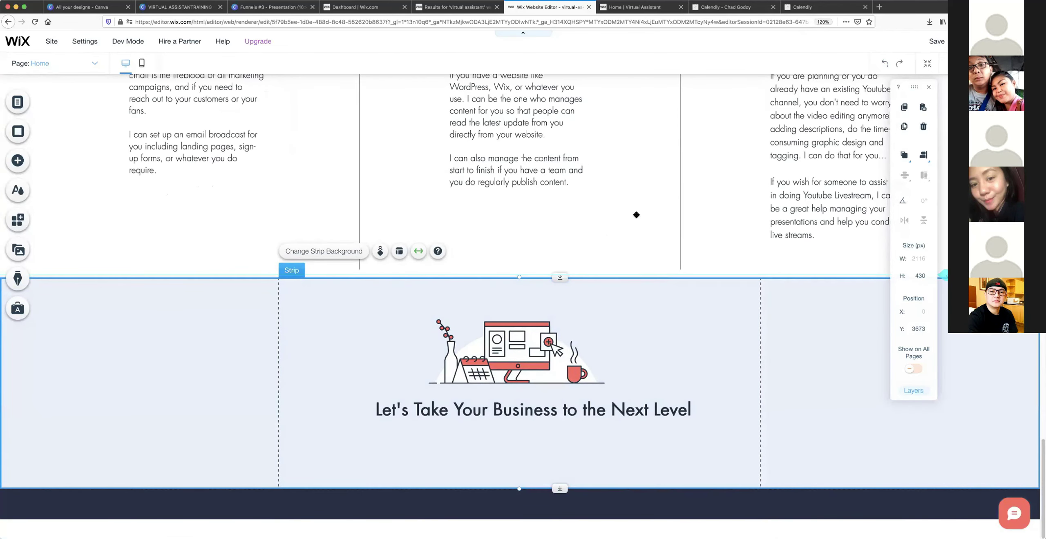
{"action": "left_click", "coordinate": [662, 209]}
{"action": "left_click", "coordinate": [628, 213]}
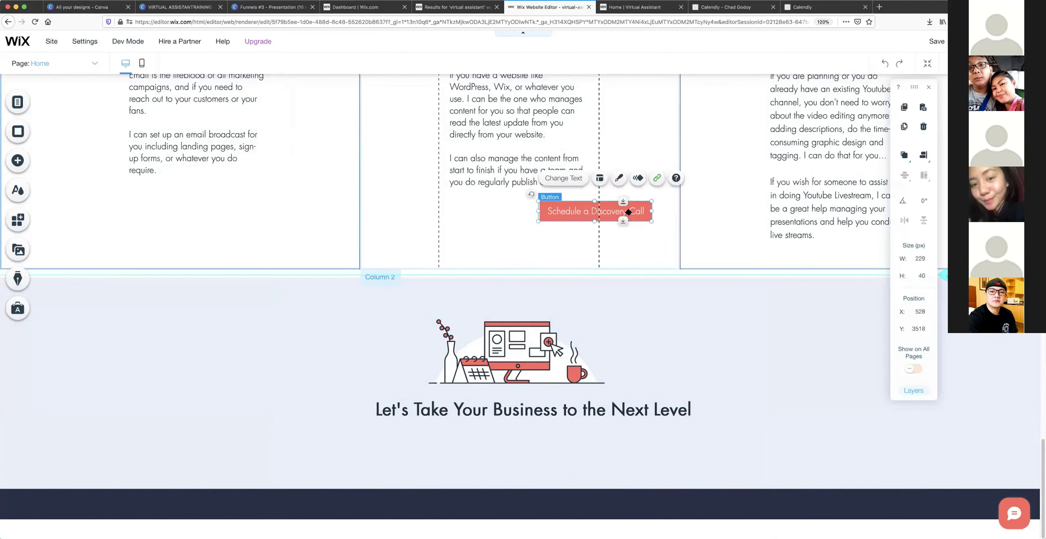
{"action": "left_click_drag", "start_coordinate": [633, 210], "coordinate": [577, 451]}
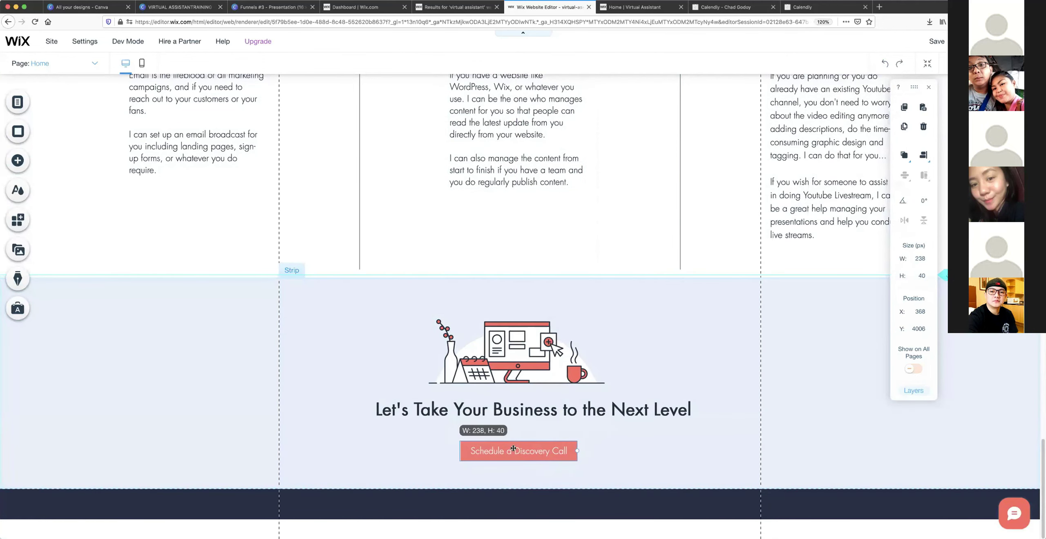
{"action": "left_click_drag", "start_coordinate": [457, 451], "coordinate": [506, 448]}
{"action": "left_click", "coordinate": [684, 340]}
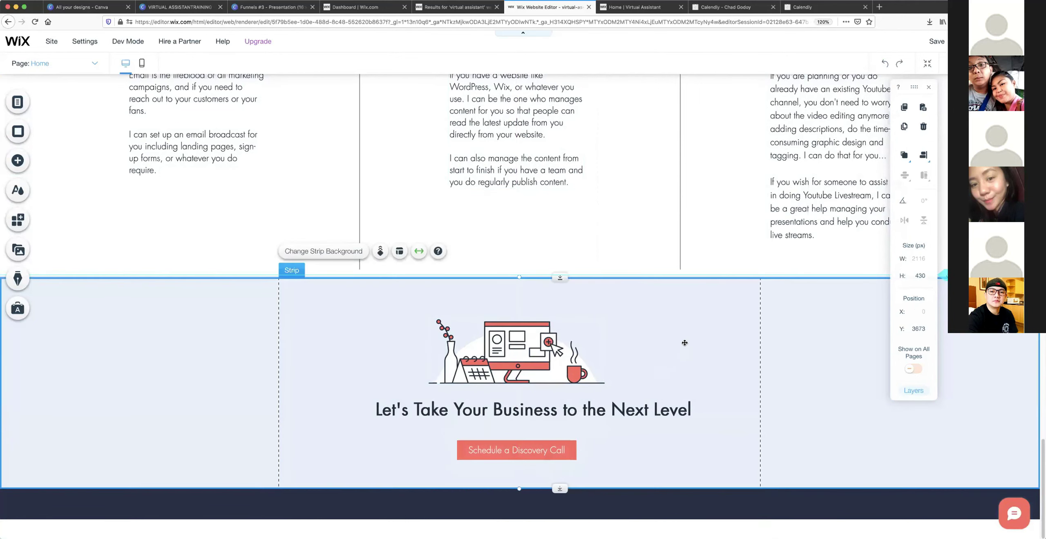
Look over the page from the services columns up to the hero section, checking the hero heading and its supporting text.
{"action": "scroll", "coordinate": [685, 343], "scroll_direction": "up", "scroll_amount": 5}
{"action": "scroll", "coordinate": [684, 342], "scroll_direction": "up", "scroll_amount": 6}
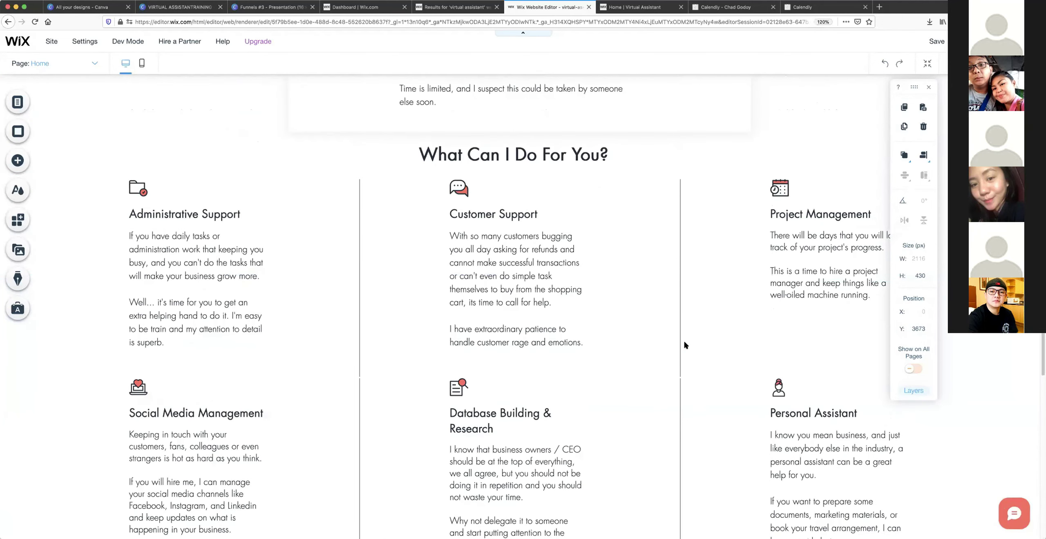
{"action": "scroll", "coordinate": [684, 343], "scroll_direction": "up", "scroll_amount": 12}
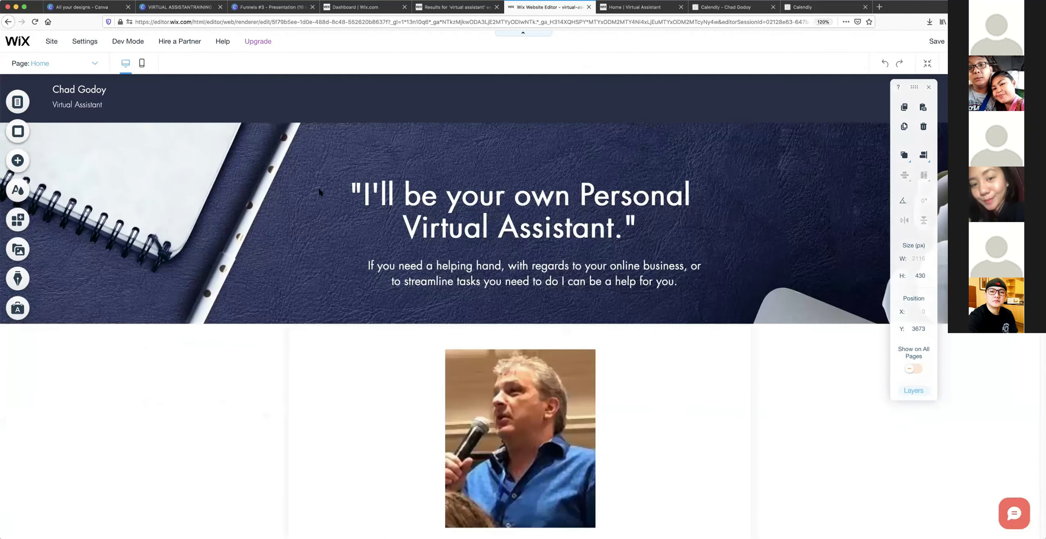
{"action": "left_click", "coordinate": [572, 256]}
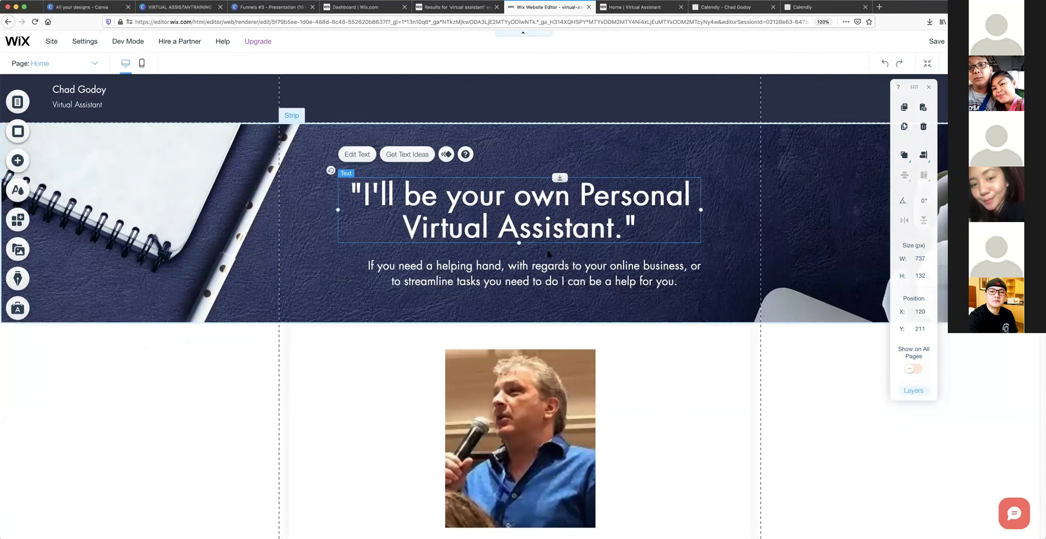
{"action": "scroll", "coordinate": [545, 255], "scroll_direction": "down", "scroll_amount": 3}
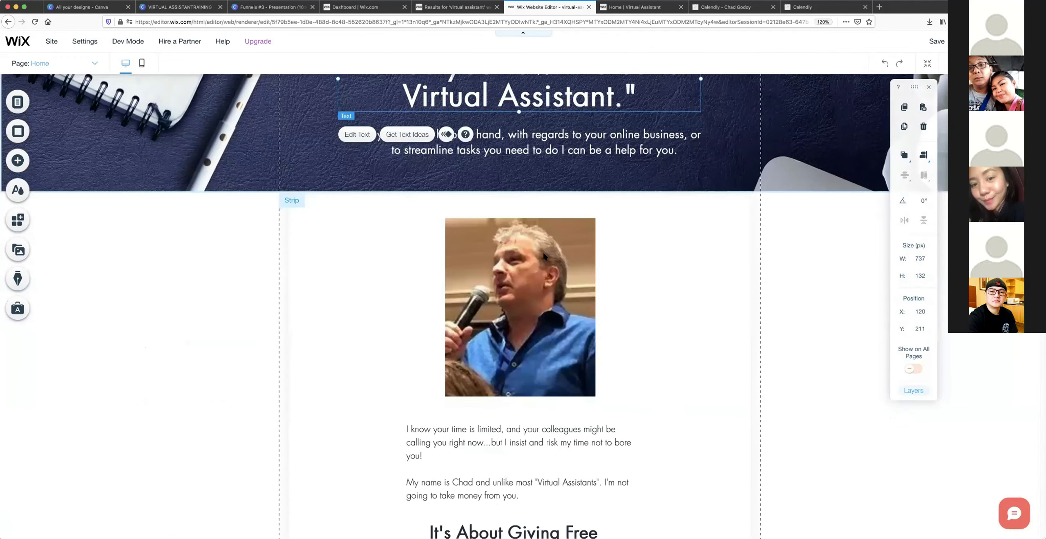
{"action": "scroll", "coordinate": [556, 253], "scroll_direction": "up", "scroll_amount": 3}
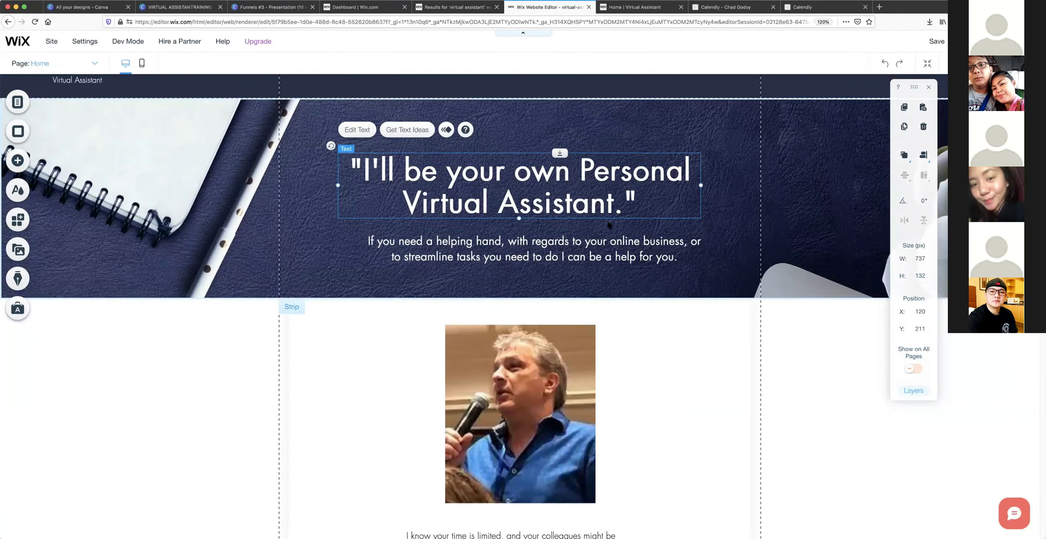
{"action": "scroll", "coordinate": [590, 228], "scroll_direction": "down", "scroll_amount": 1}
{"action": "left_click", "coordinate": [570, 261]}
{"action": "scroll", "coordinate": [570, 264], "scroll_direction": "down", "scroll_amount": 4}
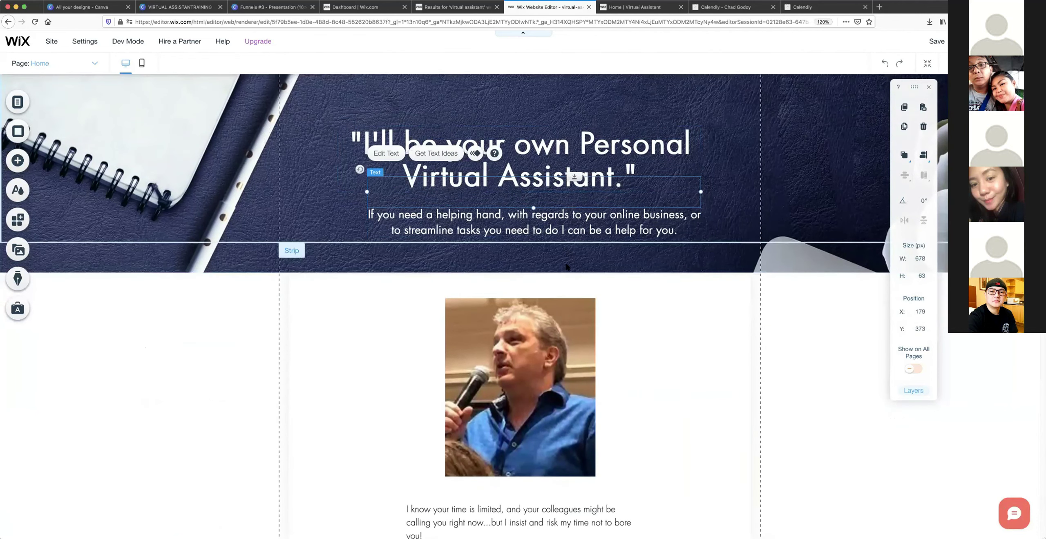
{"action": "scroll", "coordinate": [546, 208], "scroll_direction": "down", "scroll_amount": 3}
Move the portrait photo slightly down to Y 564 within its container box.
{"action": "left_click", "coordinate": [547, 209]}
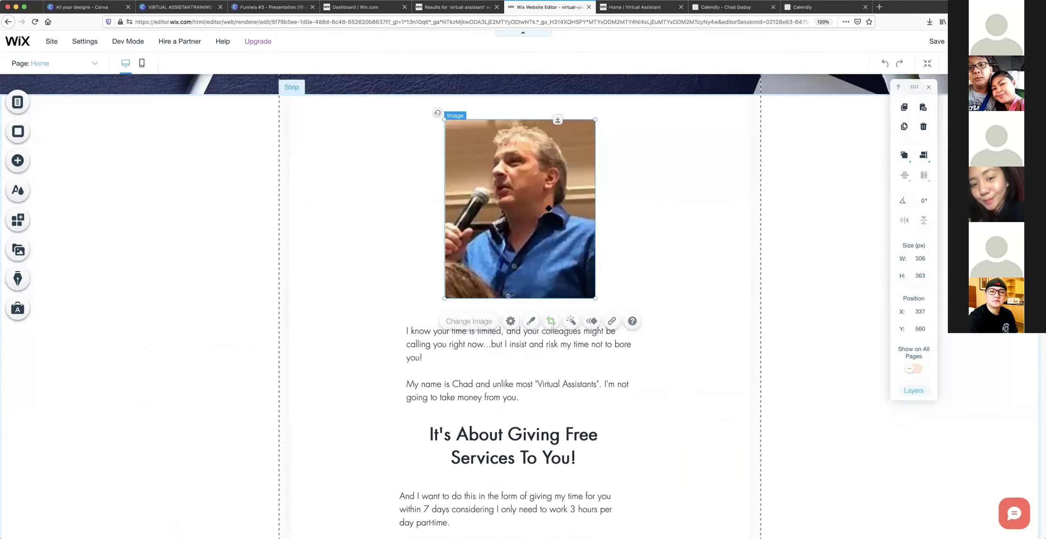
{"action": "left_click_drag", "start_coordinate": [548, 219], "coordinate": [552, 235]}
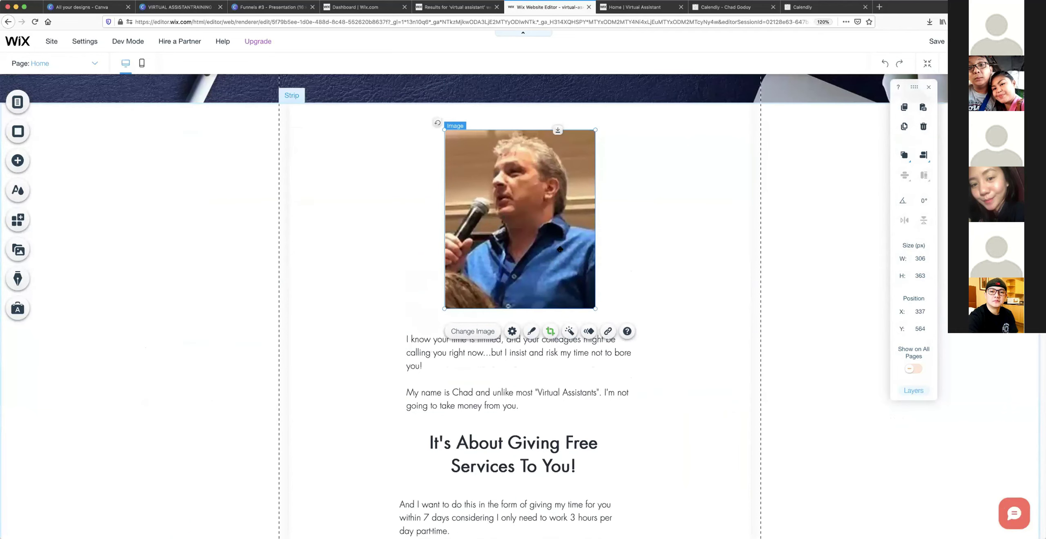
{"action": "left_click", "coordinate": [651, 225]}
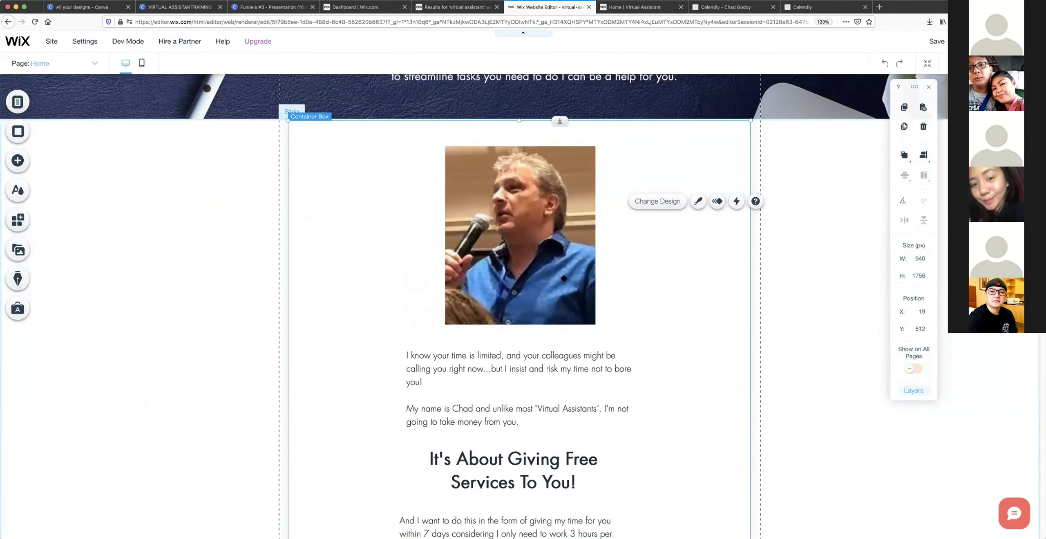
Move the "It's About Giving Free Services To You!" heading slightly down to Y 1184, closer to the body text below it.
{"action": "scroll", "coordinate": [542, 351], "scroll_direction": "down", "scroll_amount": 5}
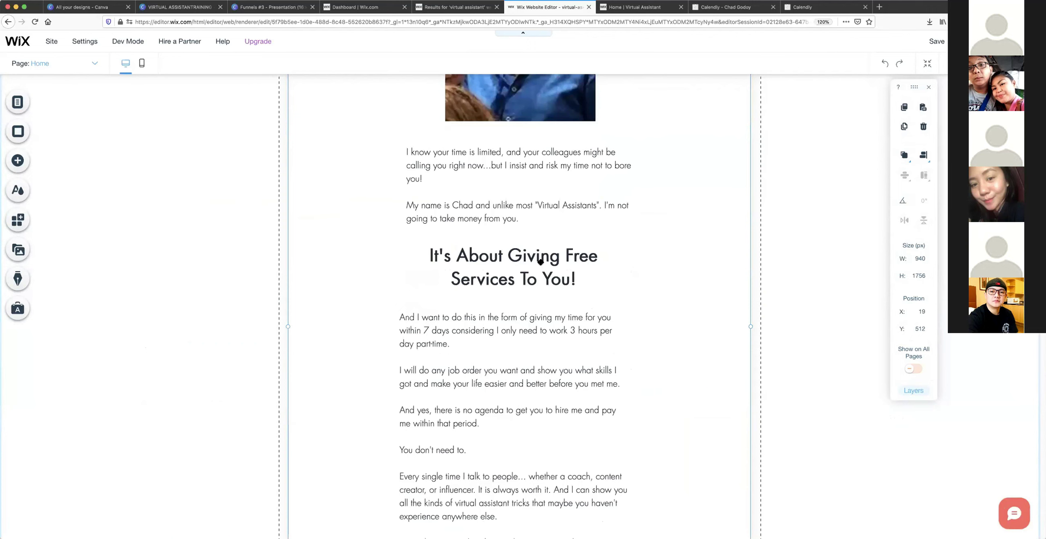
{"action": "scroll", "coordinate": [541, 250], "scroll_direction": "down", "scroll_amount": 1}
{"action": "left_click", "coordinate": [541, 250]}
{"action": "left_click_drag", "start_coordinate": [541, 253], "coordinate": [541, 257]}
{"action": "scroll", "coordinate": [540, 294], "scroll_direction": "down", "scroll_amount": 3}
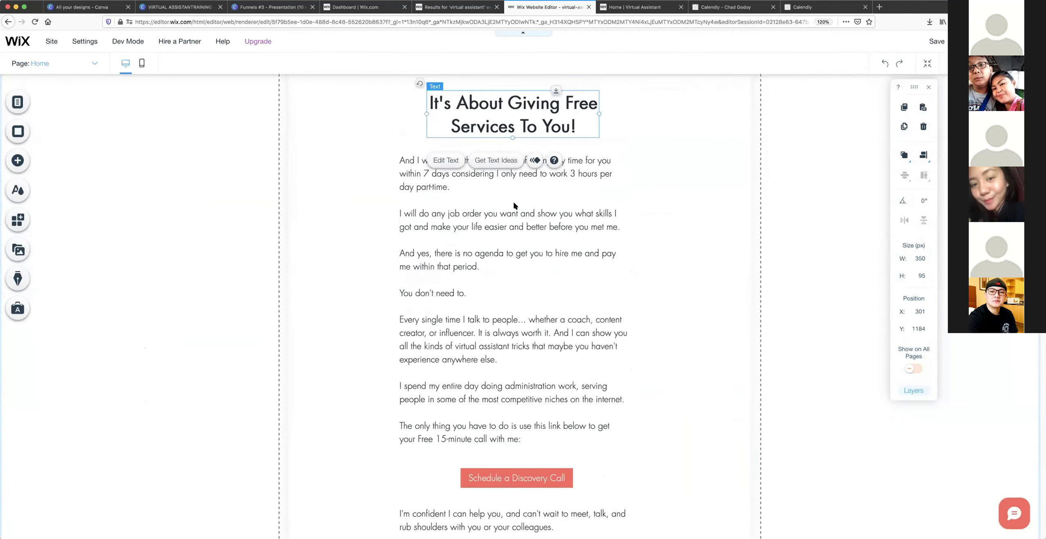
{"action": "left_click", "coordinate": [514, 221]}
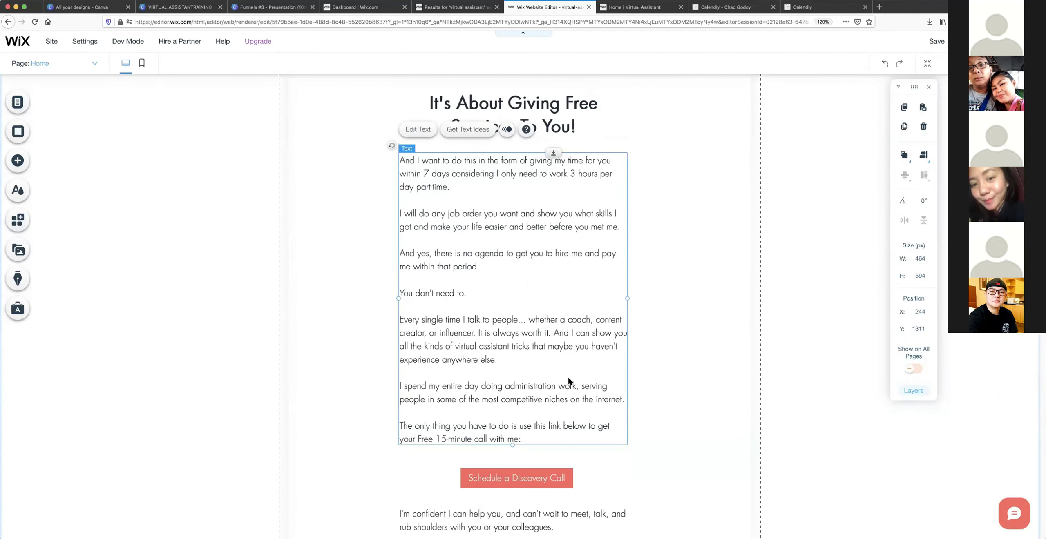
Move the closing strip's illustration slightly up to Y 3752, giving it more space above the heading.
{"action": "scroll", "coordinate": [569, 381], "scroll_direction": "down", "scroll_amount": 2}
{"action": "scroll", "coordinate": [569, 380], "scroll_direction": "down", "scroll_amount": 5}
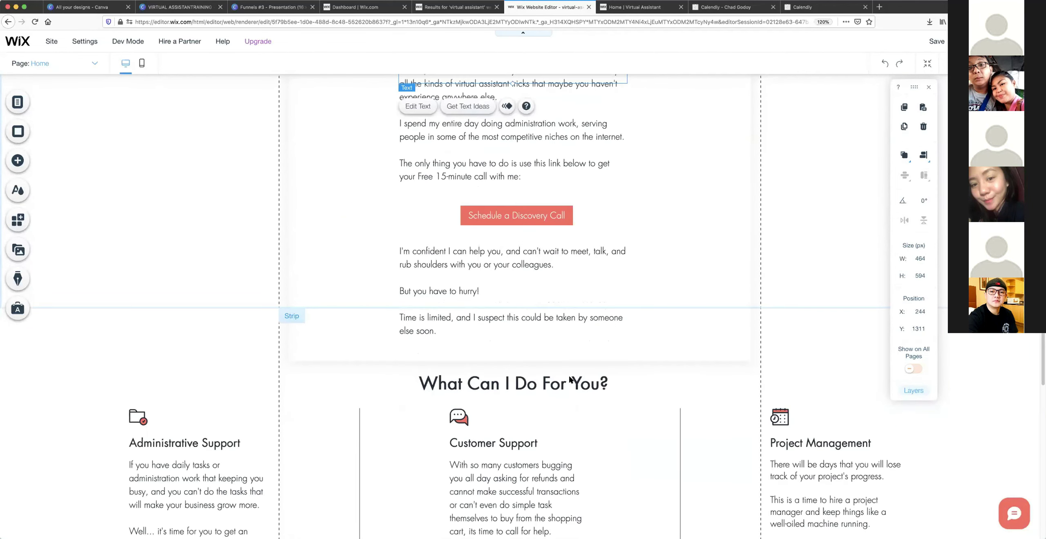
{"action": "scroll", "coordinate": [570, 380], "scroll_direction": "down", "scroll_amount": 7}
{"action": "scroll", "coordinate": [571, 378], "scroll_direction": "down", "scroll_amount": 10}
{"action": "left_click_drag", "start_coordinate": [540, 346], "coordinate": [540, 345]}
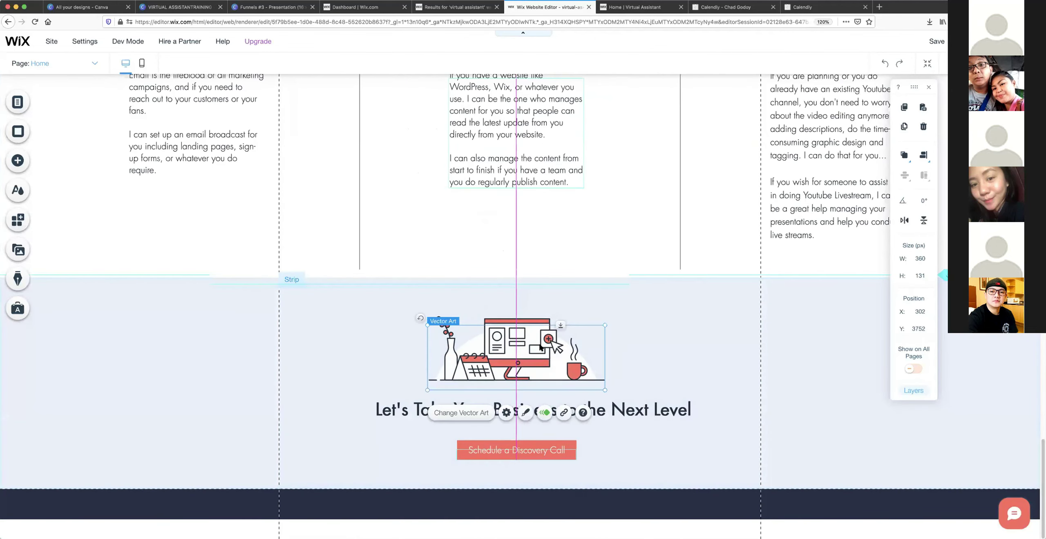
Save the site with the finished desktop layout of the home page.
{"action": "scroll", "coordinate": [539, 346], "scroll_direction": "up", "scroll_amount": 4}
{"action": "scroll", "coordinate": [539, 350], "scroll_direction": "up", "scroll_amount": 10}
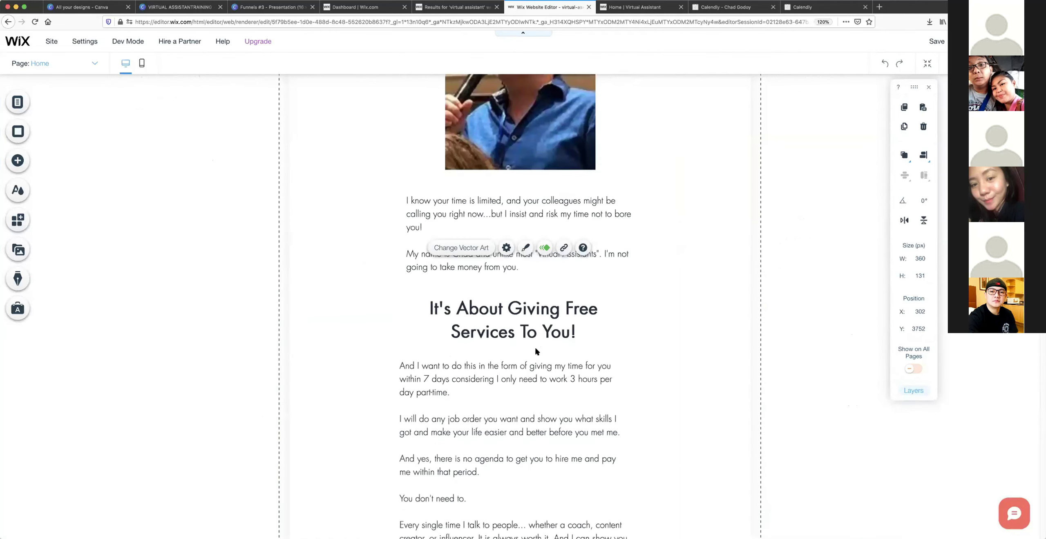
{"action": "scroll", "coordinate": [526, 351], "scroll_direction": "up", "scroll_amount": 8}
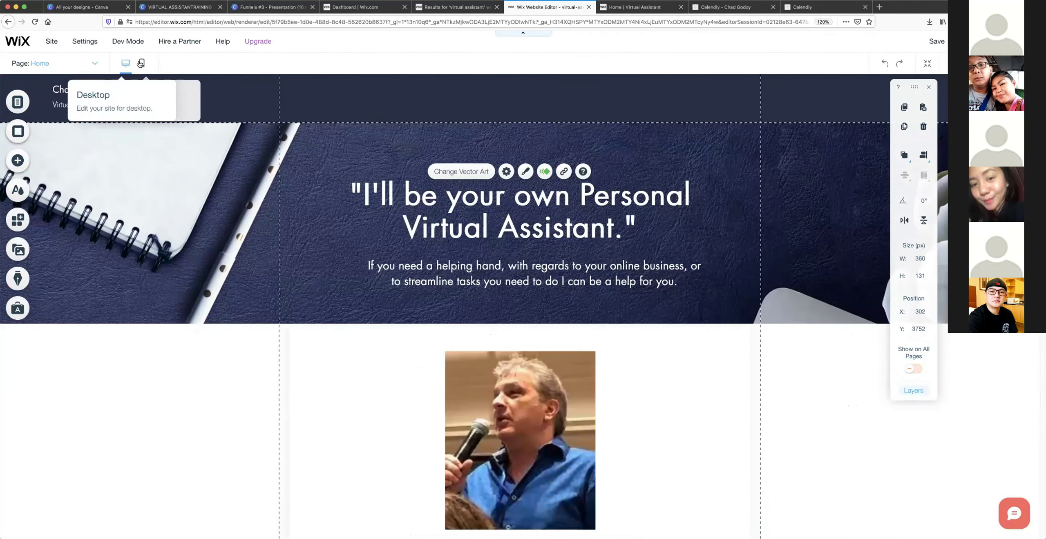
{"action": "key", "text": "super+s"}
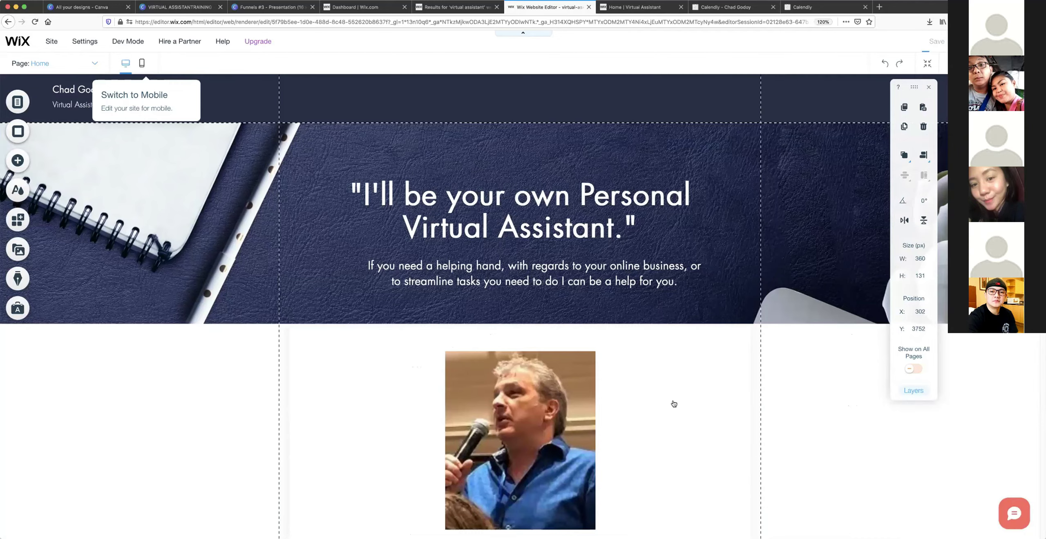
{"action": "key", "text": "super+s"}
{"action": "key", "text": "Escape"}
Switch to the mobile version and look through the home page's hero section, portrait and introduction text.
{"action": "left_click", "coordinate": [146, 64]}
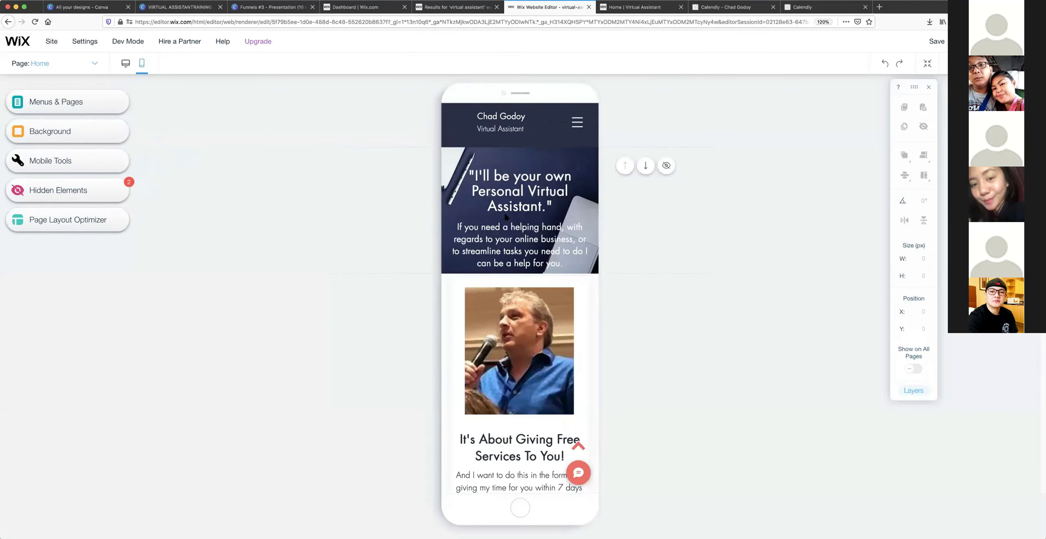
{"action": "scroll", "coordinate": [506, 217], "scroll_direction": "down", "scroll_amount": 5}
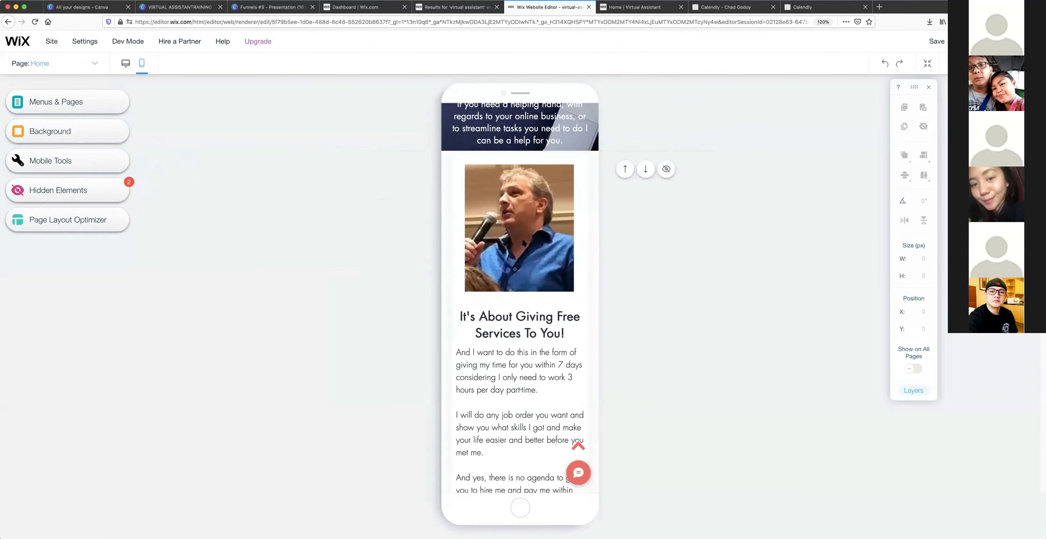
{"action": "scroll", "coordinate": [523, 241], "scroll_direction": "down", "scroll_amount": 6}
{"action": "scroll", "coordinate": [523, 237], "scroll_direction": "up", "scroll_amount": 10}
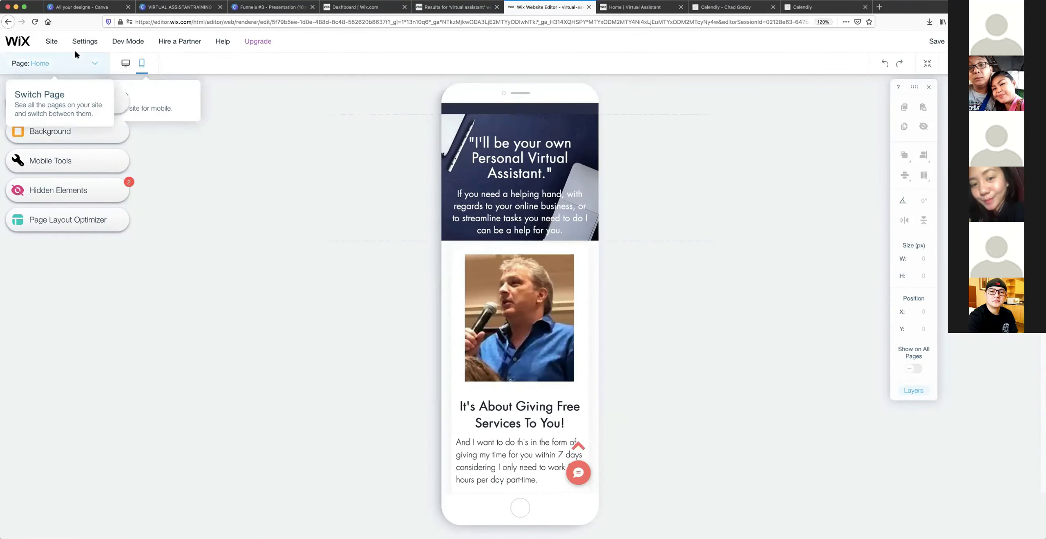
Return to the desktop version and nudge the paragraph beneath the portrait to X 257, Y 977.
{"action": "left_click", "coordinate": [127, 62]}
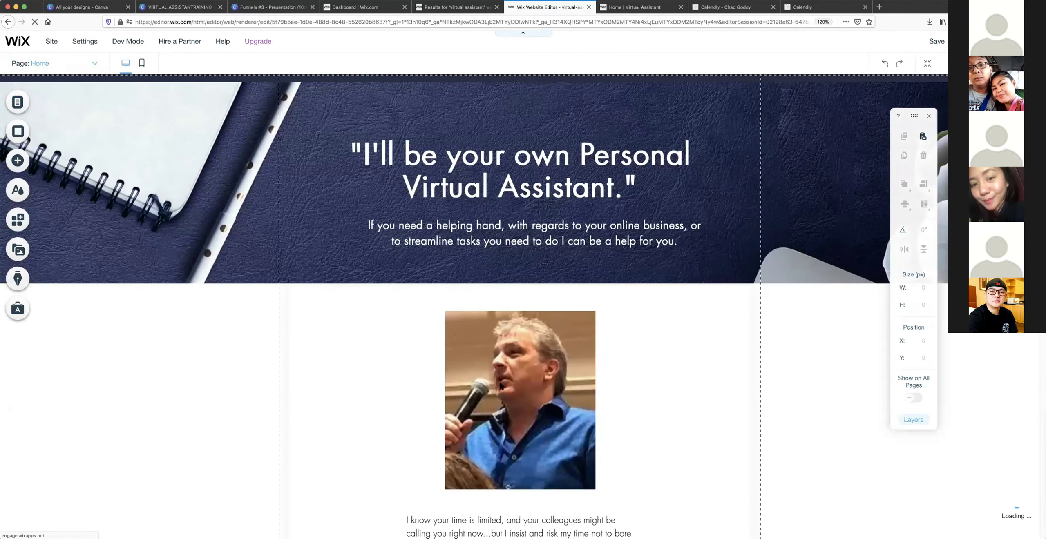
{"action": "scroll", "coordinate": [498, 381], "scroll_direction": "down", "scroll_amount": 4}
{"action": "left_click", "coordinate": [481, 378]}
{"action": "left_click_drag", "start_coordinate": [481, 376], "coordinate": [481, 377]}
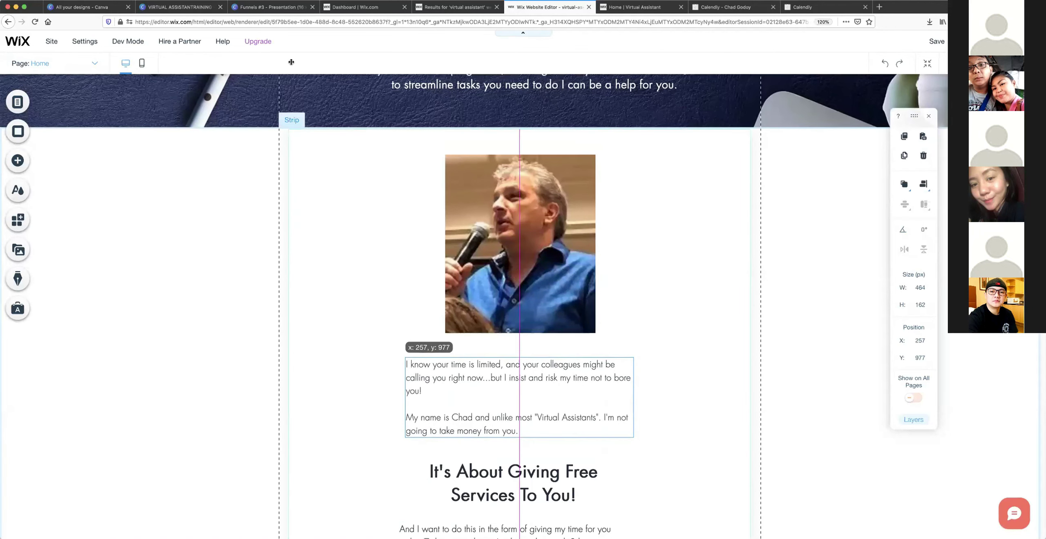
Reopen the mobile version and examine how the portrait, introduction text, Schedule a Discovery Call button and Administrative Support section are arranged.
{"action": "left_click", "coordinate": [140, 62]}
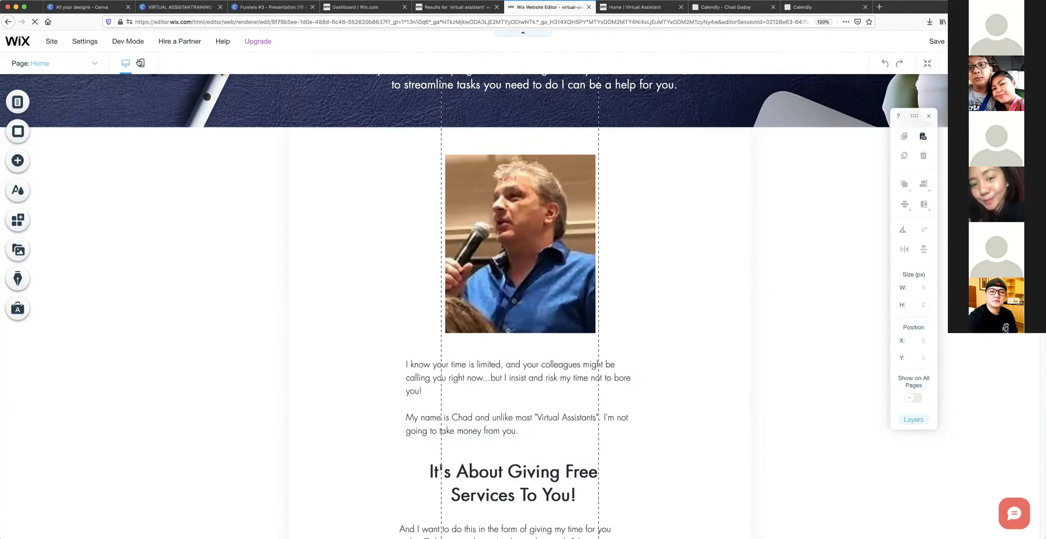
{"action": "scroll", "coordinate": [550, 313], "scroll_direction": "down", "scroll_amount": 3}
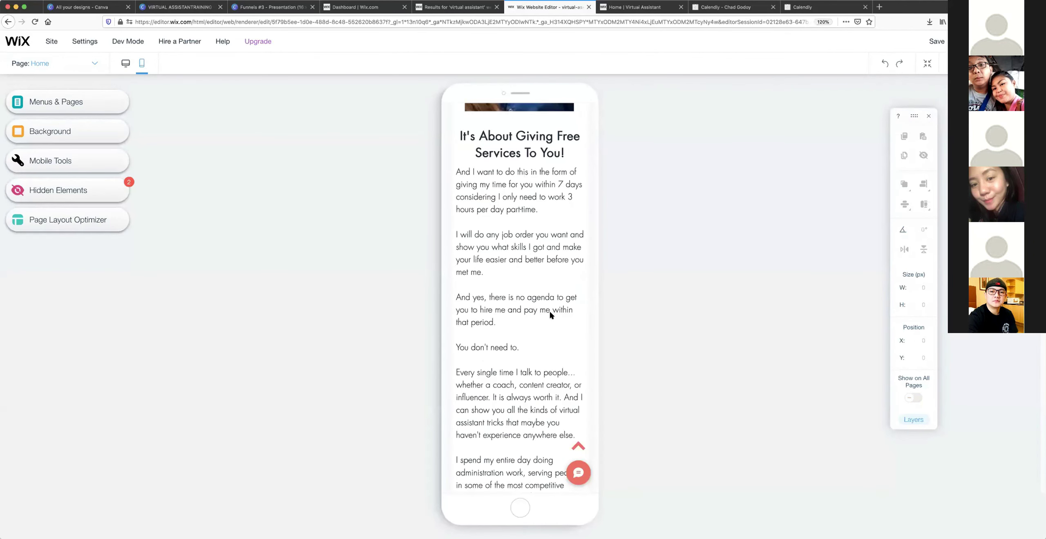
{"action": "scroll", "coordinate": [549, 312], "scroll_direction": "up", "scroll_amount": 1}
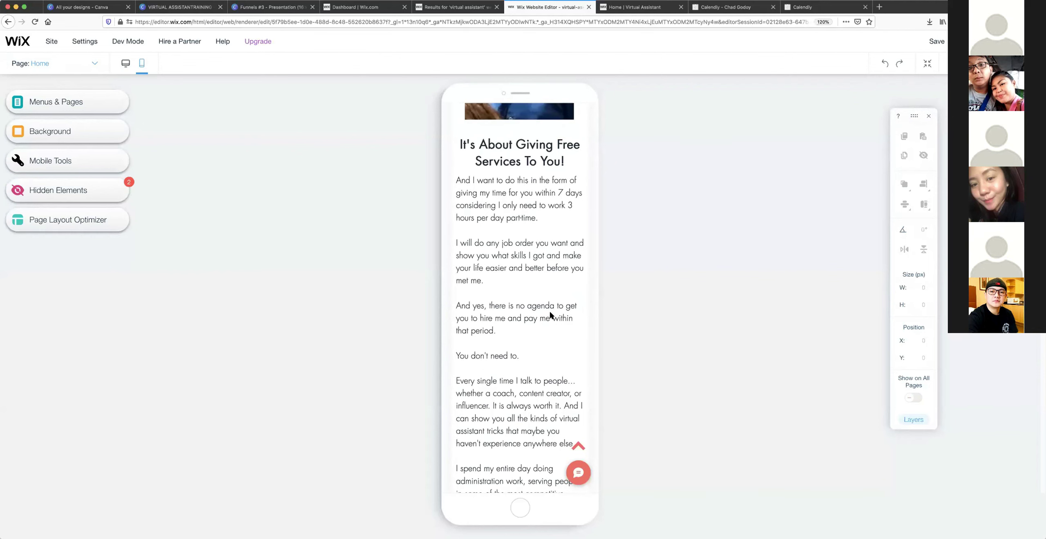
{"action": "scroll", "coordinate": [549, 313], "scroll_direction": "up", "scroll_amount": 3}
{"action": "left_click", "coordinate": [539, 190]}
{"action": "left_click_drag", "start_coordinate": [539, 190], "coordinate": [520, 240]}
{"action": "scroll", "coordinate": [598, 245], "scroll_direction": "down", "scroll_amount": 2}
{"action": "scroll", "coordinate": [597, 269], "scroll_direction": "down", "scroll_amount": 10}
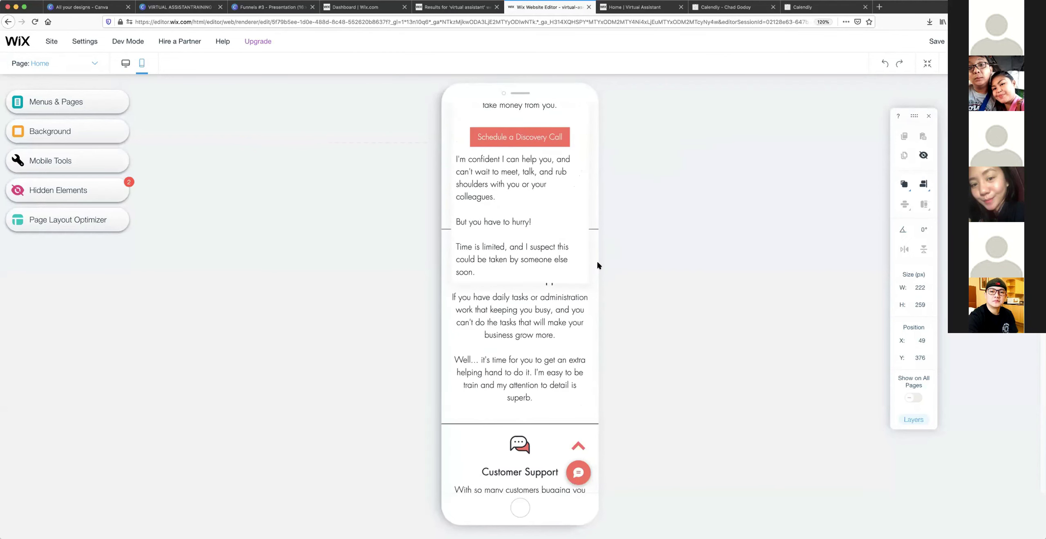
{"action": "left_click", "coordinate": [573, 261]}
{"action": "left_click", "coordinate": [621, 241]}
{"action": "scroll", "coordinate": [520, 339], "scroll_direction": "down", "scroll_amount": 6}
{"action": "scroll", "coordinate": [512, 339], "scroll_direction": "up", "scroll_amount": 6}
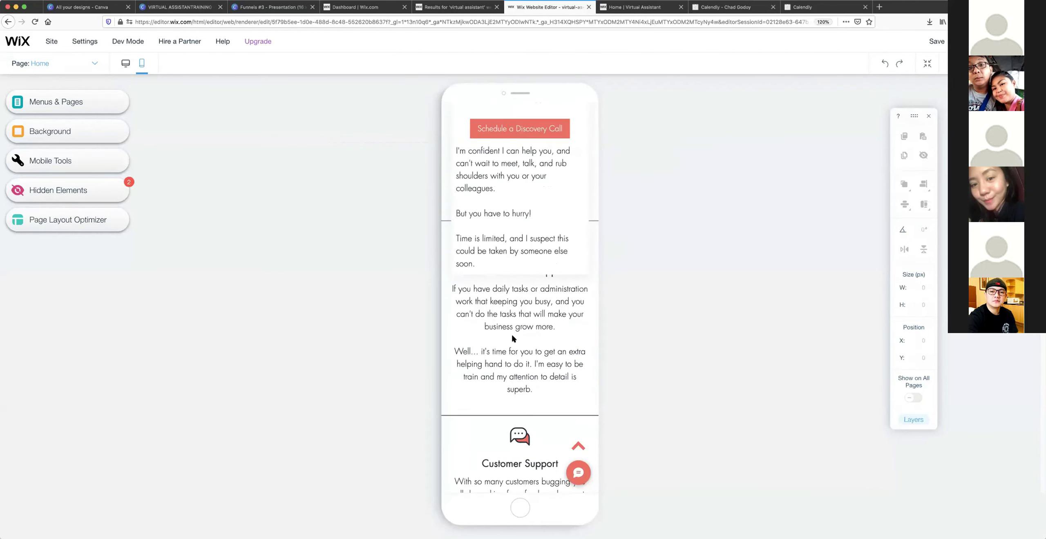
Compare the home page's mobile introduction text and discovery call area with the published page and the desktop layout.
{"action": "scroll", "coordinate": [528, 289], "scroll_direction": "up", "scroll_amount": 2}
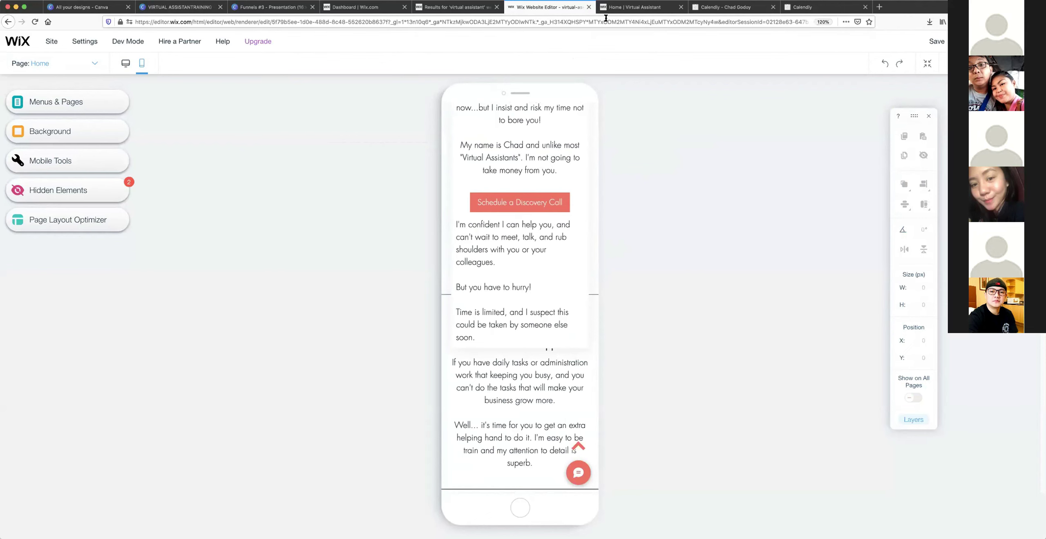
{"action": "left_click", "coordinate": [618, 7]}
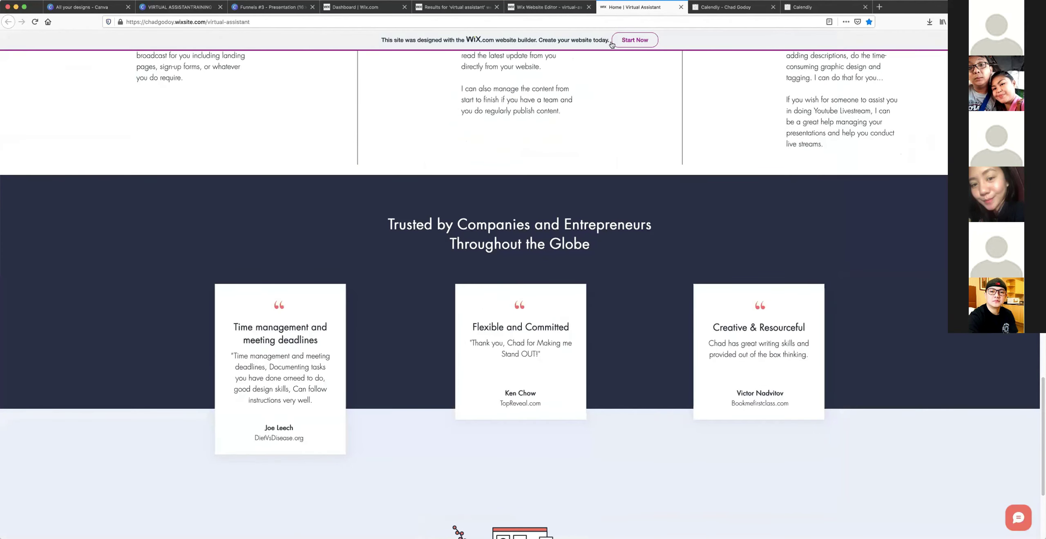
{"action": "left_click", "coordinate": [544, 7]}
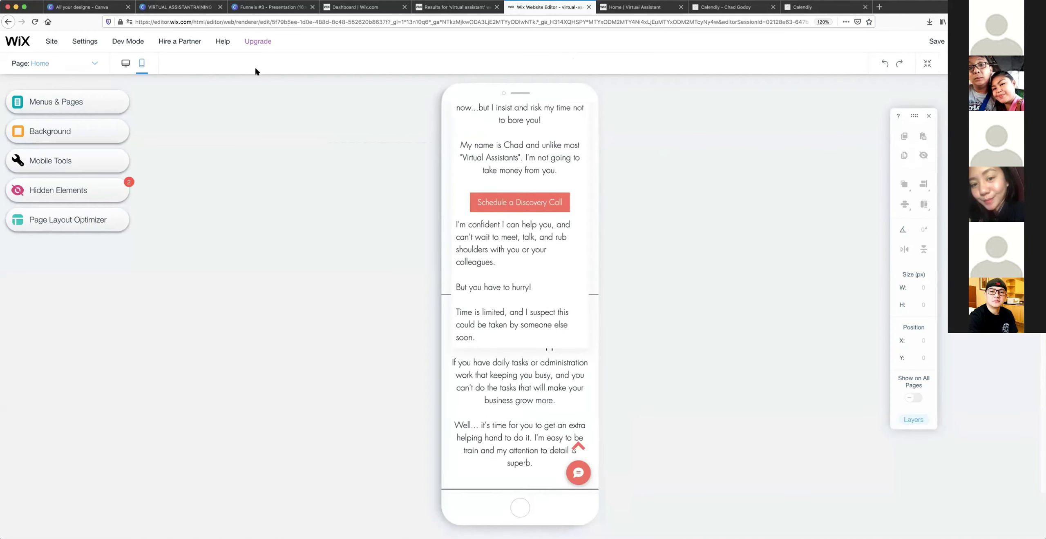
{"action": "left_click", "coordinate": [125, 63]}
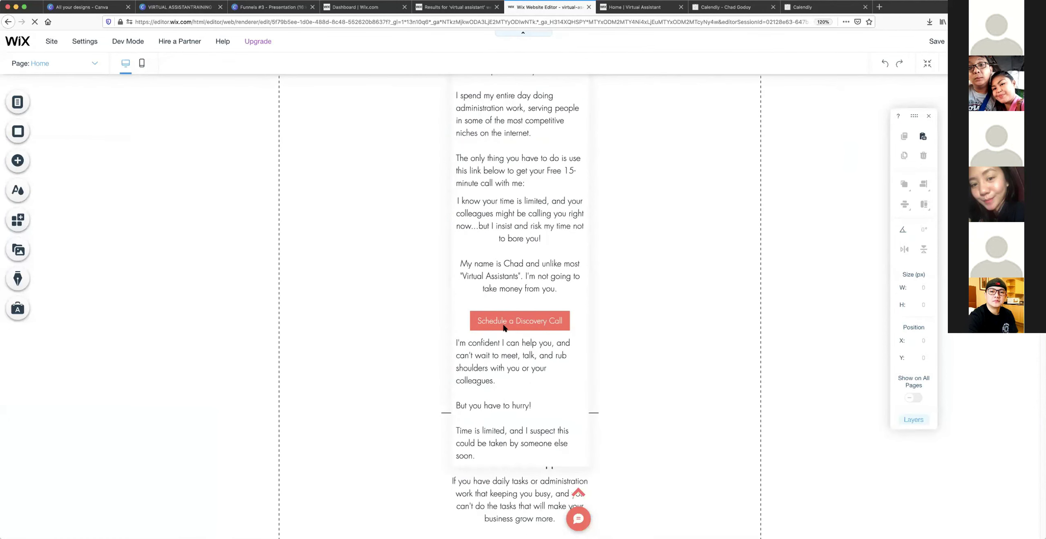
{"action": "scroll", "coordinate": [425, 384], "scroll_direction": "down", "scroll_amount": 3}
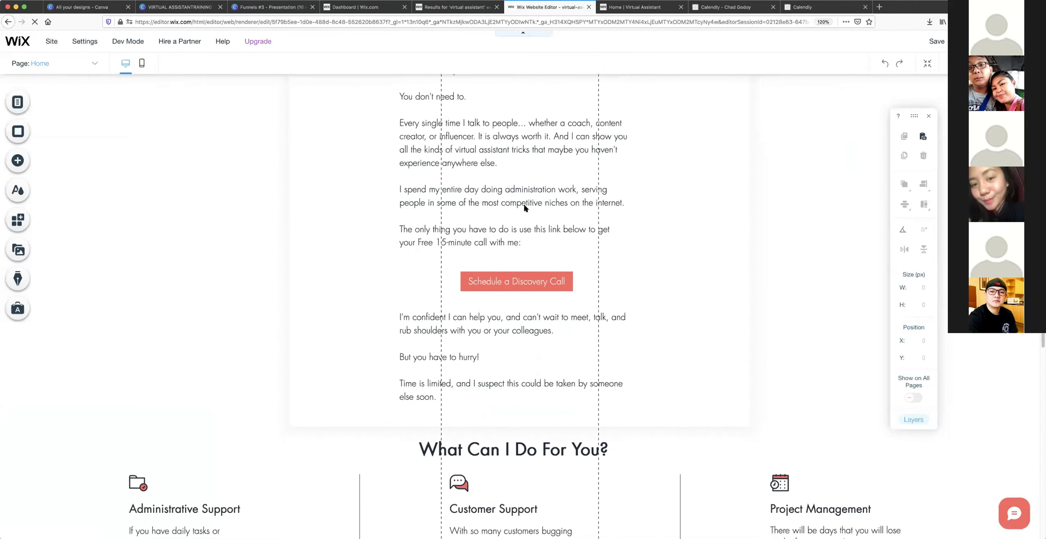
{"action": "scroll", "coordinate": [523, 203], "scroll_direction": "down", "scroll_amount": 5}
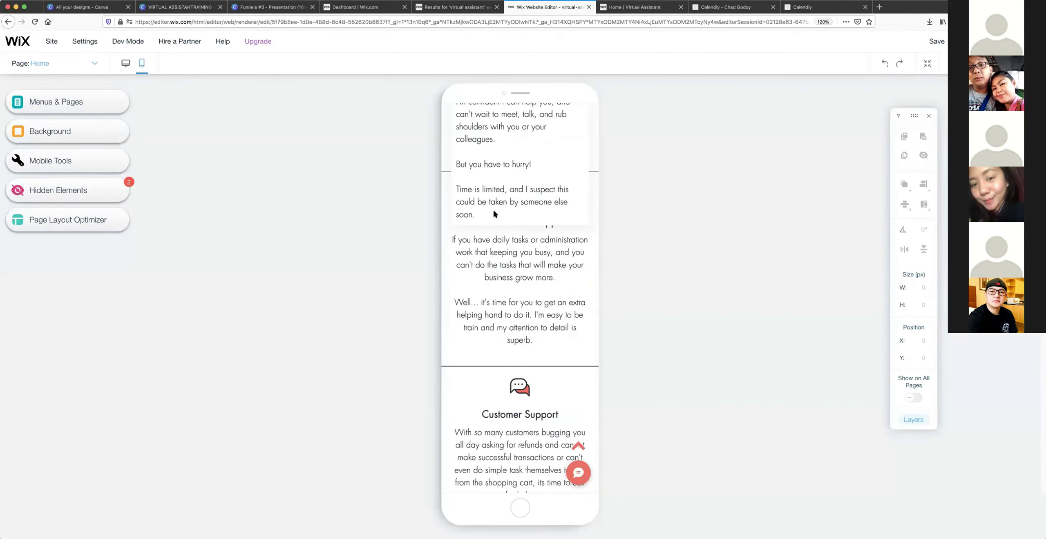
{"action": "scroll", "coordinate": [485, 212], "scroll_direction": "up", "scroll_amount": 2}
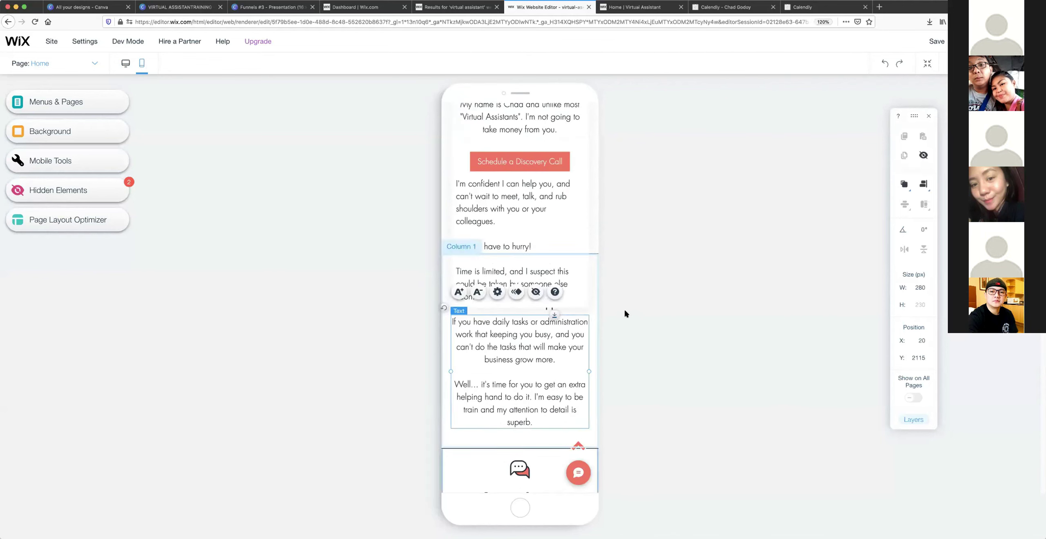
Move the Administrative Support column down, clear of the introduction text above it, and save the site.
{"action": "left_click", "coordinate": [591, 255]}
{"action": "left_click_drag", "start_coordinate": [558, 254], "coordinate": [554, 313]}
{"action": "left_click_drag", "start_coordinate": [551, 349], "coordinate": [652, 281]}
{"action": "left_click", "coordinate": [653, 282]}
{"action": "scroll", "coordinate": [652, 278], "scroll_direction": "up", "scroll_amount": 10}
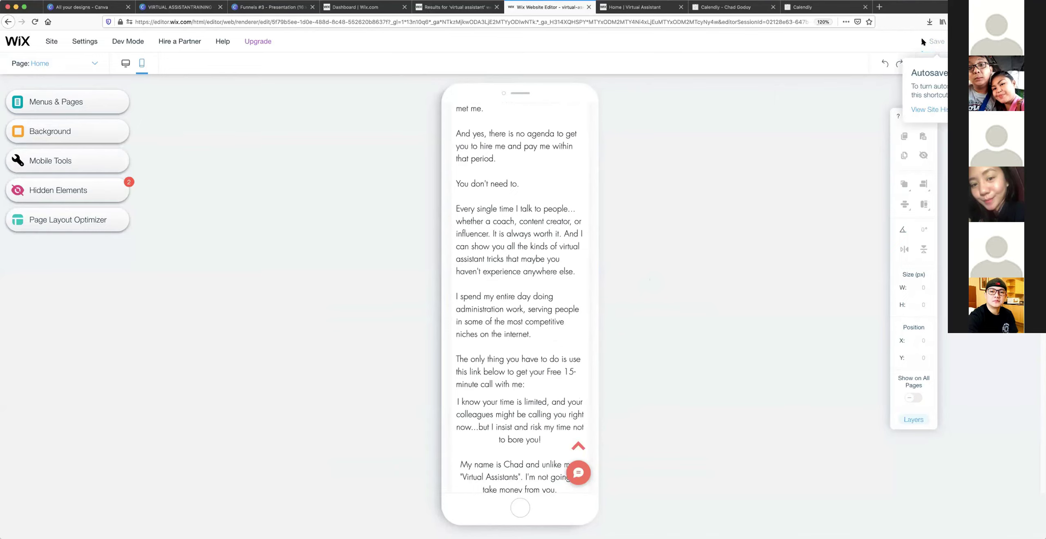
{"action": "left_click", "coordinate": [922, 40]}
{"action": "left_click", "coordinate": [671, 404]}
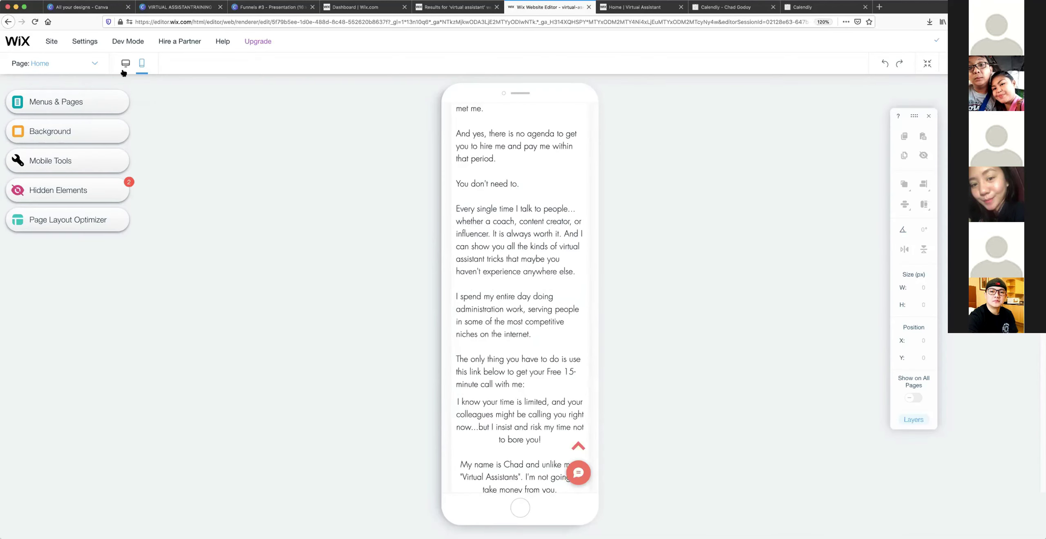
Check the position of the "I know your time is limited" paragraph in the desktop version and return to the mobile version.
{"action": "left_click", "coordinate": [125, 63]}
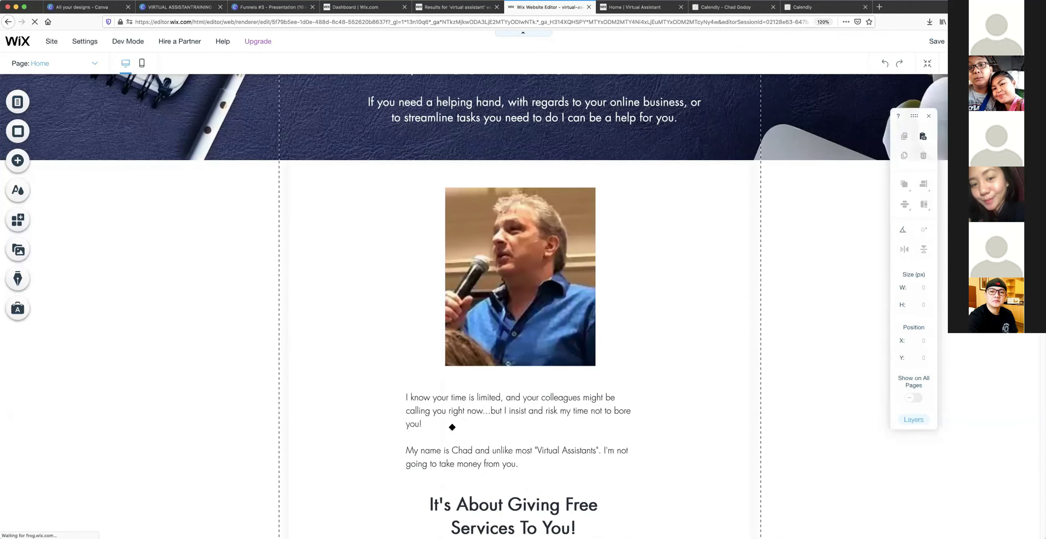
{"action": "left_click", "coordinate": [452, 427]}
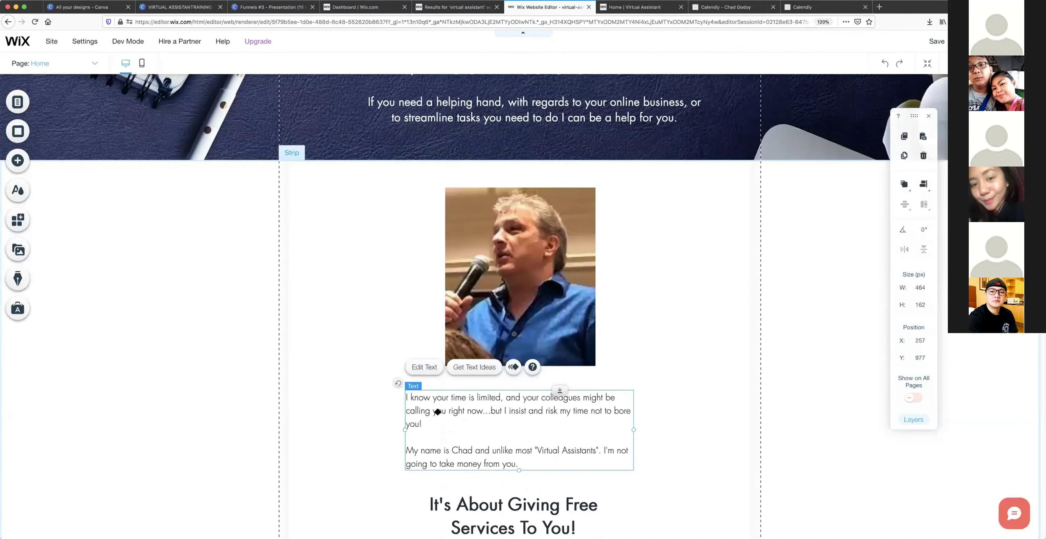
{"action": "left_click", "coordinate": [142, 64]}
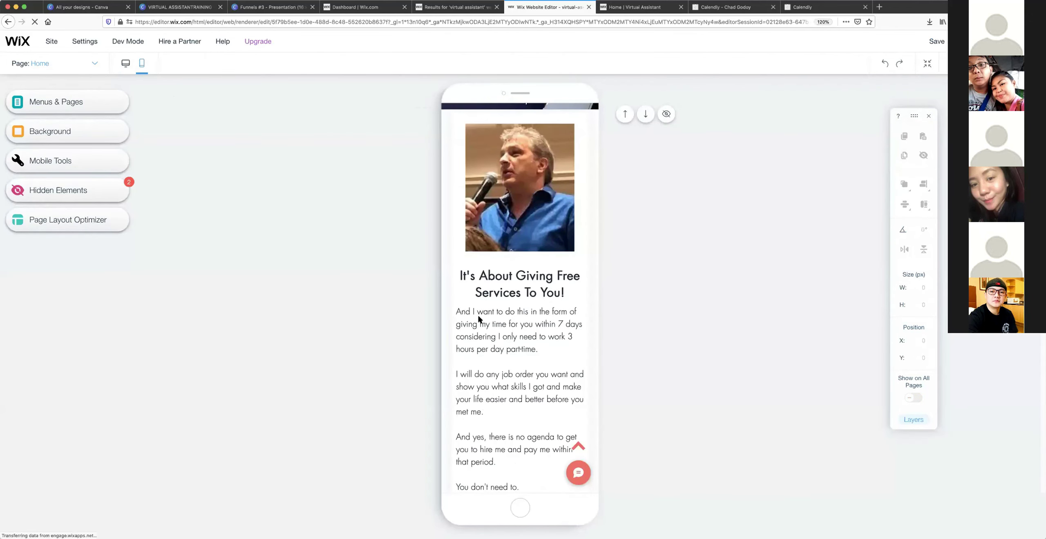
Move the "I know your time is limited" paragraph from above the Schedule a Discovery Call button up to X 30, Y 643.
{"action": "scroll", "coordinate": [478, 319], "scroll_direction": "down", "scroll_amount": 5}
{"action": "scroll", "coordinate": [480, 318], "scroll_direction": "down", "scroll_amount": 3}
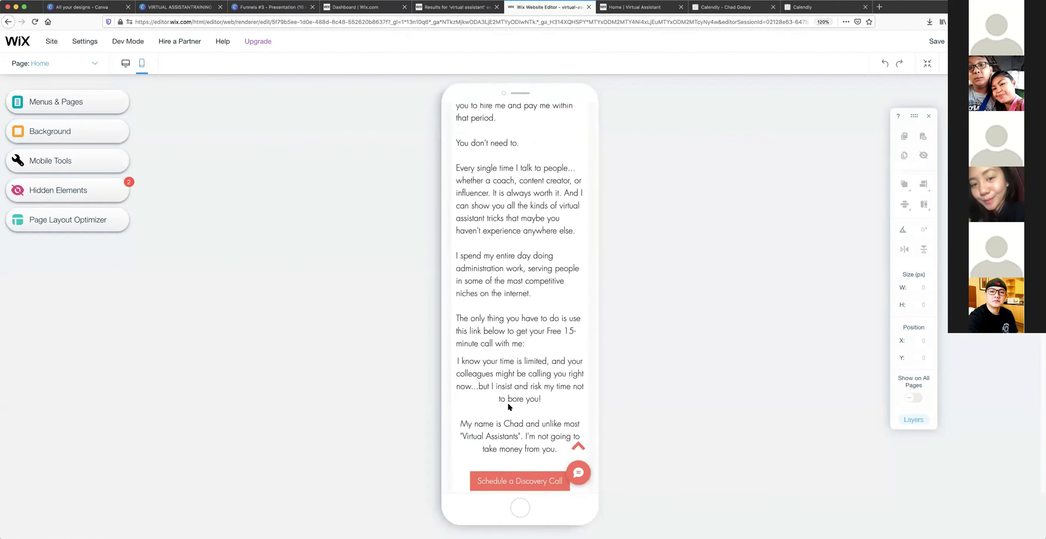
{"action": "left_click", "coordinate": [512, 380]}
{"action": "scroll", "coordinate": [523, 374], "scroll_direction": "up", "scroll_amount": 1}
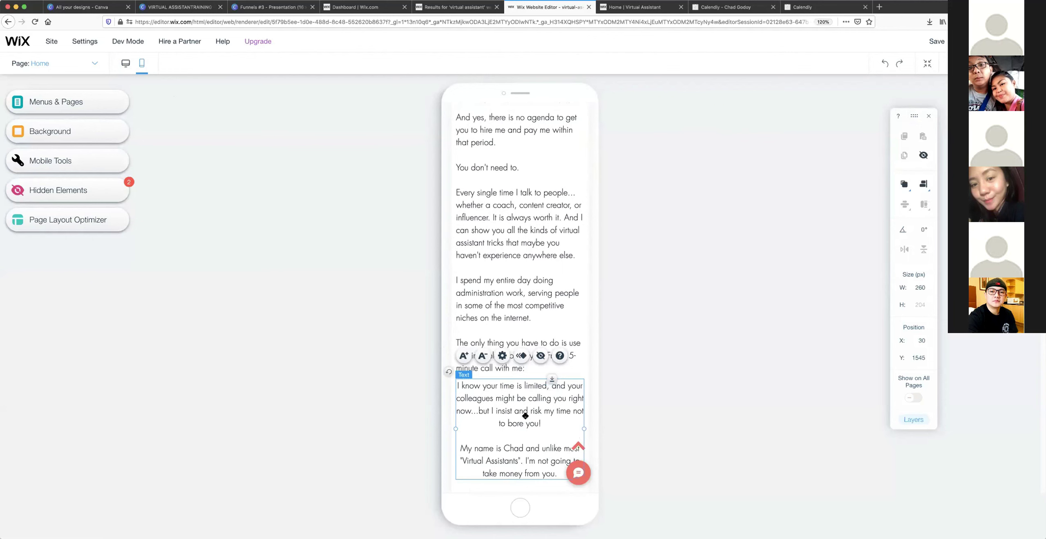
{"action": "left_click_drag", "start_coordinate": [527, 376], "coordinate": [523, 177]}
{"action": "scroll", "coordinate": [514, 243], "scroll_direction": "down", "scroll_amount": 3}
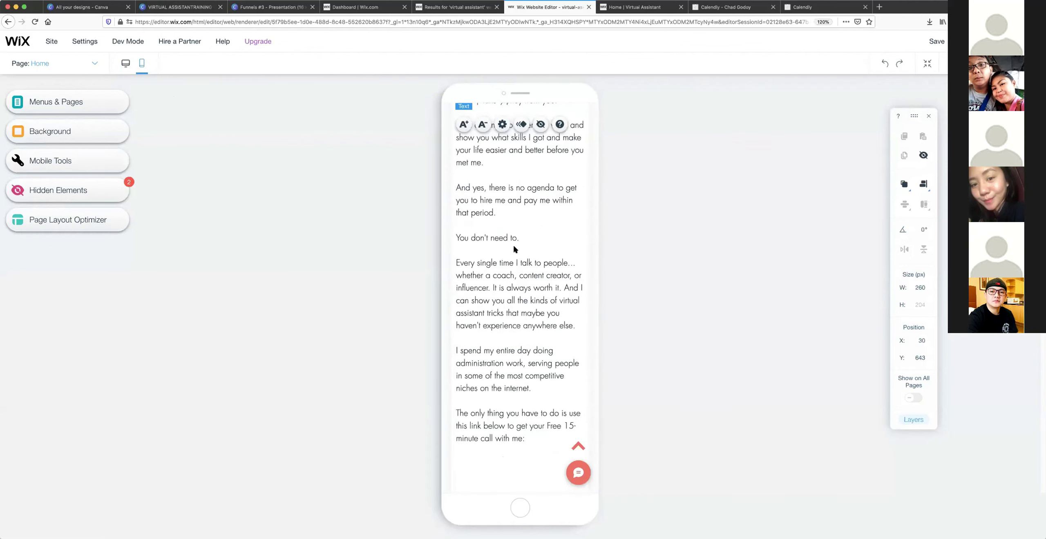
Move the "And I want to do this" text down to Y 944 and the "I know your time is limited" paragraph to Y 687.
{"action": "scroll", "coordinate": [515, 251], "scroll_direction": "down", "scroll_amount": 2}
{"action": "left_click_drag", "start_coordinate": [515, 247], "coordinate": [519, 308]}
{"action": "scroll", "coordinate": [522, 229], "scroll_direction": "up", "scroll_amount": 5}
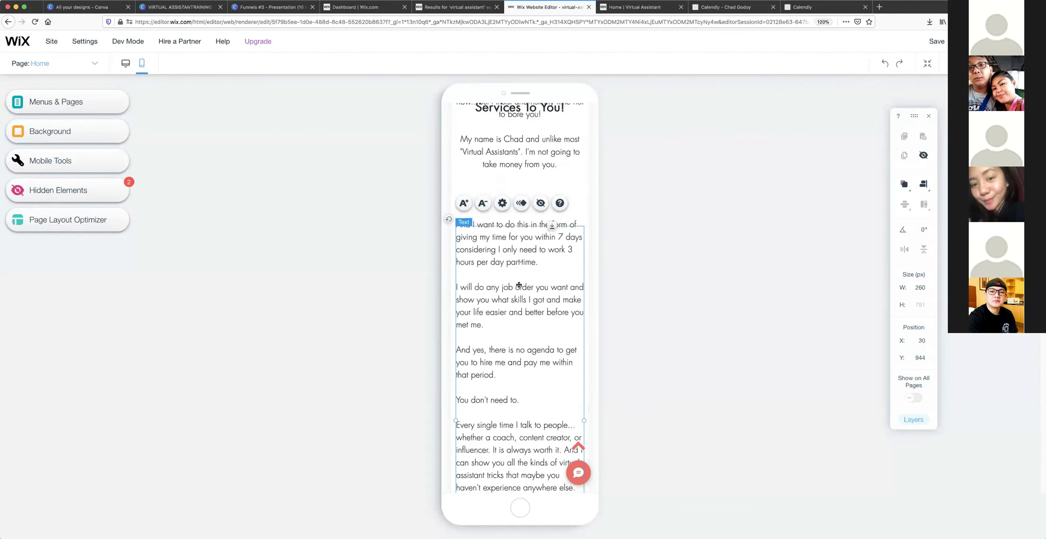
{"action": "mouse_move", "coordinate": [522, 227]}
{"action": "left_mouse_down"}
{"action": "mouse_move", "coordinate": [520, 272]}
{"action": "mouse_move", "coordinate": [520, 244]}
{"action": "left_mouse_up"}
{"action": "left_click", "coordinate": [645, 143]}
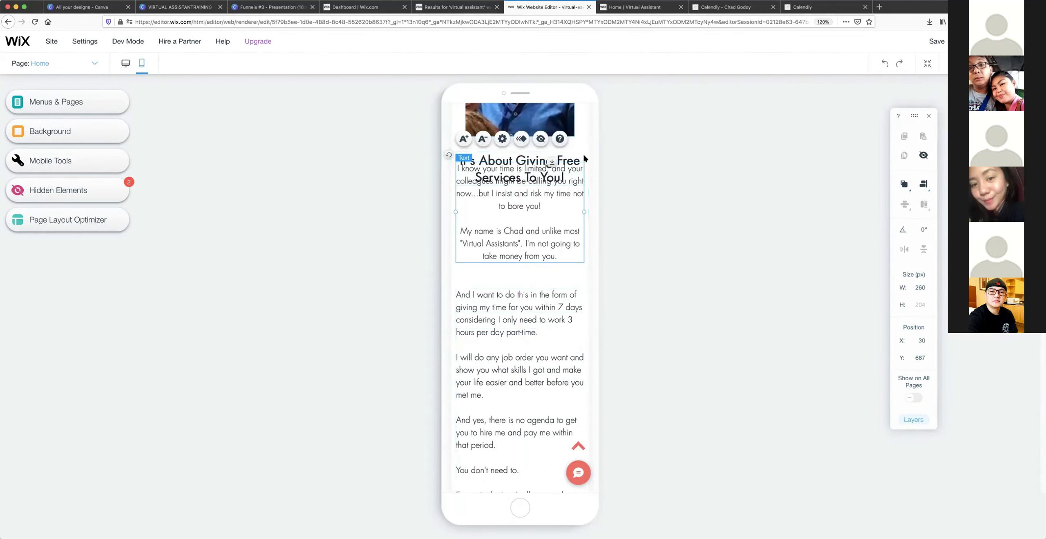
Place the "It's About Giving Free Services To You!" heading at X 30, Y 910, and shift the following body text below it.
{"action": "left_click_drag", "start_coordinate": [571, 162], "coordinate": [565, 278]}
{"action": "scroll", "coordinate": [523, 235], "scroll_direction": "down", "scroll_amount": 3}
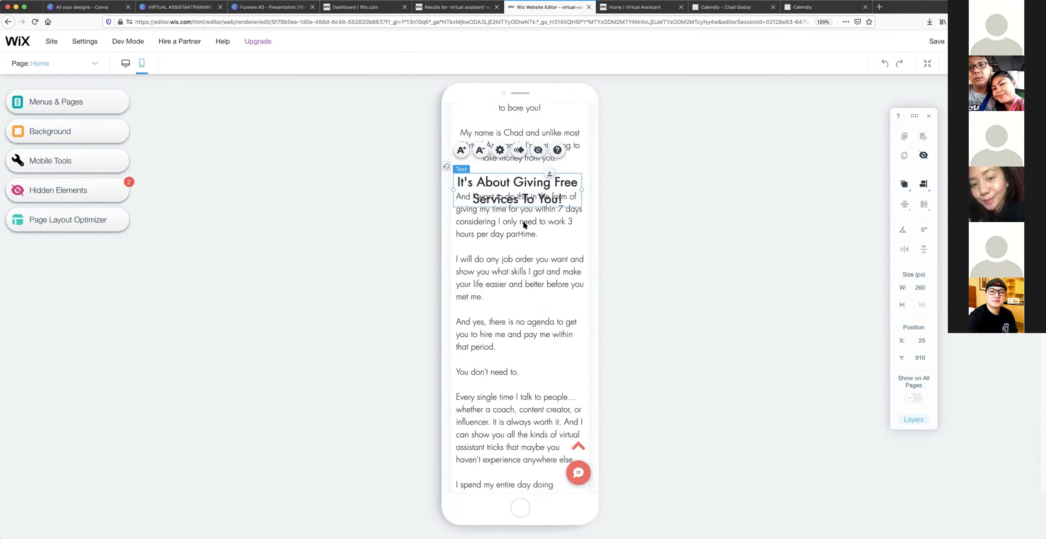
{"action": "left_click", "coordinate": [544, 250]}
{"action": "scroll", "coordinate": [543, 253], "scroll_direction": "up", "scroll_amount": 3}
{"action": "left_click", "coordinate": [535, 258]}
{"action": "left_click_drag", "start_coordinate": [535, 259], "coordinate": [535, 260]}
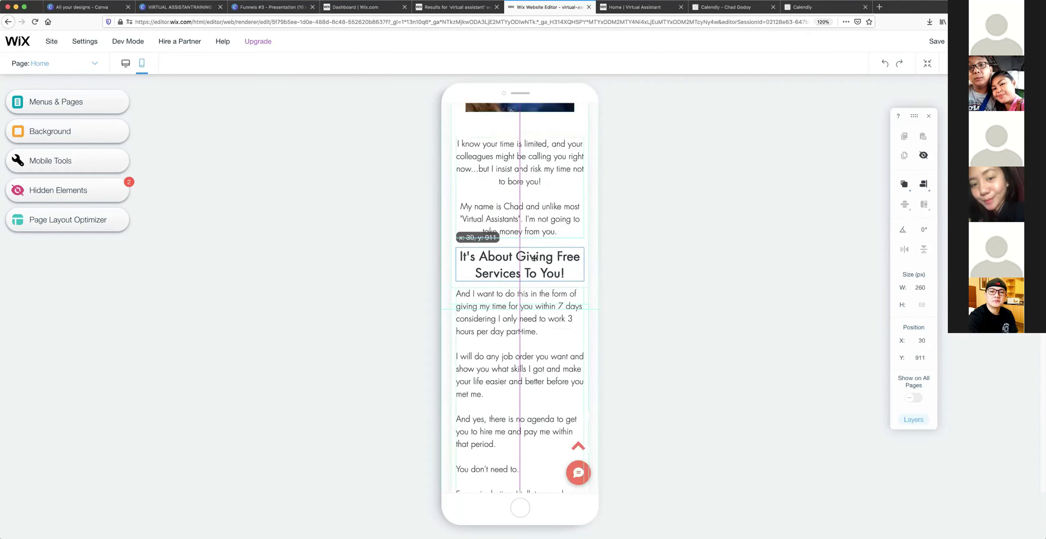
{"action": "left_click", "coordinate": [687, 198]}
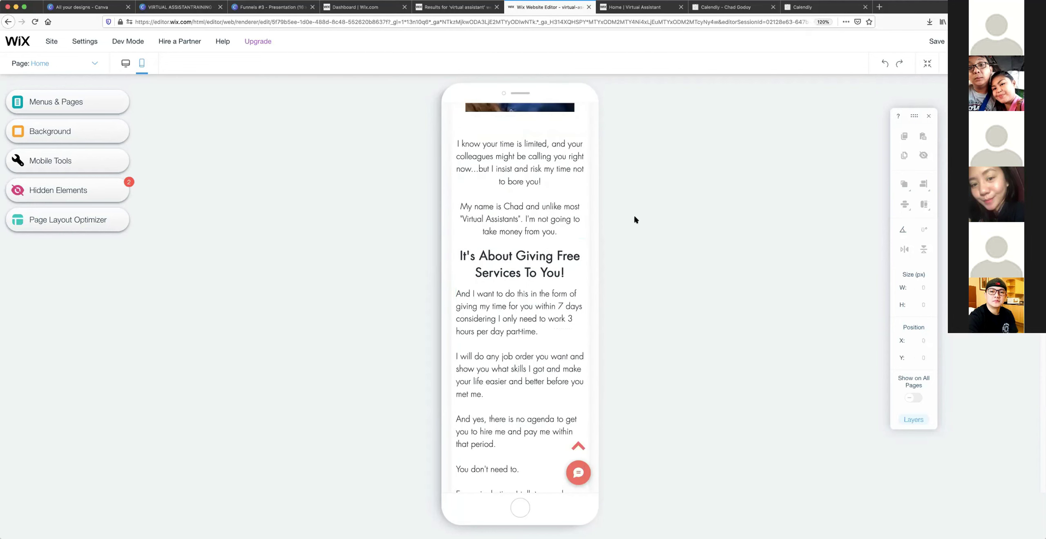
{"action": "left_click", "coordinate": [493, 268]}
{"action": "left_click", "coordinate": [672, 223]}
{"action": "left_click", "coordinate": [562, 257]}
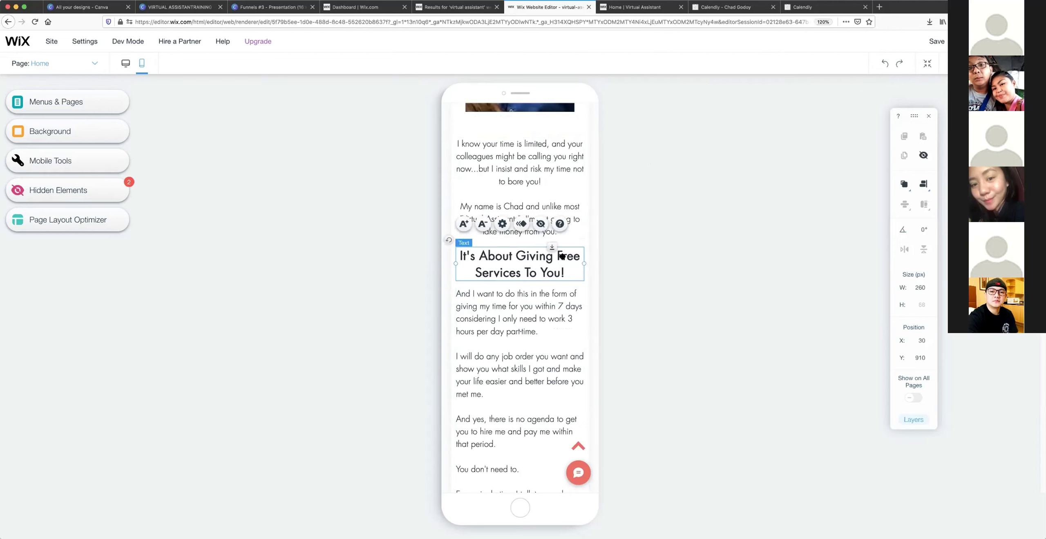
{"action": "left_click", "coordinate": [622, 231]}
Move the "I'm confident I can help you" text slightly down and place the Schedule a Discovery Call button at X 58, Y 1784.
{"action": "scroll", "coordinate": [624, 205], "scroll_direction": "down", "scroll_amount": 7}
{"action": "scroll", "coordinate": [619, 201], "scroll_direction": "down", "scroll_amount": 4}
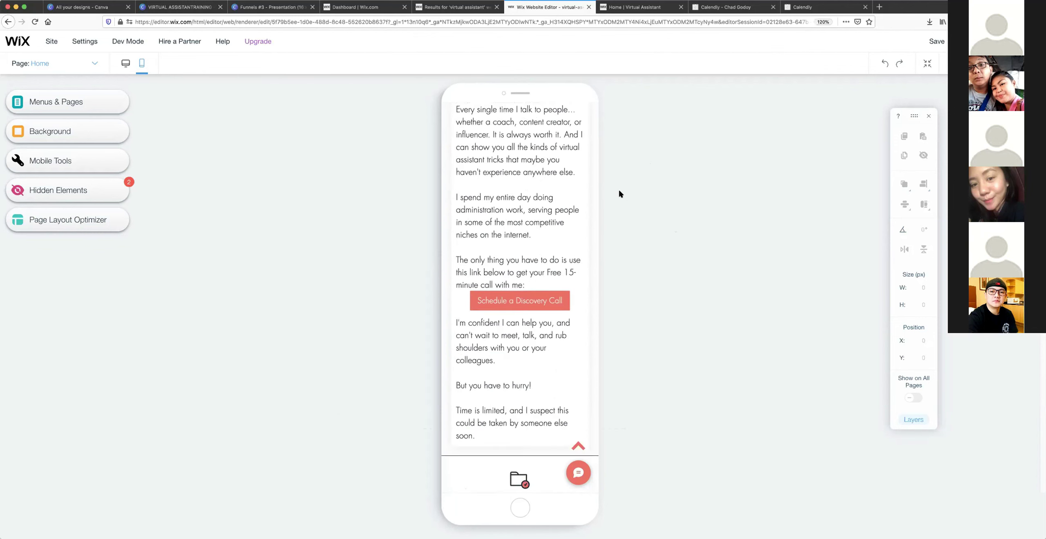
{"action": "left_click", "coordinate": [580, 294]}
{"action": "left_click", "coordinate": [602, 334]}
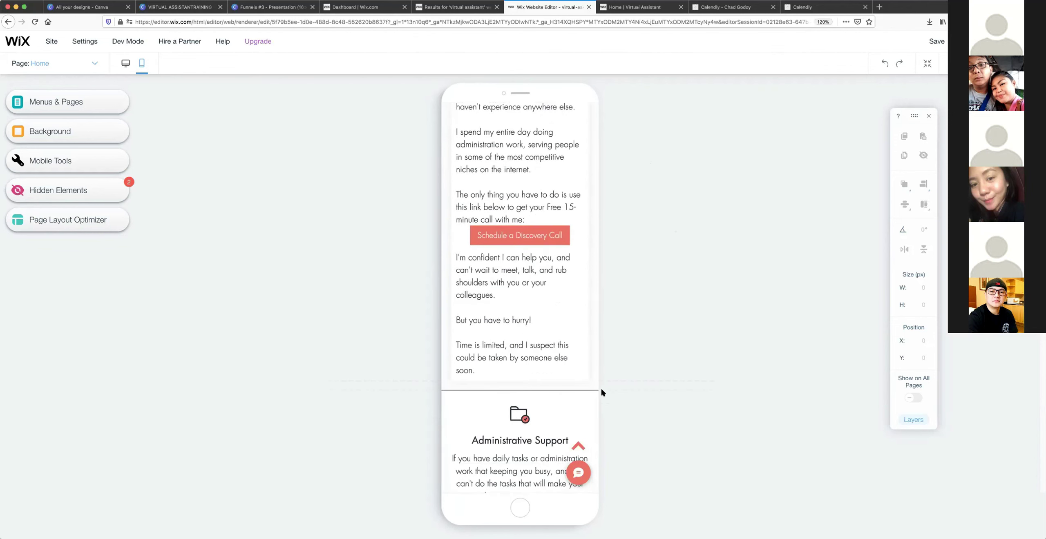
{"action": "left_click", "coordinate": [530, 268]}
{"action": "left_click_drag", "start_coordinate": [529, 269], "coordinate": [529, 277]}
{"action": "left_click", "coordinate": [670, 214]}
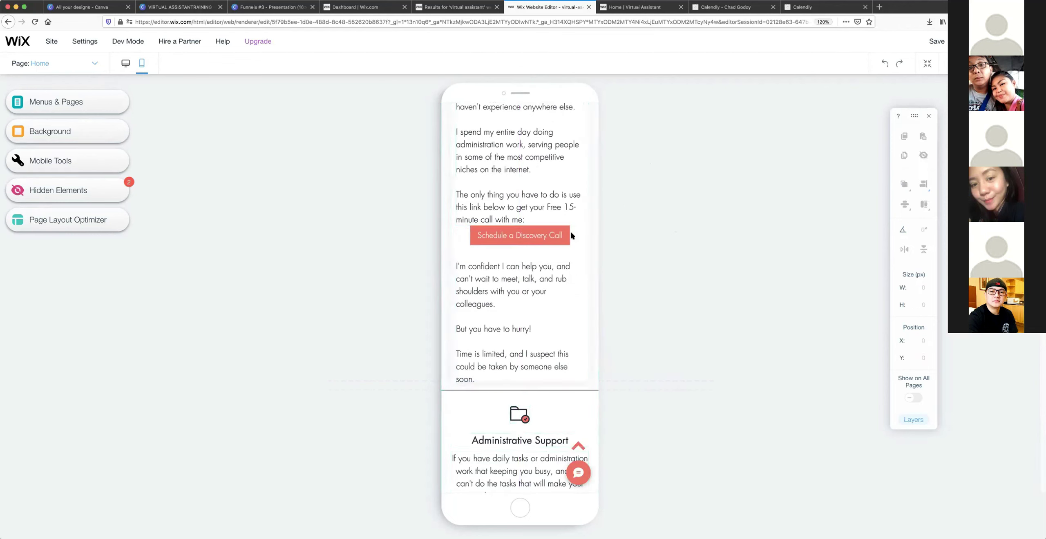
{"action": "mouse_move", "coordinate": [546, 236]}
{"action": "left_mouse_down"}
{"action": "mouse_move", "coordinate": [544, 245]}
{"action": "mouse_move", "coordinate": [552, 238]}
{"action": "left_mouse_up"}
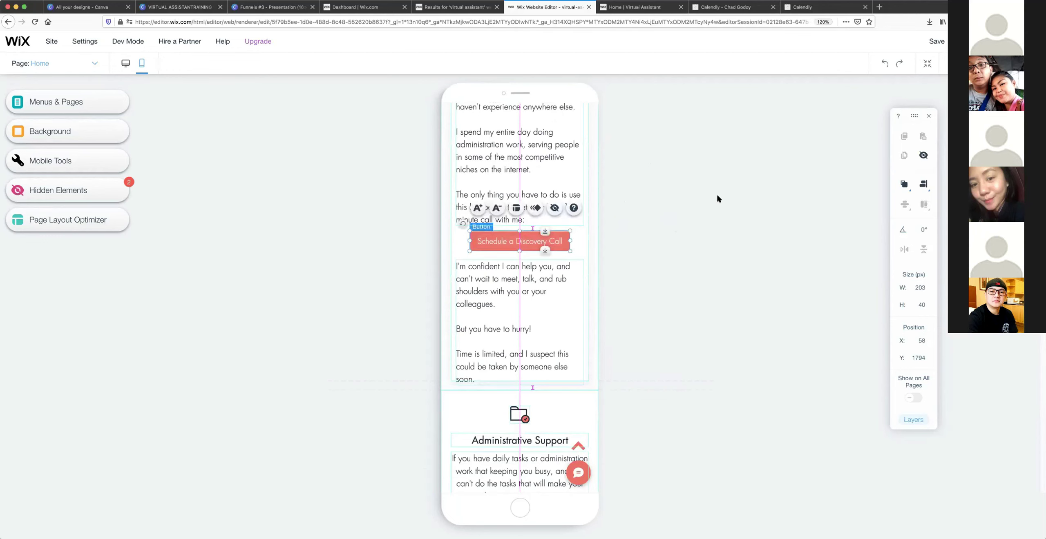
{"action": "left_click", "coordinate": [716, 193]}
Move the "I know your time is limited" paragraph up to X 30, Y 679, keeping the heading below it at Y 910.
{"action": "scroll", "coordinate": [713, 188], "scroll_direction": "up", "scroll_amount": 5}
{"action": "scroll", "coordinate": [711, 186], "scroll_direction": "up", "scroll_amount": 7}
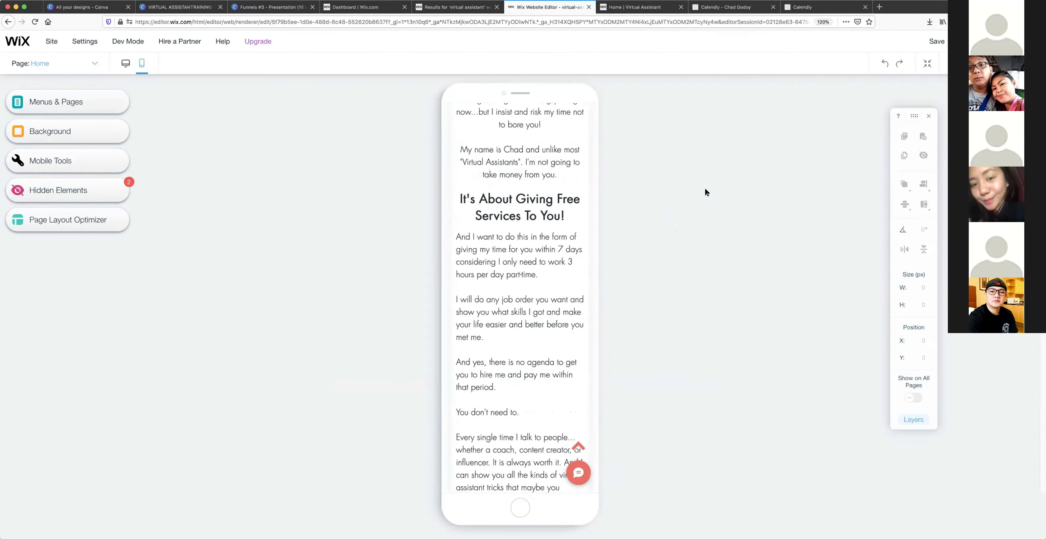
{"action": "left_click", "coordinate": [549, 252]}
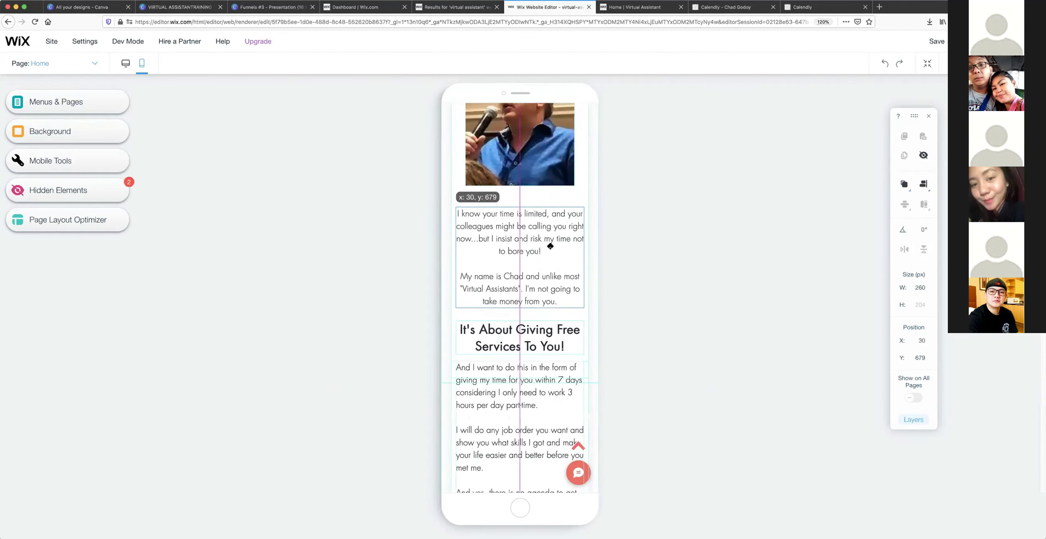
{"action": "left_click_drag", "start_coordinate": [554, 329], "coordinate": [554, 326]}
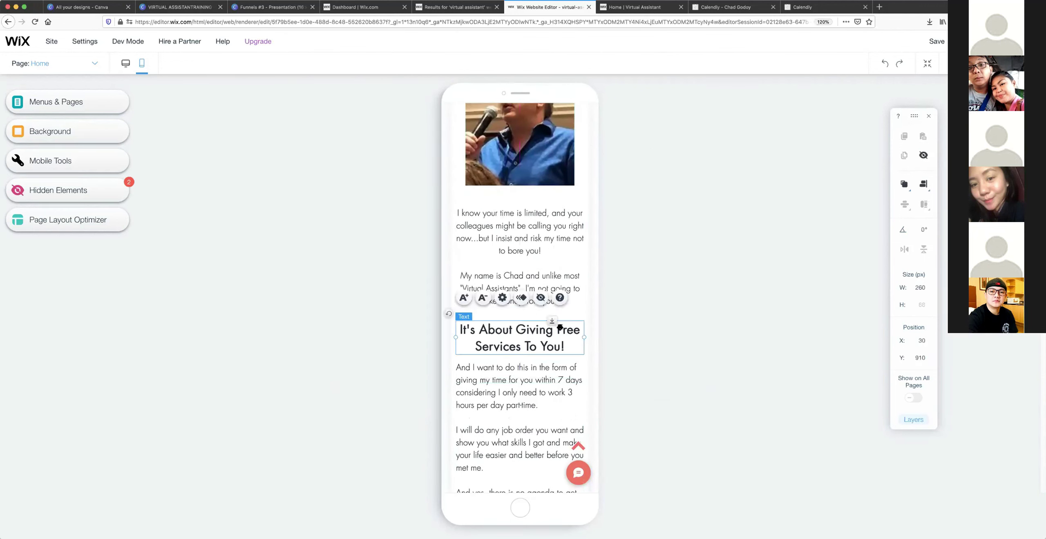
{"action": "left_click", "coordinate": [658, 259]}
{"action": "scroll", "coordinate": [657, 255], "scroll_direction": "up", "scroll_amount": 6}
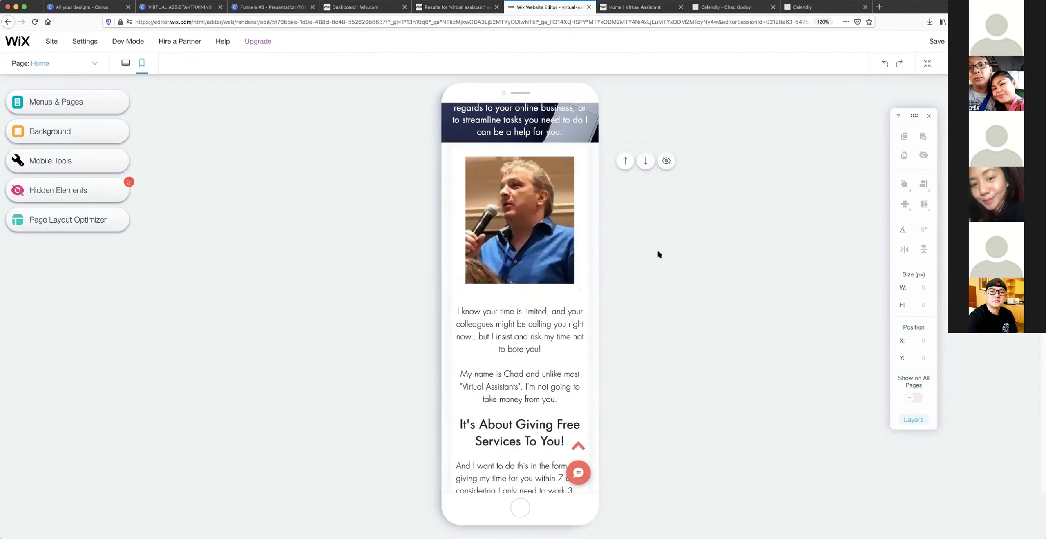
Fine-tune the spacing around the Schedule a Discovery Call button, with the "I'm confident I can help you" text at X 30, Y 1852.
{"action": "scroll", "coordinate": [653, 245], "scroll_direction": "down", "scroll_amount": 15}
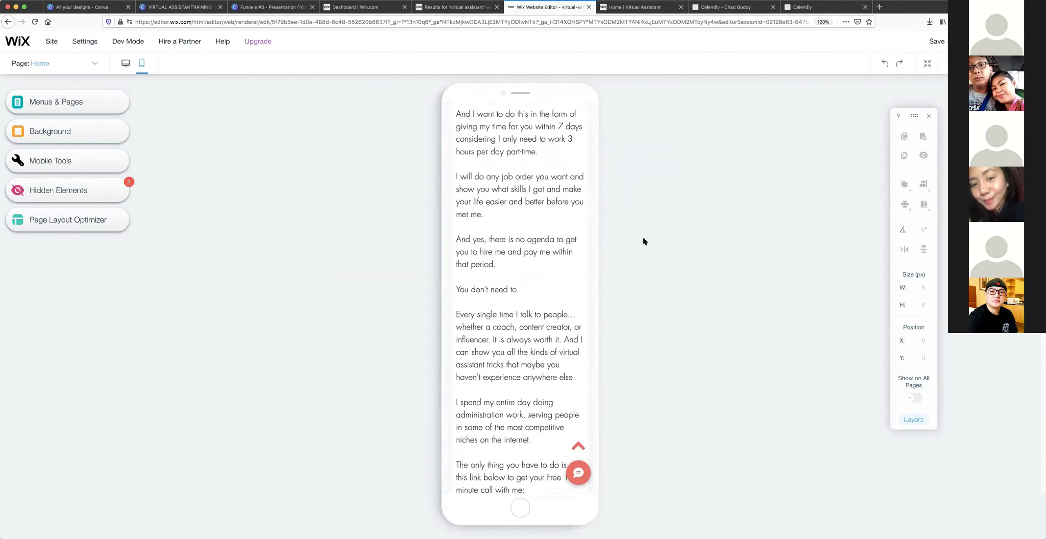
{"action": "scroll", "coordinate": [538, 259], "scroll_direction": "down", "scroll_amount": 5}
{"action": "left_click", "coordinate": [538, 259]}
{"action": "left_click_drag", "start_coordinate": [538, 260], "coordinate": [539, 260]}
{"action": "left_click", "coordinate": [538, 368]}
{"action": "scroll", "coordinate": [560, 341], "scroll_direction": "down", "scroll_amount": 3}
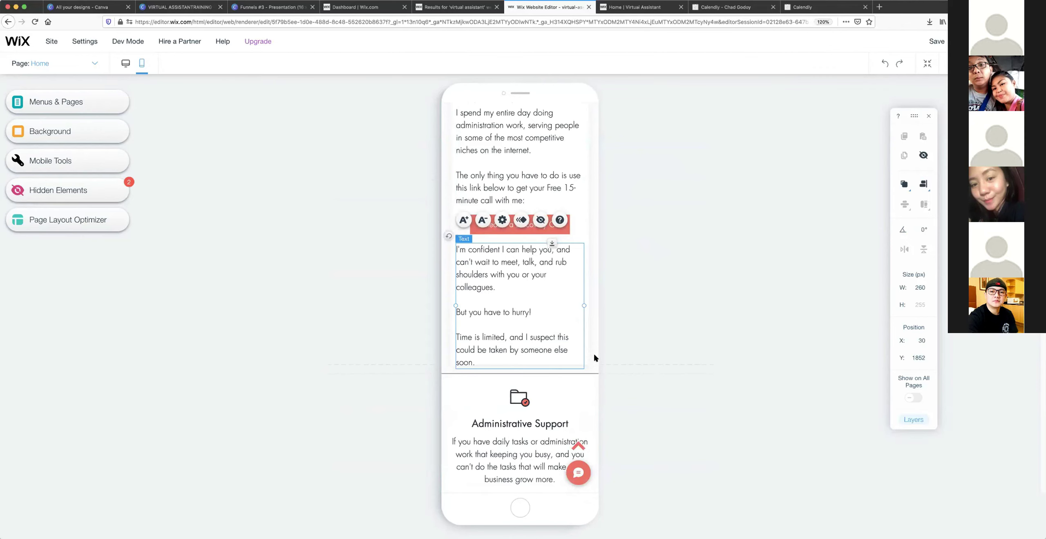
Delete the empty page space between the "Time is limited" text and the Administrative Support section.
{"action": "left_click", "coordinate": [631, 347]}
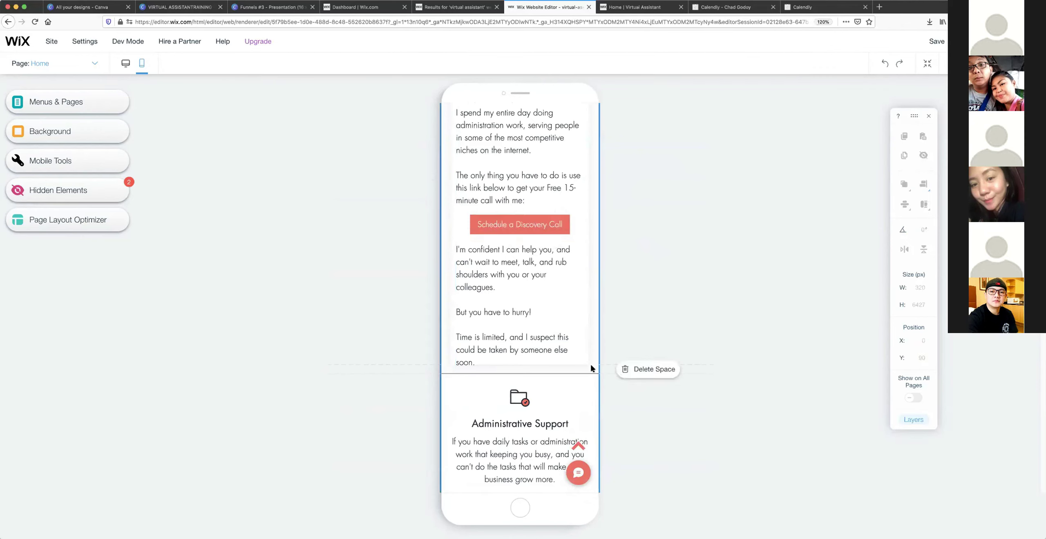
{"action": "mouse_move", "coordinate": [591, 367]}
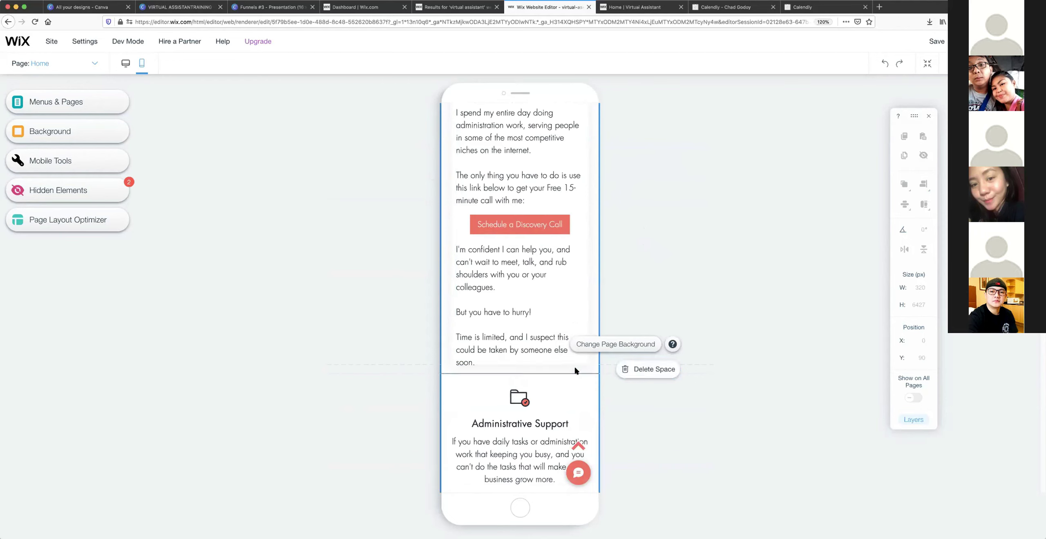
{"action": "left_click", "coordinate": [624, 370]}
Move the "I'm confident I can help you" text up to X 30, Y 1844 and open its mobile text settings.
{"action": "left_click", "coordinate": [509, 314]}
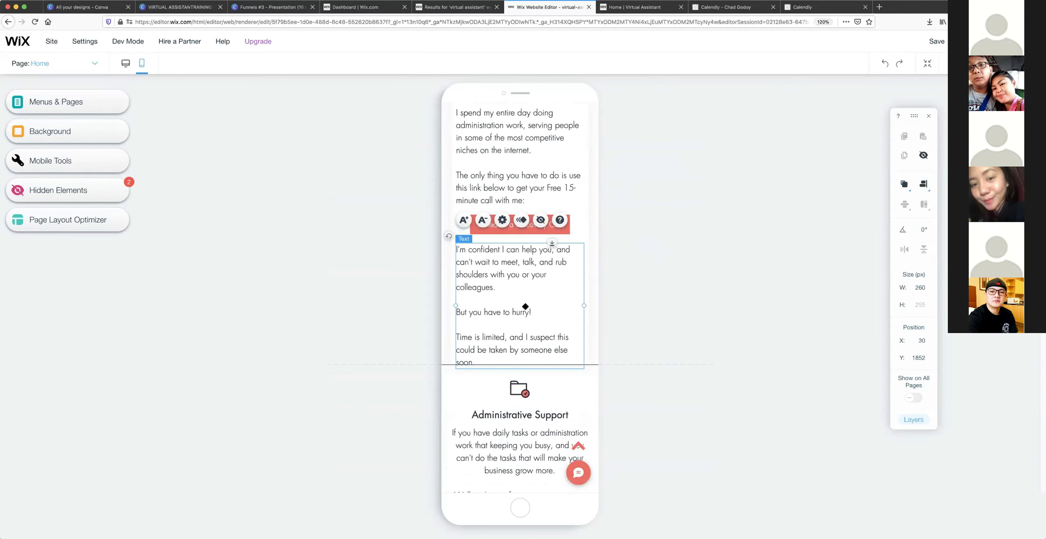
{"action": "double_click", "coordinate": [509, 278]}
{"action": "left_click_drag", "start_coordinate": [509, 278], "coordinate": [493, 297]}
{"action": "double_click", "coordinate": [475, 351]}
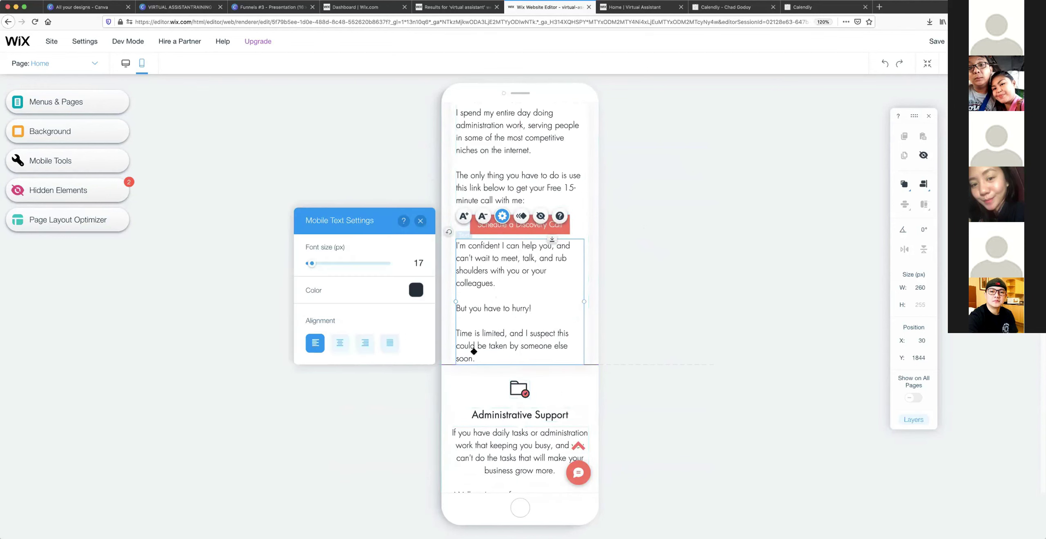
Close the mobile text settings, save the site, and switch to the desktop version of the home page.
{"action": "left_click", "coordinate": [770, 244]}
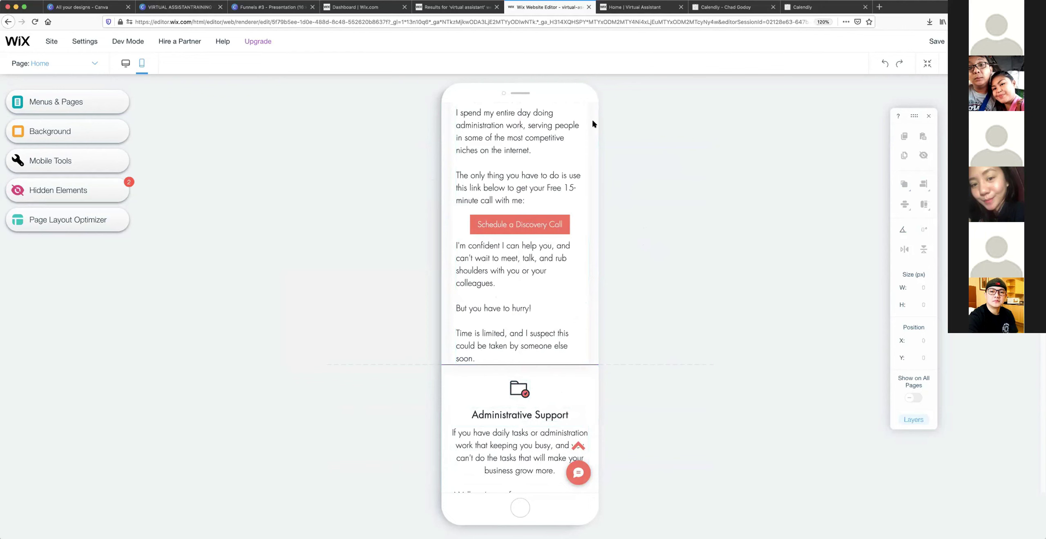
{"action": "scroll", "coordinate": [428, 110], "scroll_direction": "up", "scroll_amount": 3}
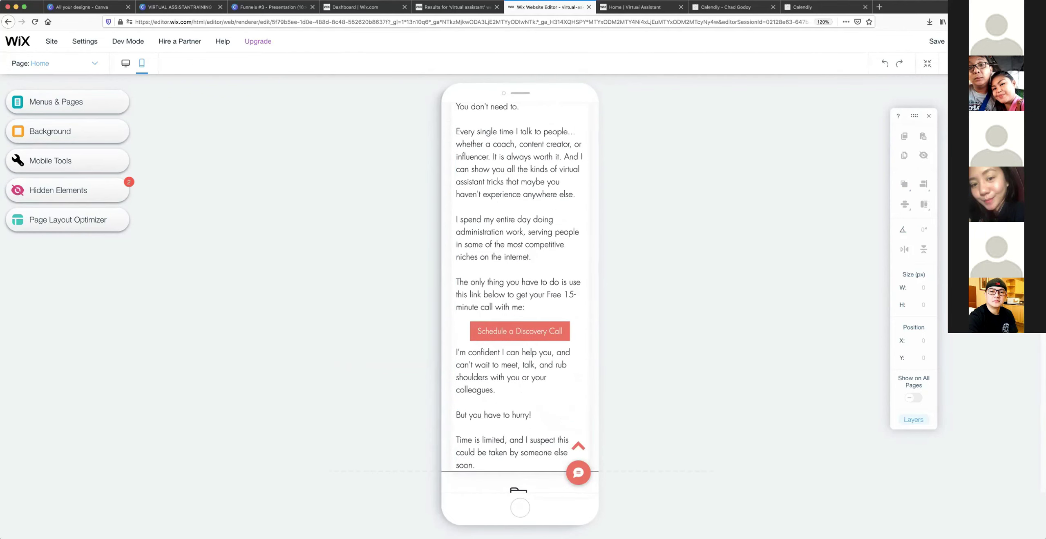
{"action": "scroll", "coordinate": [822, 119], "scroll_direction": "up", "scroll_amount": 5}
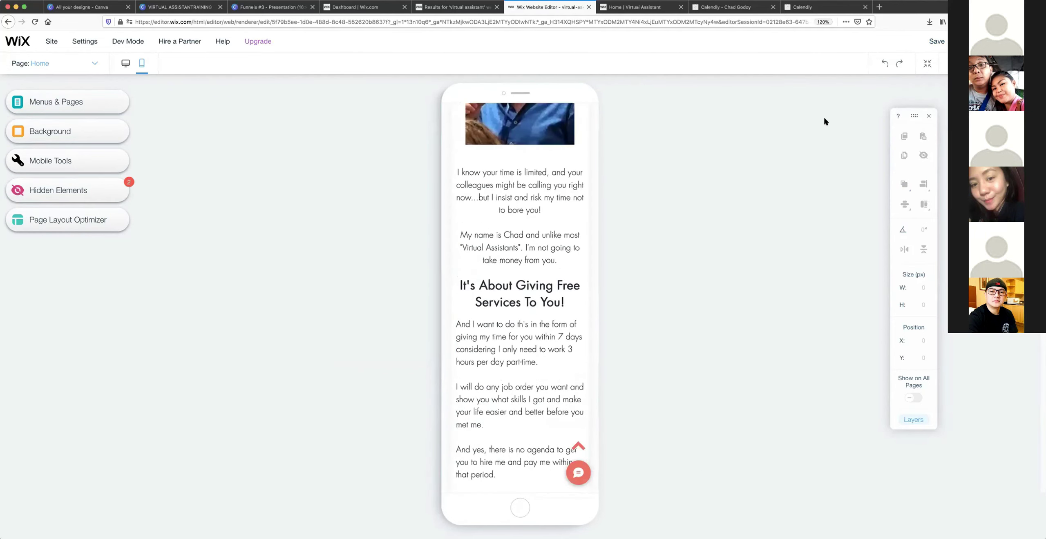
{"action": "left_click", "coordinate": [937, 41]}
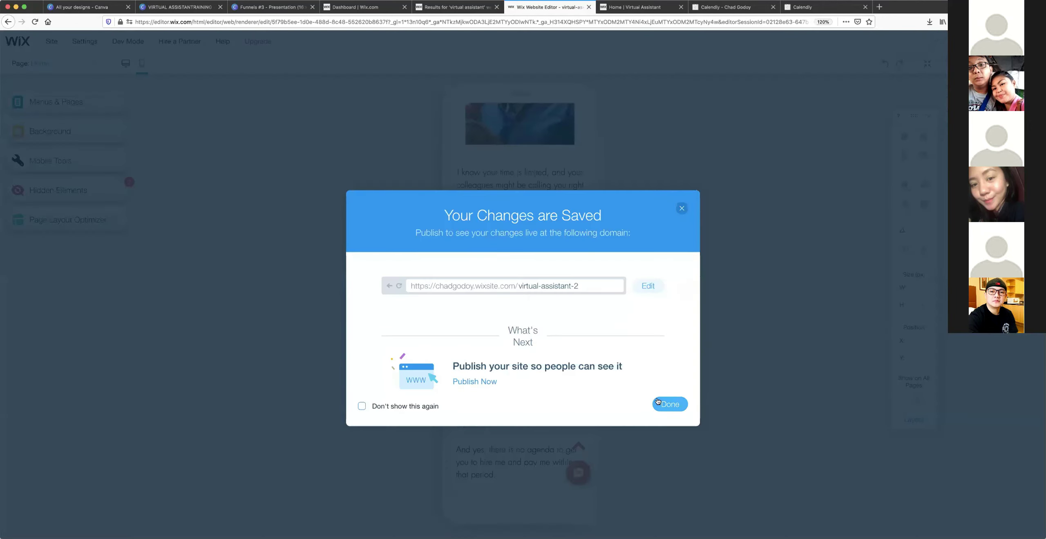
{"action": "left_click", "coordinate": [116, 76]}
{"action": "left_click", "coordinate": [125, 62]}
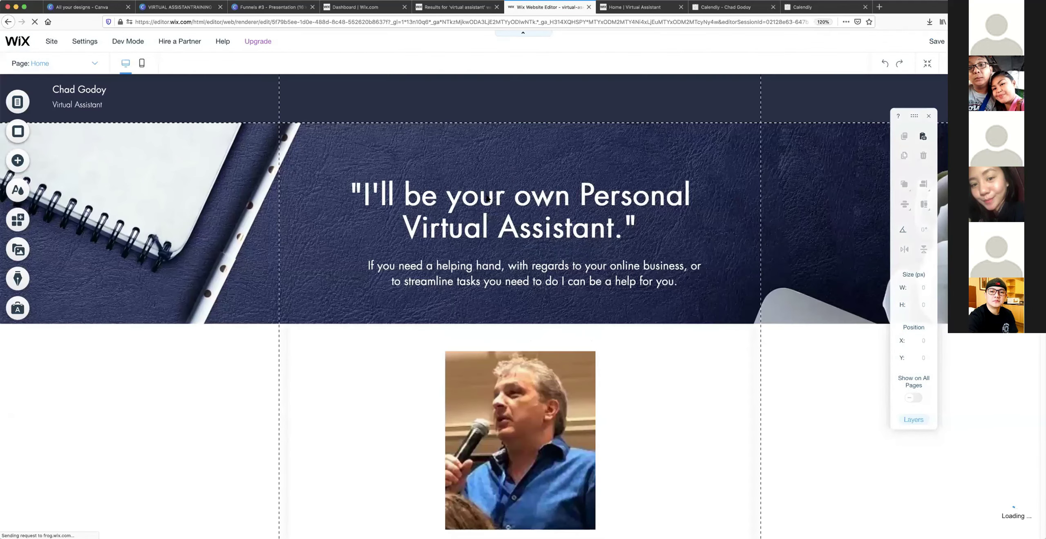
Review the introduction text on the desktop page from the photo down to the Schedule a Discovery Call button.
{"action": "scroll", "coordinate": [488, 196], "scroll_direction": "down", "scroll_amount": 7}
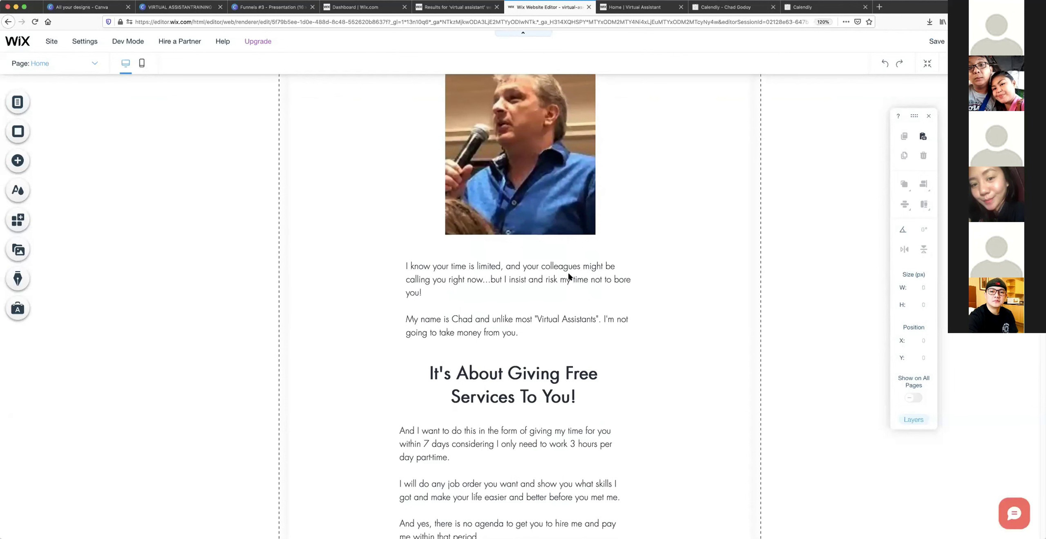
{"action": "scroll", "coordinate": [570, 277], "scroll_direction": "down", "scroll_amount": 3}
{"action": "scroll", "coordinate": [510, 223], "scroll_direction": "down", "scroll_amount": 1}
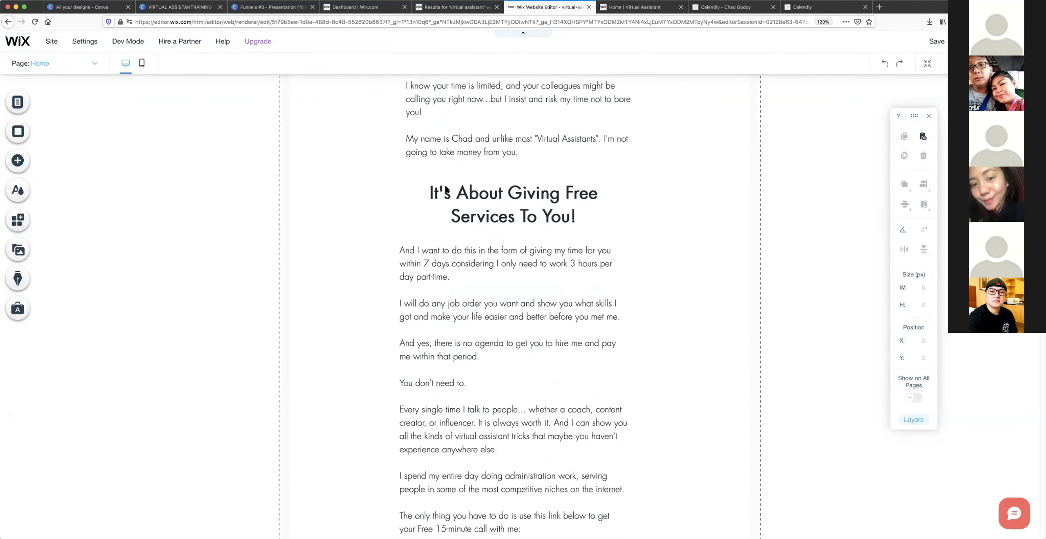
{"action": "scroll", "coordinate": [521, 193], "scroll_direction": "down", "scroll_amount": 1}
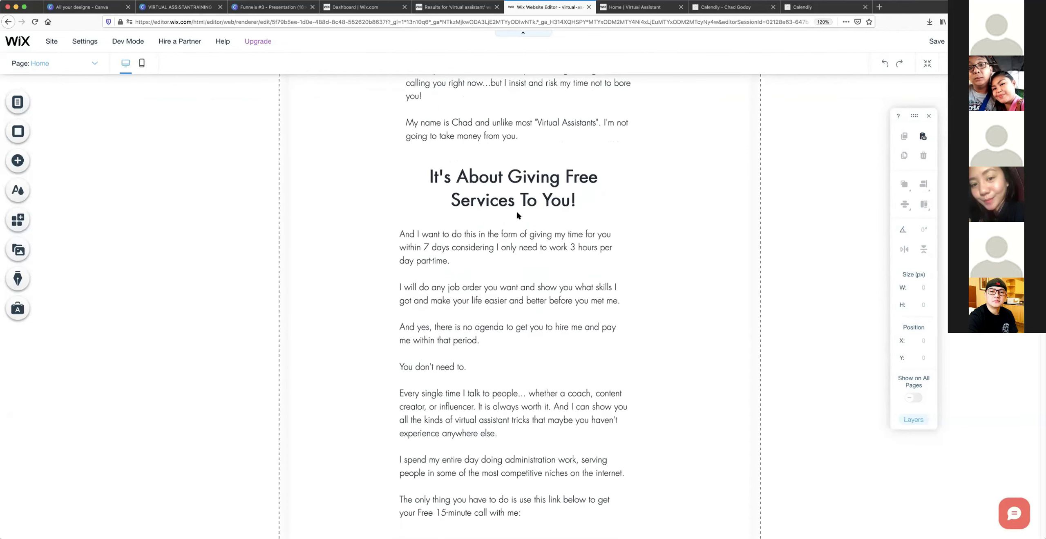
{"action": "scroll", "coordinate": [527, 212], "scroll_direction": "down", "scroll_amount": 2}
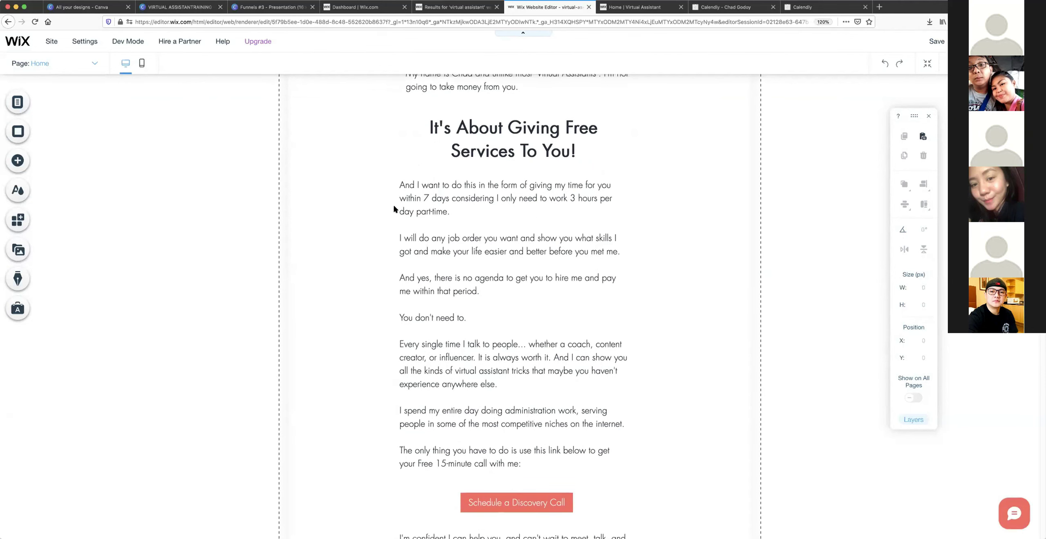
{"action": "scroll", "coordinate": [480, 177], "scroll_direction": "down", "scroll_amount": 1}
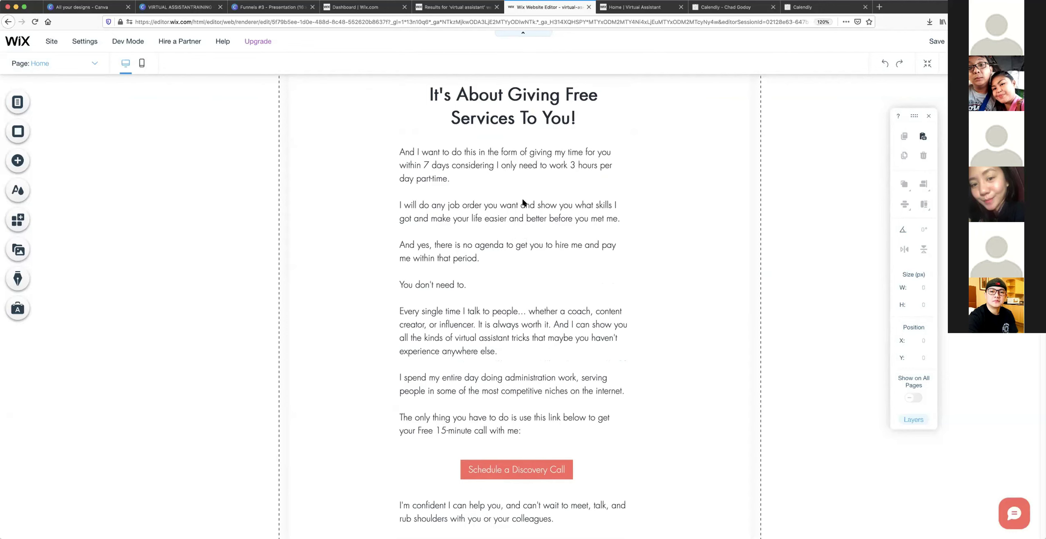
{"action": "left_click", "coordinate": [535, 218]}
{"action": "left_click_drag", "start_coordinate": [535, 218], "coordinate": [534, 218]}
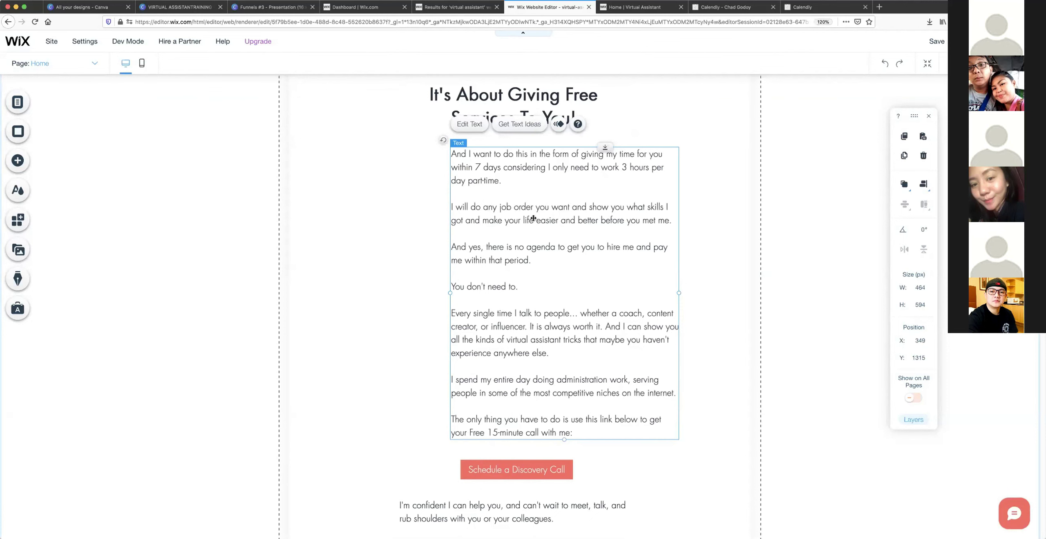
{"action": "left_click", "coordinate": [884, 65]}
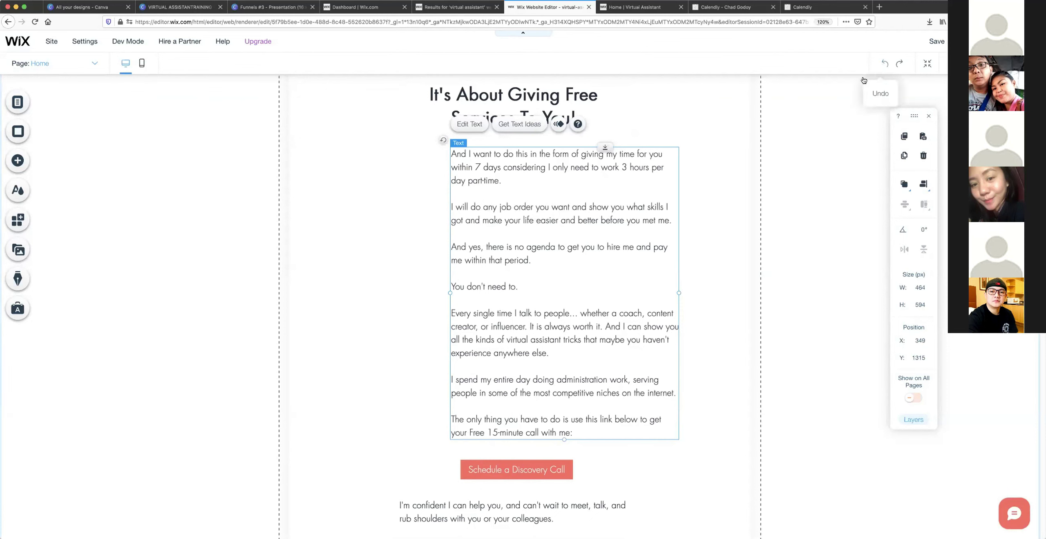
{"action": "left_click", "coordinate": [722, 175]}
Edit the introduction text, replacing "tricks" with "work" in the "Every single time I talk to people" paragraph.
{"action": "left_click", "coordinate": [595, 216]}
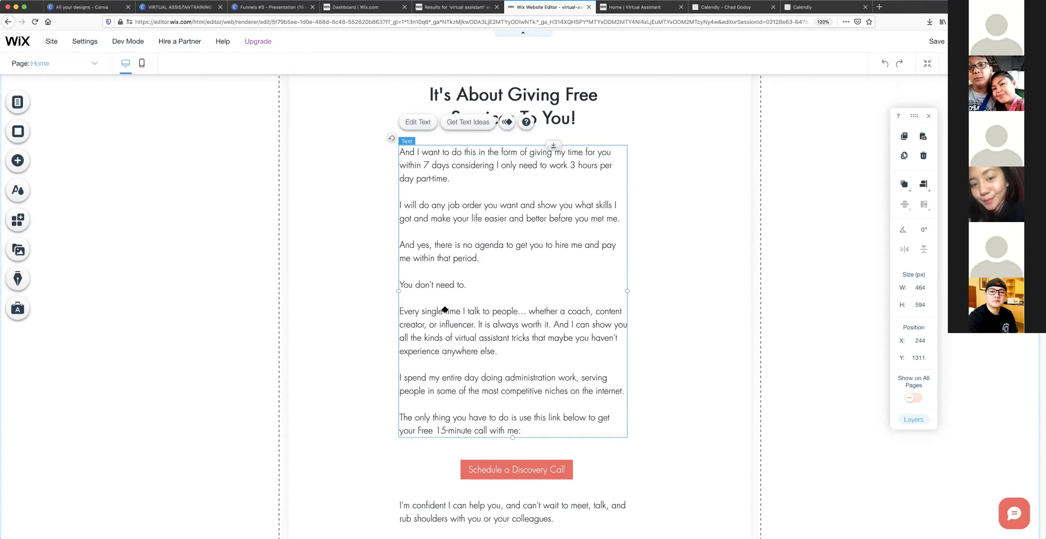
{"action": "double_click", "coordinate": [423, 311]}
{"action": "left_click", "coordinate": [423, 311]}
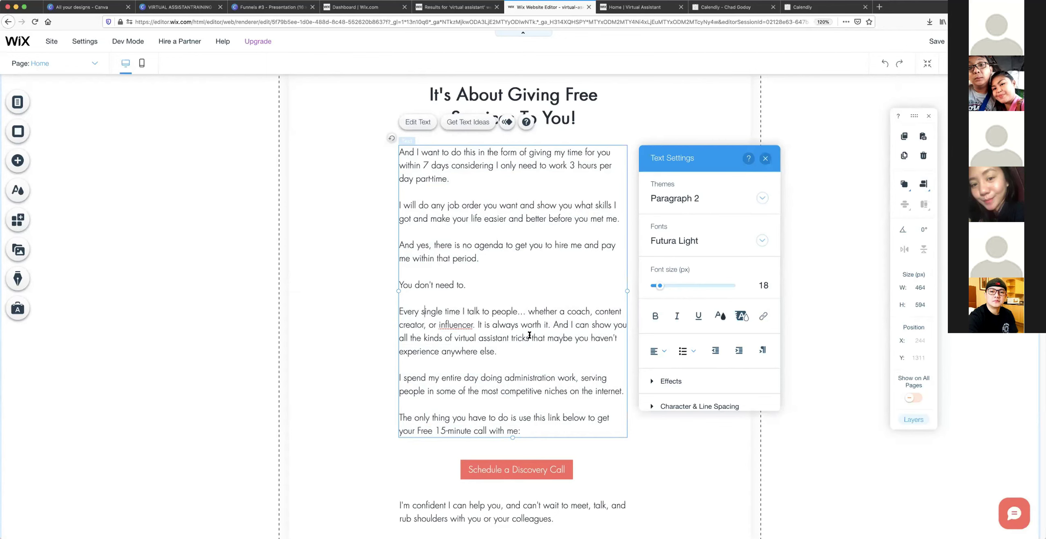
{"action": "left_click_drag", "start_coordinate": [530, 335], "coordinate": [511, 337]}
{"action": "type", "text": "work"}
Delete the whole "Every single time I talk to people" paragraph with its extra blank line and finish editing the text.
{"action": "left_click_drag", "start_coordinate": [497, 352], "coordinate": [399, 311]}
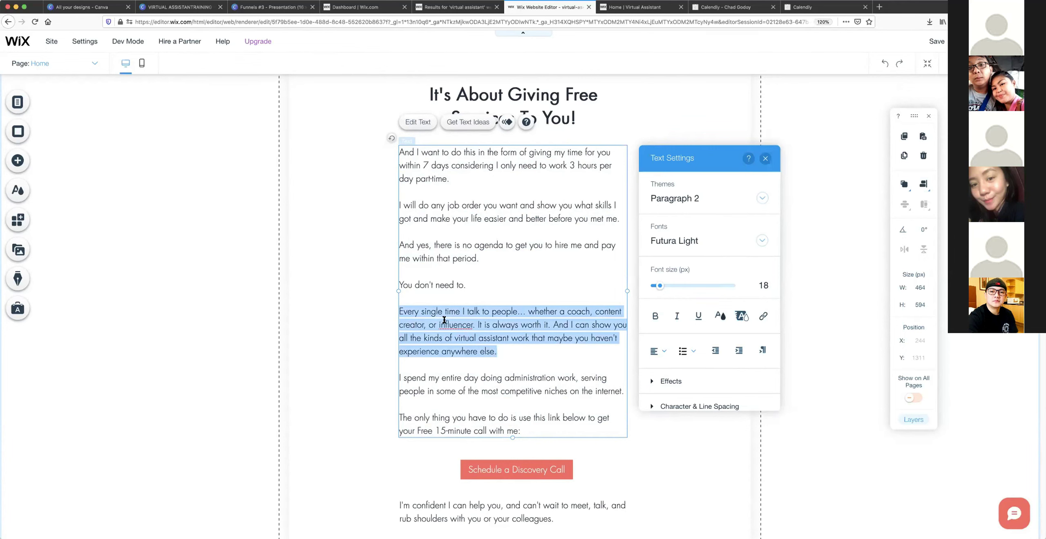
{"action": "key", "text": "BackSpace"}
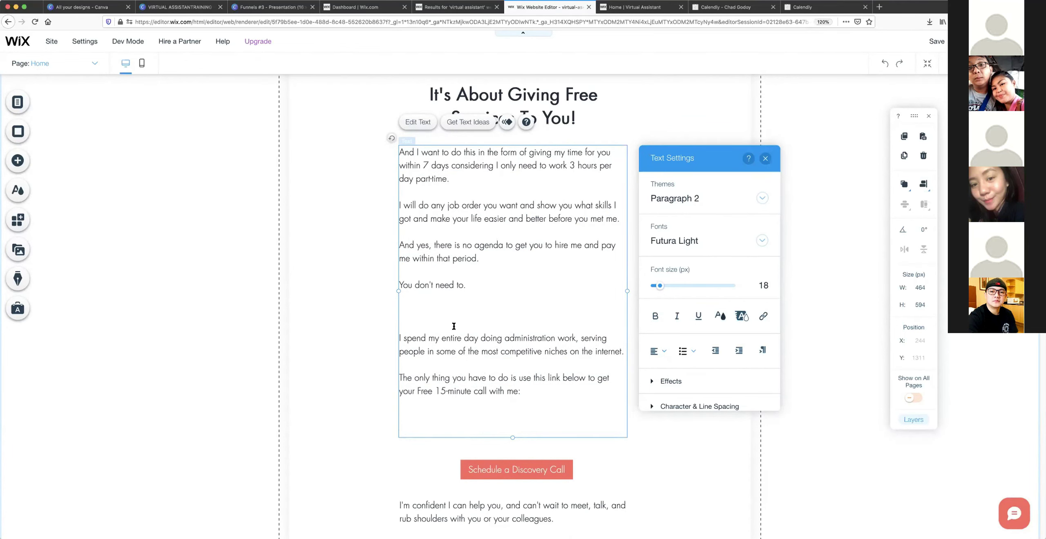
{"action": "key", "text": "BackSpace"}
{"action": "left_click", "coordinate": [330, 336]}
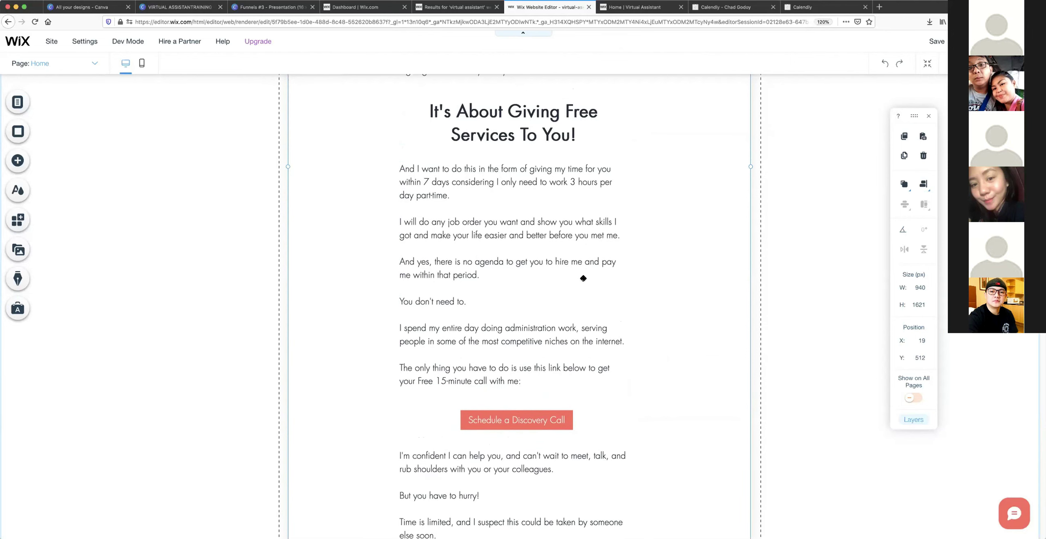
Check the shortened introduction on the desktop page and save the site.
{"action": "scroll", "coordinate": [591, 270], "scroll_direction": "down", "scroll_amount": 2}
{"action": "scroll", "coordinate": [482, 217], "scroll_direction": "down", "scroll_amount": 3}
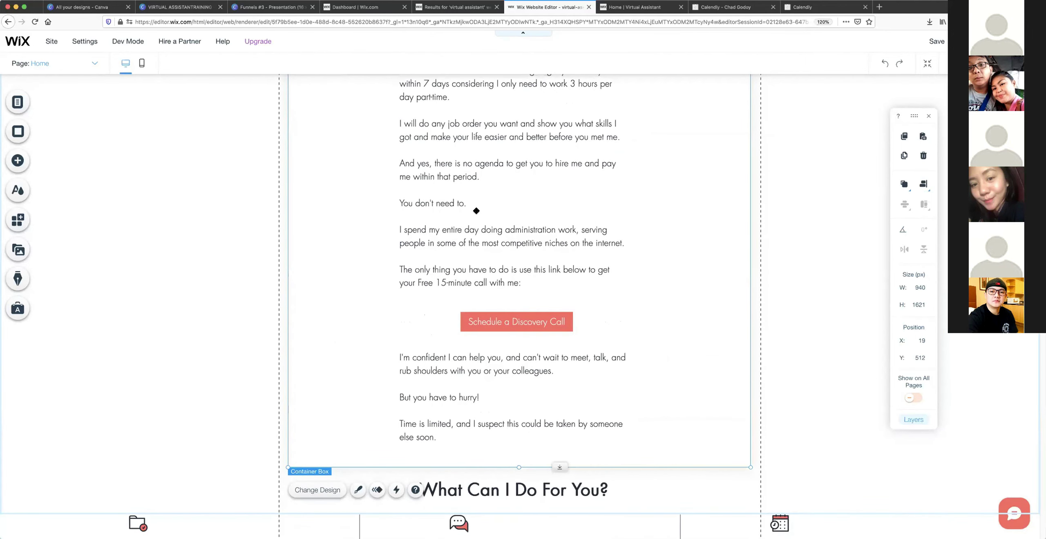
{"action": "scroll", "coordinate": [493, 214], "scroll_direction": "down", "scroll_amount": 2}
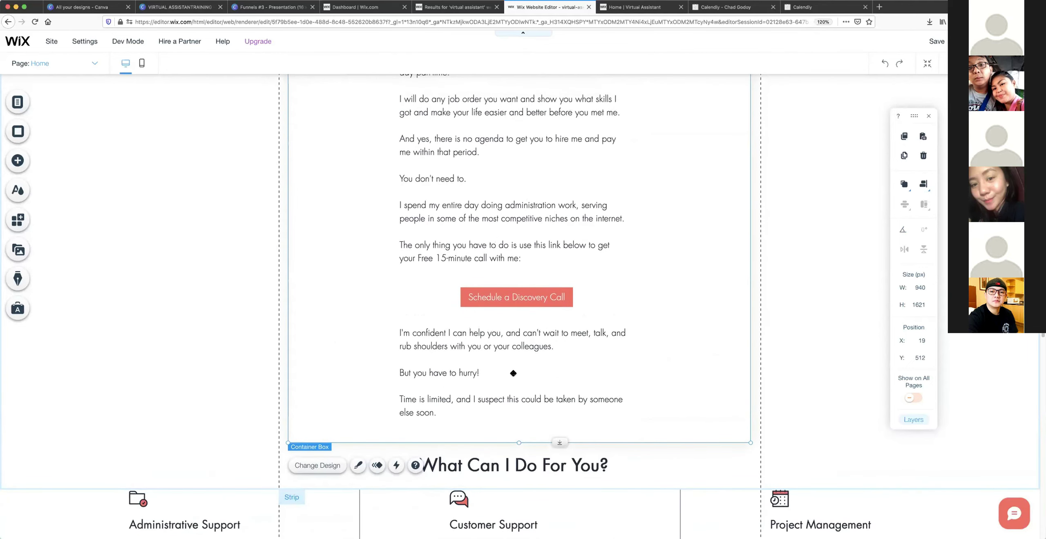
{"action": "scroll", "coordinate": [513, 334], "scroll_direction": "up", "scroll_amount": 8}
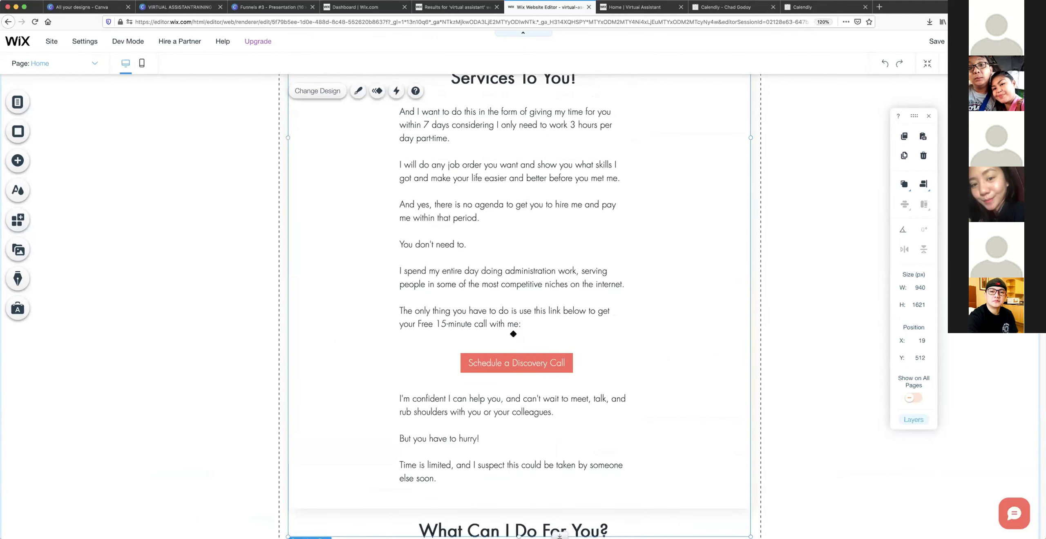
{"action": "scroll", "coordinate": [514, 334], "scroll_direction": "up", "scroll_amount": 3}
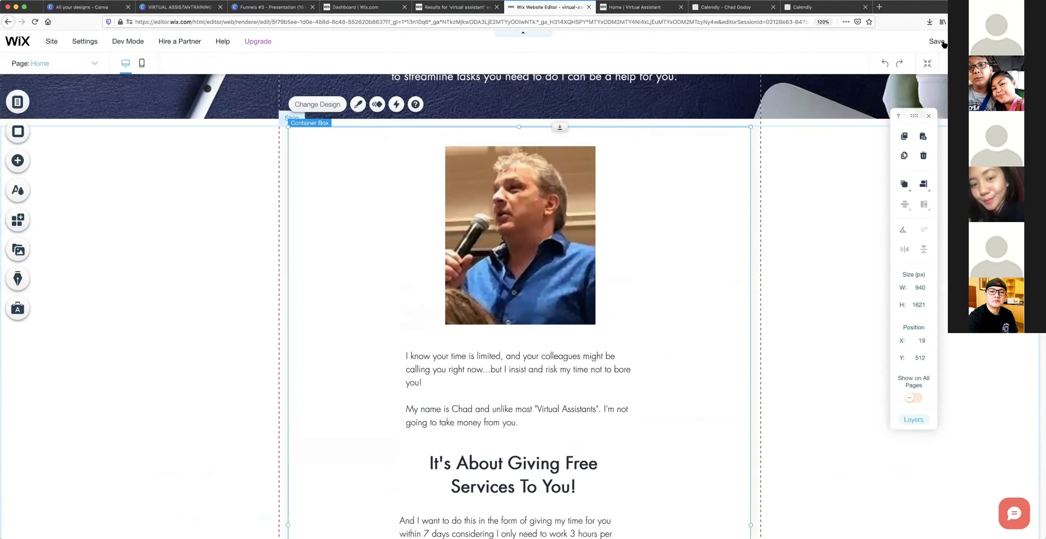
{"action": "scroll", "coordinate": [942, 43], "scroll_direction": "up", "scroll_amount": 4}
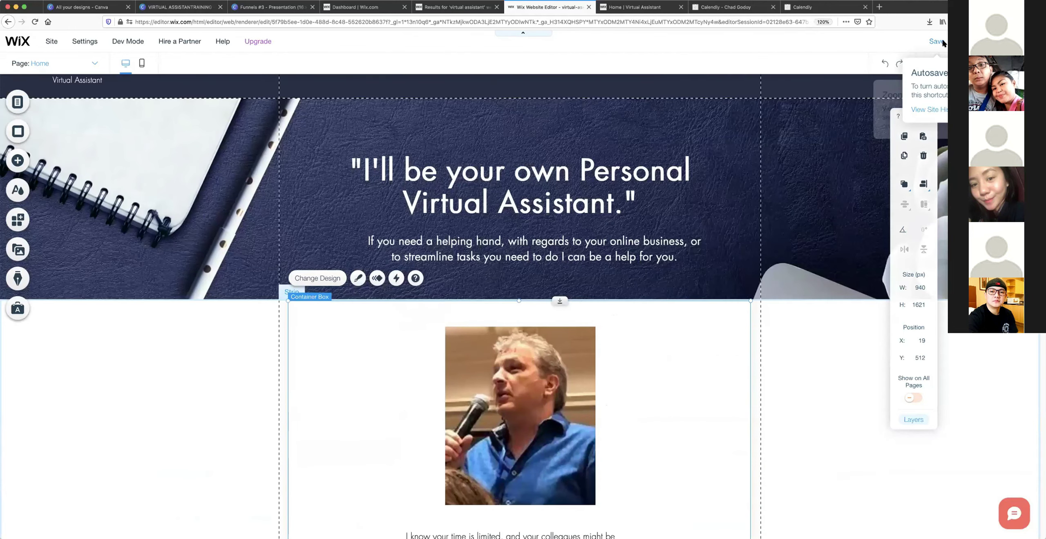
{"action": "left_click", "coordinate": [940, 41]}
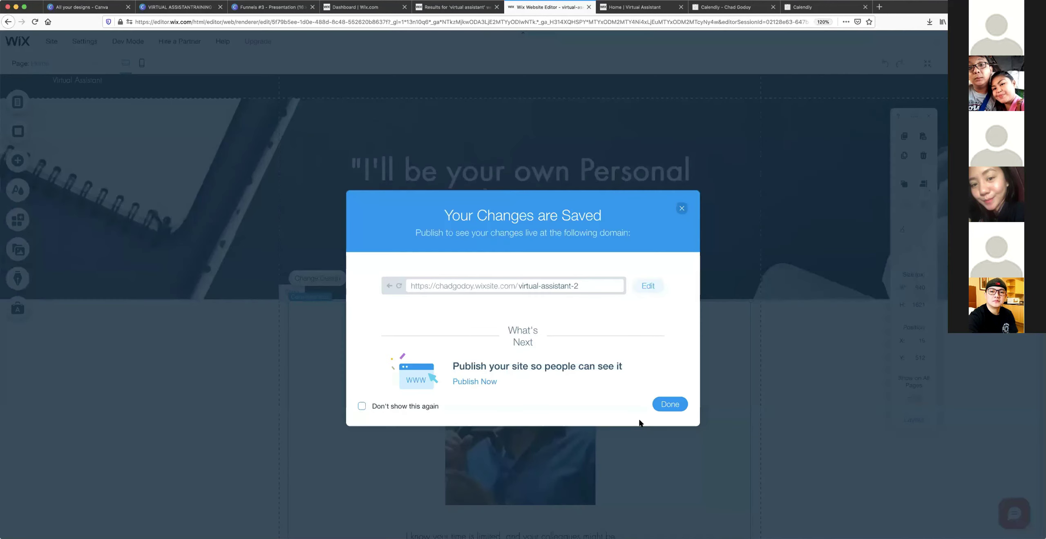
{"action": "left_click", "coordinate": [666, 404]}
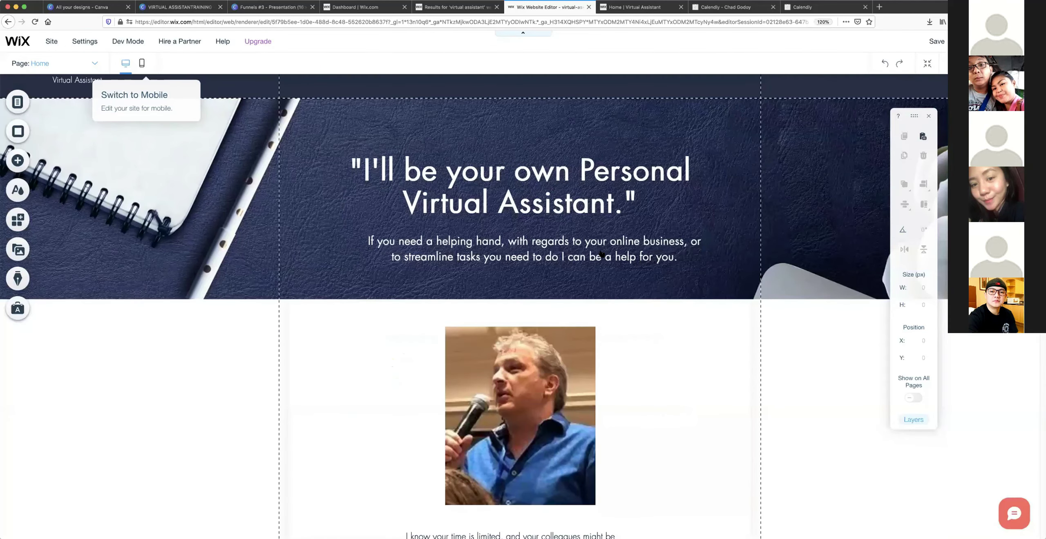
Switch to the mobile version and check the introduction text and spacing around the Schedule a Discovery Call button.
{"action": "left_click", "coordinate": [142, 63]}
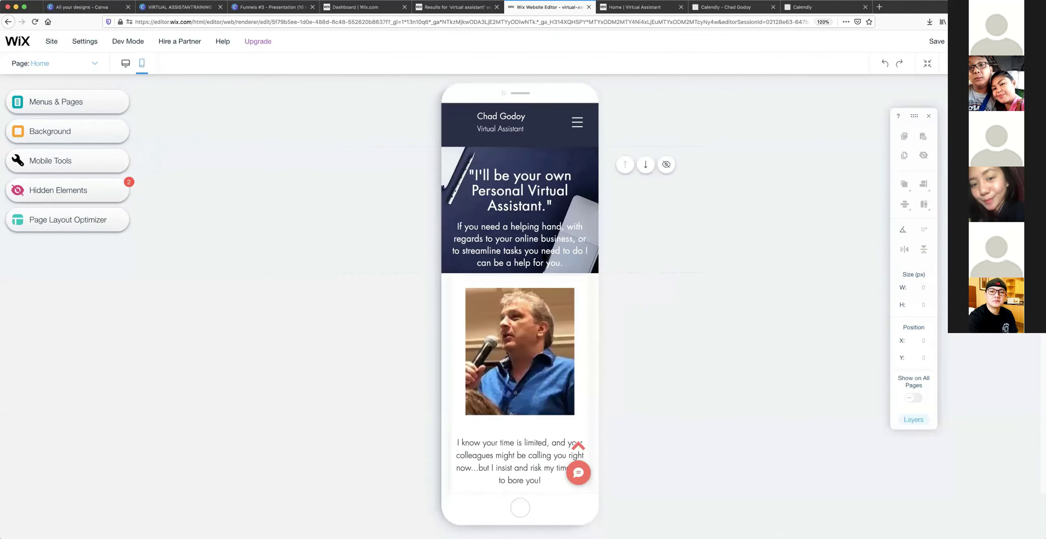
{"action": "scroll", "coordinate": [543, 254], "scroll_direction": "down", "scroll_amount": 4}
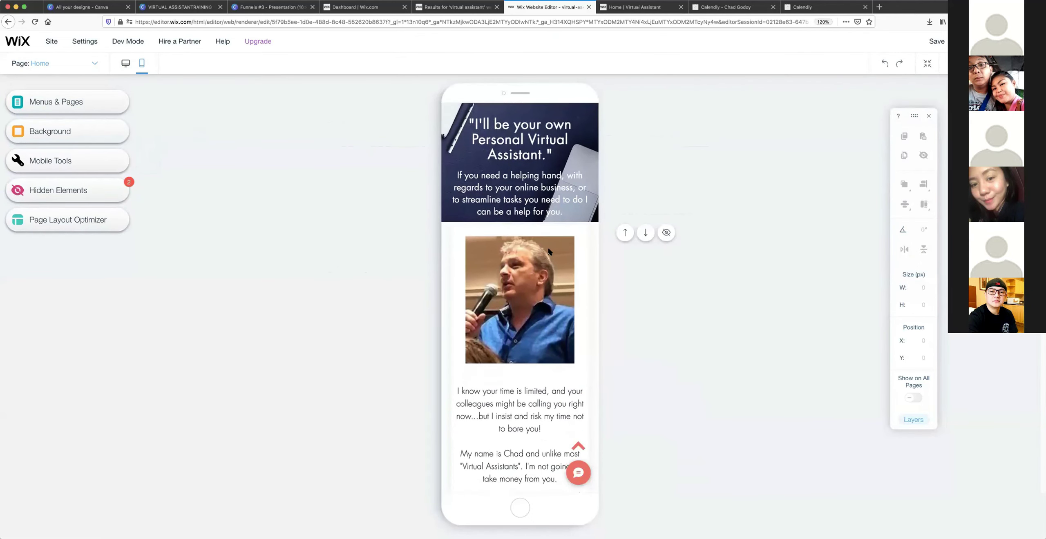
{"action": "scroll", "coordinate": [551, 250], "scroll_direction": "down", "scroll_amount": 10}
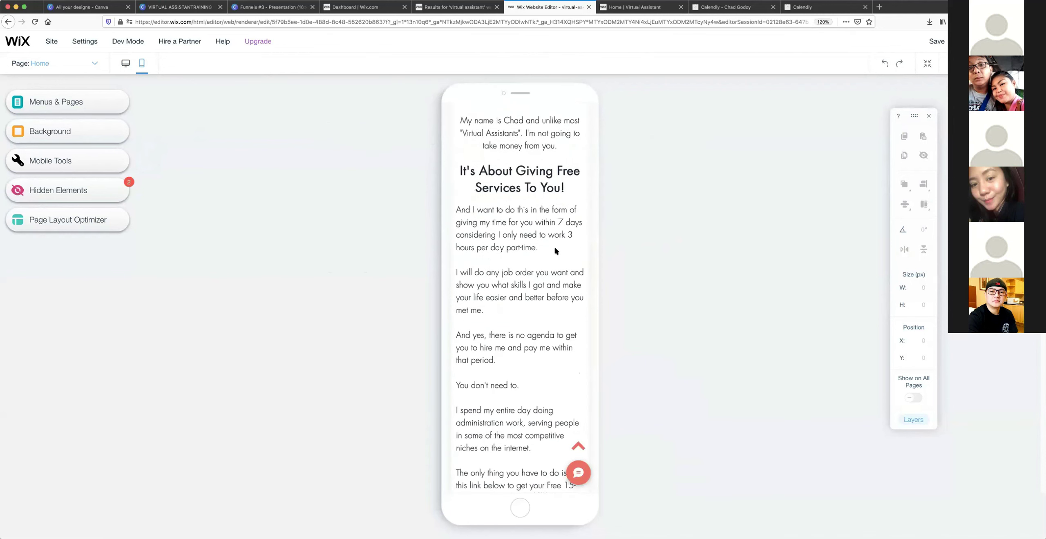
{"action": "scroll", "coordinate": [533, 242], "scroll_direction": "down", "scroll_amount": 4}
{"action": "left_click", "coordinate": [532, 244]}
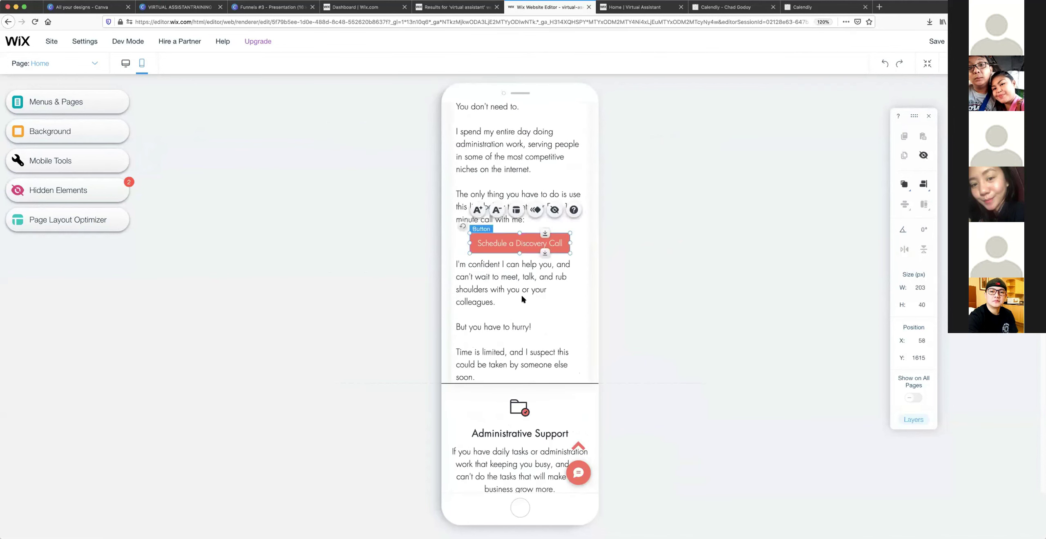
{"action": "scroll", "coordinate": [525, 297], "scroll_direction": "down", "scroll_amount": 2}
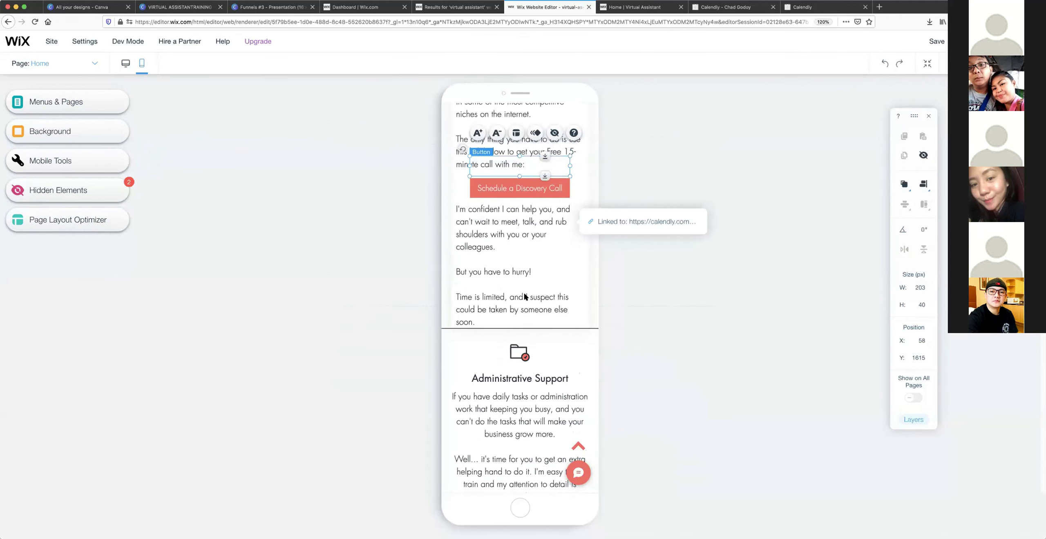
{"action": "left_click", "coordinate": [621, 293]}
Check the layout of the mobile service sections from Administrative Support down to Youtube Management.
{"action": "scroll", "coordinate": [588, 290], "scroll_direction": "down", "scroll_amount": 8}
{"action": "scroll", "coordinate": [588, 291], "scroll_direction": "down", "scroll_amount": 8}
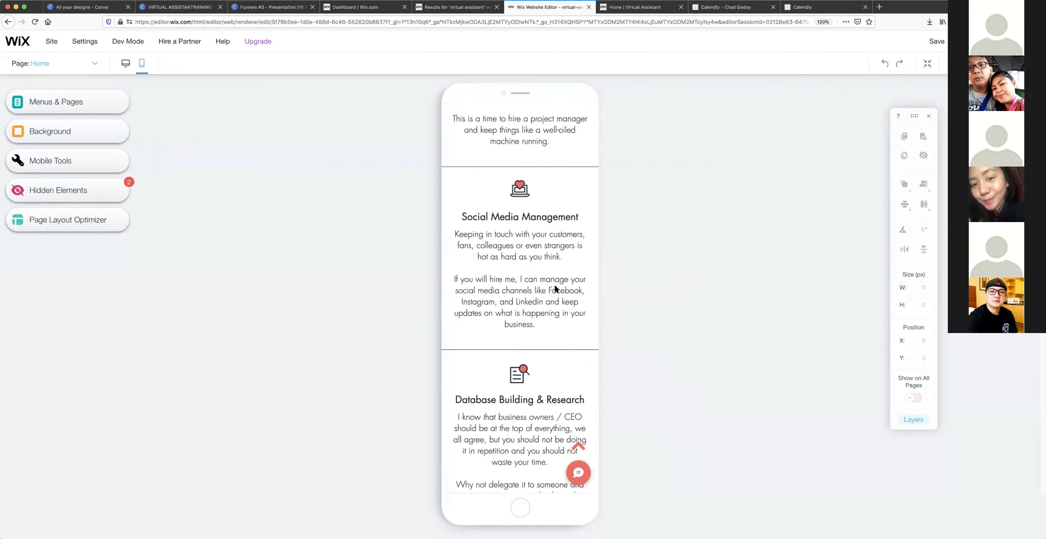
{"action": "mouse_move", "coordinate": [578, 250]}
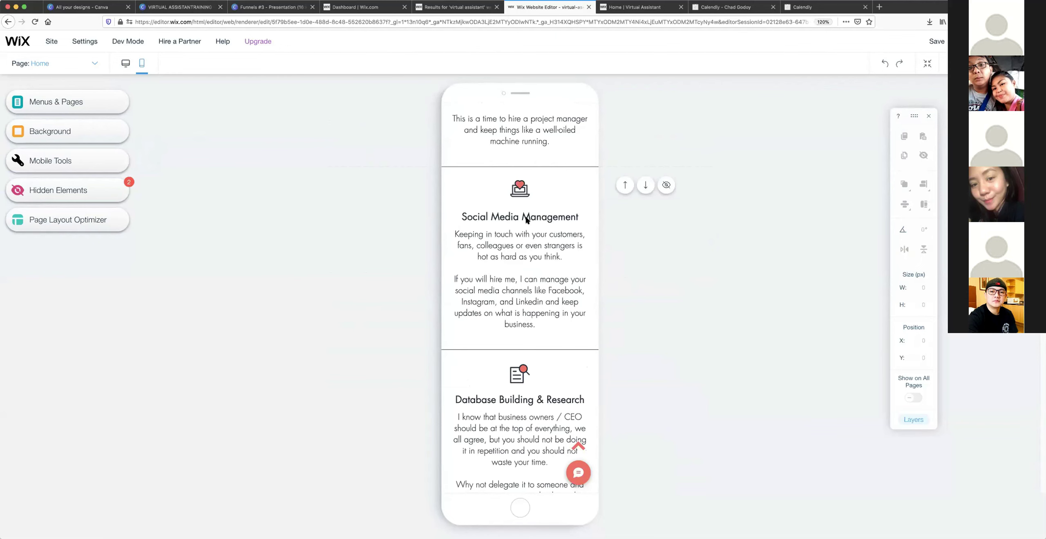
{"action": "scroll", "coordinate": [529, 219], "scroll_direction": "down", "scroll_amount": 5}
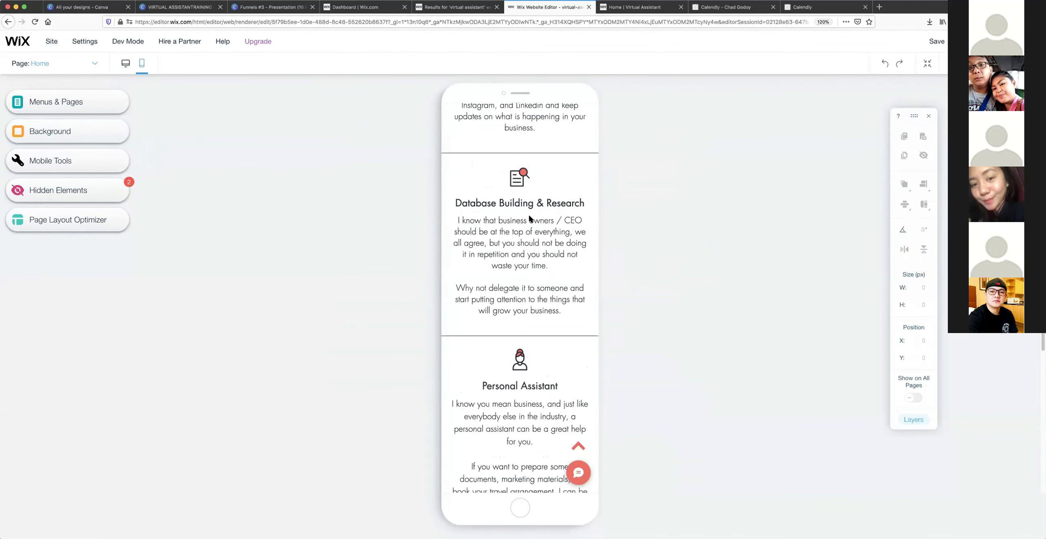
{"action": "scroll", "coordinate": [529, 219], "scroll_direction": "down", "scroll_amount": 8}
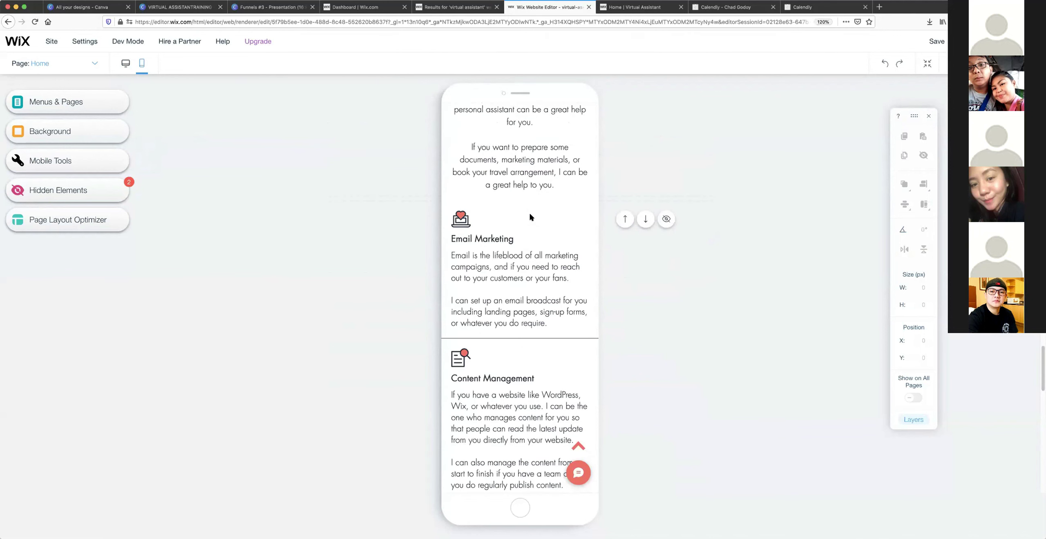
{"action": "scroll", "coordinate": [530, 214], "scroll_direction": "down", "scroll_amount": 9}
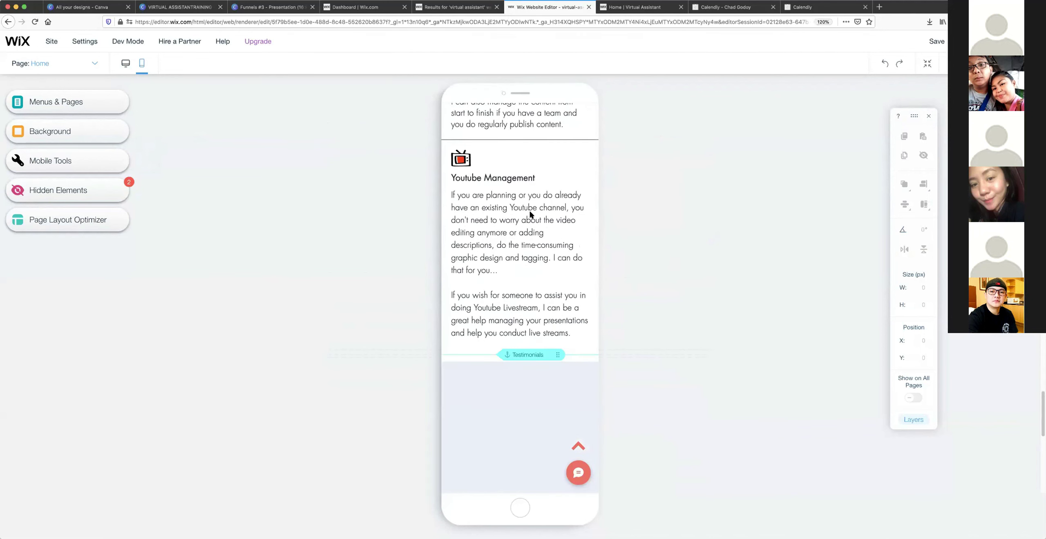
Centre the Email Marketing icon above its heading in the mobile layout, at about X 145.
{"action": "scroll", "coordinate": [530, 214], "scroll_direction": "up", "scroll_amount": 10}
{"action": "left_click", "coordinate": [468, 277]}
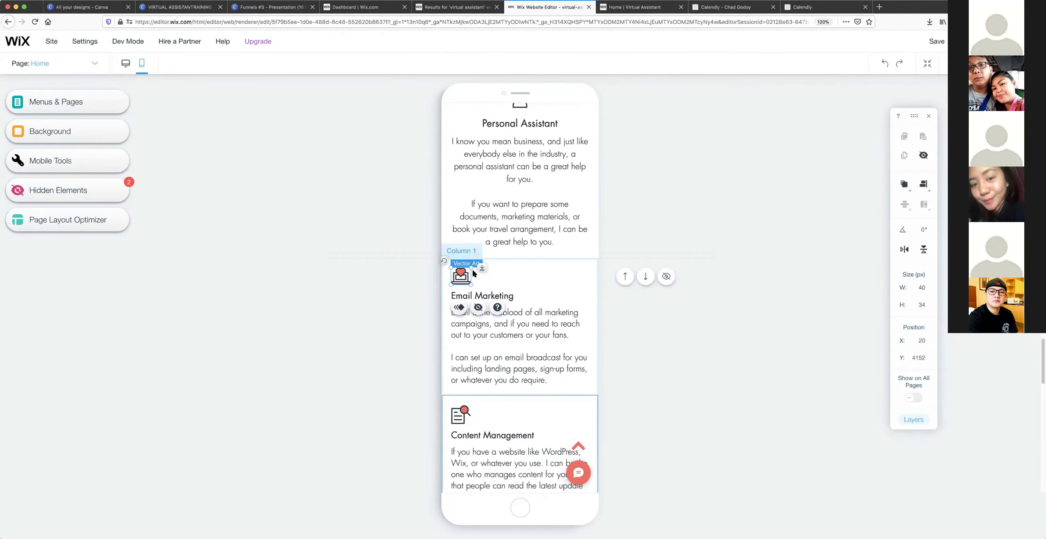
{"action": "scroll", "coordinate": [573, 249], "scroll_direction": "up", "scroll_amount": 5}
{"action": "scroll", "coordinate": [572, 248], "scroll_direction": "down", "scroll_amount": 3}
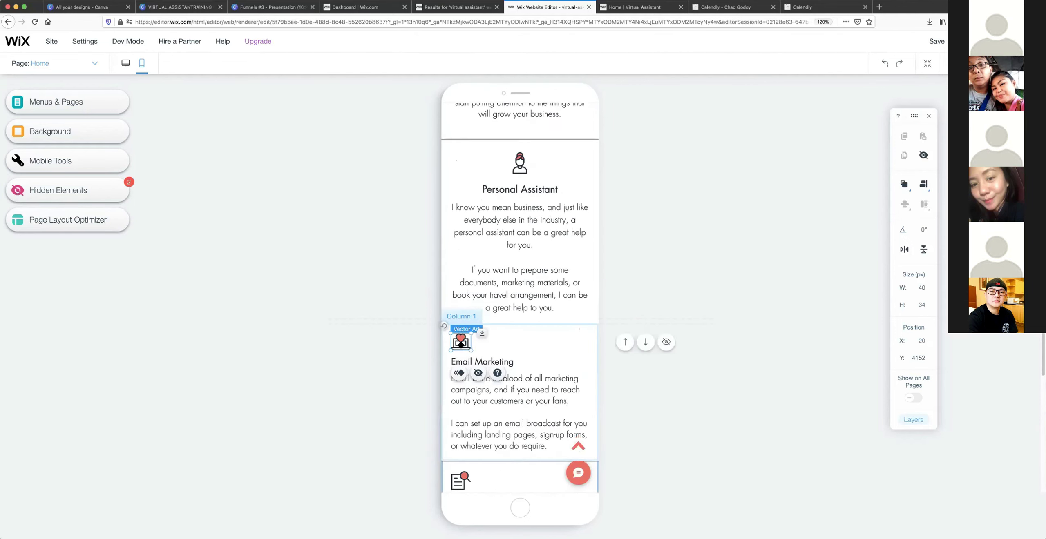
{"action": "left_click_drag", "start_coordinate": [467, 344], "coordinate": [523, 342]}
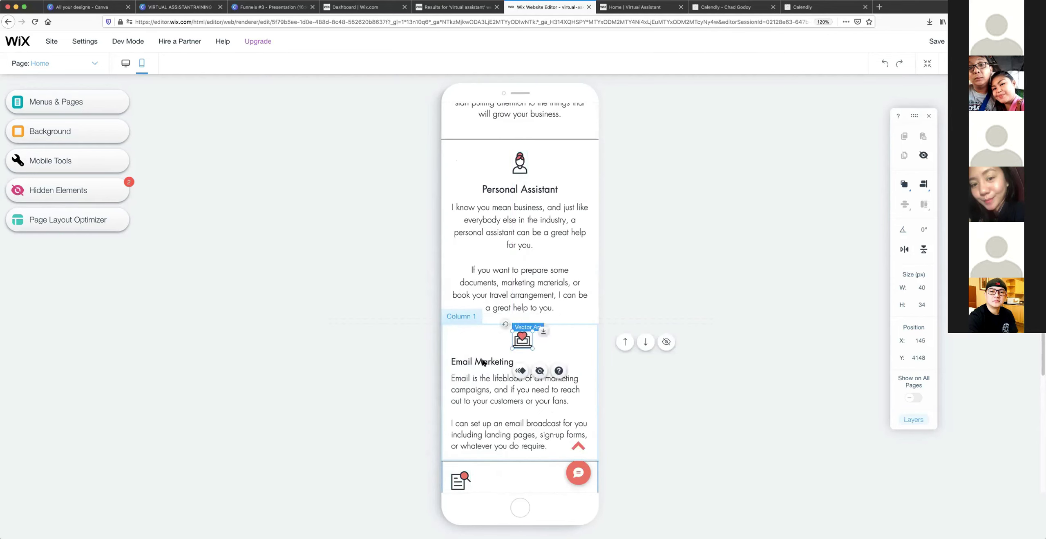
Narrow the Email Marketing heading's text box and centre it beneath the icon.
{"action": "left_click", "coordinate": [478, 360]}
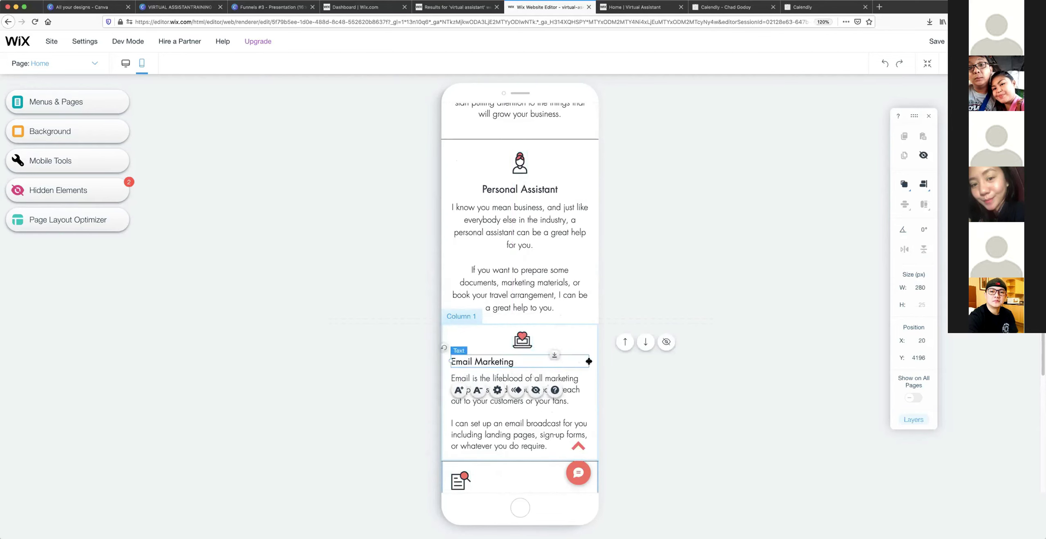
{"action": "left_click_drag", "start_coordinate": [584, 360], "coordinate": [513, 362]}
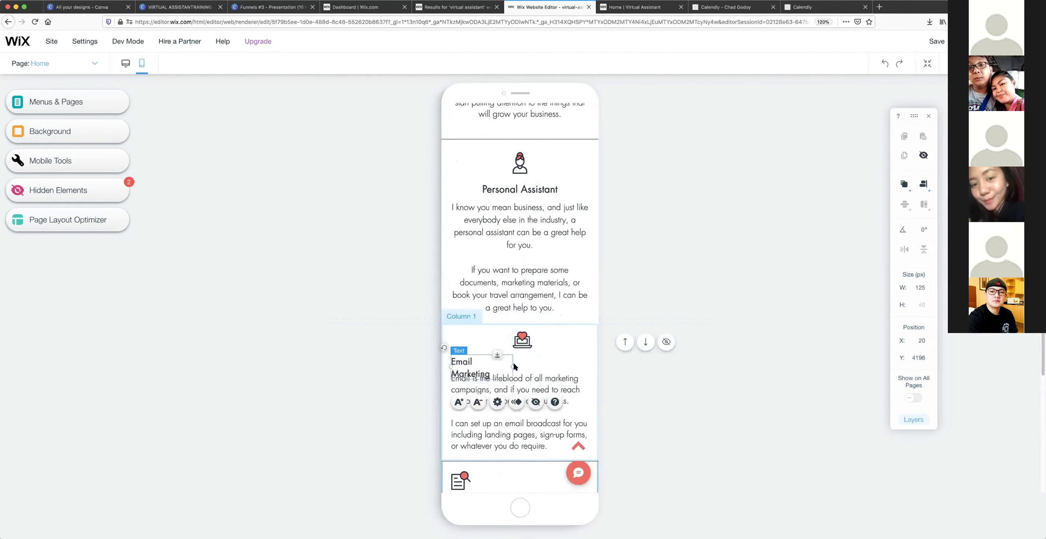
{"action": "left_click_drag", "start_coordinate": [514, 365], "coordinate": [545, 361]}
{"action": "scroll", "coordinate": [532, 380], "scroll_direction": "down", "scroll_amount": 1}
Centre-align the Email Marketing description and move the floating size and position tools clear of the video overlay.
{"action": "left_click", "coordinate": [519, 392]}
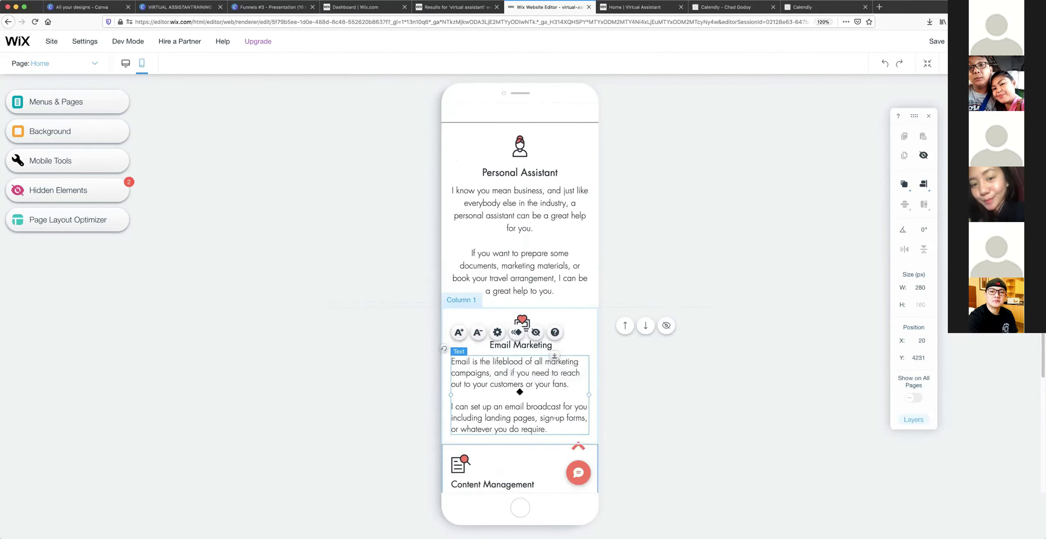
{"action": "scroll", "coordinate": [540, 370], "scroll_direction": "down", "scroll_amount": 3}
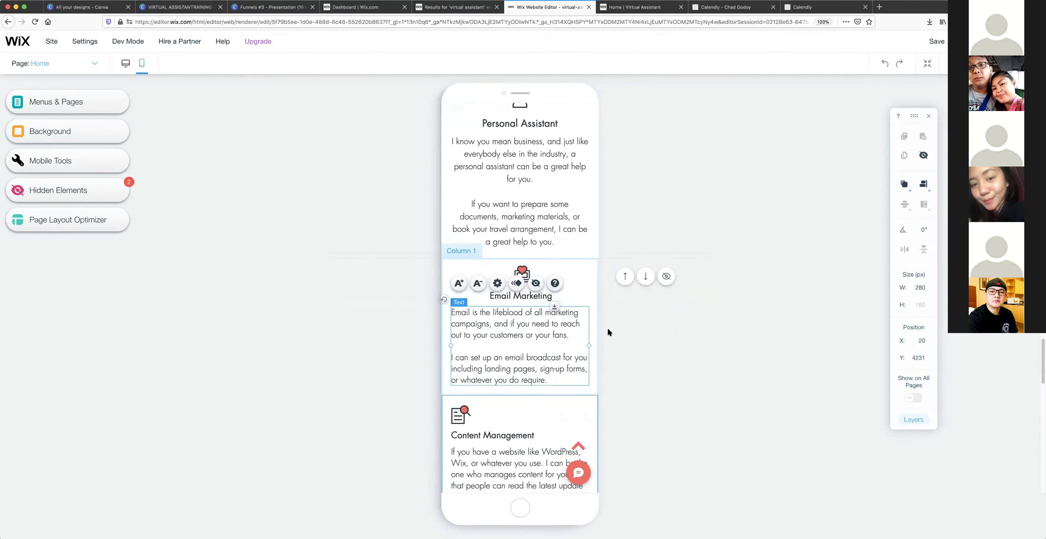
{"action": "left_click_drag", "start_coordinate": [903, 113], "coordinate": [860, 86]}
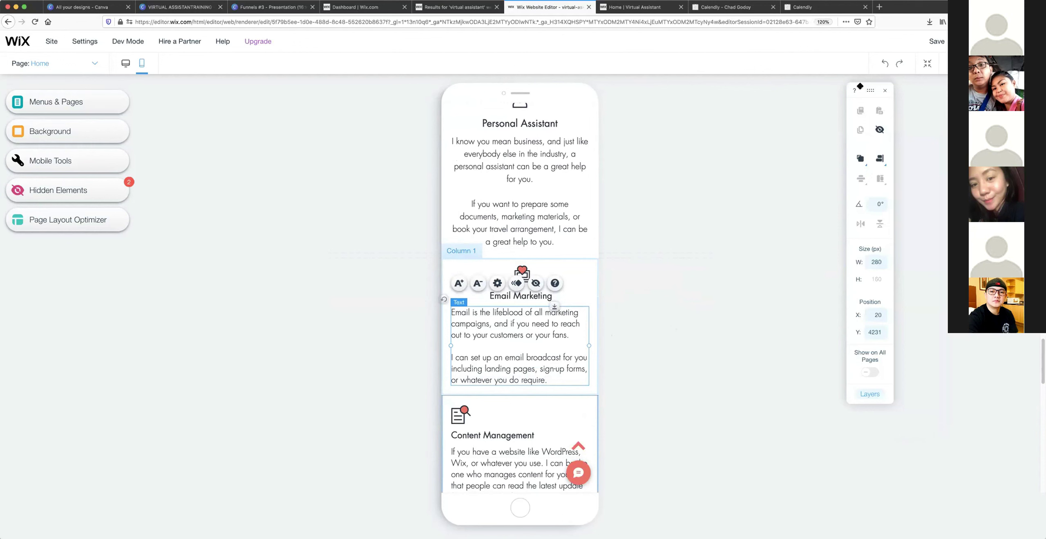
{"action": "double_click", "coordinate": [506, 334]}
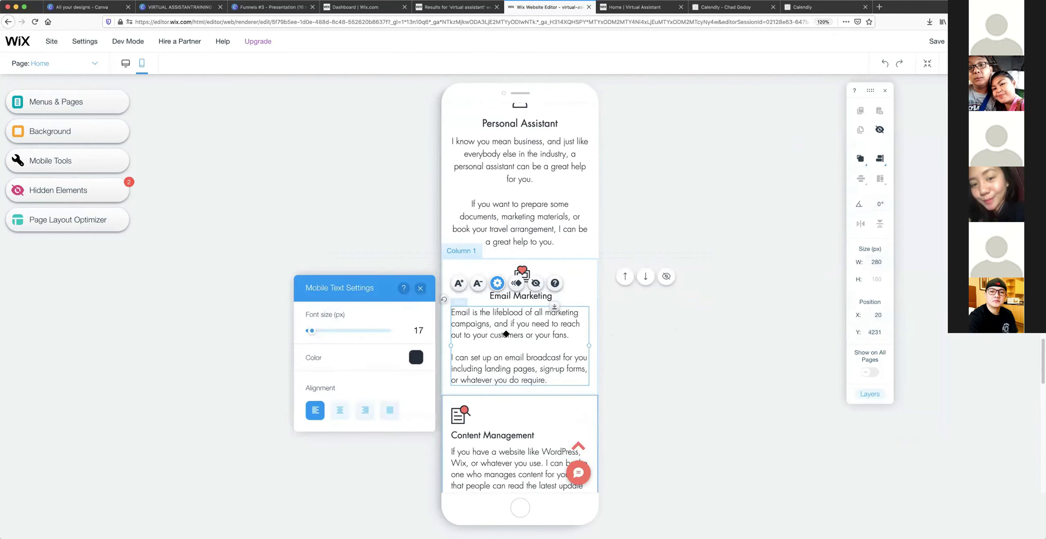
{"action": "left_click", "coordinate": [339, 410]}
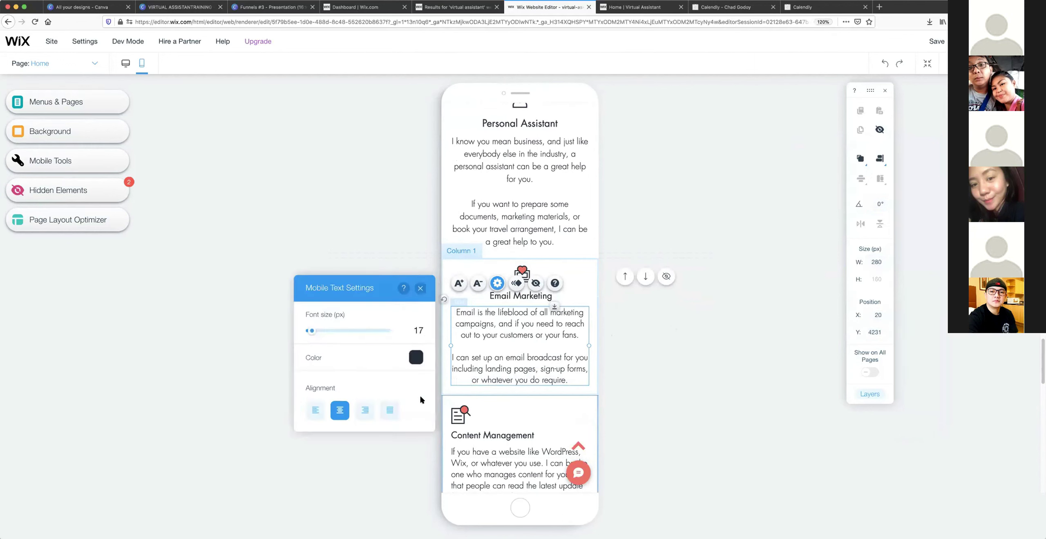
{"action": "left_click", "coordinate": [312, 413]}
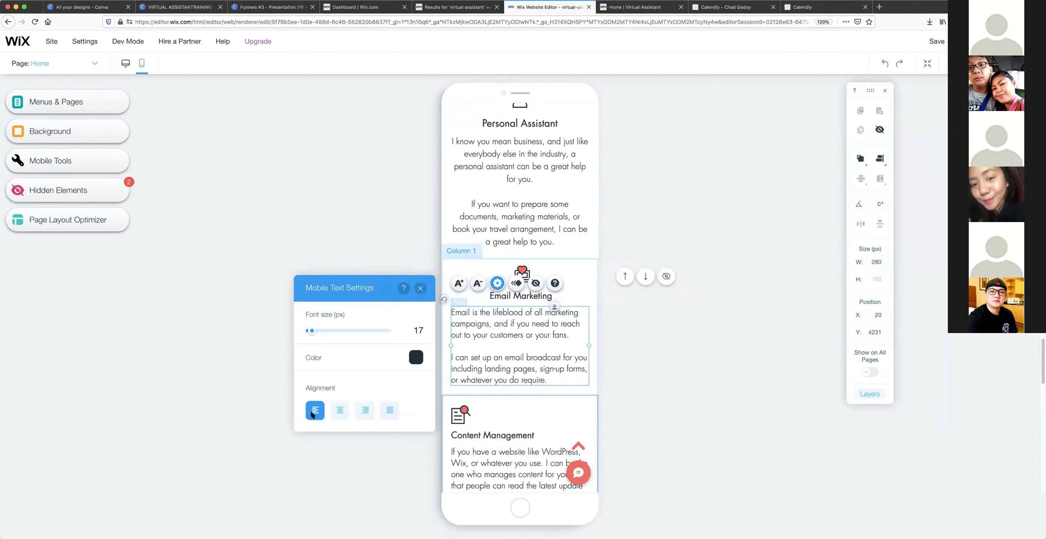
{"action": "left_click", "coordinate": [340, 412]}
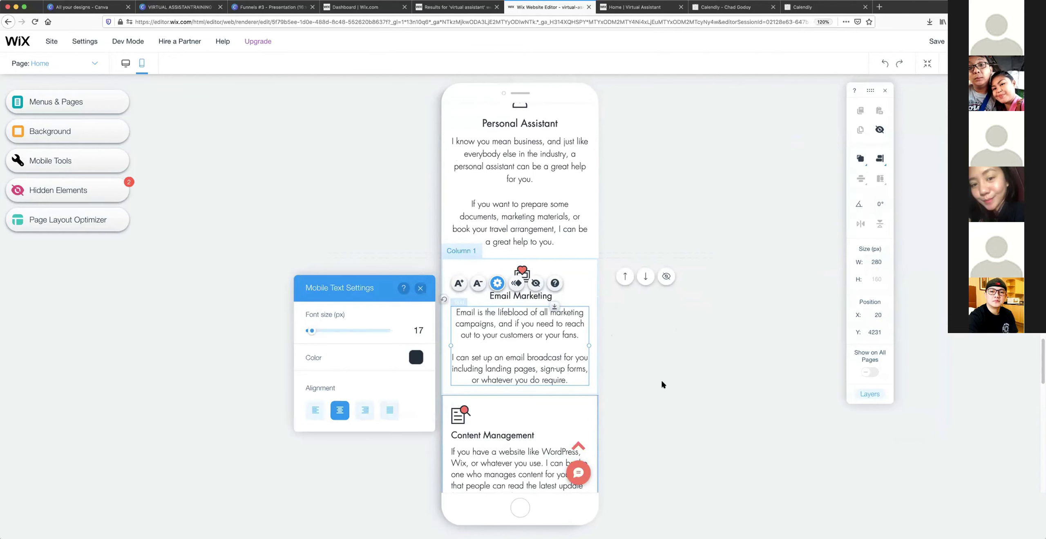
Centre the Content Management icon, then narrow its heading box to about 180 px and centre it at about X 75.
{"action": "scroll", "coordinate": [662, 384], "scroll_direction": "down", "scroll_amount": 3}
{"action": "left_click_drag", "start_coordinate": [460, 320], "coordinate": [521, 315]}
{"action": "left_click", "coordinate": [481, 339]}
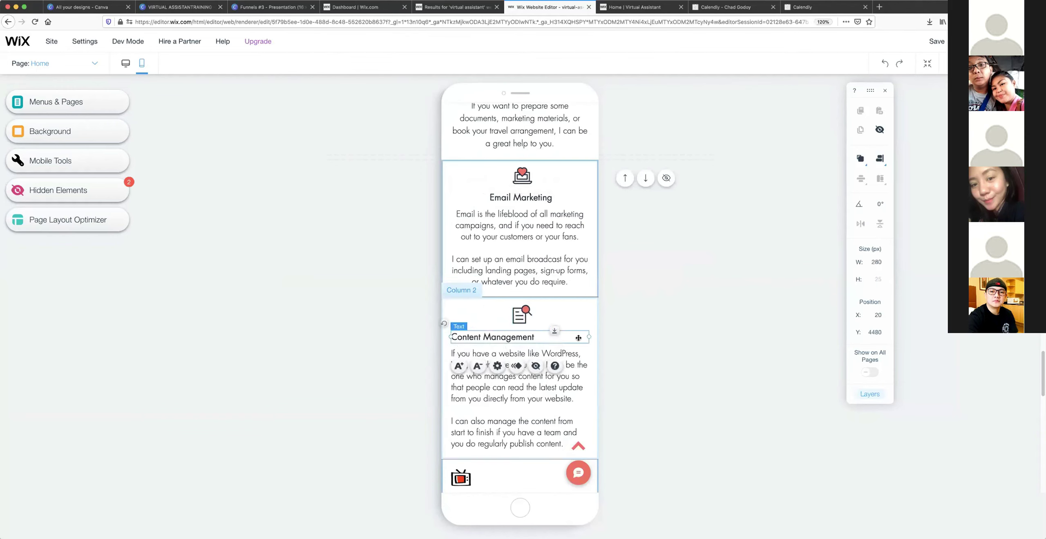
{"action": "left_click_drag", "start_coordinate": [588, 335], "coordinate": [526, 337]}
{"action": "left_click", "coordinate": [525, 365]}
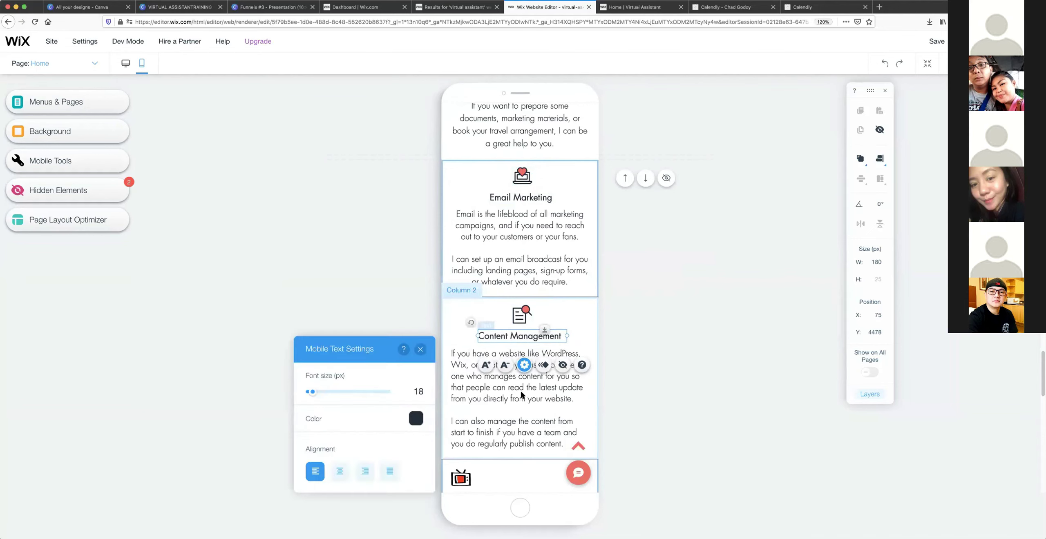
Centre-align the Content Management description text.
{"action": "left_click", "coordinate": [521, 392]}
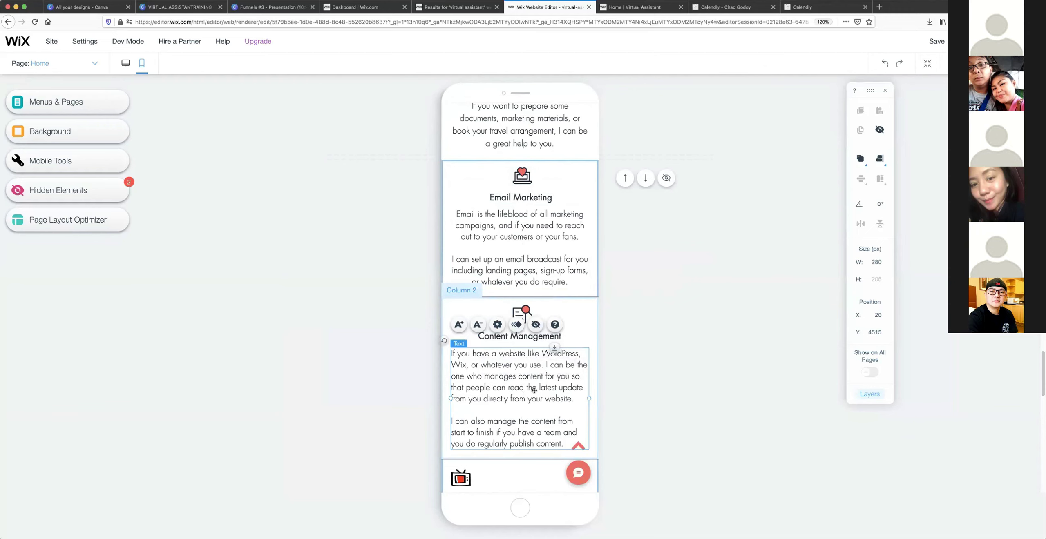
{"action": "double_click", "coordinate": [538, 392]}
{"action": "left_click", "coordinate": [340, 452]}
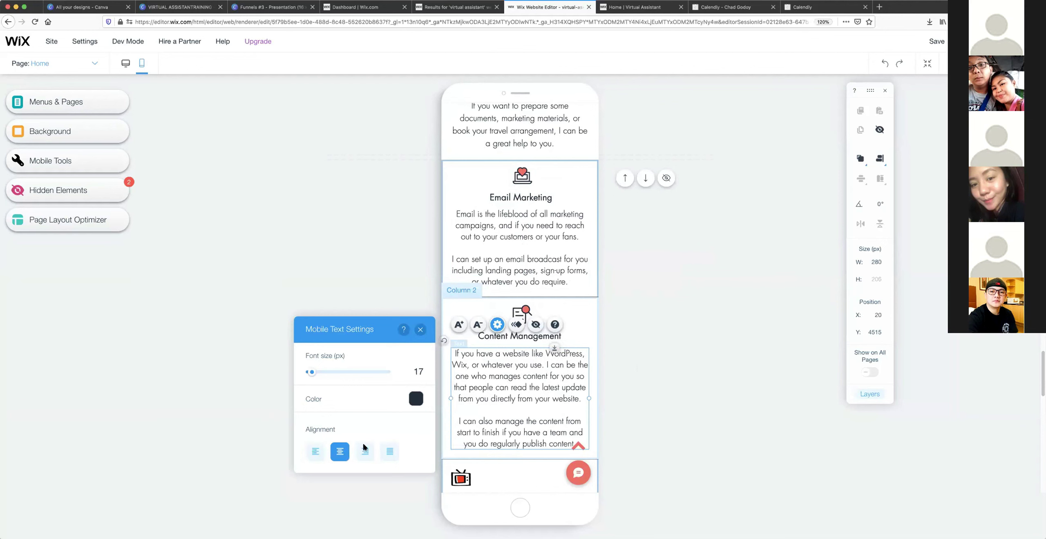
{"action": "left_click", "coordinate": [645, 370]}
Centre the Youtube Management icon and its heading in their column.
{"action": "scroll", "coordinate": [638, 380], "scroll_direction": "down", "scroll_amount": 3}
{"action": "left_click_drag", "start_coordinate": [461, 364], "coordinate": [558, 383]}
{"action": "left_click", "coordinate": [581, 383]}
{"action": "scroll", "coordinate": [525, 371], "scroll_direction": "down", "scroll_amount": 3}
Centre-align both paragraphs of the Youtube Management description.
{"action": "left_click", "coordinate": [525, 370]}
{"action": "scroll", "coordinate": [514, 316], "scroll_direction": "down", "scroll_amount": 2}
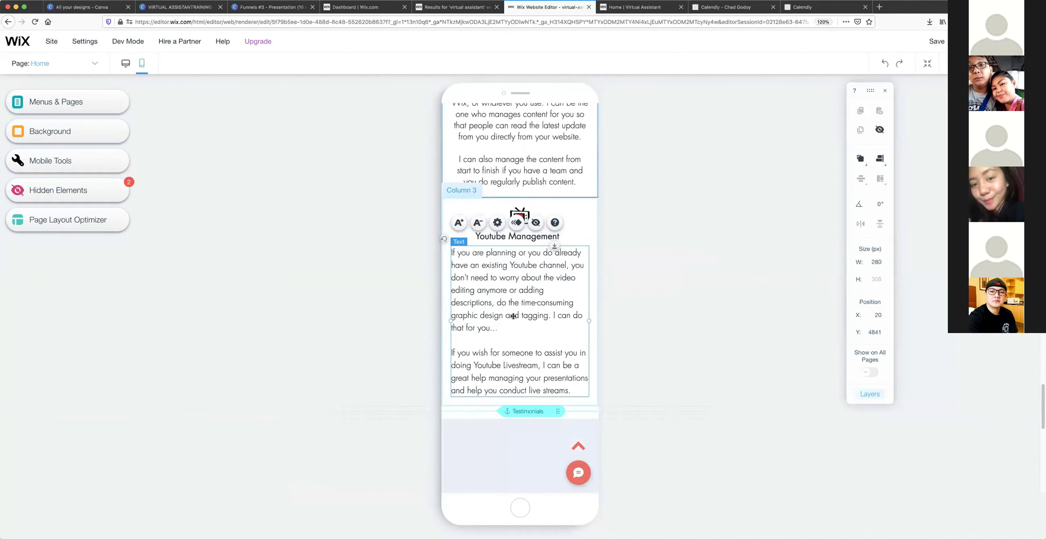
{"action": "left_click", "coordinate": [497, 222]}
{"action": "left_click", "coordinate": [343, 350]}
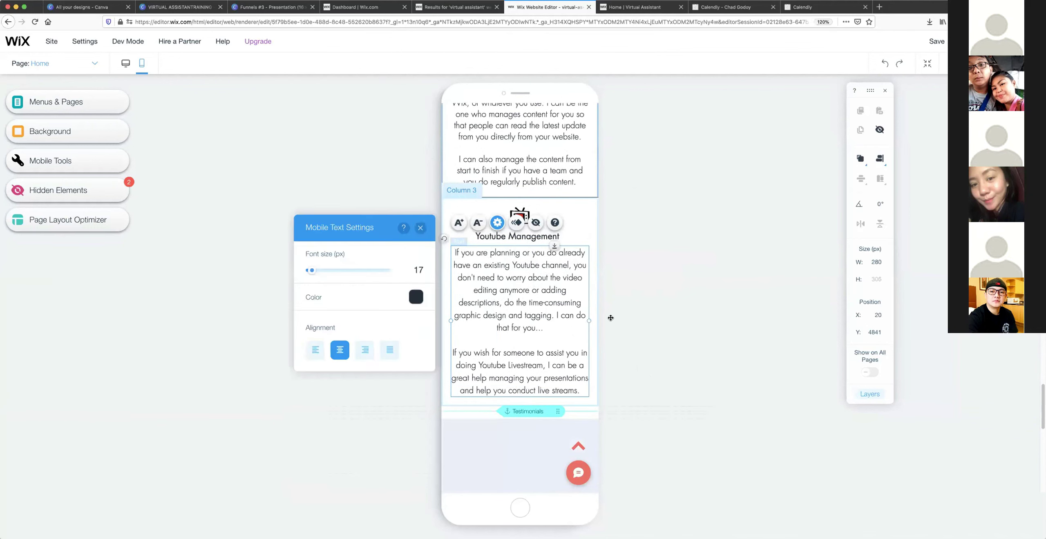
{"action": "left_click", "coordinate": [618, 318]}
Try hiding the tall strip below the Testimonials anchor on mobile, and undo it.
{"action": "scroll", "coordinate": [583, 361], "scroll_direction": "down", "scroll_amount": 10}
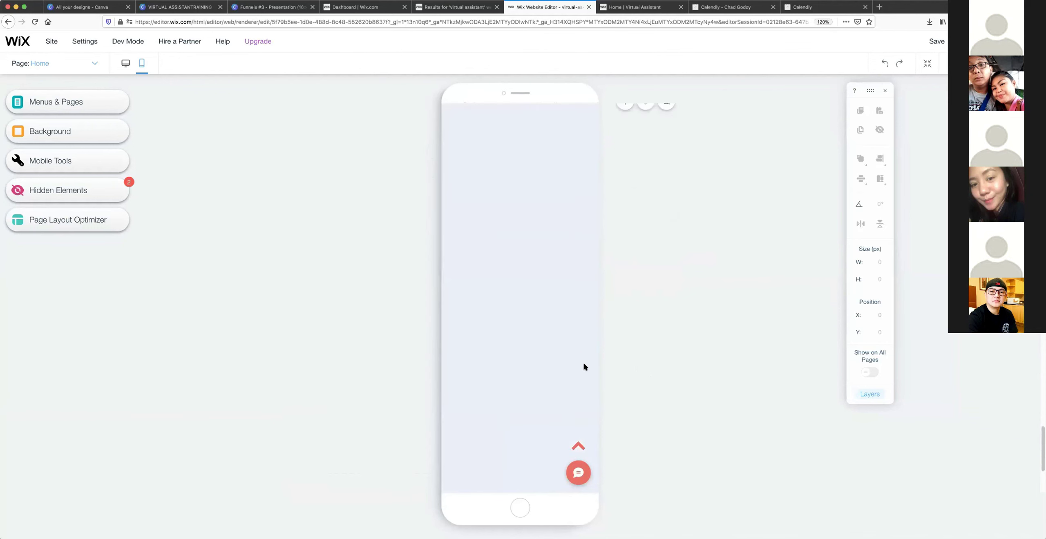
{"action": "scroll", "coordinate": [583, 368], "scroll_direction": "up", "scroll_amount": 8}
{"action": "scroll", "coordinate": [580, 379], "scroll_direction": "up", "scroll_amount": 20}
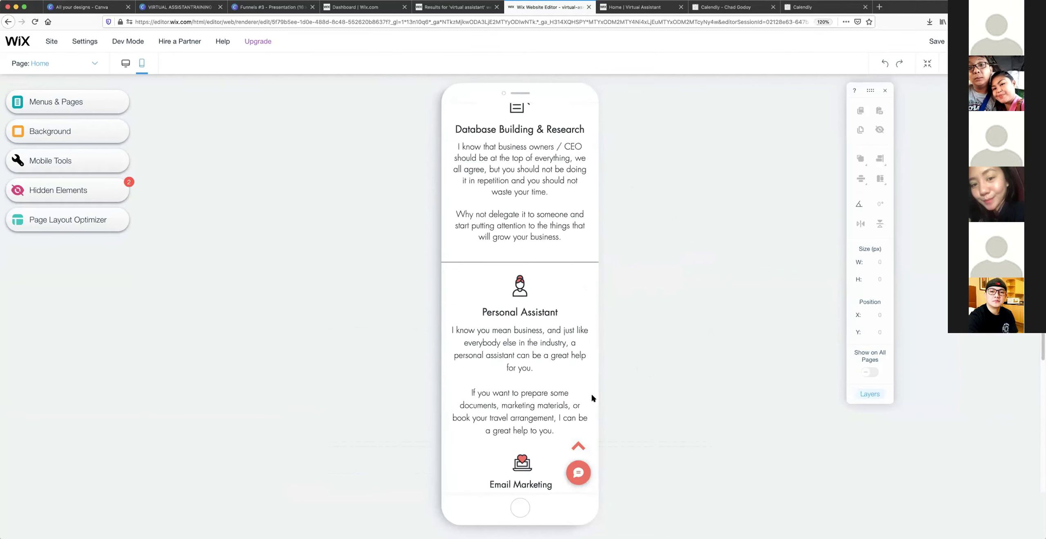
{"action": "scroll", "coordinate": [574, 374], "scroll_direction": "down", "scroll_amount": 15}
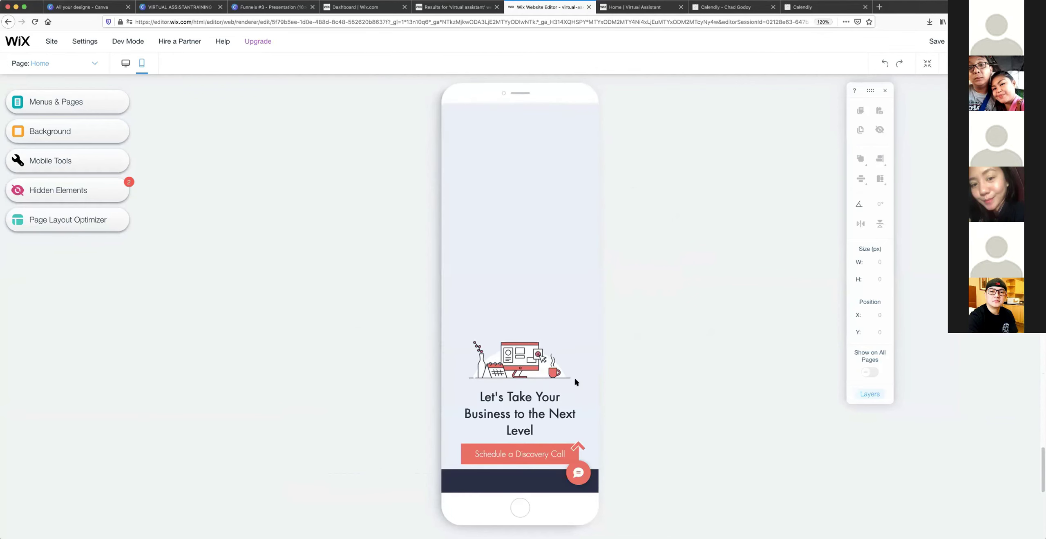
{"action": "scroll", "coordinate": [552, 319], "scroll_direction": "up", "scroll_amount": 6}
{"action": "left_click", "coordinate": [544, 223]}
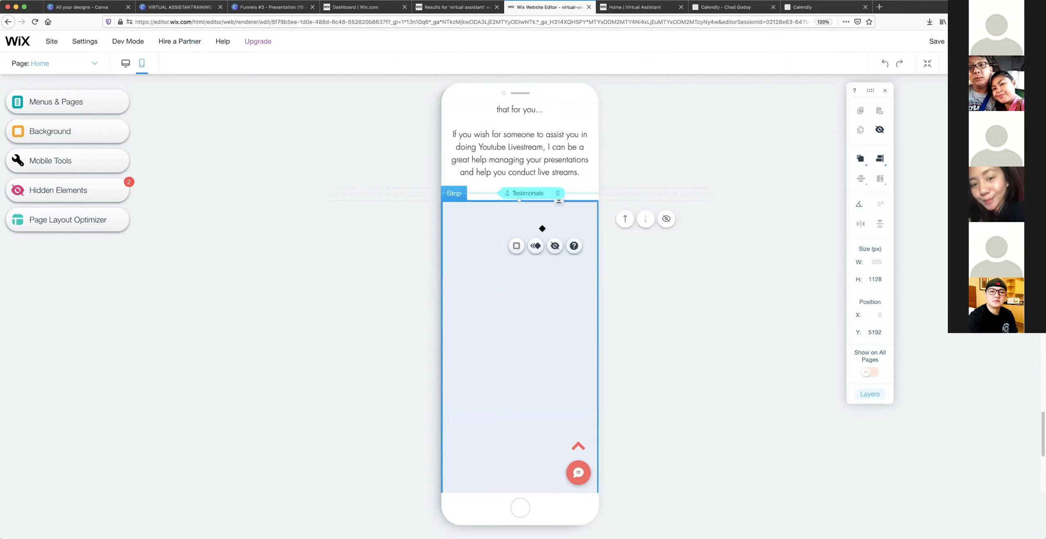
{"action": "left_click", "coordinate": [554, 246]}
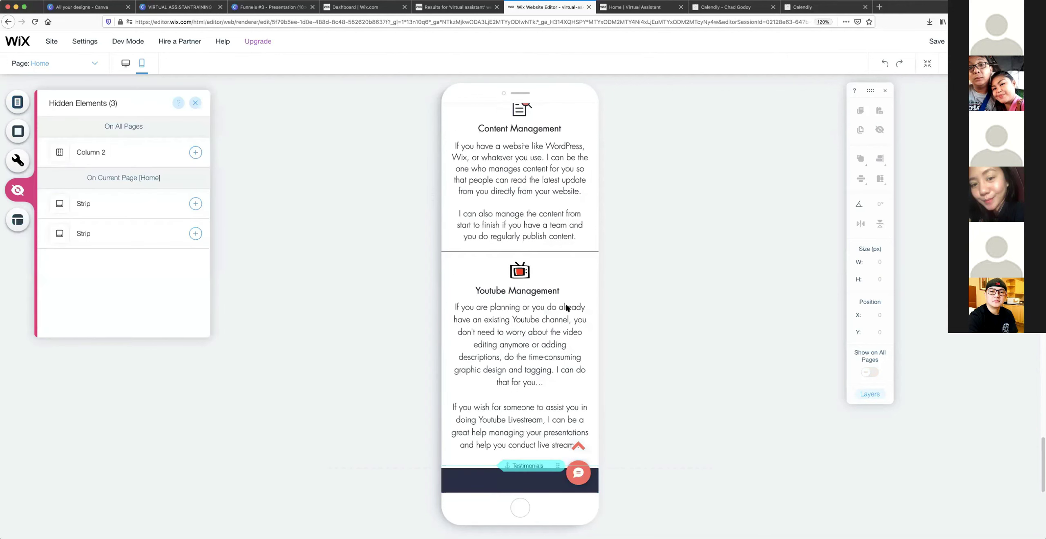
{"action": "left_click", "coordinate": [634, 356]}
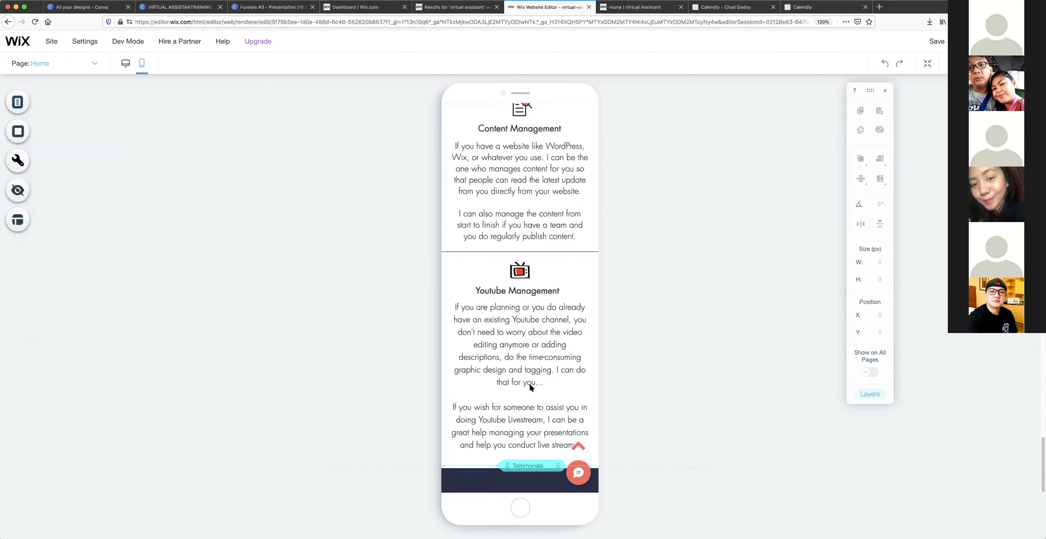
{"action": "scroll", "coordinate": [539, 390], "scroll_direction": "up", "scroll_amount": 3}
{"action": "scroll", "coordinate": [540, 395], "scroll_direction": "down", "scroll_amount": 3}
{"action": "left_click", "coordinate": [884, 63]}
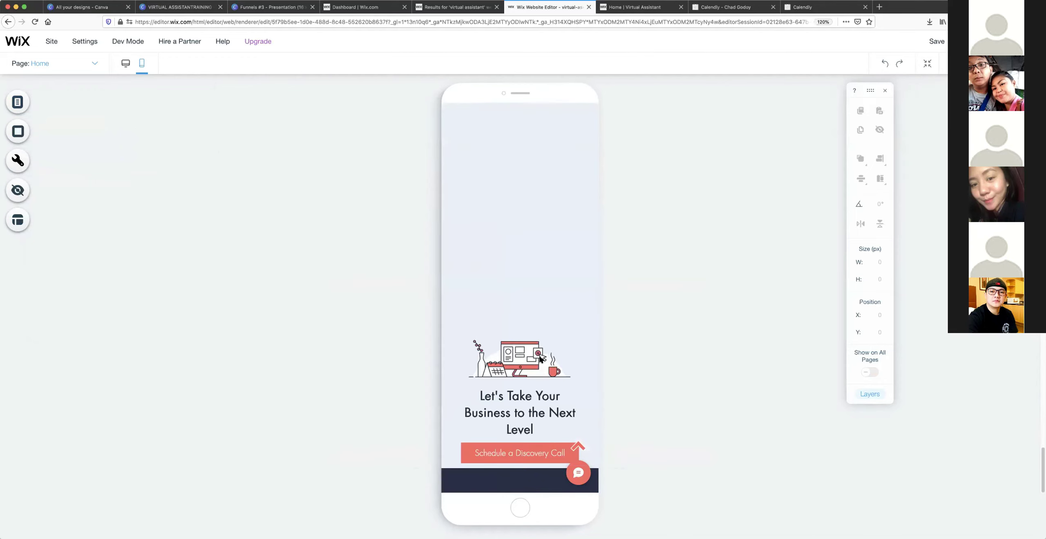
Move the desk illustration, the "Let's Take Your Business" heading (about Y 5320) and the discovery call button (about Y 5450) to the top of their strip.
{"action": "scroll", "coordinate": [515, 379], "scroll_direction": "up", "scroll_amount": 2}
{"action": "left_click_drag", "start_coordinate": [510, 416], "coordinate": [510, 200]}
{"action": "scroll", "coordinate": [520, 392], "scroll_direction": "down", "scroll_amount": 4}
{"action": "left_click_drag", "start_coordinate": [519, 394], "coordinate": [524, 180]}
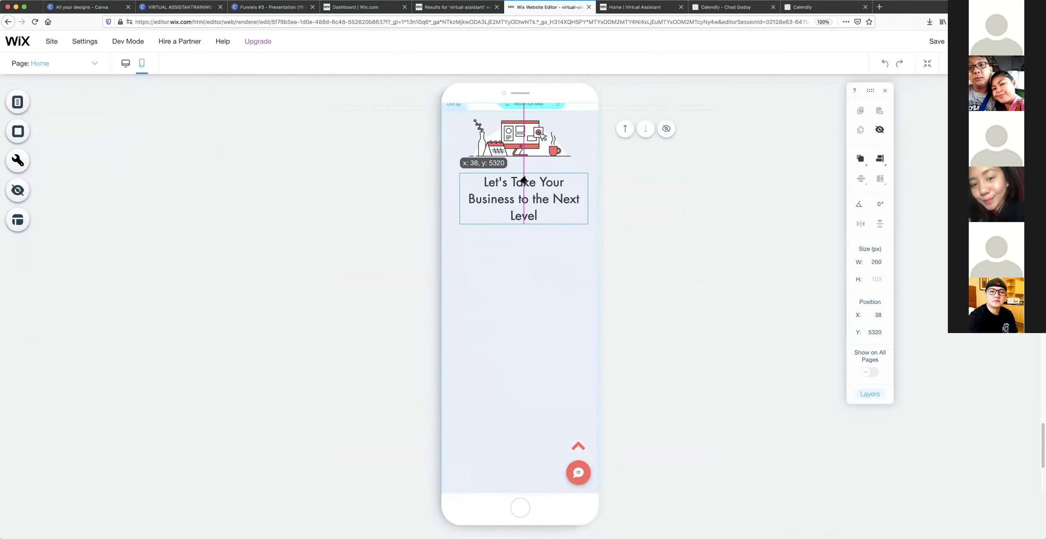
{"action": "scroll", "coordinate": [515, 348], "scroll_direction": "down", "scroll_amount": 4}
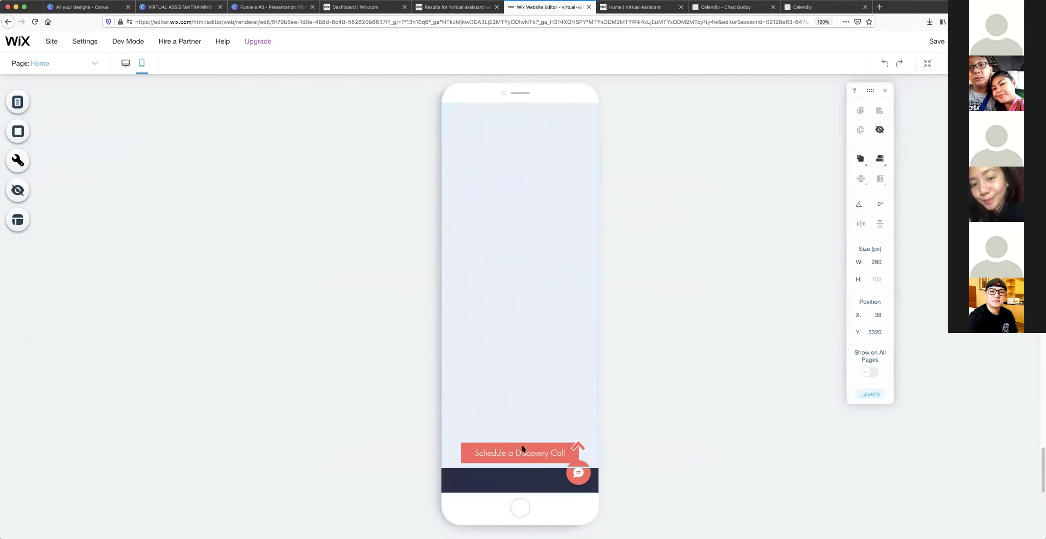
{"action": "left_click_drag", "start_coordinate": [523, 444], "coordinate": [521, 204]}
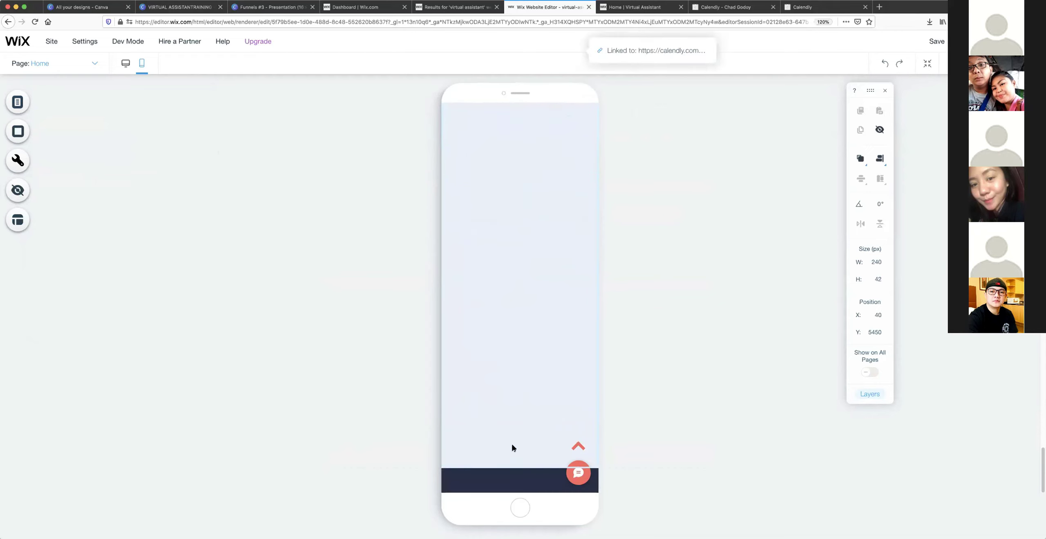
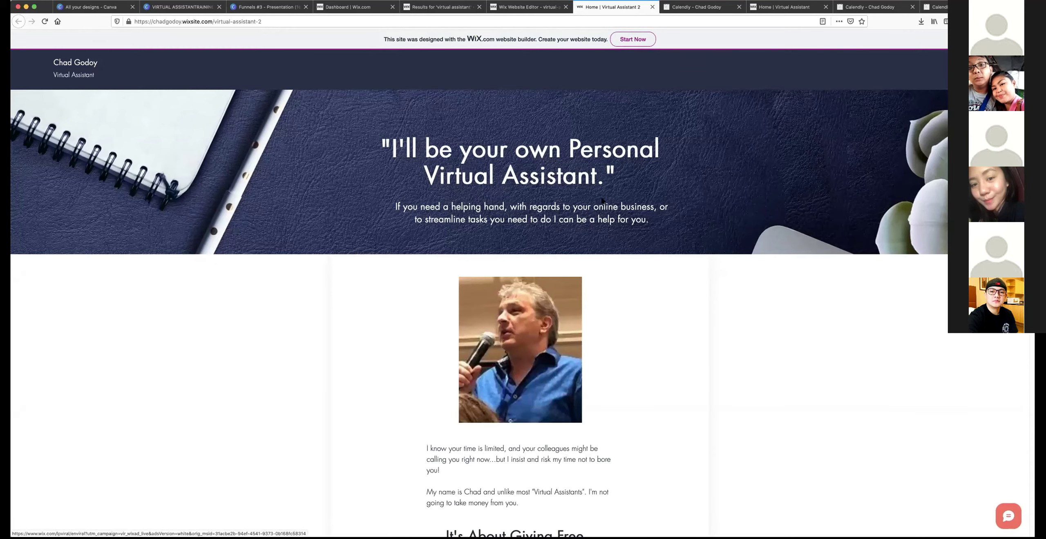
Review the published home page from the header headline and tagline down to the "What Can I Do For You?" service sections.
{"action": "scroll", "coordinate": [561, 239], "scroll_direction": "down", "scroll_amount": 2}
{"action": "scroll", "coordinate": [561, 239], "scroll_direction": "down", "scroll_amount": 1}
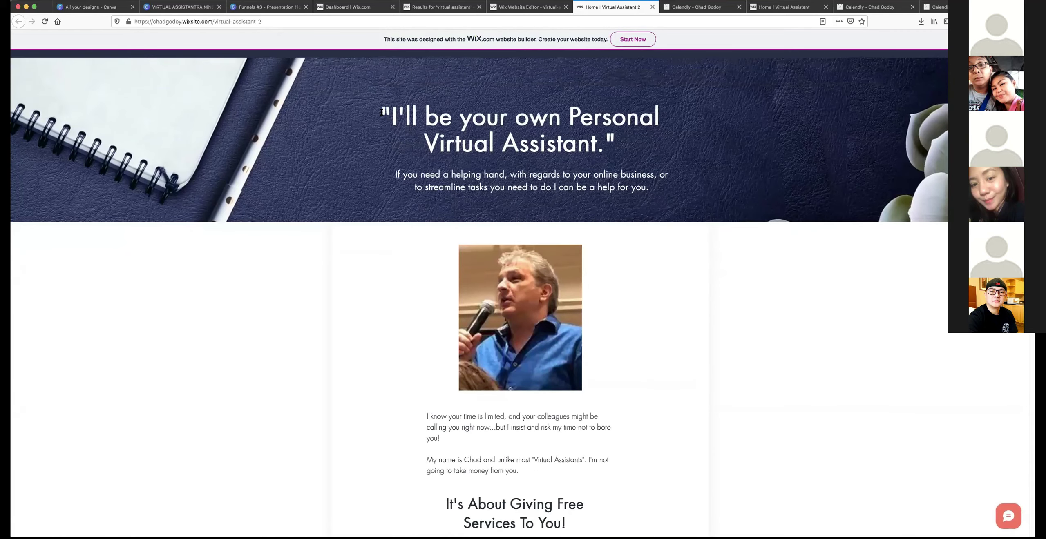
{"action": "left_click_drag", "start_coordinate": [434, 125], "coordinate": [655, 191]}
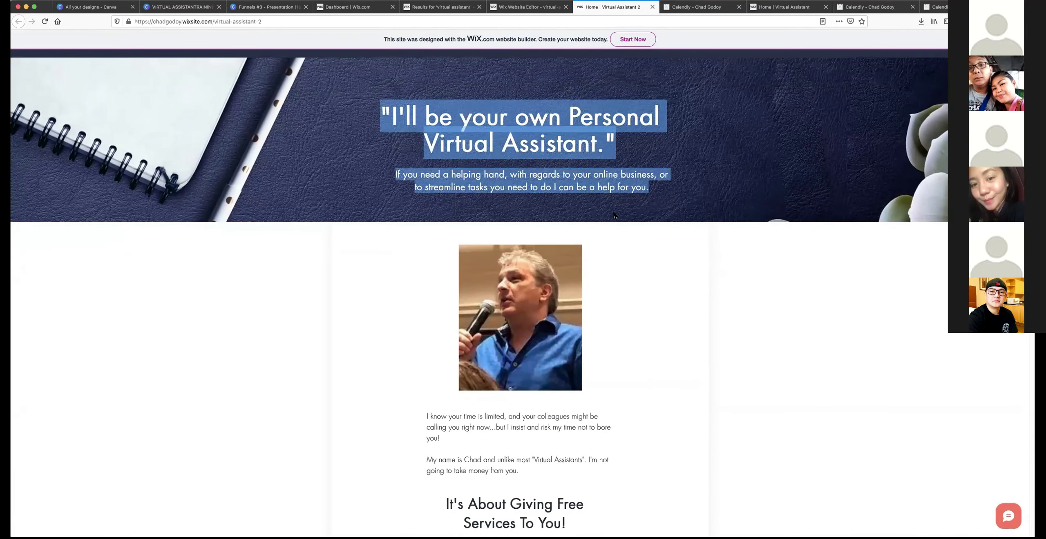
{"action": "scroll", "coordinate": [585, 246], "scroll_direction": "down", "scroll_amount": 10}
{"action": "scroll", "coordinate": [576, 242], "scroll_direction": "down", "scroll_amount": 9}
{"action": "scroll", "coordinate": [580, 233], "scroll_direction": "down", "scroll_amount": 3}
{"action": "scroll", "coordinate": [581, 230], "scroll_direction": "up", "scroll_amount": 4}
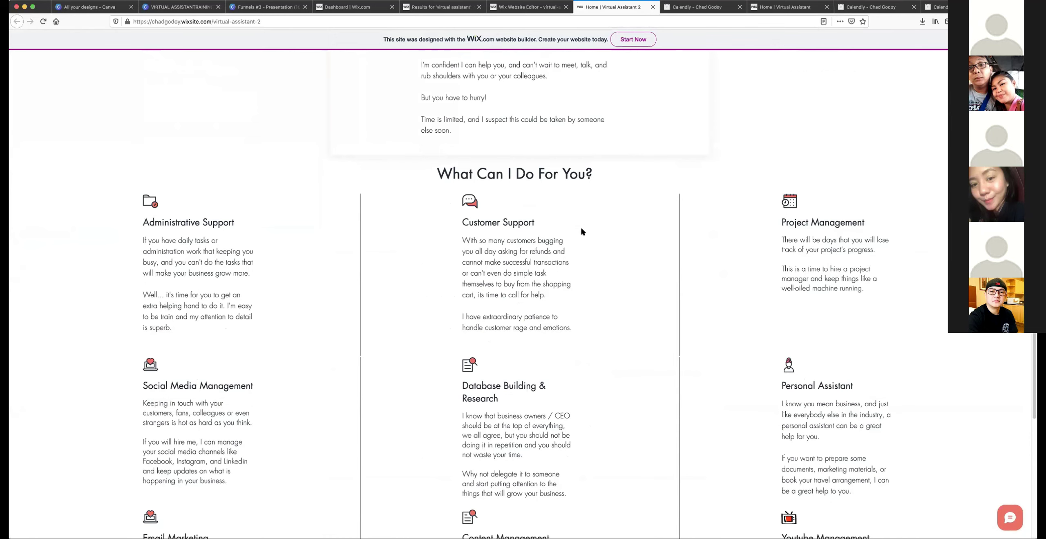
Highlight the published introduction from "I know your time is limited" to the Free 15-minute call line and review it.
{"action": "scroll", "coordinate": [582, 231], "scroll_direction": "up", "scroll_amount": 6}
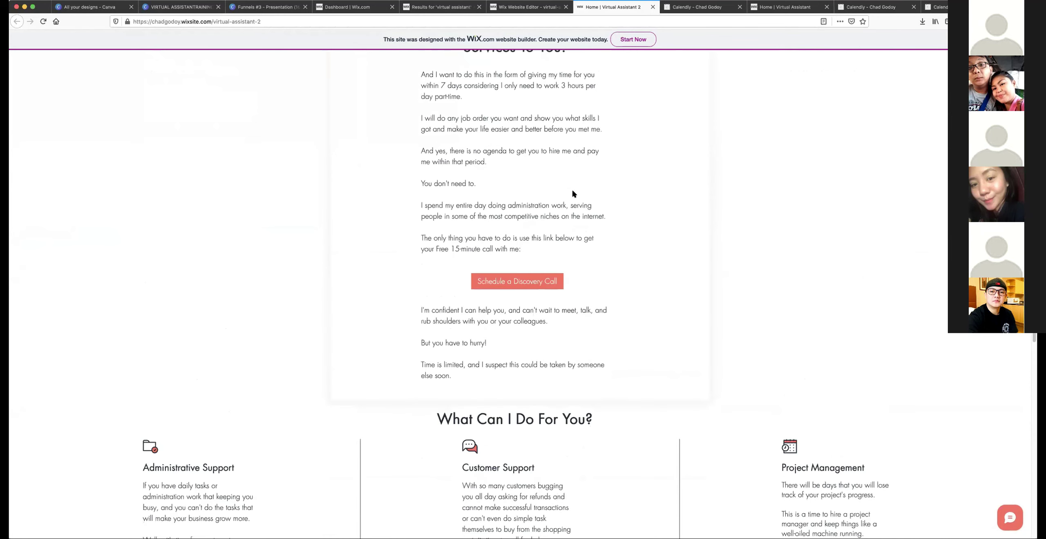
{"action": "left_click", "coordinate": [444, 115], "text": "shift"}
{"action": "left_click", "coordinate": [444, 145]}
{"action": "scroll", "coordinate": [443, 144], "scroll_direction": "up", "scroll_amount": 4}
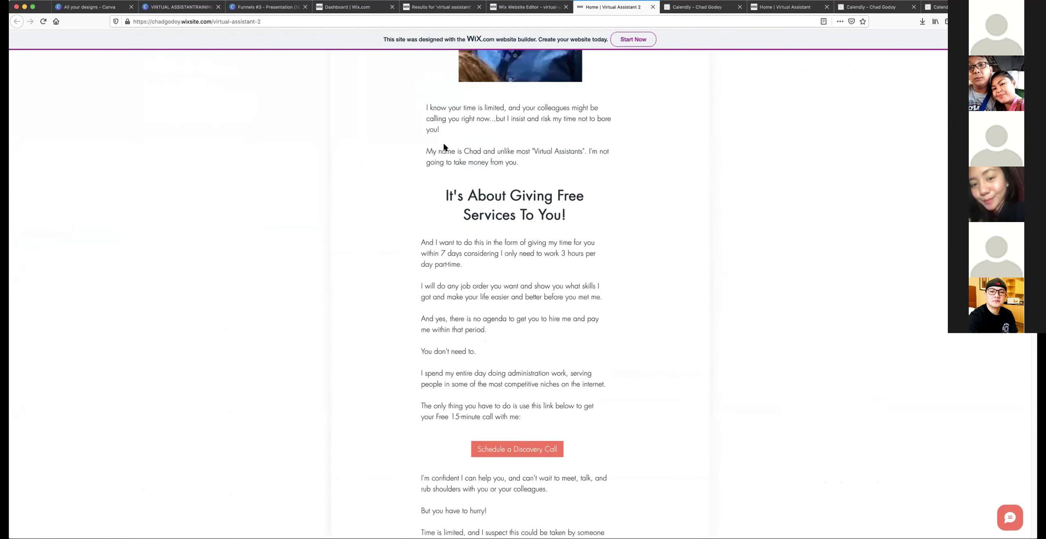
{"action": "left_click_drag", "start_coordinate": [425, 103], "coordinate": [540, 287]}
{"action": "left_click_drag", "start_coordinate": [536, 342], "coordinate": [595, 421]}
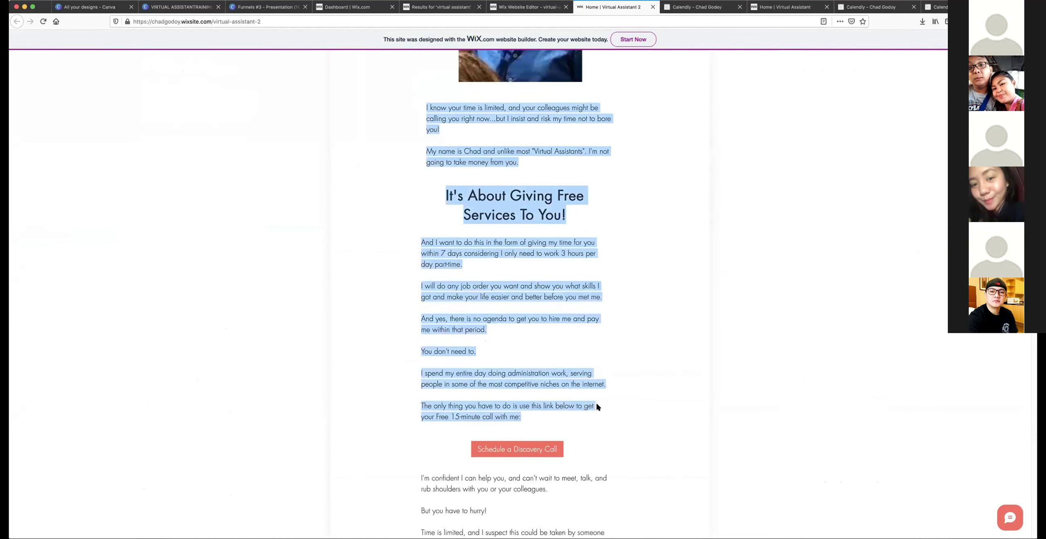
Clear the introduction highlight on the published page, and highlight the header's "I'll be your own Personal Virtual Assistant." headline and the tagline below it.
{"action": "left_click", "coordinate": [589, 387]}
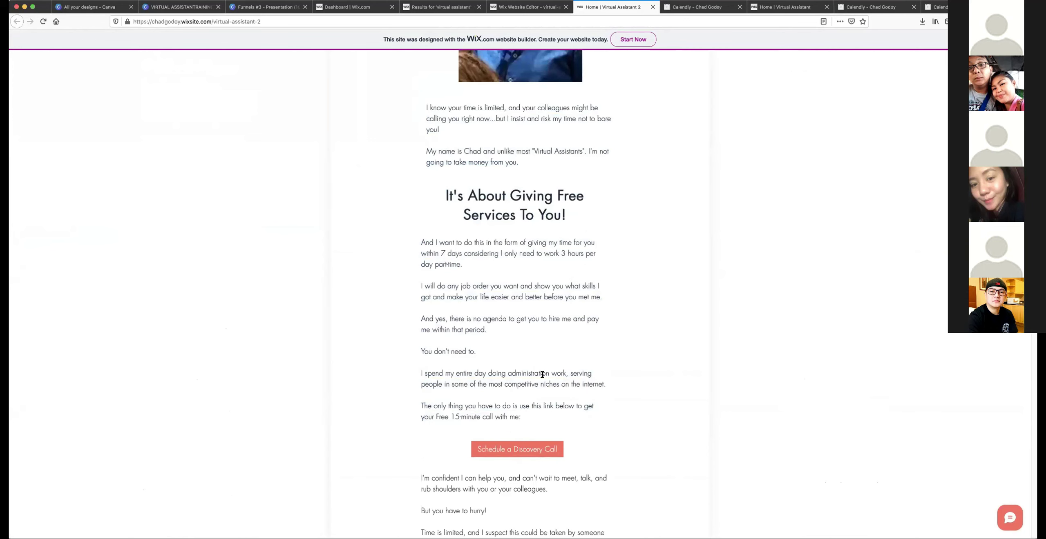
{"action": "scroll", "coordinate": [540, 373], "scroll_direction": "up", "scroll_amount": 5}
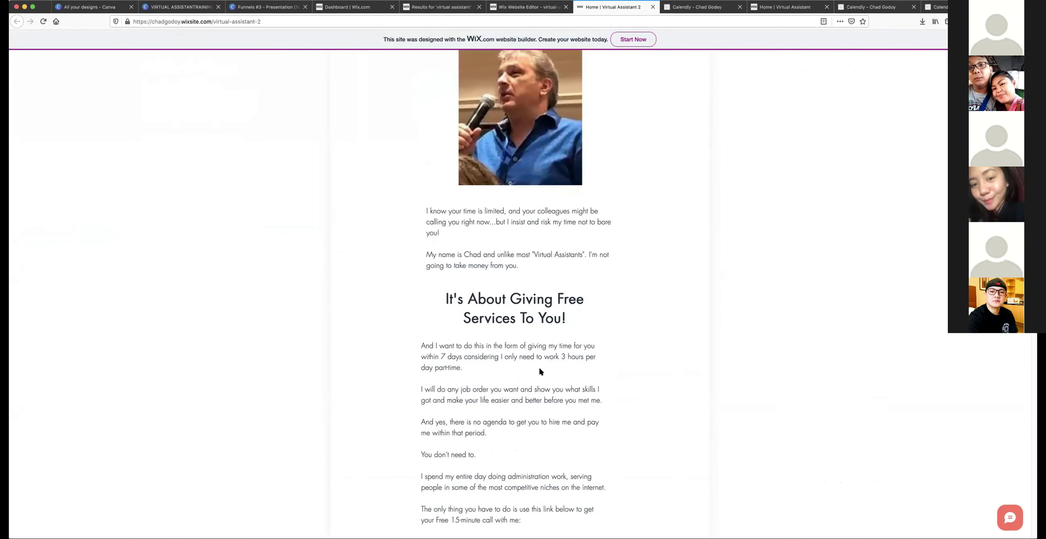
{"action": "scroll", "coordinate": [539, 371], "scroll_direction": "up", "scroll_amount": 8}
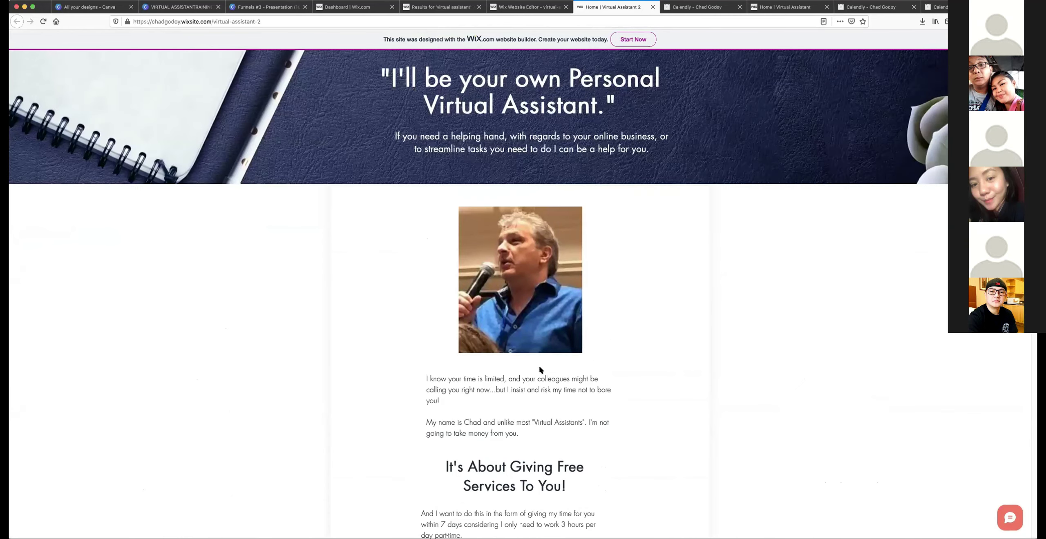
{"action": "scroll", "coordinate": [539, 367], "scroll_direction": "up", "scroll_amount": 1}
{"action": "left_click_drag", "start_coordinate": [376, 93], "coordinate": [662, 178]}
{"action": "scroll", "coordinate": [721, 216], "scroll_direction": "down", "scroll_amount": 2}
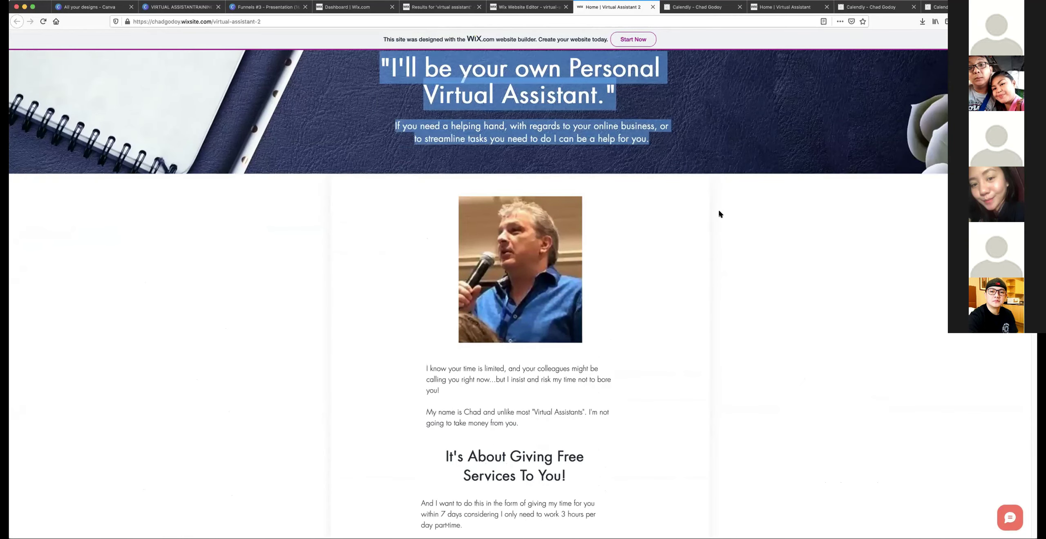
Review the published introduction between the header and the "What Can I Do For You?" heading, including its discovery call button.
{"action": "scroll", "coordinate": [720, 214], "scroll_direction": "down", "scroll_amount": 20}
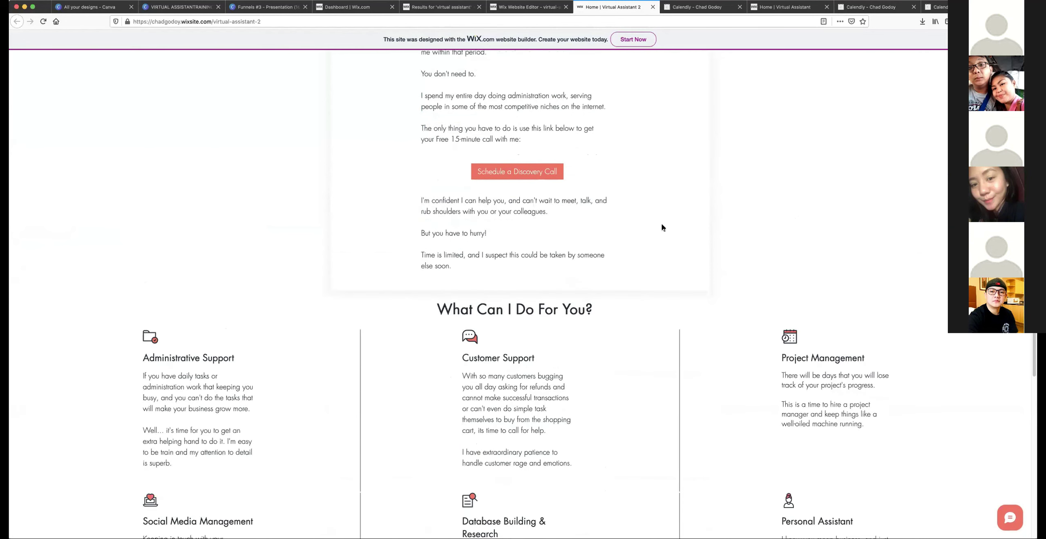
{"action": "scroll", "coordinate": [662, 227], "scroll_direction": "up", "scroll_amount": 6}
{"action": "scroll", "coordinate": [660, 231], "scroll_direction": "up", "scroll_amount": 1}
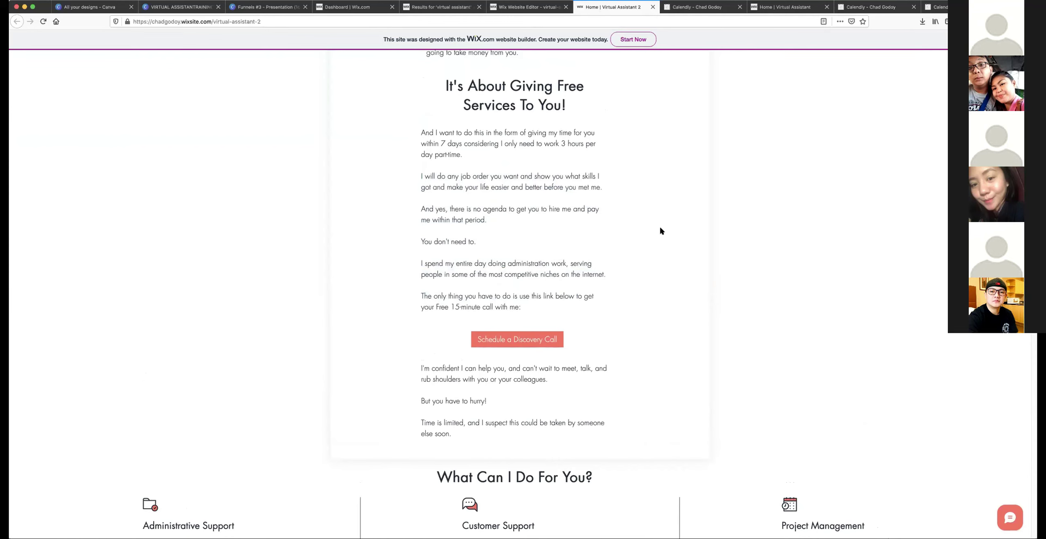
{"action": "scroll", "coordinate": [660, 230], "scroll_direction": "up", "scroll_amount": 3}
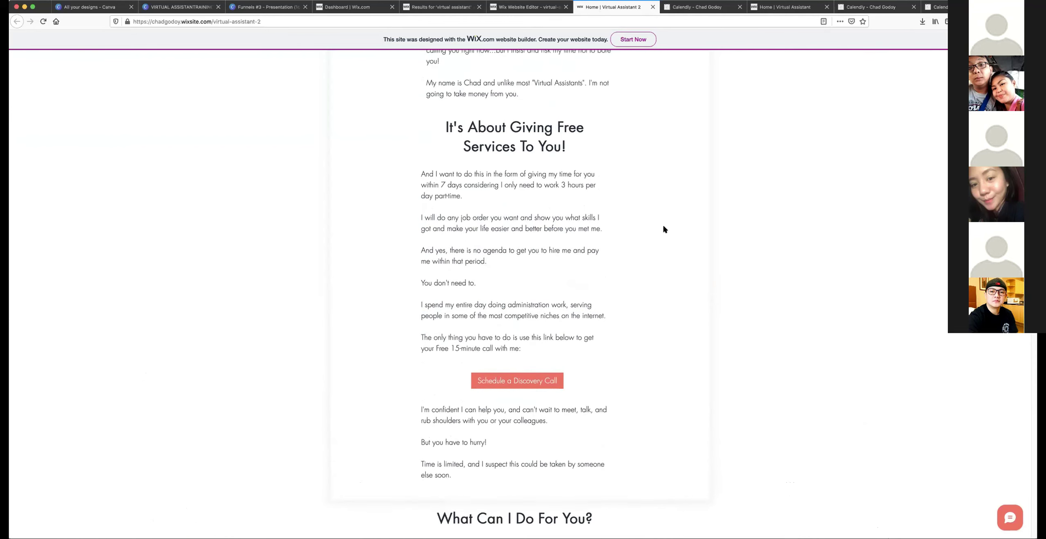
{"action": "scroll", "coordinate": [663, 227], "scroll_direction": "up", "scroll_amount": 12}
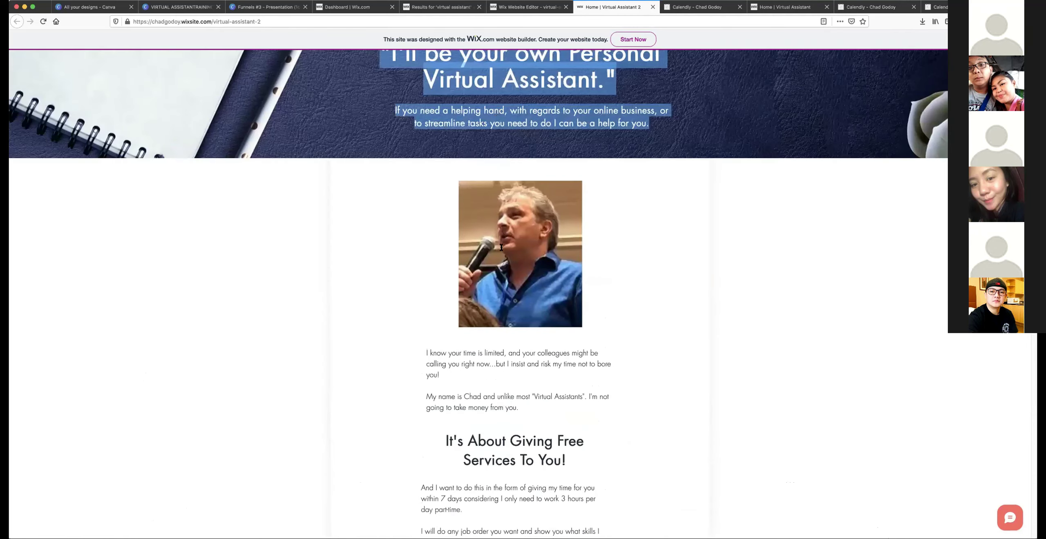
{"action": "scroll", "coordinate": [503, 253], "scroll_direction": "down", "scroll_amount": 6}
{"action": "scroll", "coordinate": [502, 253], "scroll_direction": "down", "scroll_amount": 15}
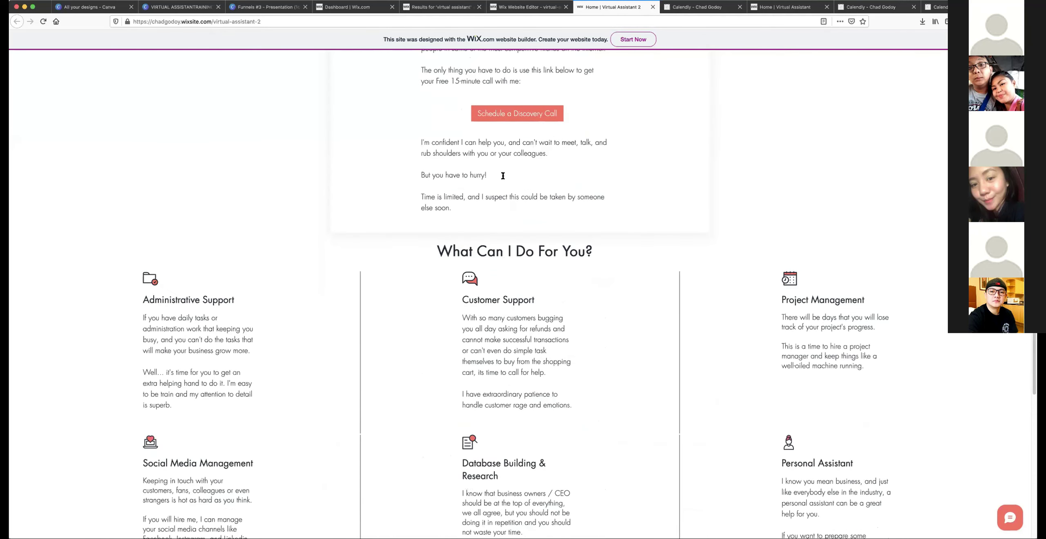
Review the published service sections from Administrative Support to Youtube Management, and return to the page header.
{"action": "scroll", "coordinate": [482, 166], "scroll_direction": "down", "scroll_amount": 5}
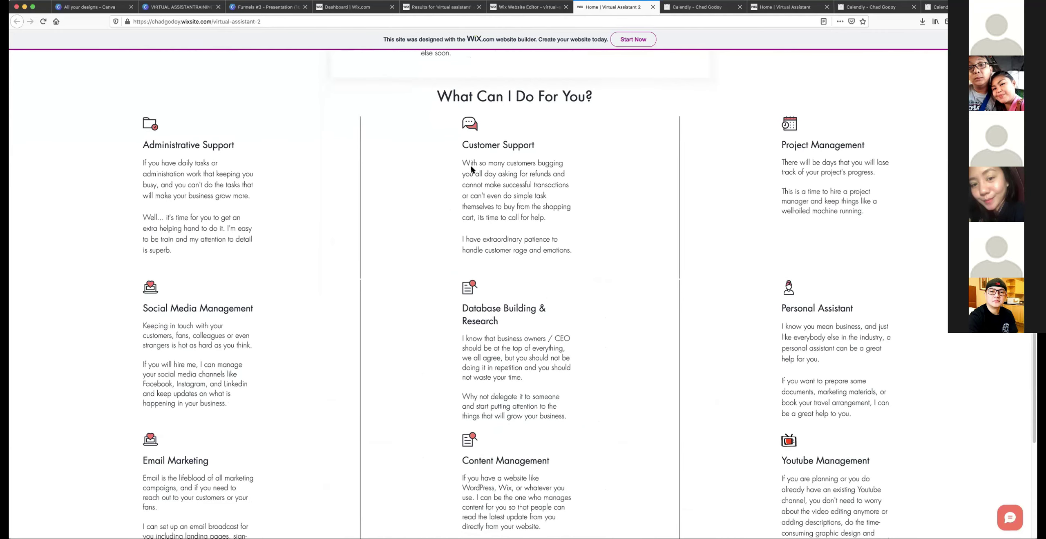
{"action": "scroll", "coordinate": [474, 172], "scroll_direction": "down", "scroll_amount": 1}
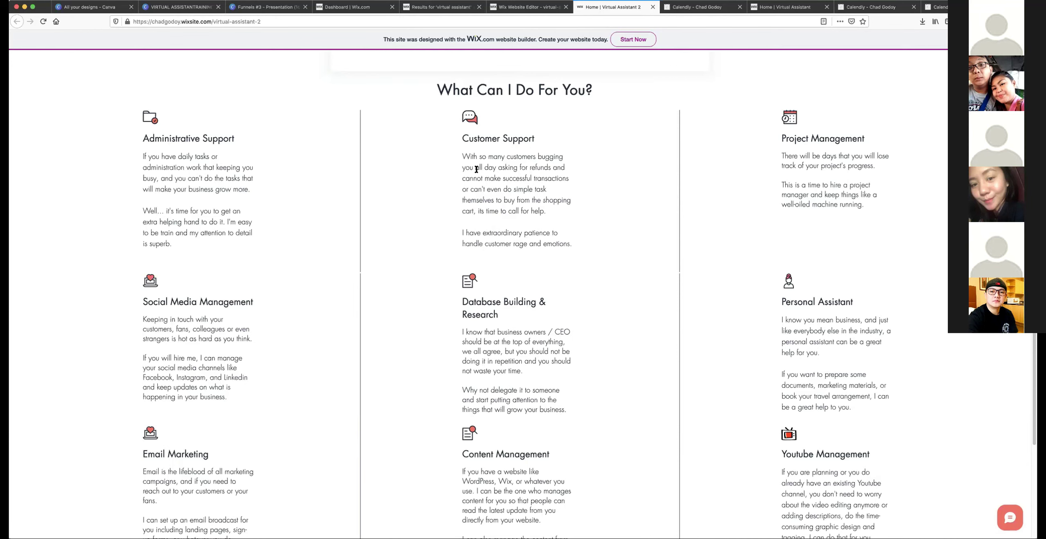
{"action": "scroll", "coordinate": [440, 168], "scroll_direction": "down", "scroll_amount": 5}
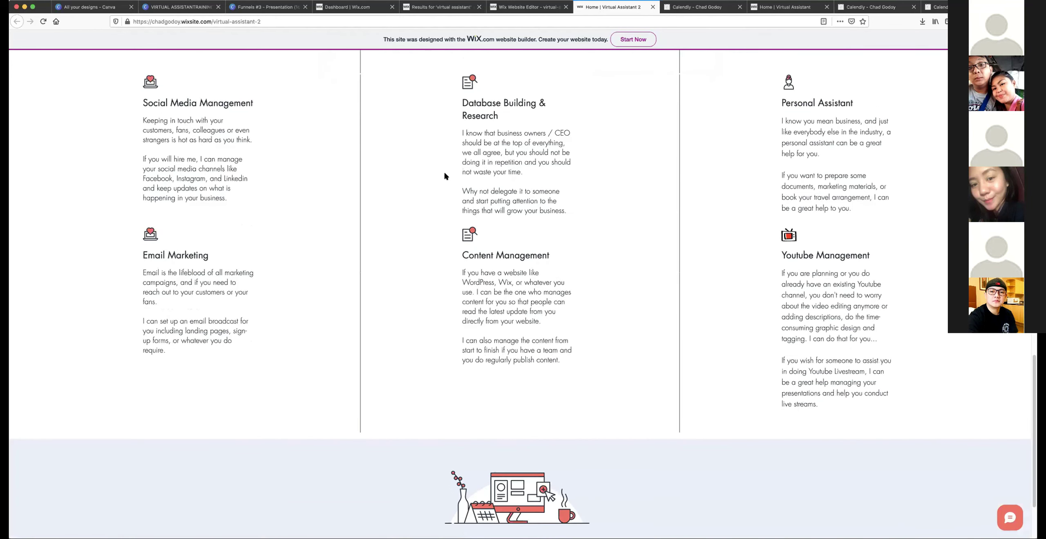
{"action": "scroll", "coordinate": [444, 171], "scroll_direction": "down", "scroll_amount": 3}
{"action": "scroll", "coordinate": [447, 170], "scroll_direction": "up", "scroll_amount": 8}
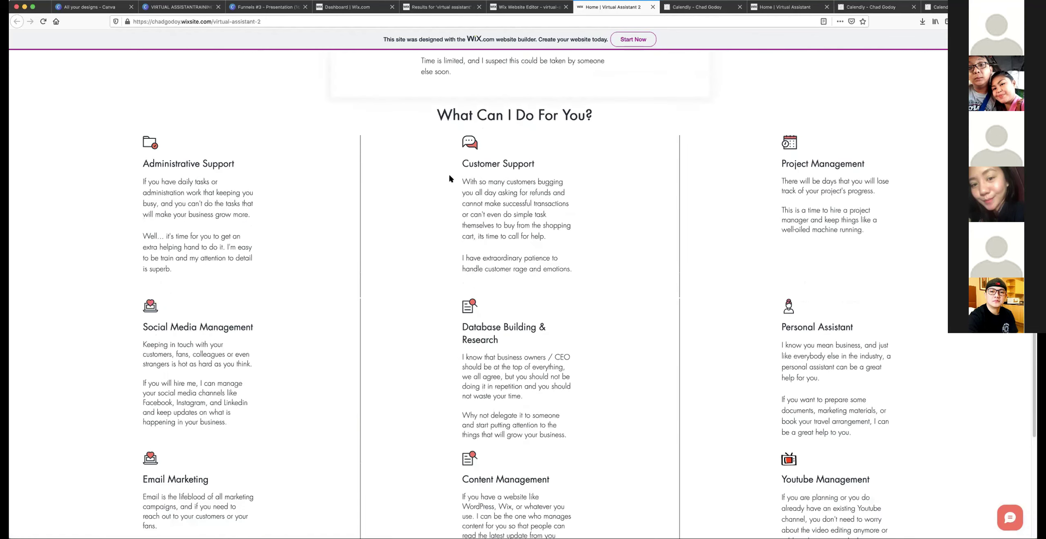
{"action": "scroll", "coordinate": [447, 175], "scroll_direction": "up", "scroll_amount": 15}
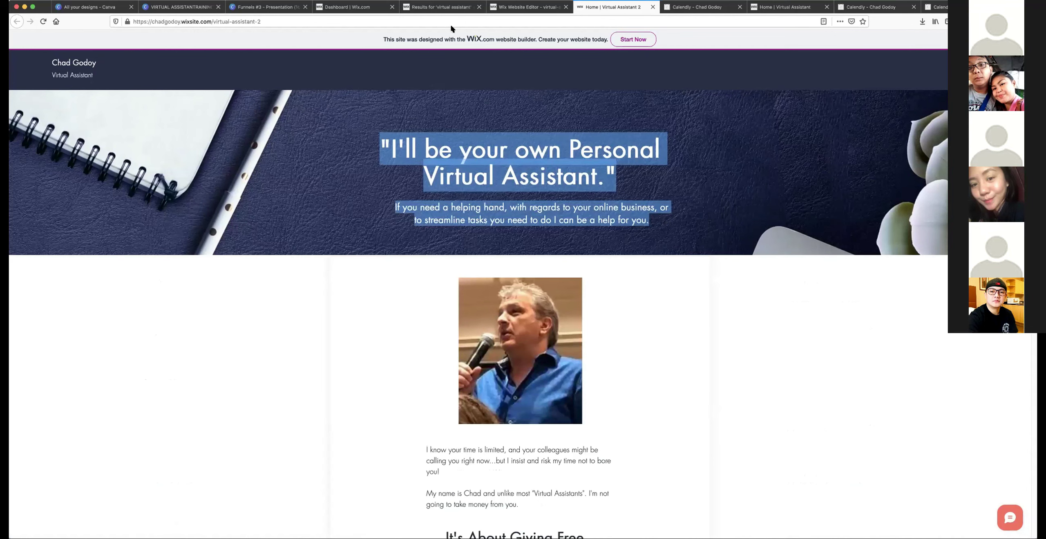
Switch to the Funnels #3 presentation in Canva and go back from the page 8 funnel to the excavator photo on page 5.
{"action": "key", "text": "super+3"}
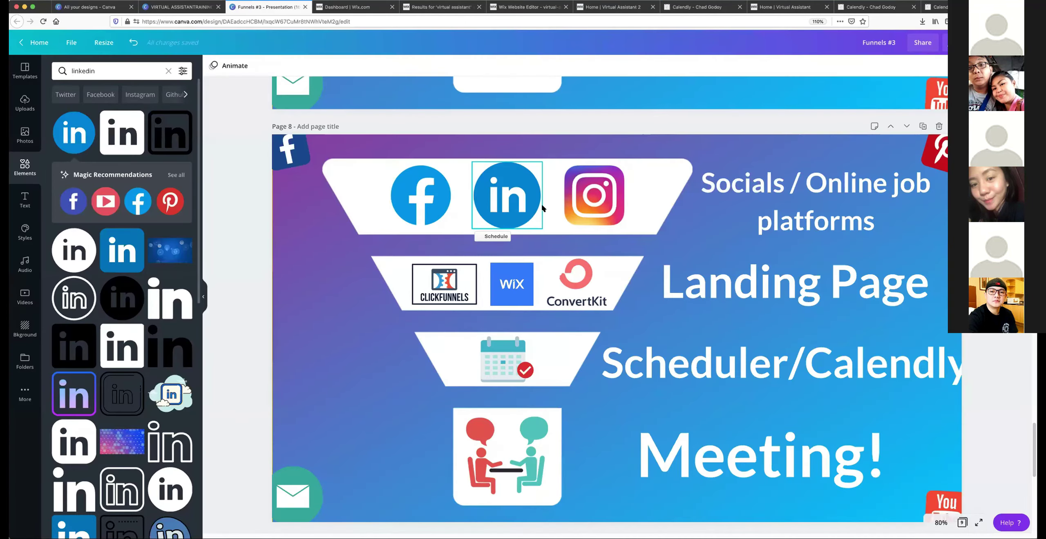
{"action": "scroll", "coordinate": [538, 196], "scroll_direction": "up", "scroll_amount": 15}
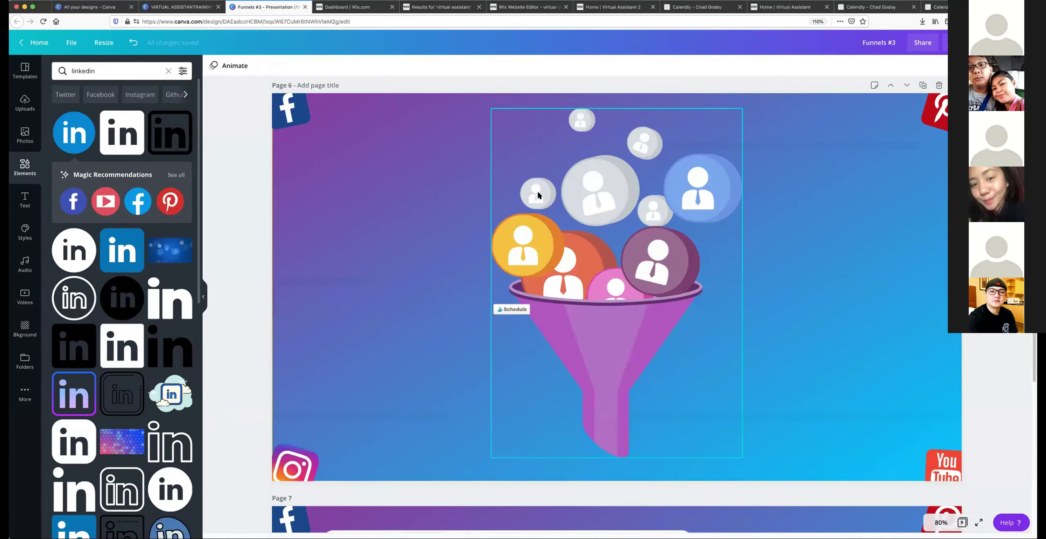
{"action": "scroll", "coordinate": [538, 195], "scroll_direction": "up", "scroll_amount": 7}
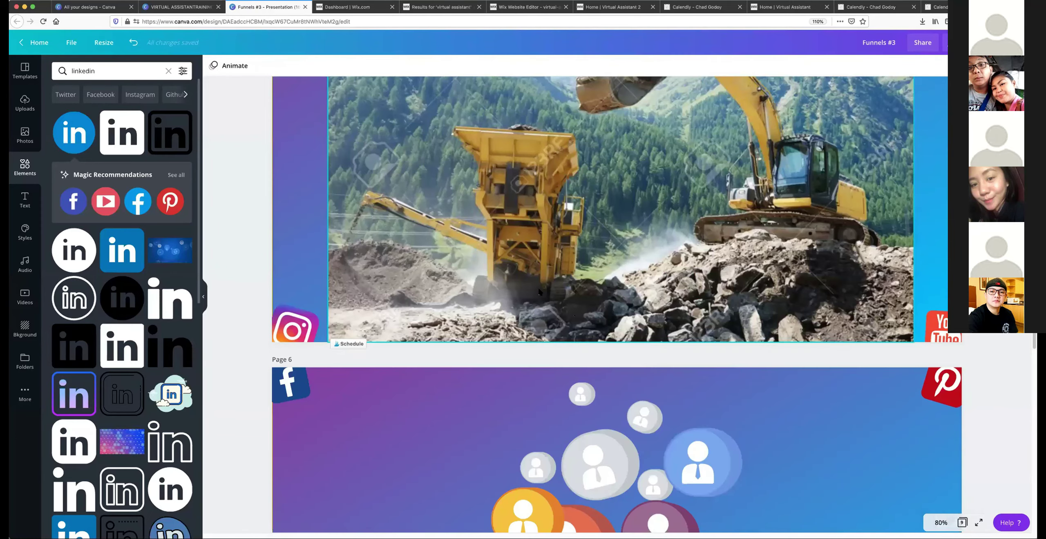
{"action": "scroll", "coordinate": [541, 314], "scroll_direction": "up", "scroll_amount": 4}
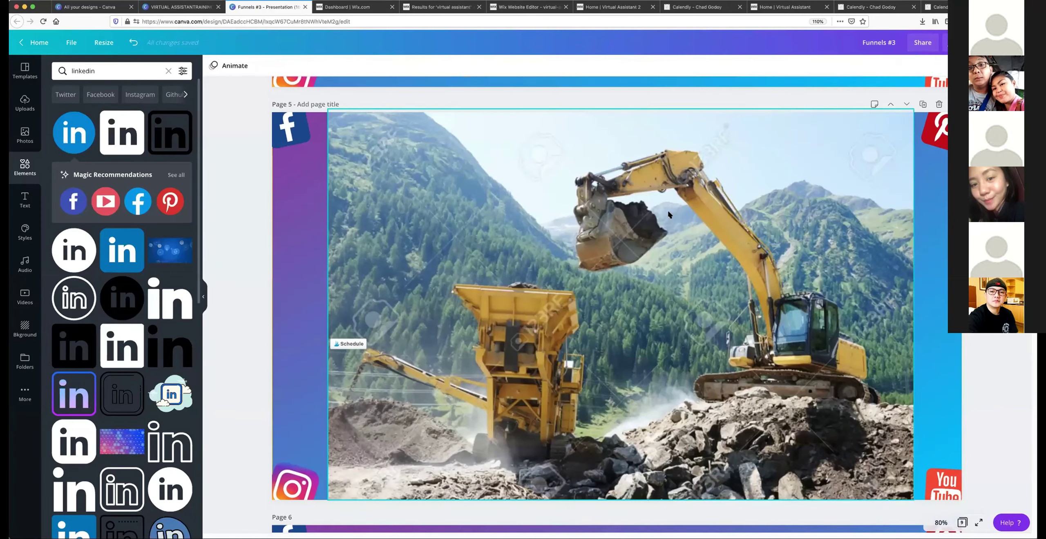
{"action": "left_click", "coordinate": [525, 303]}
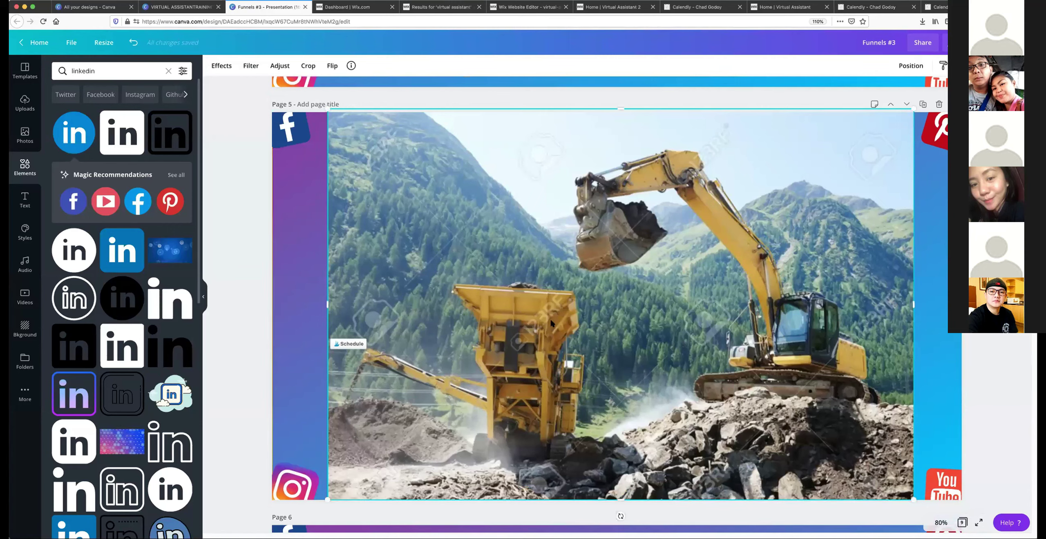
Review the funnel game photos on page 4 and the coconut vendor photos on page 3 of the presentation.
{"action": "scroll", "coordinate": [604, 186], "scroll_direction": "up", "scroll_amount": 8}
{"action": "left_click", "coordinate": [604, 183]}
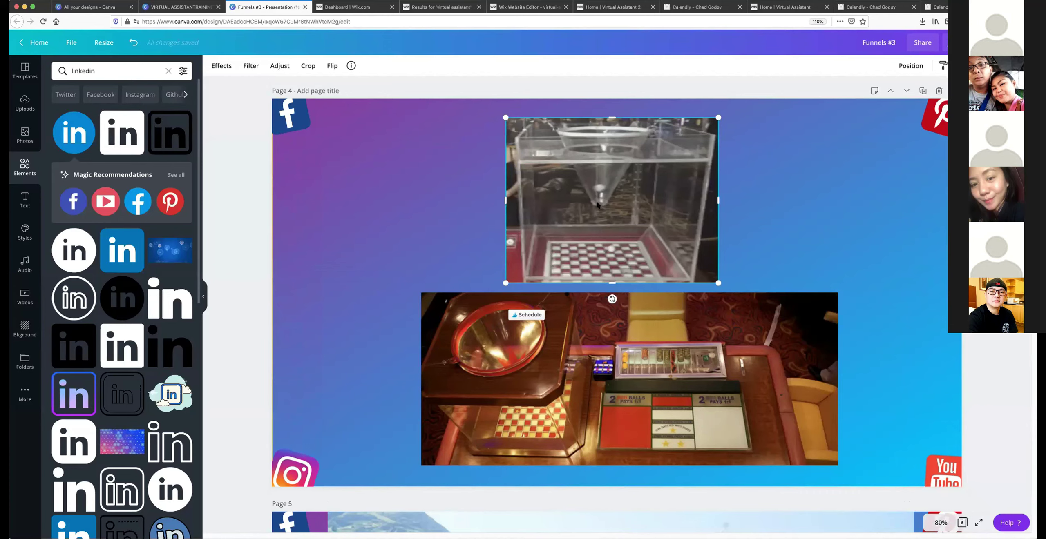
{"action": "scroll", "coordinate": [625, 165], "scroll_direction": "up", "scroll_amount": 2}
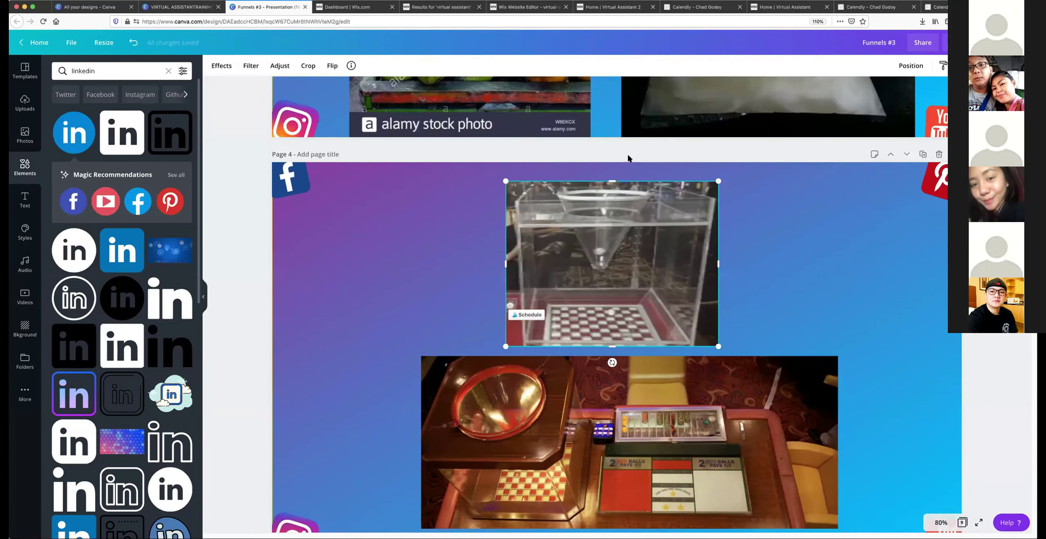
{"action": "scroll", "coordinate": [628, 163], "scroll_direction": "up", "scroll_amount": 3}
{"action": "scroll", "coordinate": [528, 166], "scroll_direction": "up", "scroll_amount": 3}
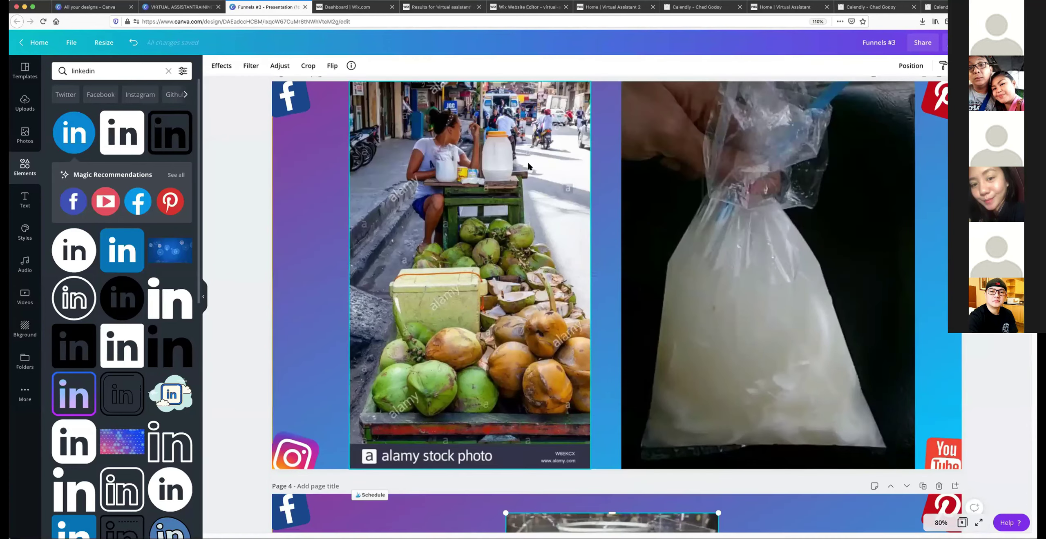
{"action": "left_click", "coordinate": [533, 172]}
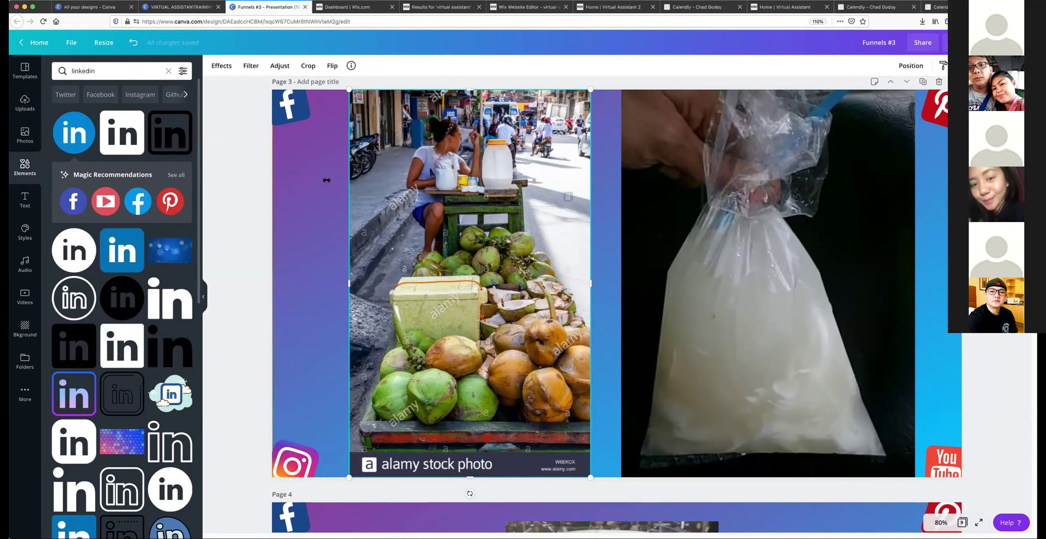
{"action": "left_click", "coordinate": [258, 182]}
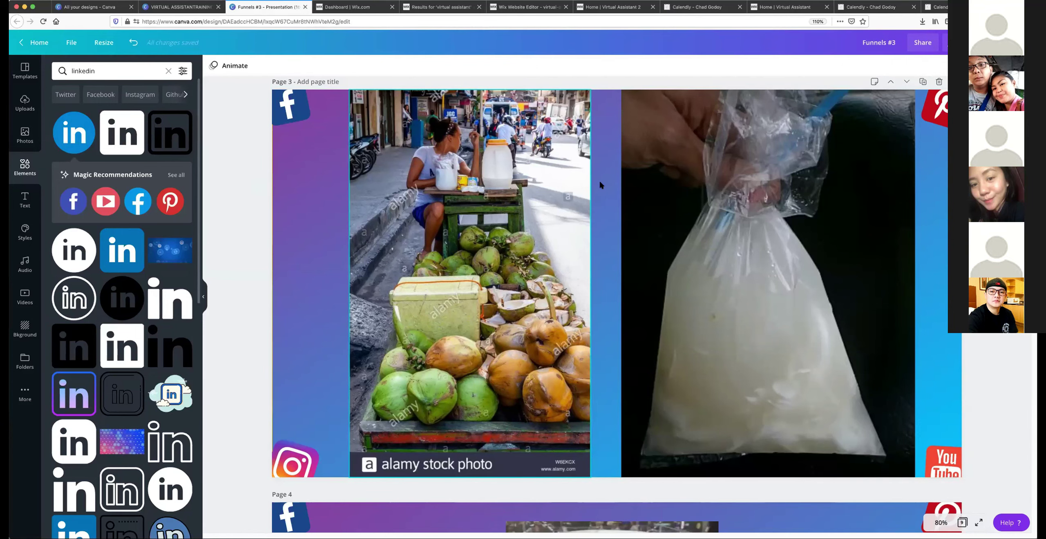
{"action": "scroll", "coordinate": [599, 182], "scroll_direction": "up", "scroll_amount": 6}
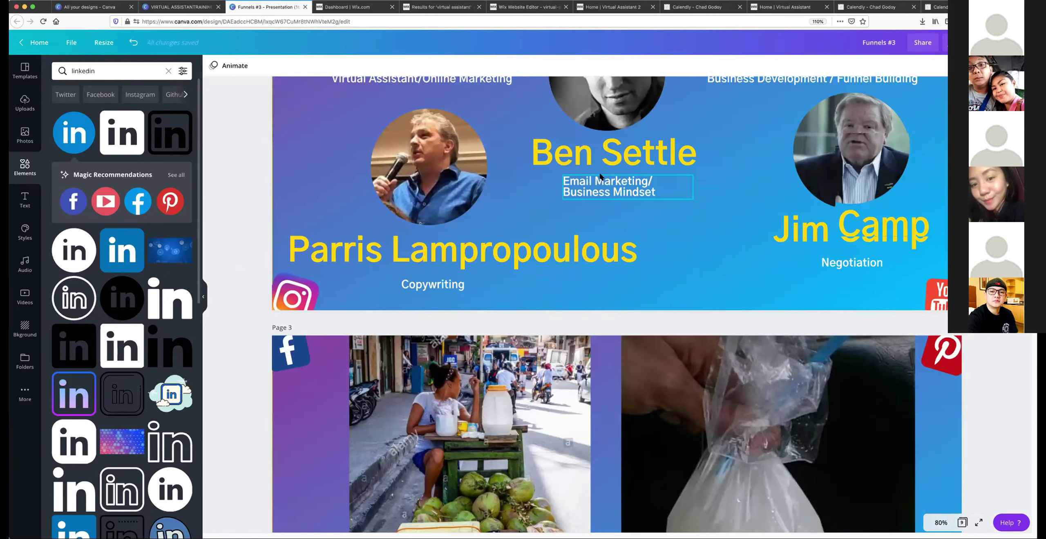
Narrow the "Scheduler/Calendly" text box on page 8 so it wraps onto two lines, and reposition it beside the calendar tier of the funnel.
{"action": "scroll", "coordinate": [595, 164], "scroll_direction": "down", "scroll_amount": 20}
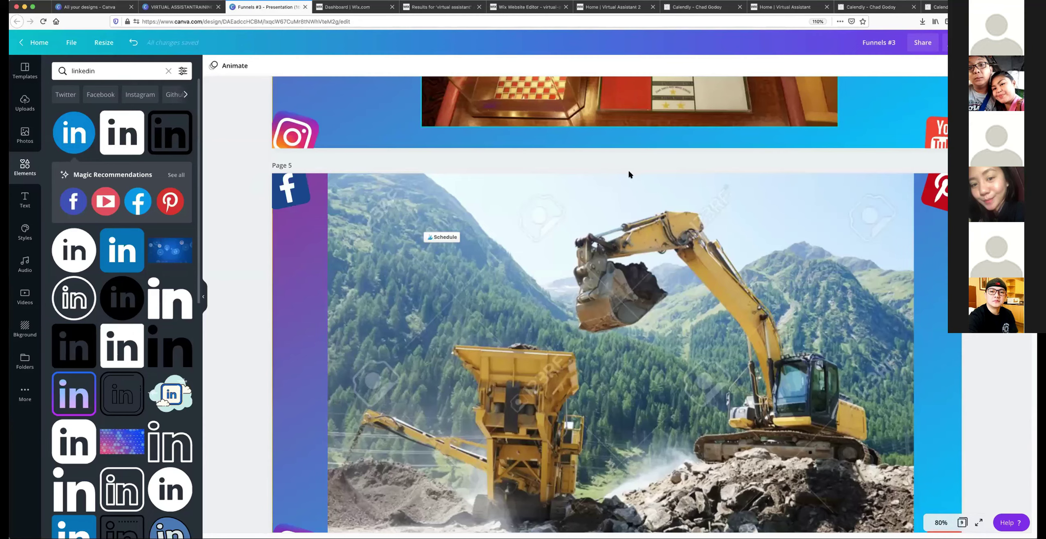
{"action": "scroll", "coordinate": [612, 202], "scroll_direction": "down", "scroll_amount": 20}
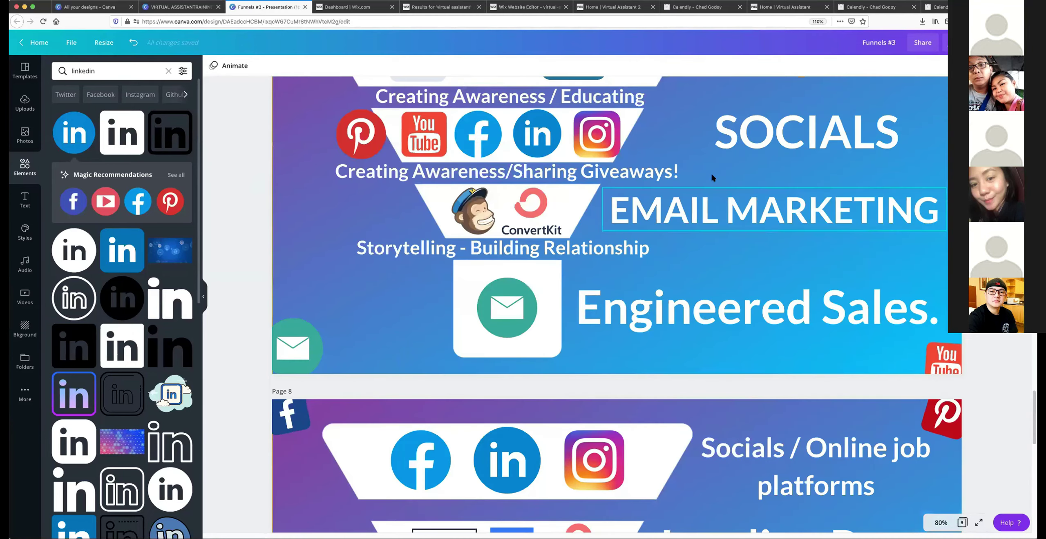
{"action": "scroll", "coordinate": [711, 176], "scroll_direction": "down", "scroll_amount": 4}
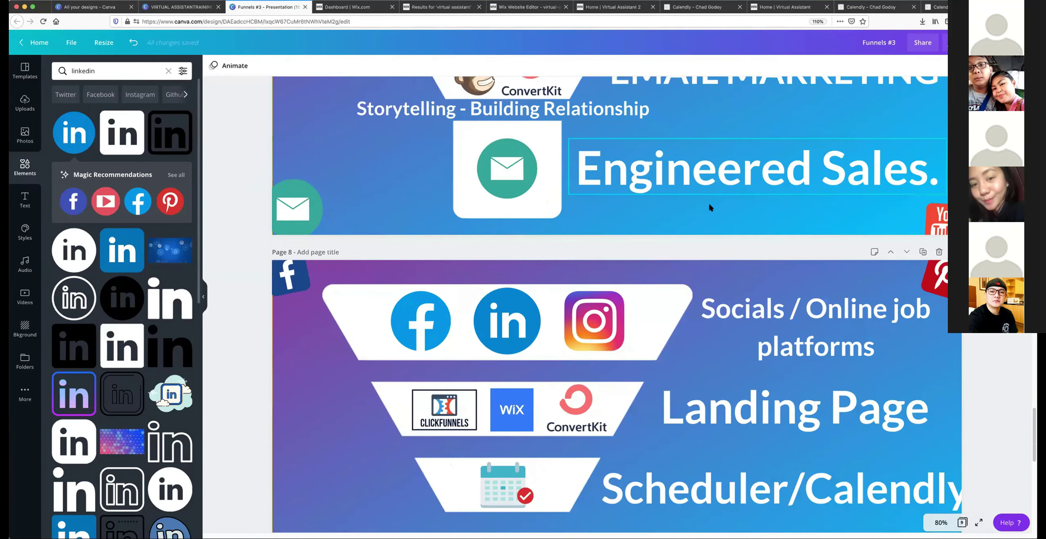
{"action": "scroll", "coordinate": [709, 207], "scroll_direction": "down", "scroll_amount": 6}
{"action": "scroll", "coordinate": [708, 200], "scroll_direction": "up", "scroll_amount": 1}
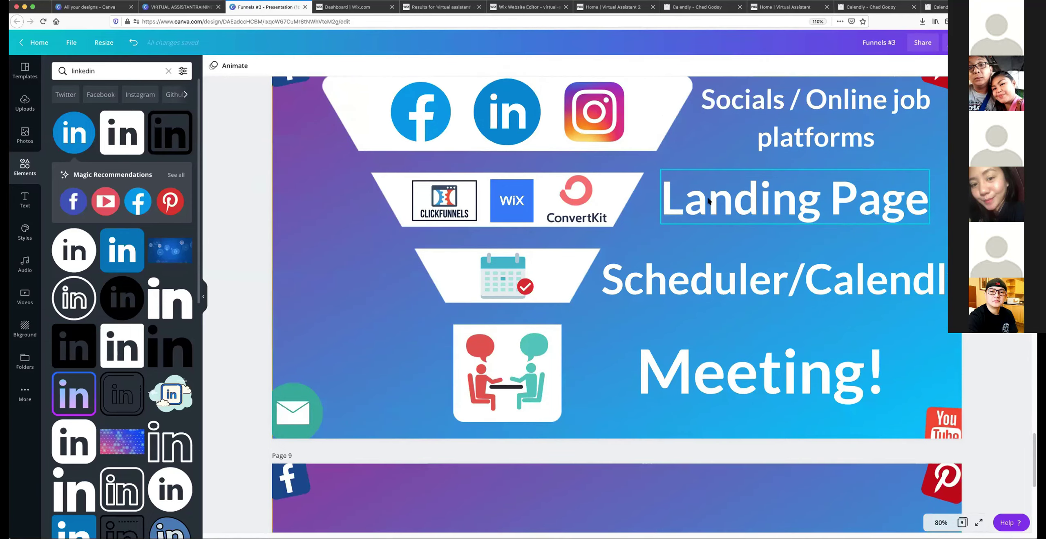
{"action": "left_click", "coordinate": [724, 271]}
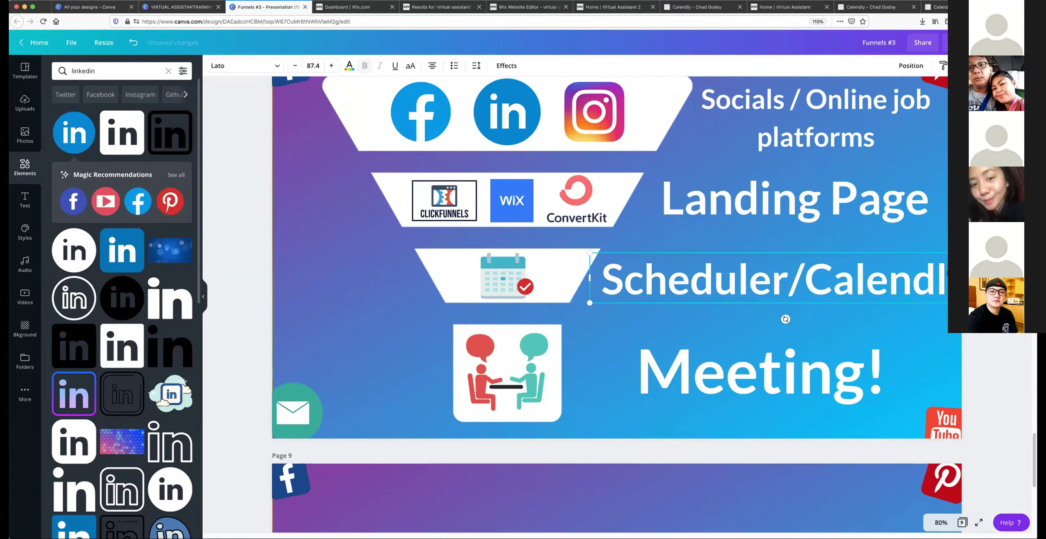
{"action": "left_click_drag", "start_coordinate": [946, 278], "coordinate": [808, 261]}
{"action": "left_click_drag", "start_coordinate": [713, 281], "coordinate": [795, 261]}
Look over the Automation title on page 9 and the funnel diagram on page 8, and switch to the Wix Website Editor.
{"action": "scroll", "coordinate": [795, 262], "scroll_direction": "down", "scroll_amount": 2}
{"action": "scroll", "coordinate": [795, 256], "scroll_direction": "down", "scroll_amount": 5}
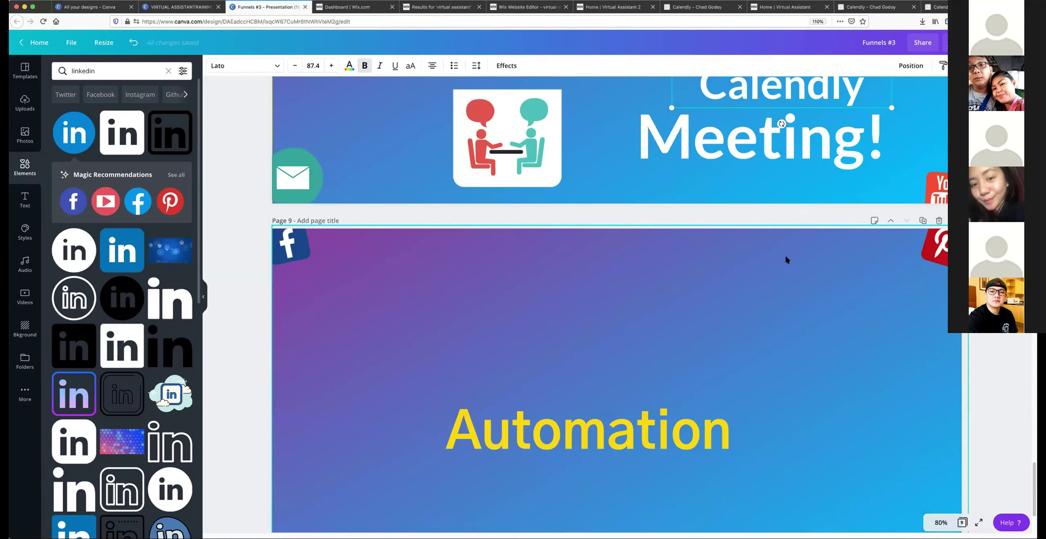
{"action": "scroll", "coordinate": [786, 250], "scroll_direction": "up", "scroll_amount": 1}
{"action": "left_click", "coordinate": [577, 428]}
{"action": "scroll", "coordinate": [651, 347], "scroll_direction": "up", "scroll_amount": 5}
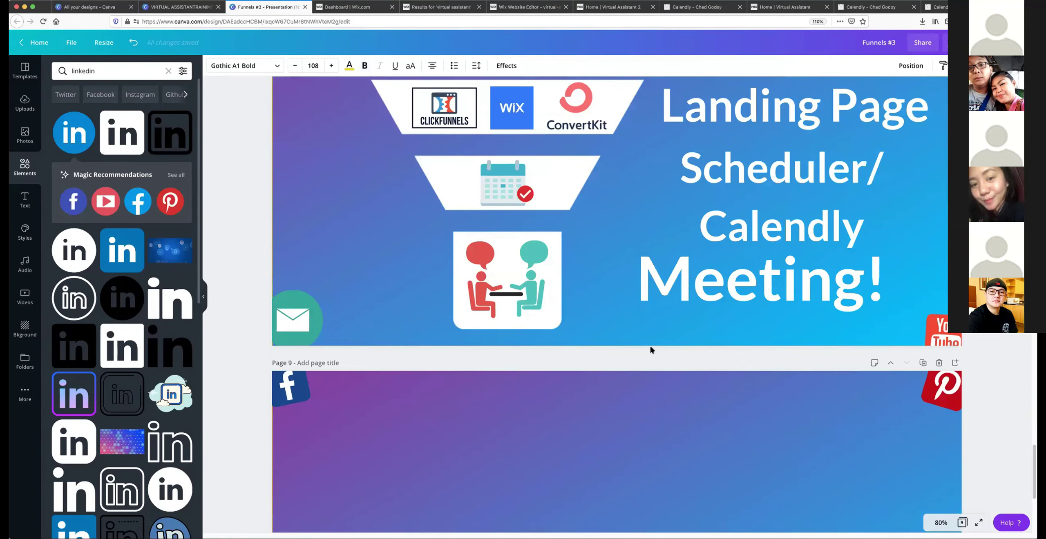
{"action": "scroll", "coordinate": [657, 344], "scroll_direction": "up", "scroll_amount": 2}
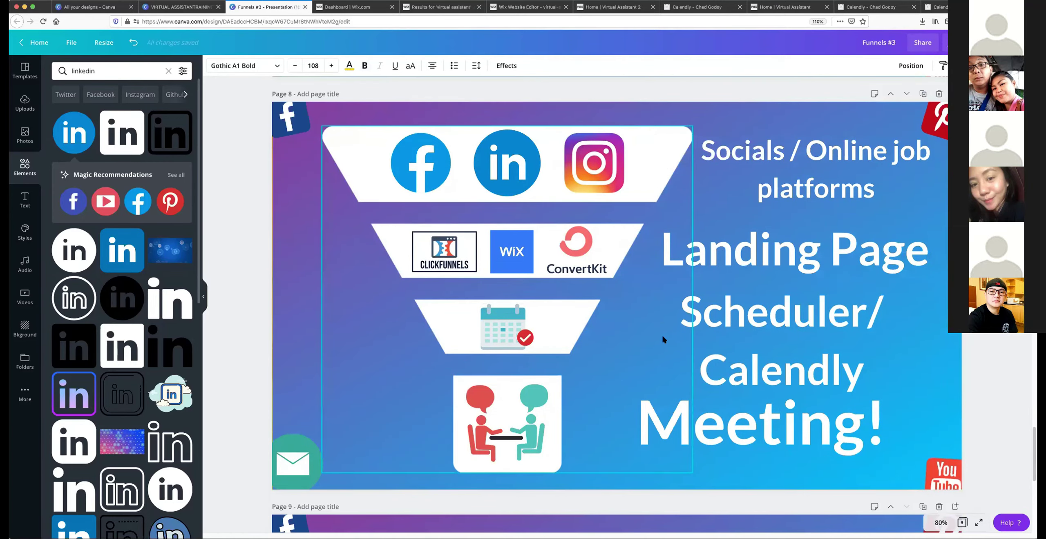
{"action": "scroll", "coordinate": [670, 327], "scroll_direction": "up", "scroll_amount": 2}
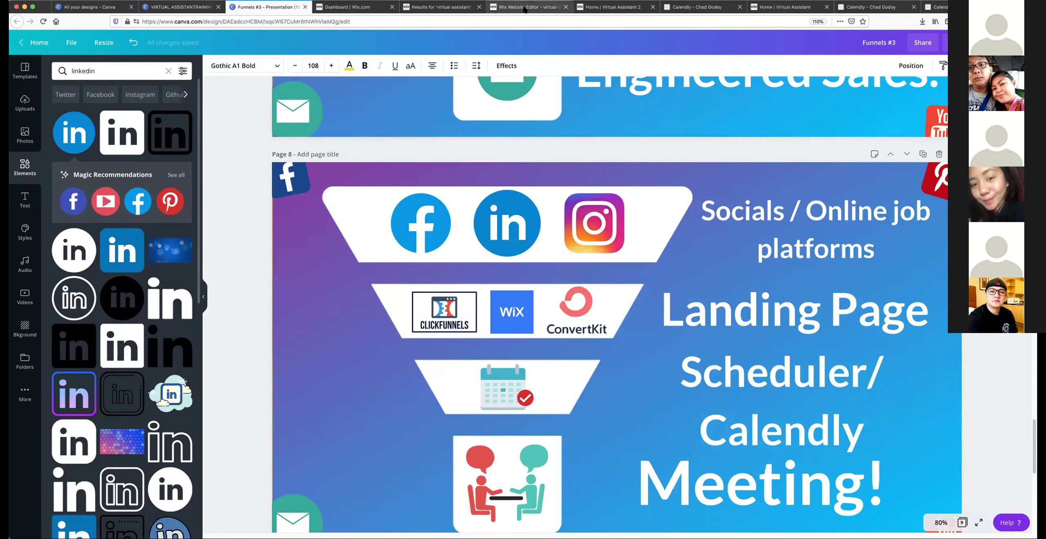
{"action": "left_click", "coordinate": [525, 8]}
{"action": "key", "text": "Escape"}
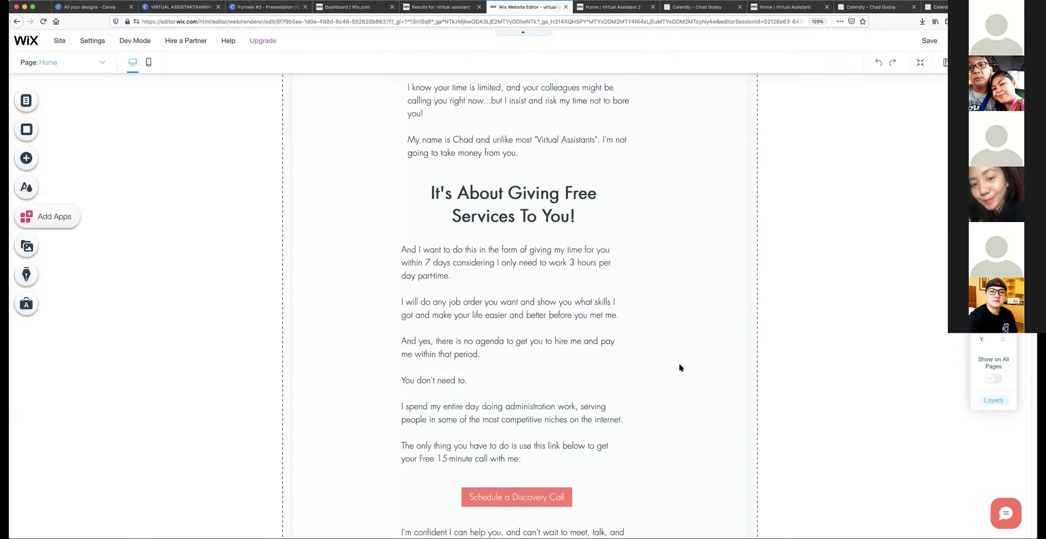
Review the home page from the hero headline through the offer text and "Schedule a Discovery Call" button to the "What Can I Do For You?" services.
{"action": "scroll", "coordinate": [680, 367], "scroll_direction": "up", "scroll_amount": 10}
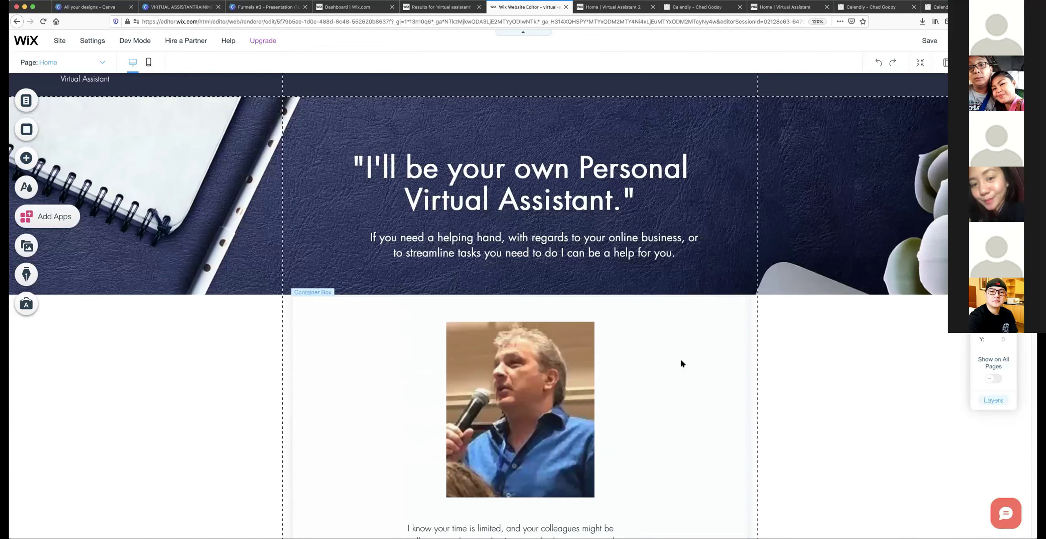
{"action": "scroll", "coordinate": [681, 360], "scroll_direction": "up", "scroll_amount": 1}
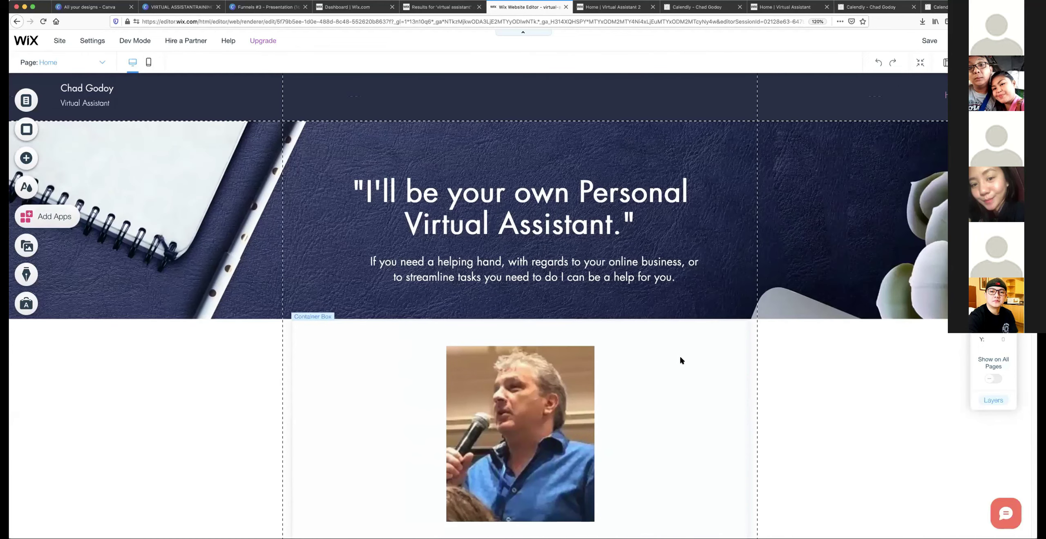
{"action": "scroll", "coordinate": [679, 351], "scroll_direction": "down", "scroll_amount": 5}
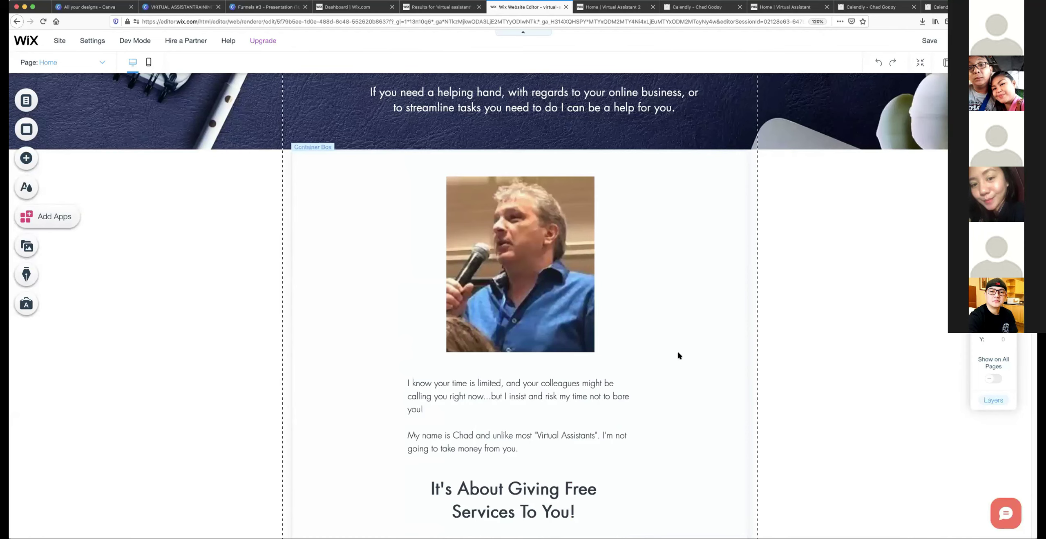
{"action": "scroll", "coordinate": [677, 355], "scroll_direction": "down", "scroll_amount": 20}
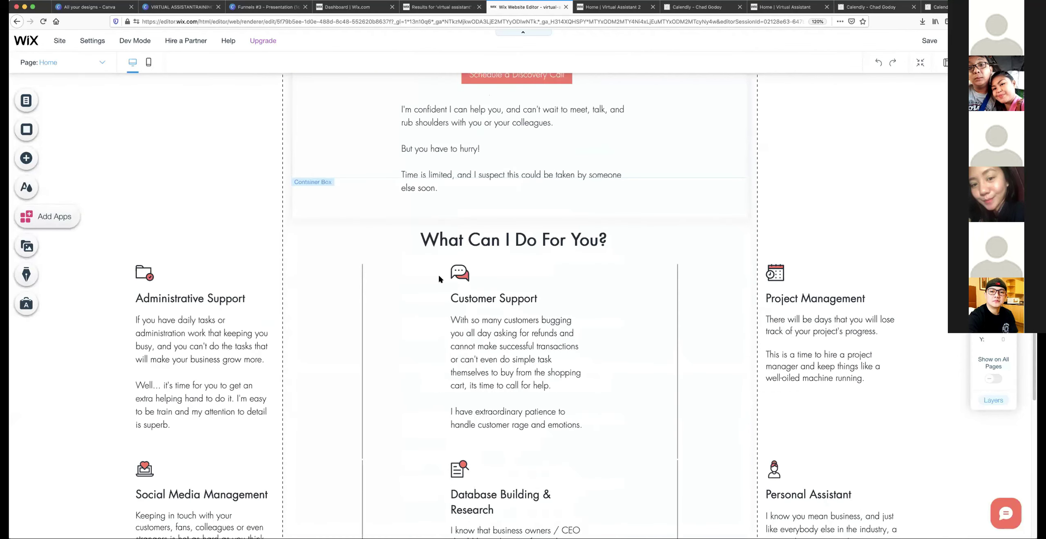
{"action": "scroll", "coordinate": [426, 244], "scroll_direction": "down", "scroll_amount": 1}
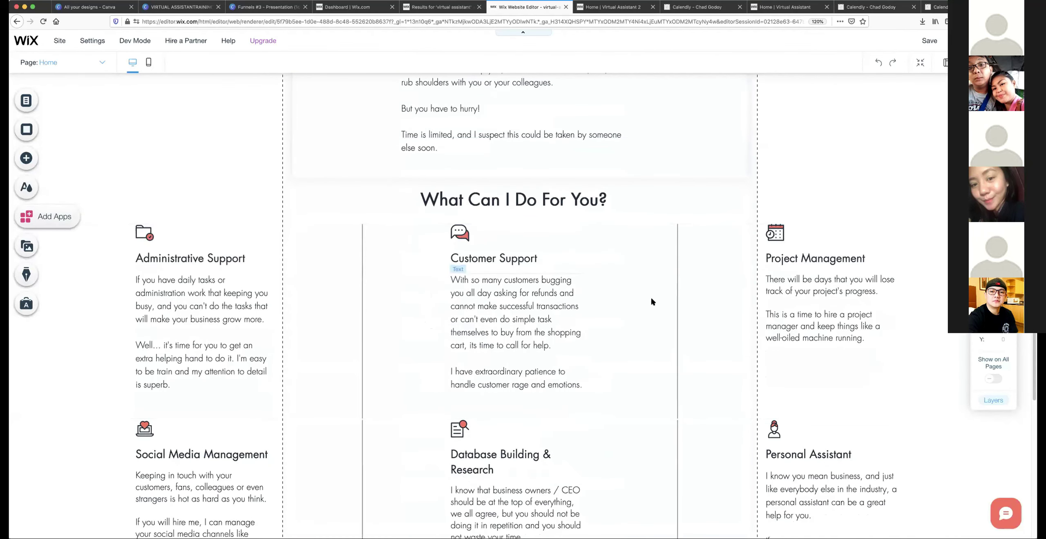
{"action": "scroll", "coordinate": [724, 322], "scroll_direction": "down", "scroll_amount": 3}
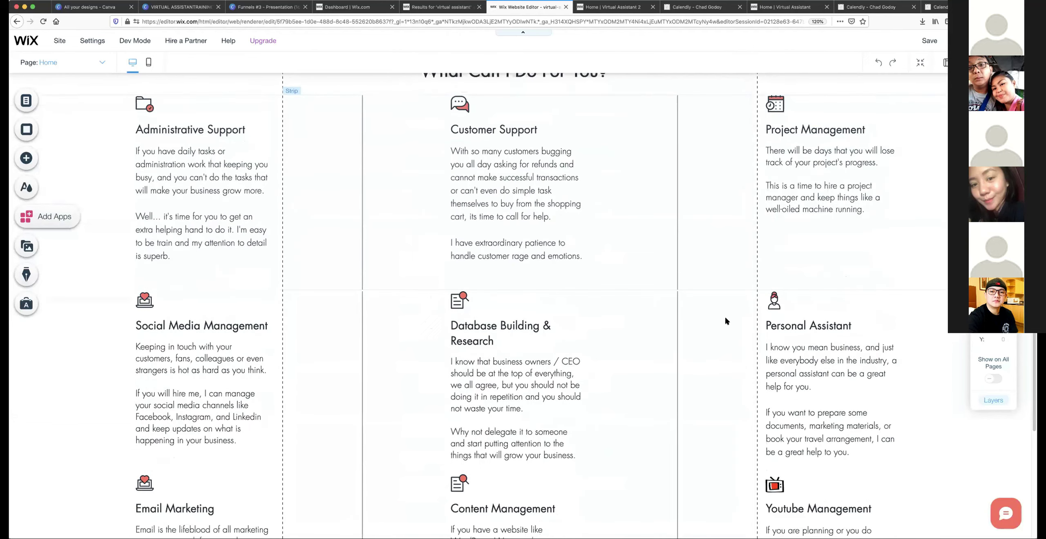
{"action": "scroll", "coordinate": [595, 179], "scroll_direction": "up", "scroll_amount": 2}
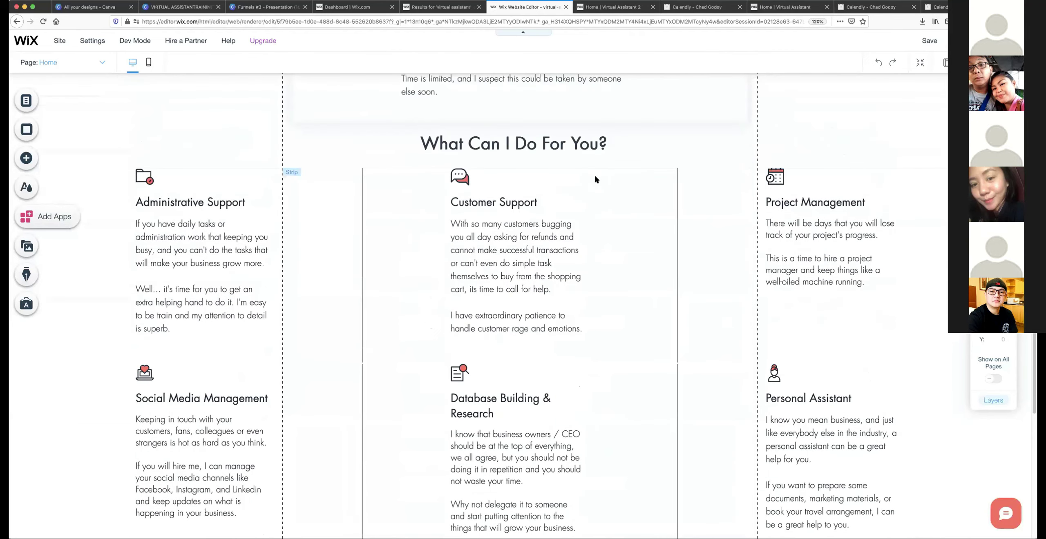
{"action": "scroll", "coordinate": [595, 179], "scroll_direction": "up", "scroll_amount": 3}
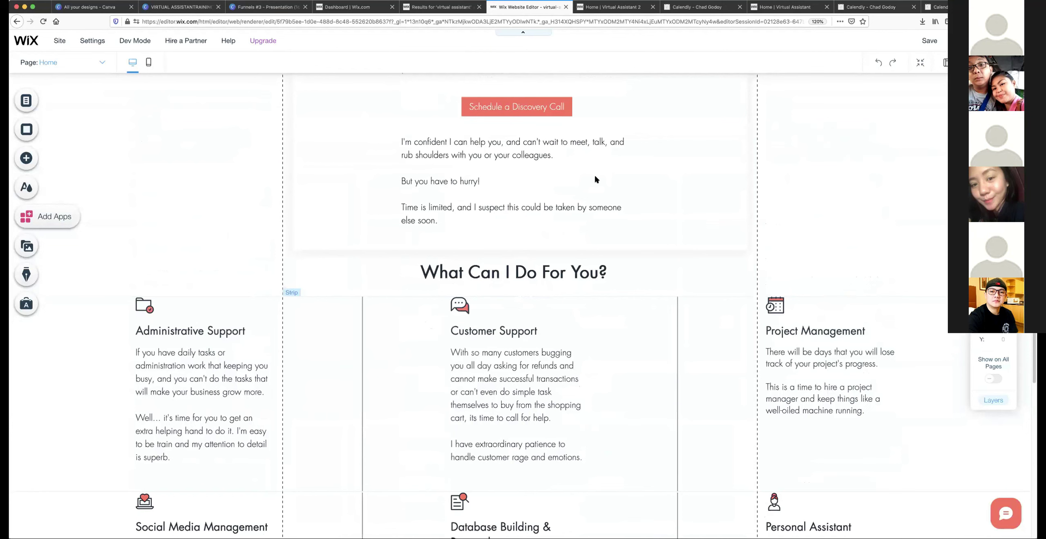
{"action": "scroll", "coordinate": [595, 180], "scroll_direction": "up", "scroll_amount": 4}
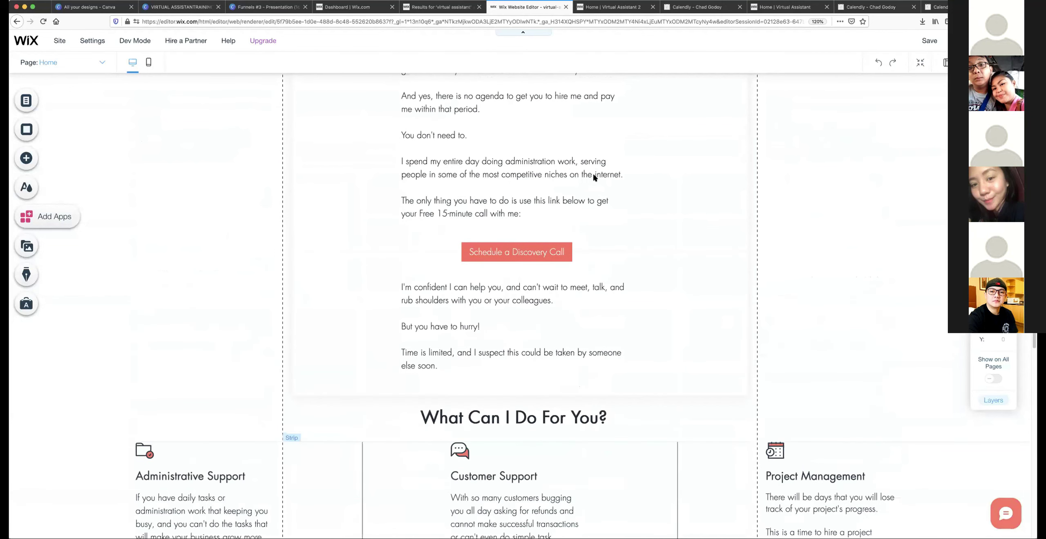
{"action": "scroll", "coordinate": [587, 169], "scroll_direction": "up", "scroll_amount": 2}
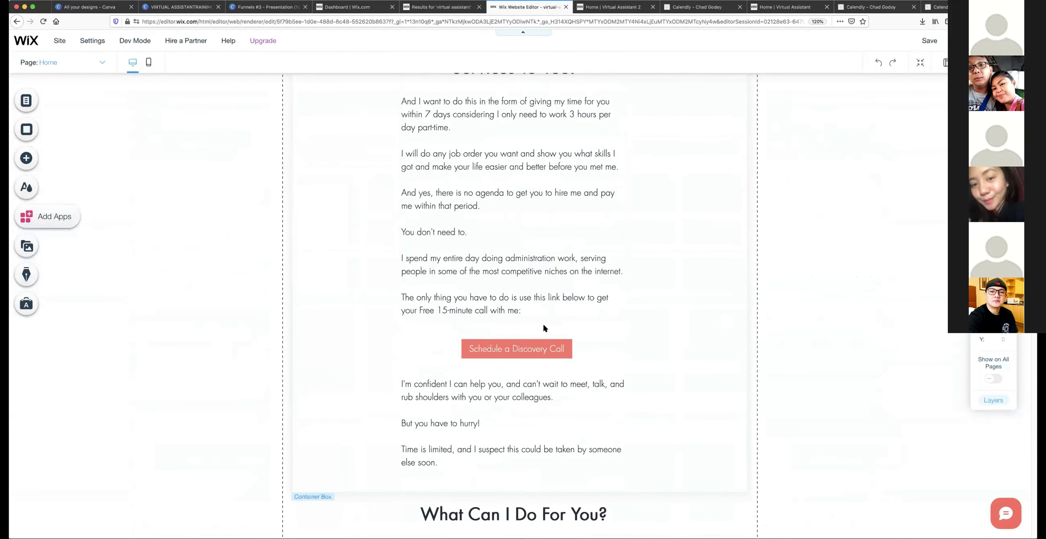
{"action": "scroll", "coordinate": [543, 323], "scroll_direction": "down", "scroll_amount": 4}
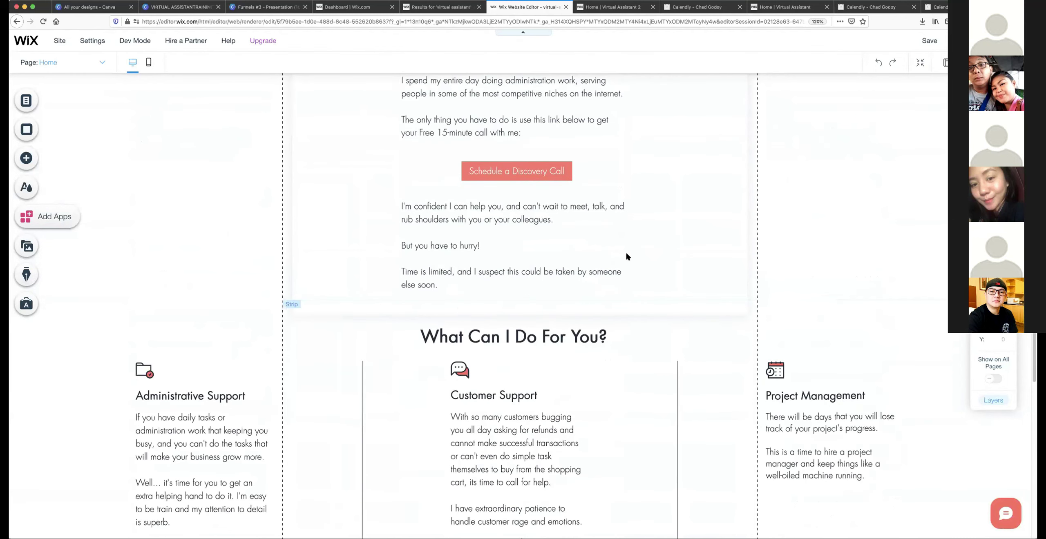
{"action": "scroll", "coordinate": [626, 253], "scroll_direction": "down", "scroll_amount": 5}
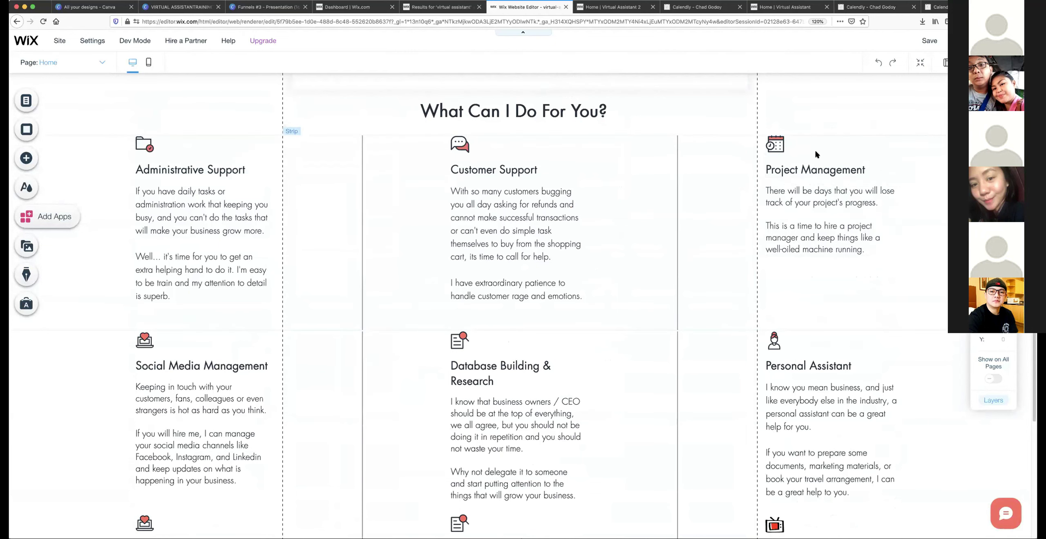
{"action": "scroll", "coordinate": [482, 163], "scroll_direction": "up", "scroll_amount": 3}
{"action": "scroll", "coordinate": [494, 171], "scroll_direction": "up", "scroll_amount": 20}
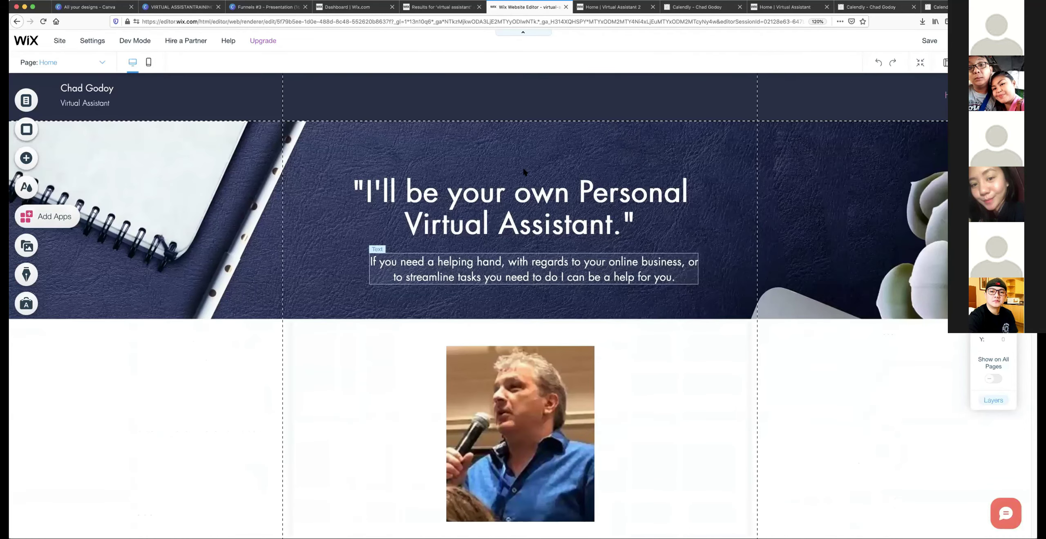
Examine the services grid from Administrative Support to Youtube Management, and return to the hero headline.
{"action": "scroll", "coordinate": [525, 173], "scroll_direction": "down", "scroll_amount": 20}
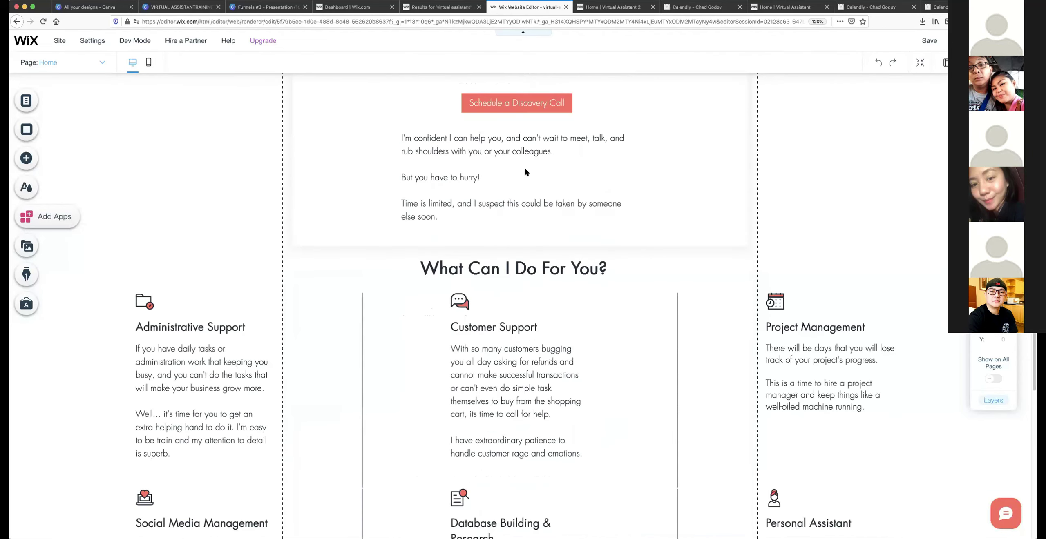
{"action": "scroll", "coordinate": [527, 173], "scroll_direction": "down", "scroll_amount": 5}
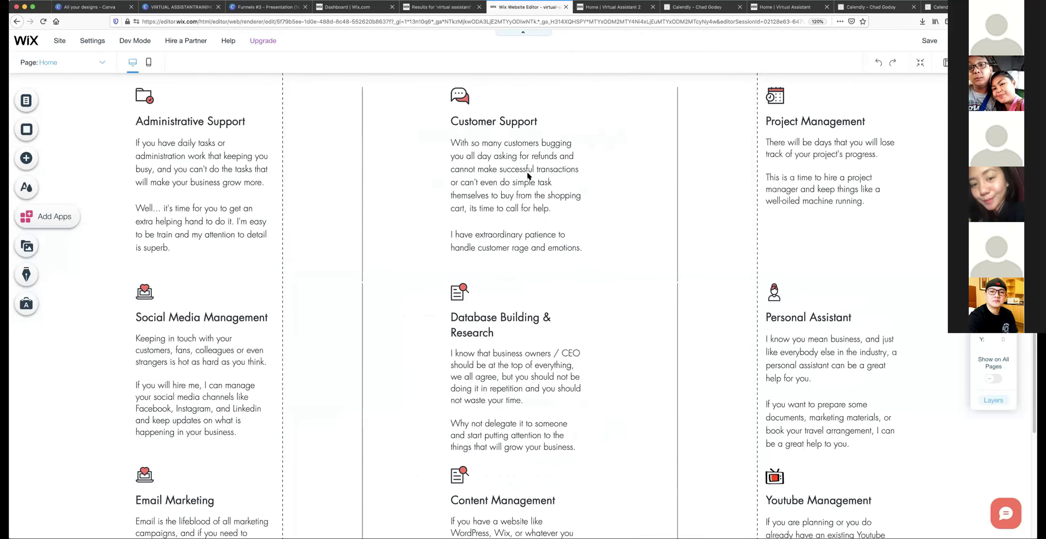
{"action": "scroll", "coordinate": [483, 177], "scroll_direction": "up", "scroll_amount": 3}
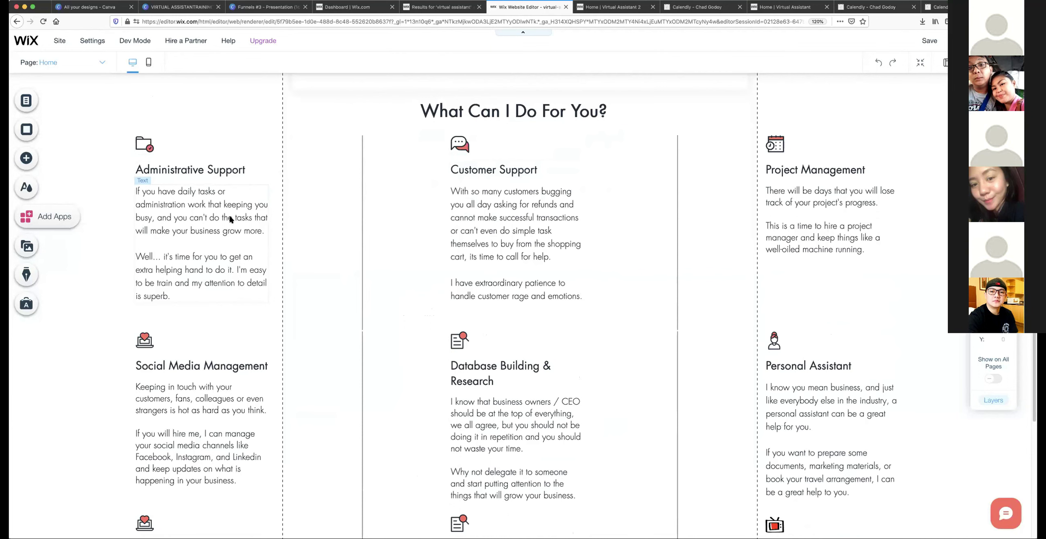
{"action": "scroll", "coordinate": [260, 257], "scroll_direction": "up", "scroll_amount": 1}
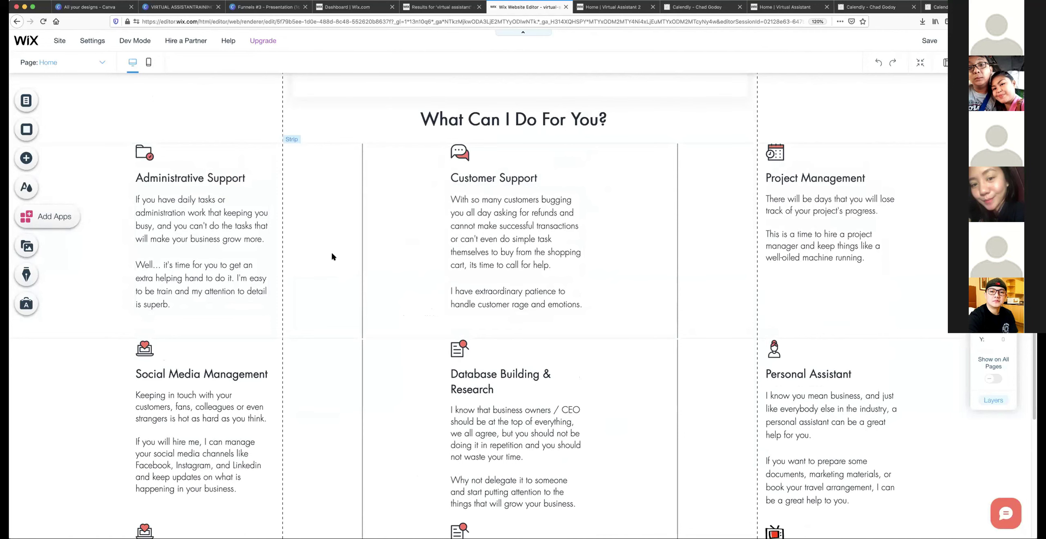
{"action": "scroll", "coordinate": [332, 256], "scroll_direction": "down", "scroll_amount": 3}
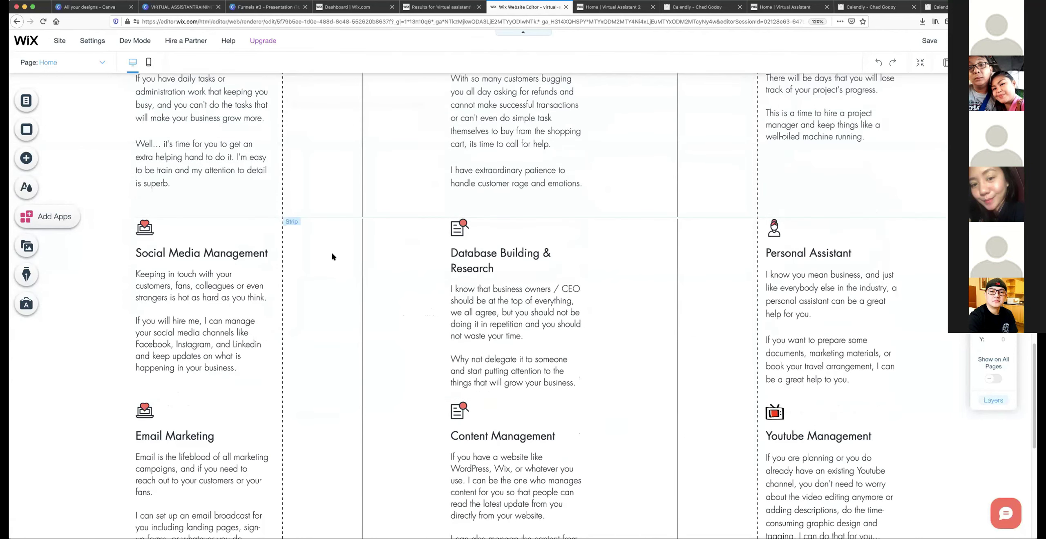
{"action": "scroll", "coordinate": [332, 256], "scroll_direction": "down", "scroll_amount": 4}
{"action": "scroll", "coordinate": [332, 255], "scroll_direction": "up", "scroll_amount": 14}
{"action": "scroll", "coordinate": [332, 256], "scroll_direction": "up", "scroll_amount": 12}
{"action": "scroll", "coordinate": [334, 252], "scroll_direction": "up", "scroll_amount": 4}
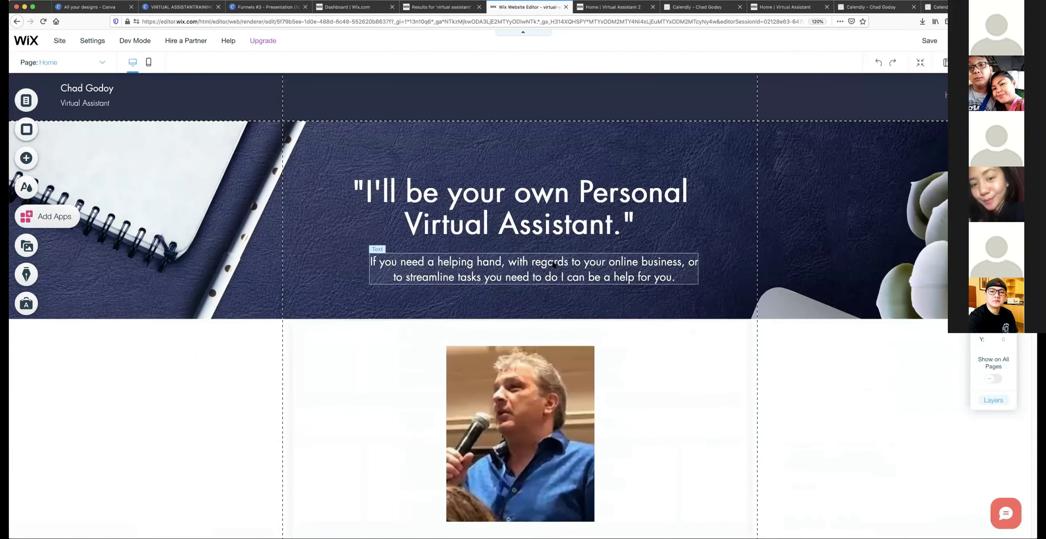
Save the virtual assistant website and dismiss the save confirmation without publishing.
{"action": "scroll", "coordinate": [554, 263], "scroll_direction": "down", "scroll_amount": 4}
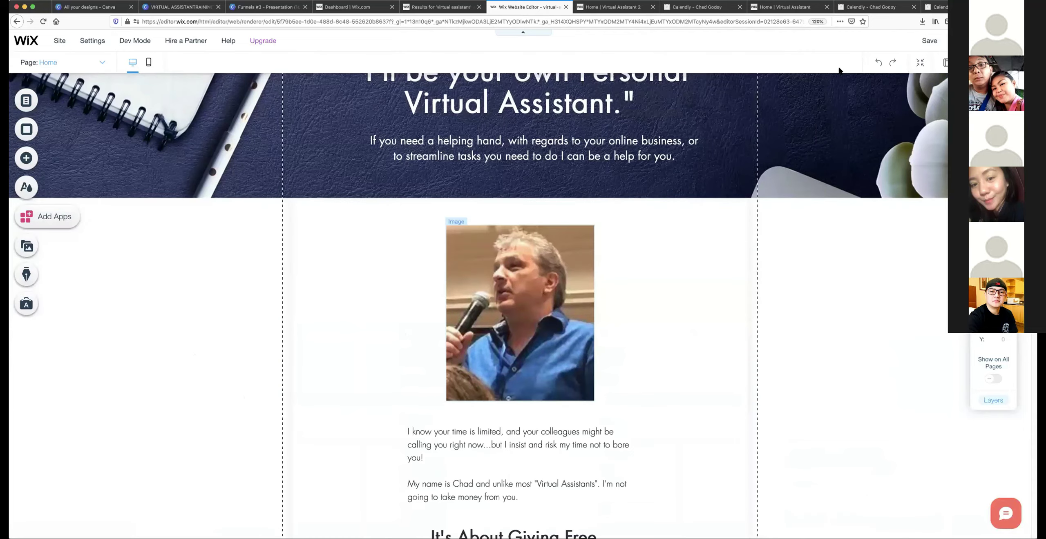
{"action": "scroll", "coordinate": [551, 256], "scroll_direction": "up", "scroll_amount": 4}
{"action": "left_click", "coordinate": [928, 41]}
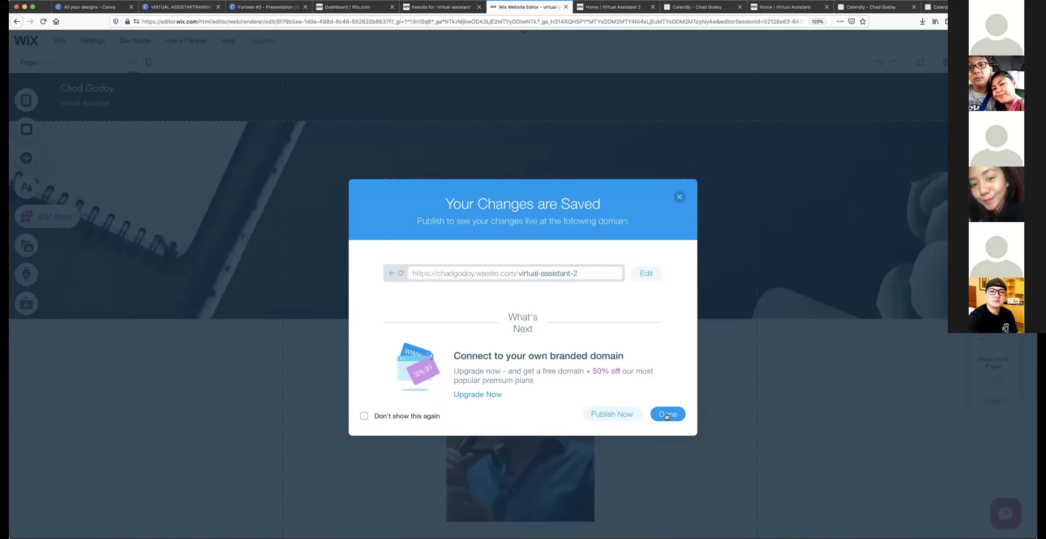
{"action": "left_click", "coordinate": [669, 415]}
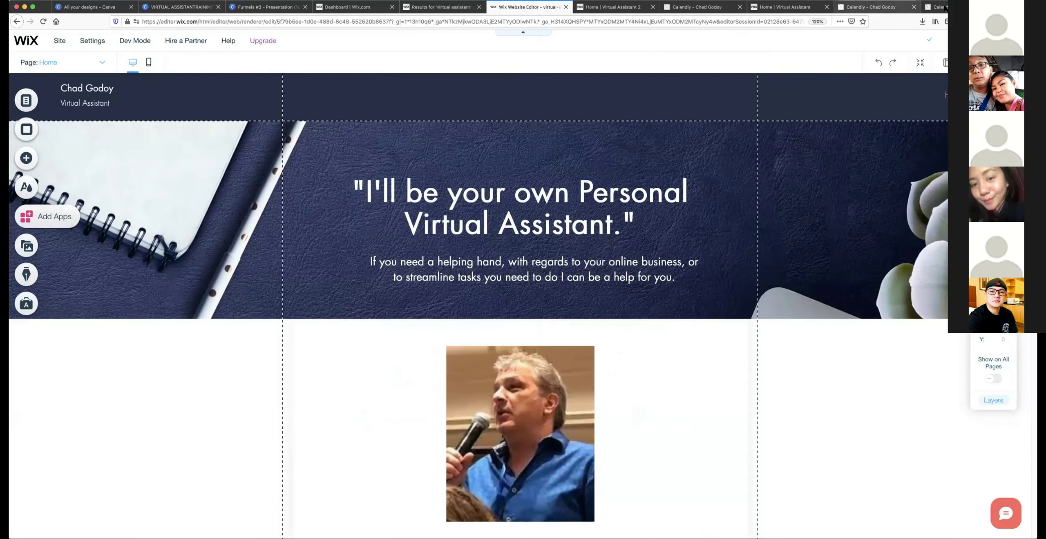
Open the ClickFunnels login page in a new browser tab and place that tab just before the Wix Website Editor tab.
{"action": "key", "text": "super+t"}
{"action": "type", "text": "cli"}
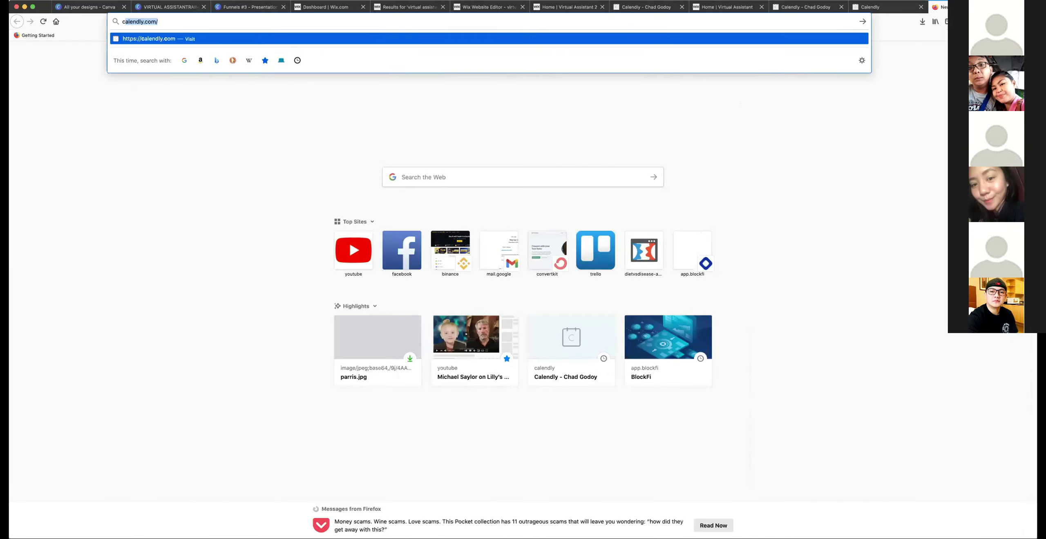
{"action": "key", "text": "Down"}
{"action": "key", "text": "Down"}
{"action": "key", "text": "Down"}
{"action": "key", "text": "Down"}
{"action": "key", "text": "Down"}
{"action": "key", "text": "Down"}
{"action": "key", "text": "Down"}
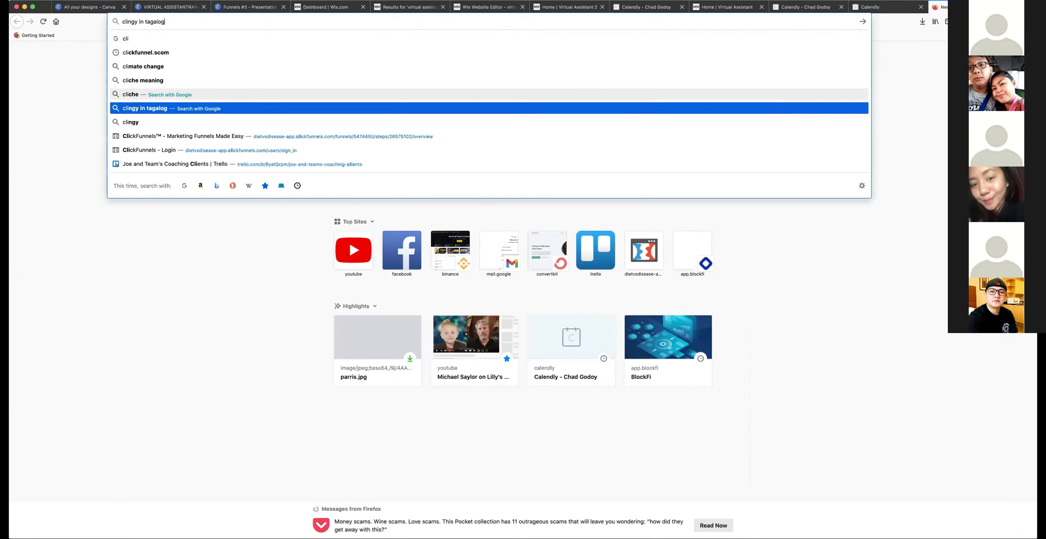
{"action": "key", "text": "Down"}
{"action": "key", "text": "Return"}
{"action": "left_click_drag", "start_coordinate": [799, 12], "coordinate": [489, 12]}
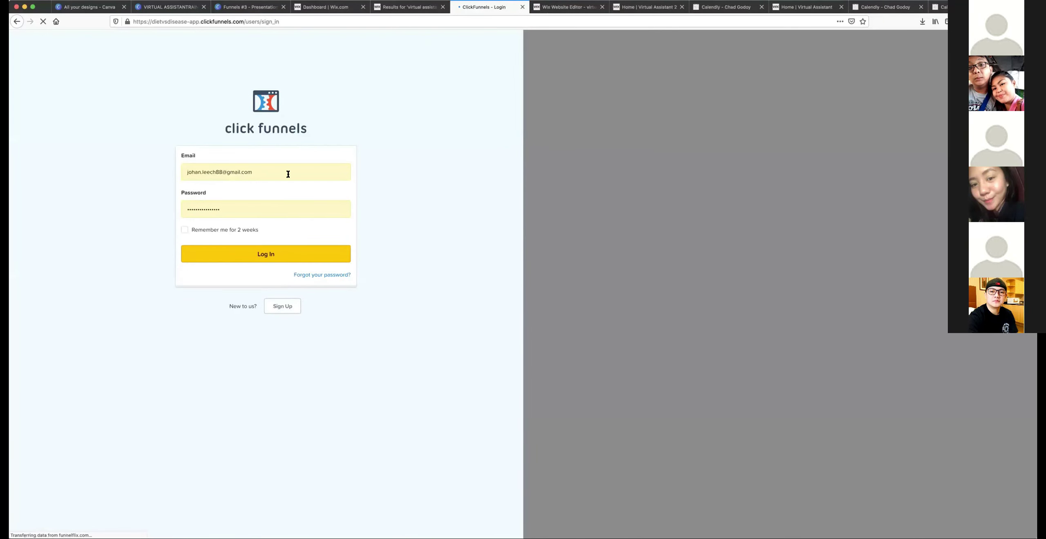
Fill in the account e-mail and password from the saved login and log in to ClickFunnels.
{"action": "triple_click", "coordinate": [288, 174]}
{"action": "type", "text": "ch"}
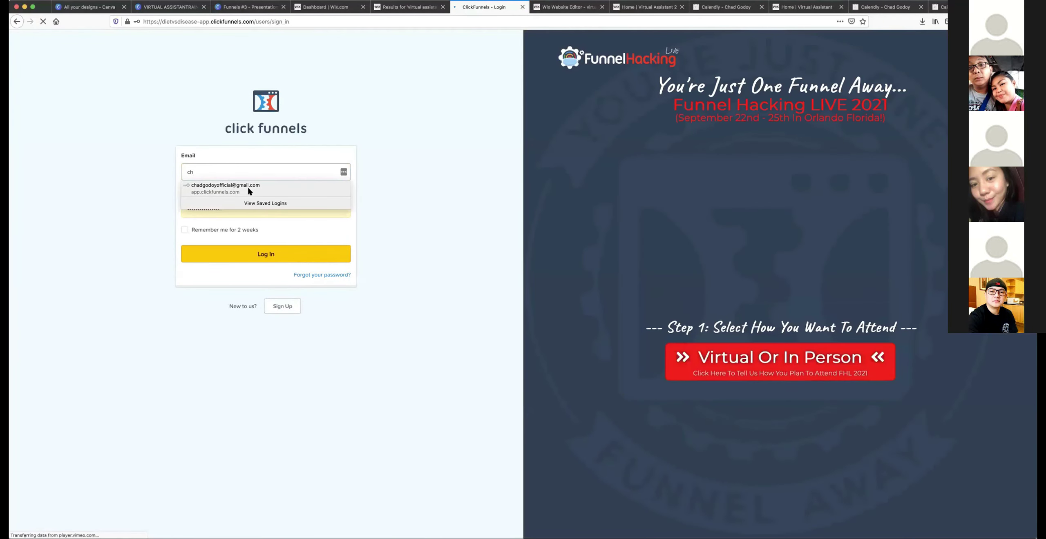
{"action": "left_click", "coordinate": [247, 186]}
{"action": "left_click", "coordinate": [264, 255]}
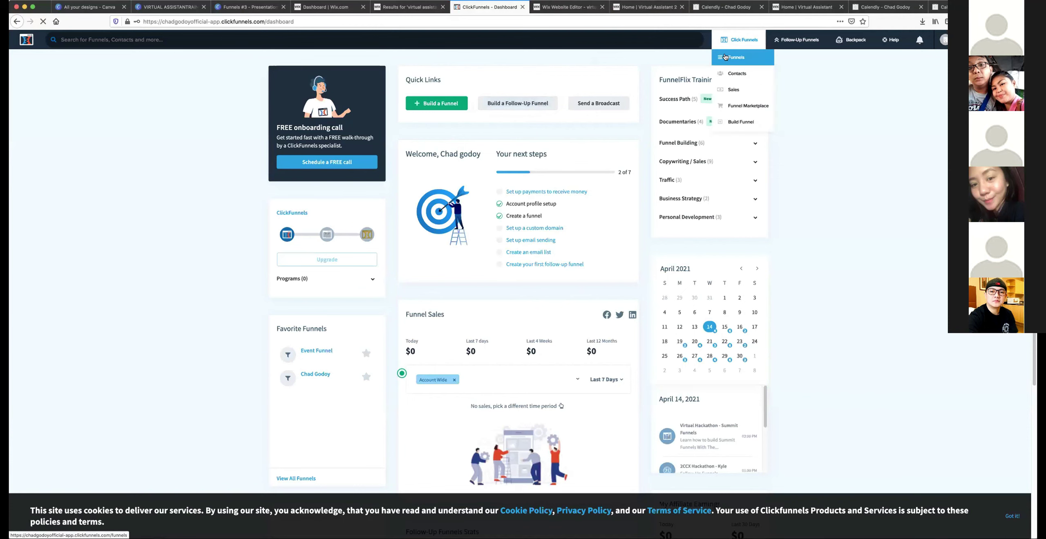
Open the four-step opt-in funnel from the funnels list and preview its Optin page.
{"action": "left_click", "coordinate": [726, 57]}
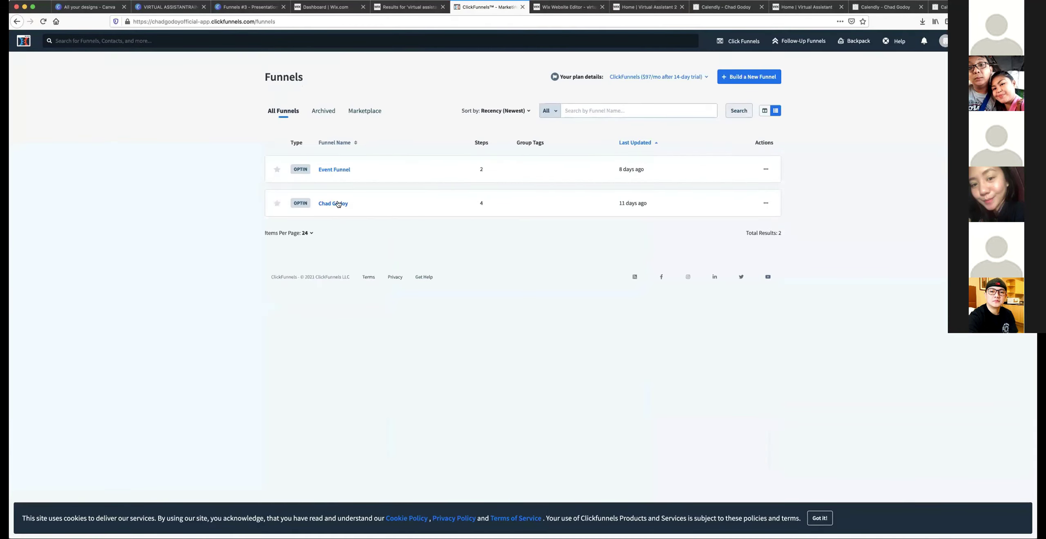
{"action": "left_click", "coordinate": [338, 206]}
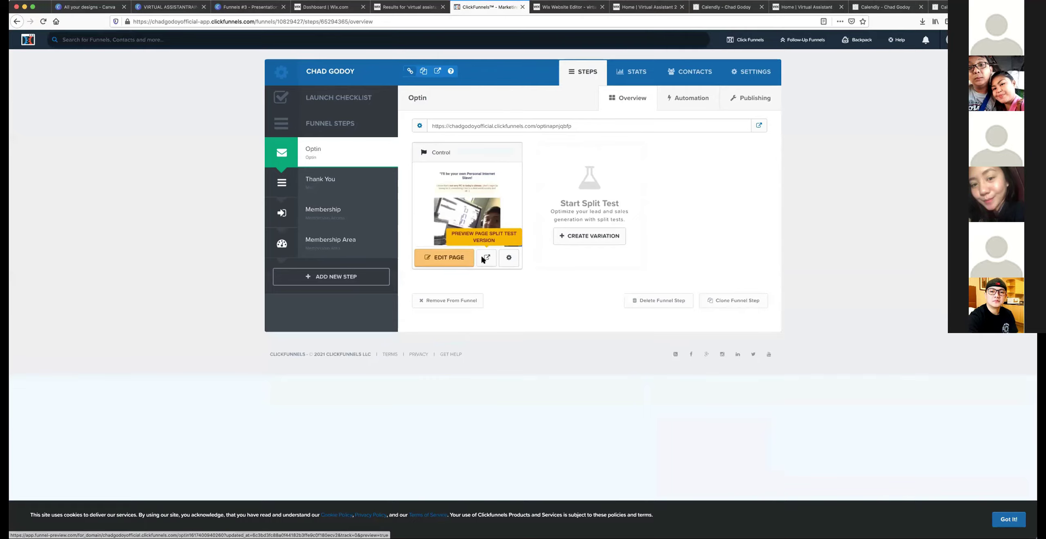
{"action": "left_click", "coordinate": [483, 259]}
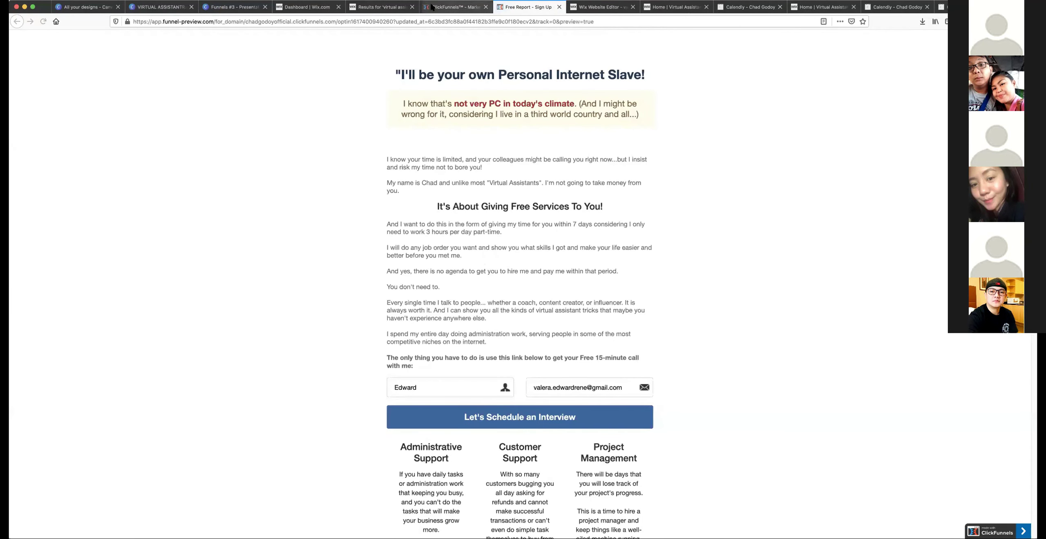
Check the funnel's Optin overview, and review the previewed sign-up page from its headline and photo down to the services columns.
{"action": "left_click", "coordinate": [431, 6]}
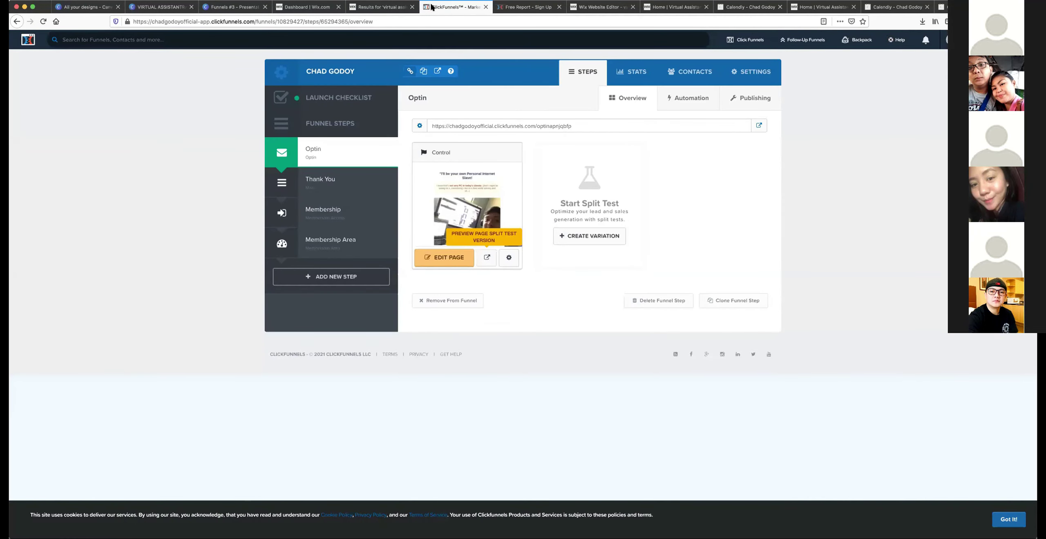
{"action": "left_click", "coordinate": [499, 9]}
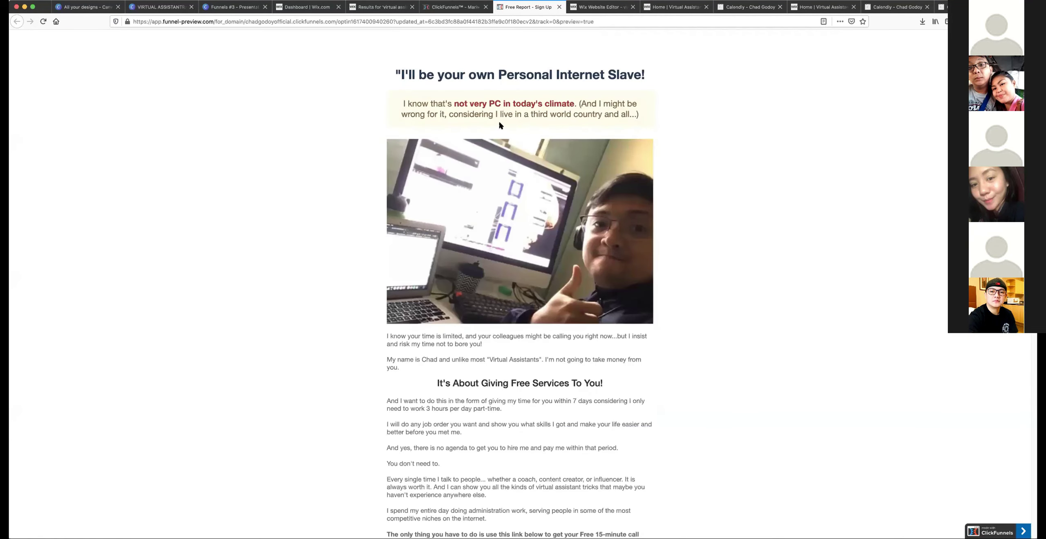
{"action": "scroll", "coordinate": [512, 152], "scroll_direction": "down", "scroll_amount": 1}
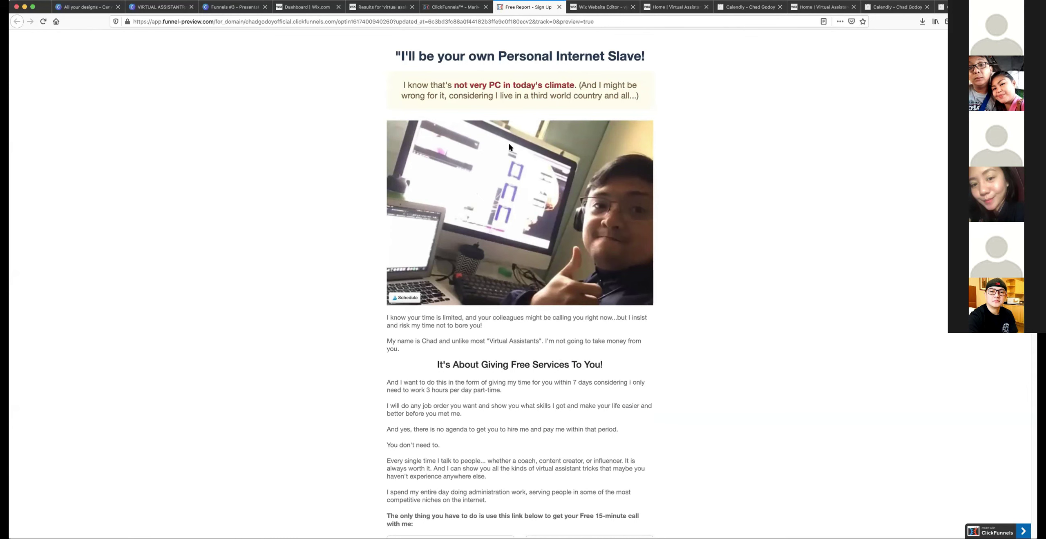
{"action": "scroll", "coordinate": [509, 146], "scroll_direction": "up", "scroll_amount": 1}
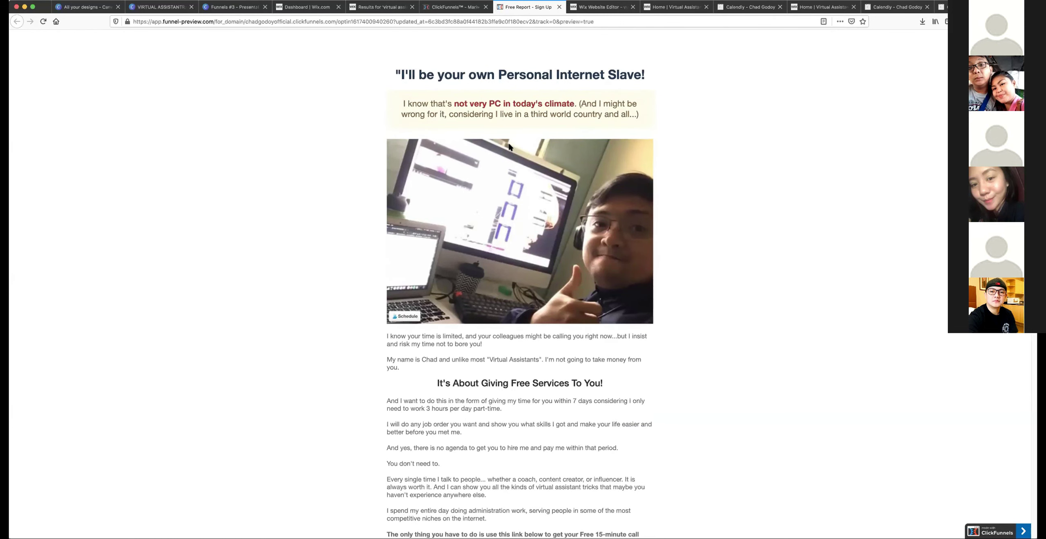
{"action": "scroll", "coordinate": [509, 145], "scroll_direction": "down", "scroll_amount": 10}
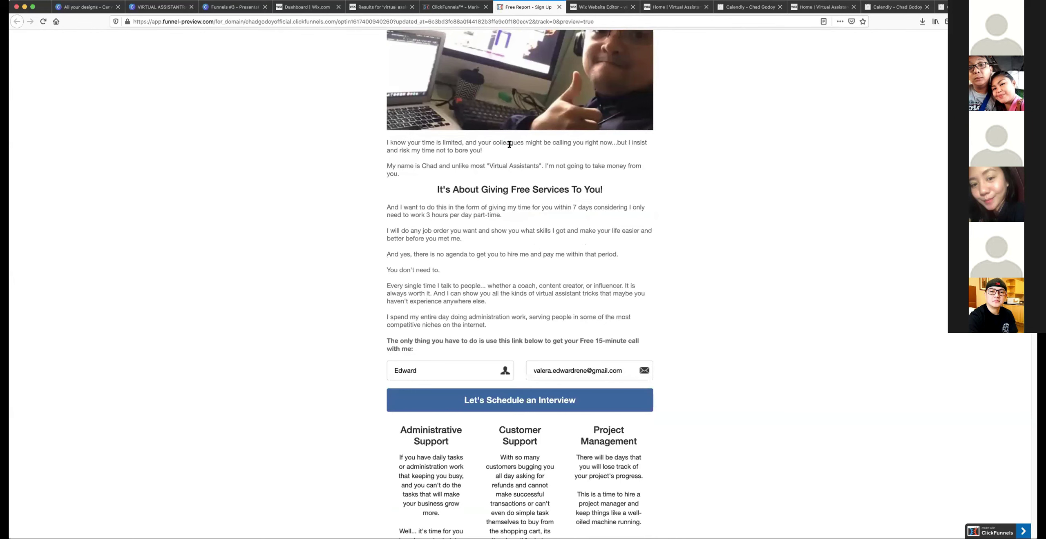
{"action": "scroll", "coordinate": [556, 175], "scroll_direction": "down", "scroll_amount": 7}
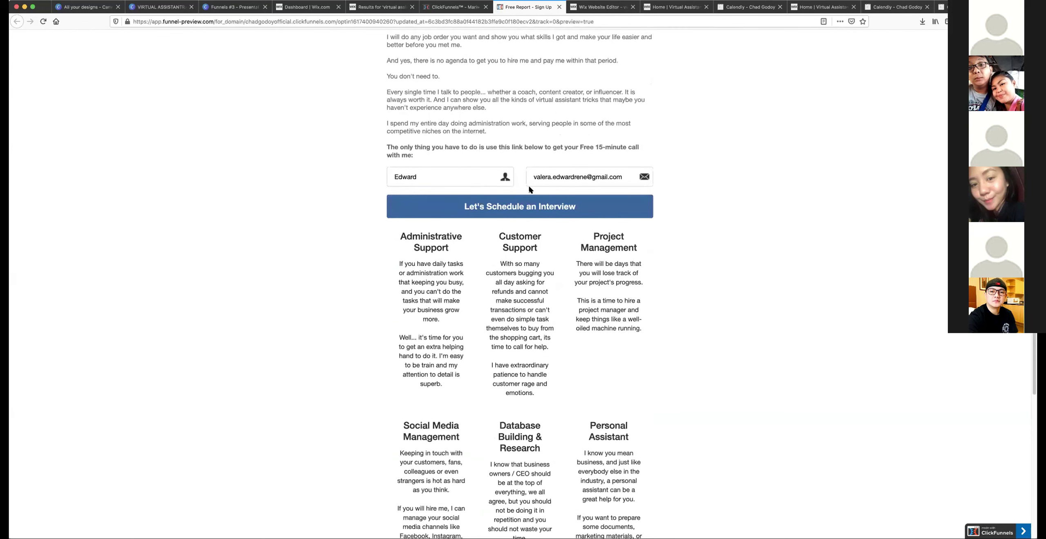
Clear the prefilled first name and e-mail address from the sign-up form above the "Let's Schedule an Interview" button.
{"action": "scroll", "coordinate": [444, 289], "scroll_direction": "up", "scroll_amount": 3}
{"action": "double_click", "coordinate": [445, 289]}
{"action": "key", "text": "BackSpace"}
{"action": "triple_click", "coordinate": [581, 288]}
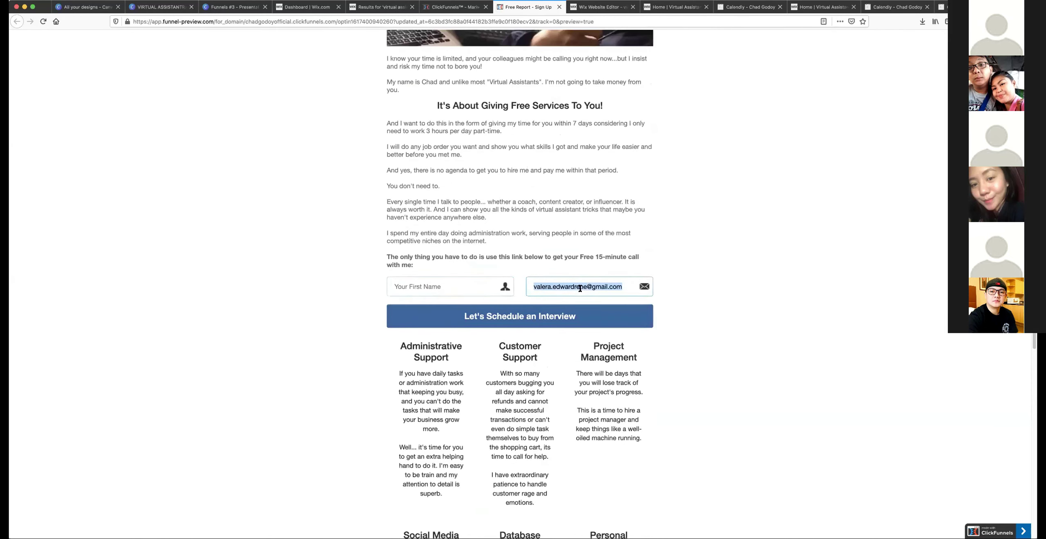
{"action": "scroll", "coordinate": [579, 290], "scroll_direction": "up", "scroll_amount": 1}
{"action": "key", "text": "BackSpace"}
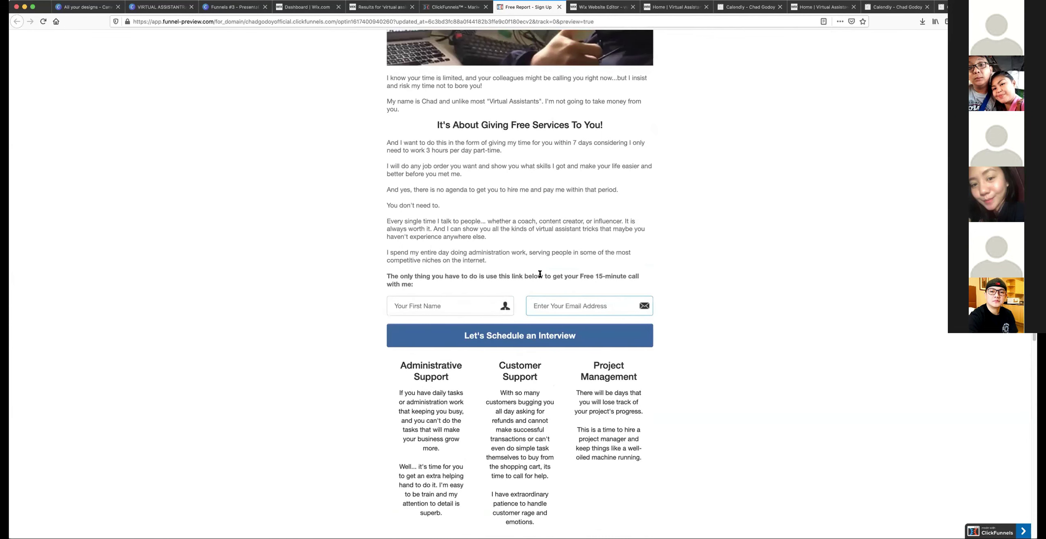
{"action": "scroll", "coordinate": [538, 274], "scroll_direction": "down", "scroll_amount": 4}
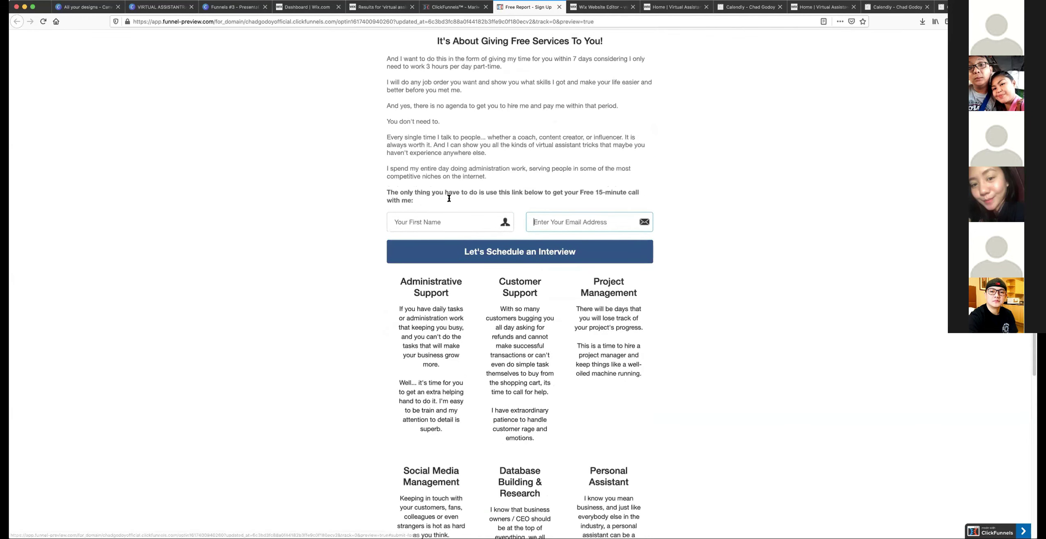